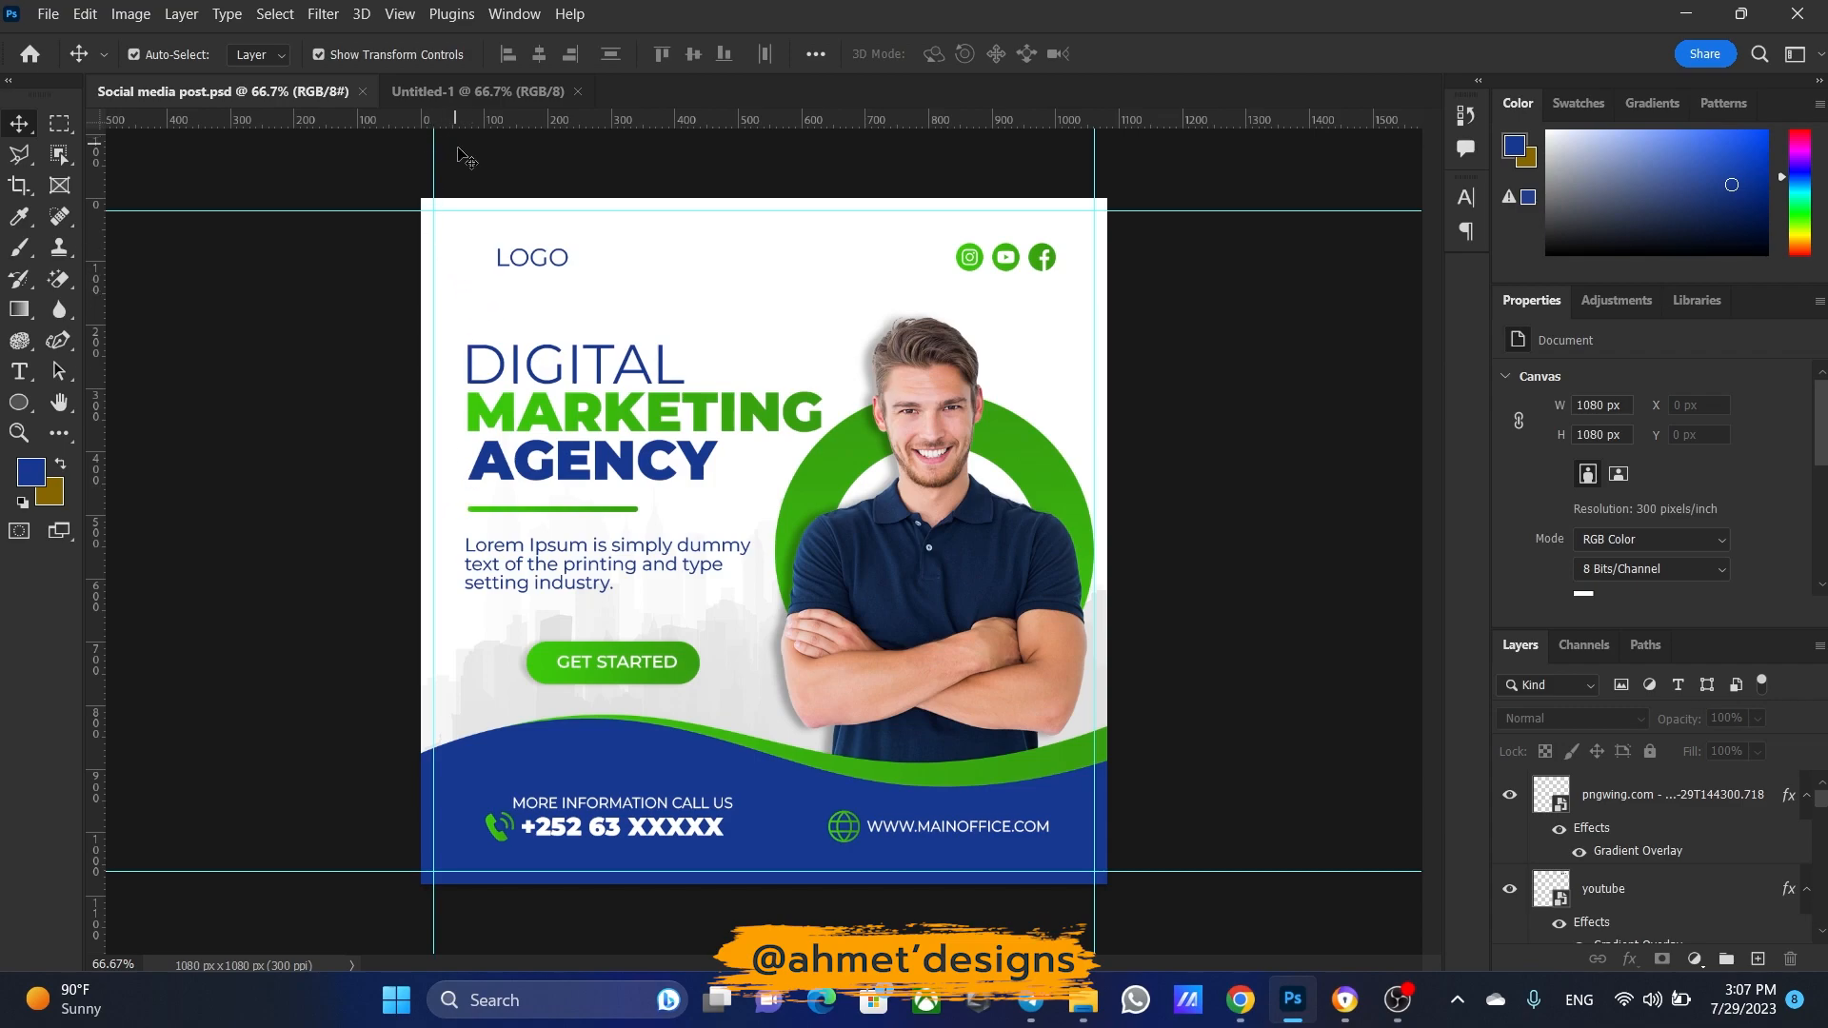
# Add a guide layout to the blank Untitled-1 document with 20 px margins on all four sides
pyautogui.click(453, 93)
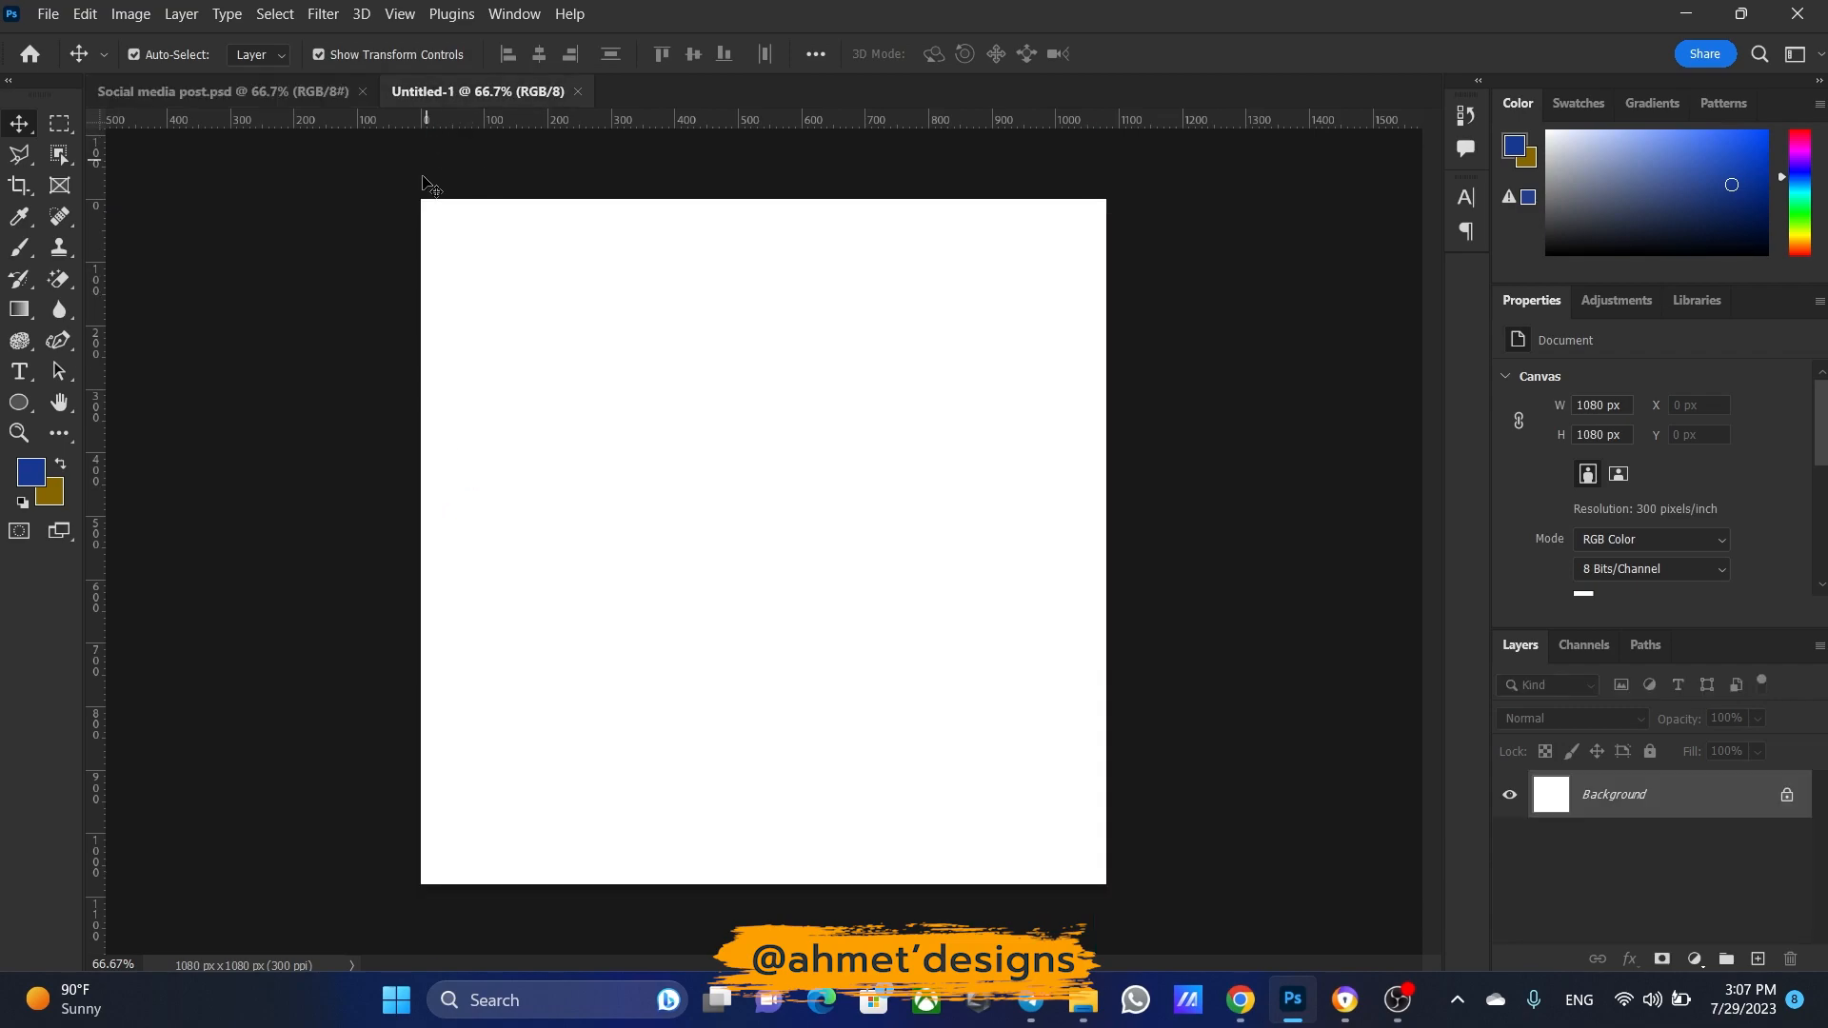
pyautogui.click(408, 19)
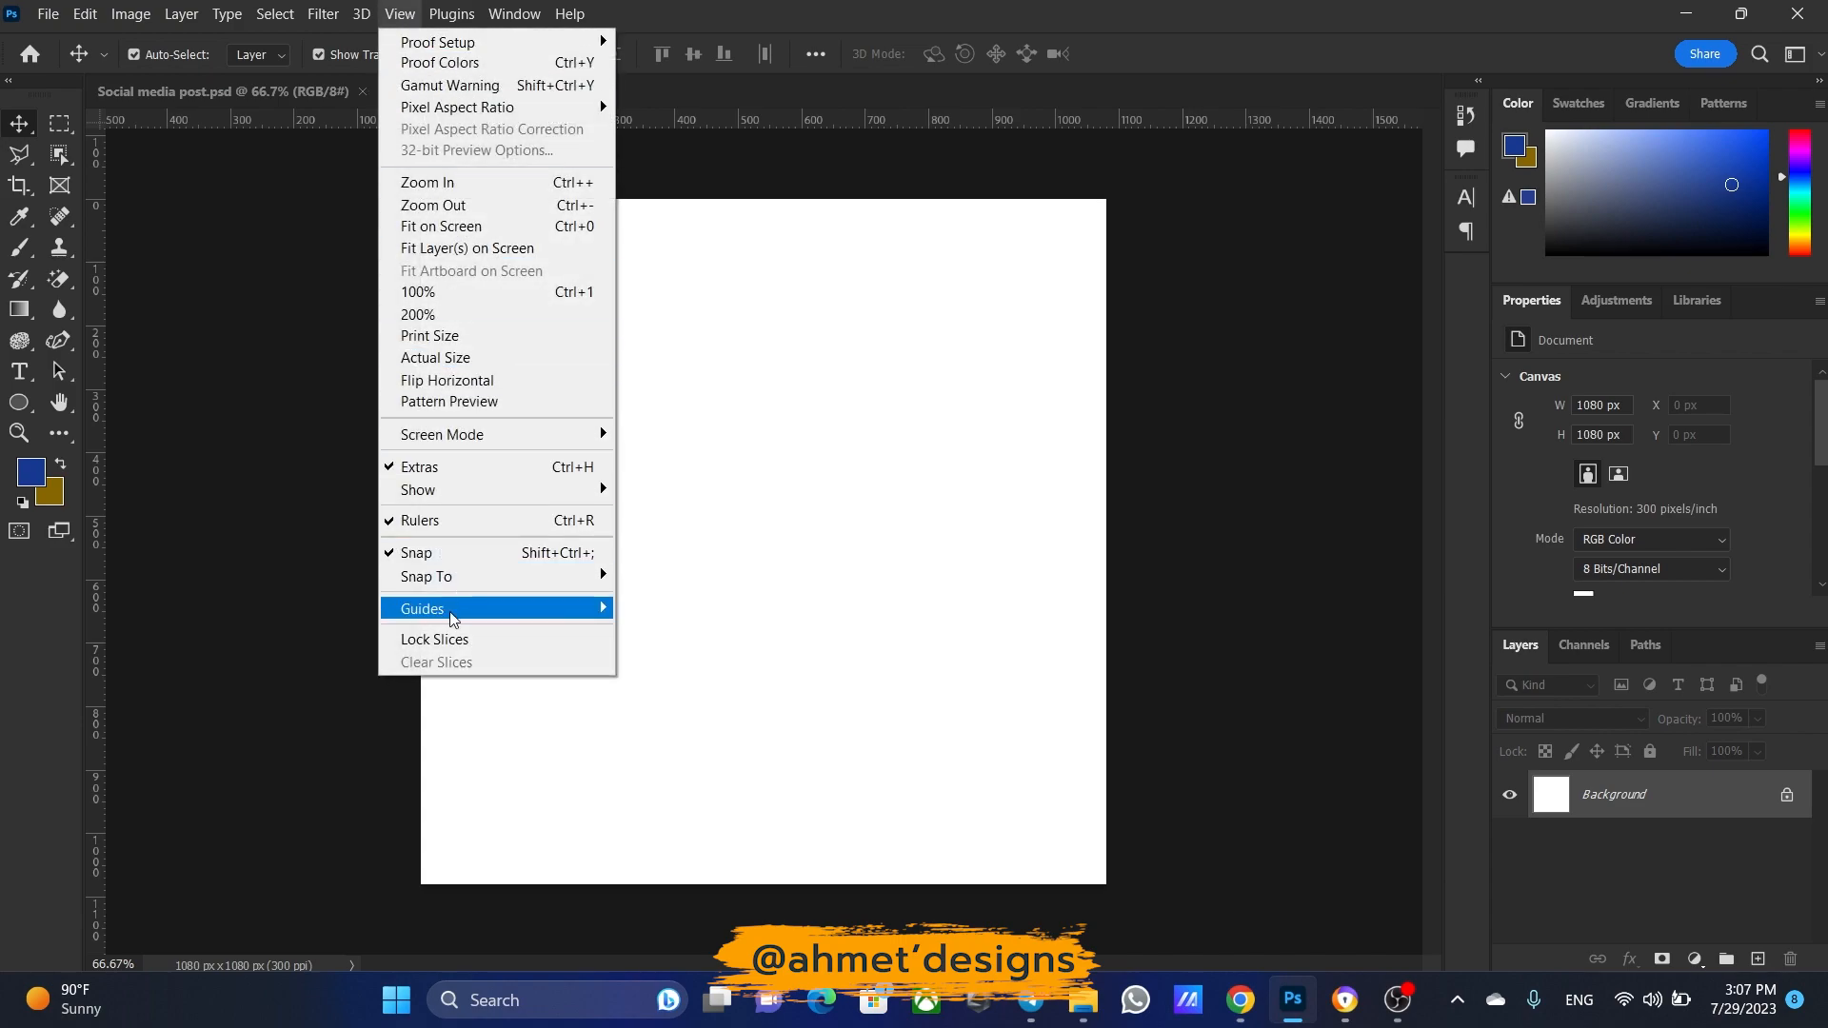
pyautogui.moveTo(453, 619)
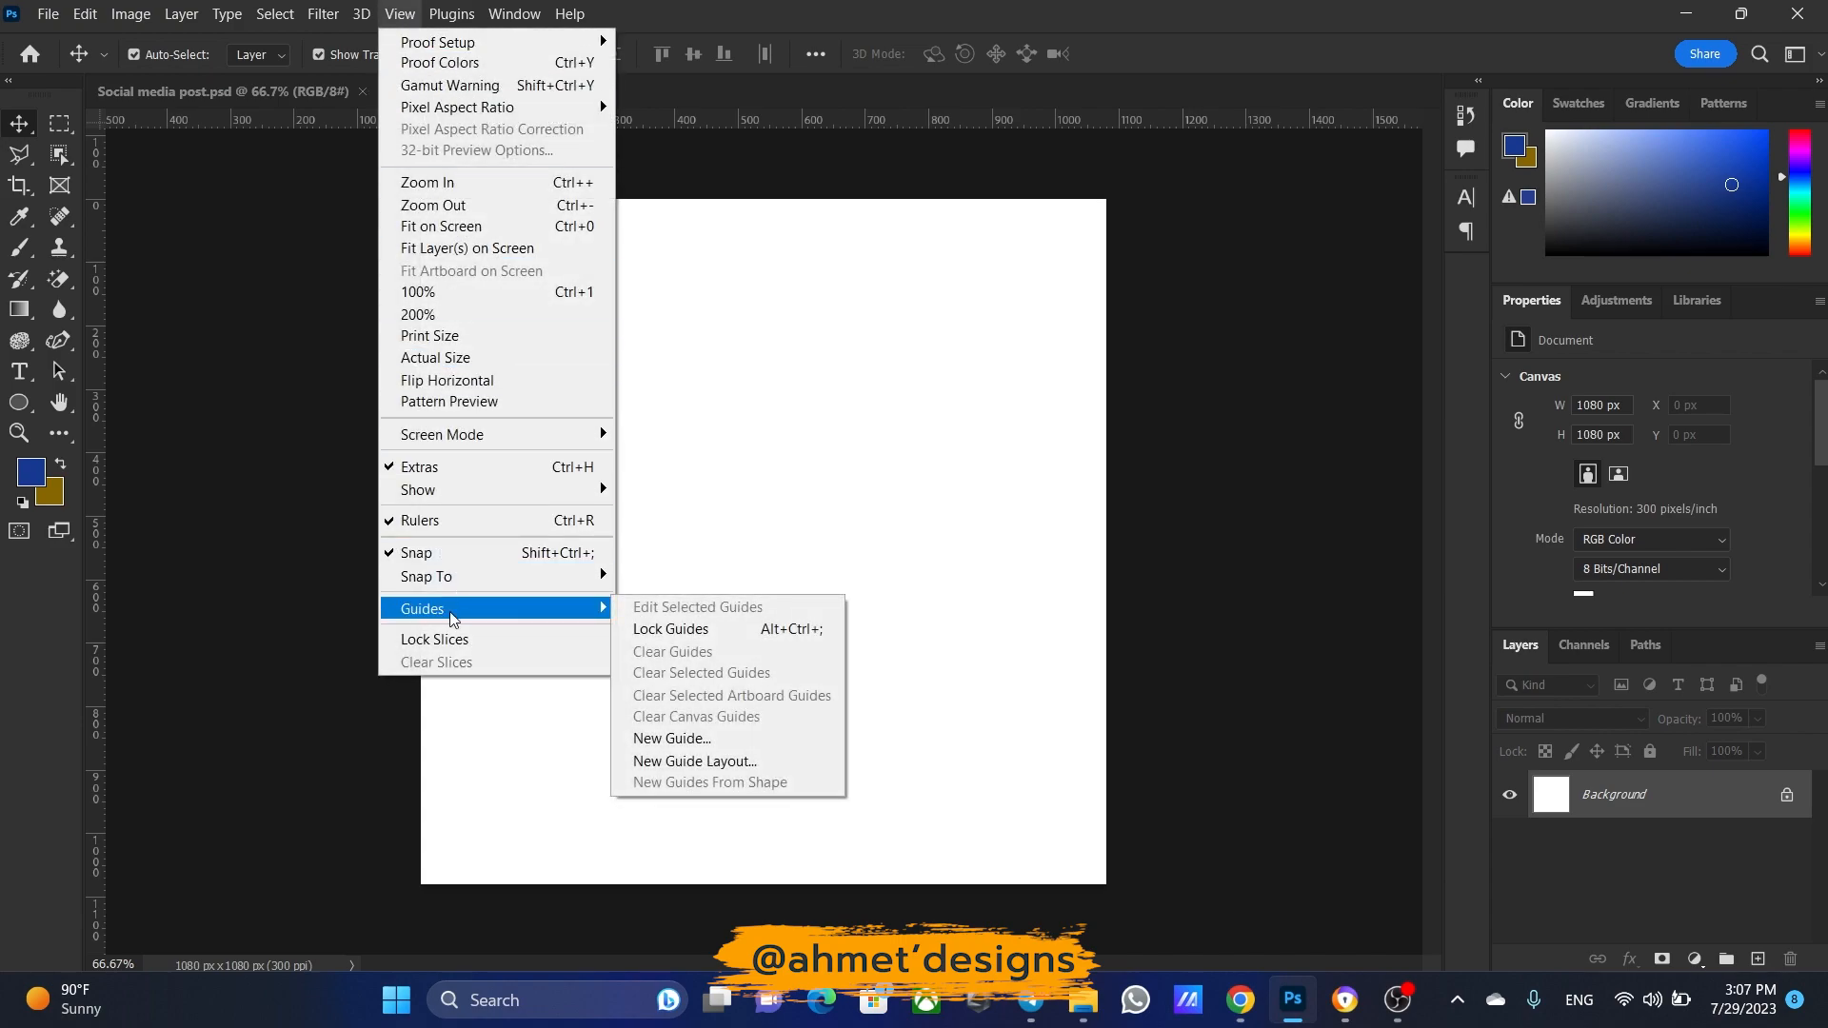
pyautogui.click(662, 762)
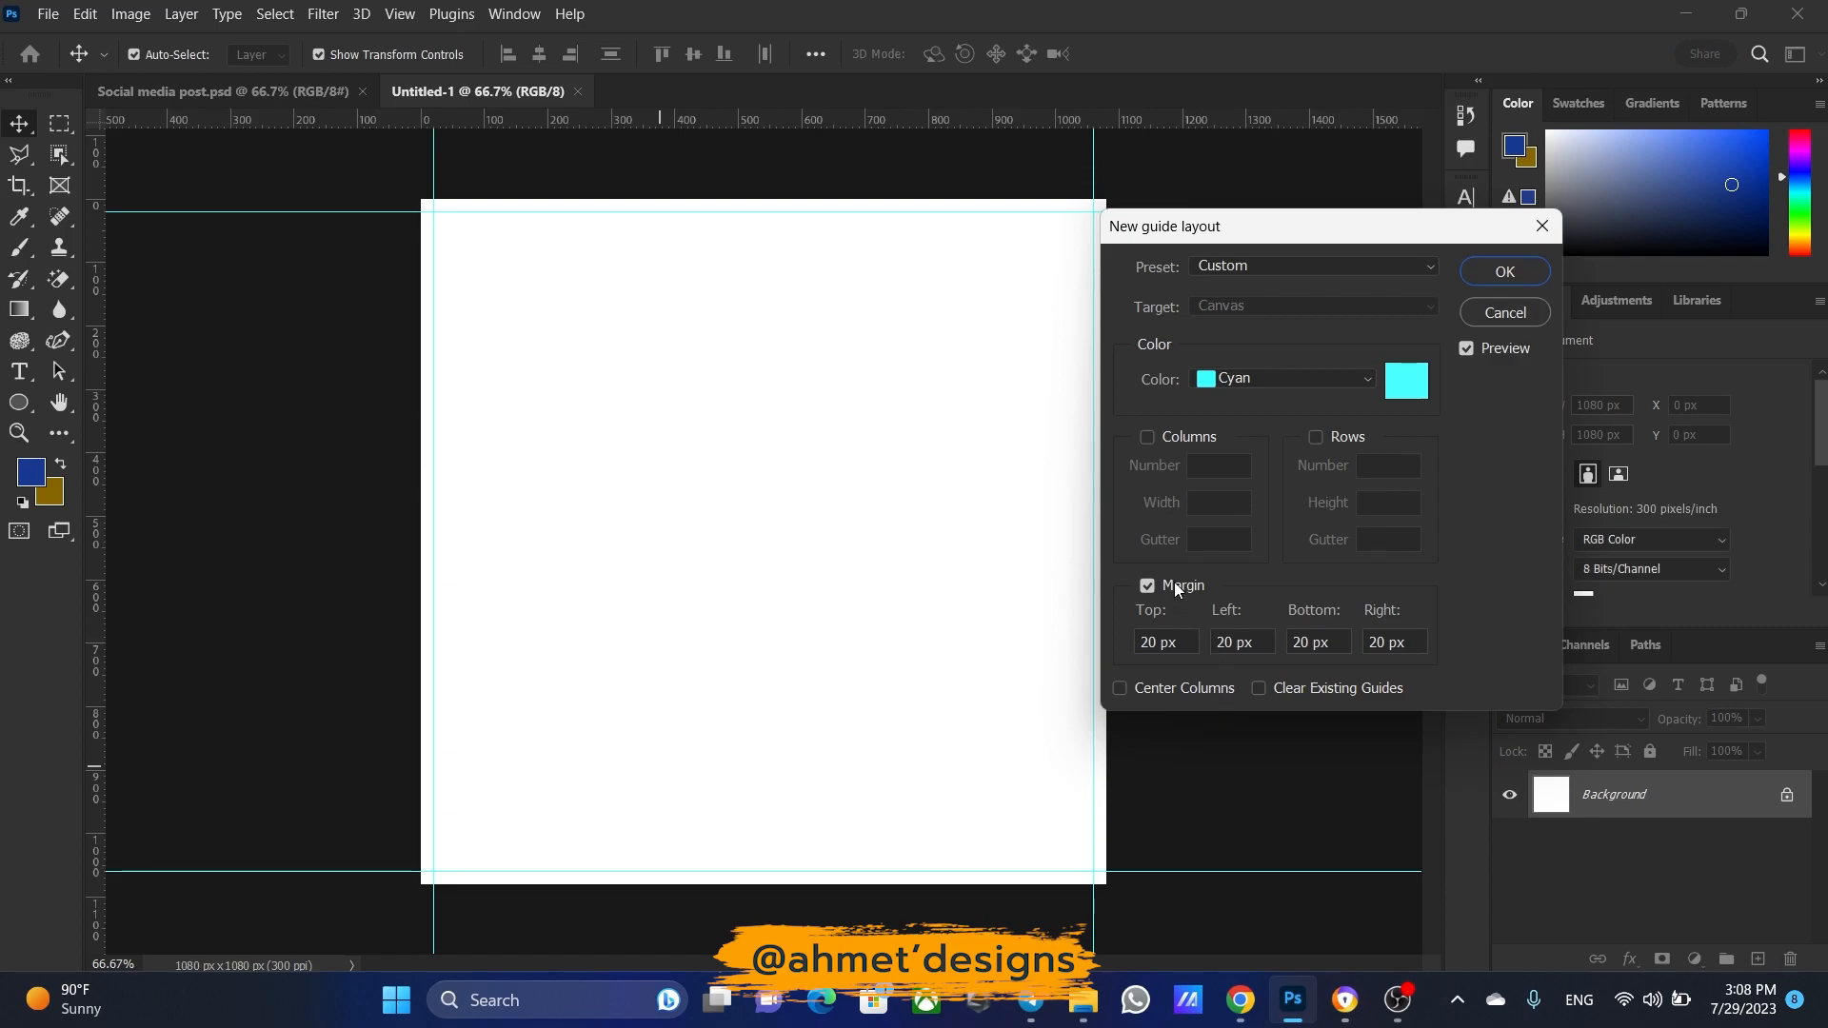
pyautogui.click(1148, 586)
pyautogui.click(1148, 585)
pyautogui.moveTo(1178, 645); pyautogui.dragTo(1132, 647)
pyautogui.moveTo(1251, 652); pyautogui.dragTo(1209, 647)
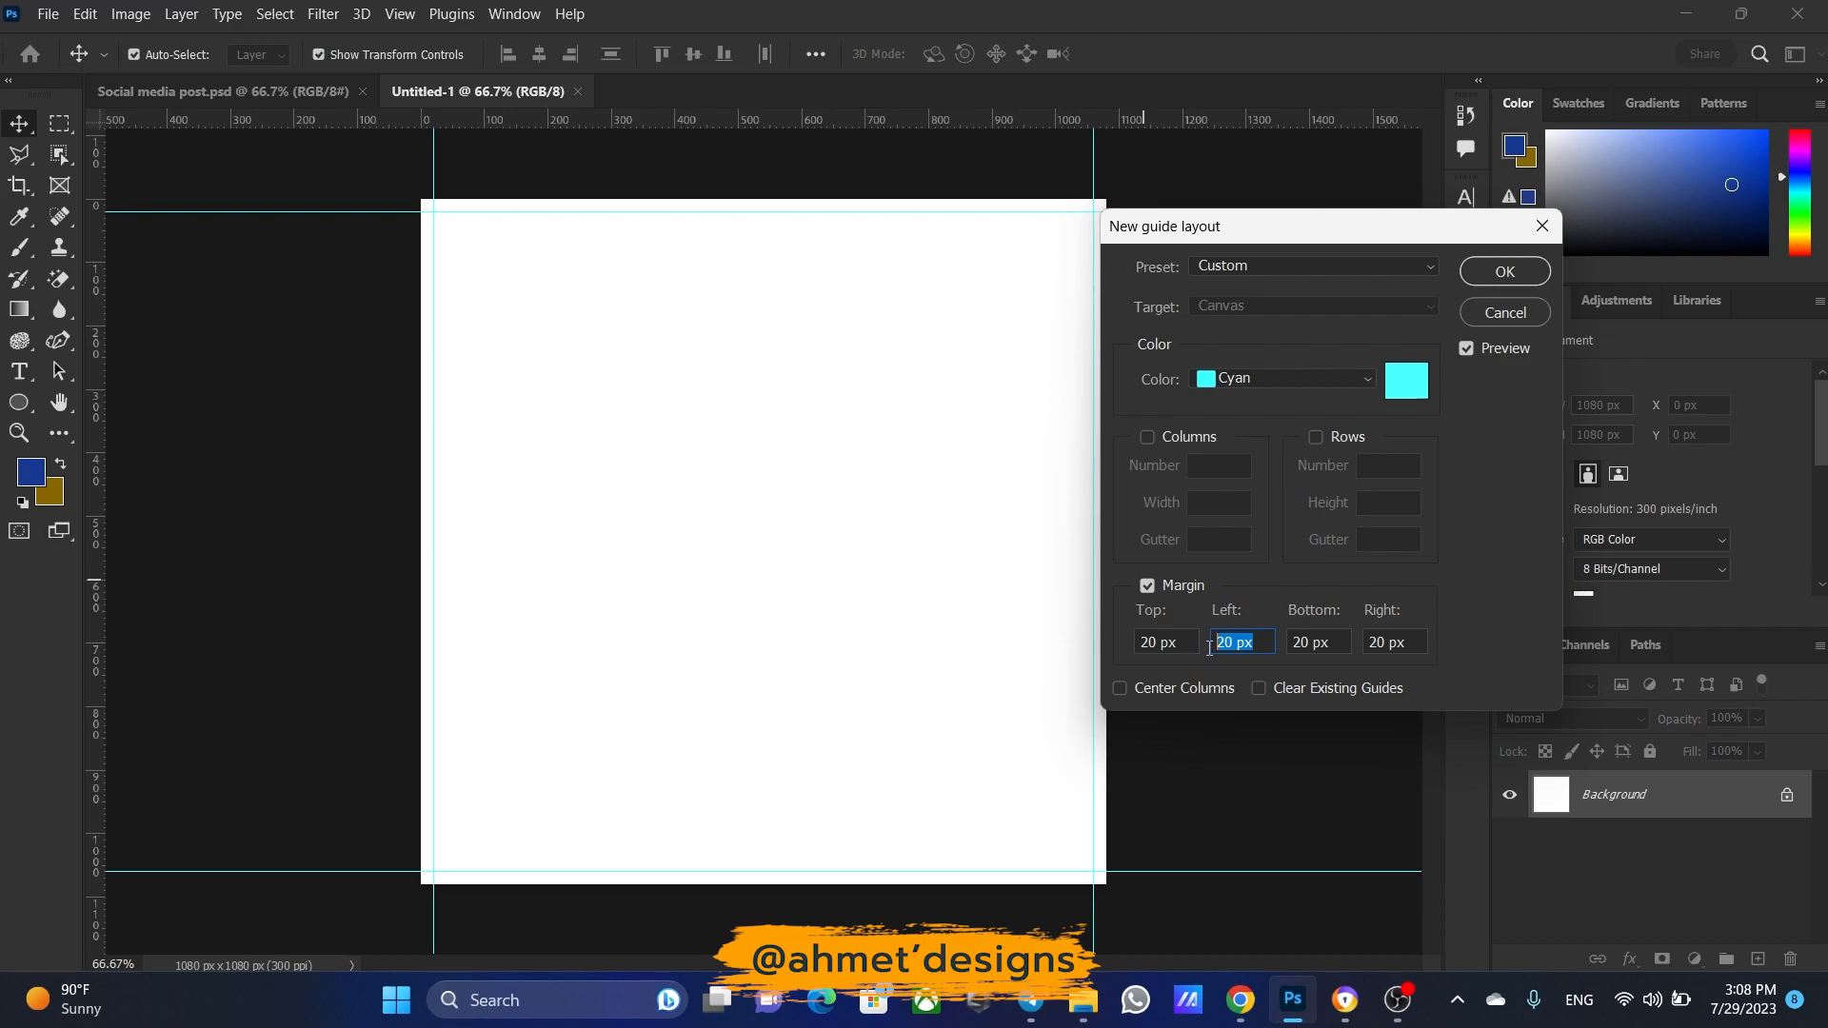
pyautogui.moveTo(1330, 641); pyautogui.dragTo(1266, 640)
pyautogui.moveTo(1417, 637); pyautogui.dragTo(1332, 633)
pyautogui.click(1504, 272)
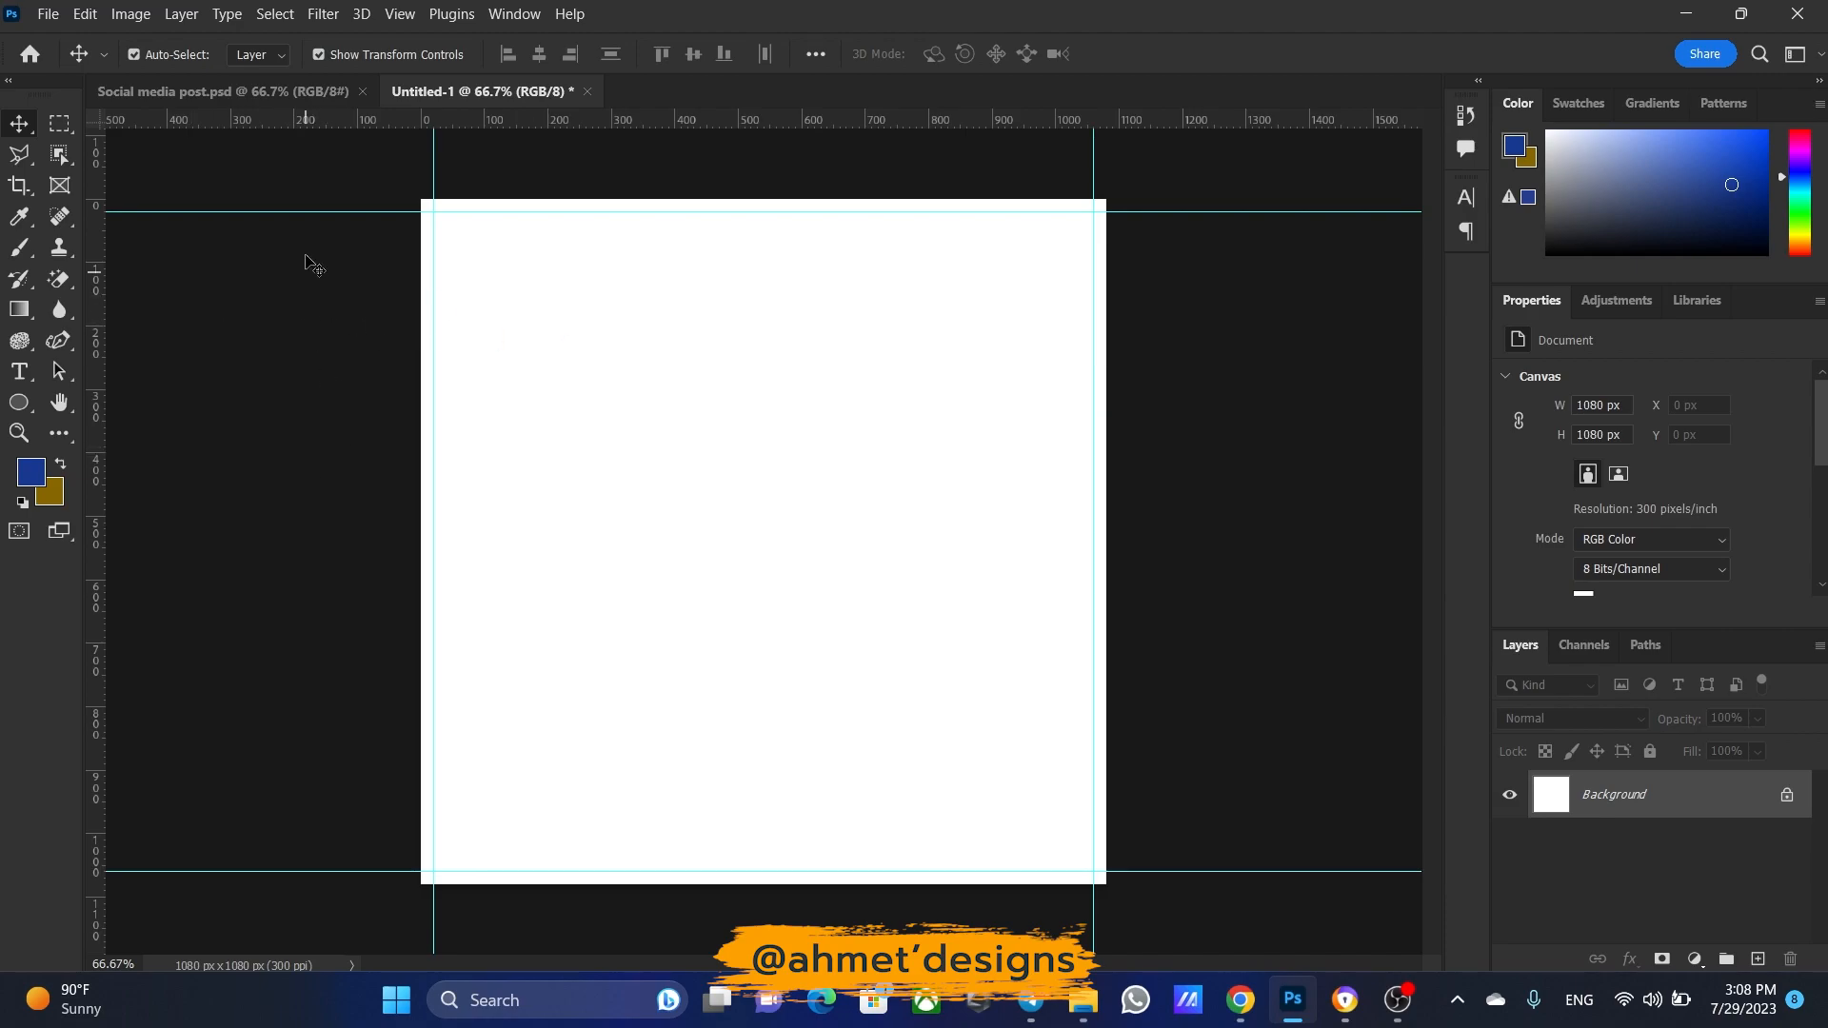
# Draw a rectangle about 1091 by 232 px across the bottom of the Untitled-1 canvas and fill it with dark blue
pyautogui.click(282, 89)
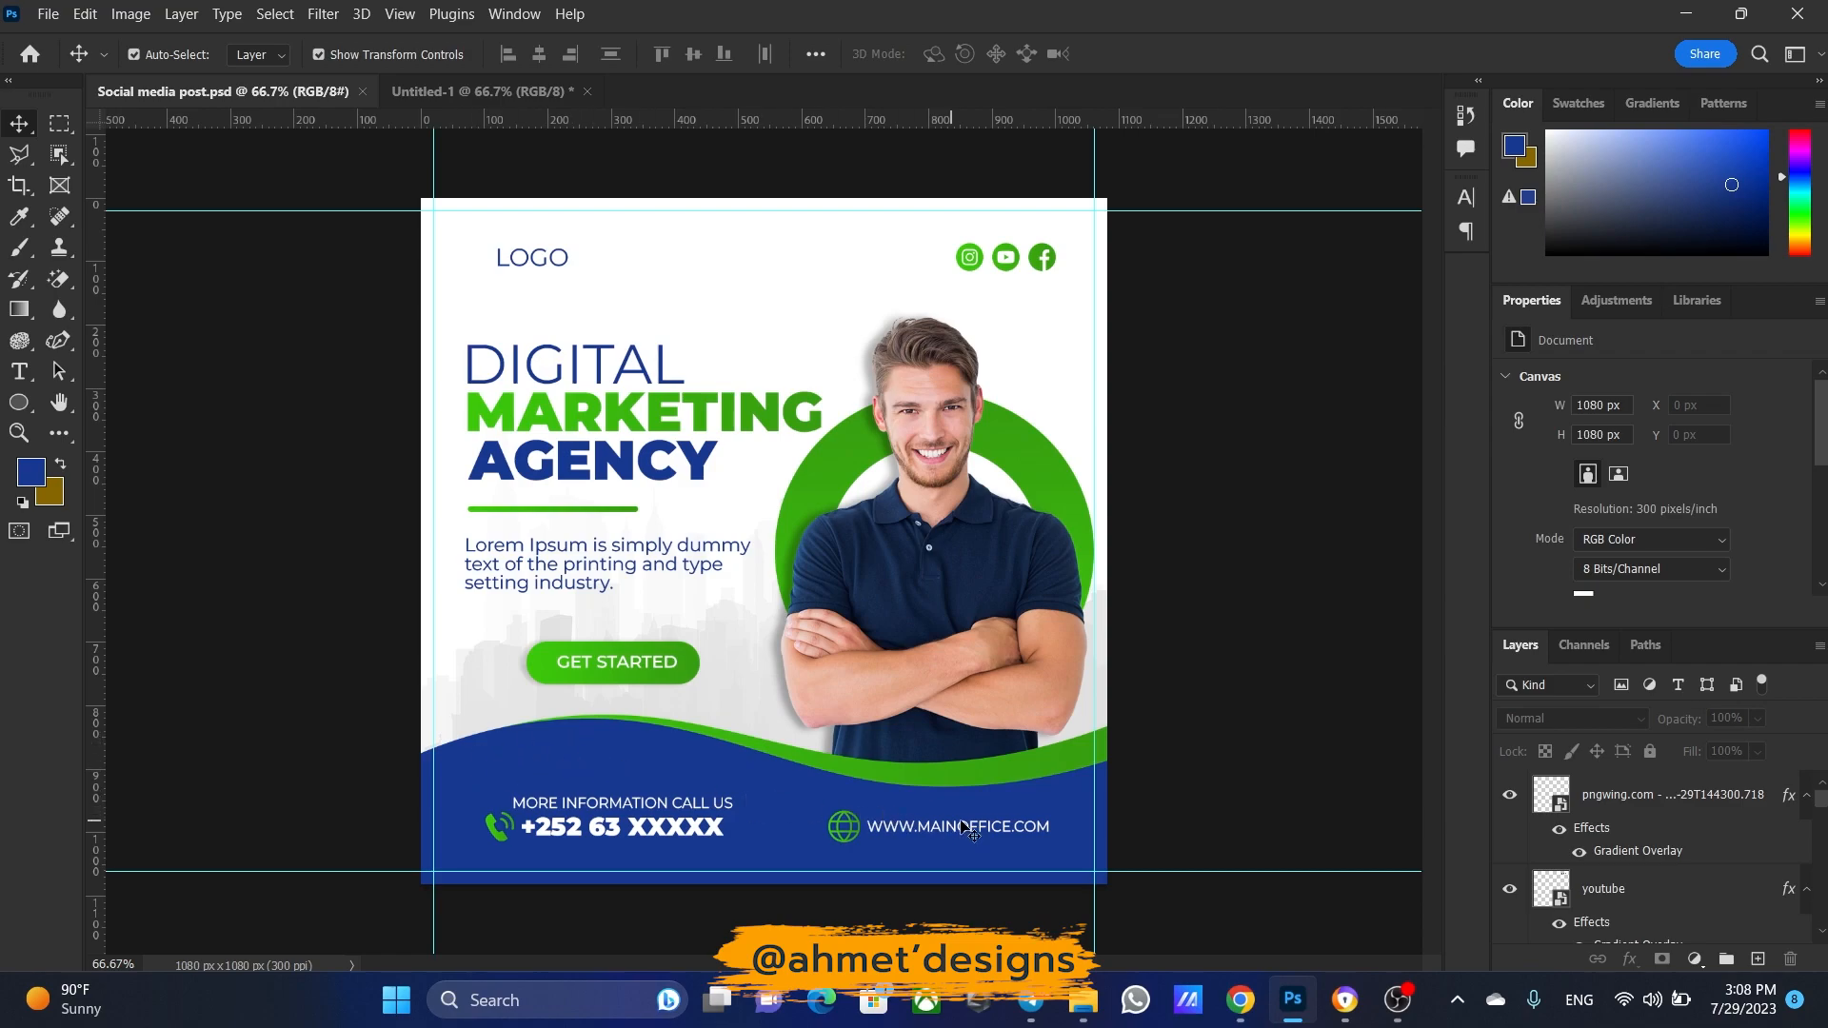
pyautogui.click(472, 99)
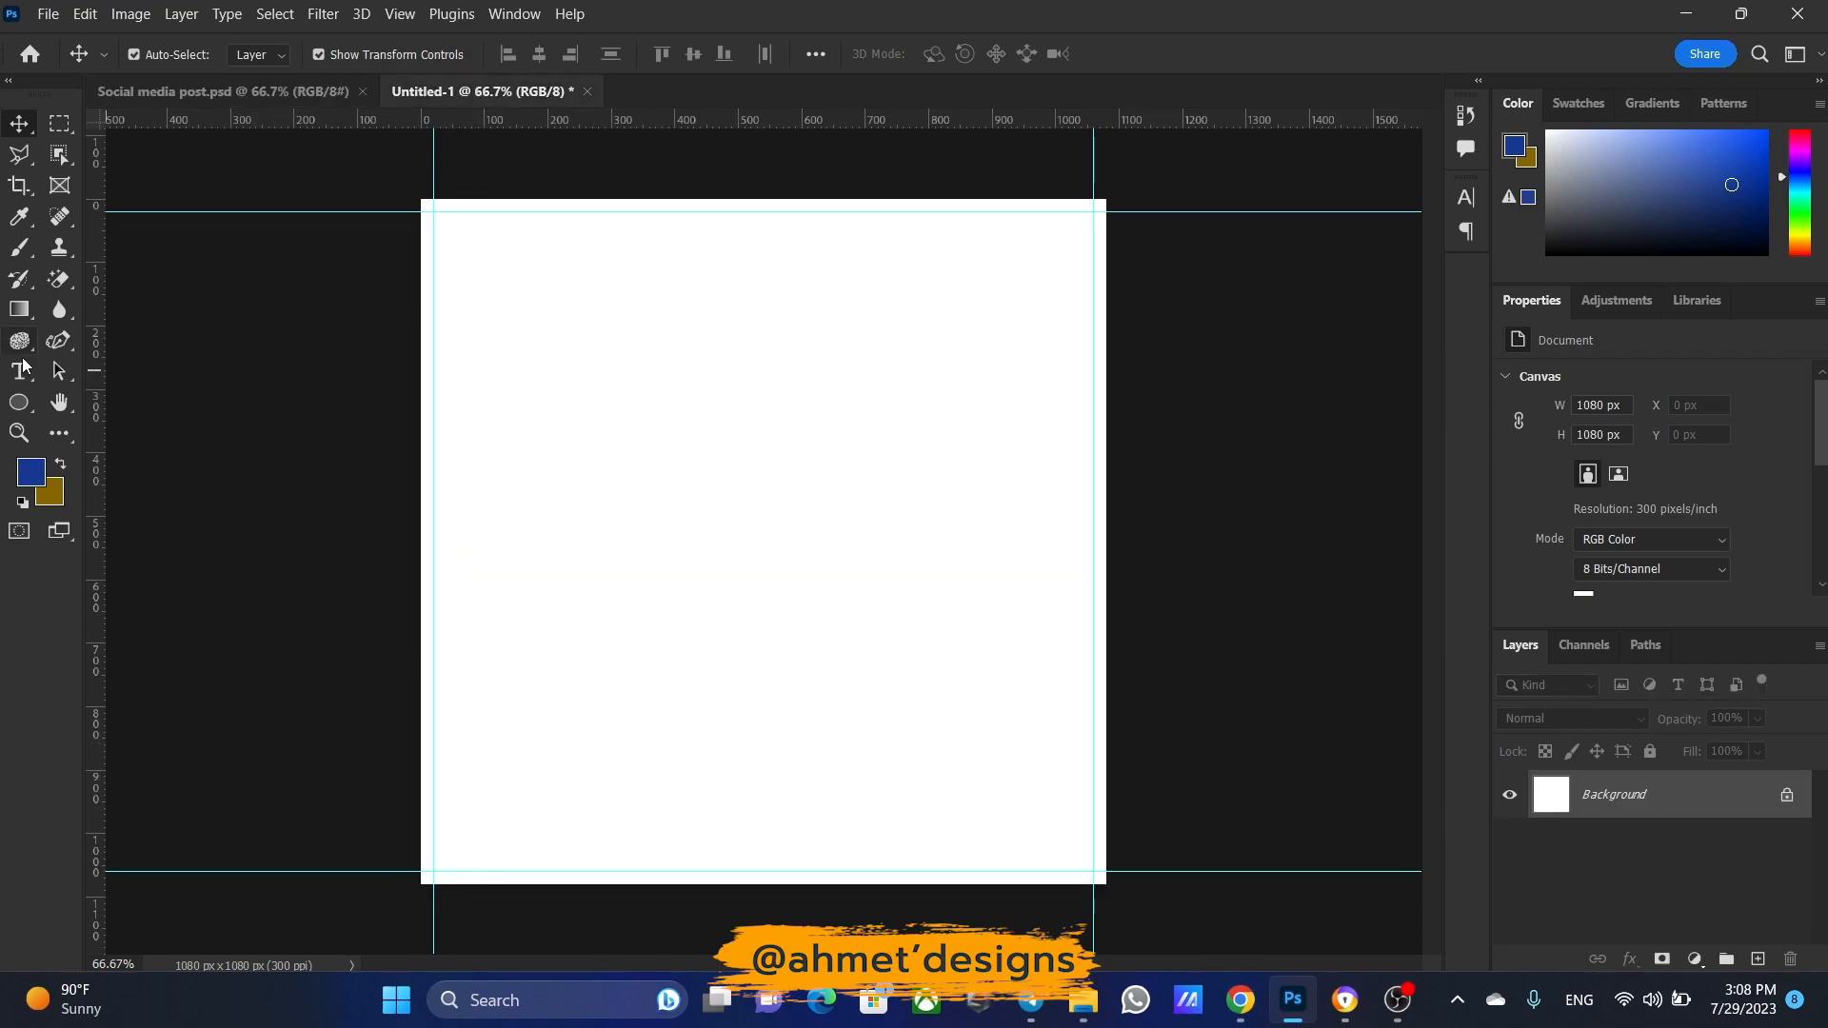
pyautogui.click(19, 398)
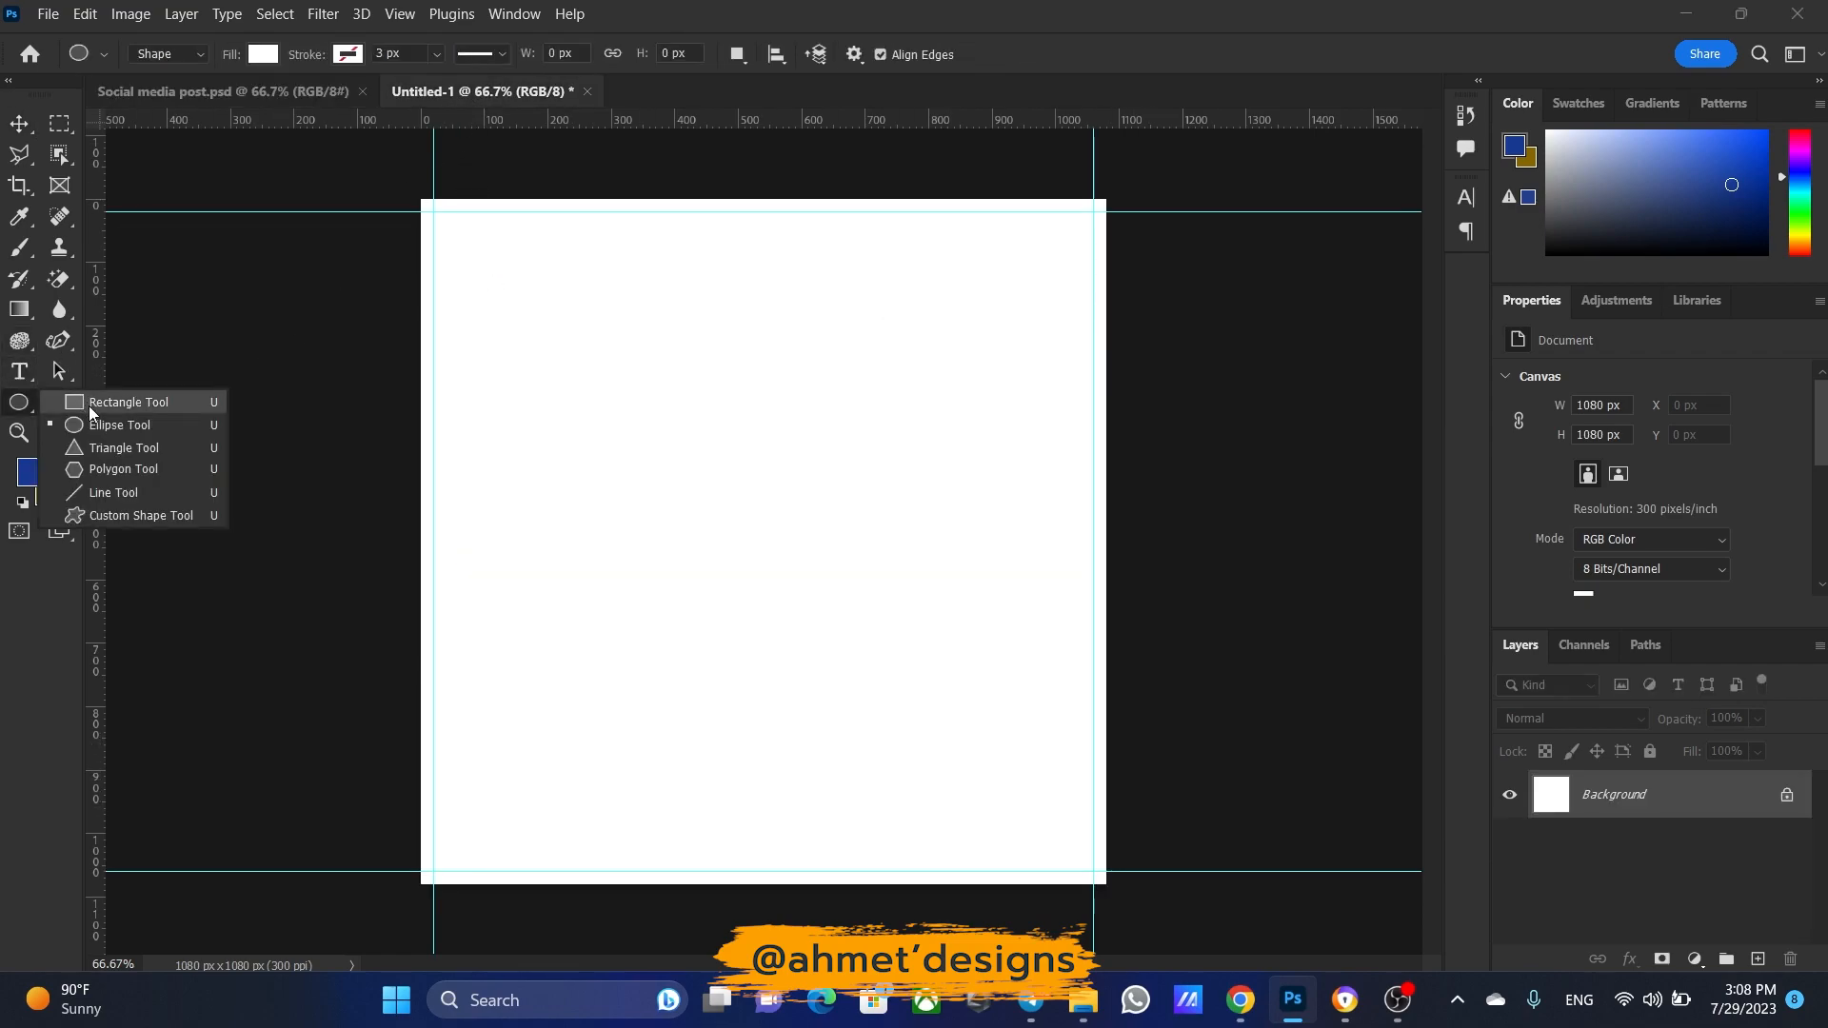
pyautogui.click(93, 407)
pyautogui.moveTo(416, 741)
pyautogui.mouseDown()
pyautogui.moveTo(609, 837)
pyautogui.moveTo(1108, 883)
pyautogui.mouseUp()
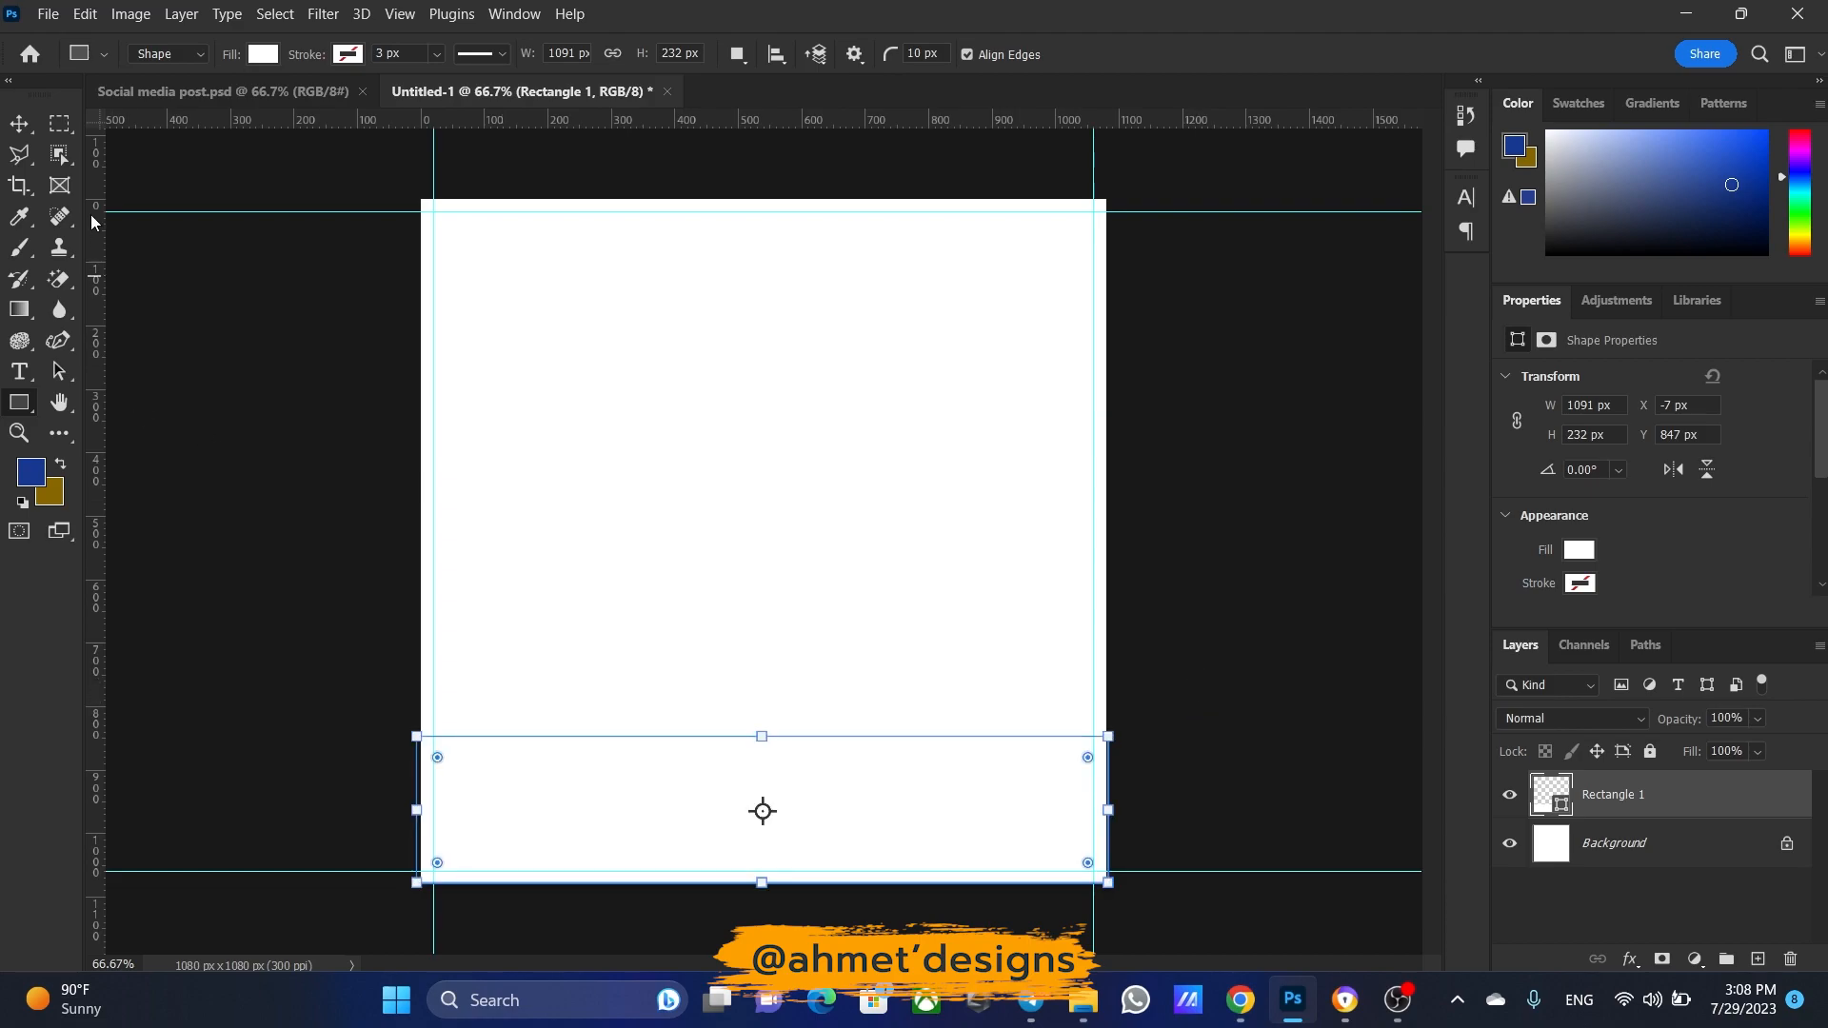
pyautogui.click(262, 55)
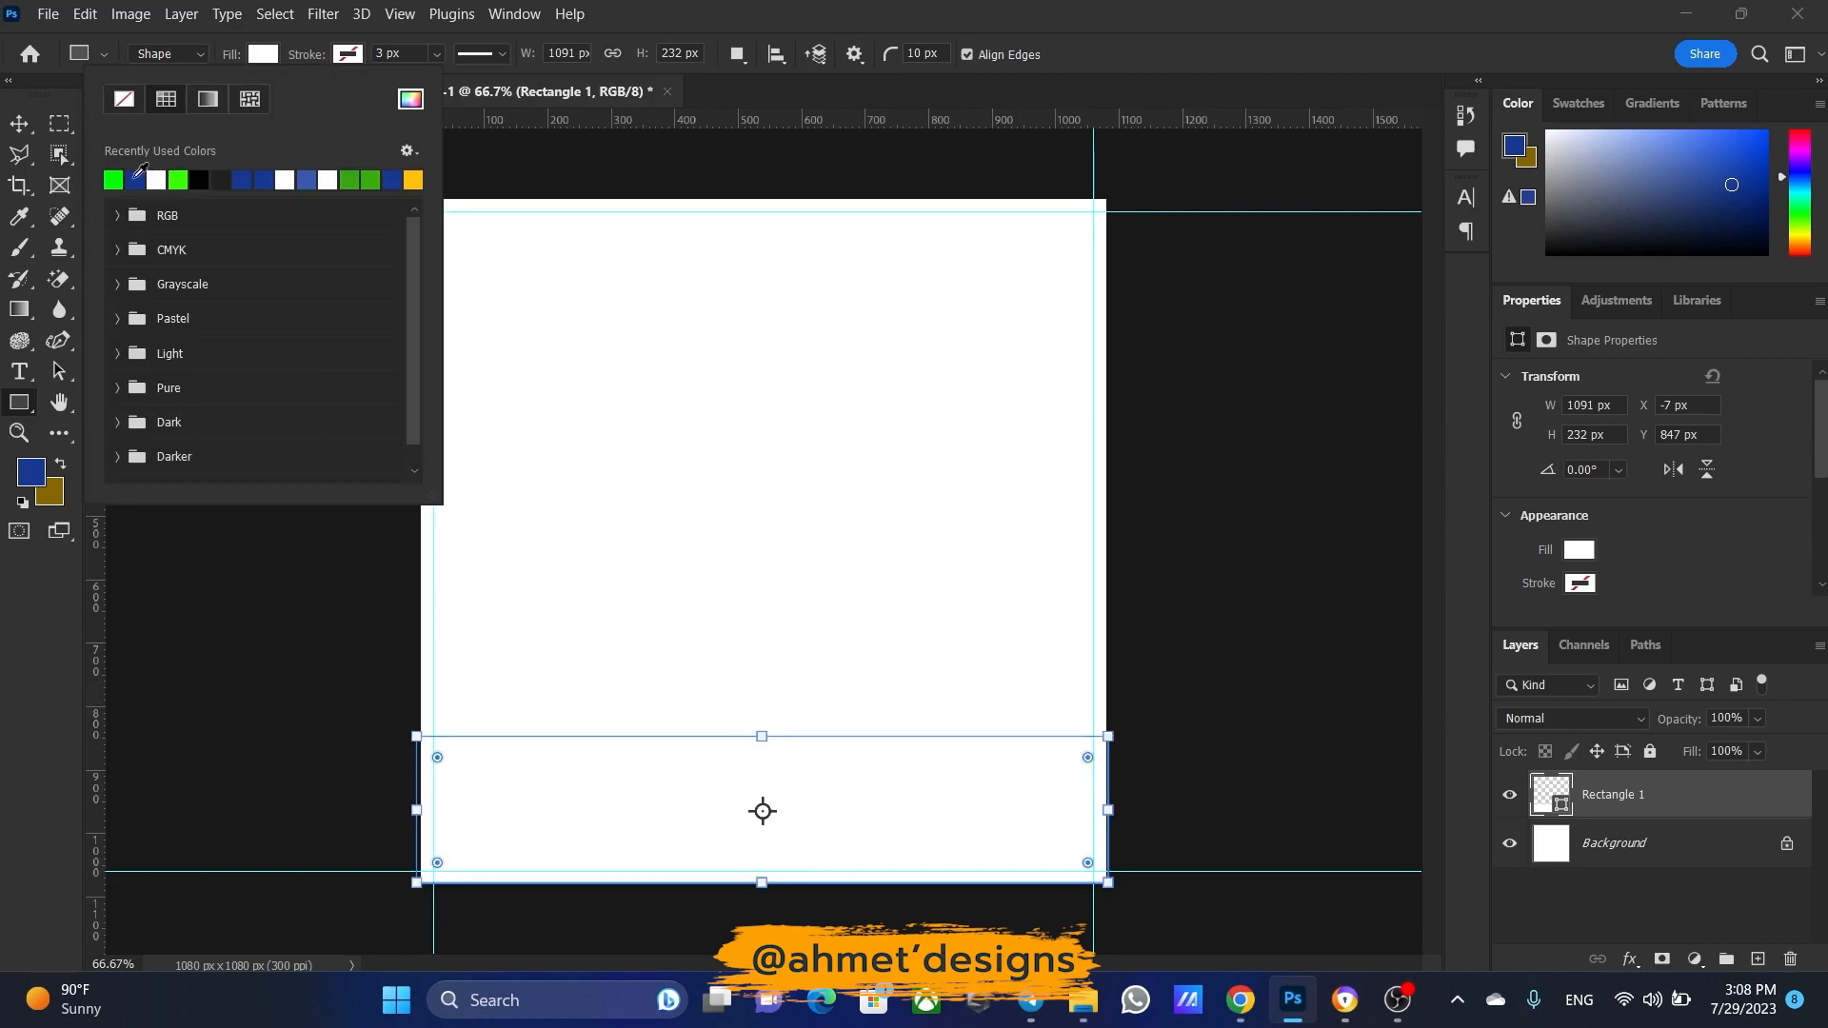
pyautogui.click(136, 179)
pyautogui.press('v')
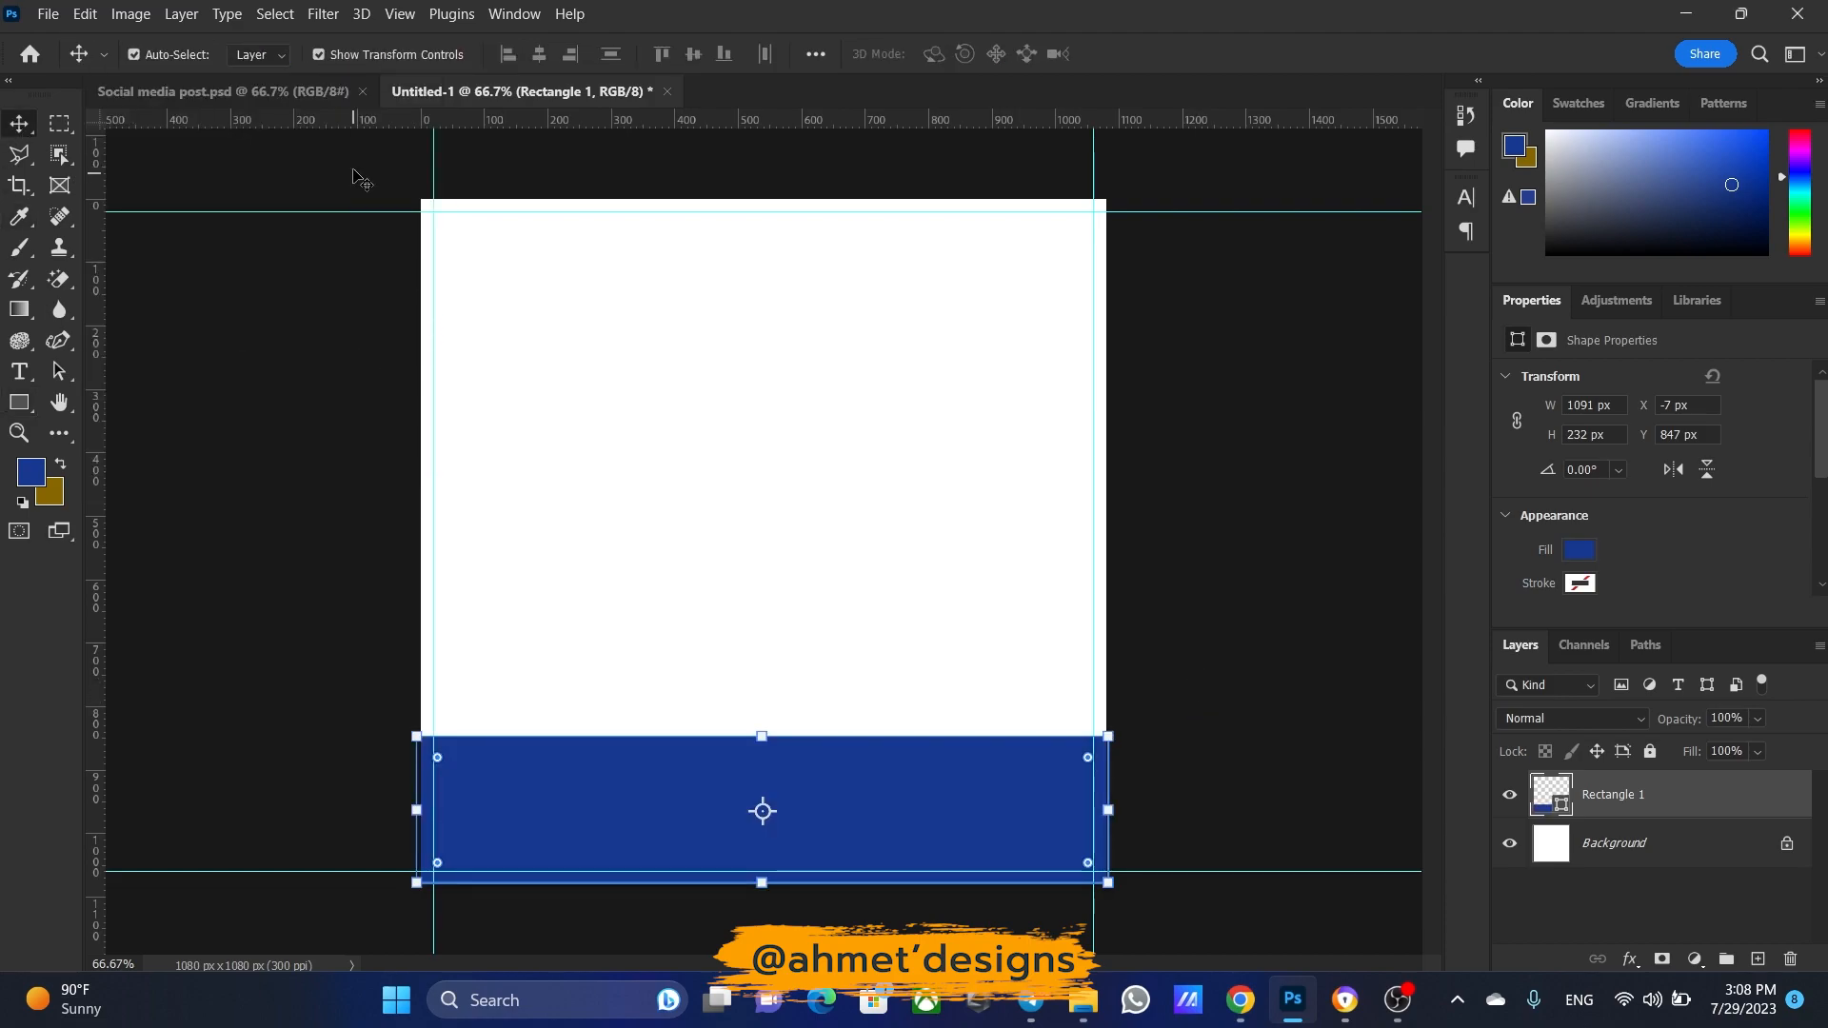
# Bend the blue rectangle's top edge into a wave with the Curvature Pen, raised on the left and dipping on the right
pyautogui.click(285, 92)
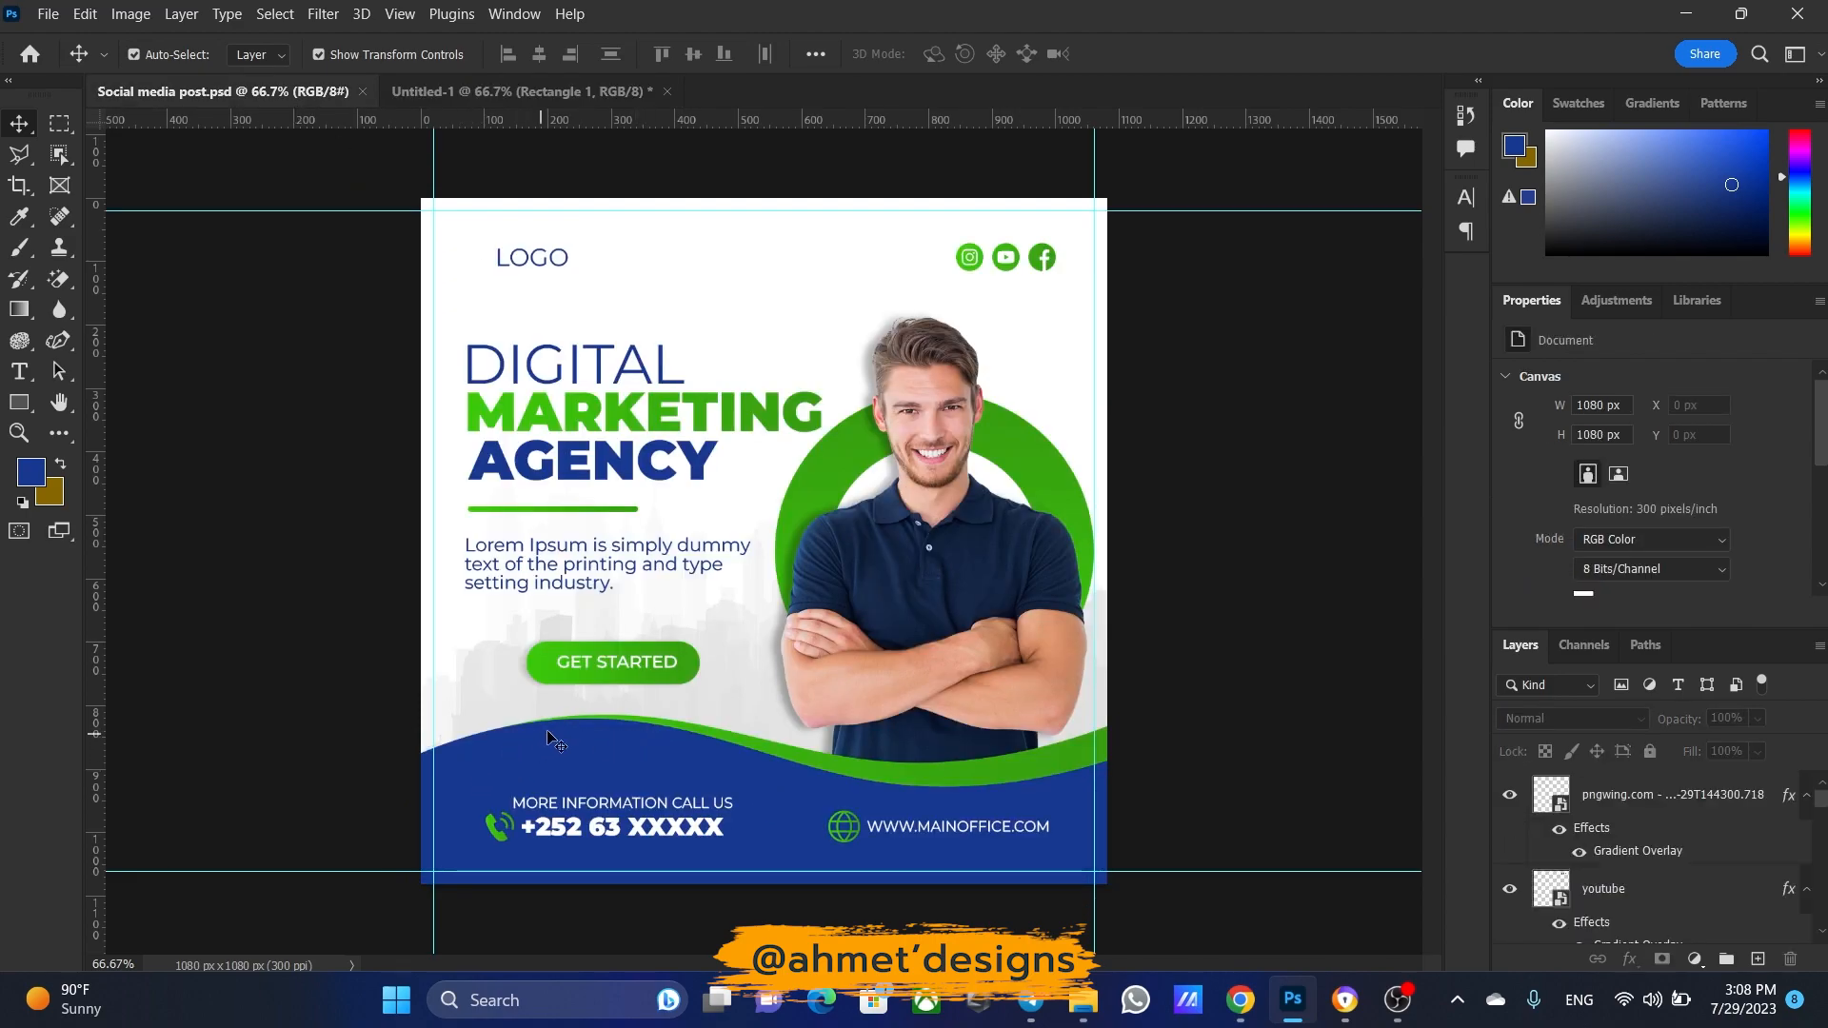
pyautogui.click(550, 92)
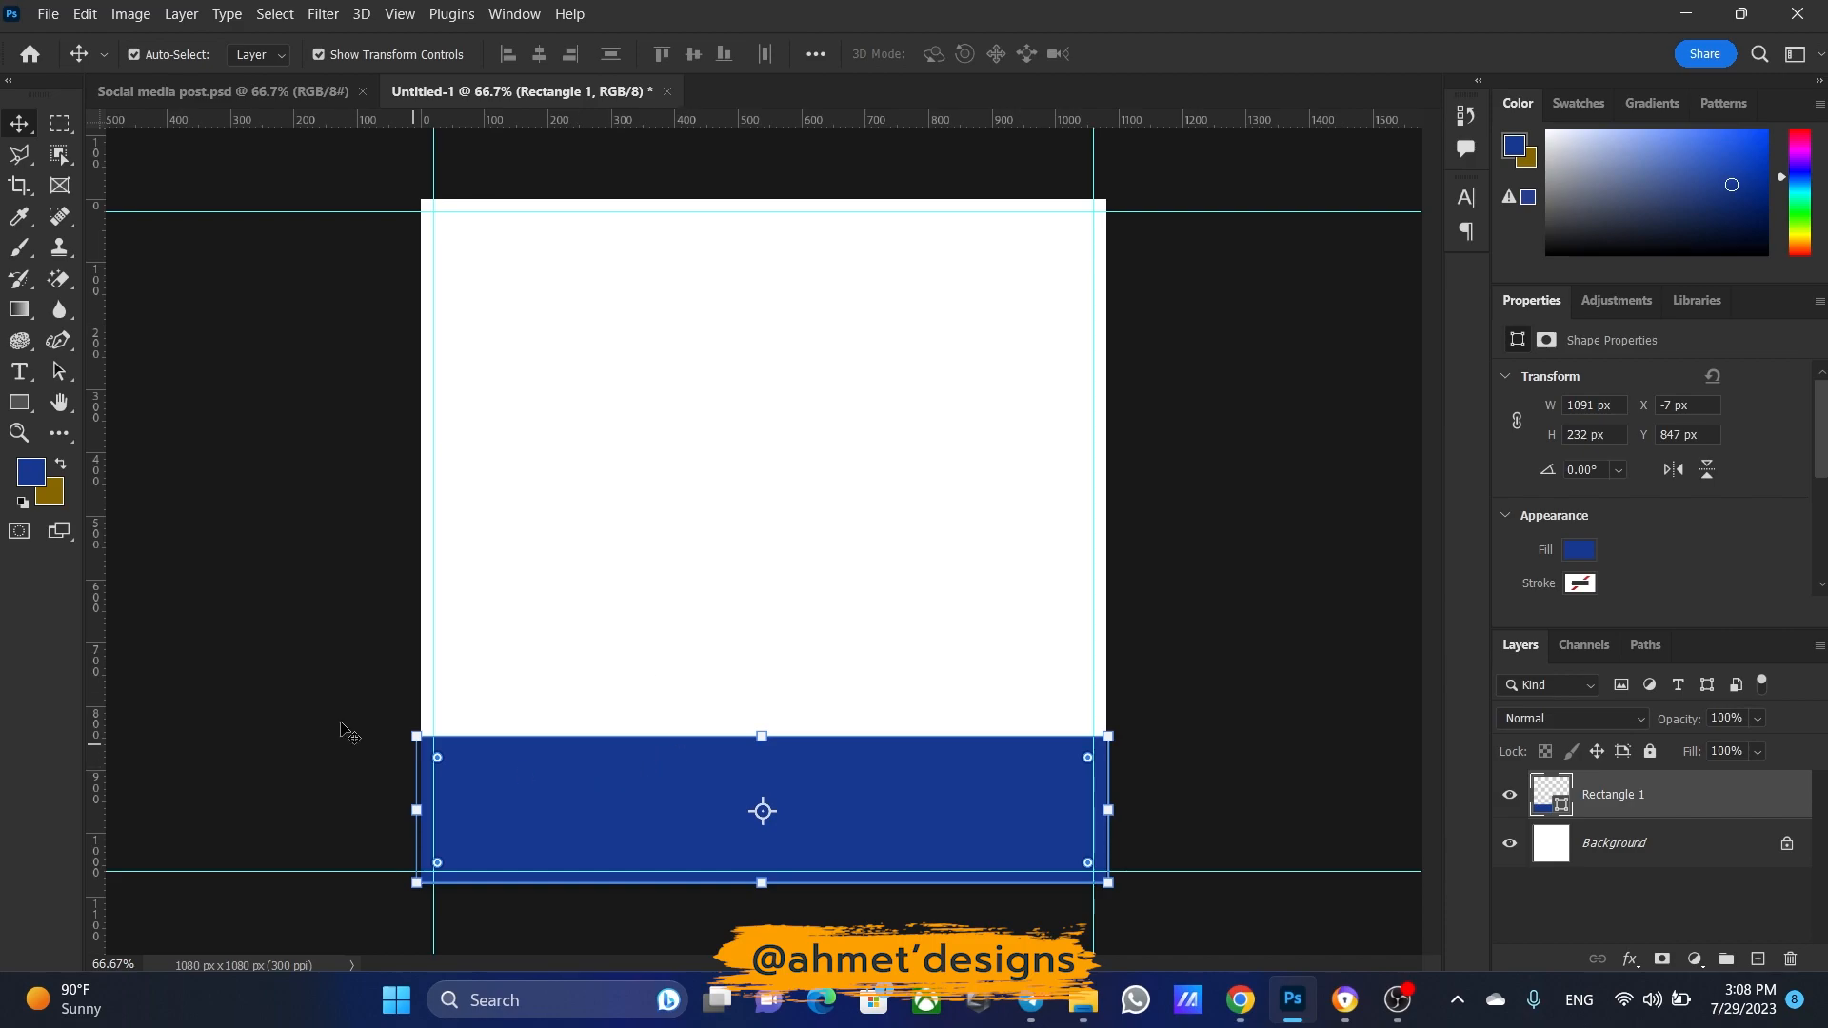
pyautogui.click(59, 345)
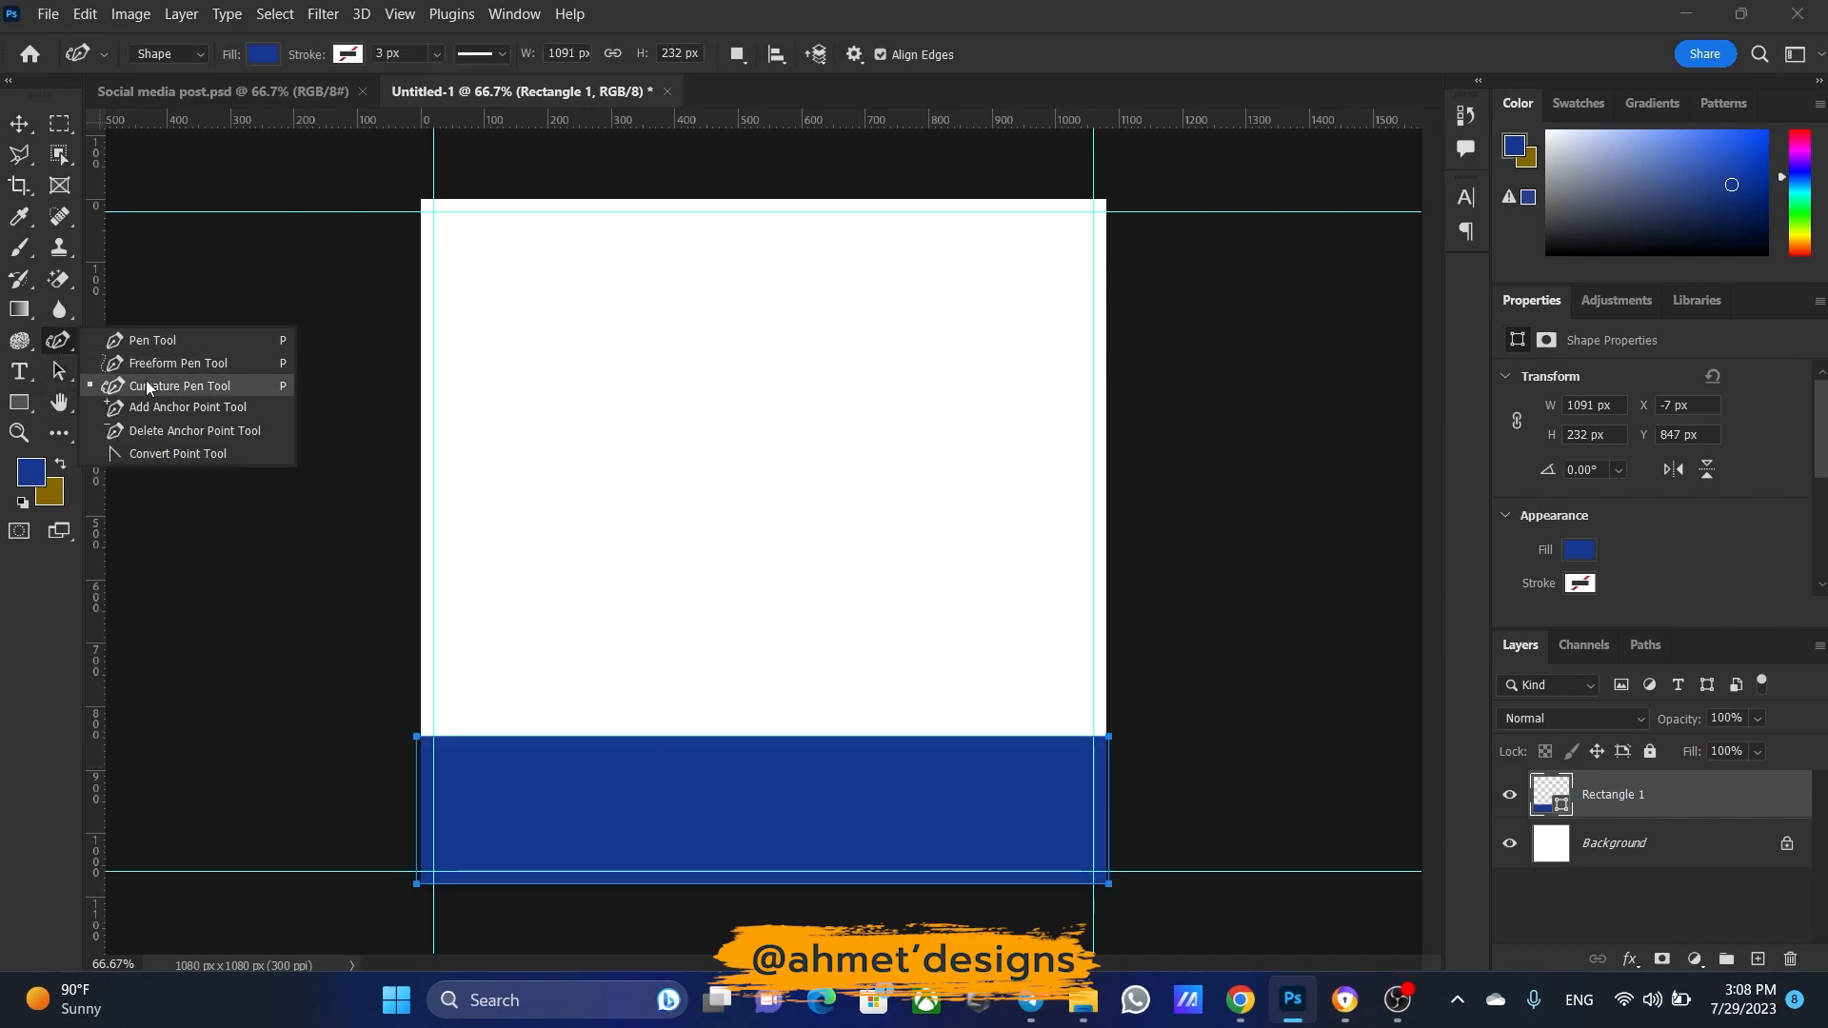
pyautogui.click(147, 386)
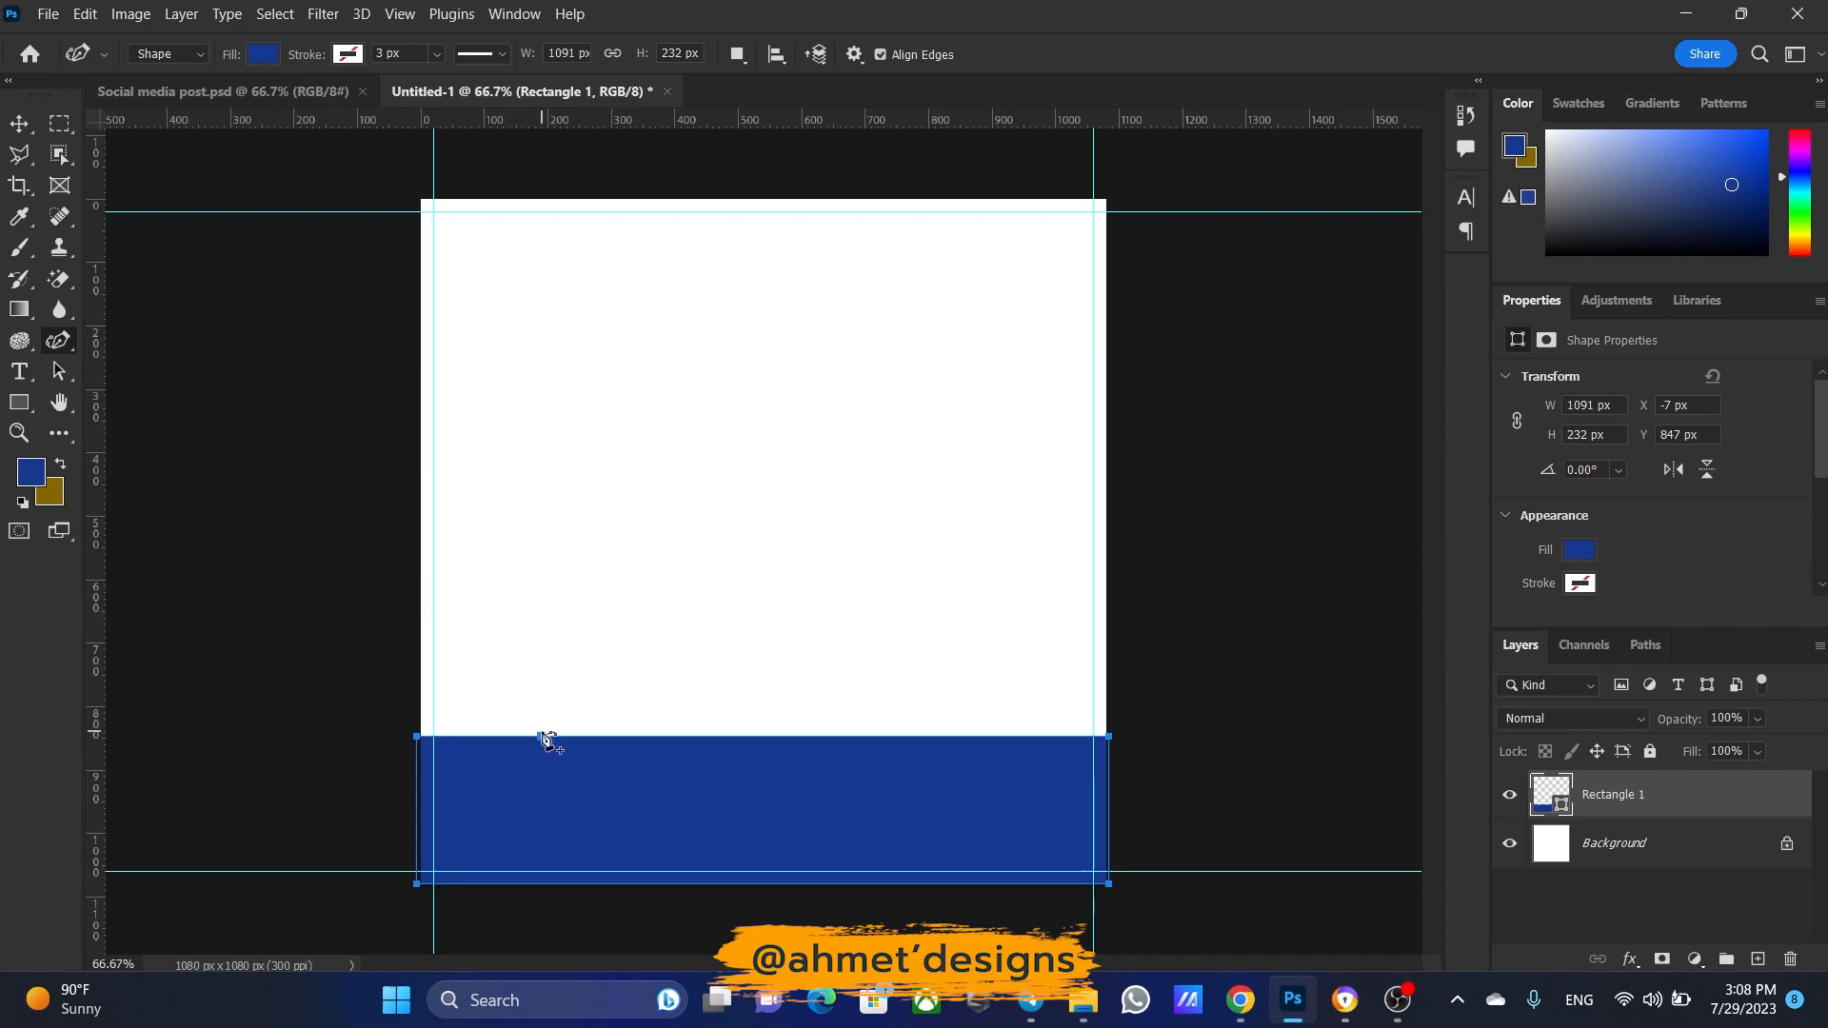
pyautogui.moveTo(549, 737); pyautogui.dragTo(545, 709)
pyautogui.click(903, 391)
pyautogui.click(911, 698)
pyautogui.moveTo(914, 698); pyautogui.dragTo(920, 767)
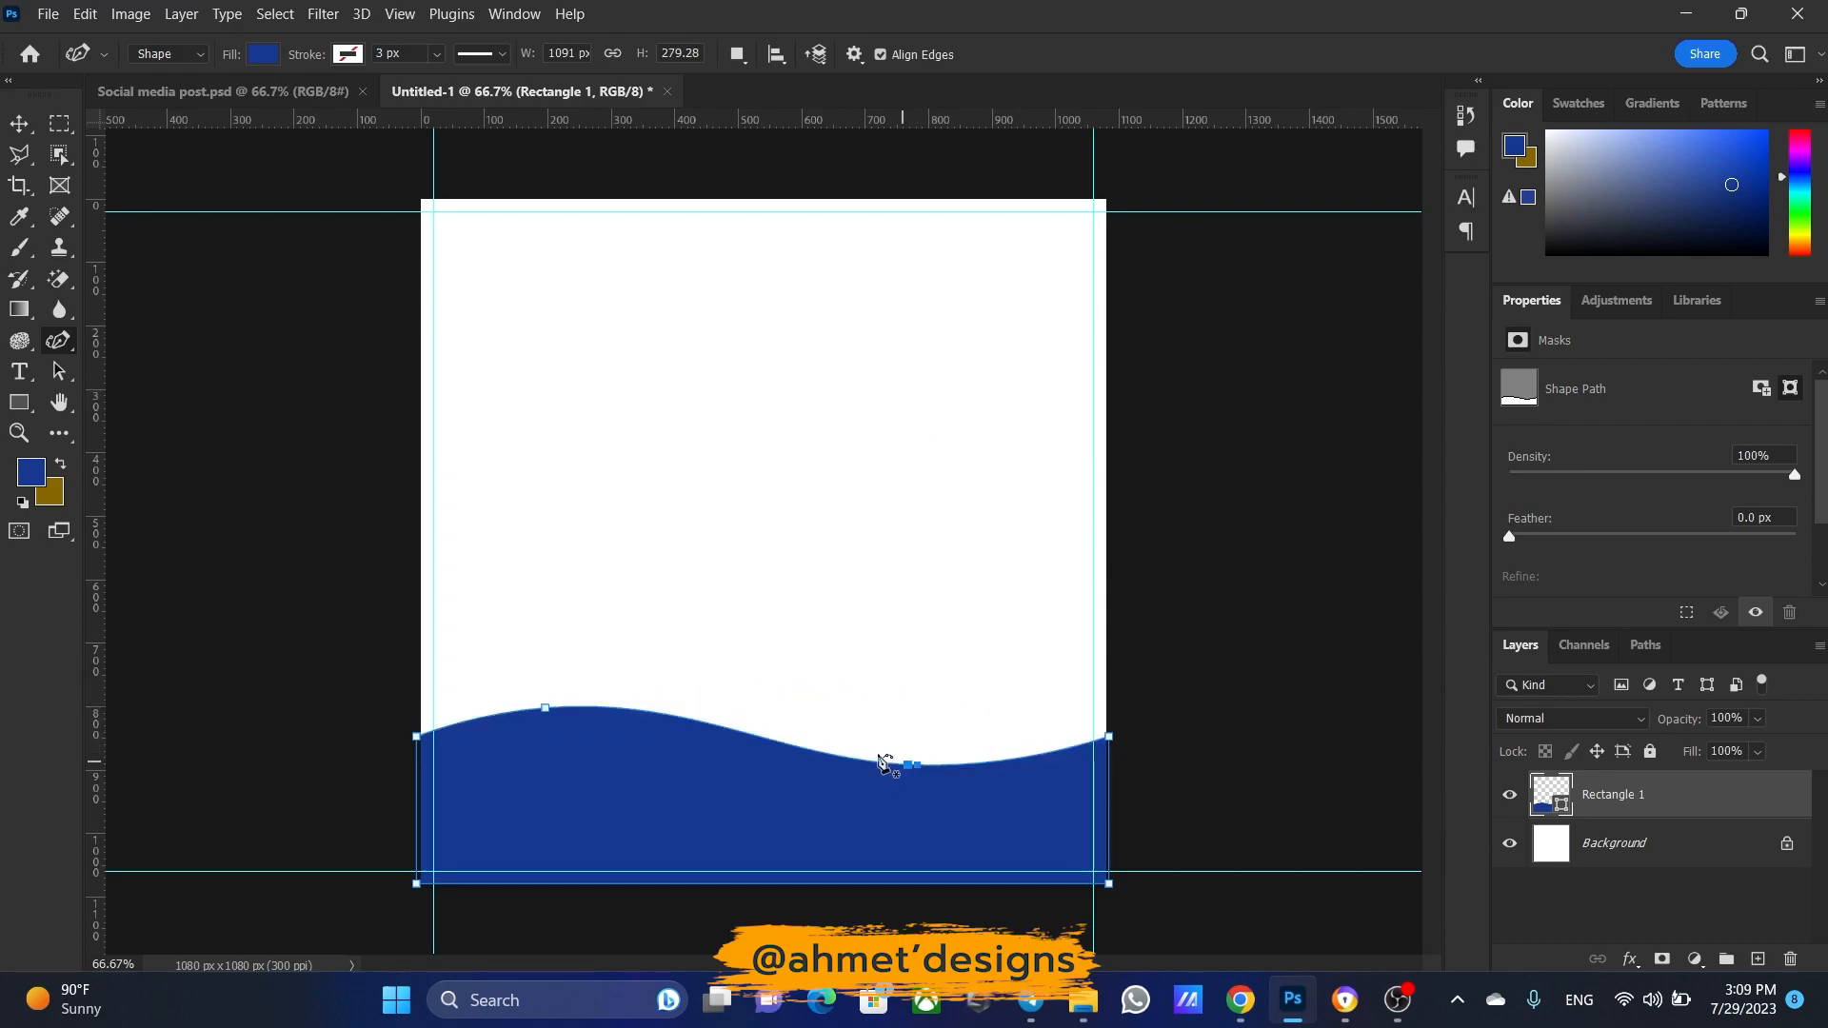
# Compare the wave with the finished post, and shift the blue shape slightly right to align with the canvas's left edge
pyautogui.click(290, 91)
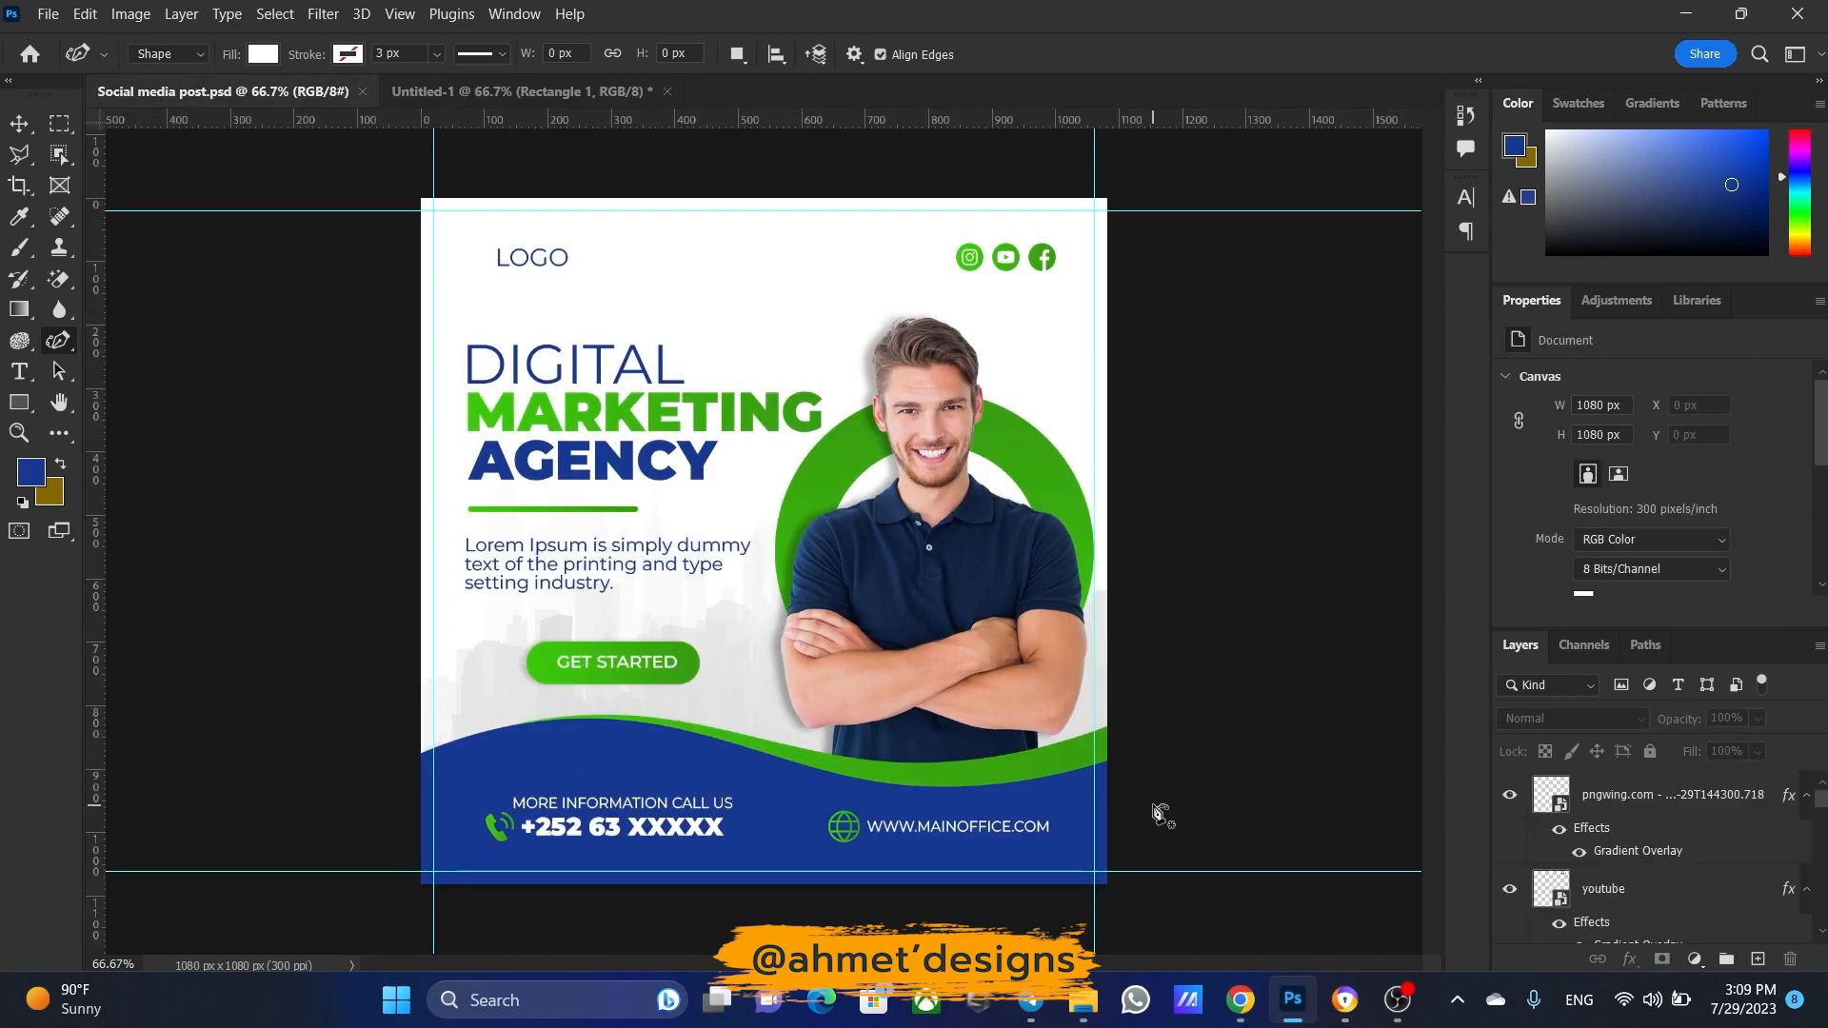
pyautogui.click(471, 97)
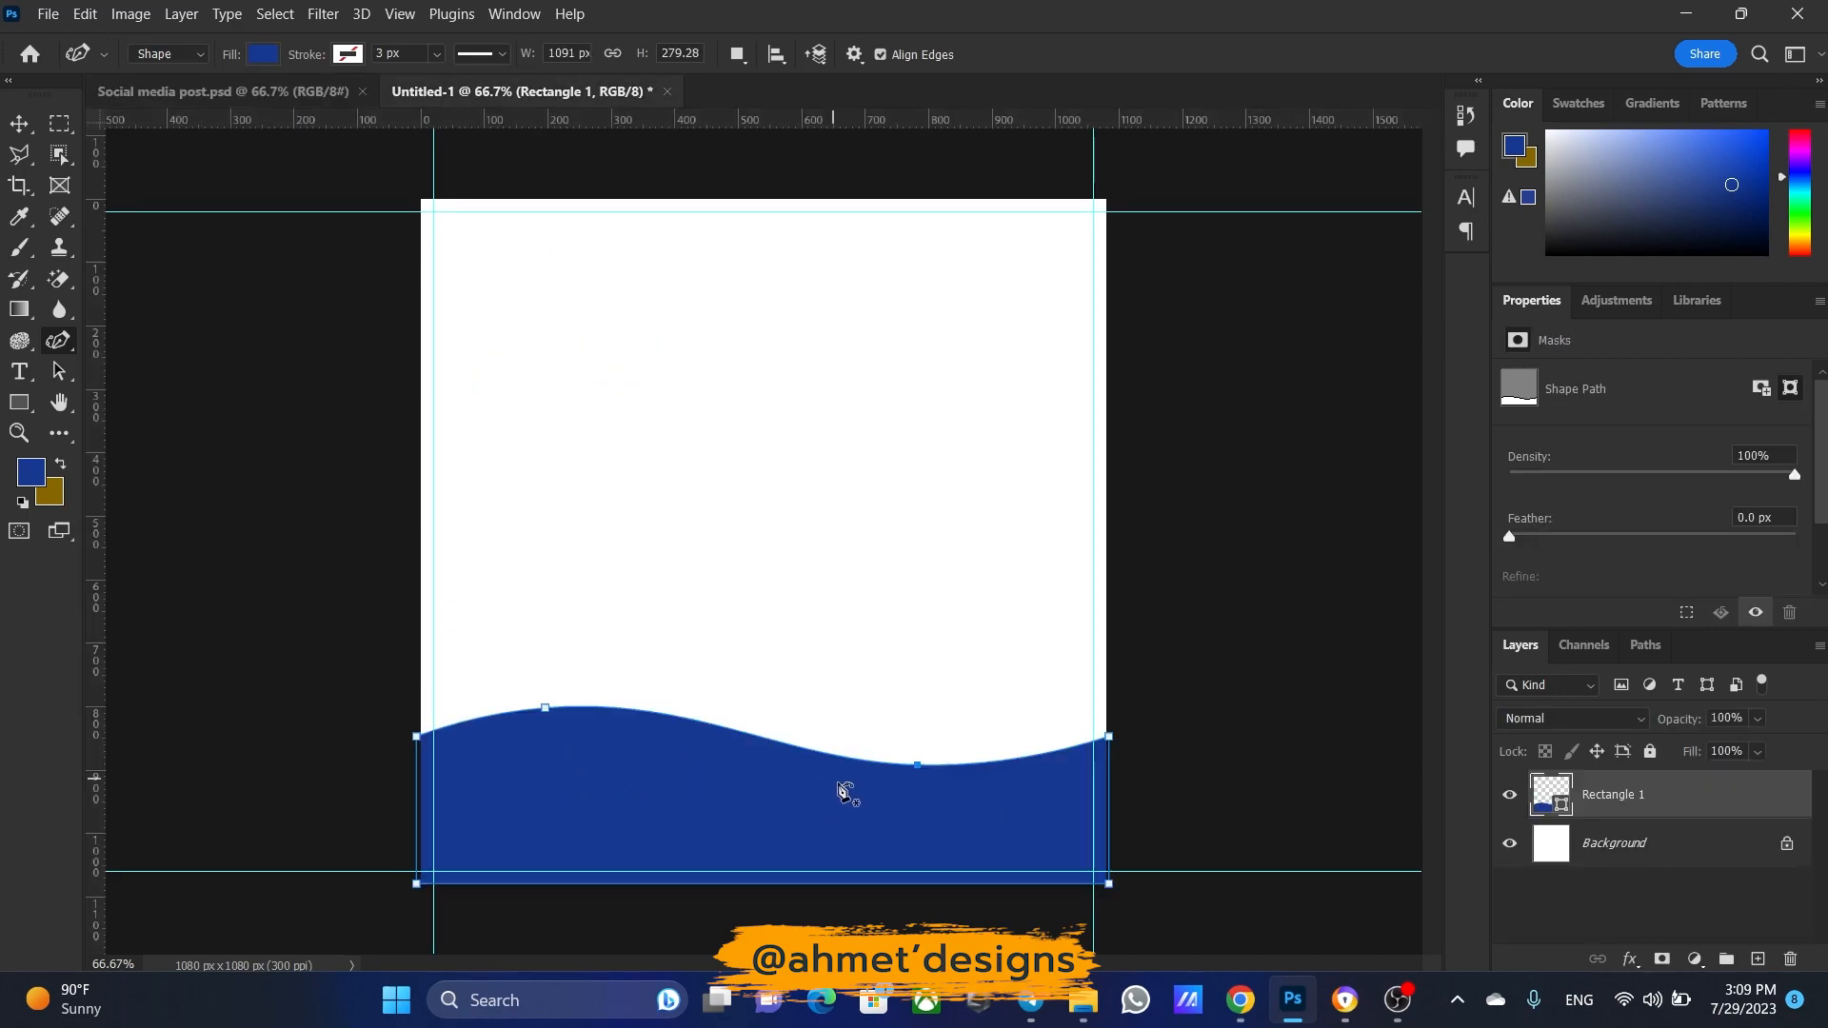
pyautogui.click(290, 91)
pyautogui.click(561, 91)
pyautogui.click(19, 123)
pyautogui.moveTo(784, 828); pyautogui.dragTo(781, 826)
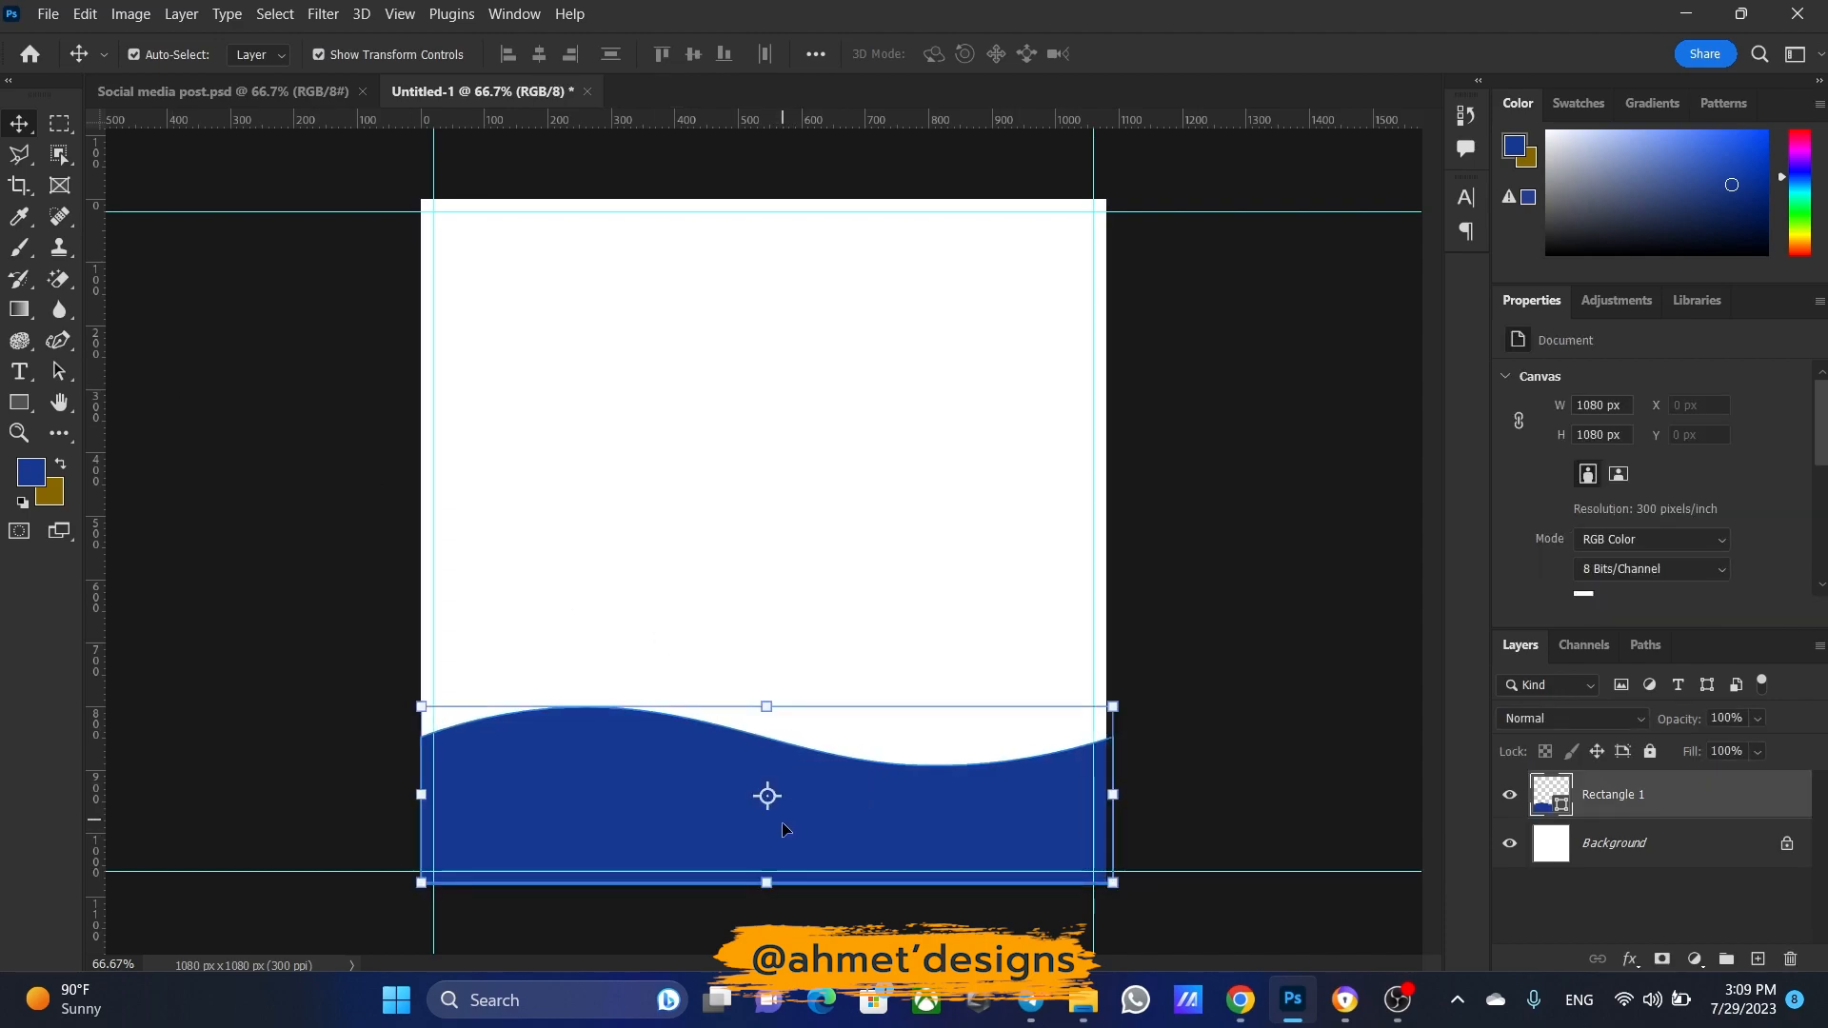
# Reselect the blue wave layer and close the Properties panel group to make room for the layer list
pyautogui.click(1224, 792)
pyautogui.click(1628, 791)
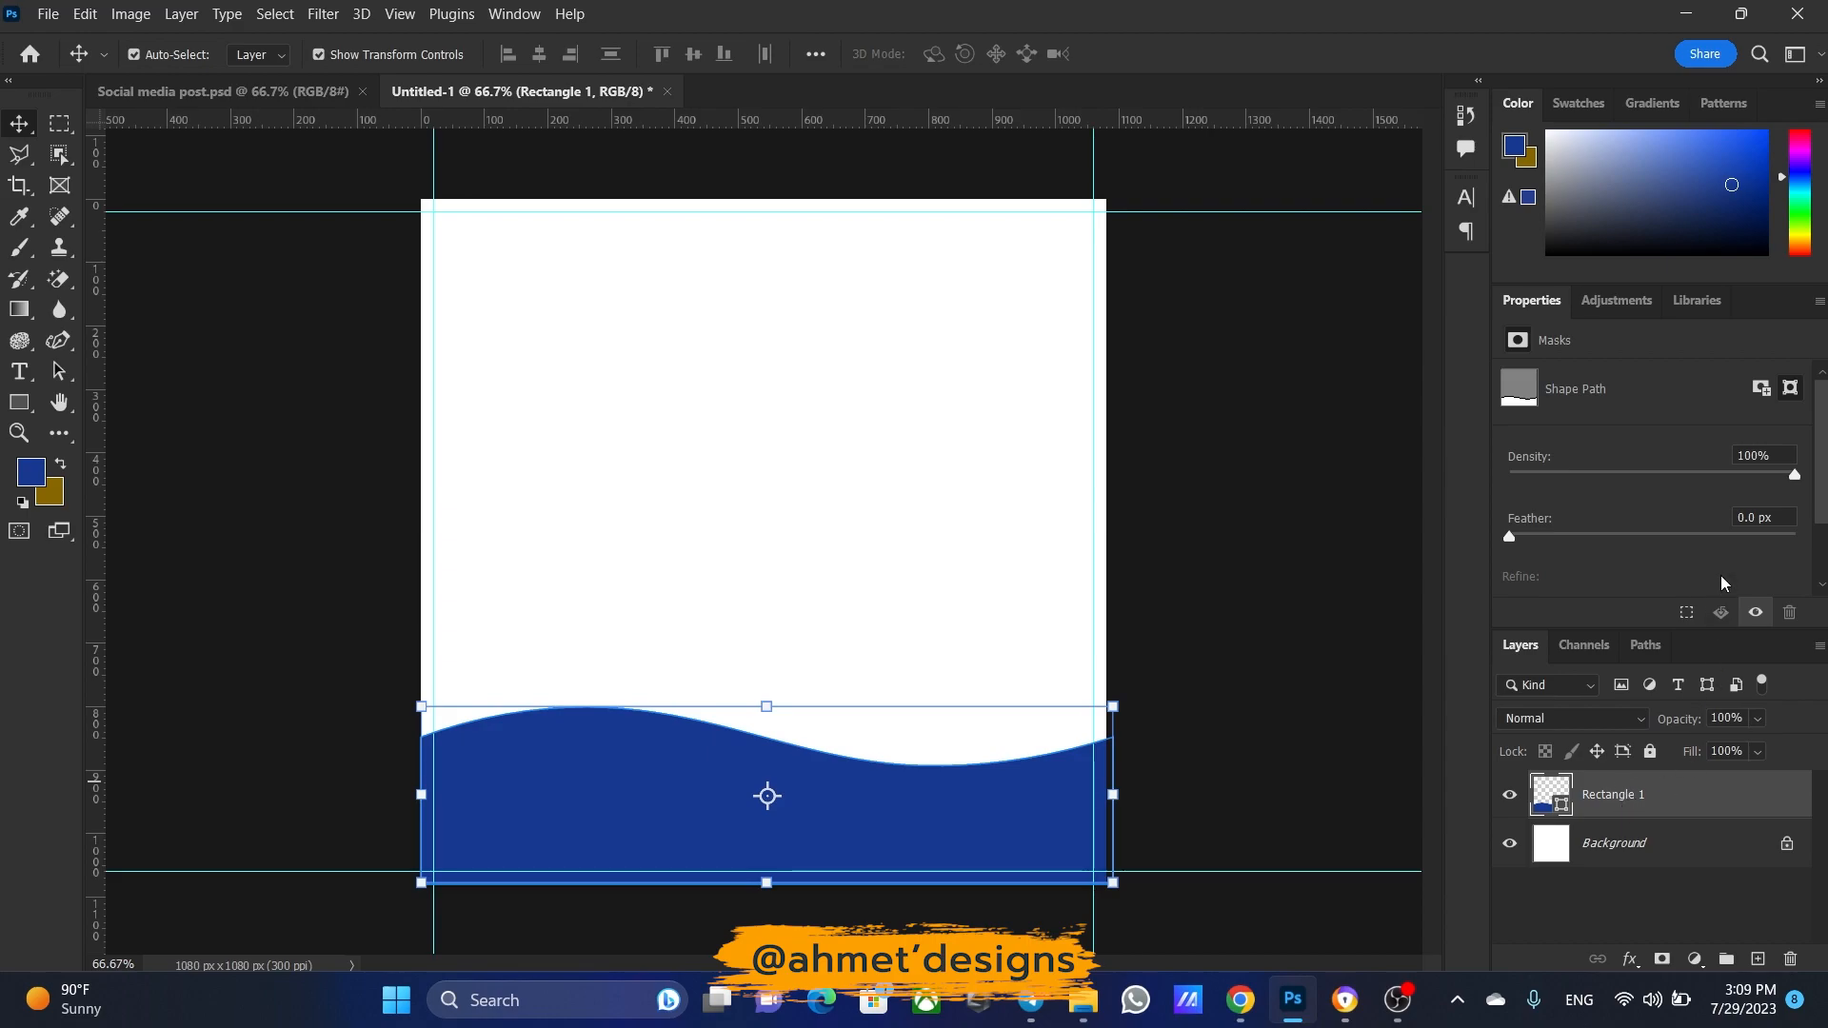
pyautogui.click(1819, 303)
pyautogui.click(1742, 408)
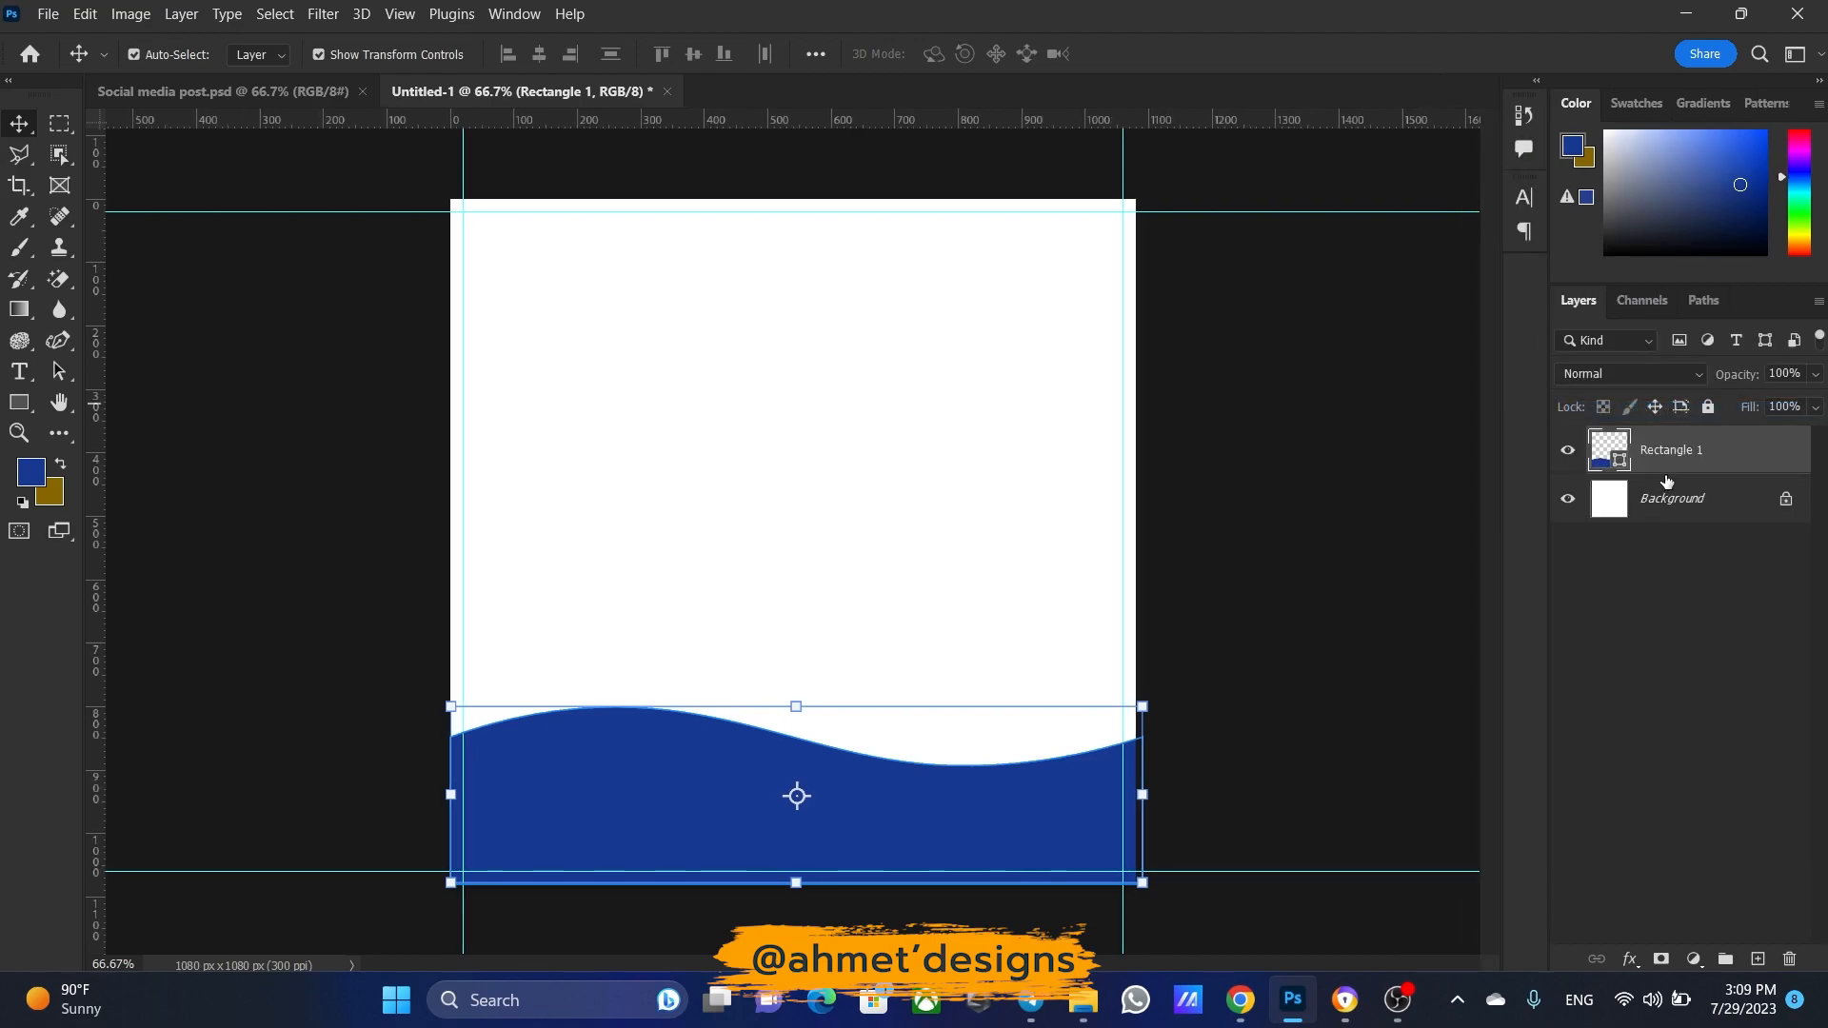
# Duplicate the blue wave layer and fill the lower wave with the green linear gradient
pyautogui.hotkey('ctrl', 'j')
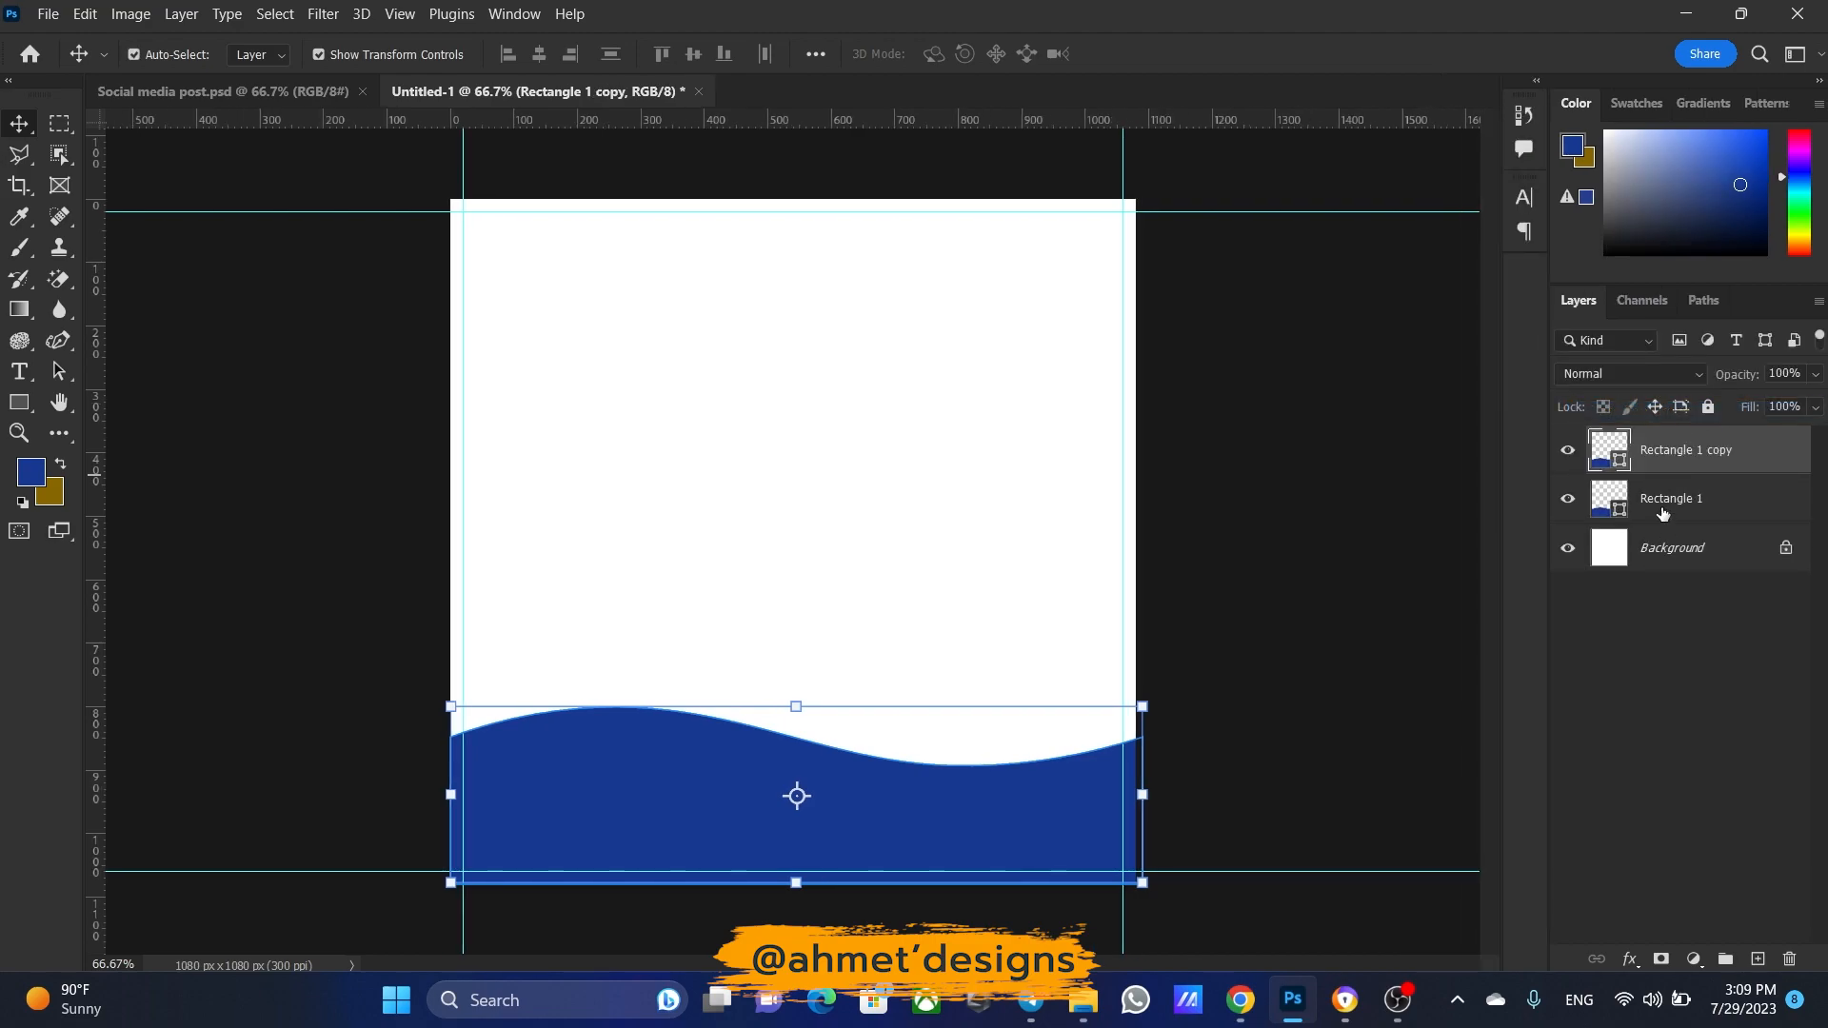
pyautogui.click(1662, 510)
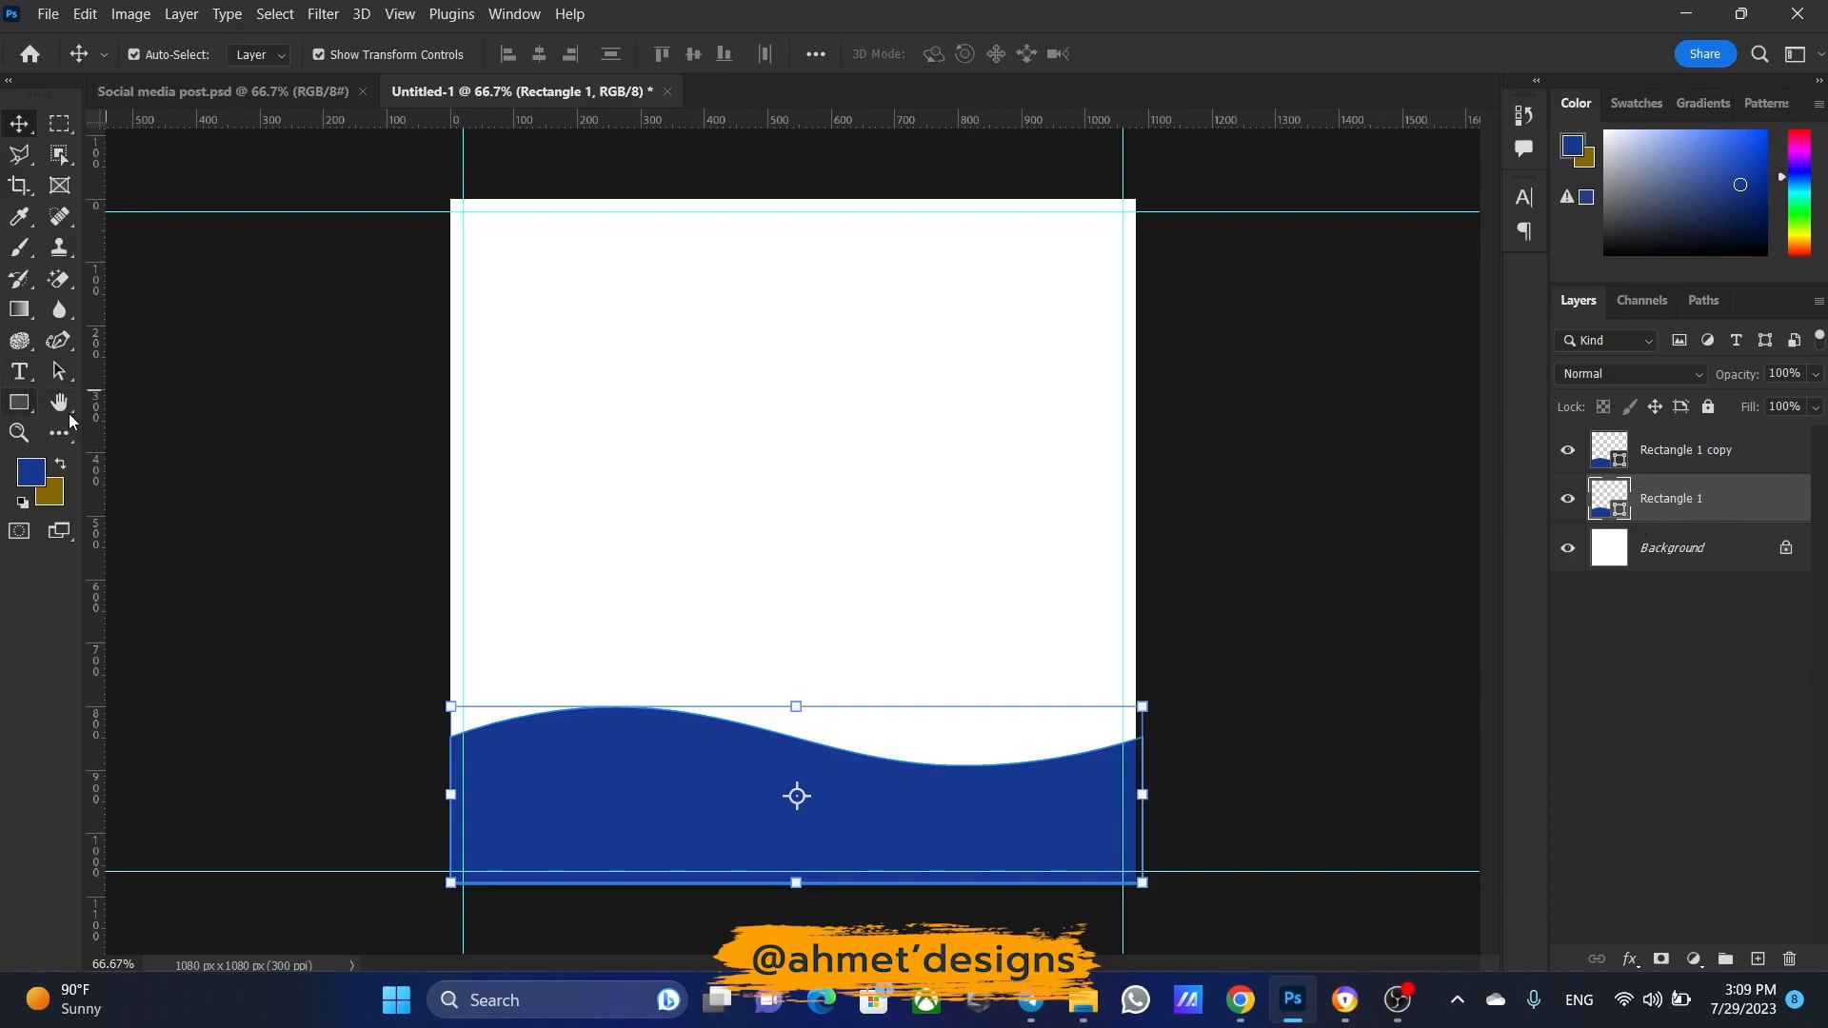
pyautogui.click(19, 402)
pyautogui.click(252, 56)
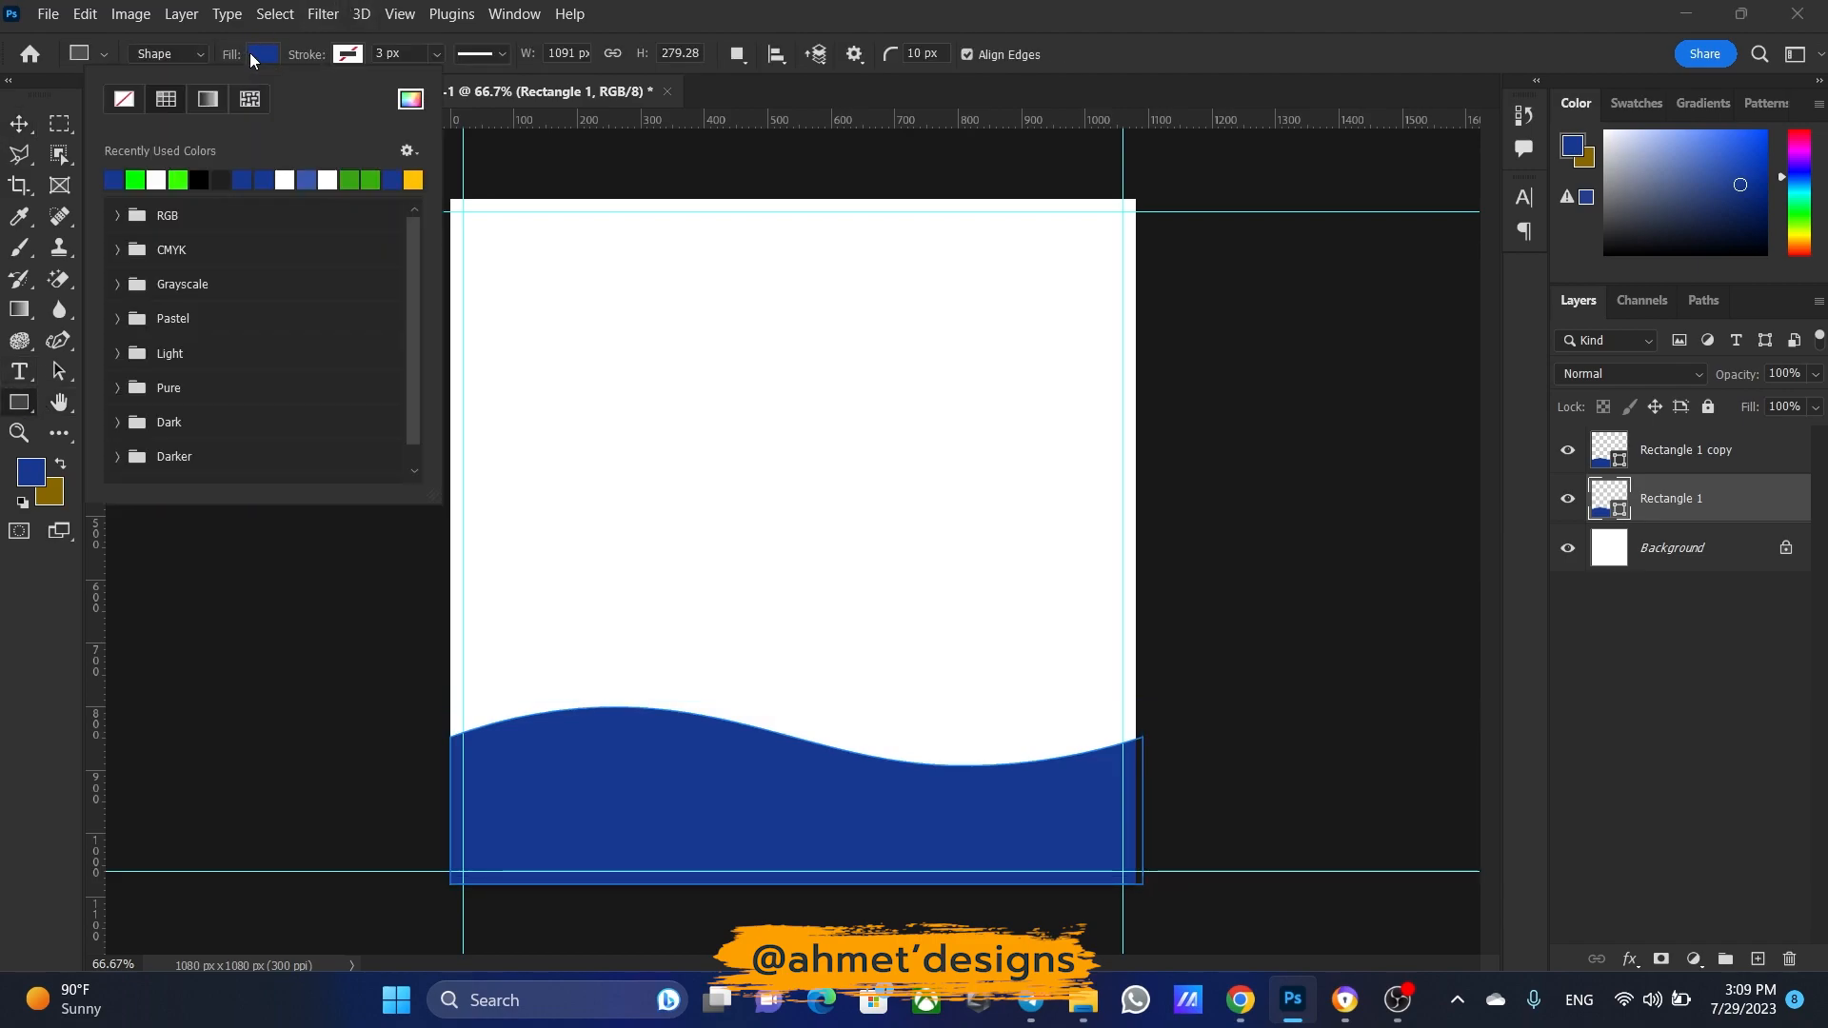
pyautogui.click(206, 100)
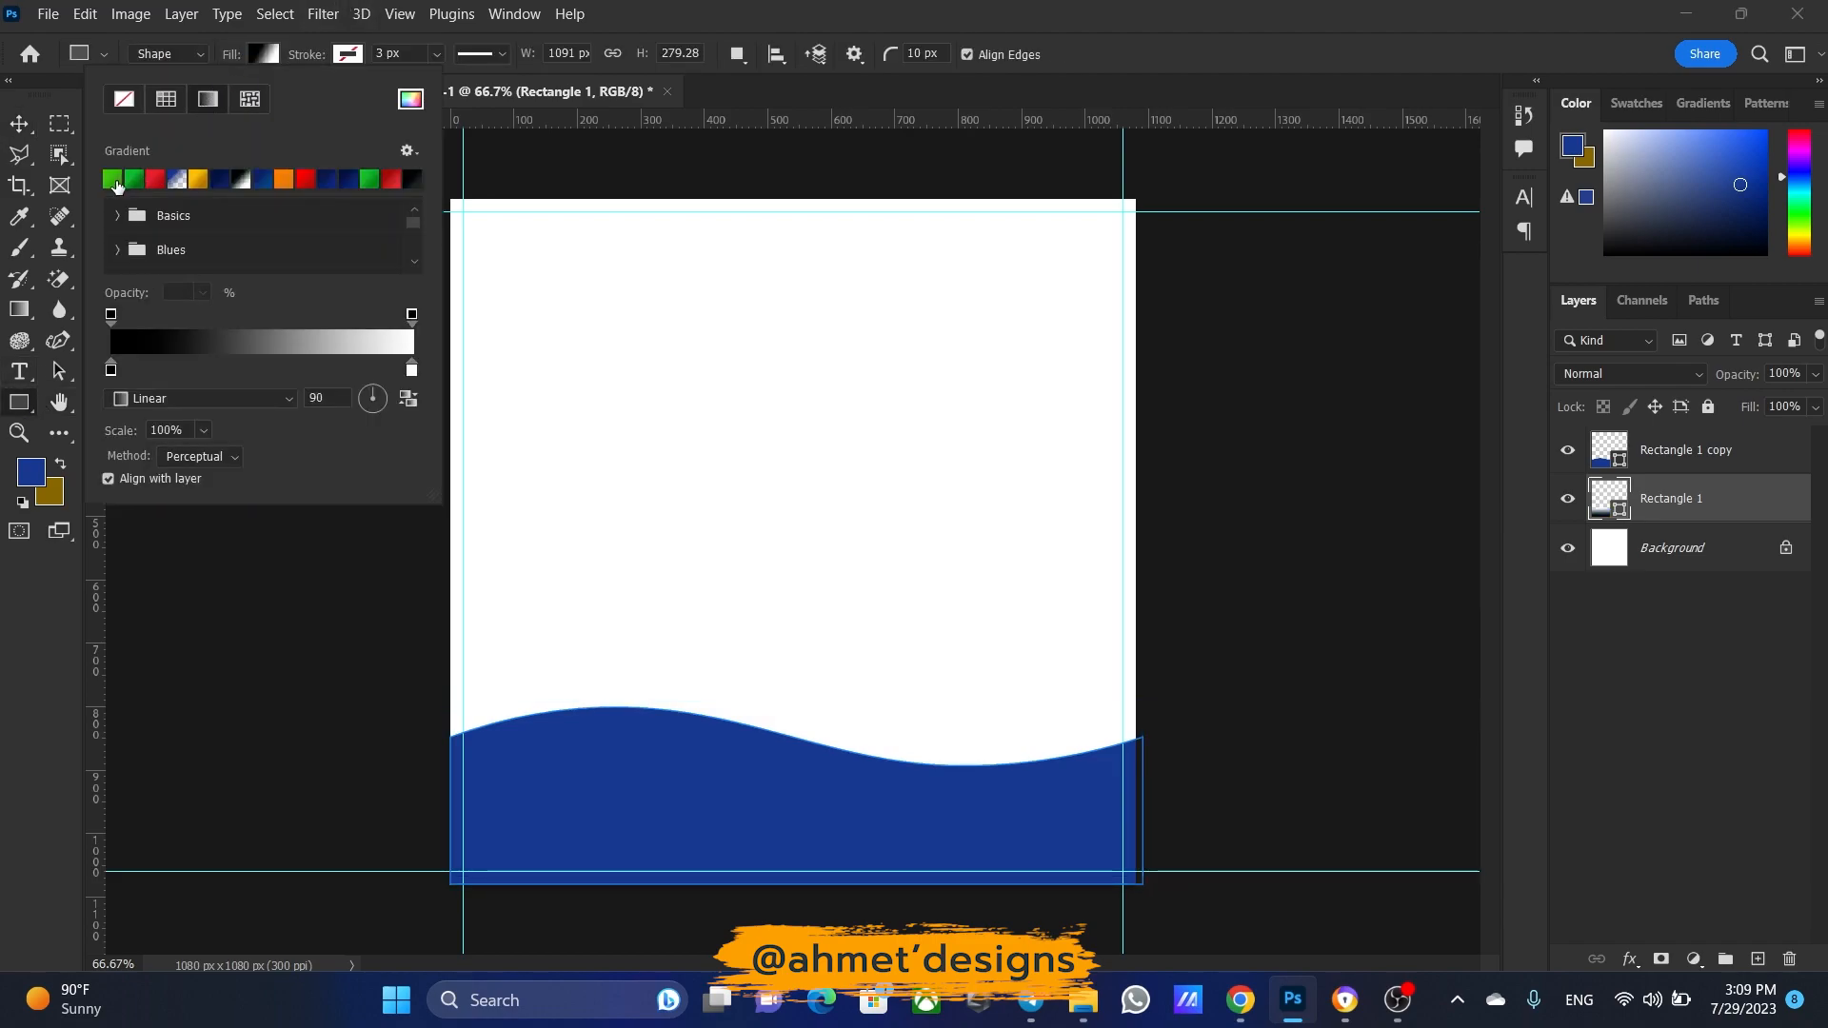
pyautogui.click(112, 181)
# Nudge the green wave upward to form a thin green band above the blue wave
pyautogui.click(19, 124)
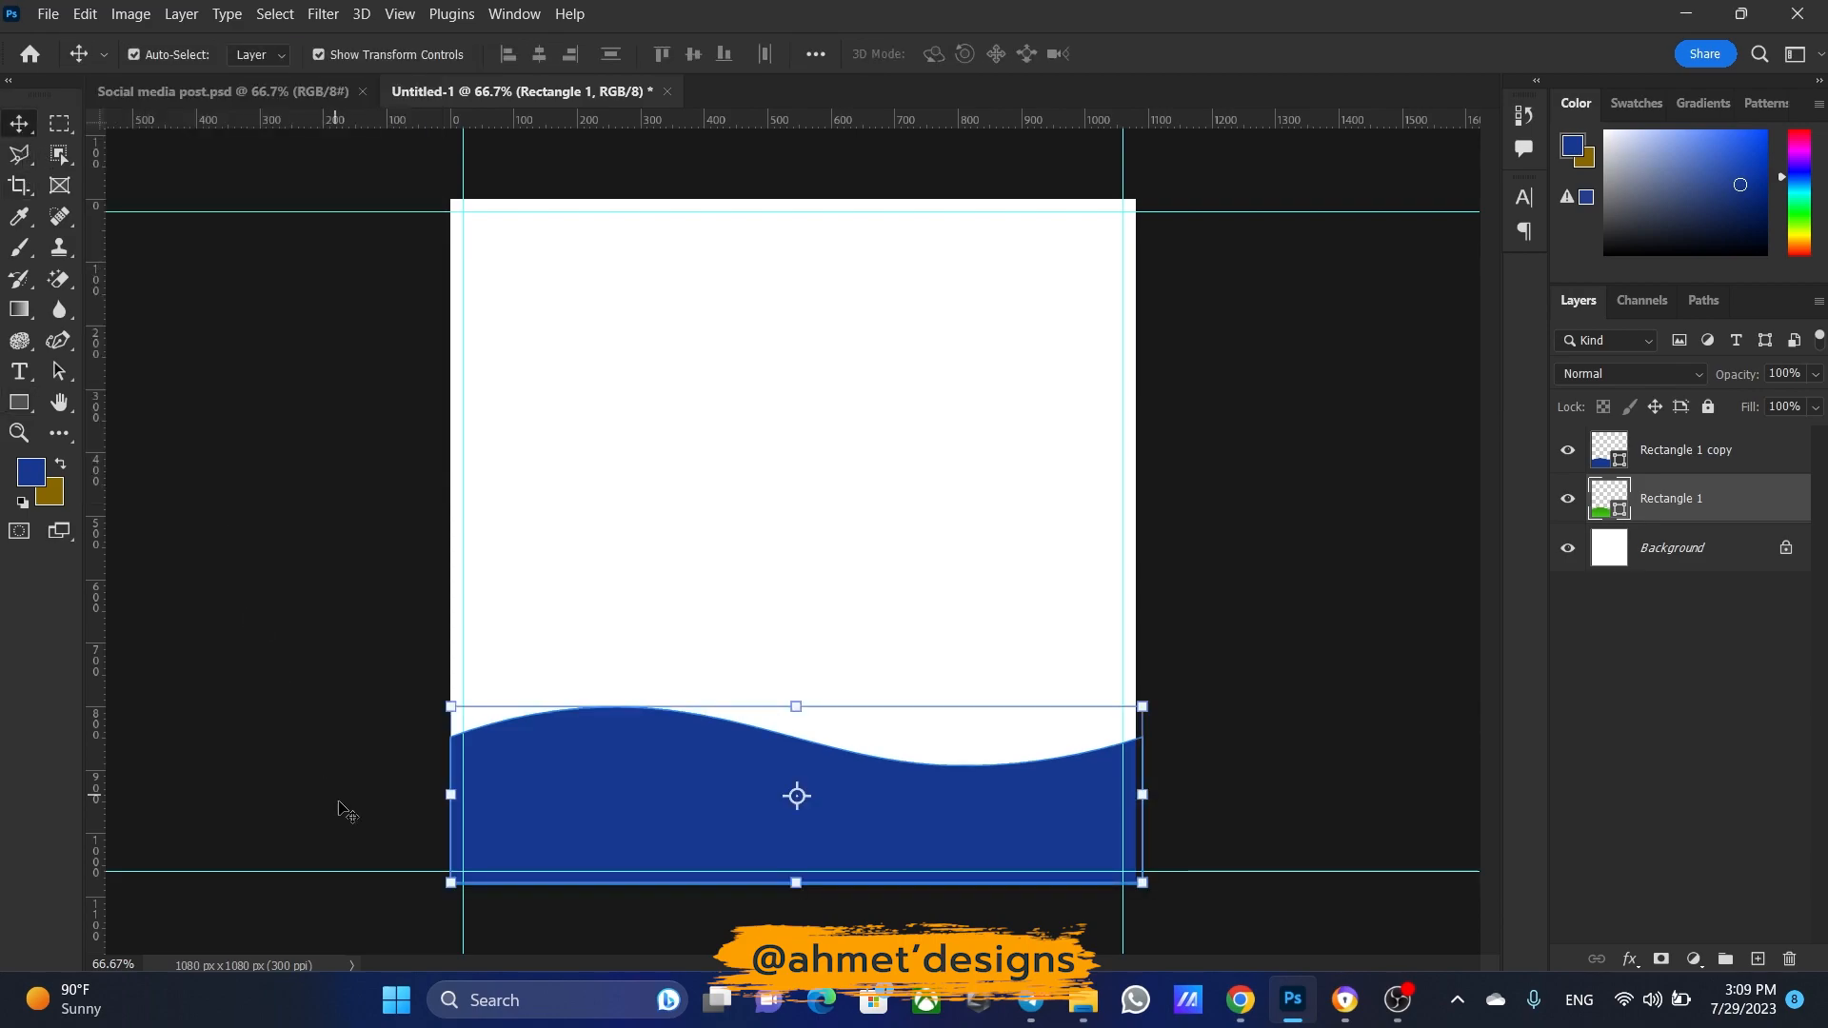
pyautogui.press('Up')
pyautogui.press('Up')
pyautogui.press('Up')
pyautogui.press('Up')
pyautogui.press('Up')
pyautogui.press('Up')
pyautogui.press('Up')
pyautogui.press('Up')
pyautogui.press('Up')
pyautogui.press('Up')
pyautogui.press('Up')
pyautogui.press('Up')
pyautogui.press('Up')
pyautogui.press('Up')
pyautogui.press('Up')
pyautogui.press('Up')
pyautogui.press('Up')
pyautogui.press('Up')
pyautogui.press('Up')
pyautogui.press('Up')
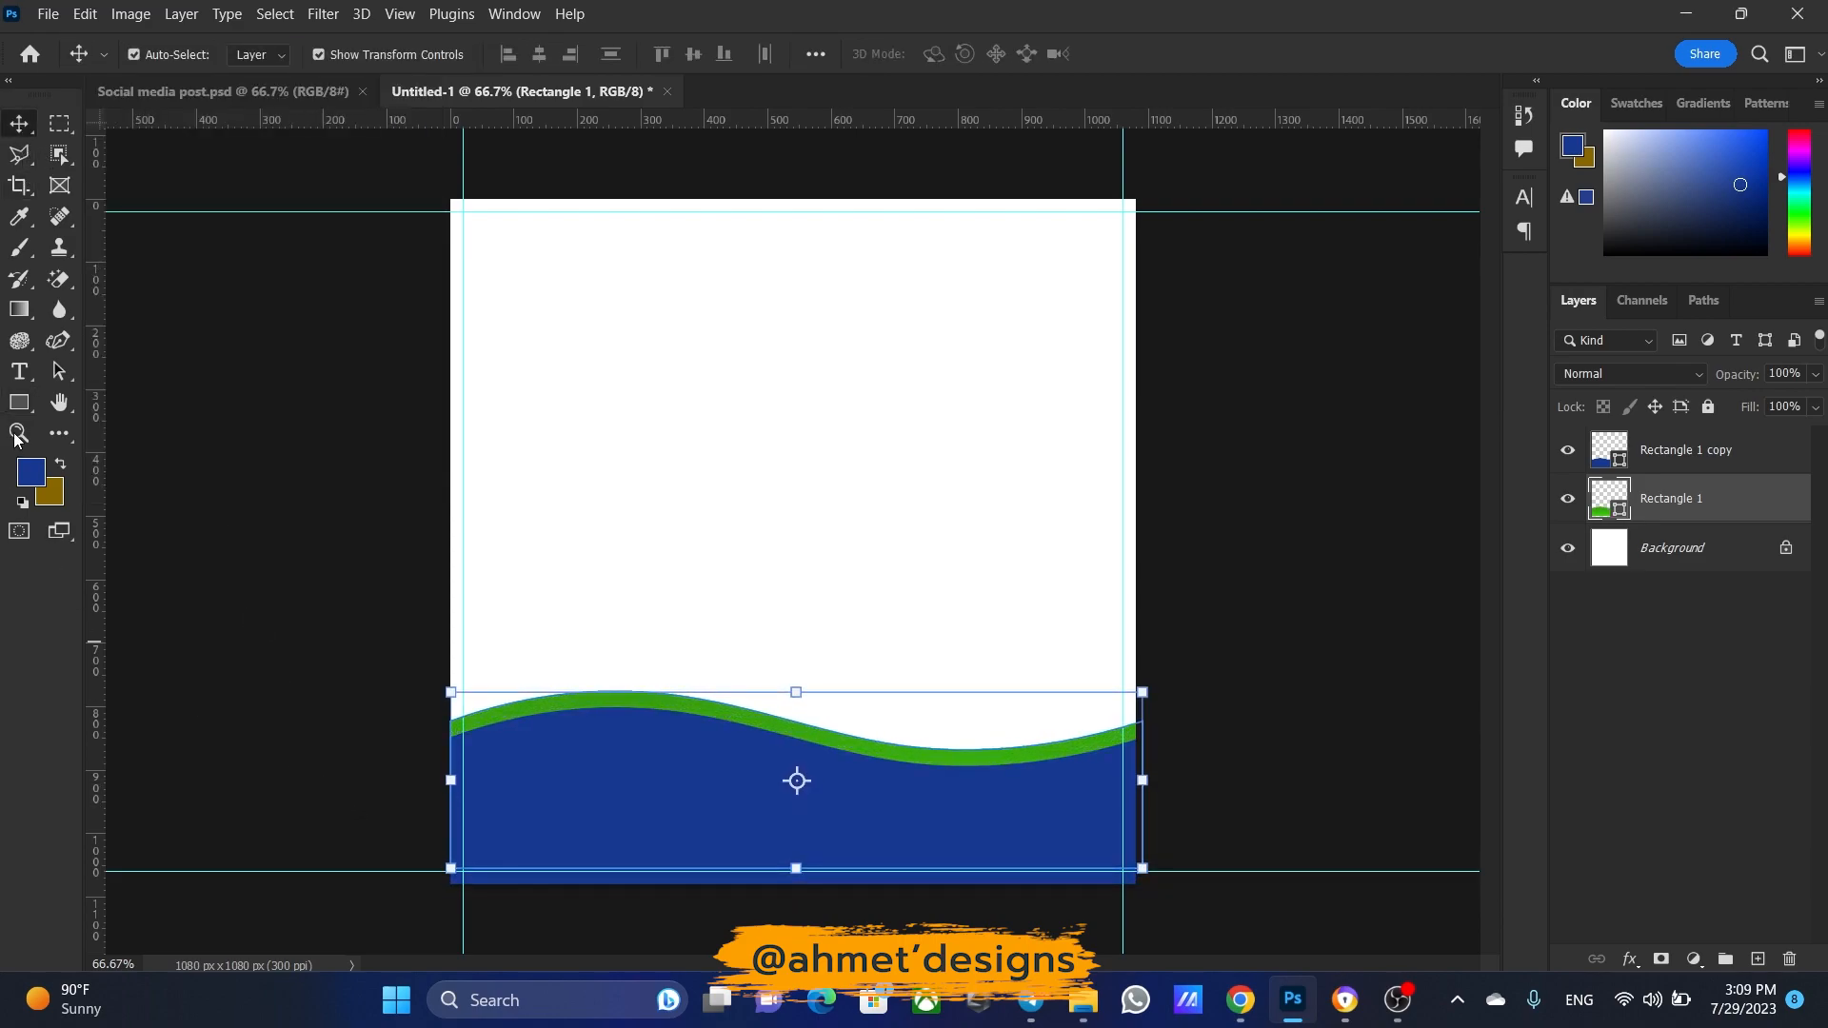
# Set the green wave's linear gradient angle to 0 degrees
pyautogui.click(24, 404)
pyautogui.click(263, 54)
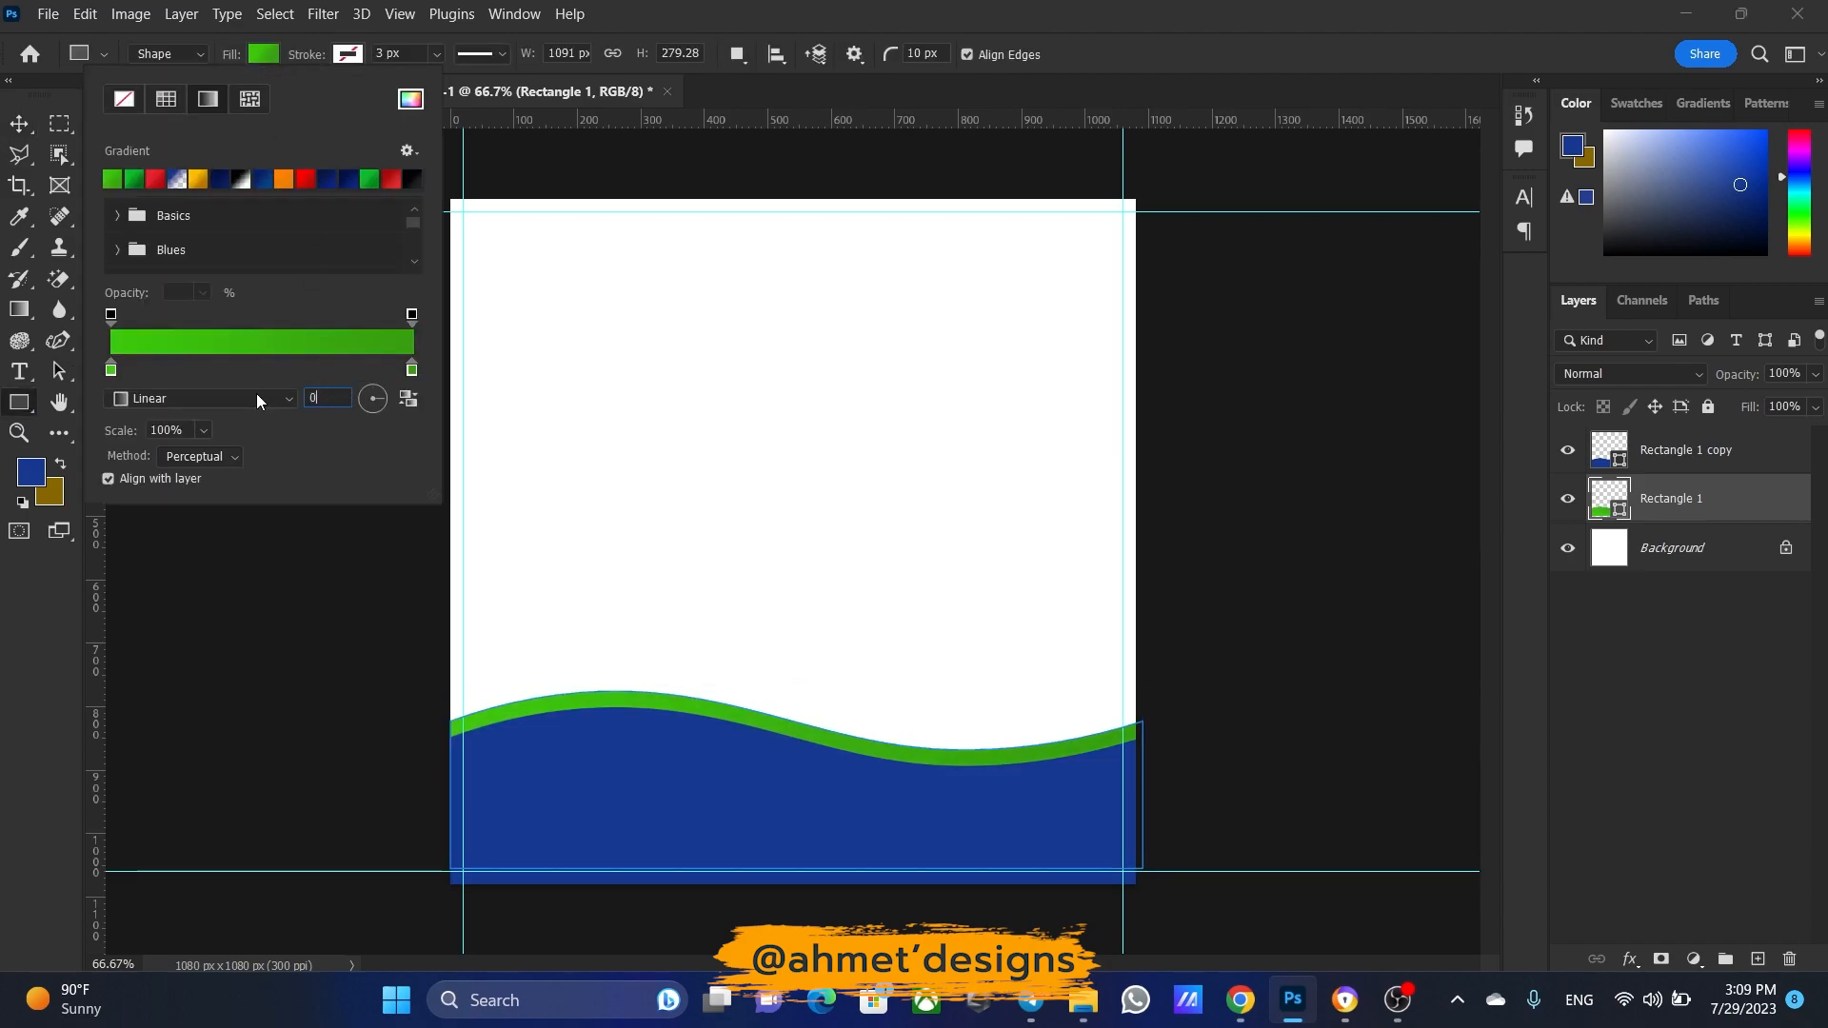
pyautogui.press('Return')
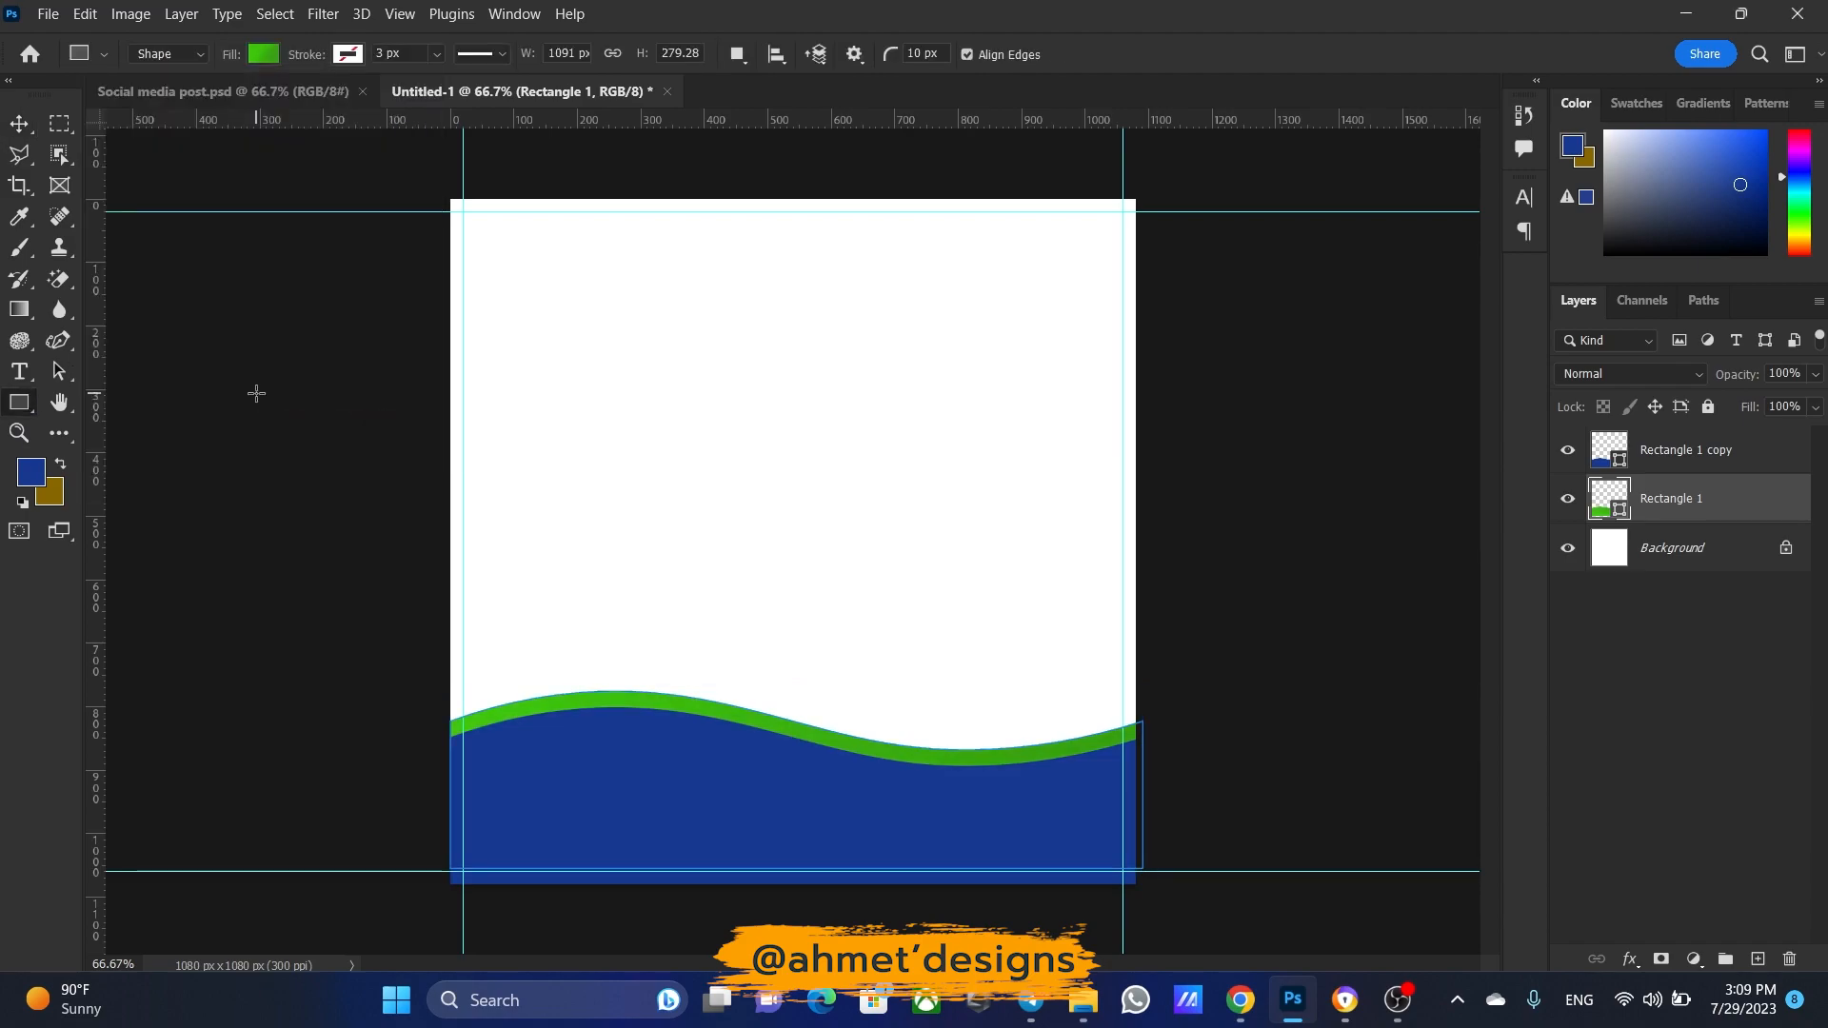
# Rotate the green wave about -3 degrees so its band tapers on the left and widens on the right
pyautogui.click(19, 123)
pyautogui.click(225, 514)
pyautogui.click(1078, 754)
pyautogui.moveTo(1159, 690); pyautogui.dragTo(1172, 666)
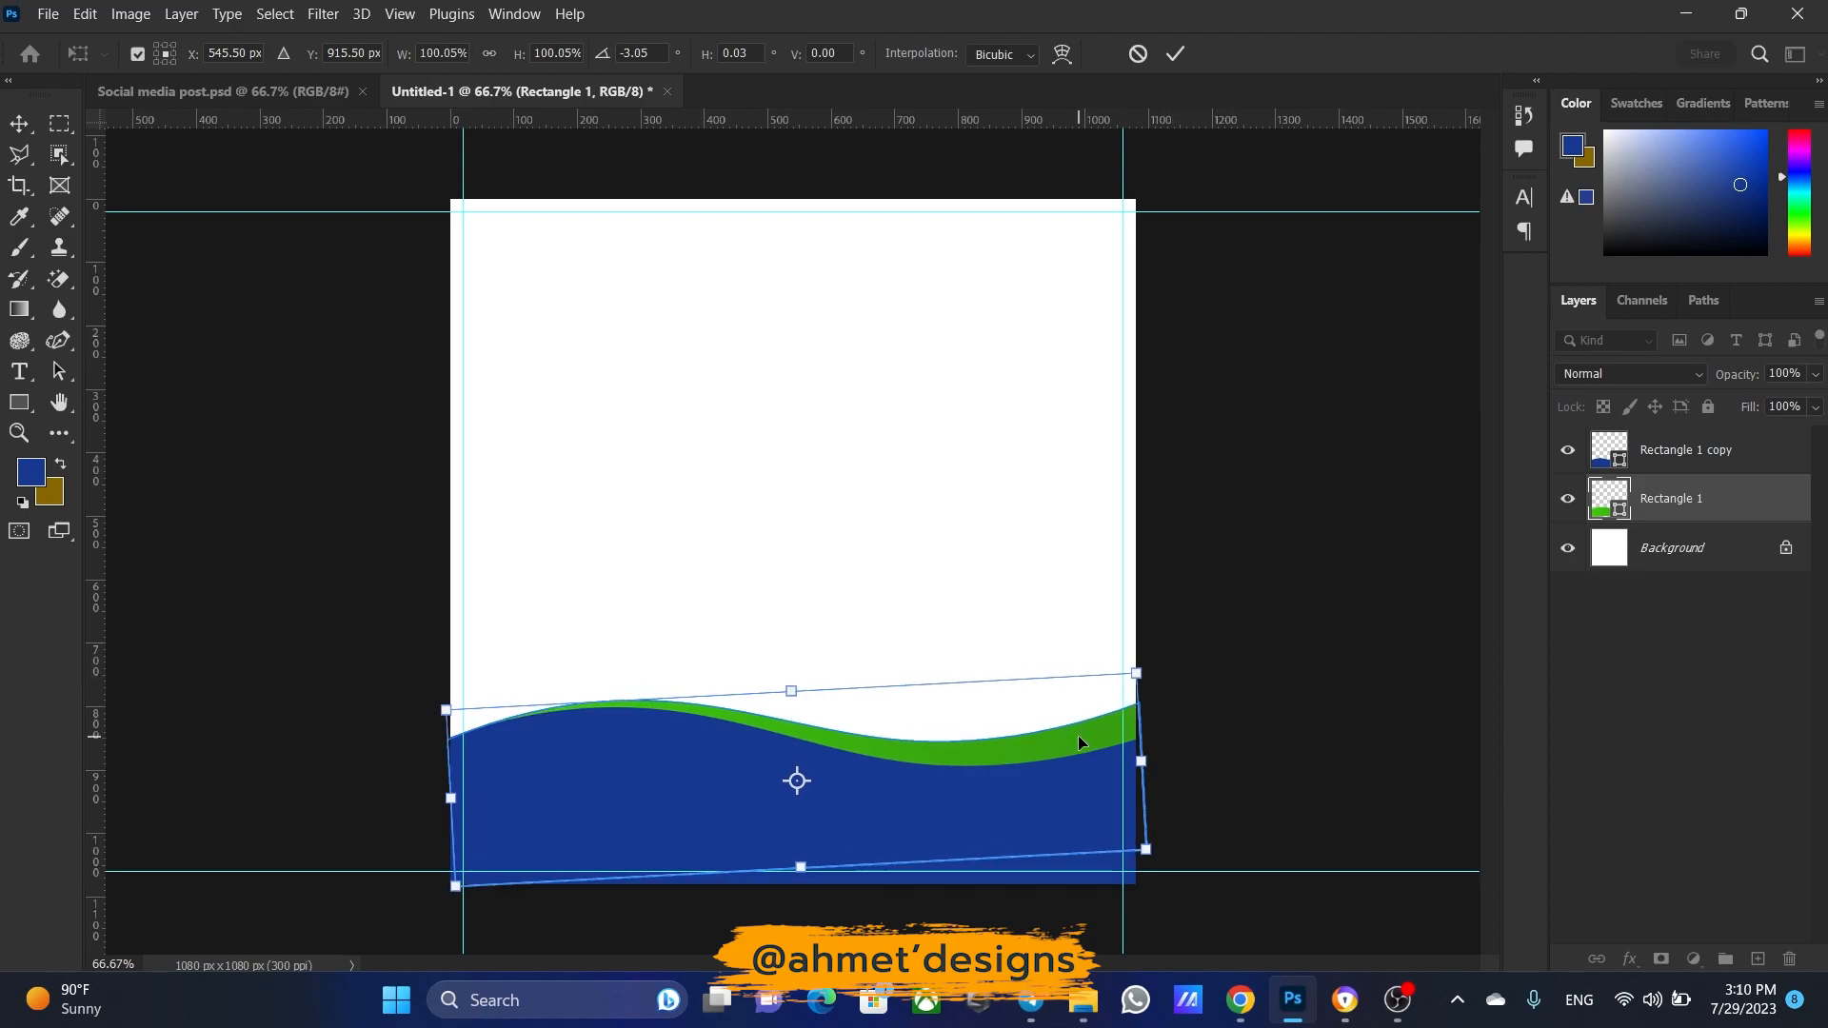
pyautogui.press('Escape')
pyautogui.click(1271, 762)
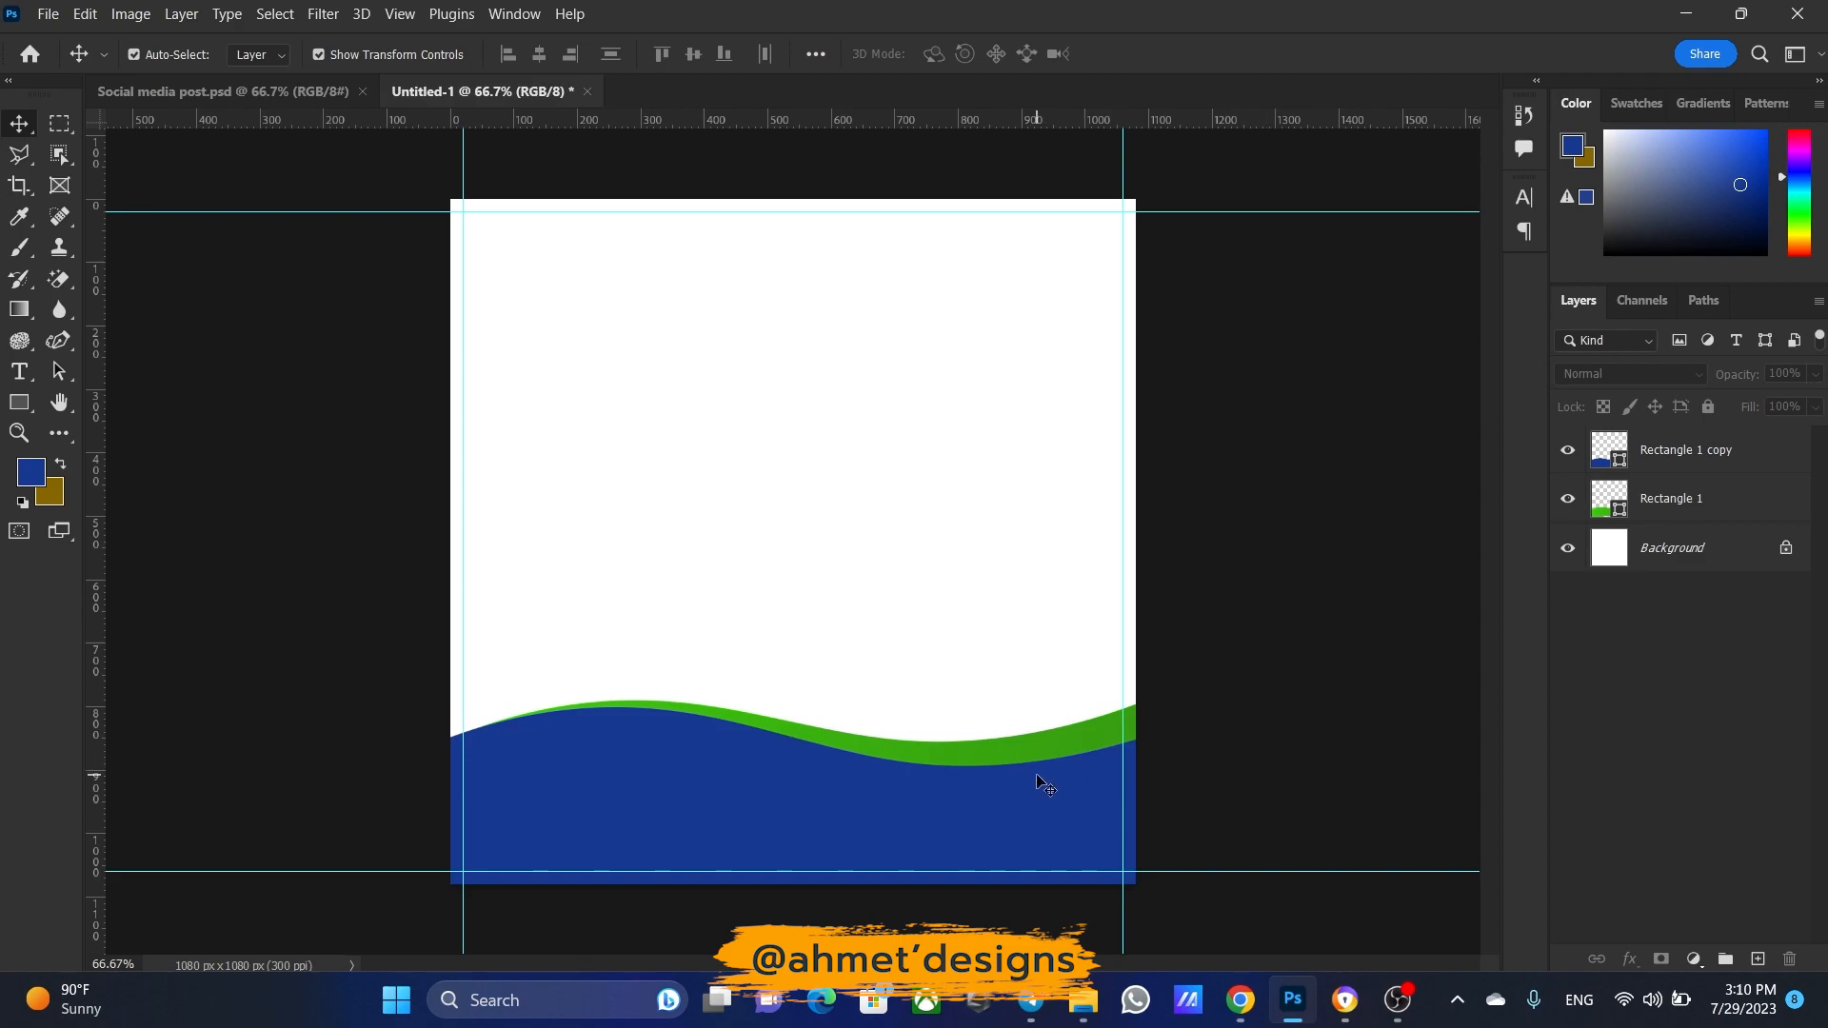
# Check the finished post and draw a circle about 420 px in diameter on the right half of the Untitled-1 canvas
pyautogui.click(324, 91)
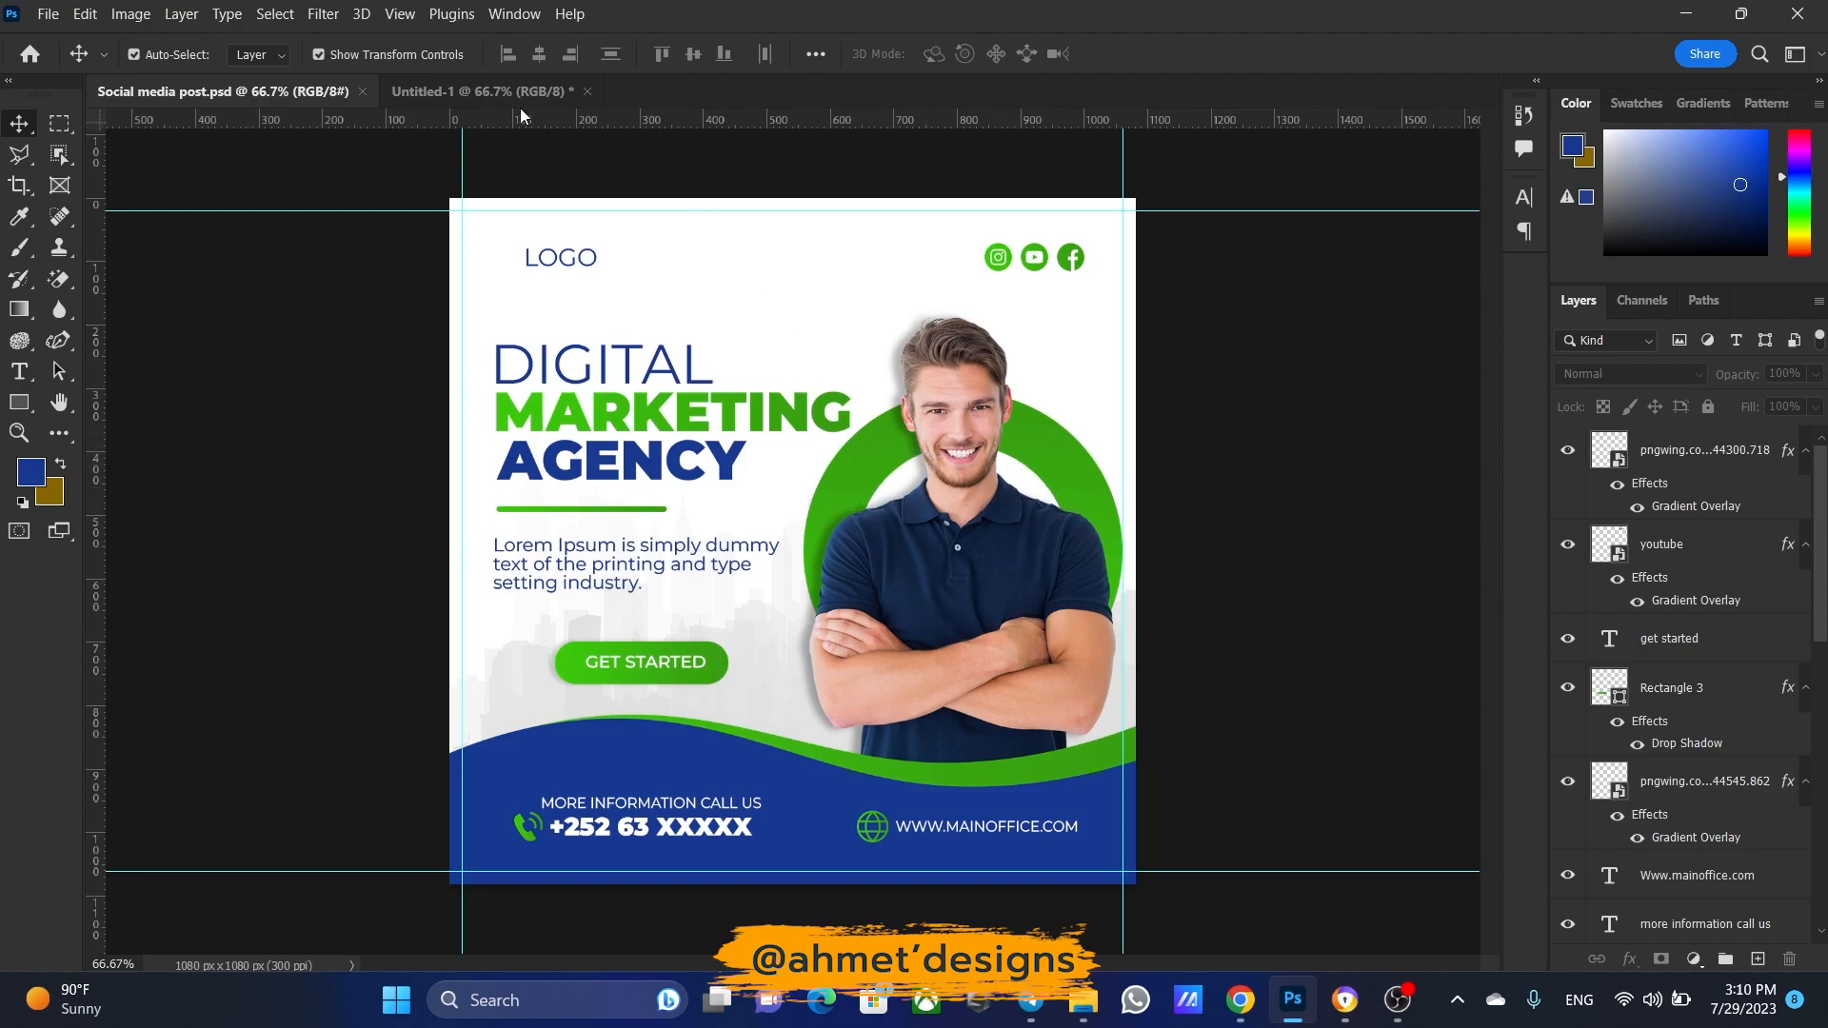
pyautogui.click(476, 92)
pyautogui.click(19, 404)
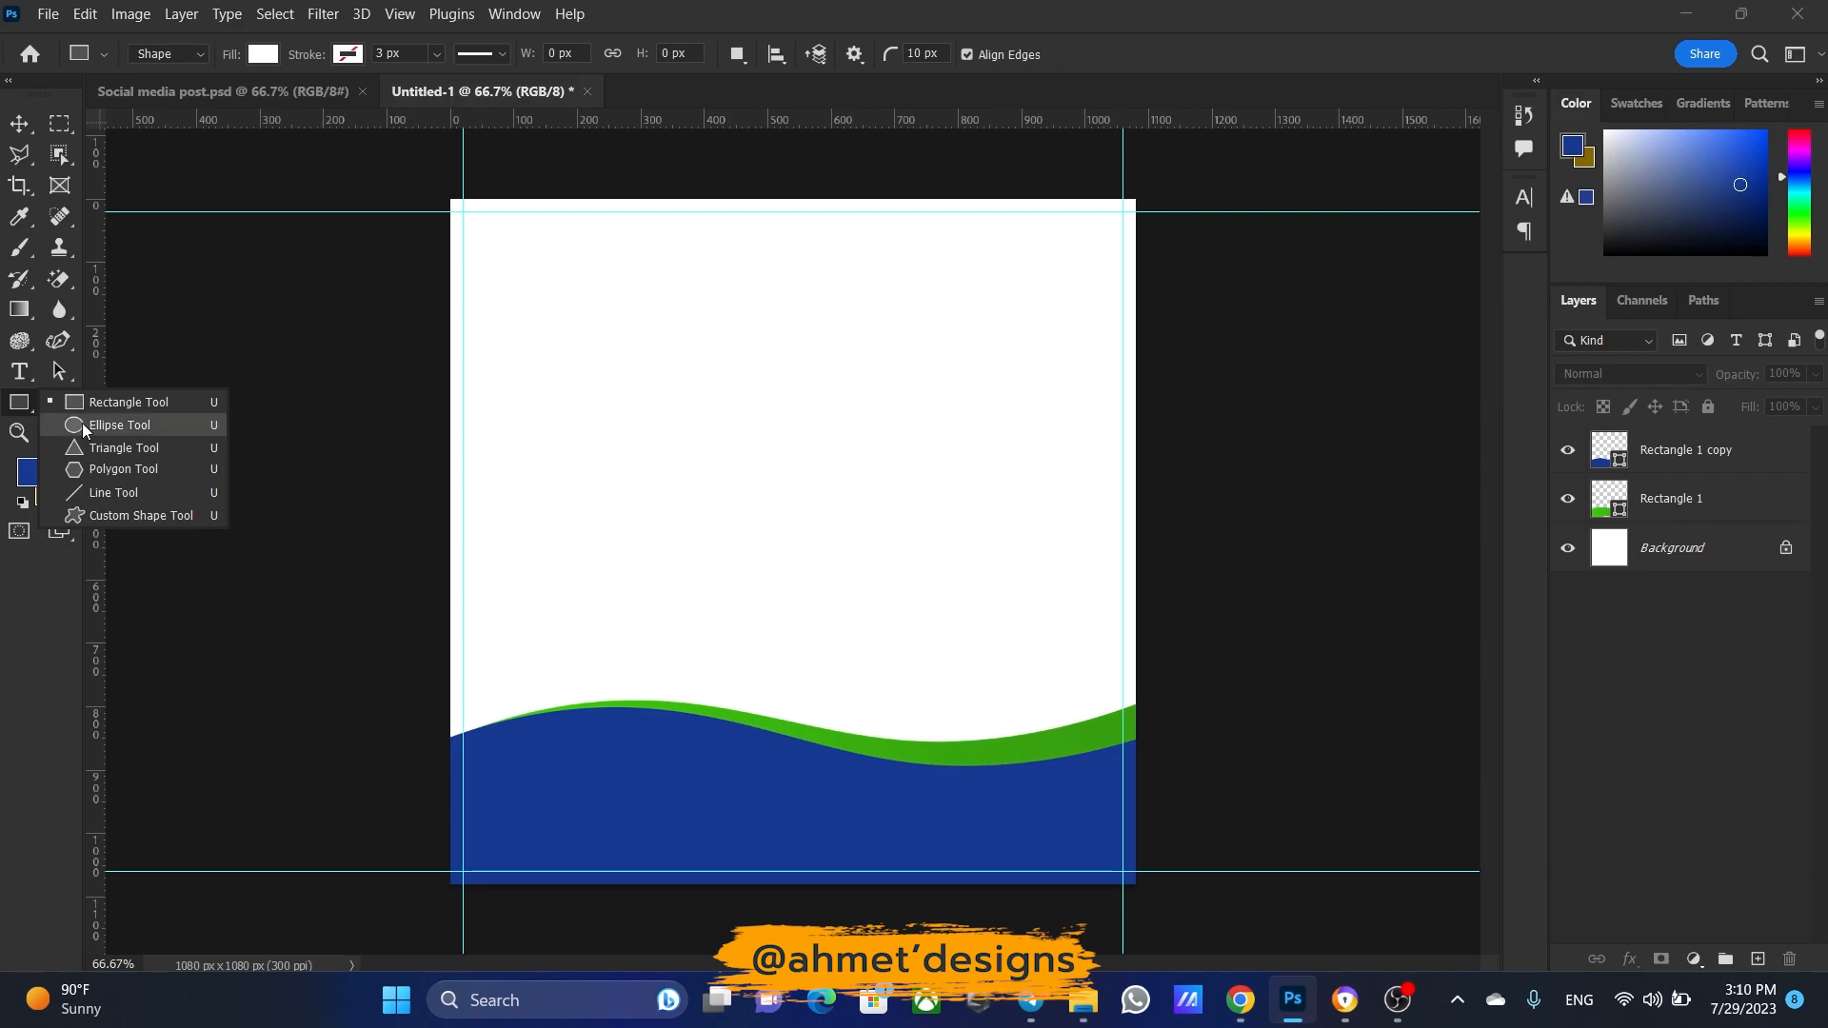
pyautogui.click(119, 424)
pyautogui.moveTo(947, 499); pyautogui.dragTo(1104, 648)
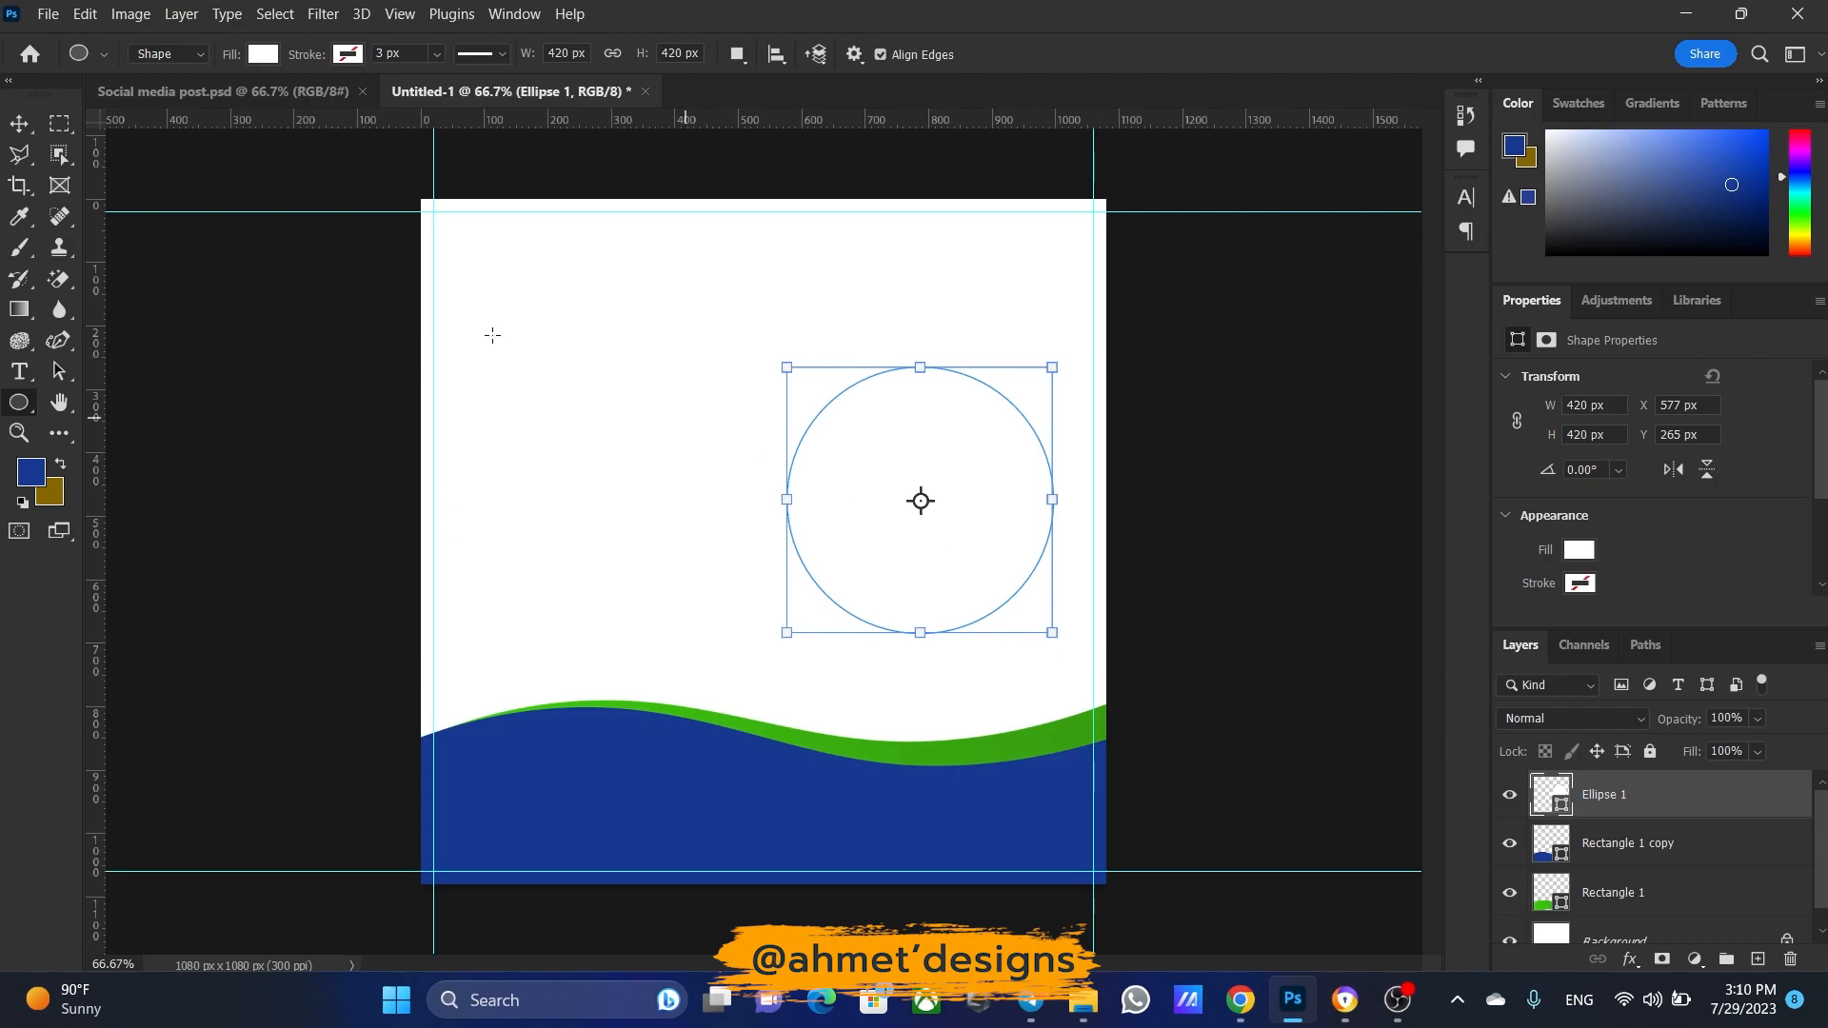
# Remove the circle's fill and give it a thick linear green gradient stroke so it forms a ring
pyautogui.click(264, 55)
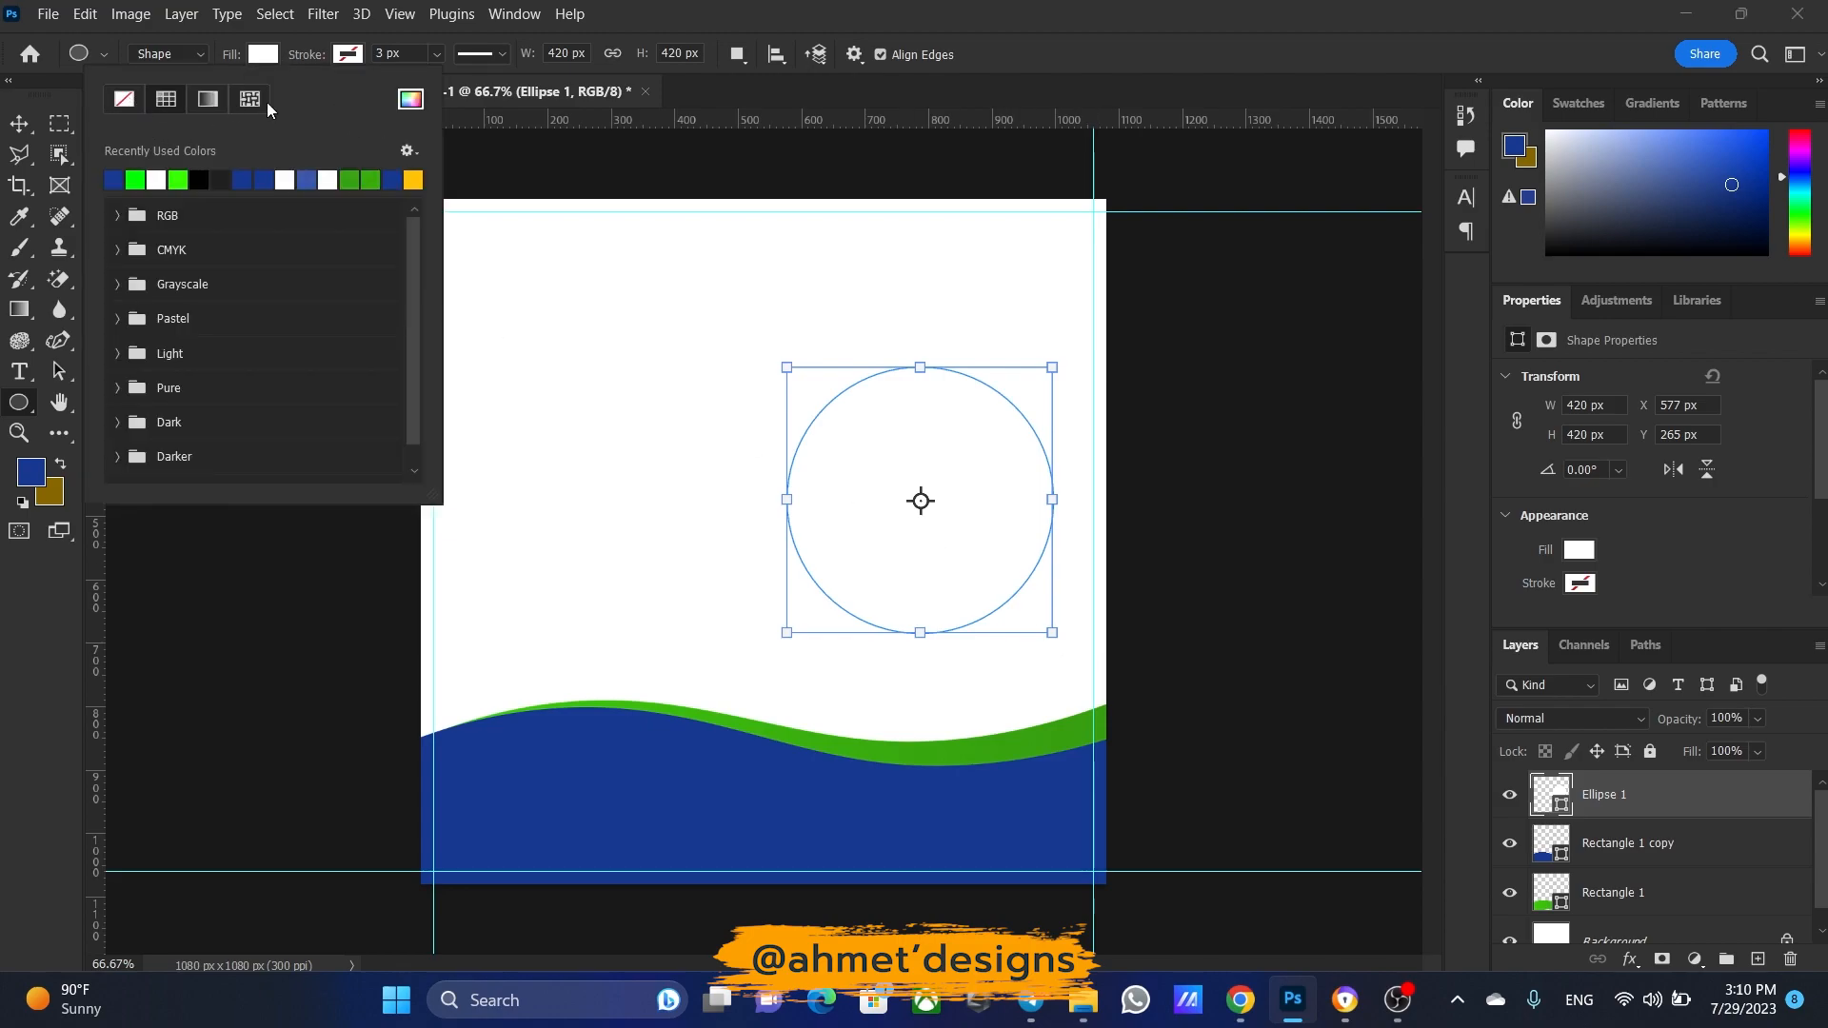
pyautogui.click(127, 101)
pyautogui.click(347, 54)
pyautogui.click(292, 98)
pyautogui.click(197, 180)
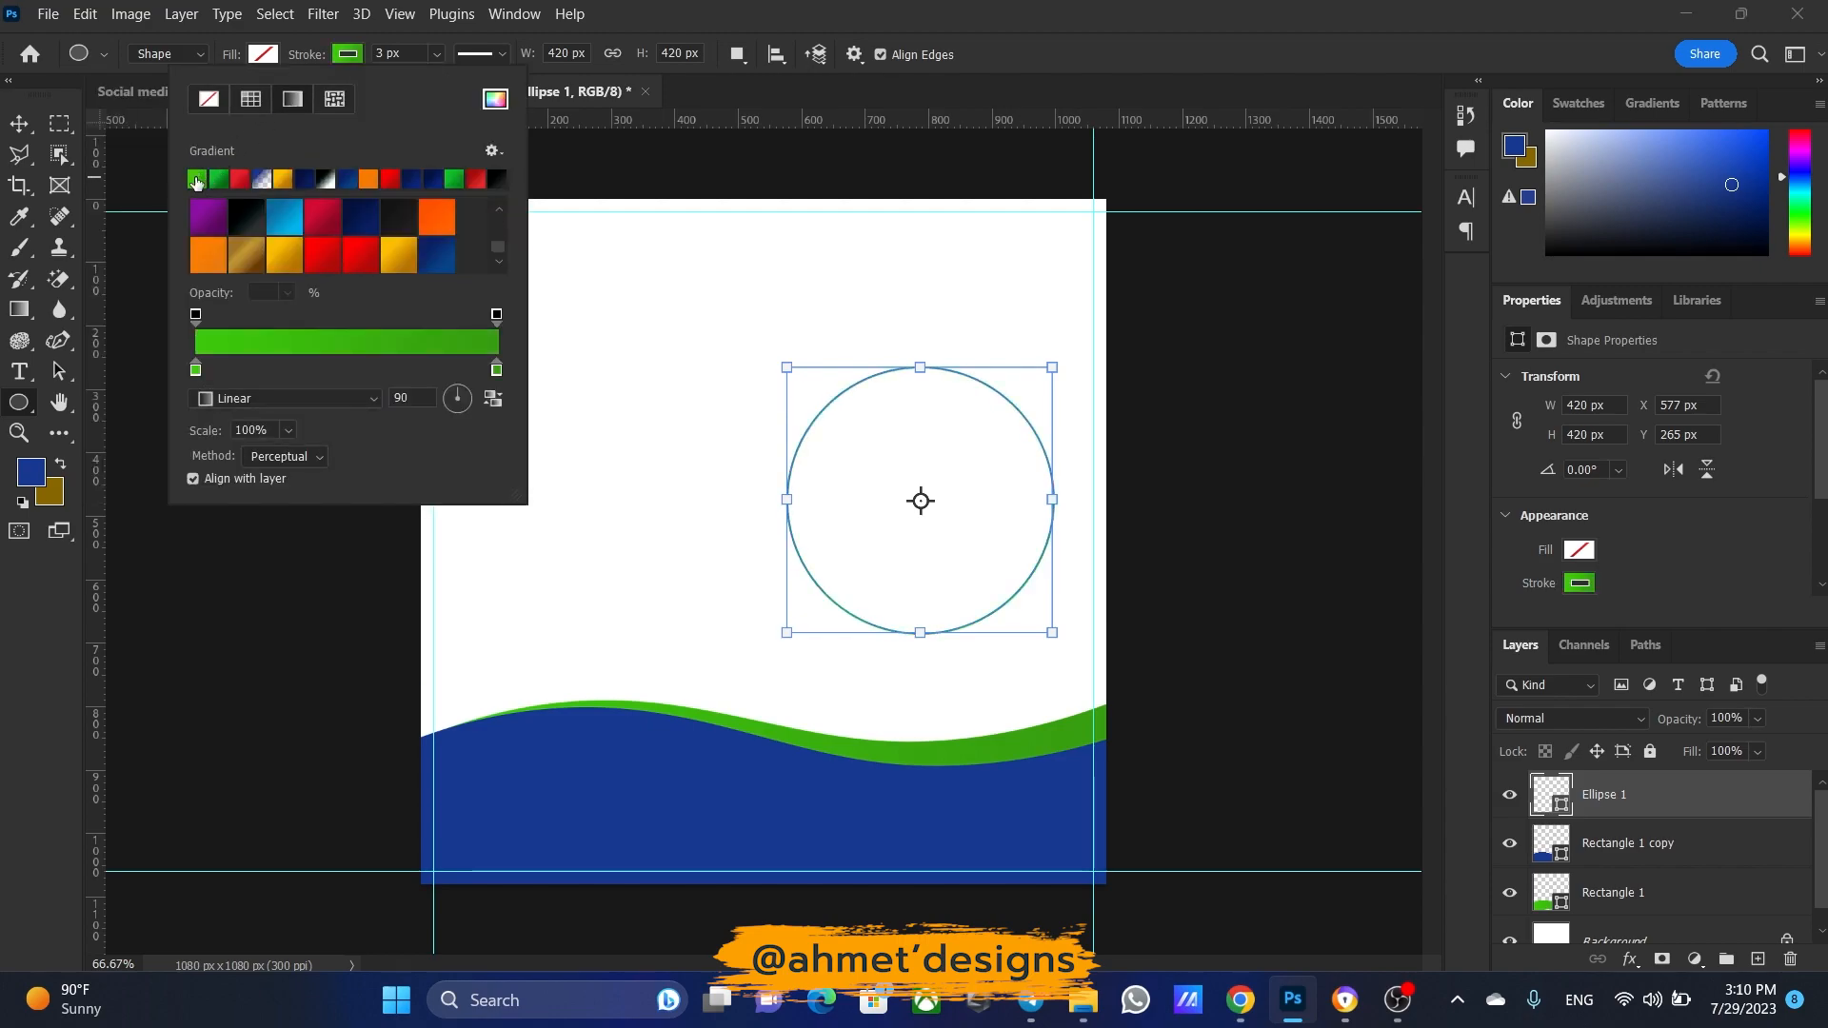
pyautogui.moveTo(297, 59); pyautogui.dragTo(384, 57)
pyautogui.click(22, 124)
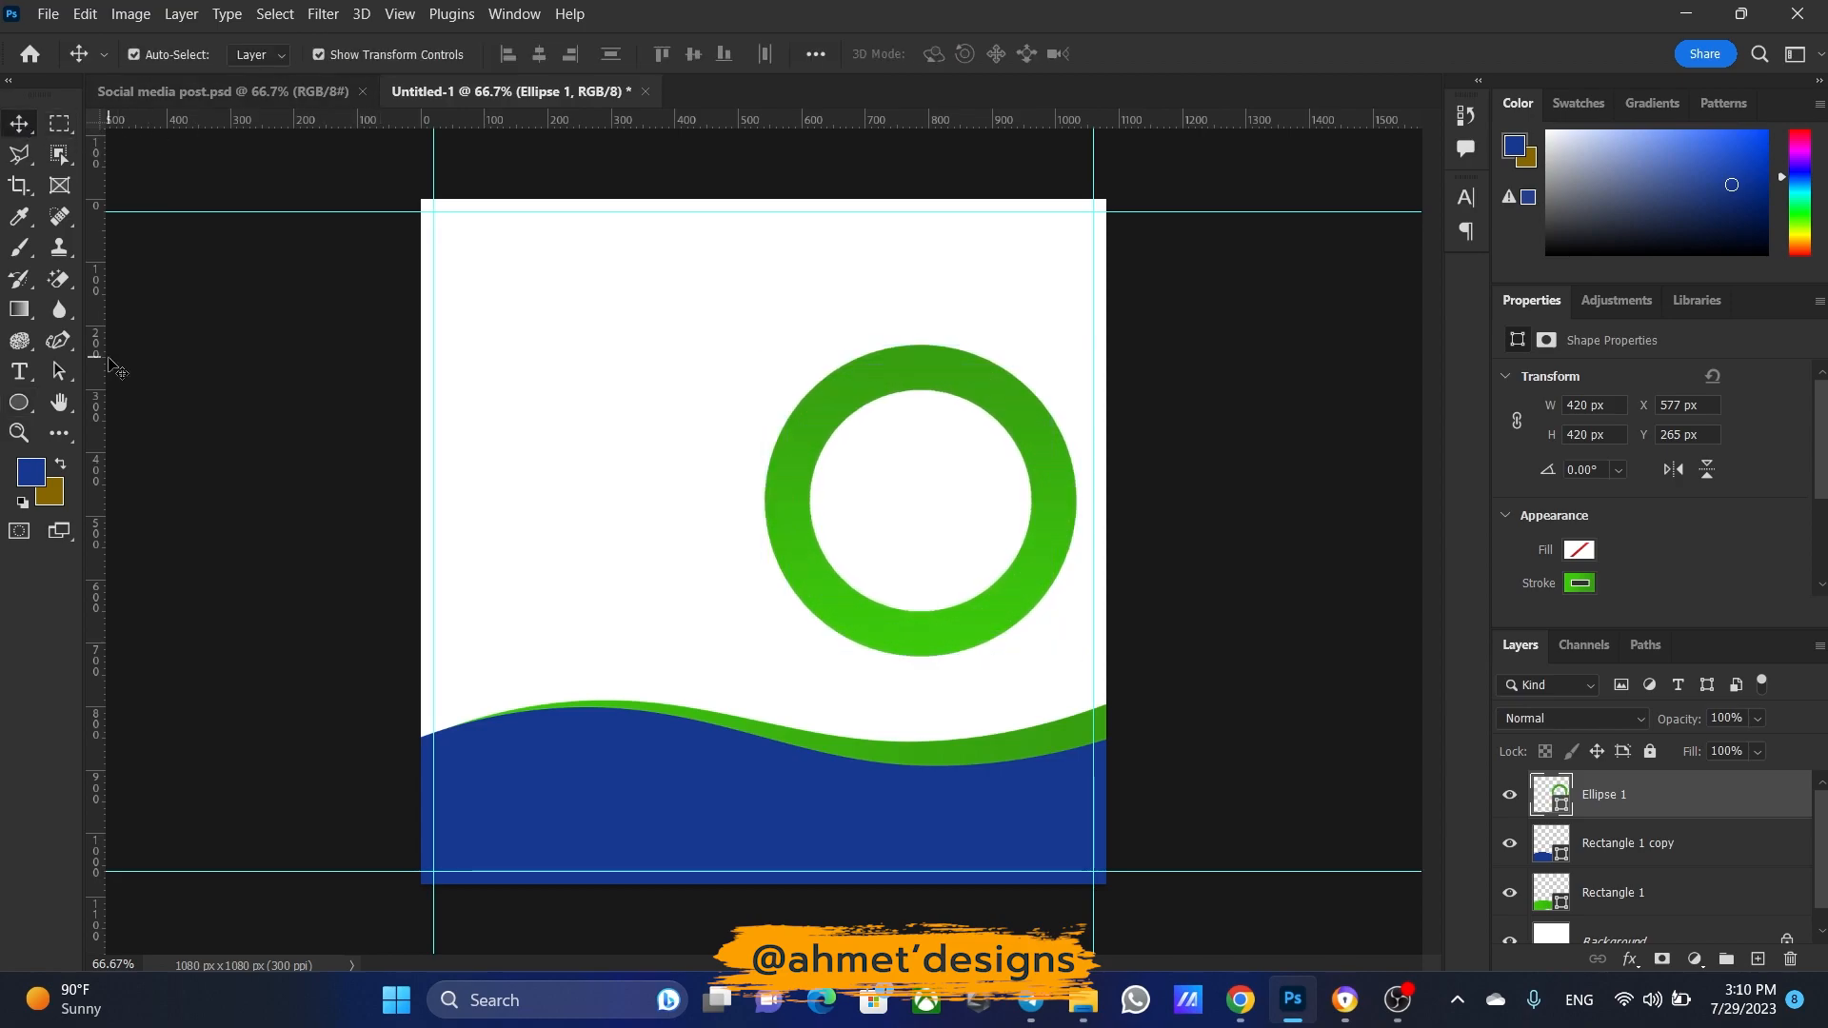
# Move the green ring down to about Y 290 px and compare the layout with the finished post
pyautogui.moveTo(959, 629); pyautogui.dragTo(960, 646)
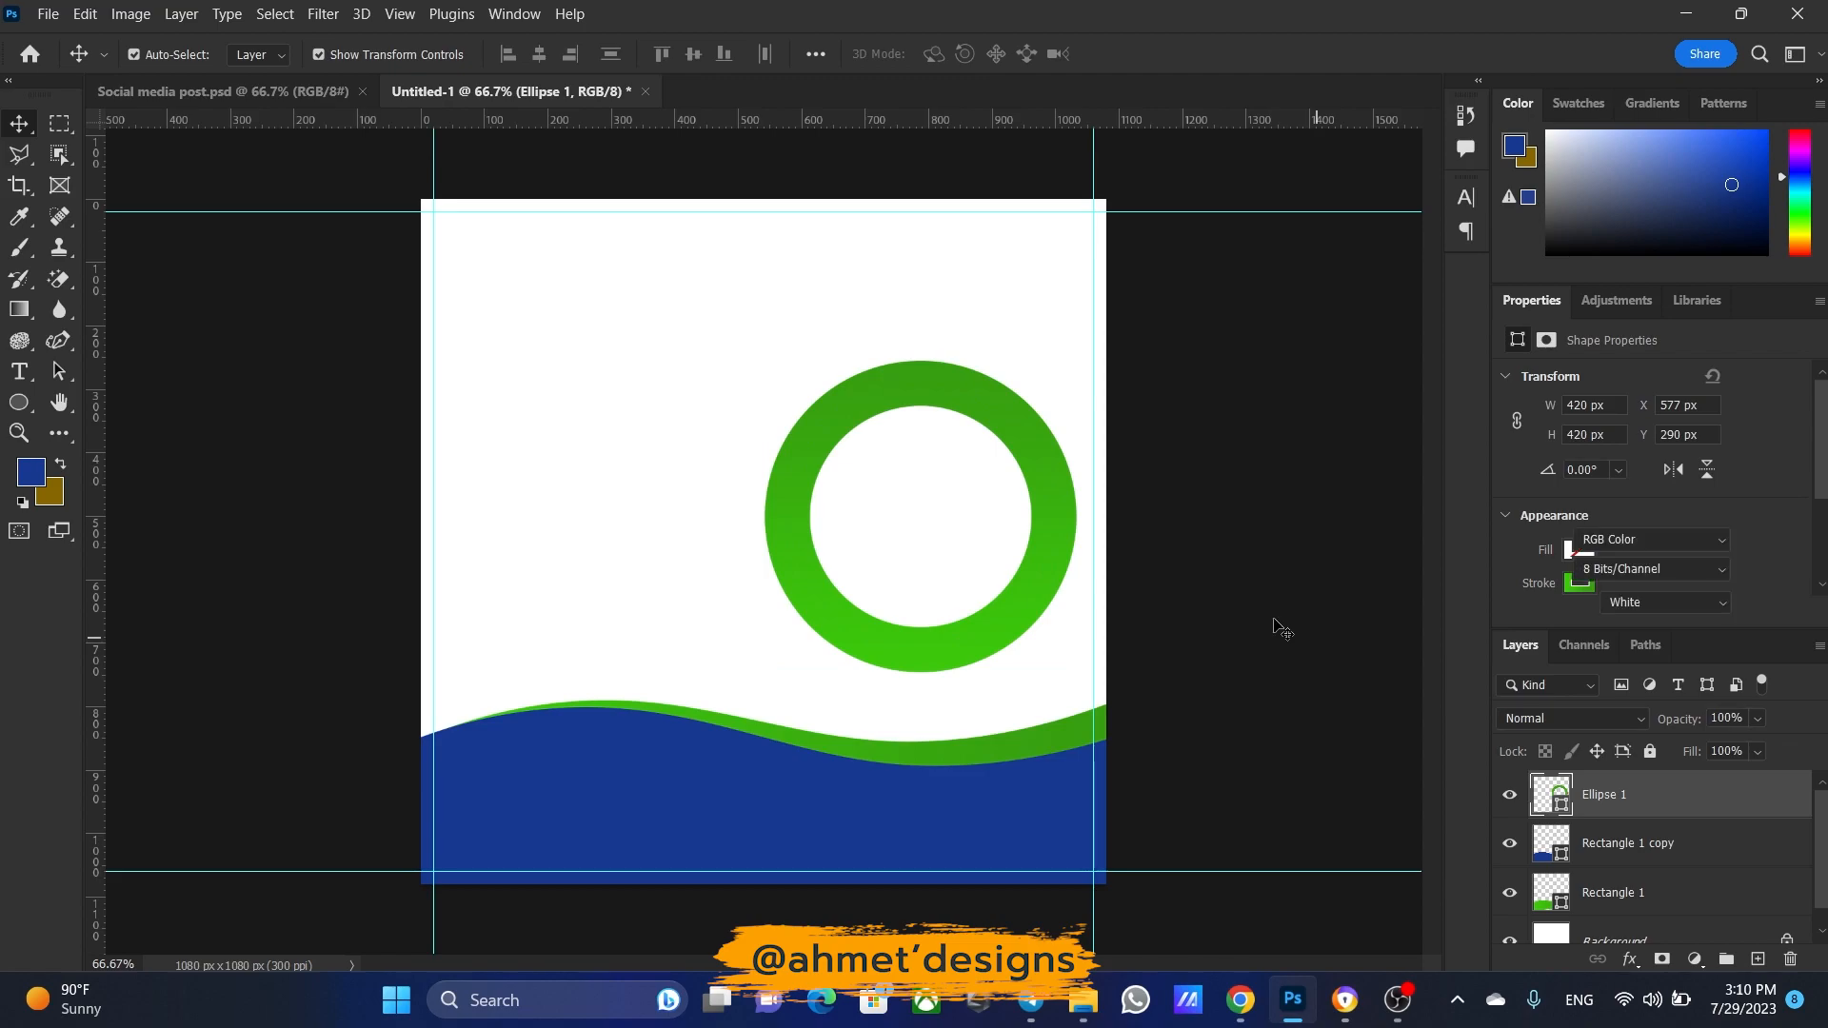
pyautogui.click(312, 88)
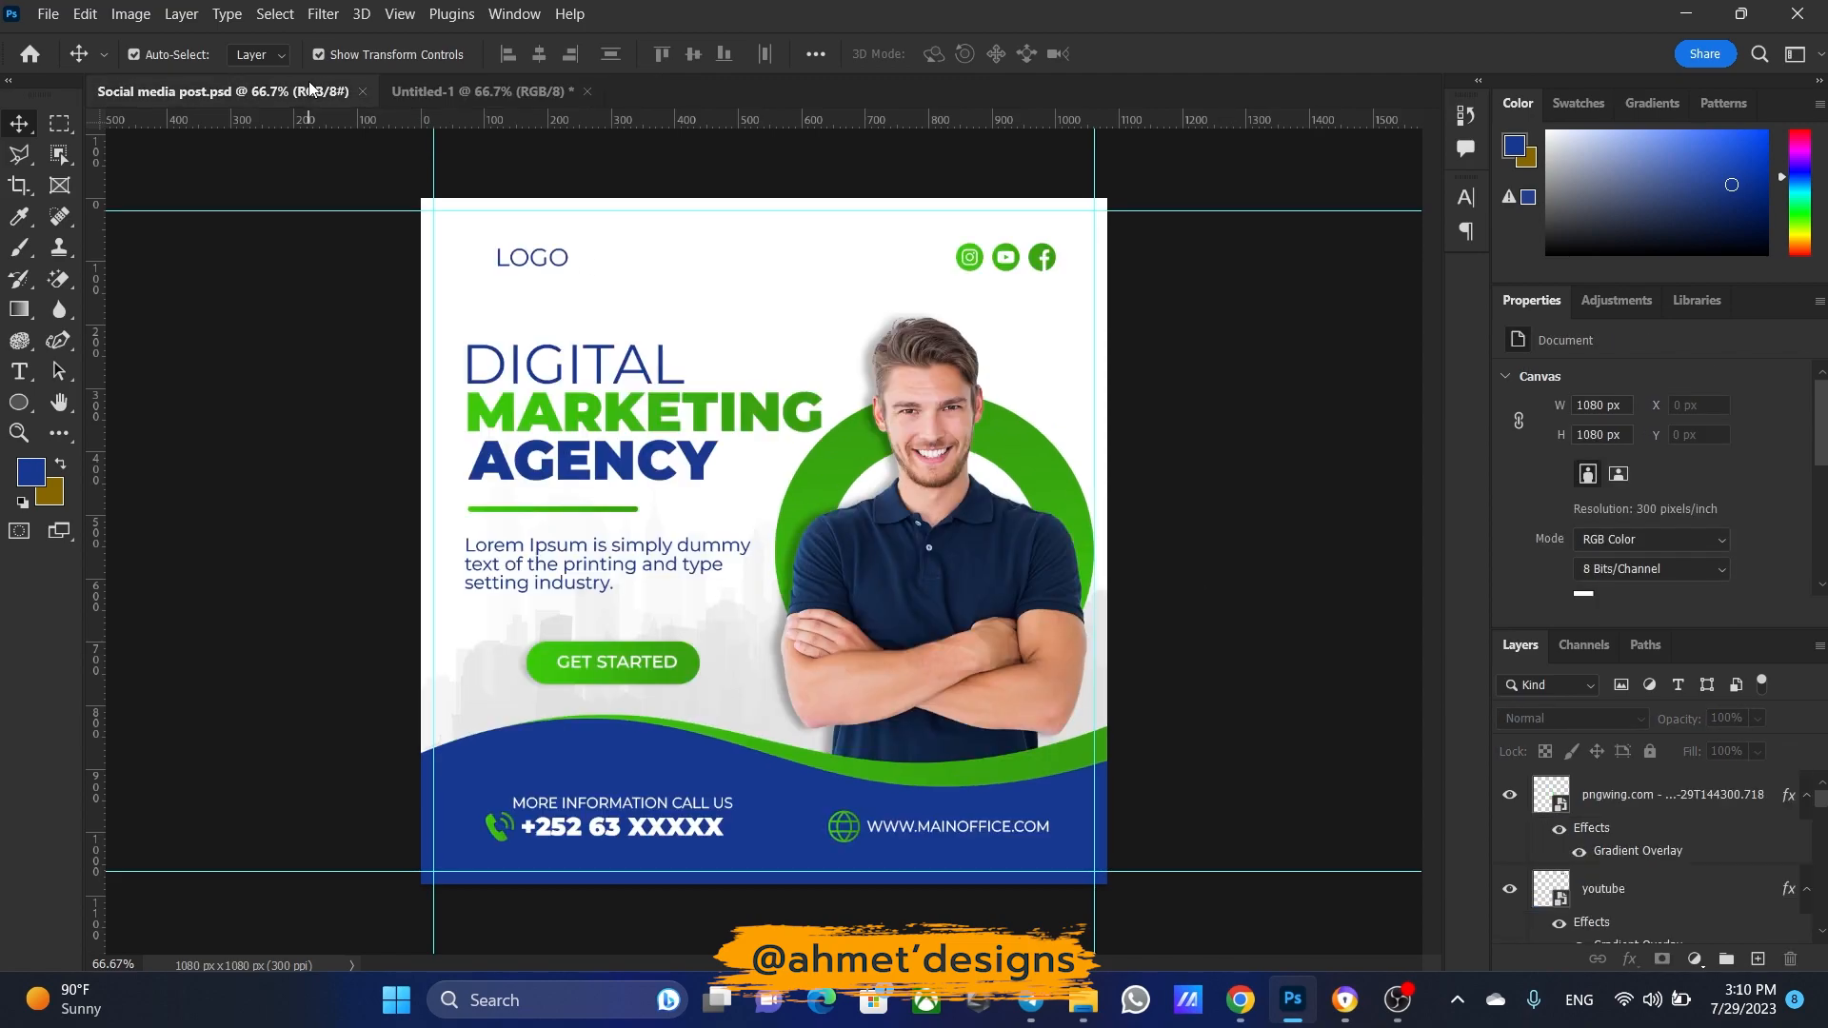
pyautogui.click(476, 95)
pyautogui.click(1082, 1000)
pyautogui.moveTo(438, 356); pyautogui.dragTo(1146, 456)
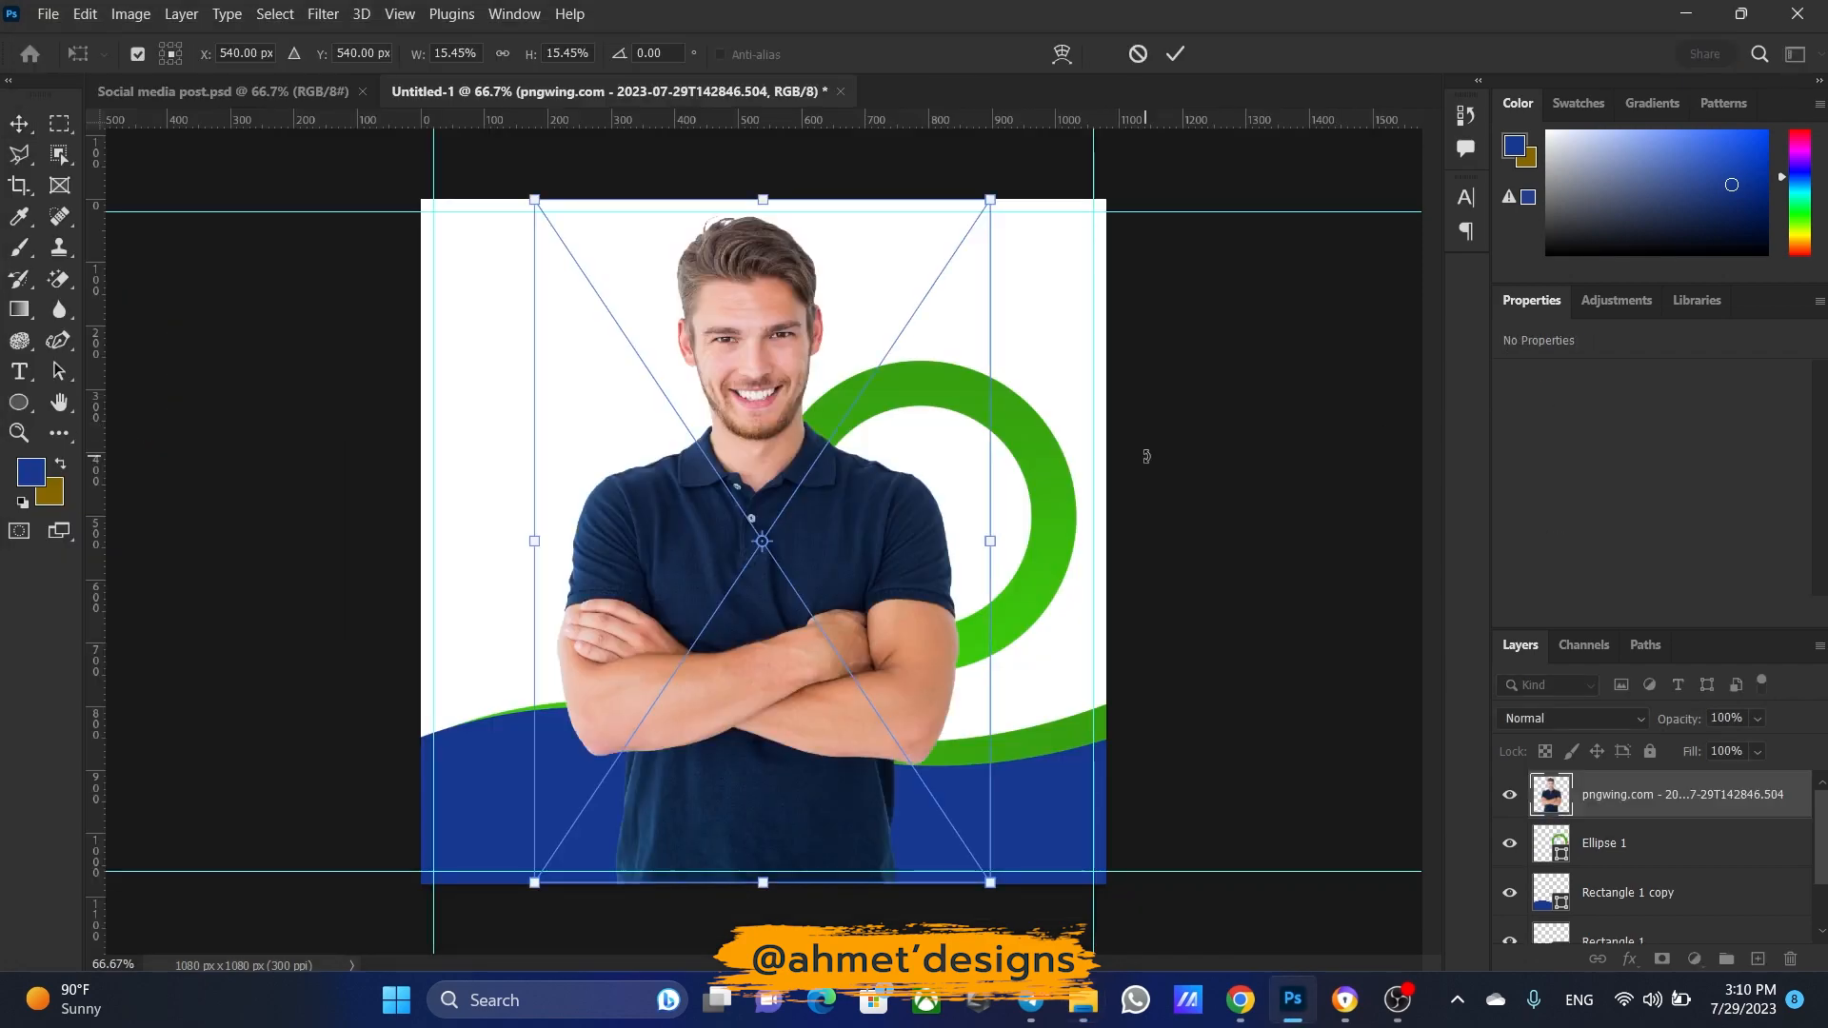
pyautogui.click(1136, 55)
# Place the portrait image pngwing.com - 2023-07-29T142846.504 from Downloads as an embedded object in Untitled-1
pyautogui.click(48, 13)
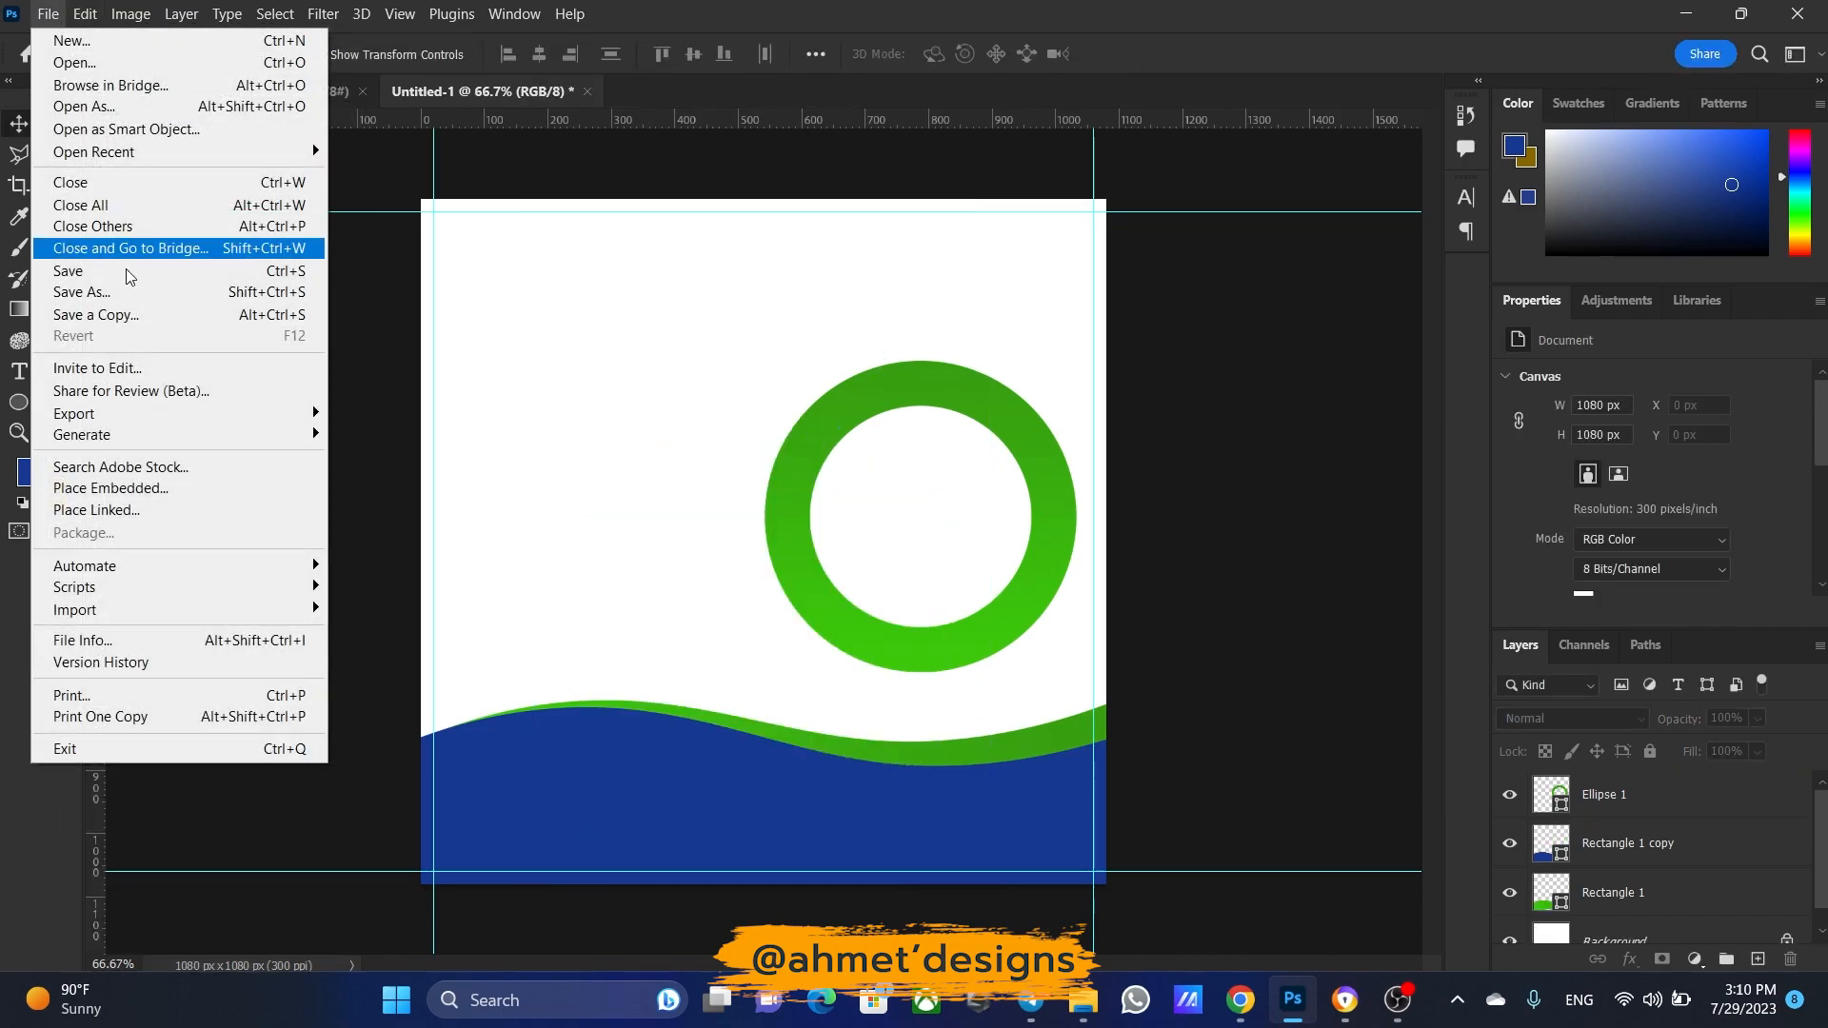
pyautogui.click(110, 488)
pyautogui.scroll(3, 329, 288)
pyautogui.click(289, 386)
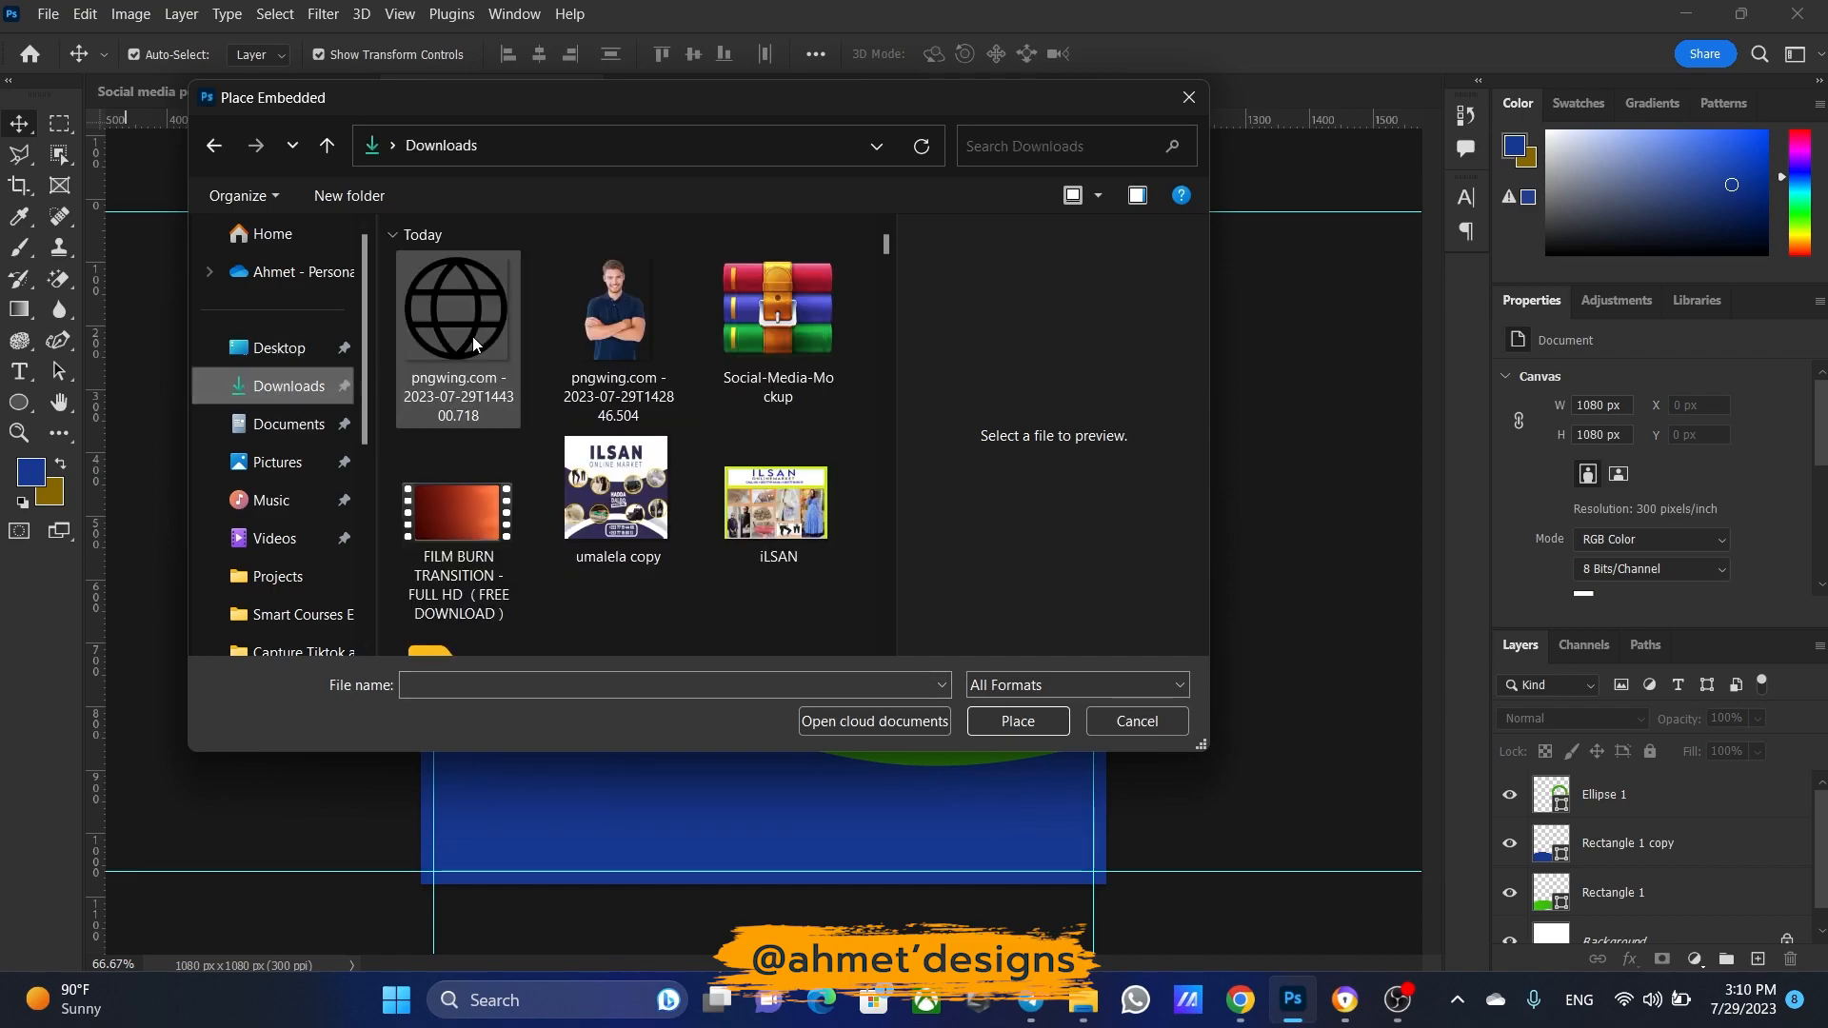
pyautogui.click(590, 341)
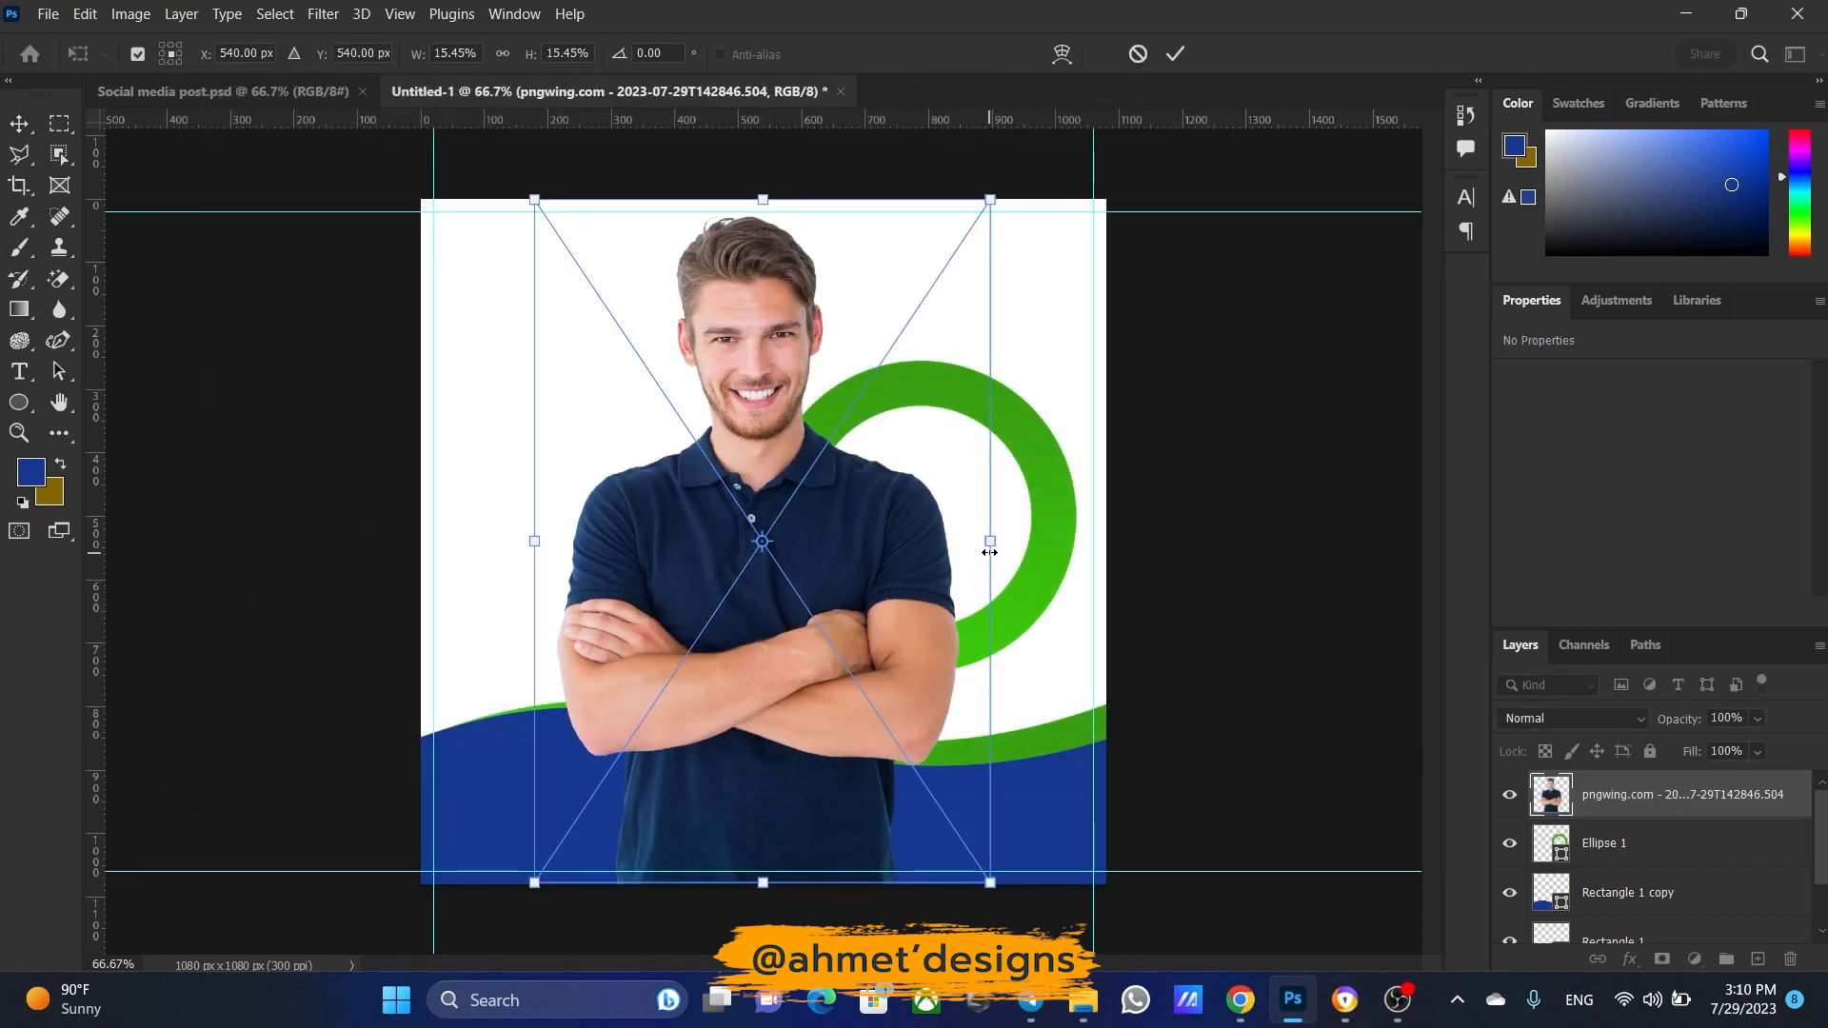
# Scale the man's photo to about 12.63% and position it over the green ring
pyautogui.moveTo(988, 540); pyautogui.dragTo(934, 540)
pyautogui.moveTo(813, 577); pyautogui.dragTo(969, 585)
pyautogui.moveTo(1094, 534); pyautogui.dragTo(1106, 535)
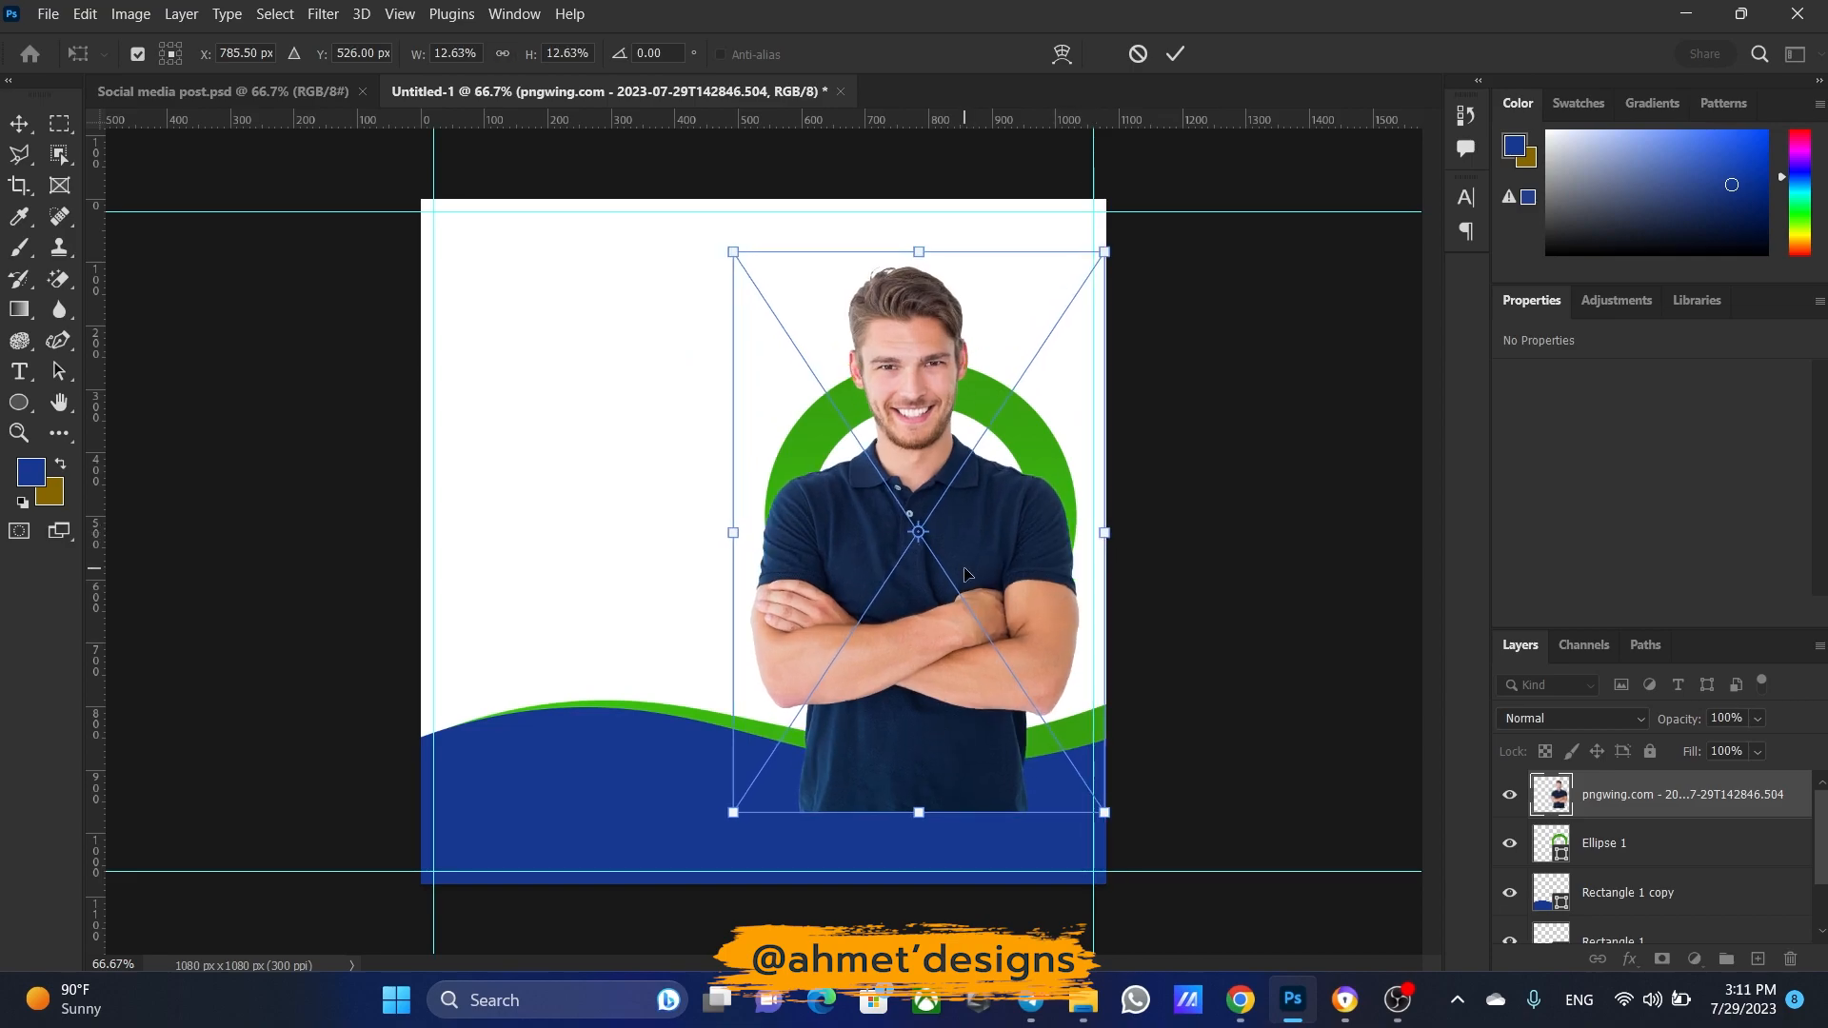
pyautogui.press('Return')
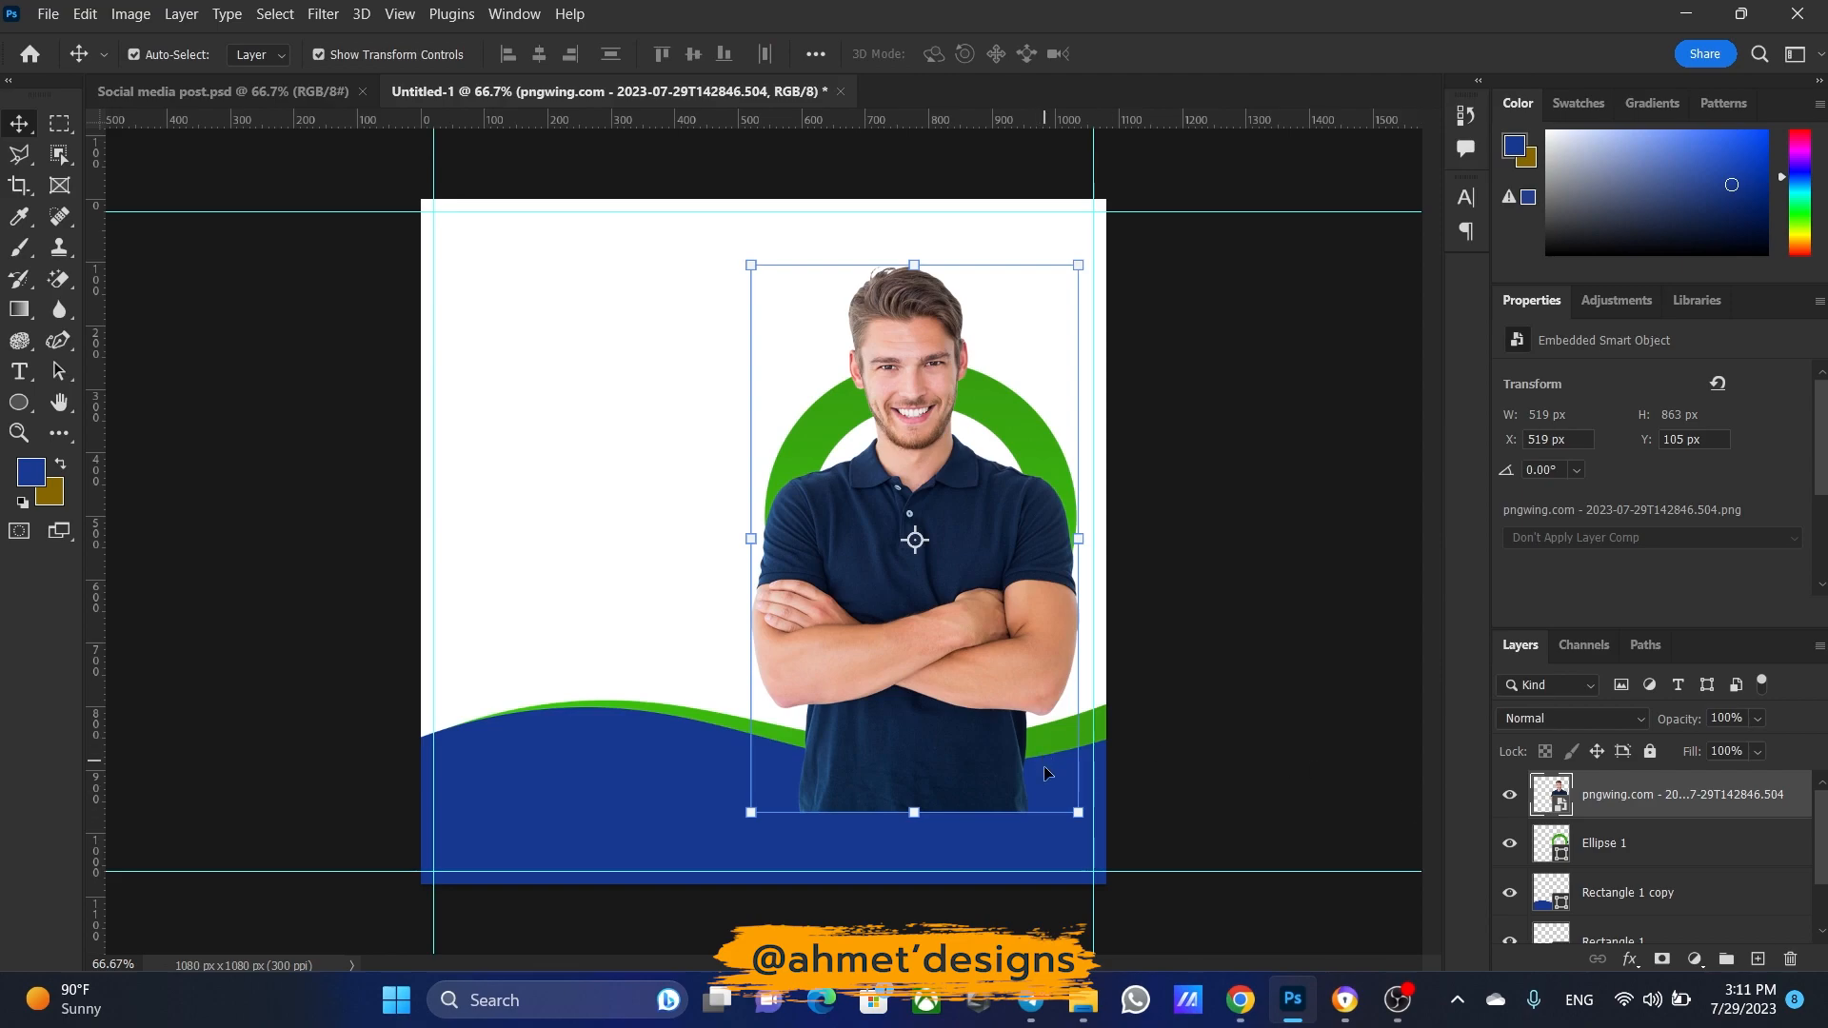
# Close the Properties panel and move the man's photo layer below both wave layers, directly above Background
pyautogui.scroll(-1, 1594, 781)
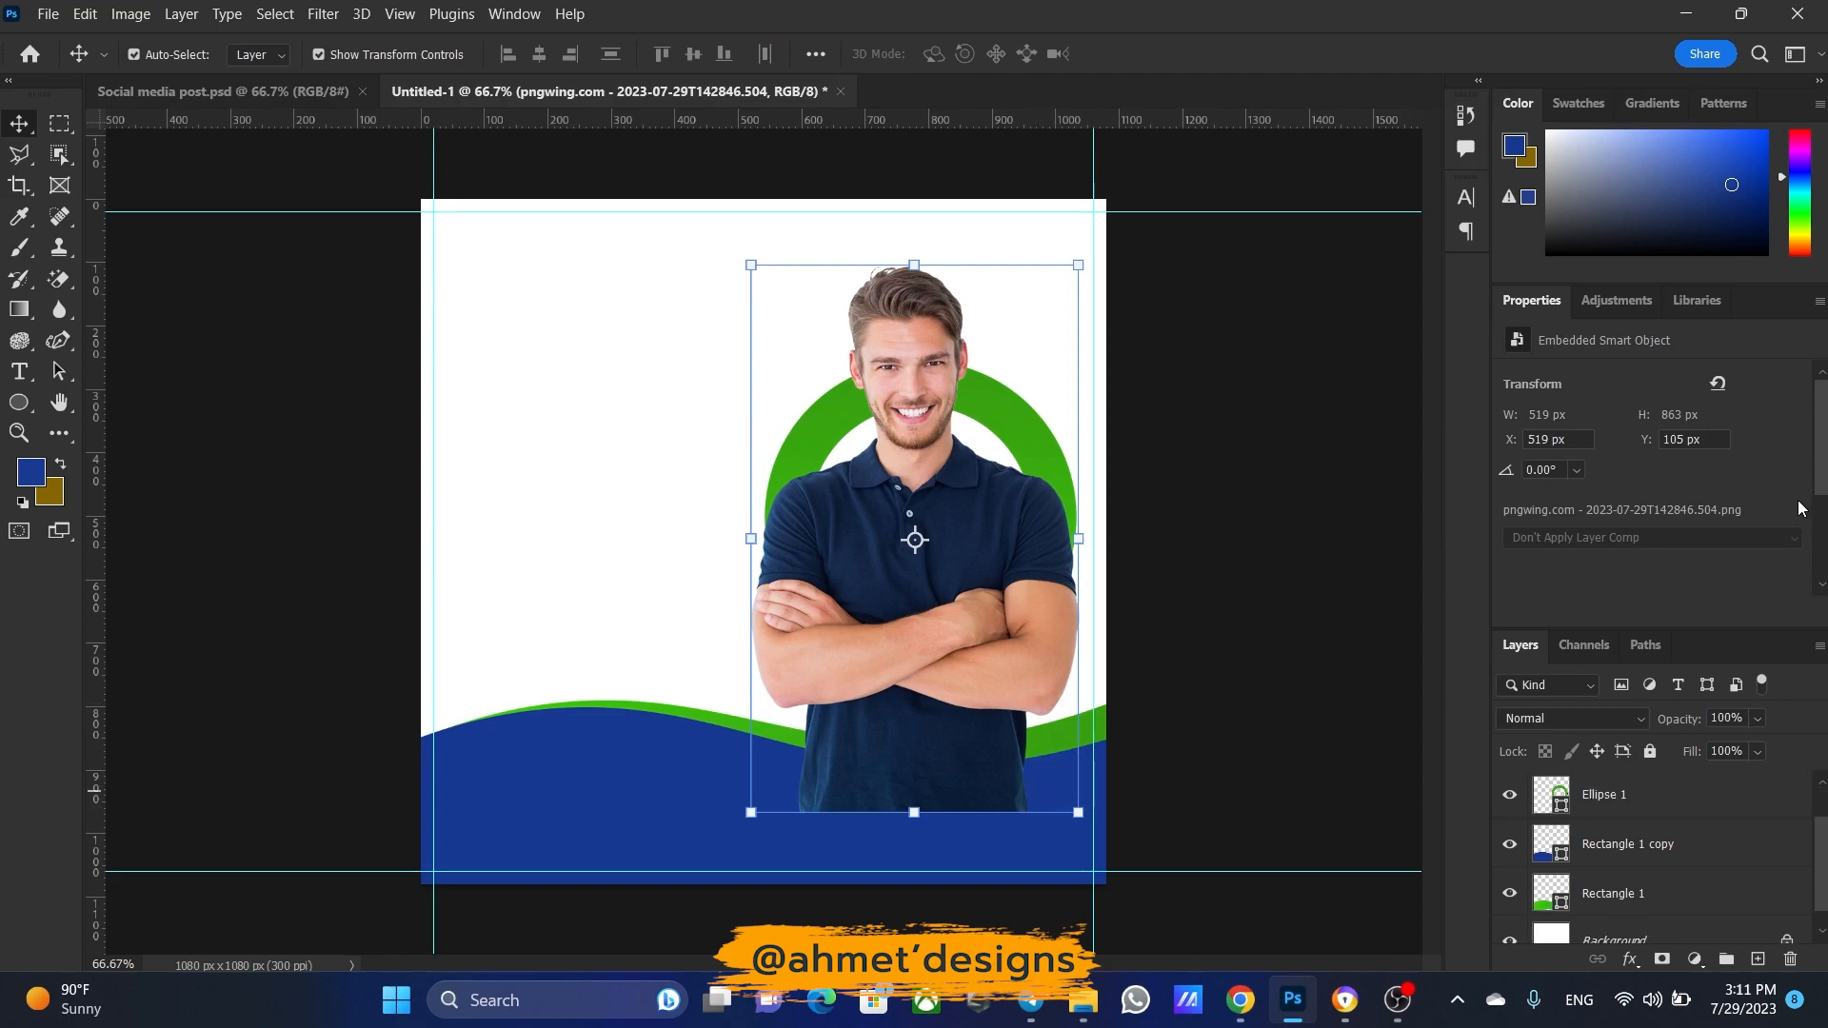
pyautogui.click(1818, 305)
pyautogui.click(1757, 338)
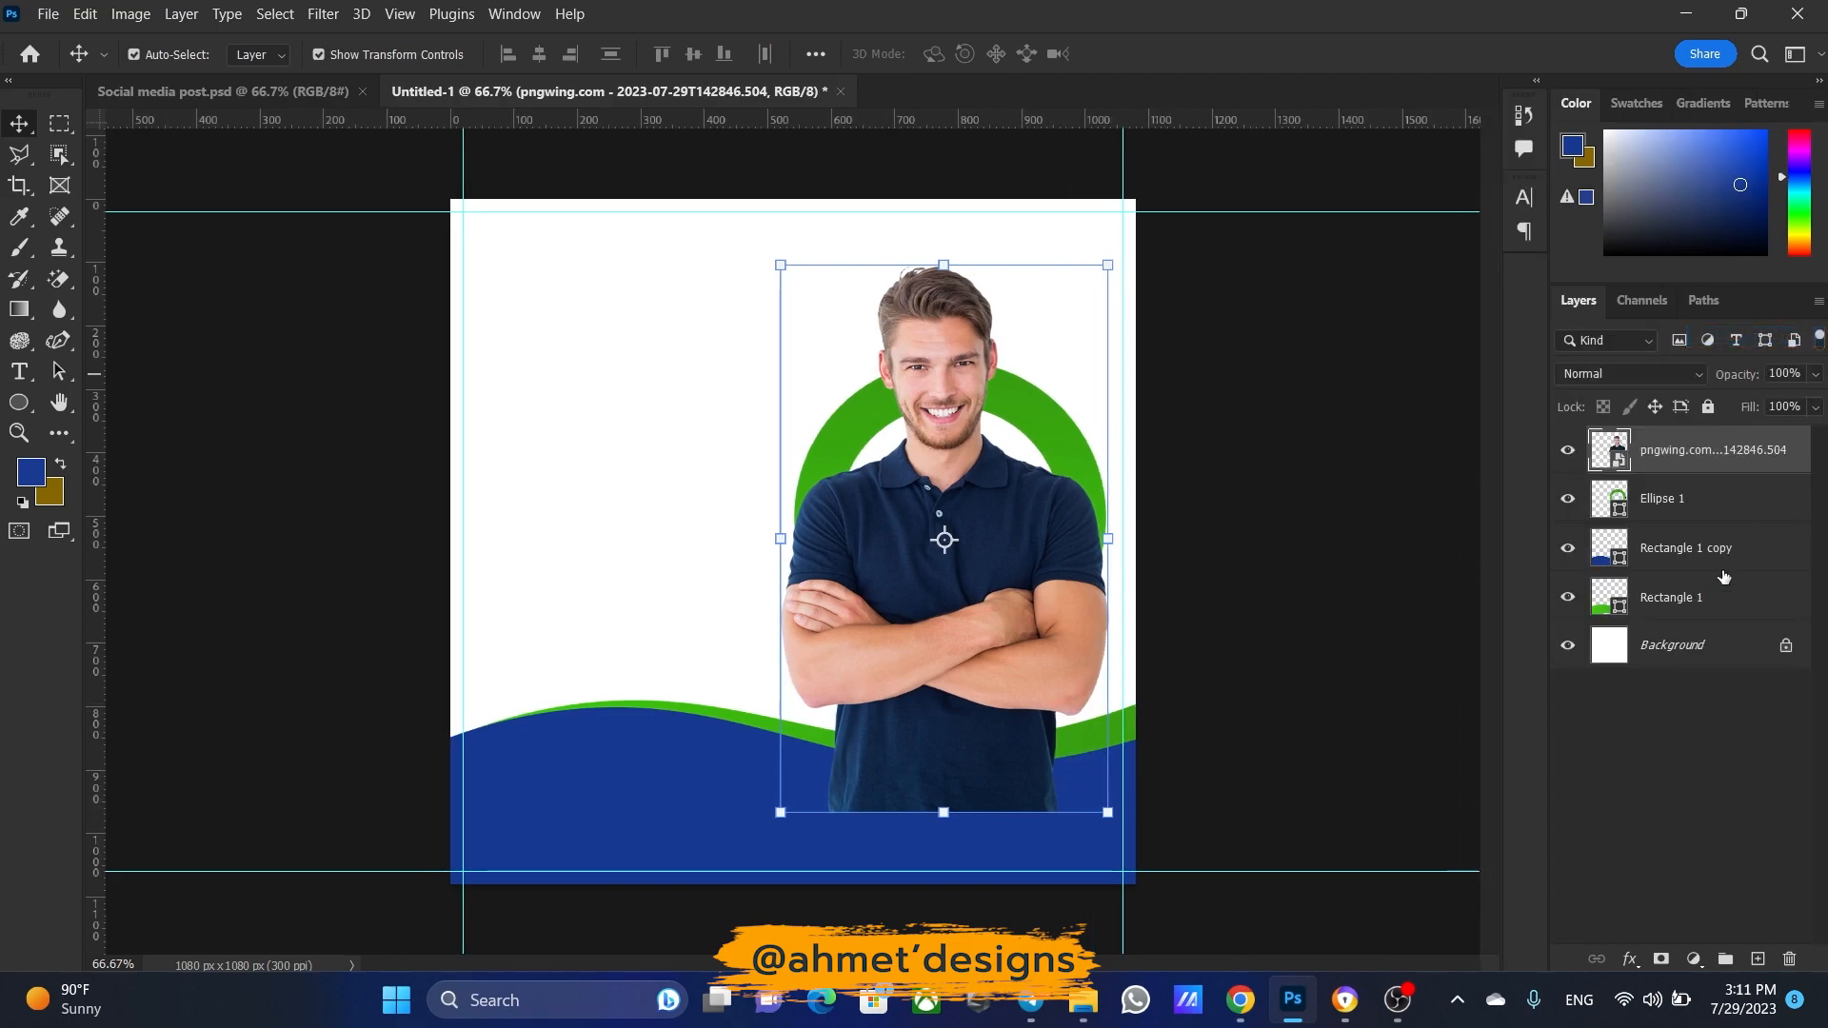
pyautogui.moveTo(1695, 459); pyautogui.dragTo(1681, 614)
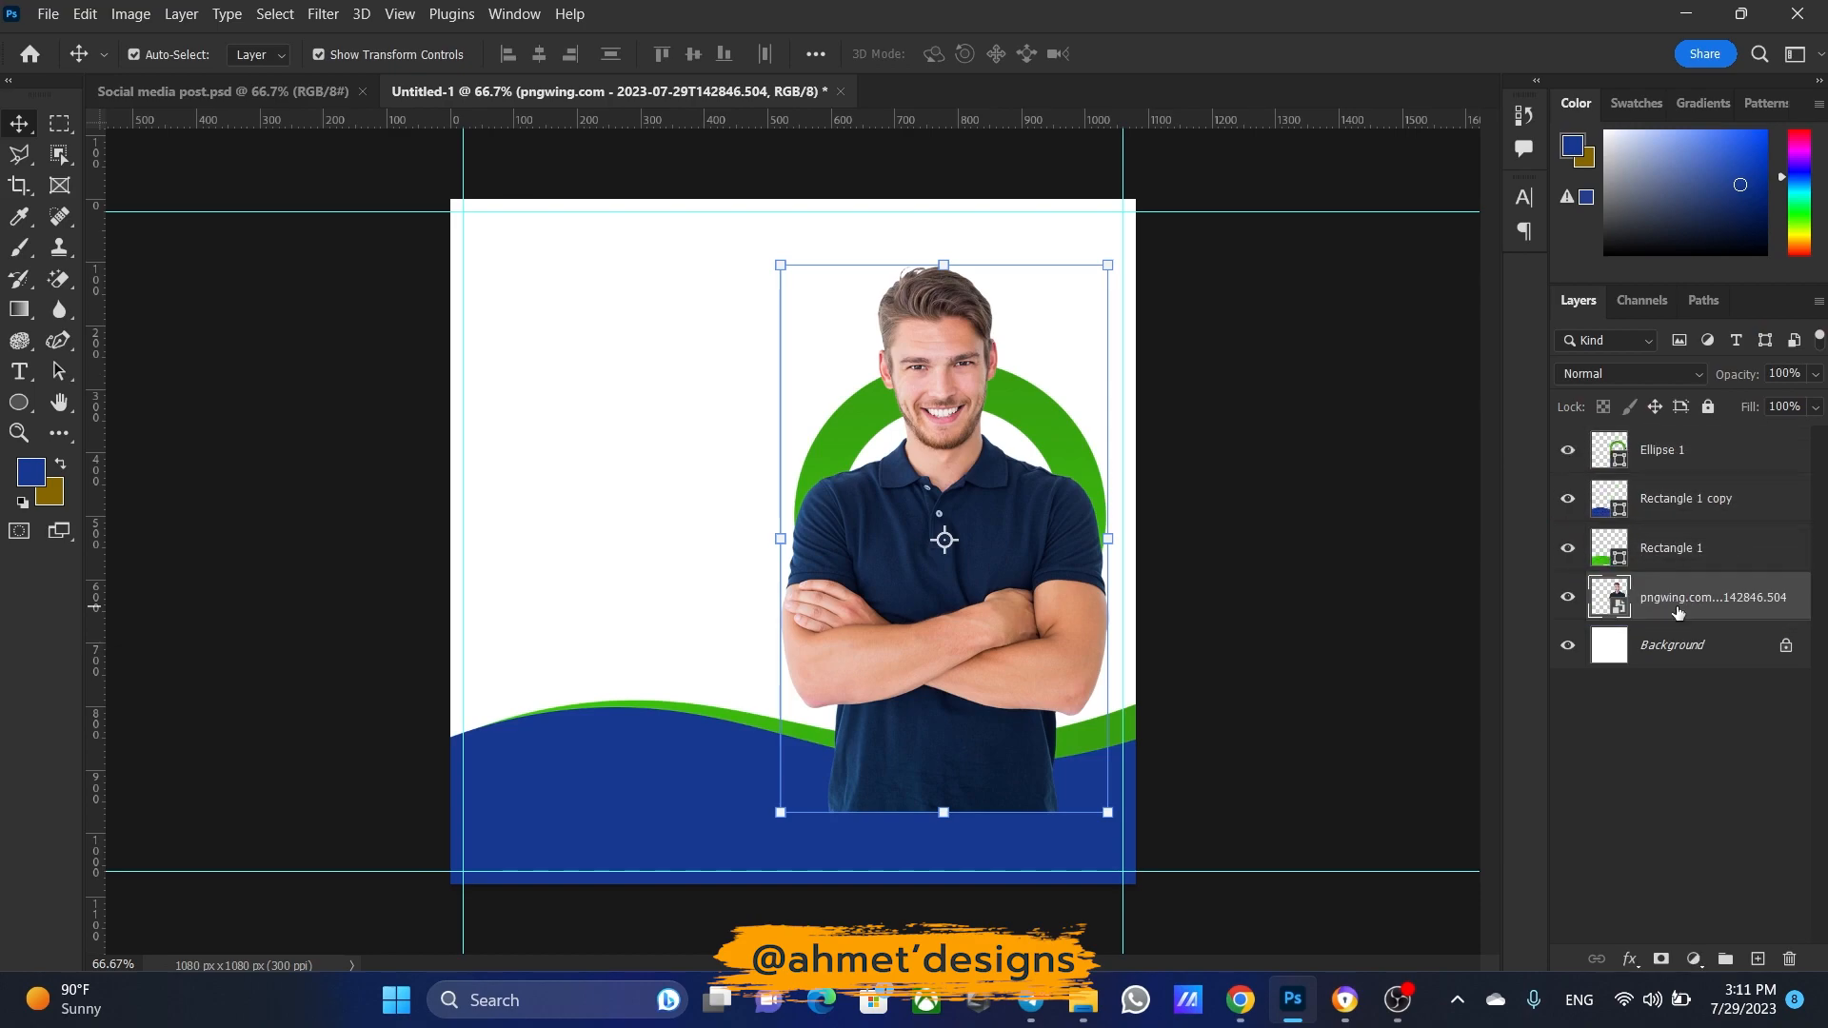
# Move the green ring's layer below the man's photo so the ring sits behind him
pyautogui.click(1065, 563)
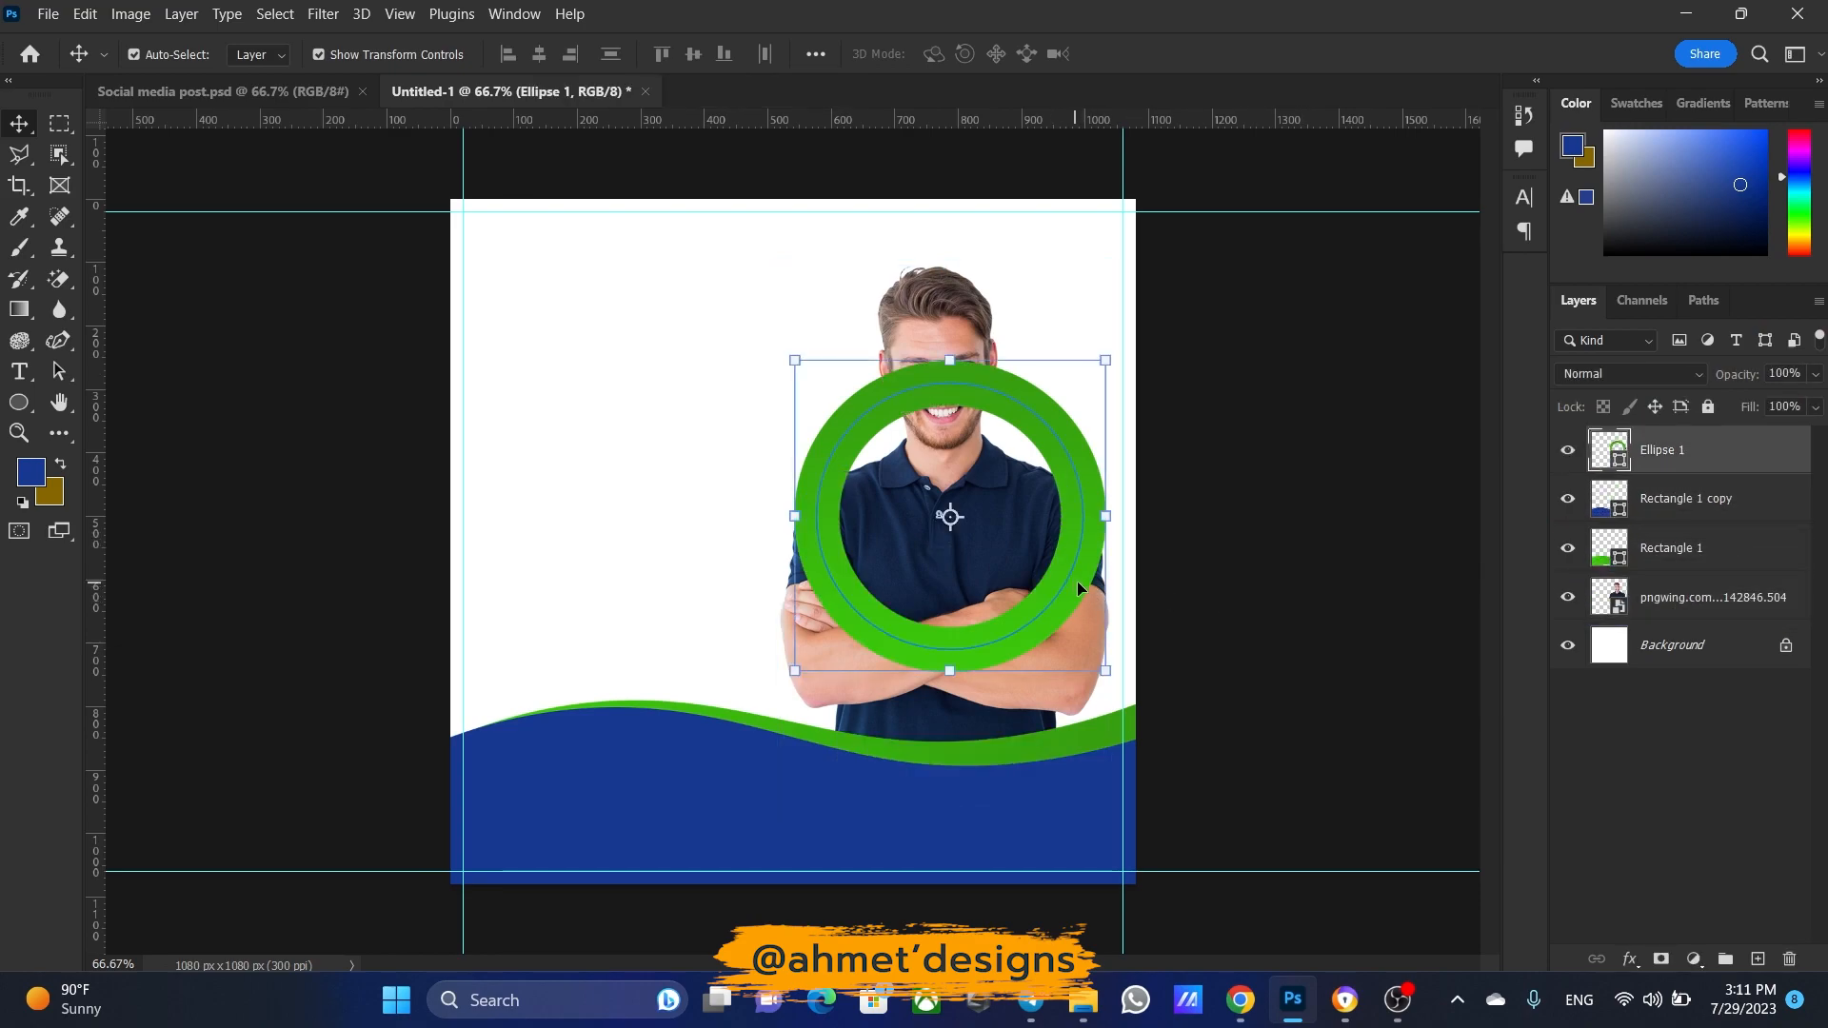
pyautogui.moveTo(1650, 453); pyautogui.dragTo(1658, 619)
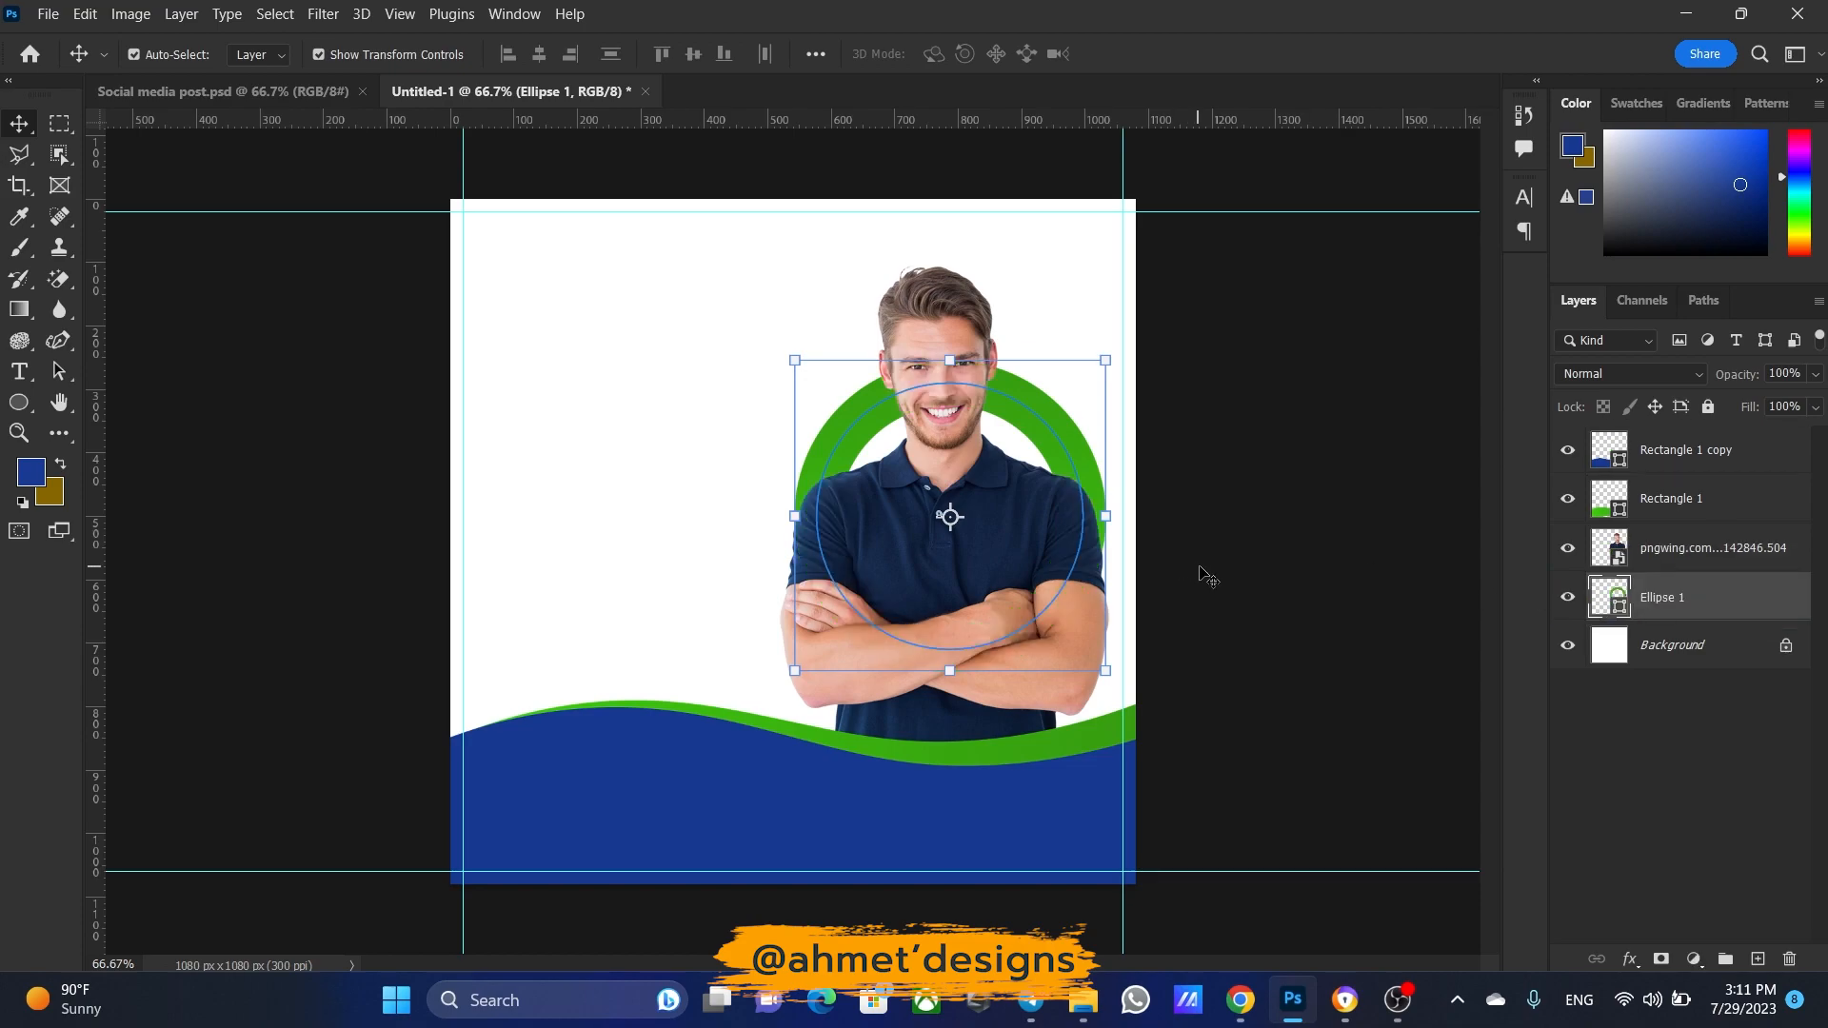
pyautogui.click(1257, 575)
# Check the finished post, place the city skyline image from Downloads lower on the Untitled-1 canvas, and move its layer directly above Background
pyautogui.click(204, 95)
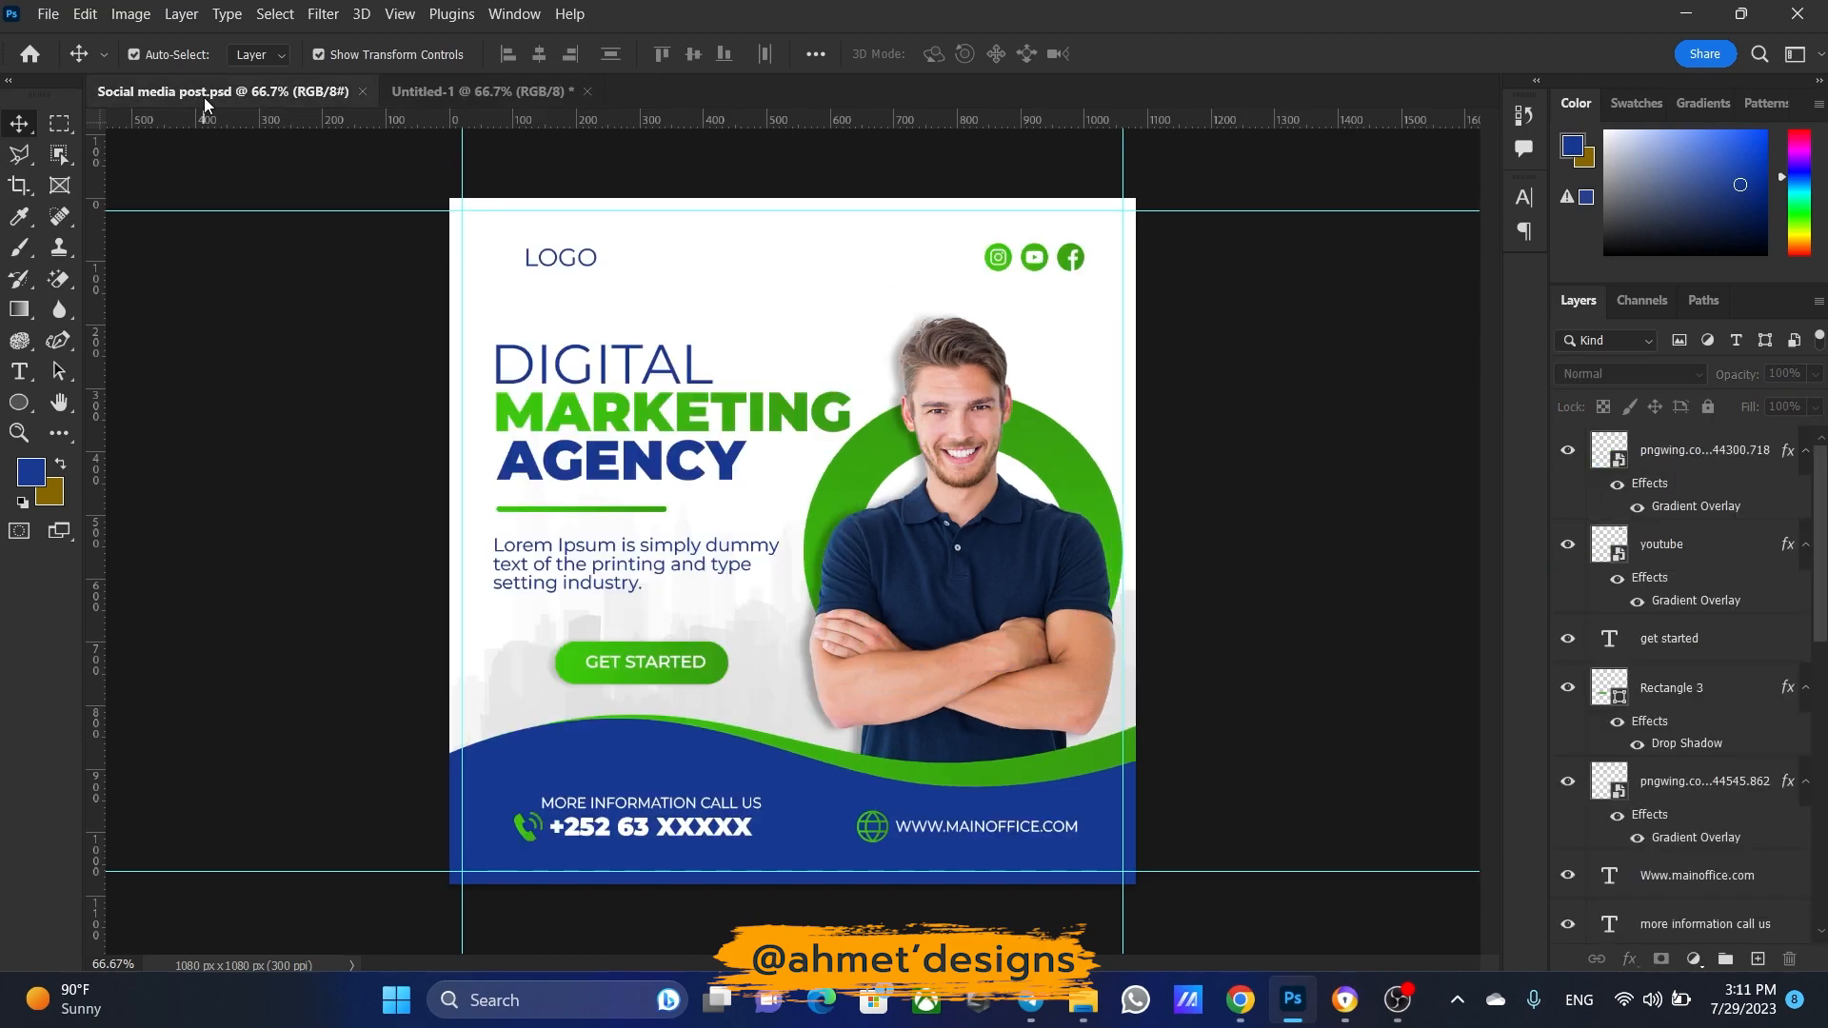
pyautogui.click(473, 92)
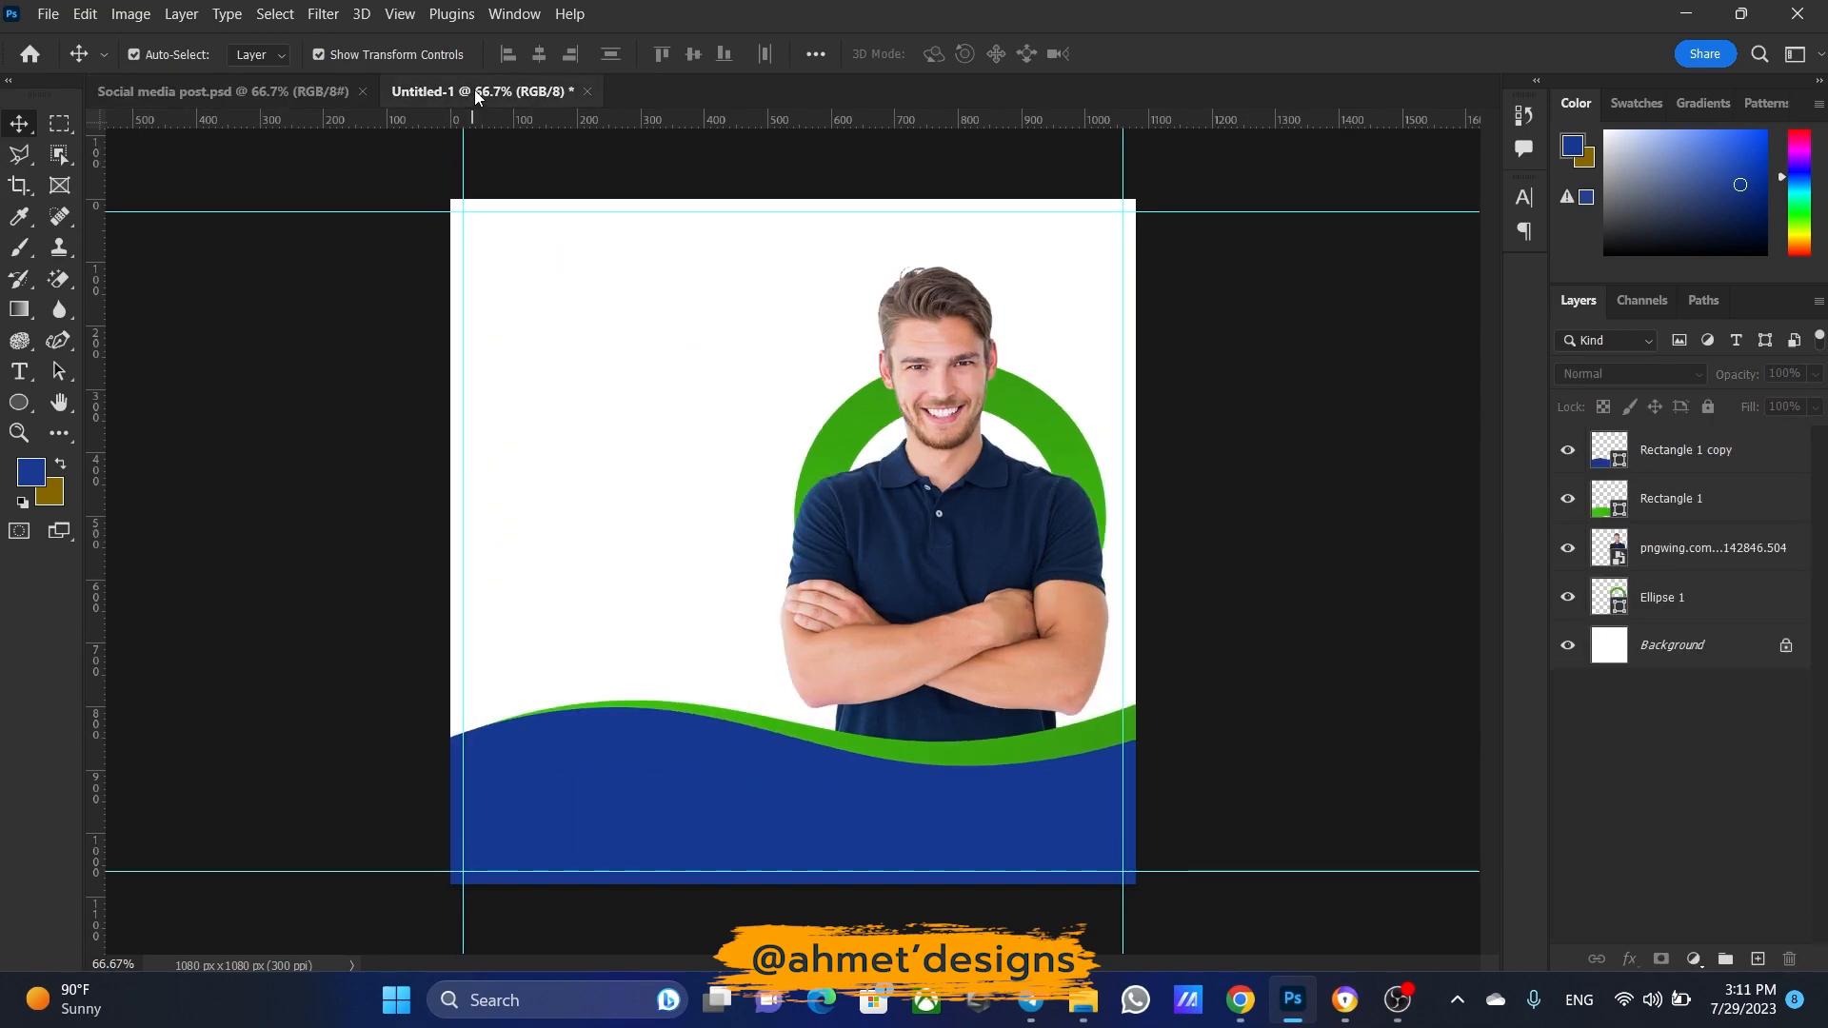
pyautogui.click(284, 90)
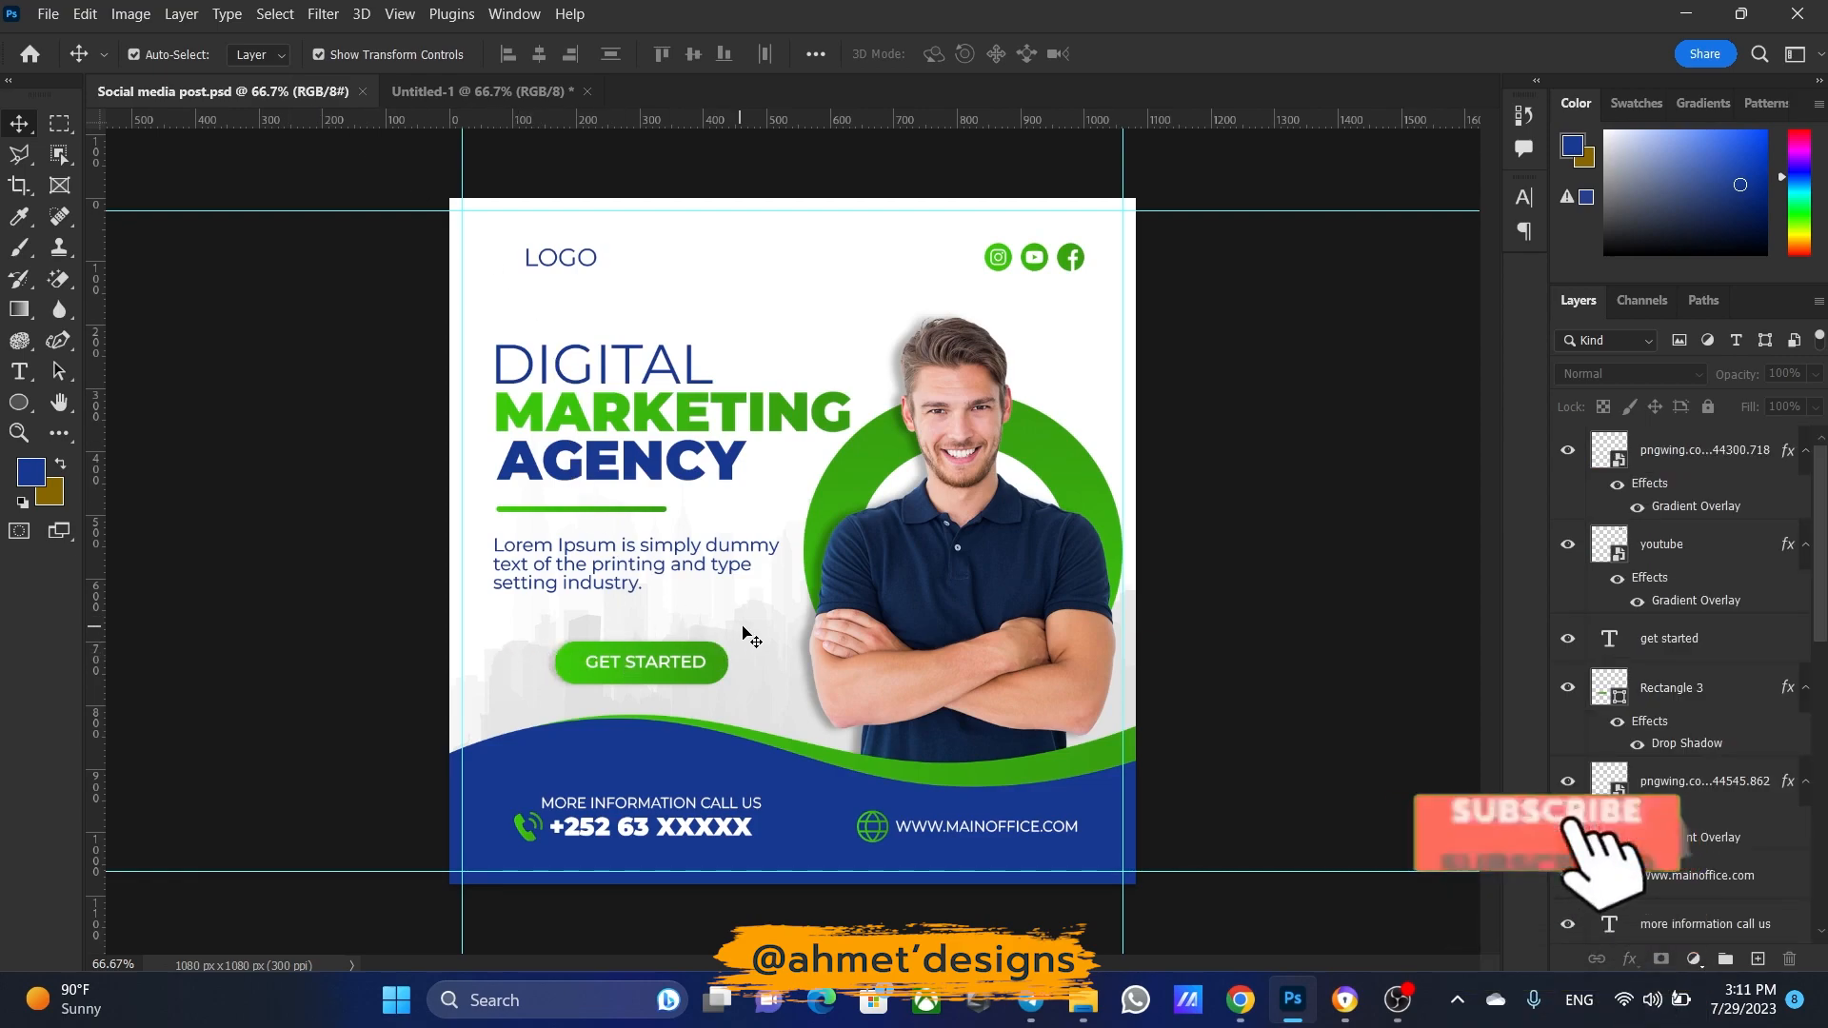
pyautogui.hotkey('ctrl', 'Tab')
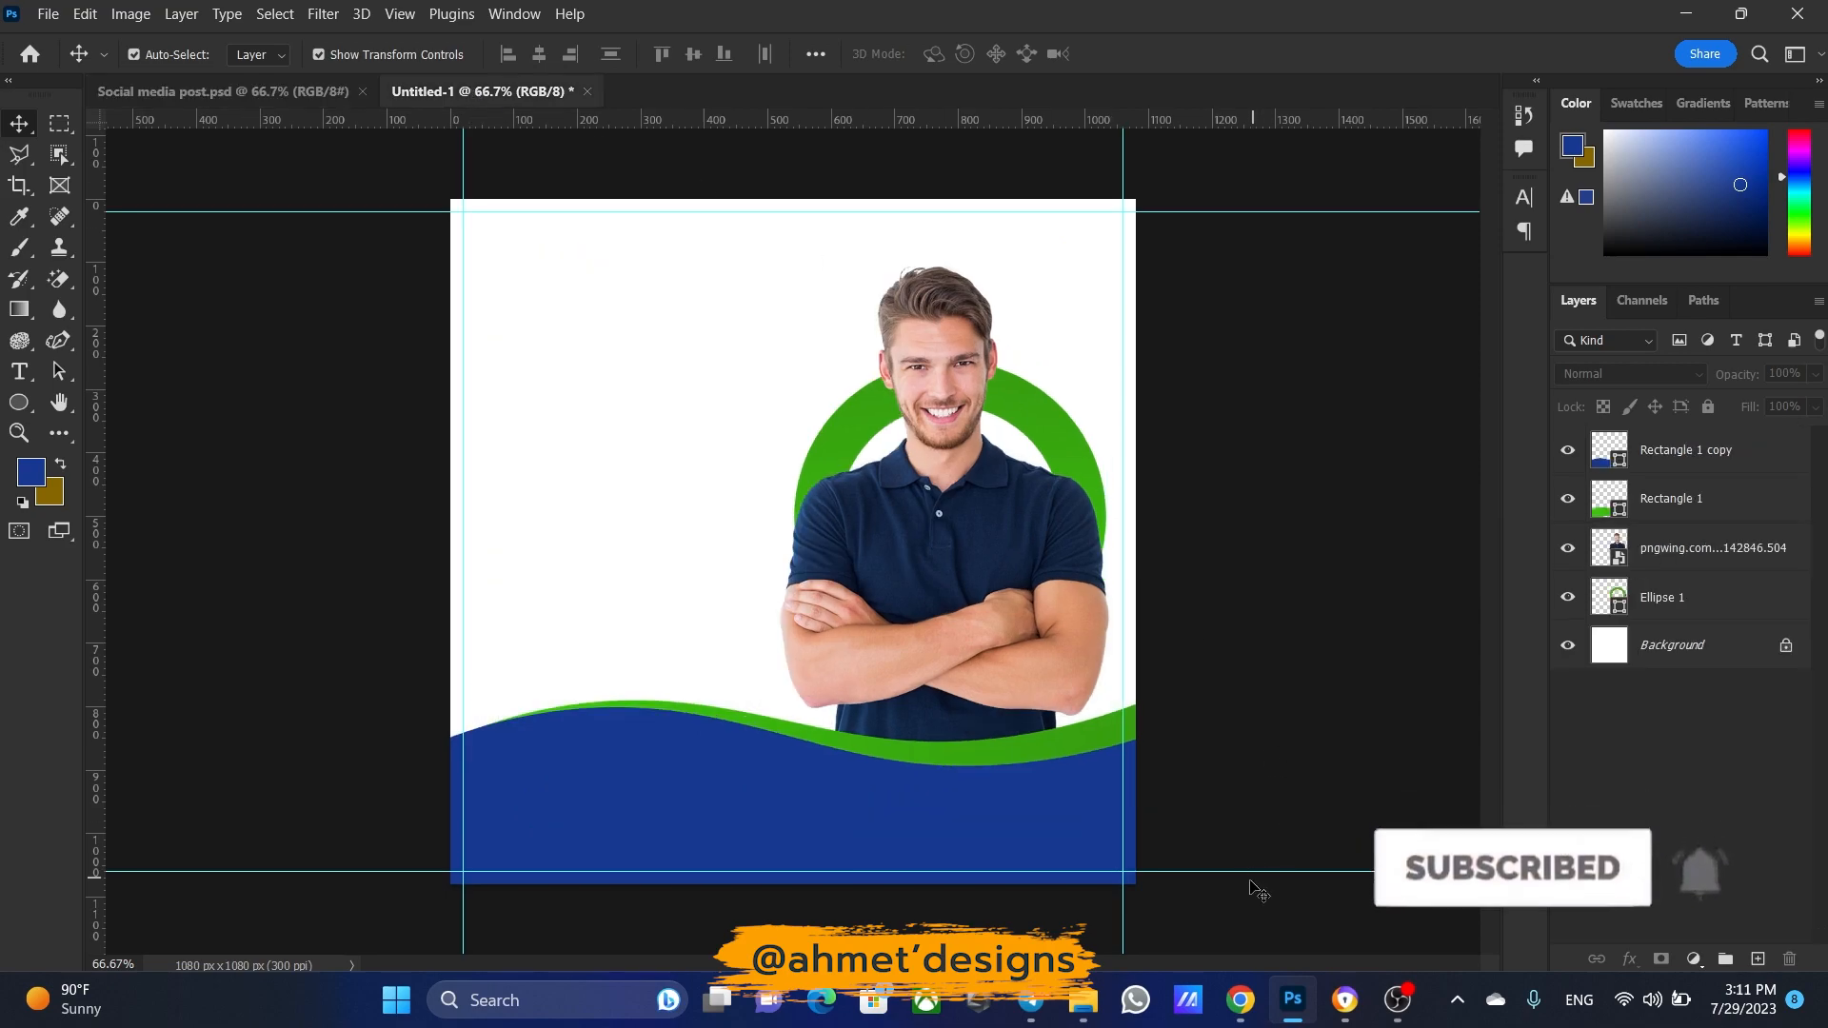
pyautogui.click(1082, 1002)
pyautogui.scroll(-10, 614, 657)
pyautogui.scroll(-15, 615, 663)
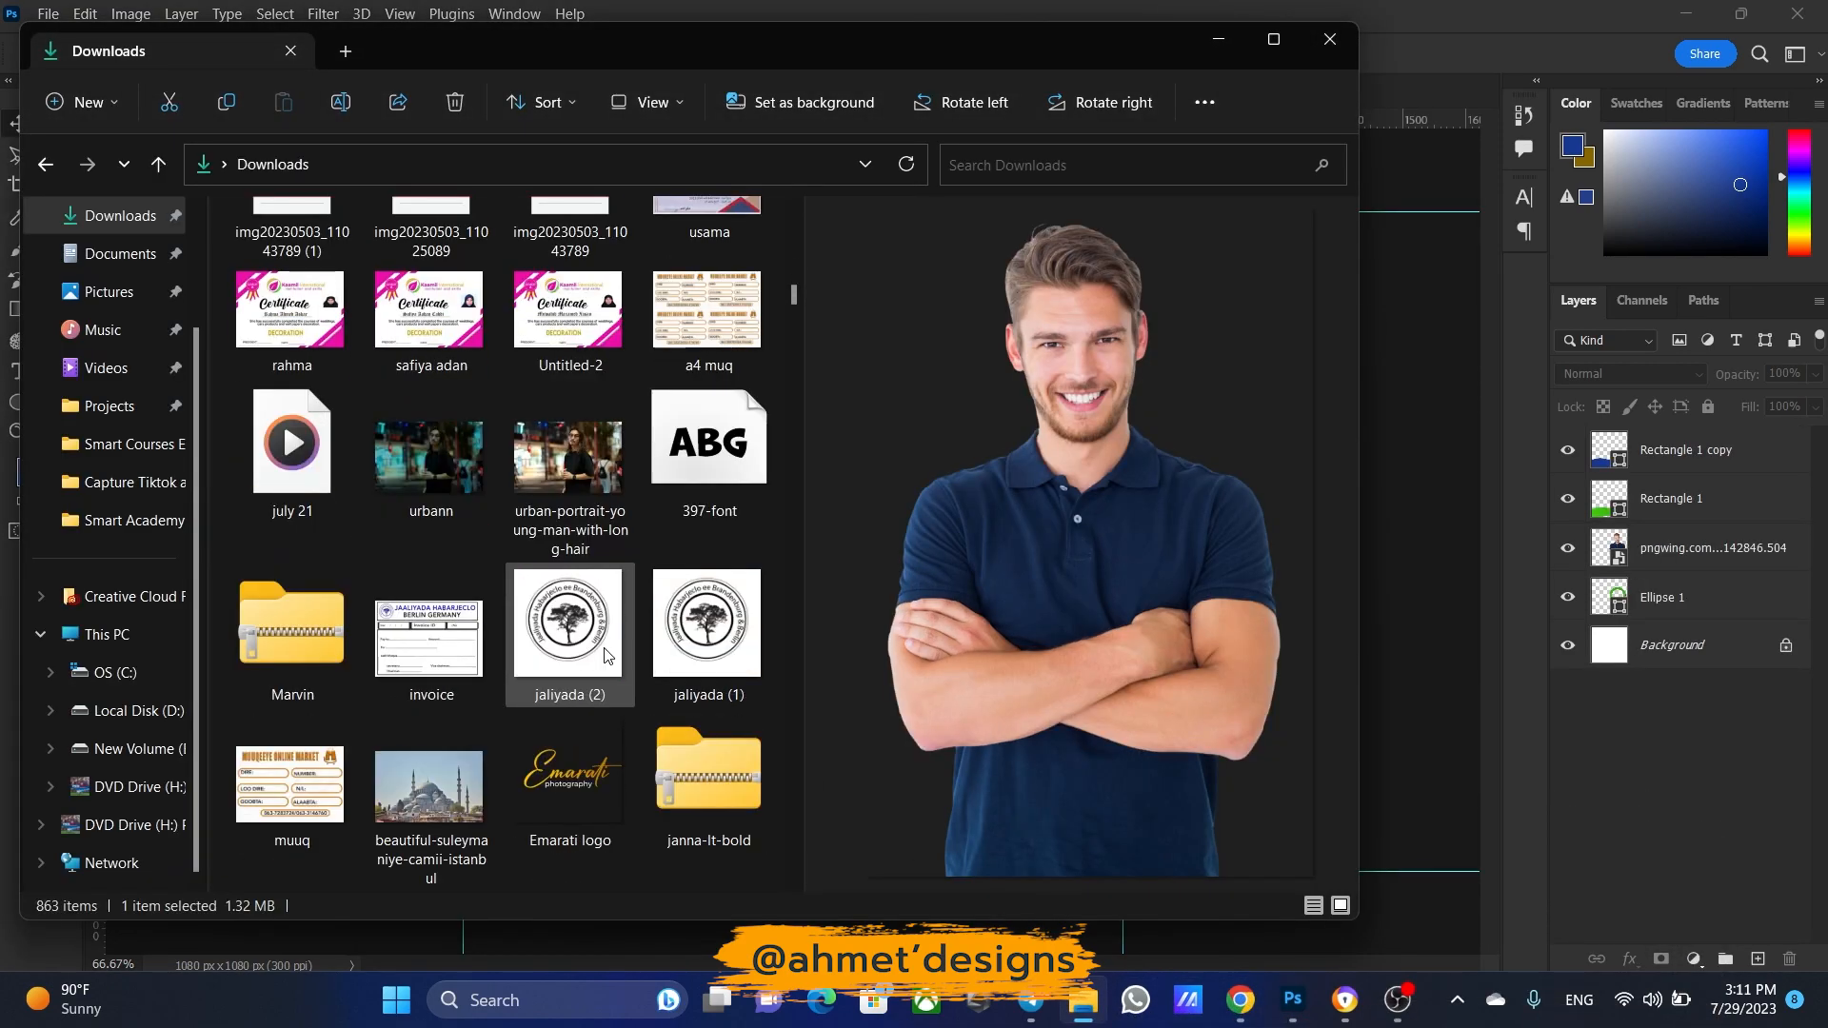
pyautogui.scroll(-5, 606, 655)
pyautogui.scroll(-10, 604, 655)
pyautogui.moveTo(709, 447); pyautogui.dragTo(1417, 510)
pyautogui.moveTo(970, 640); pyautogui.dragTo(963, 697)
pyautogui.moveTo(1714, 452); pyautogui.dragTo(1688, 667)
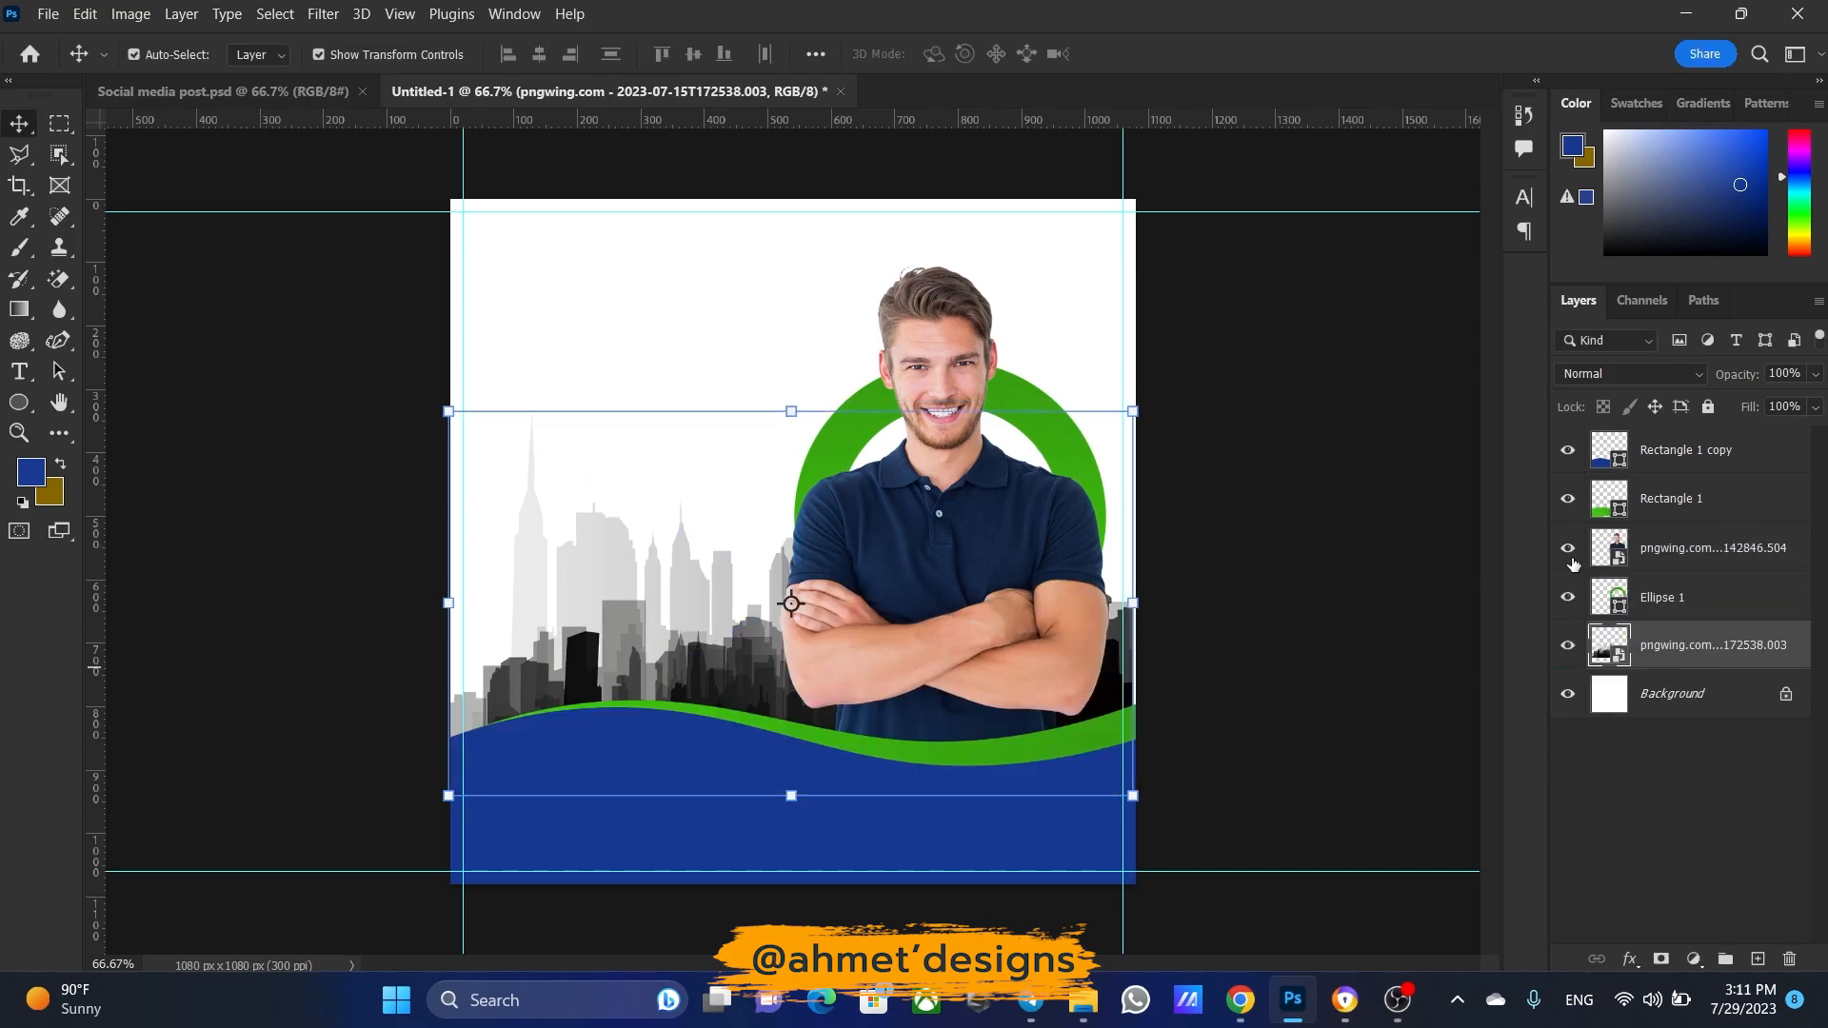
# Fade the skyline layer with the Linear Burn blend mode and reduced opacity, and slightly adjust its placement across the canvas
pyautogui.click(1691, 375)
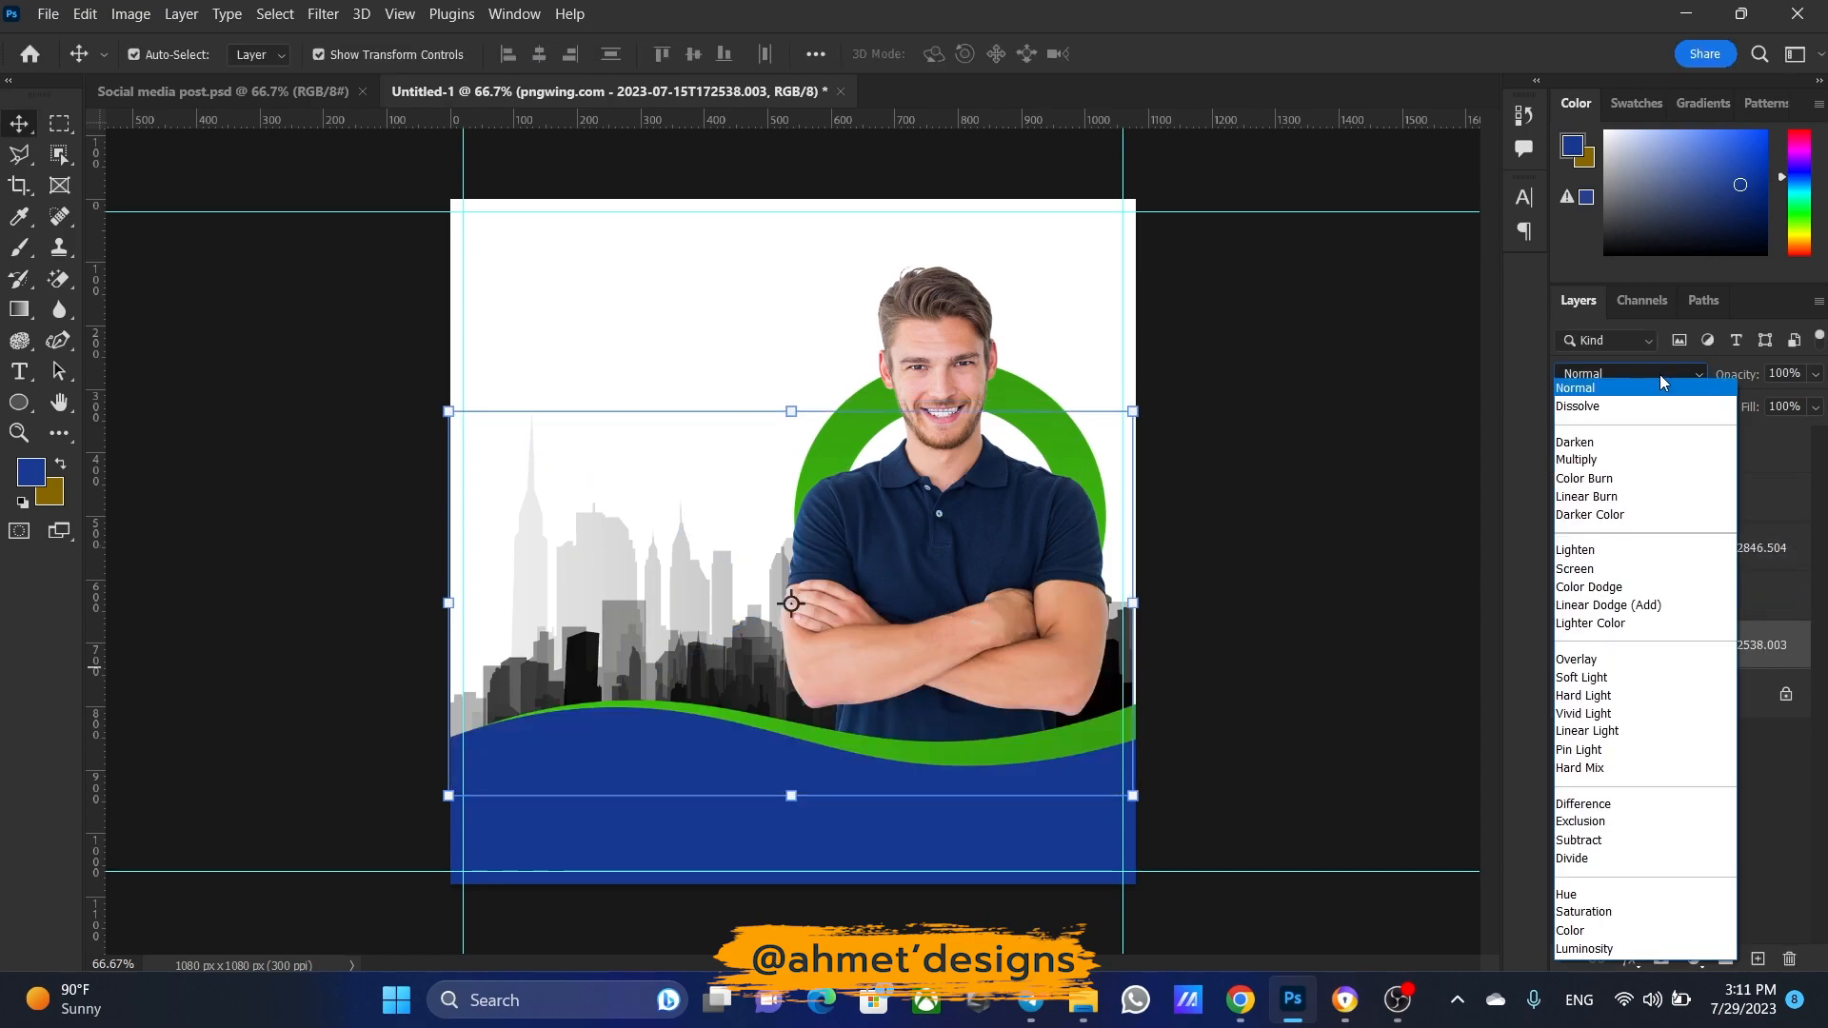
pyautogui.click(1604, 496)
pyautogui.moveTo(1745, 384); pyautogui.dragTo(1661, 411)
pyautogui.moveTo(686, 658); pyautogui.dragTo(692, 657)
pyautogui.moveTo(461, 603); pyautogui.dragTo(454, 609)
pyautogui.press('Return')
pyautogui.click(1337, 645)
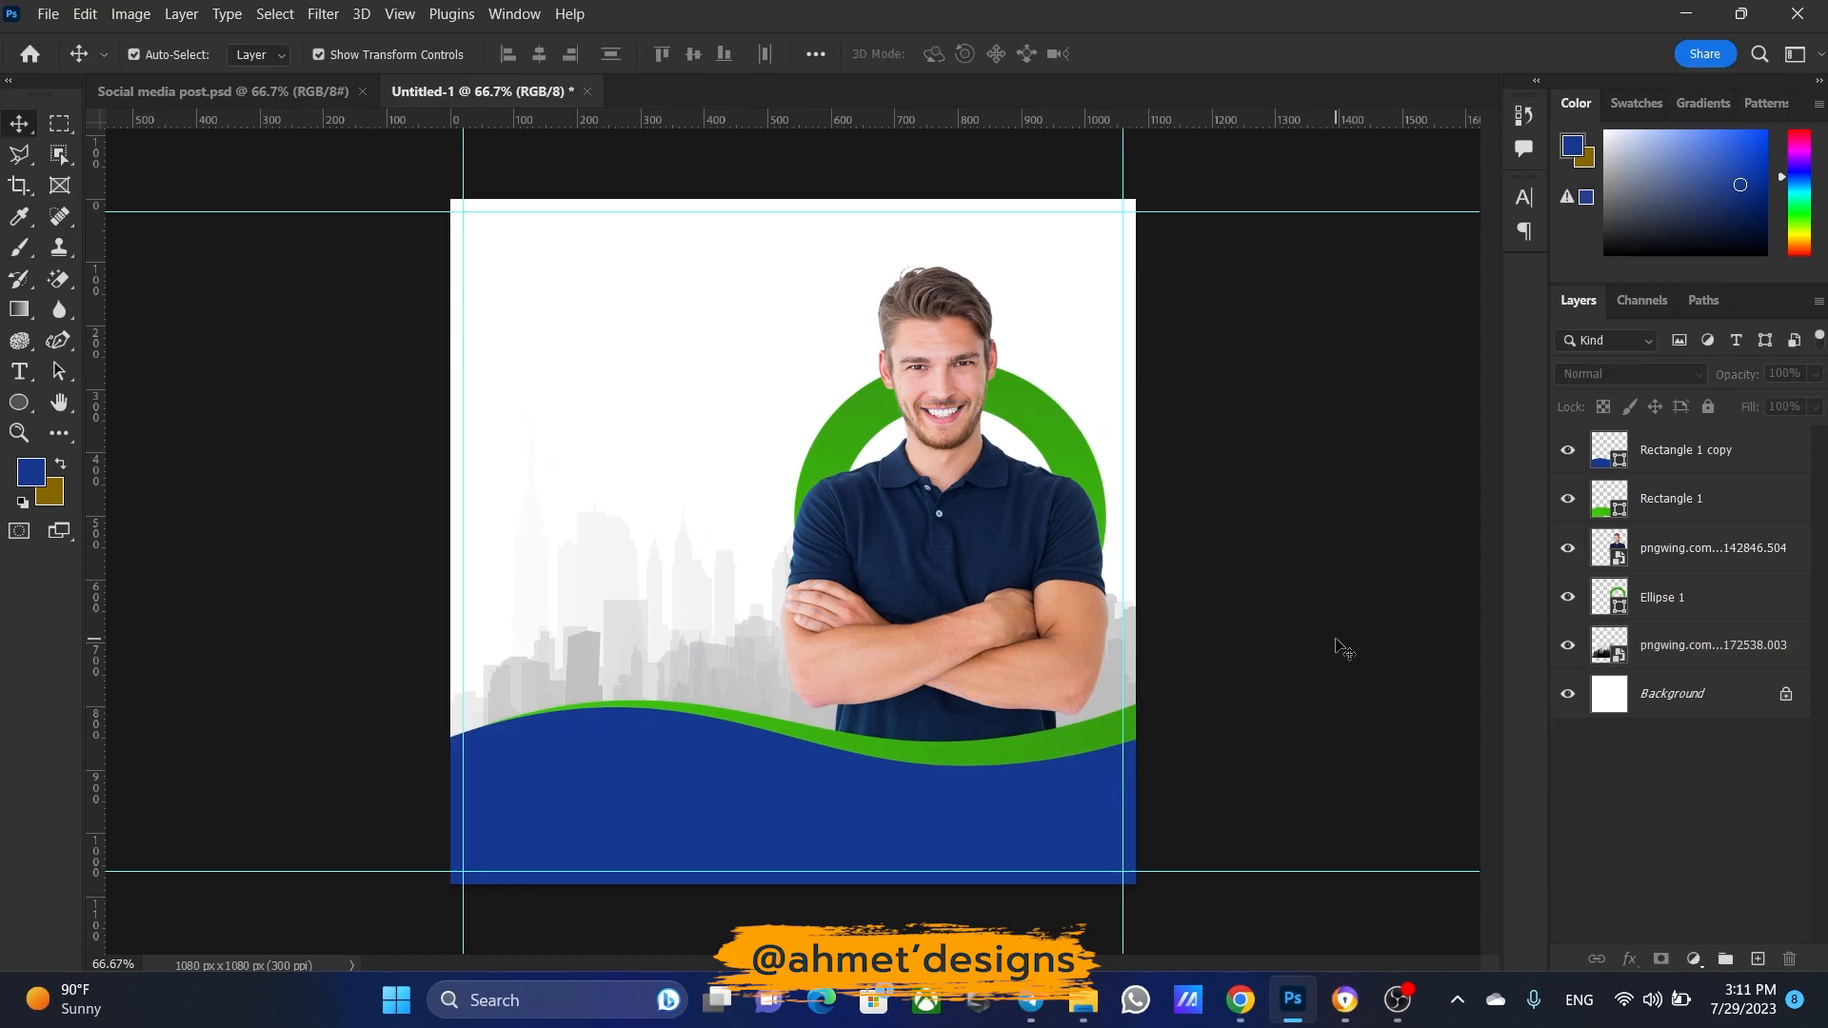
# Compare with the finished post, nudge the man's photo slightly right and move the green ring slightly lower
pyautogui.click(310, 95)
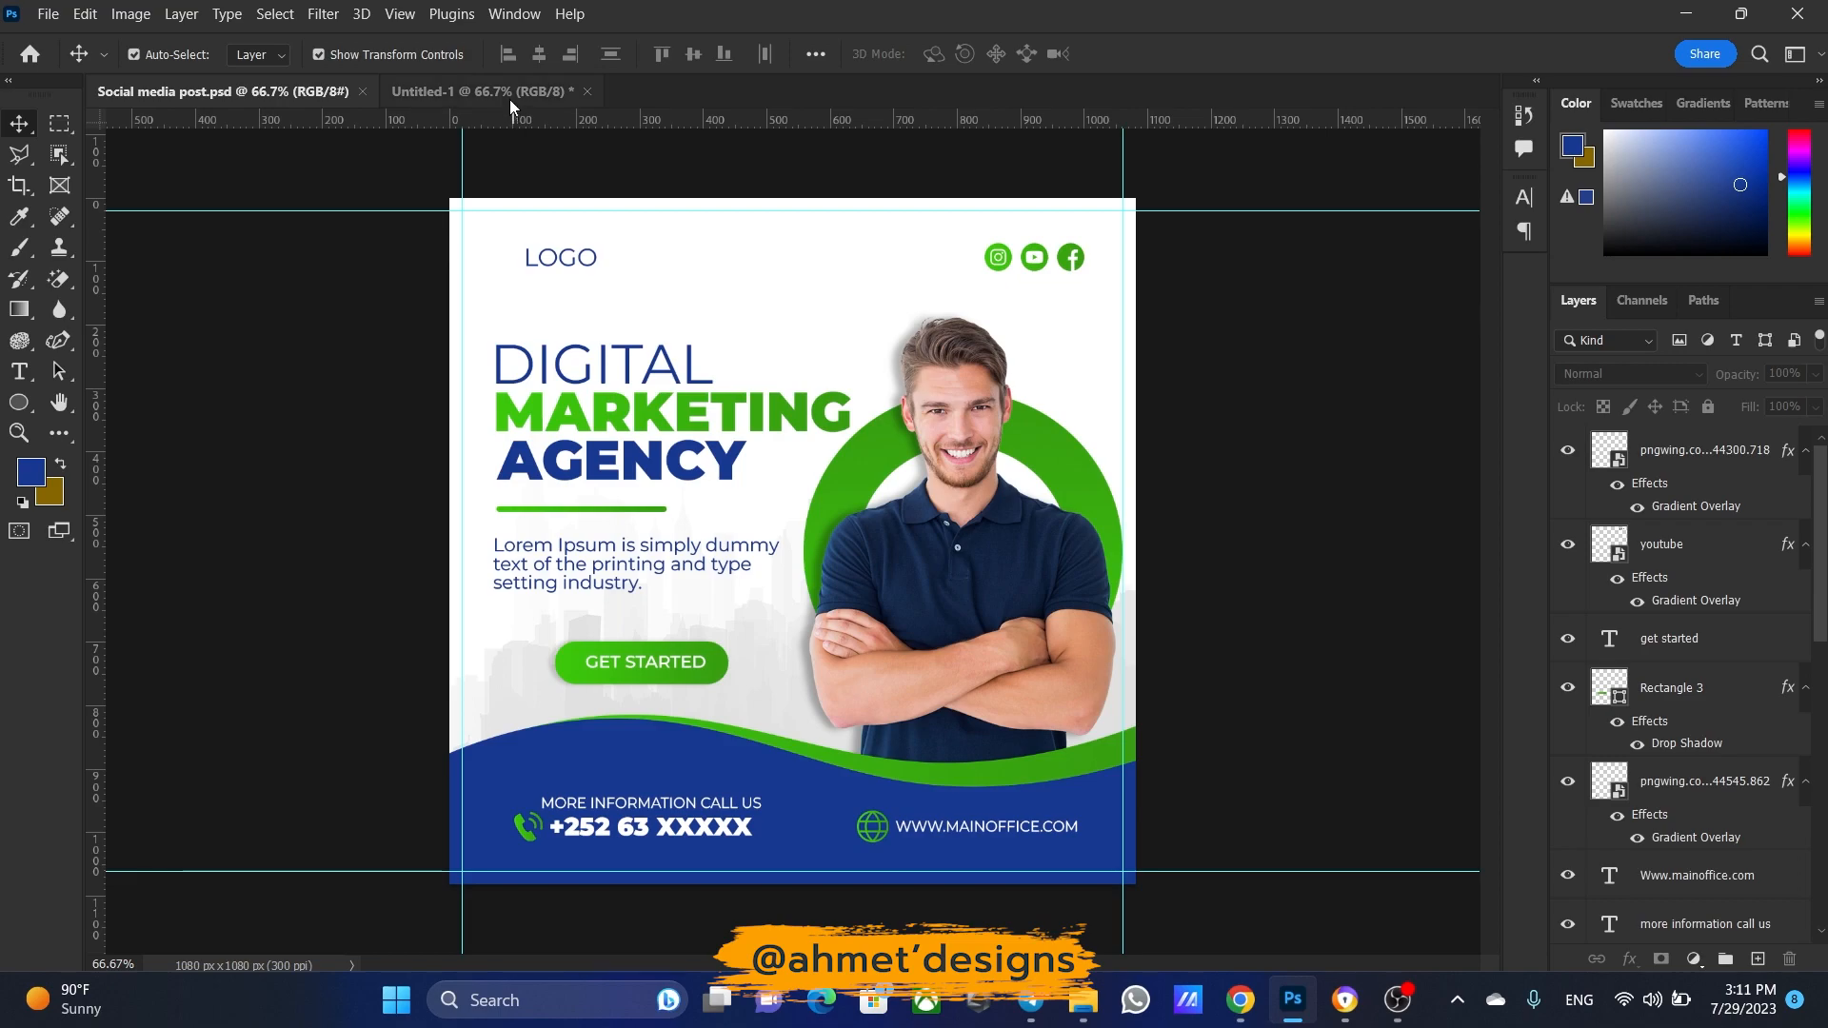
pyautogui.click(533, 91)
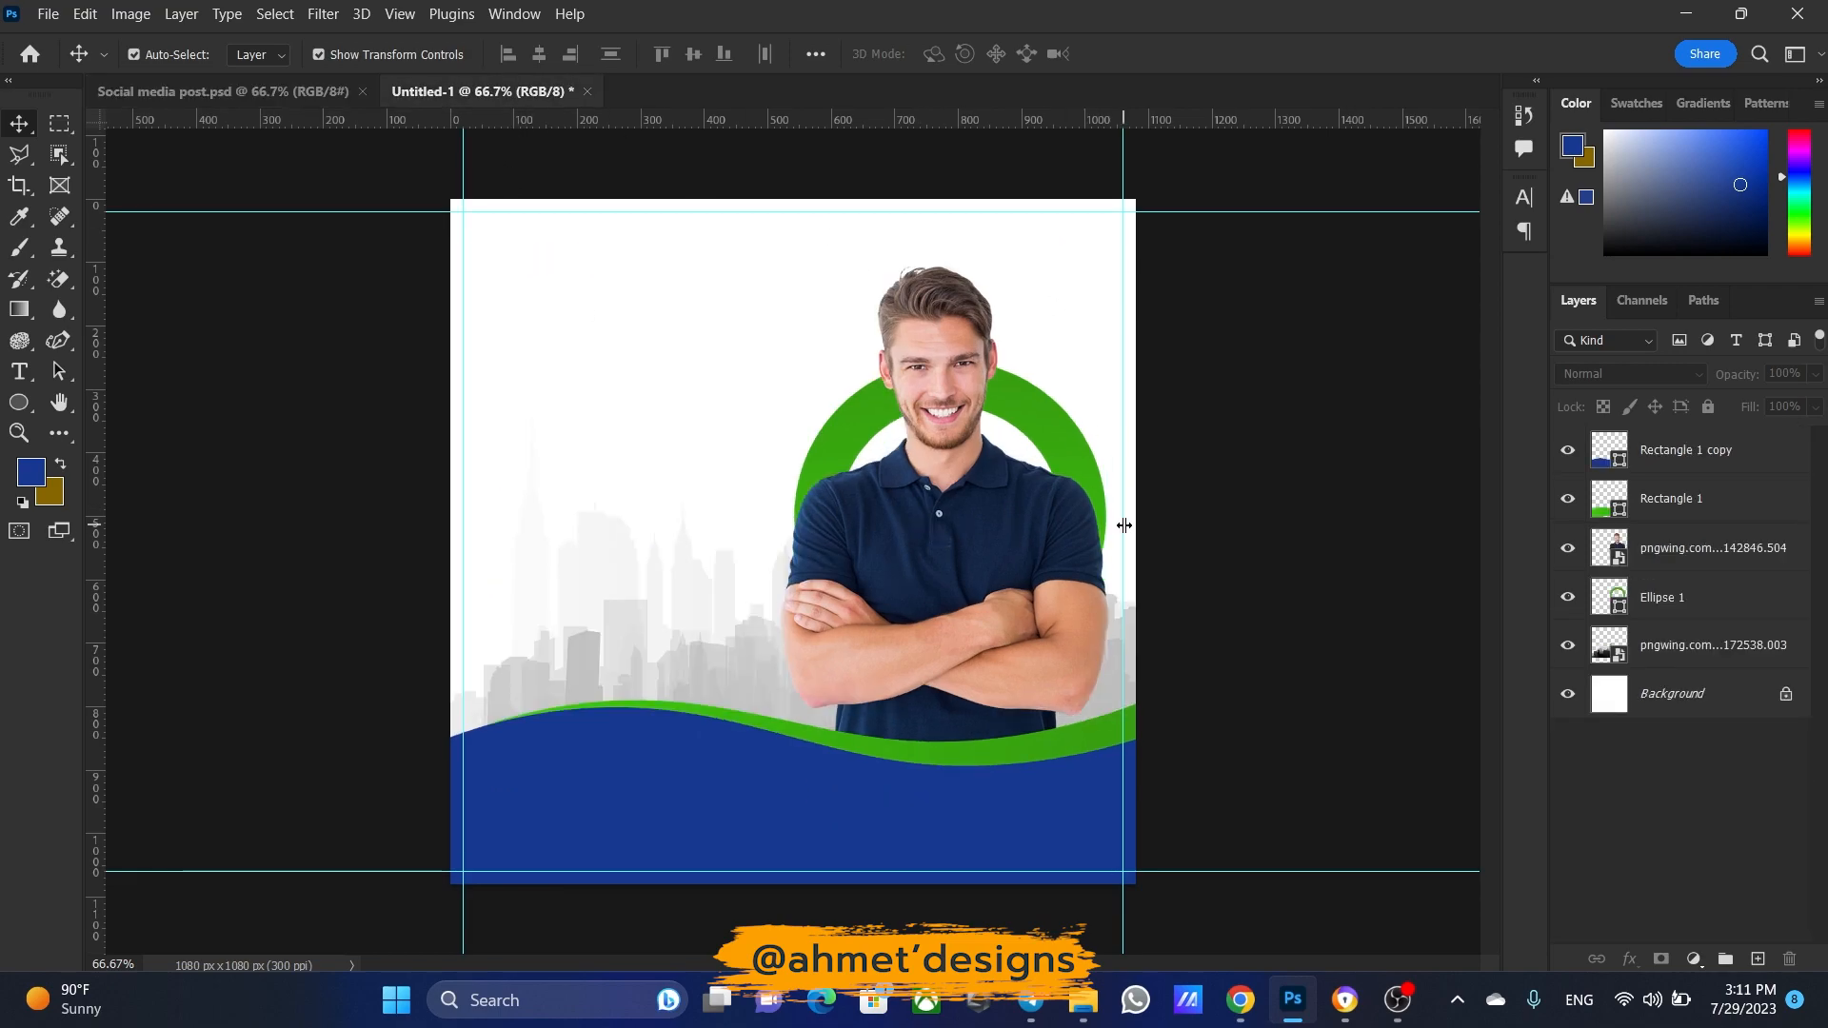
pyautogui.moveTo(1049, 608); pyautogui.dragTo(1074, 609)
pyautogui.moveTo(1065, 427); pyautogui.dragTo(1066, 446)
pyautogui.click(1183, 523)
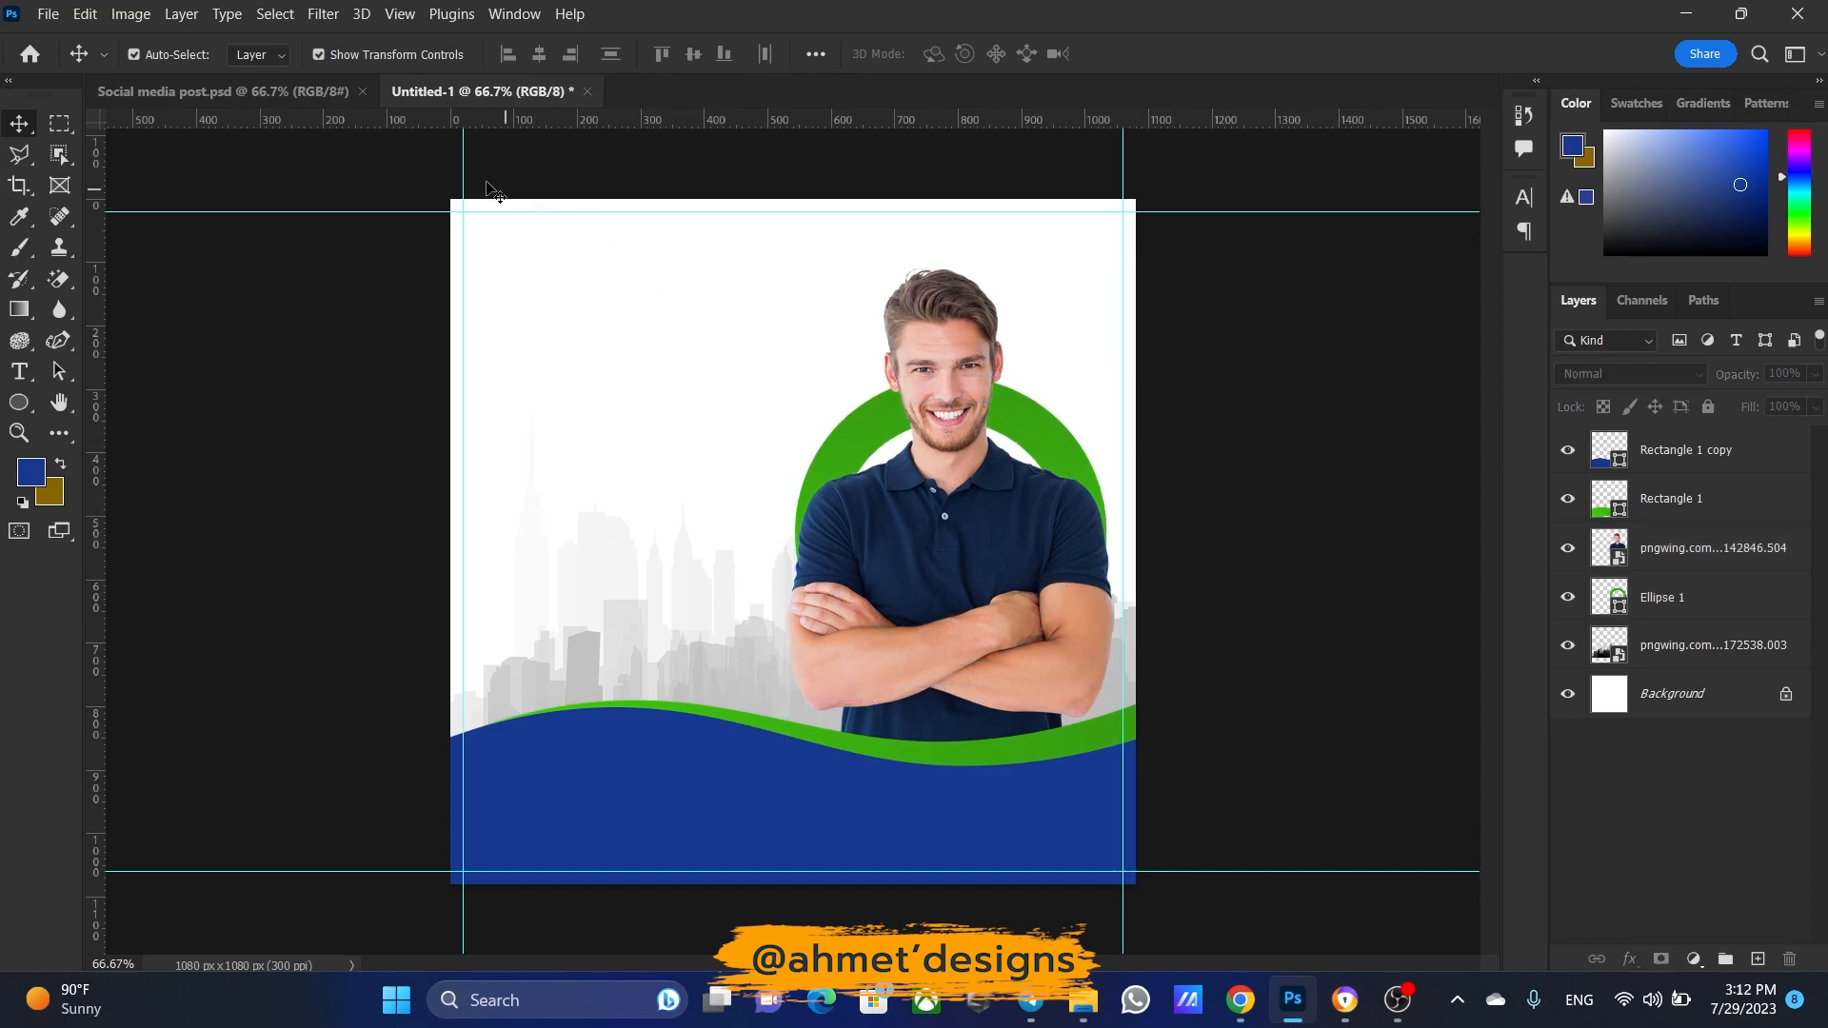
# Check the finished post's headline and set the Type tool's font to Montserrat in Untitled-1
pyautogui.click(266, 92)
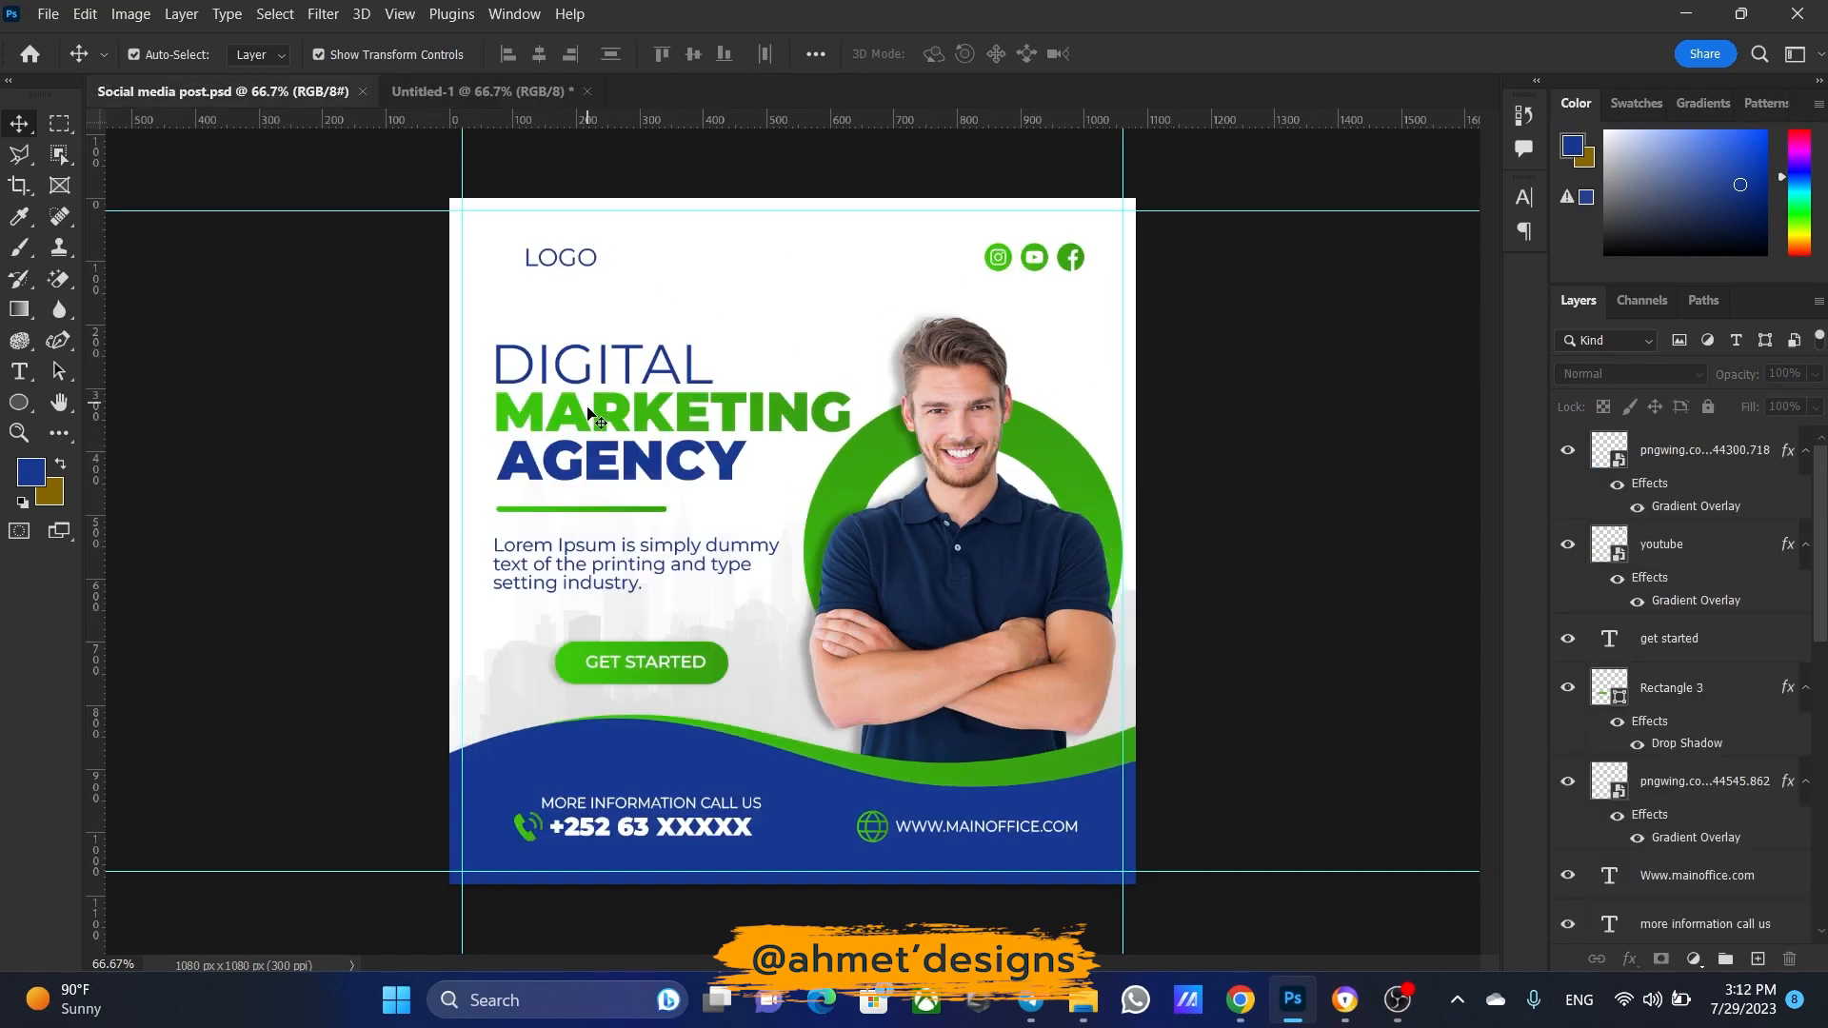
pyautogui.click(404, 91)
pyautogui.click(19, 371)
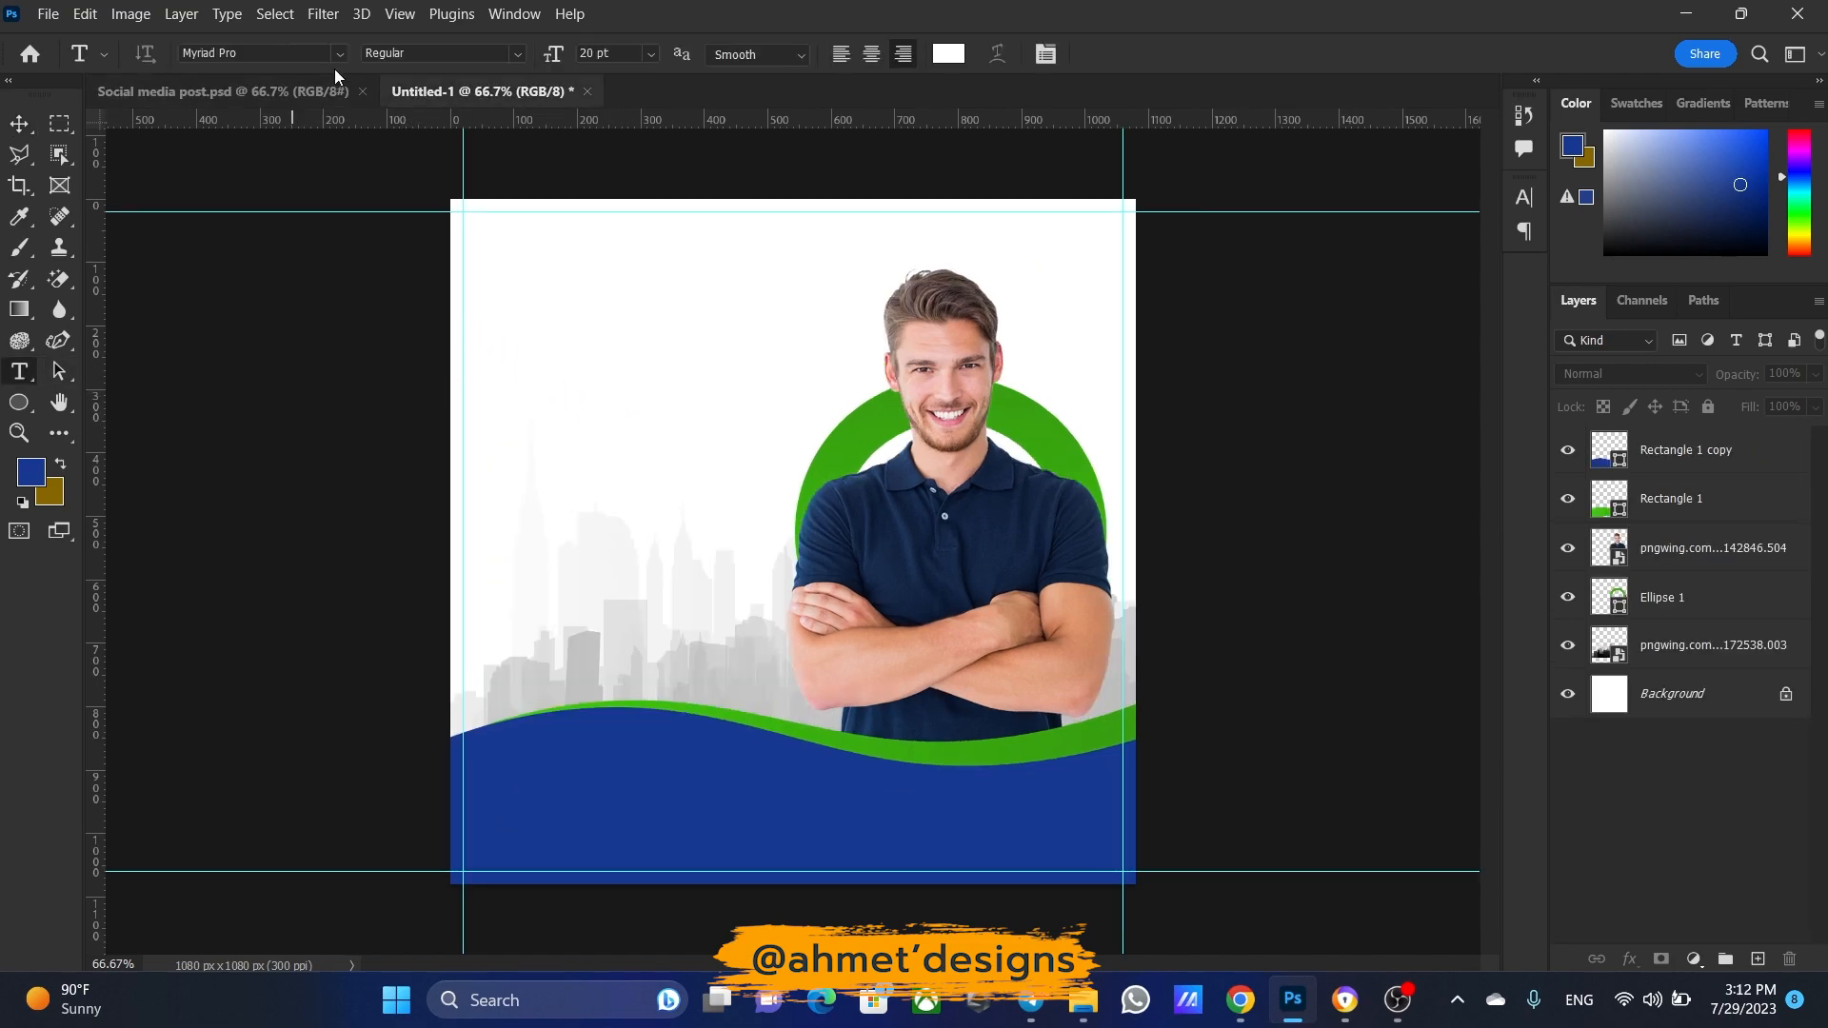
pyautogui.click(340, 54)
pyautogui.scroll(2, 312, 181)
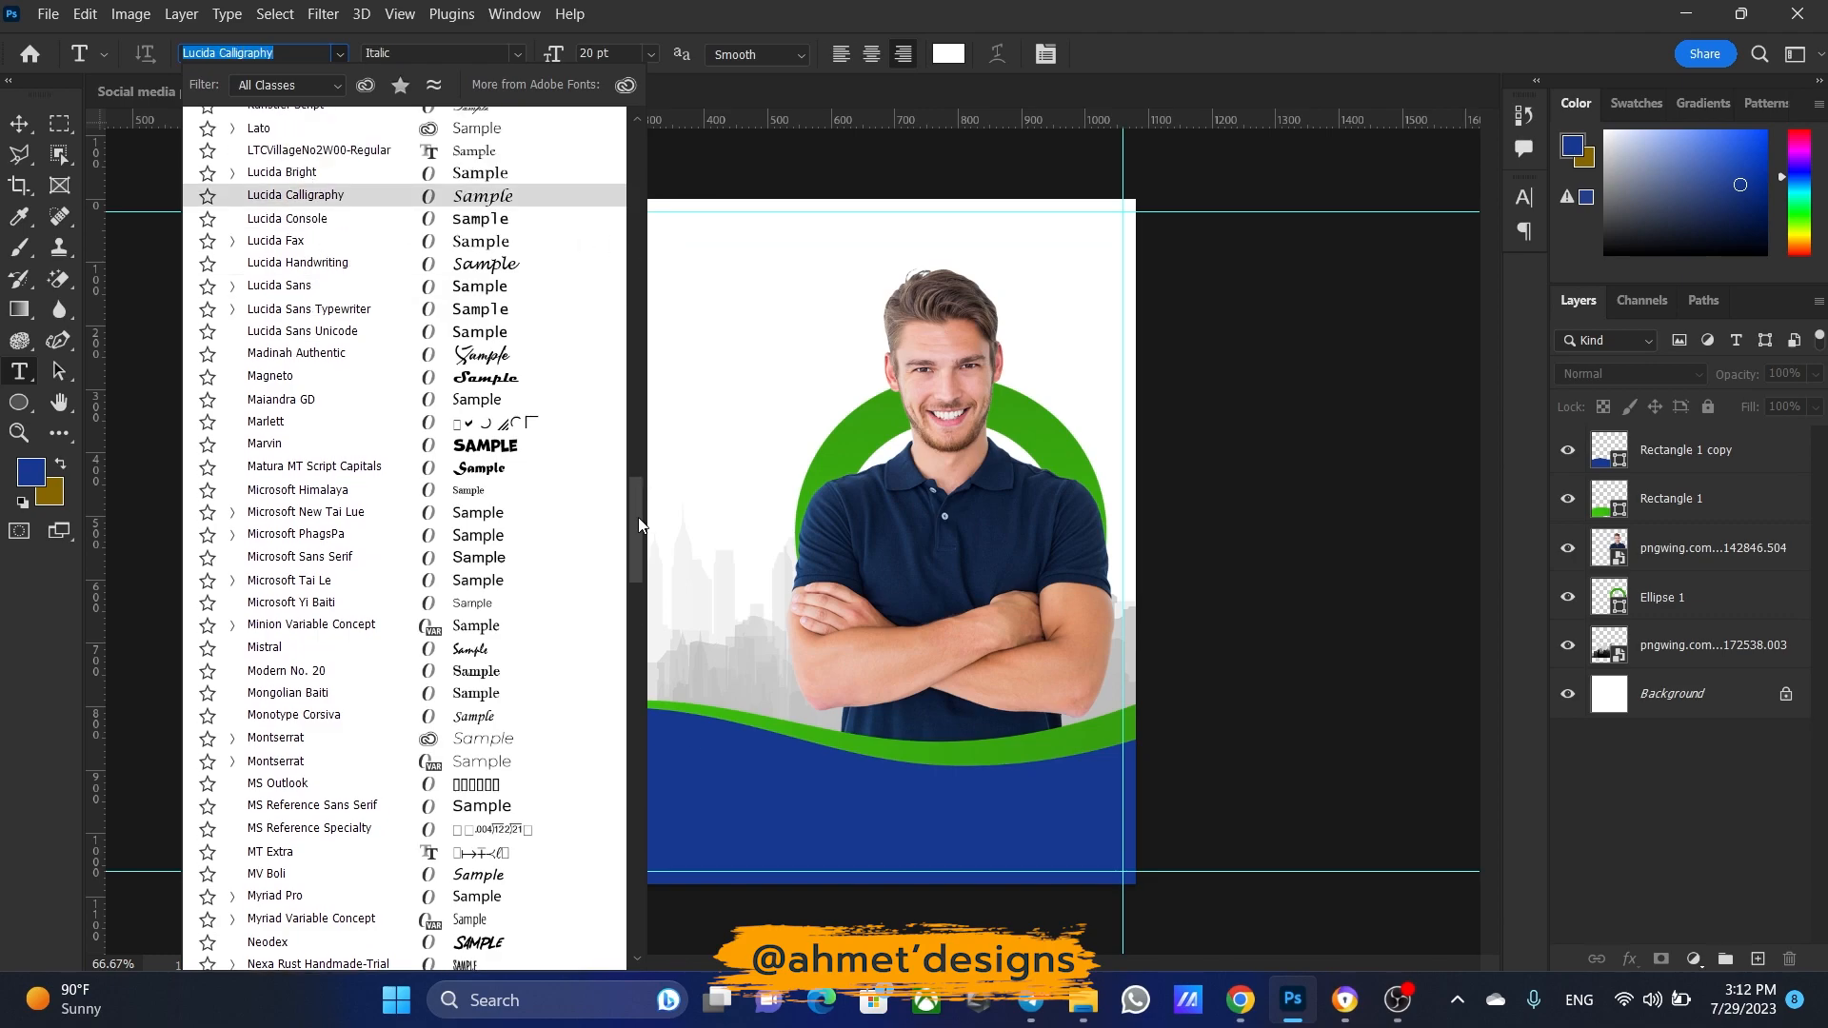
pyautogui.scroll(-9, 640, 524)
pyautogui.click(362, 127)
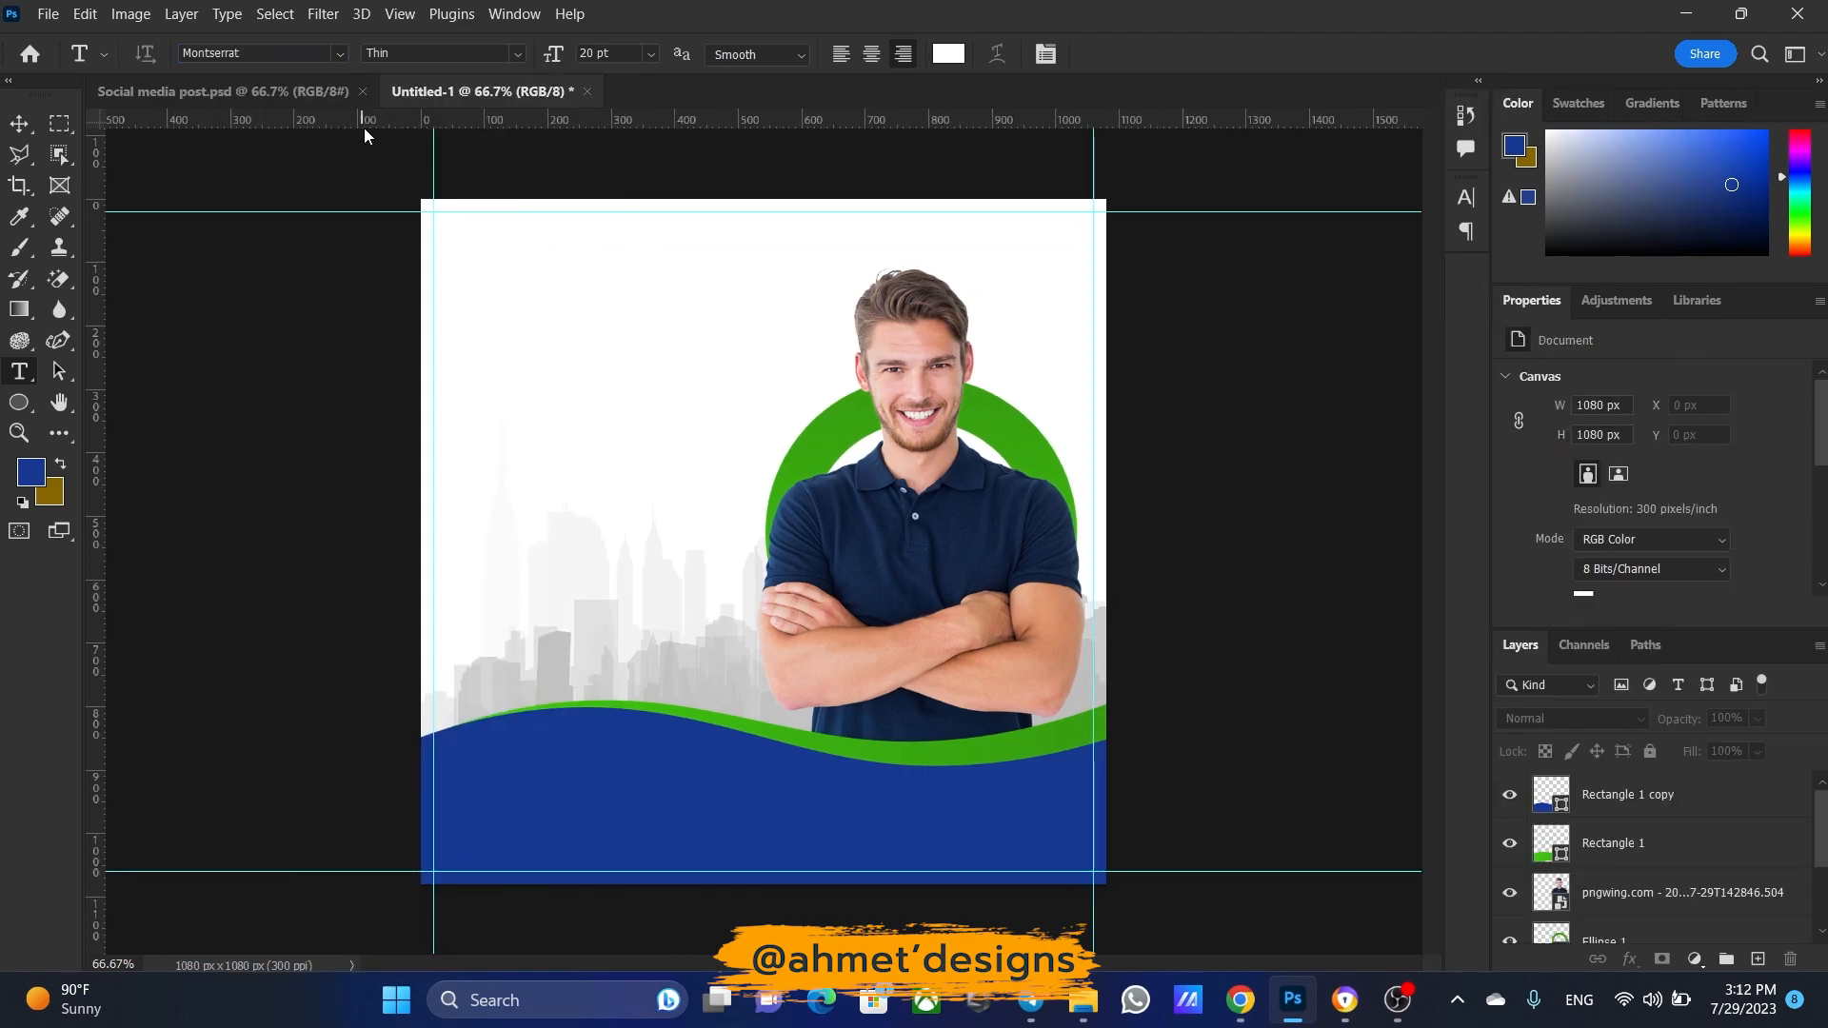
# Add the headline word DIGITAL in the blank area beside the man's head and color it the wave's blue, #183891
pyautogui.click(511, 371)
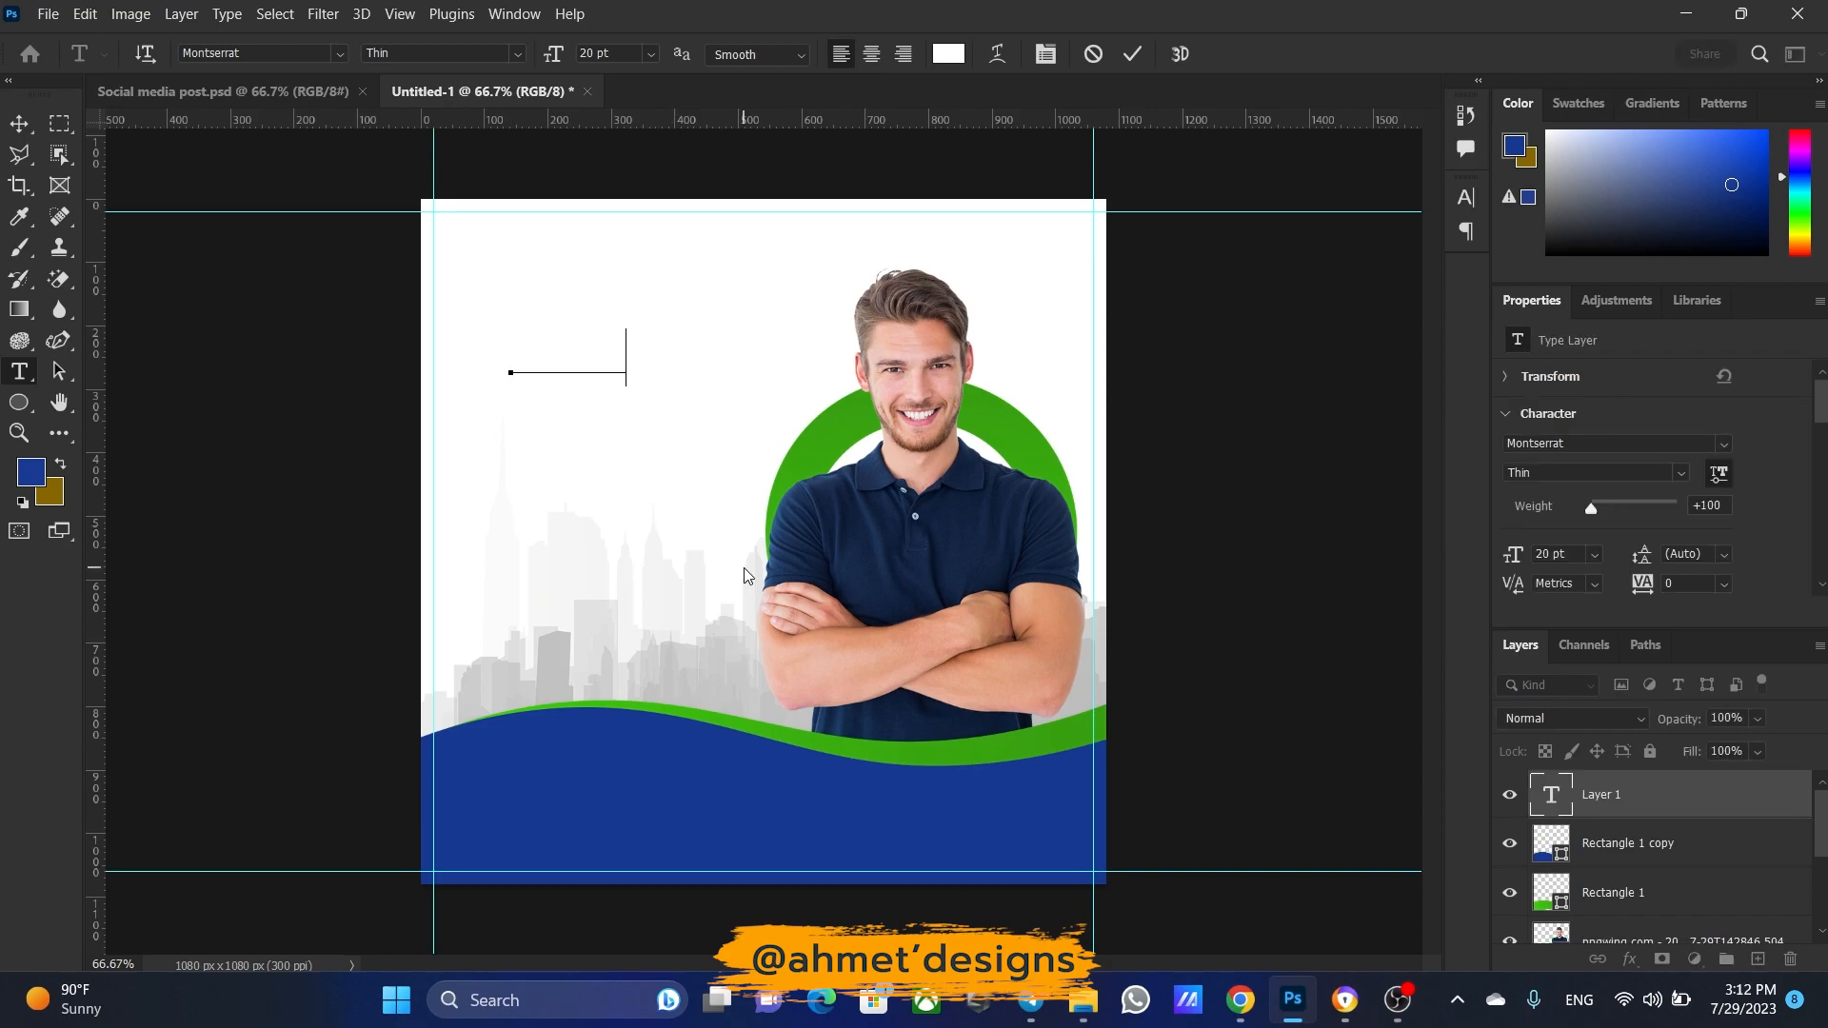
pyautogui.hotkey('ctrl', 'a')
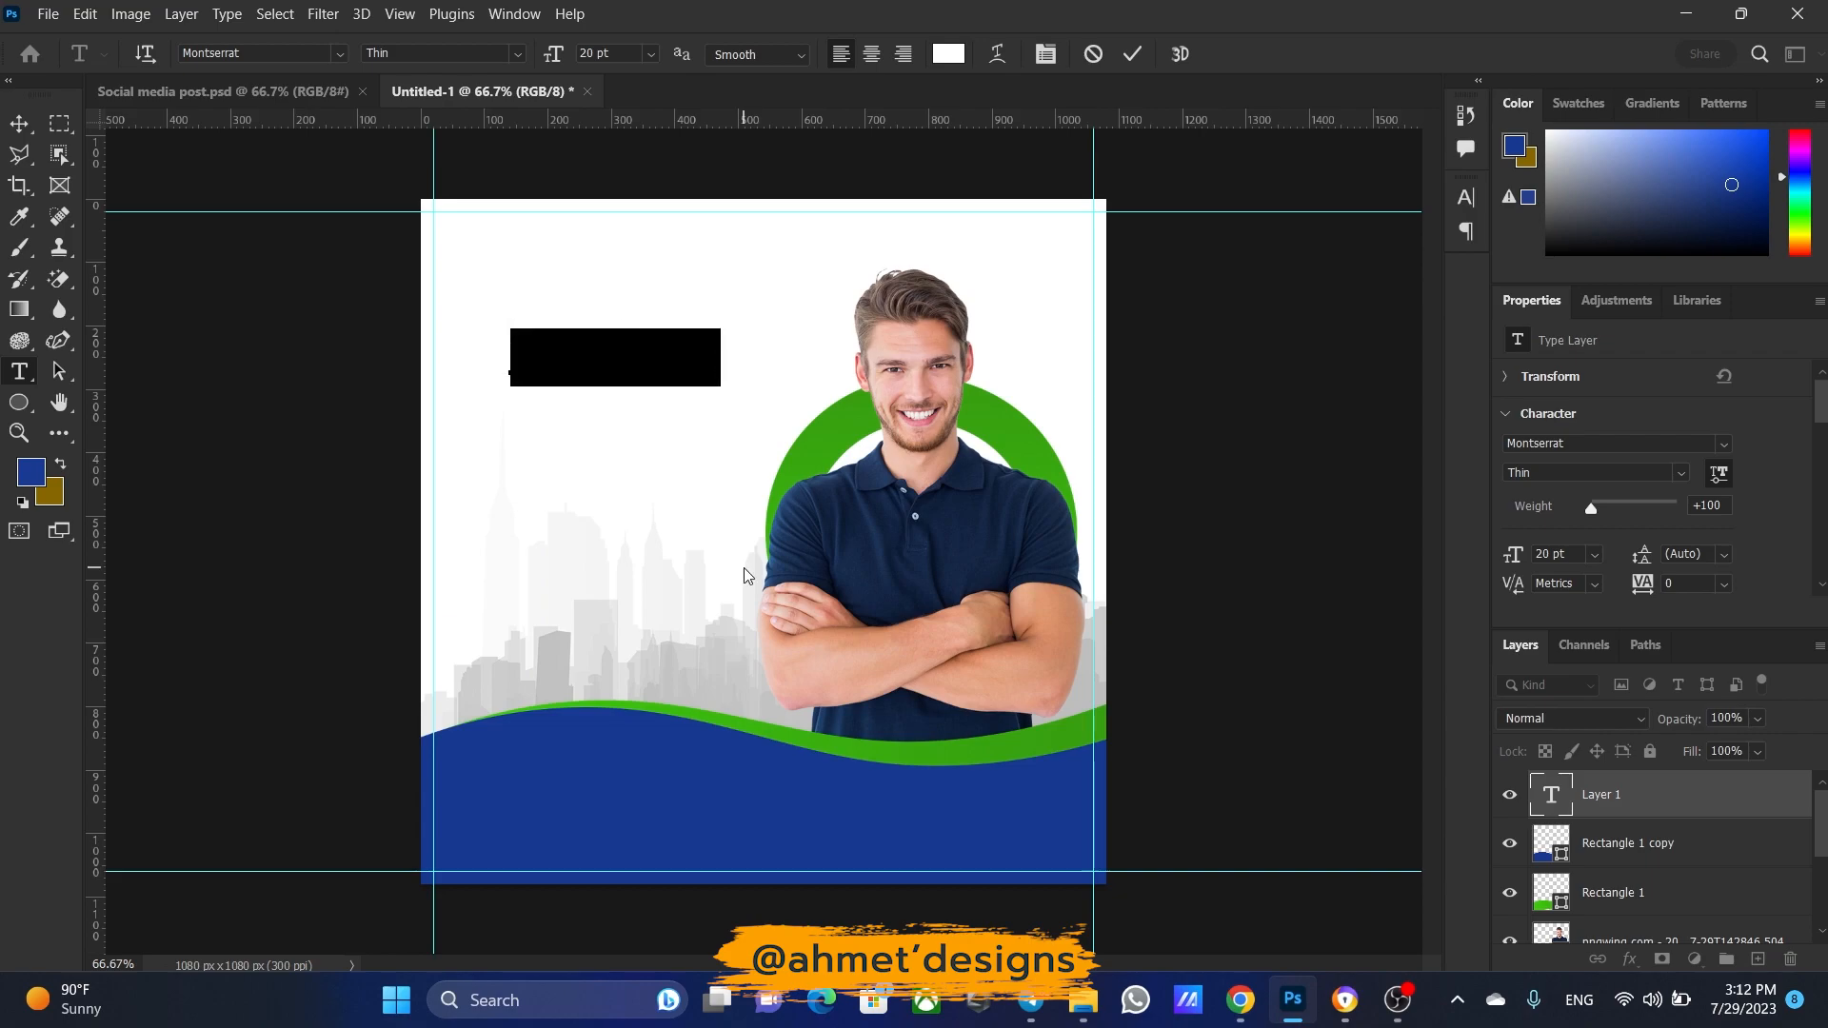
pyautogui.click(948, 54)
pyautogui.click(628, 805)
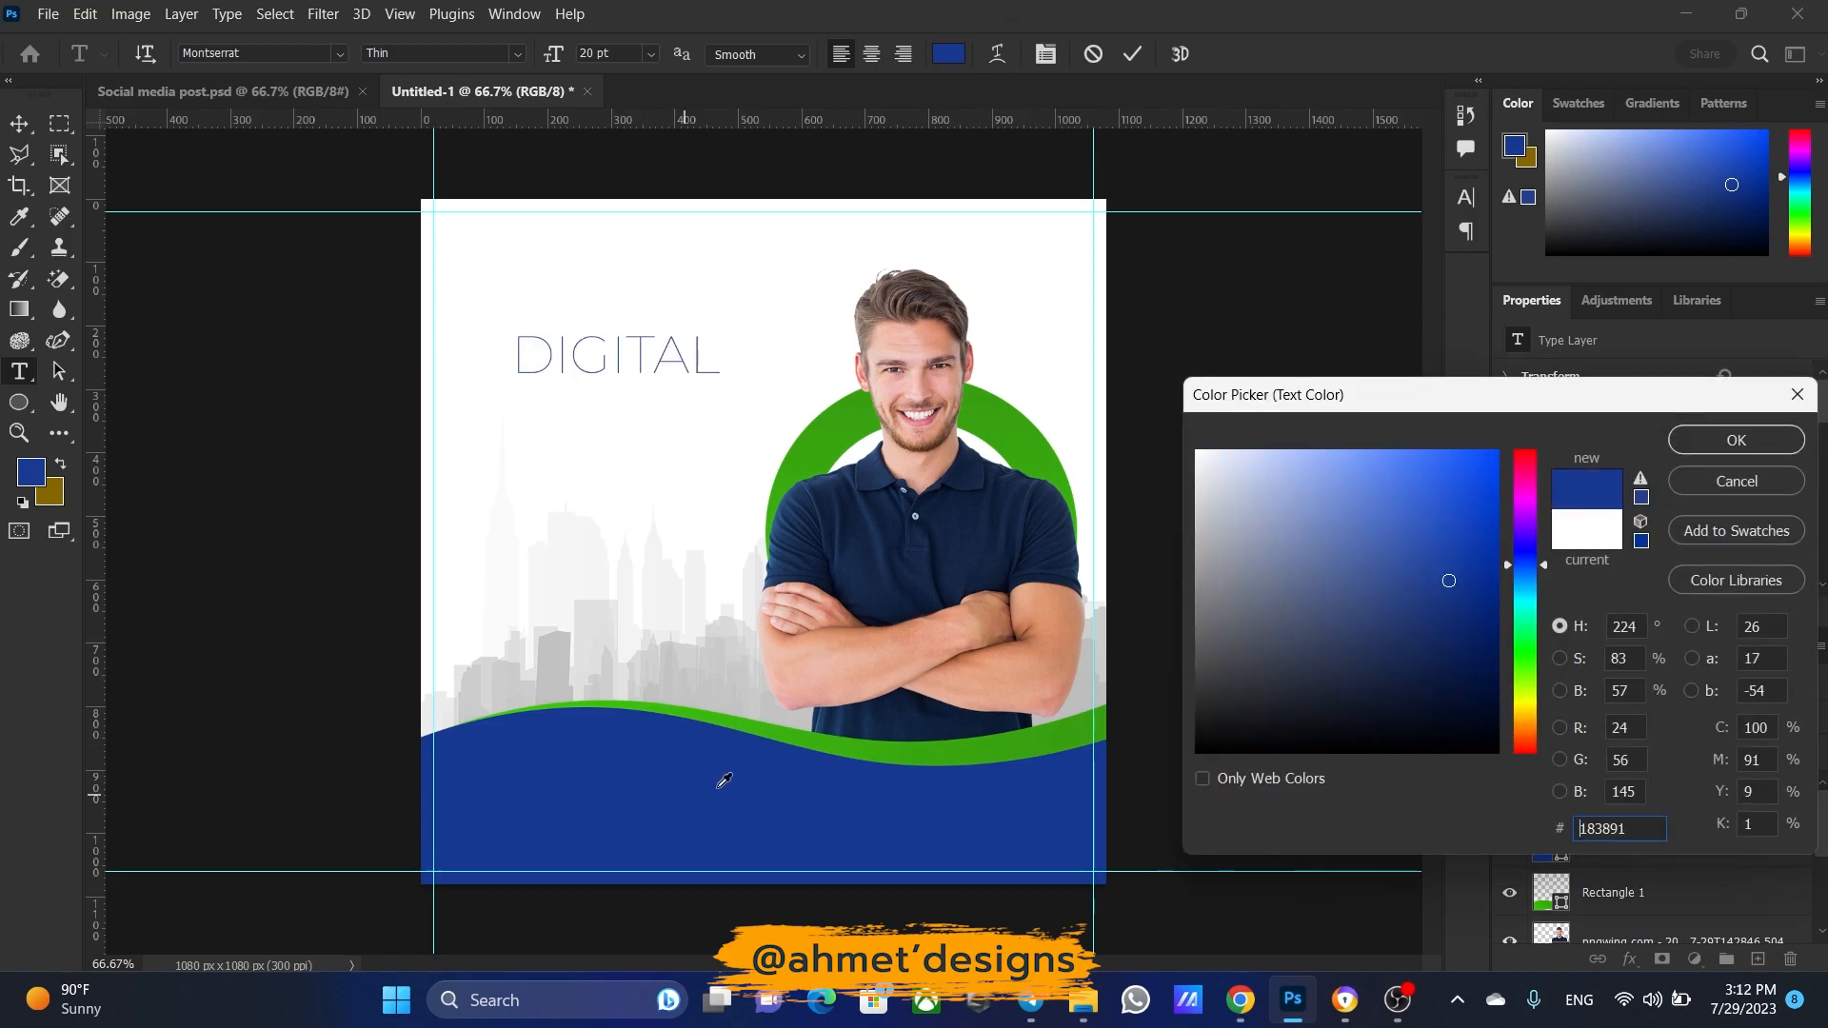
pyautogui.click(1711, 475)
# Set the DIGITAL headline's font style to Regular
pyautogui.click(518, 54)
pyautogui.click(442, 130)
pyautogui.click(19, 122)
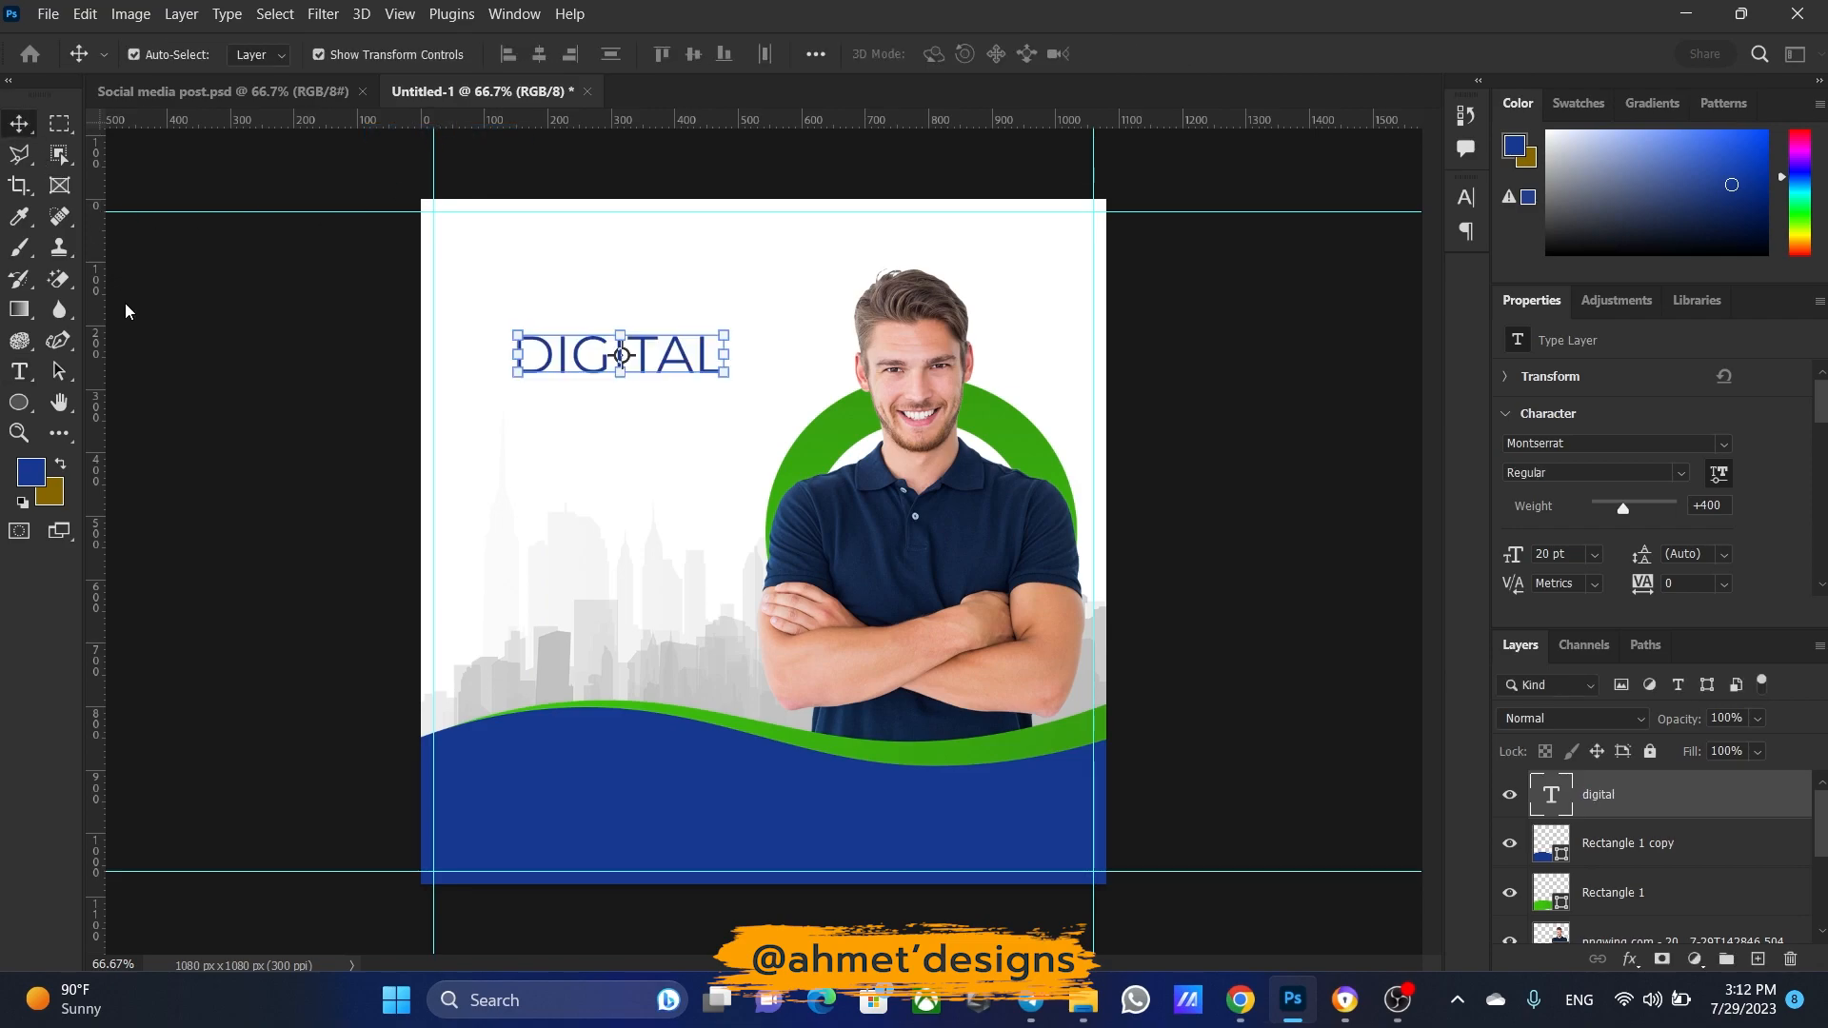
# Duplicate the DIGITAL headline word directly below itself and change the copy's text to MARKETING
pyautogui.moveTo(665, 355); pyautogui.dragTo(637, 411)
pyautogui.doubleClick(691, 417)
pyautogui.write('dig')
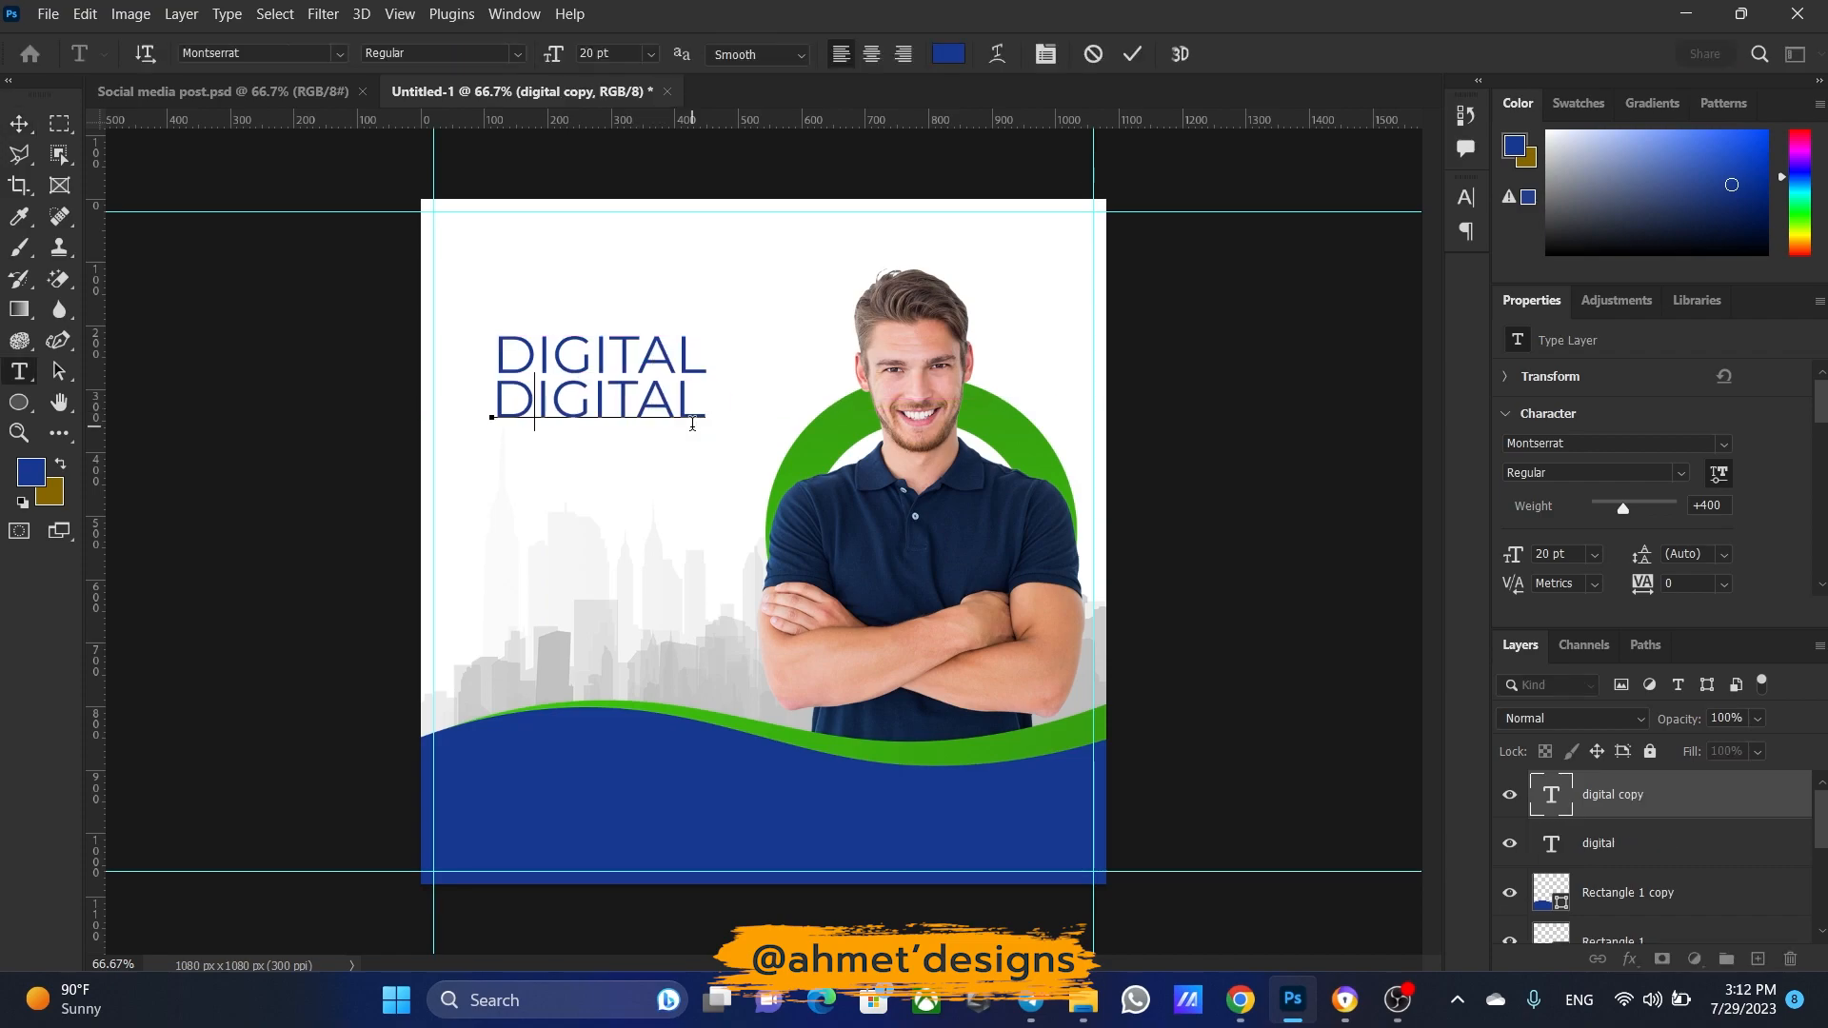
pyautogui.press('BackSpace')
pyautogui.press('BackSpace')
pyautogui.press('BackSpace')
pyautogui.write('marketin')
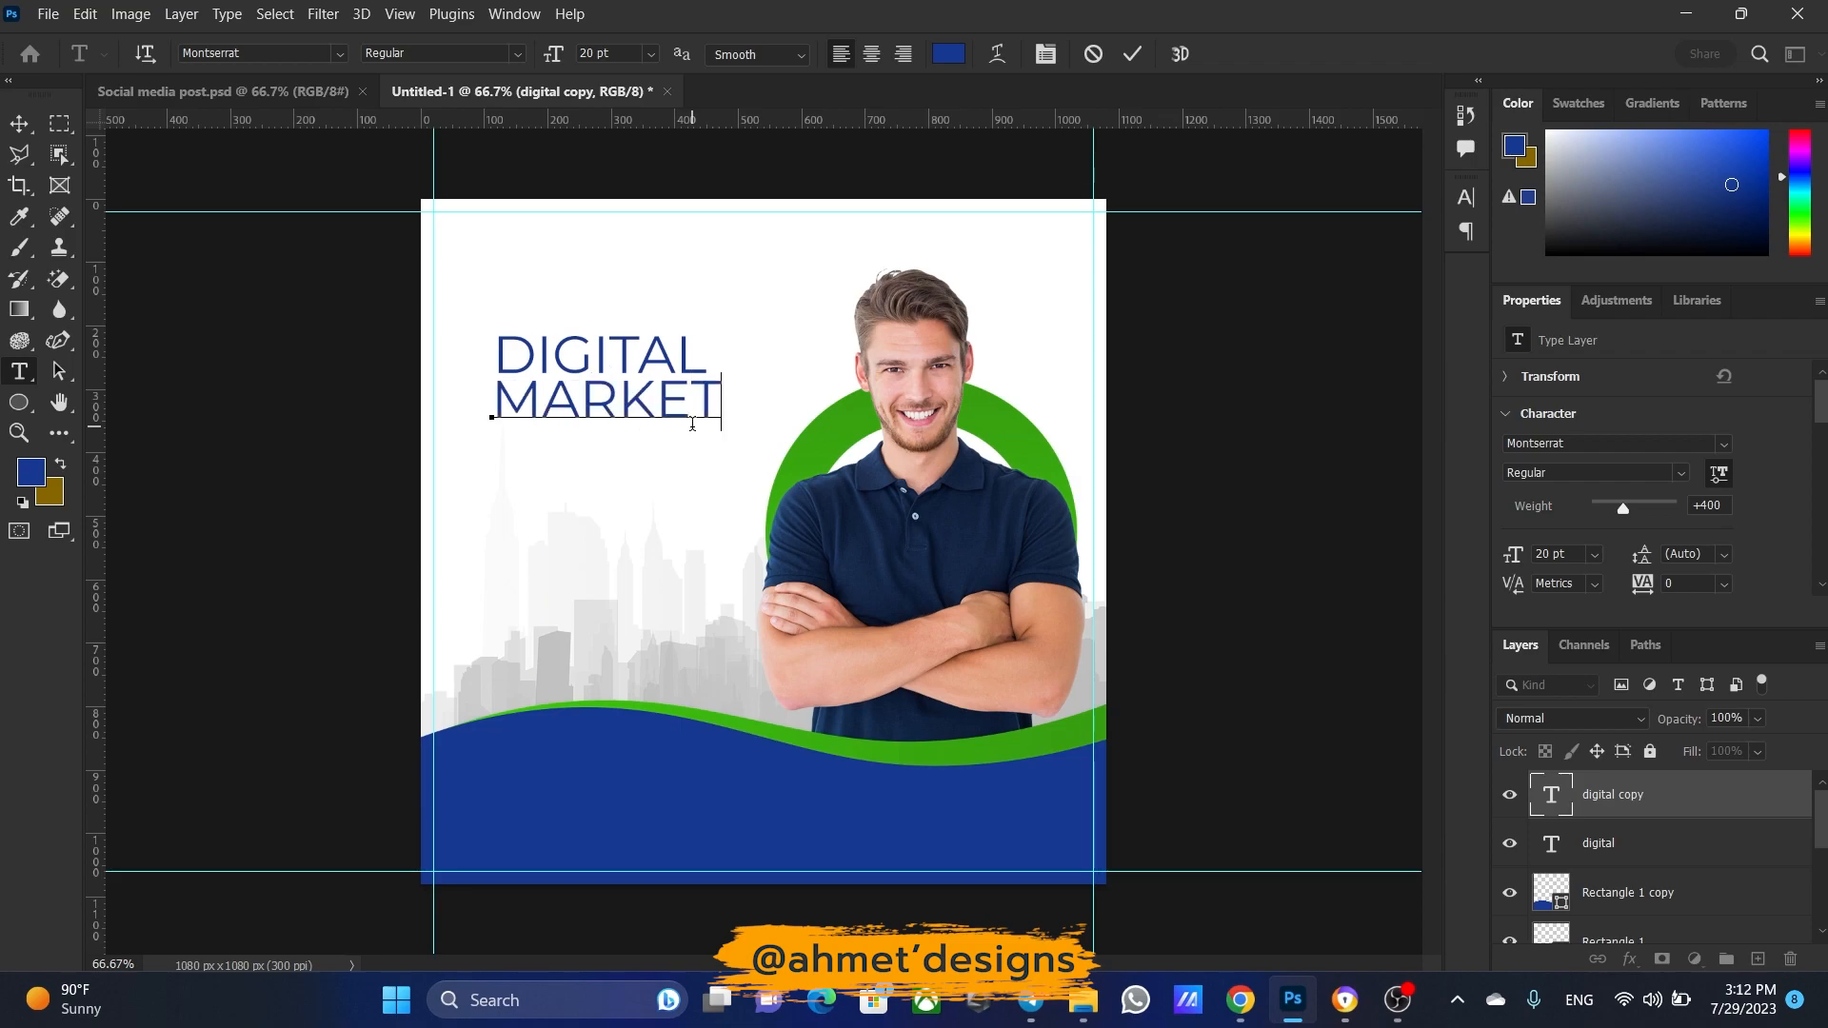
pyautogui.write('g')
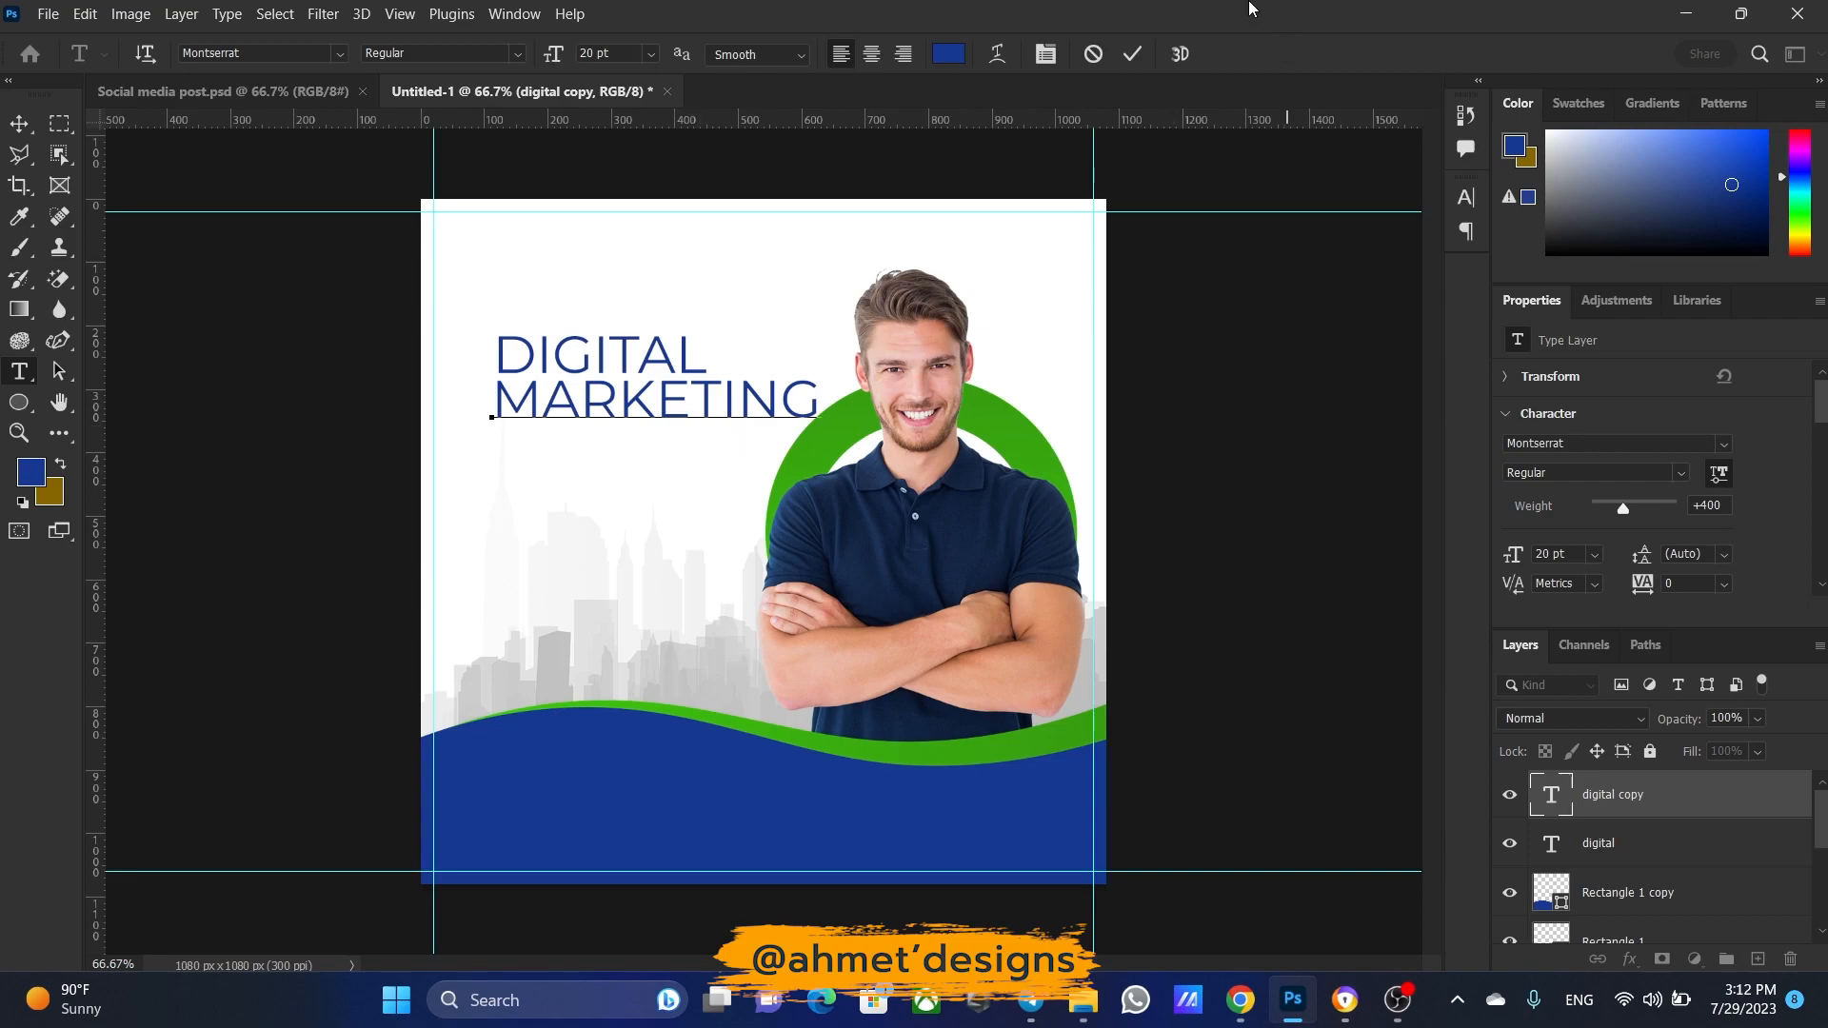
pyautogui.hotkey('ctrl', 'Return')
# Duplicate the MARKETING word directly below itself and change the copy's text to AGENCY
pyautogui.press('v')
pyautogui.moveTo(633, 407); pyautogui.dragTo(634, 448)
pyautogui.press('t')
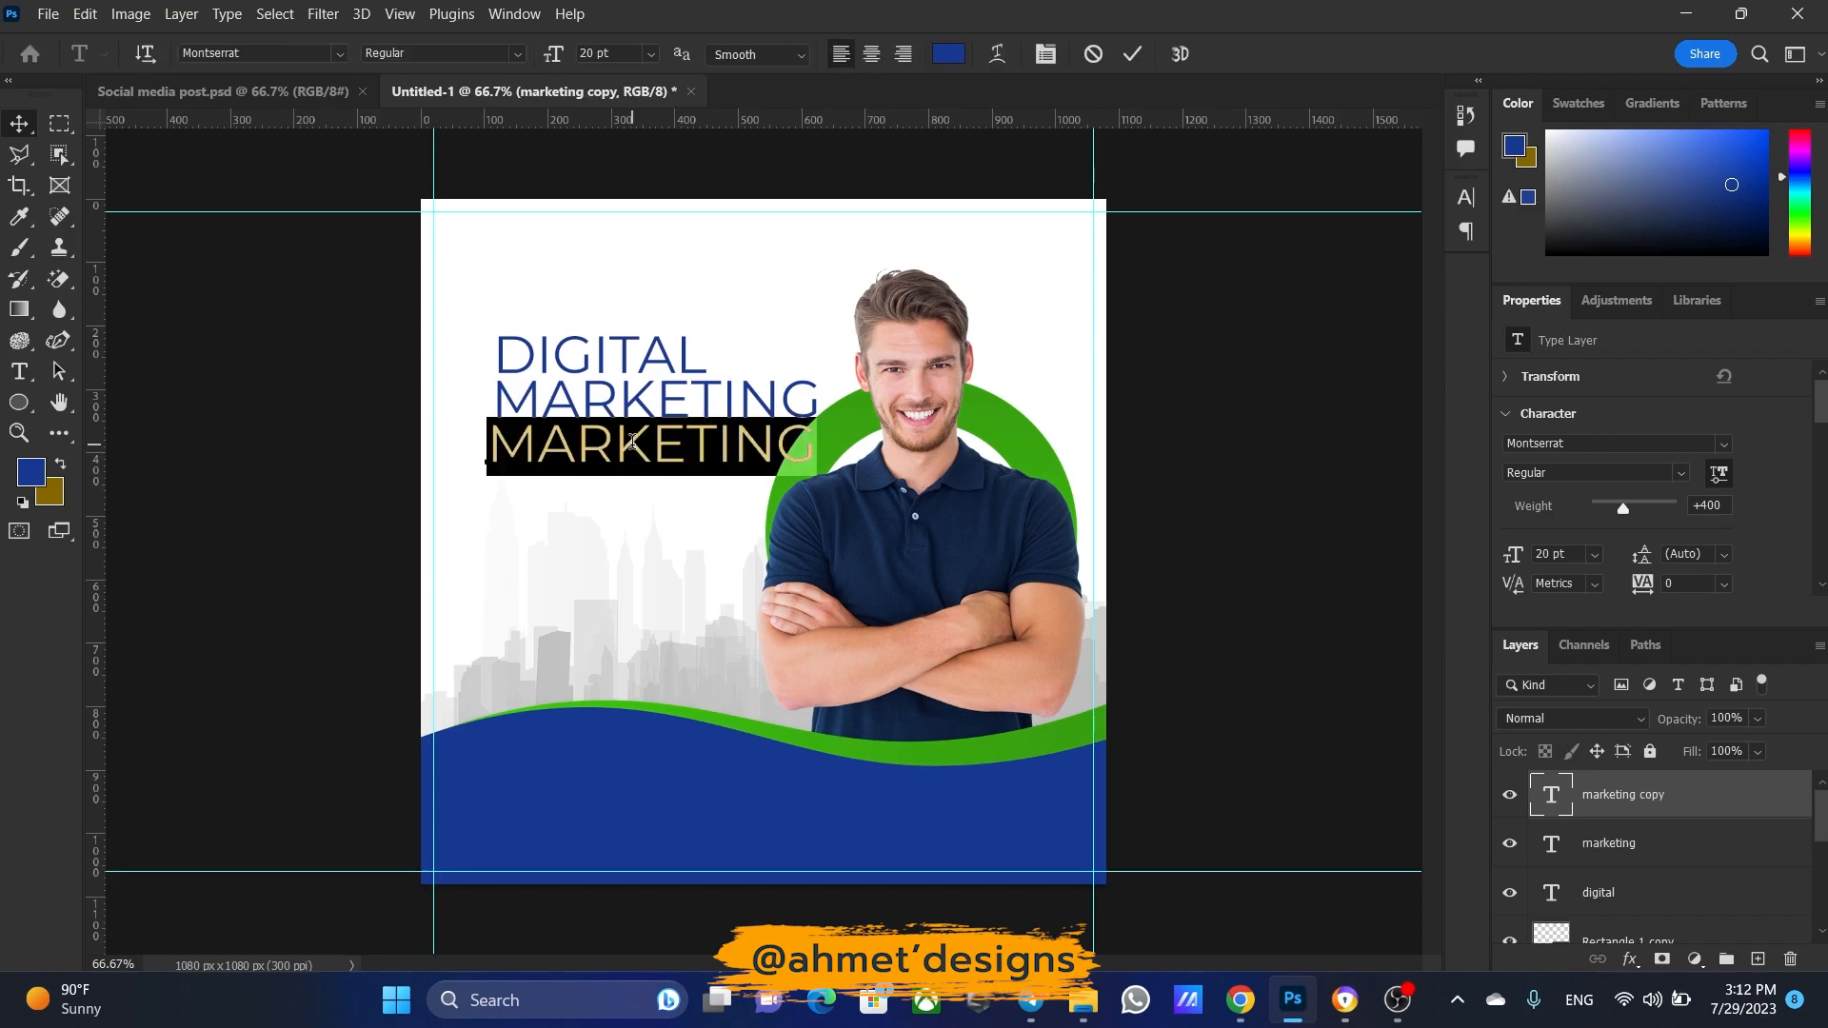
pyautogui.doubleClick(636, 447)
pyautogui.write('AGENCY')
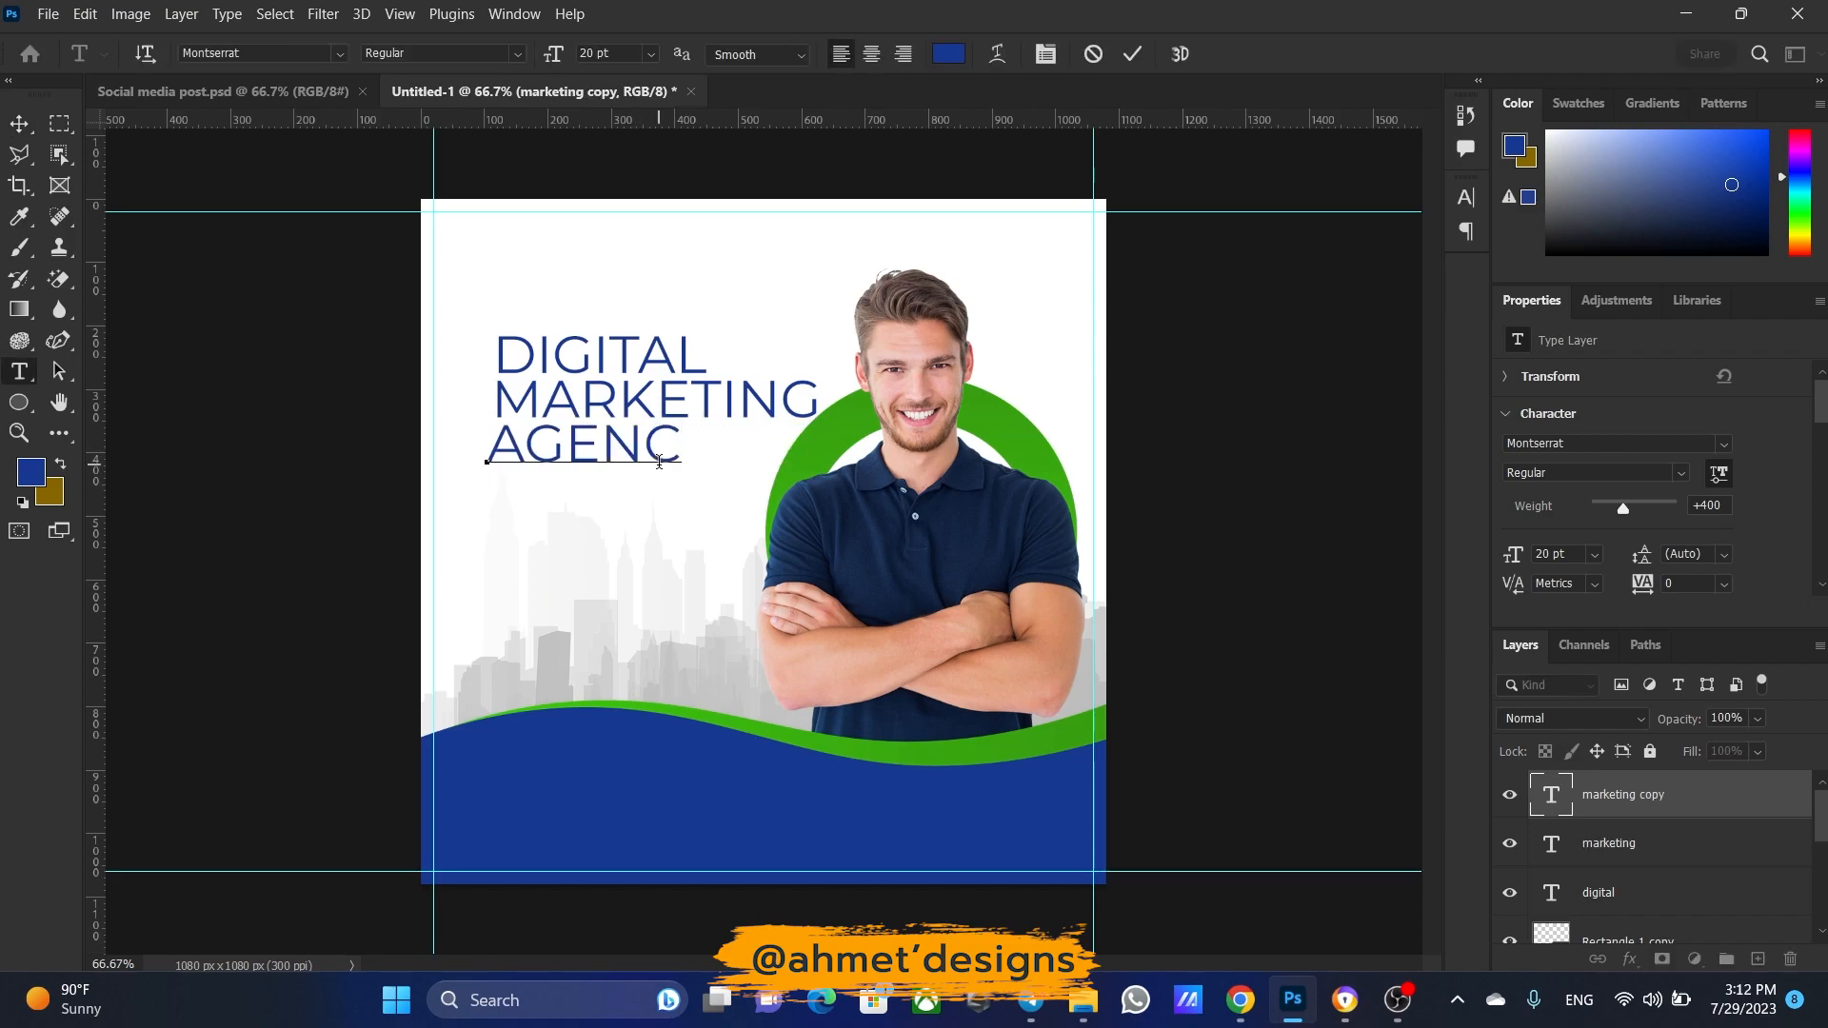
pyautogui.hotkey('ctrl', 'a')
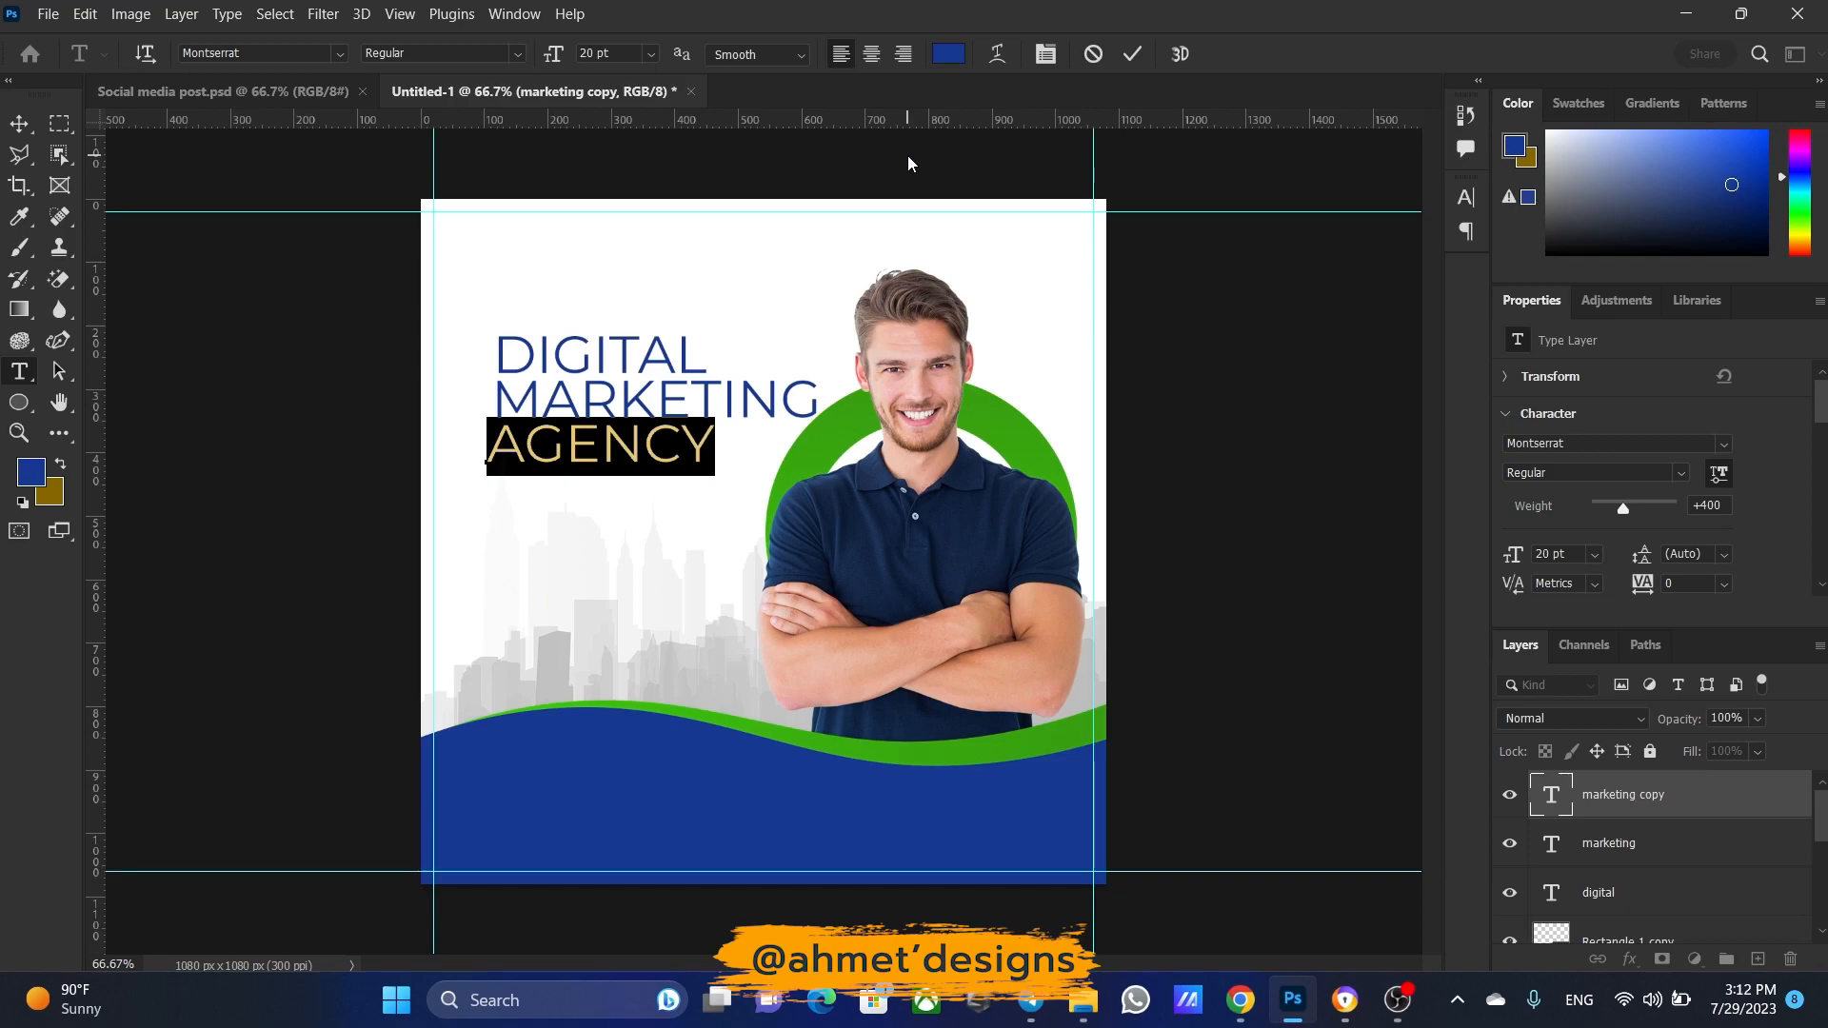
pyautogui.click(1130, 55)
pyautogui.press('v')
# Check the finished post, shift the three headline words together slightly left and down in Untitled-1, and align their left edges
pyautogui.click(286, 92)
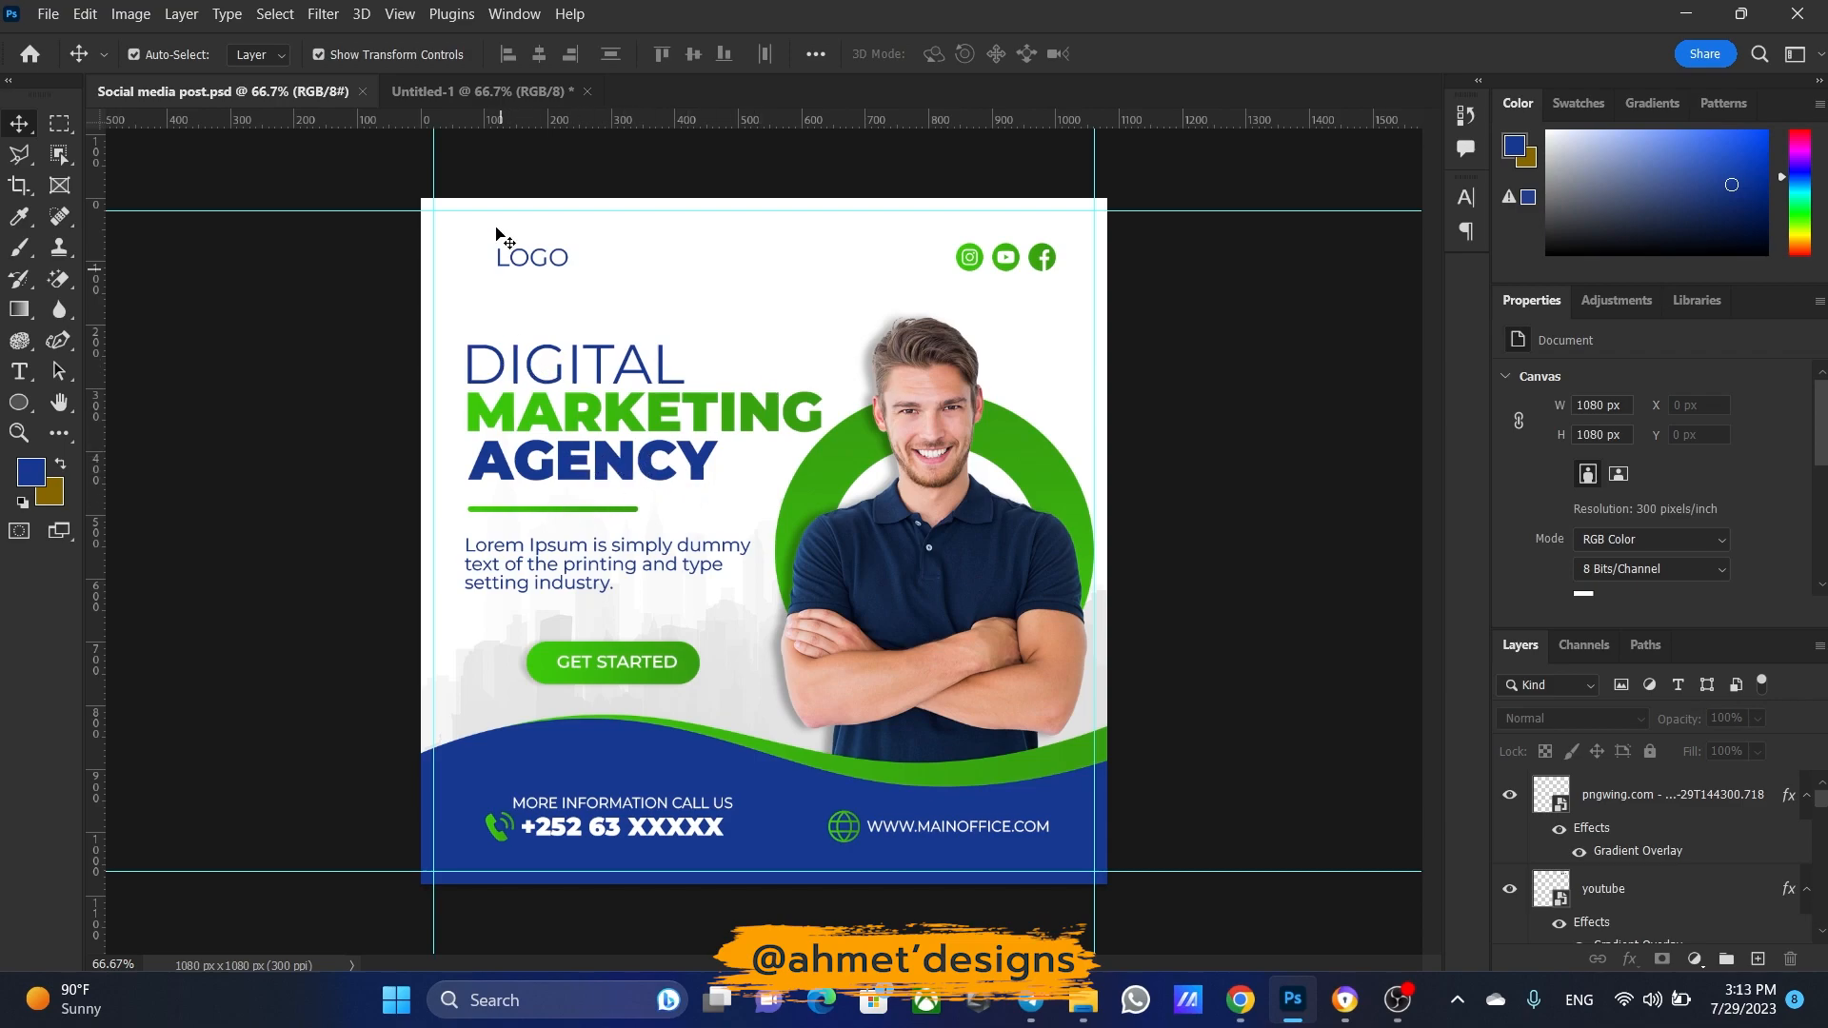
pyautogui.click(529, 93)
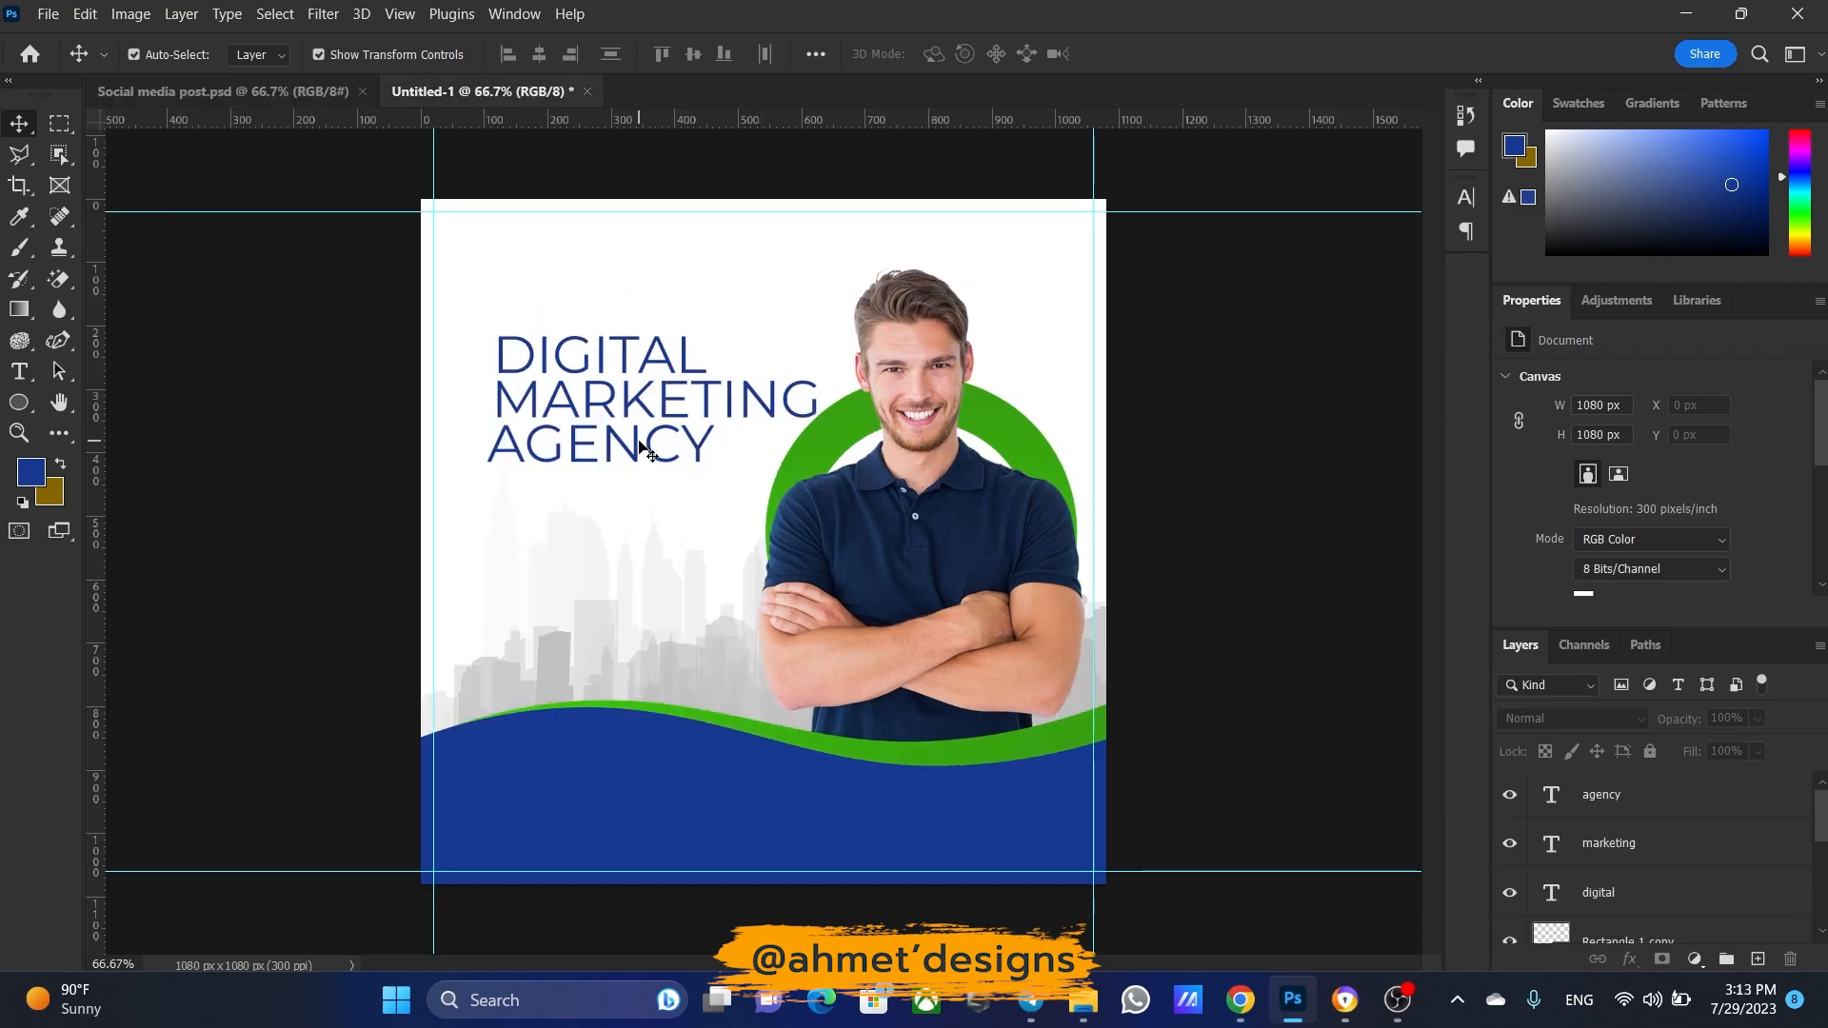
pyautogui.click(602, 440)
pyautogui.keyDown('shift'); pyautogui.click(587, 347); pyautogui.keyUp('shift')
pyautogui.keyDown('shift'); pyautogui.click(586, 404); pyautogui.keyUp('shift')
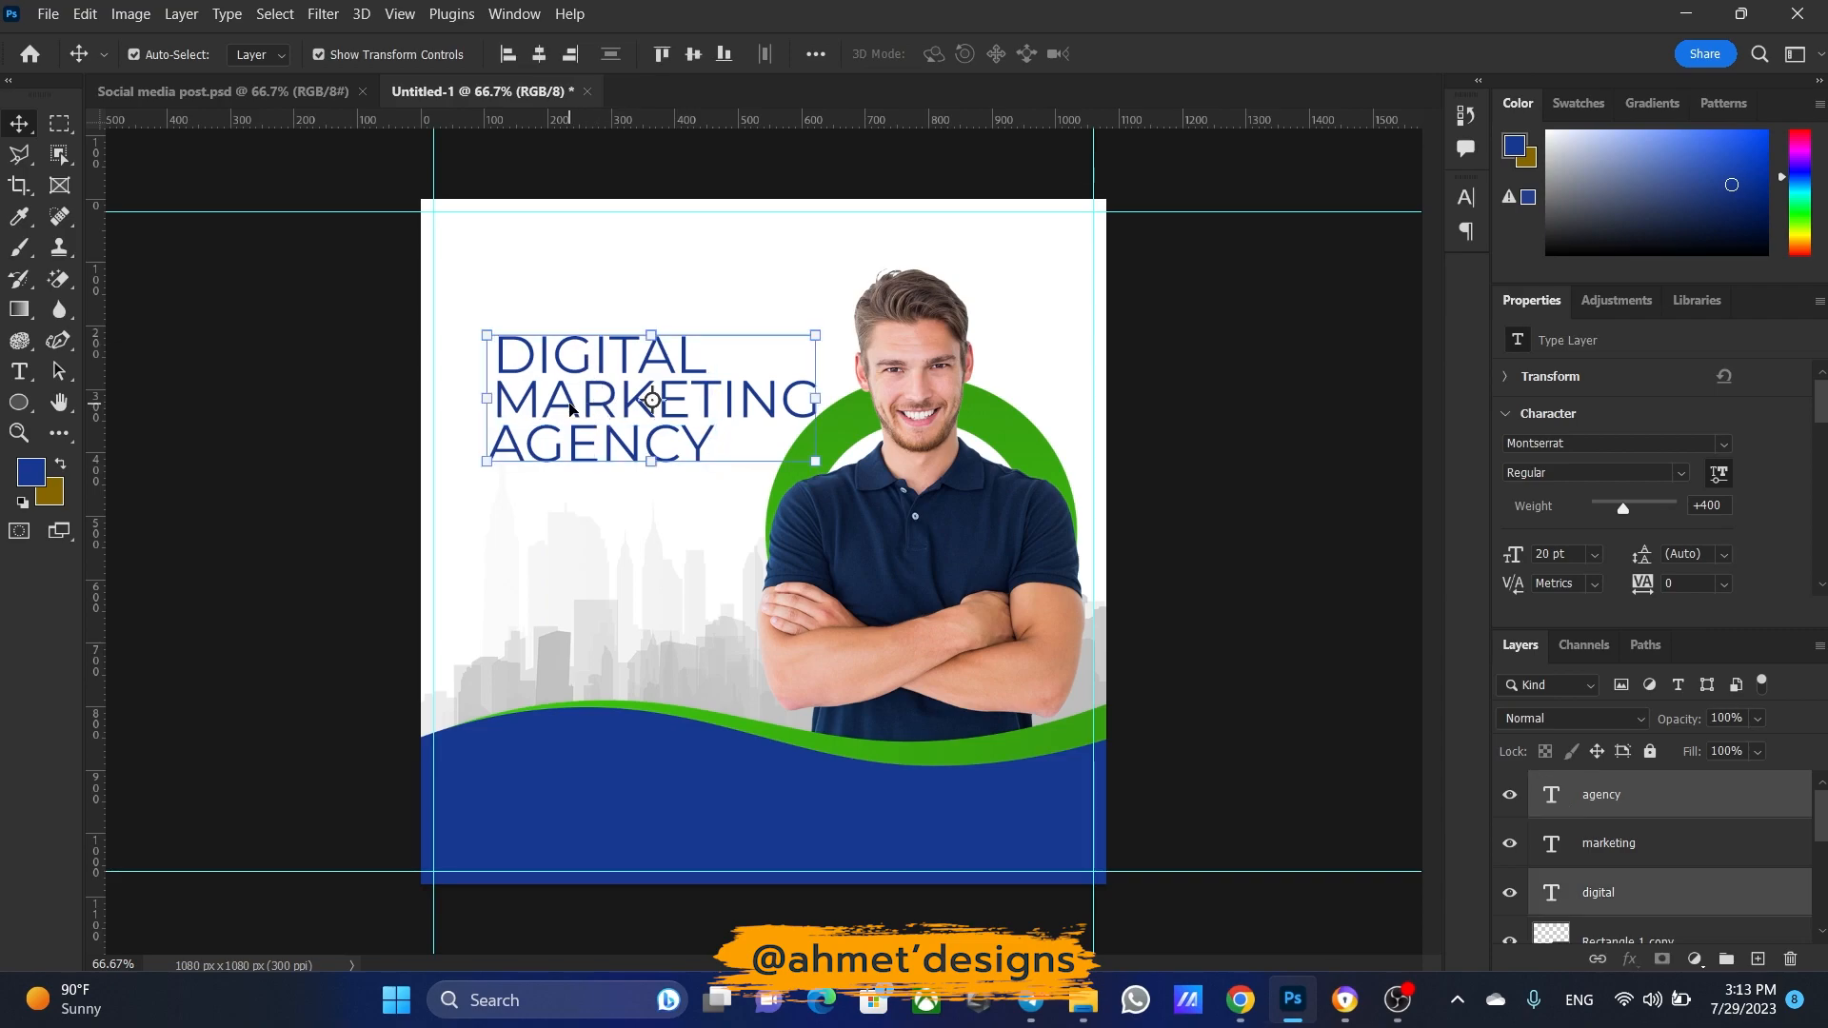
pyautogui.moveTo(559, 402); pyautogui.dragTo(536, 425)
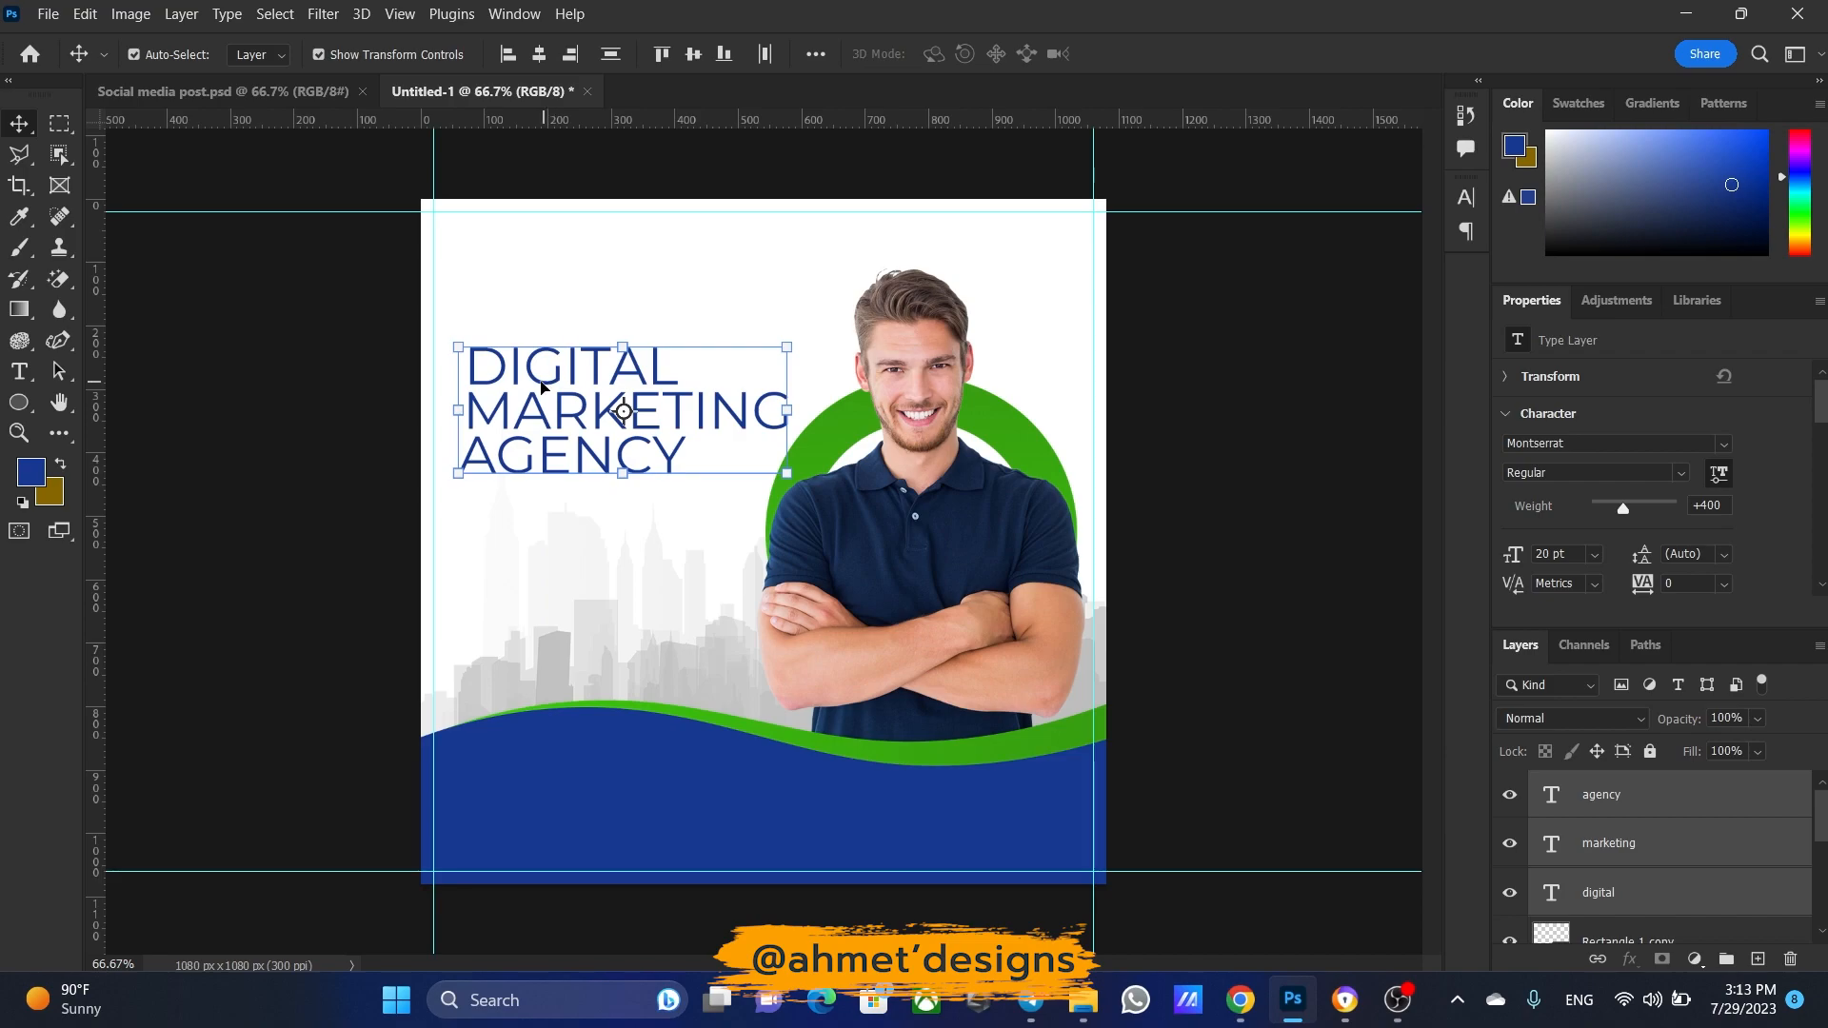
pyautogui.click(510, 56)
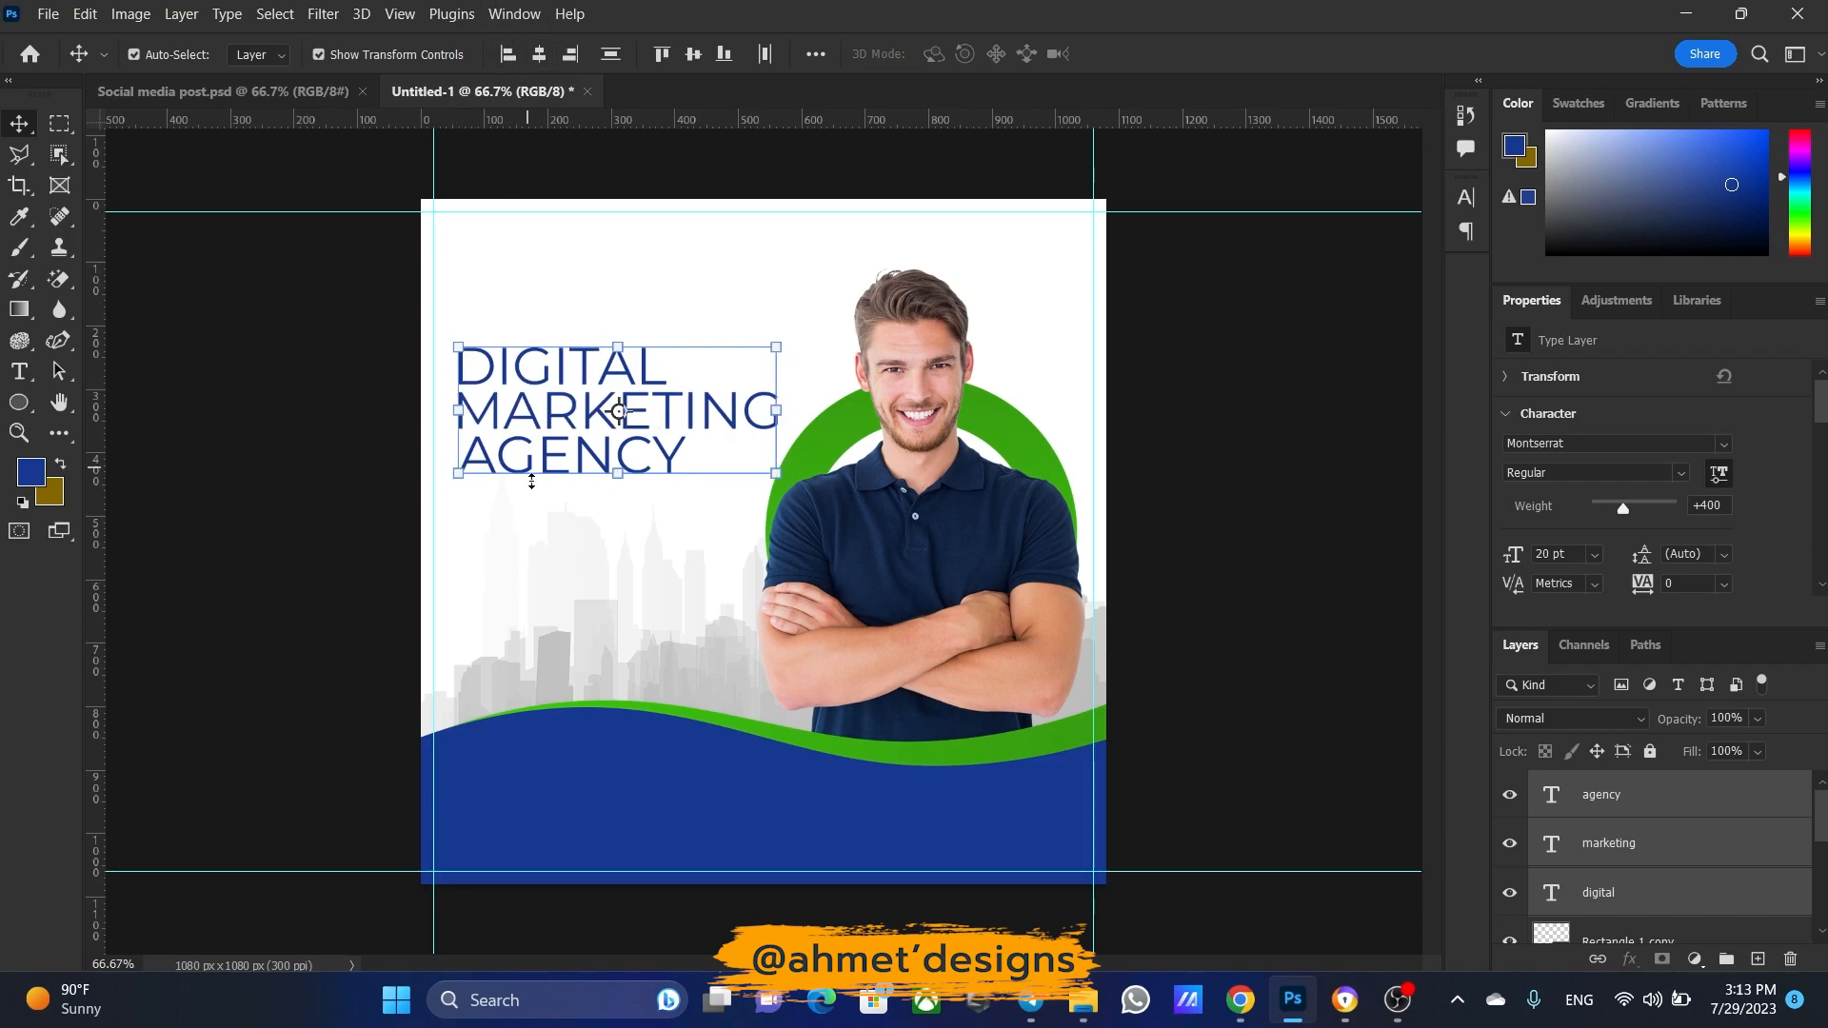
pyautogui.click(1253, 531)
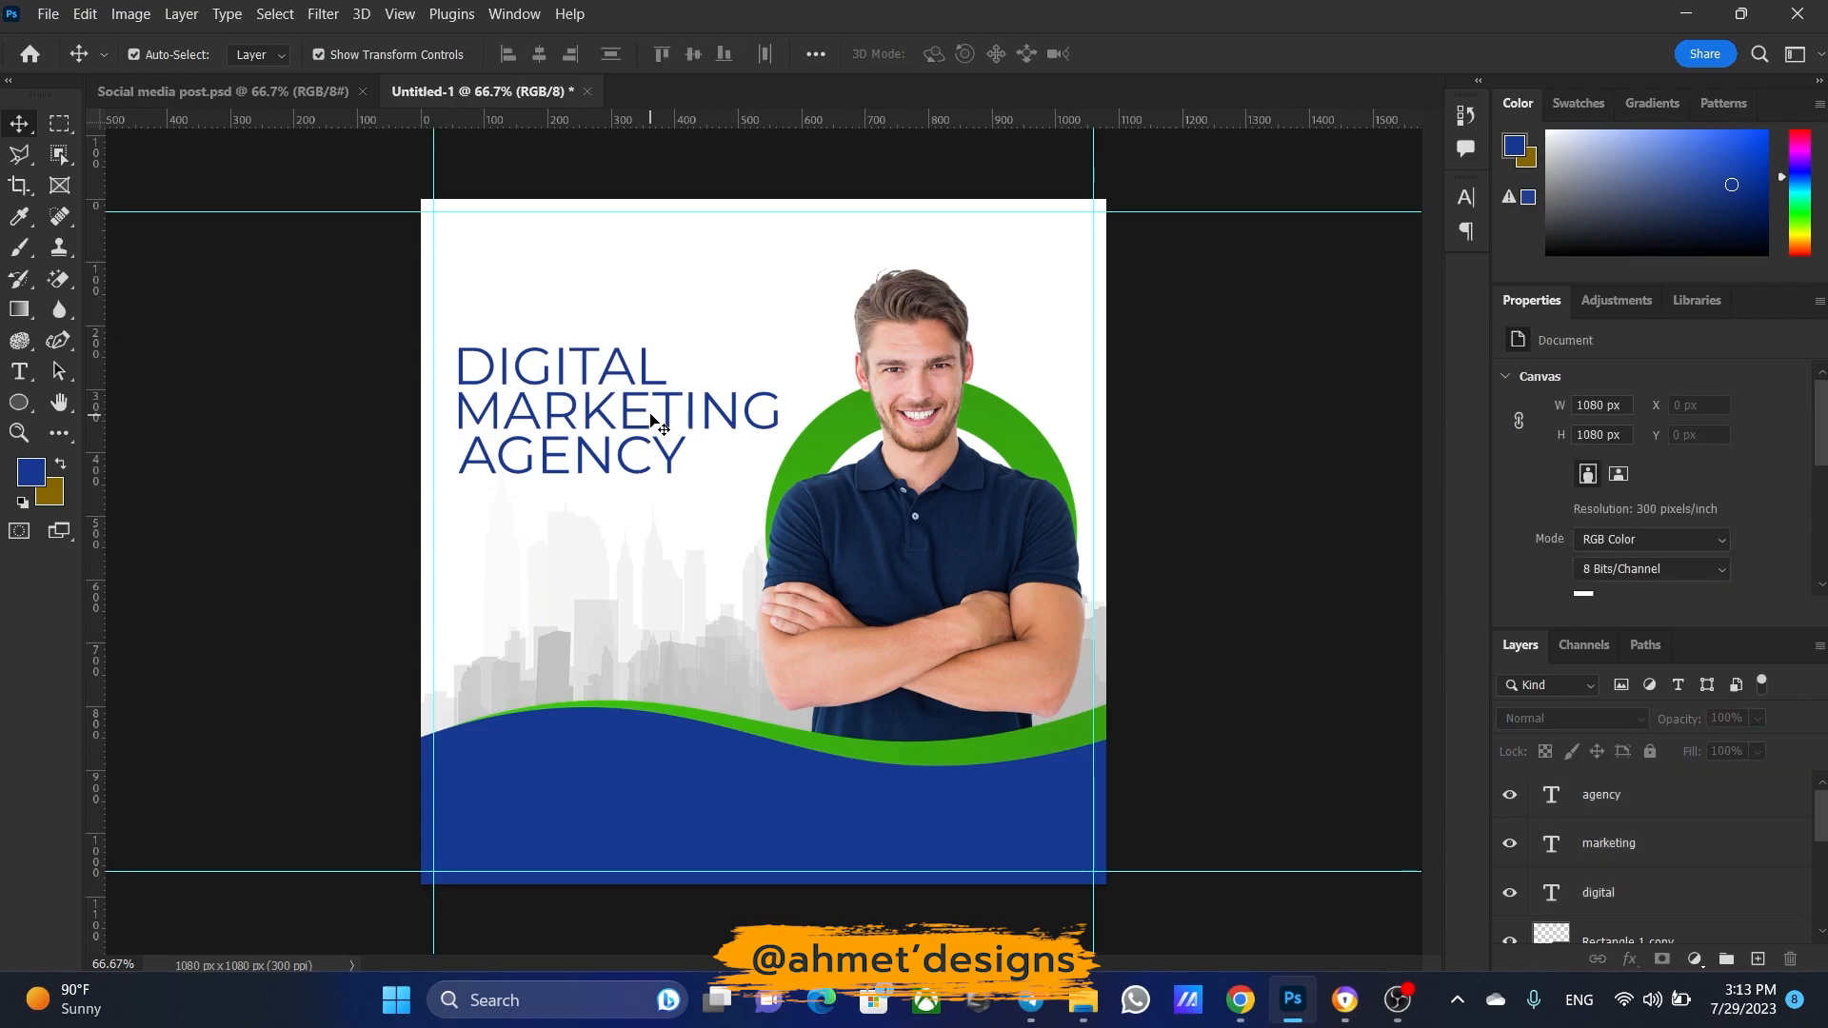
# Set the MARKETING headline word's font style to Black, keeping its blue color
pyautogui.doubleClick(651, 416)
pyautogui.click(503, 55)
pyautogui.click(450, 227)
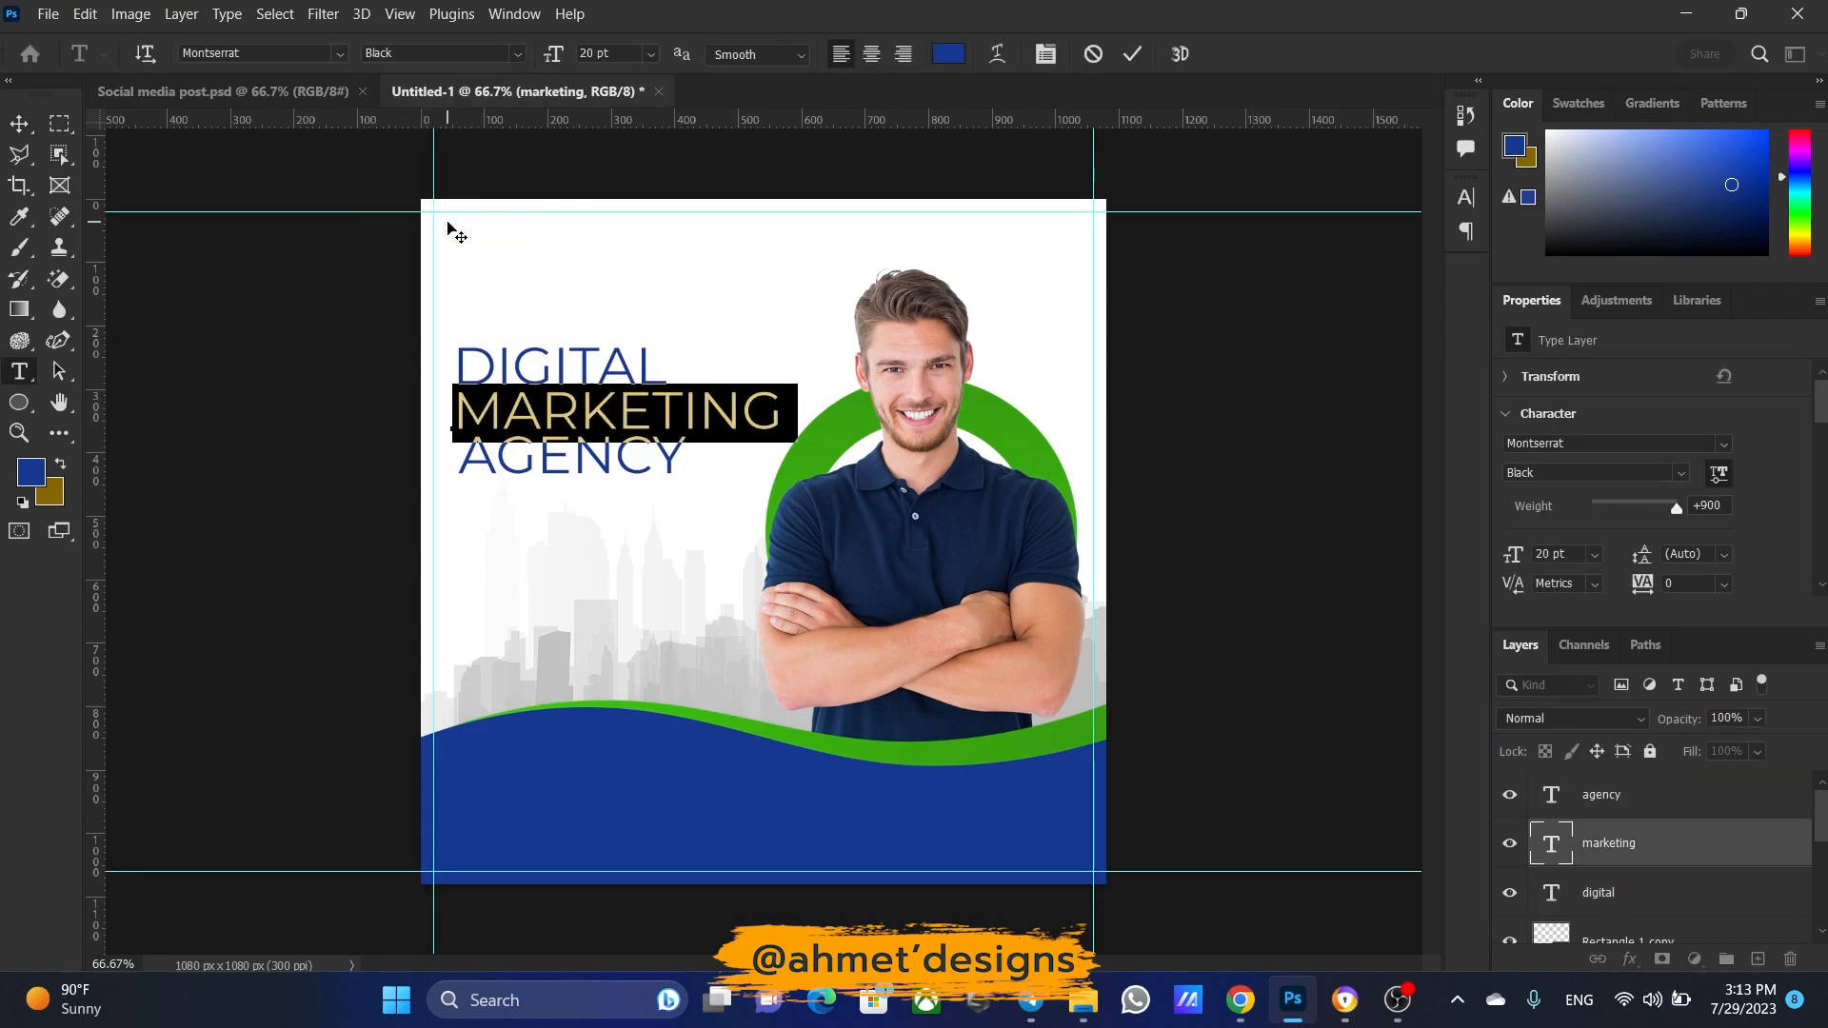
pyautogui.click(948, 53)
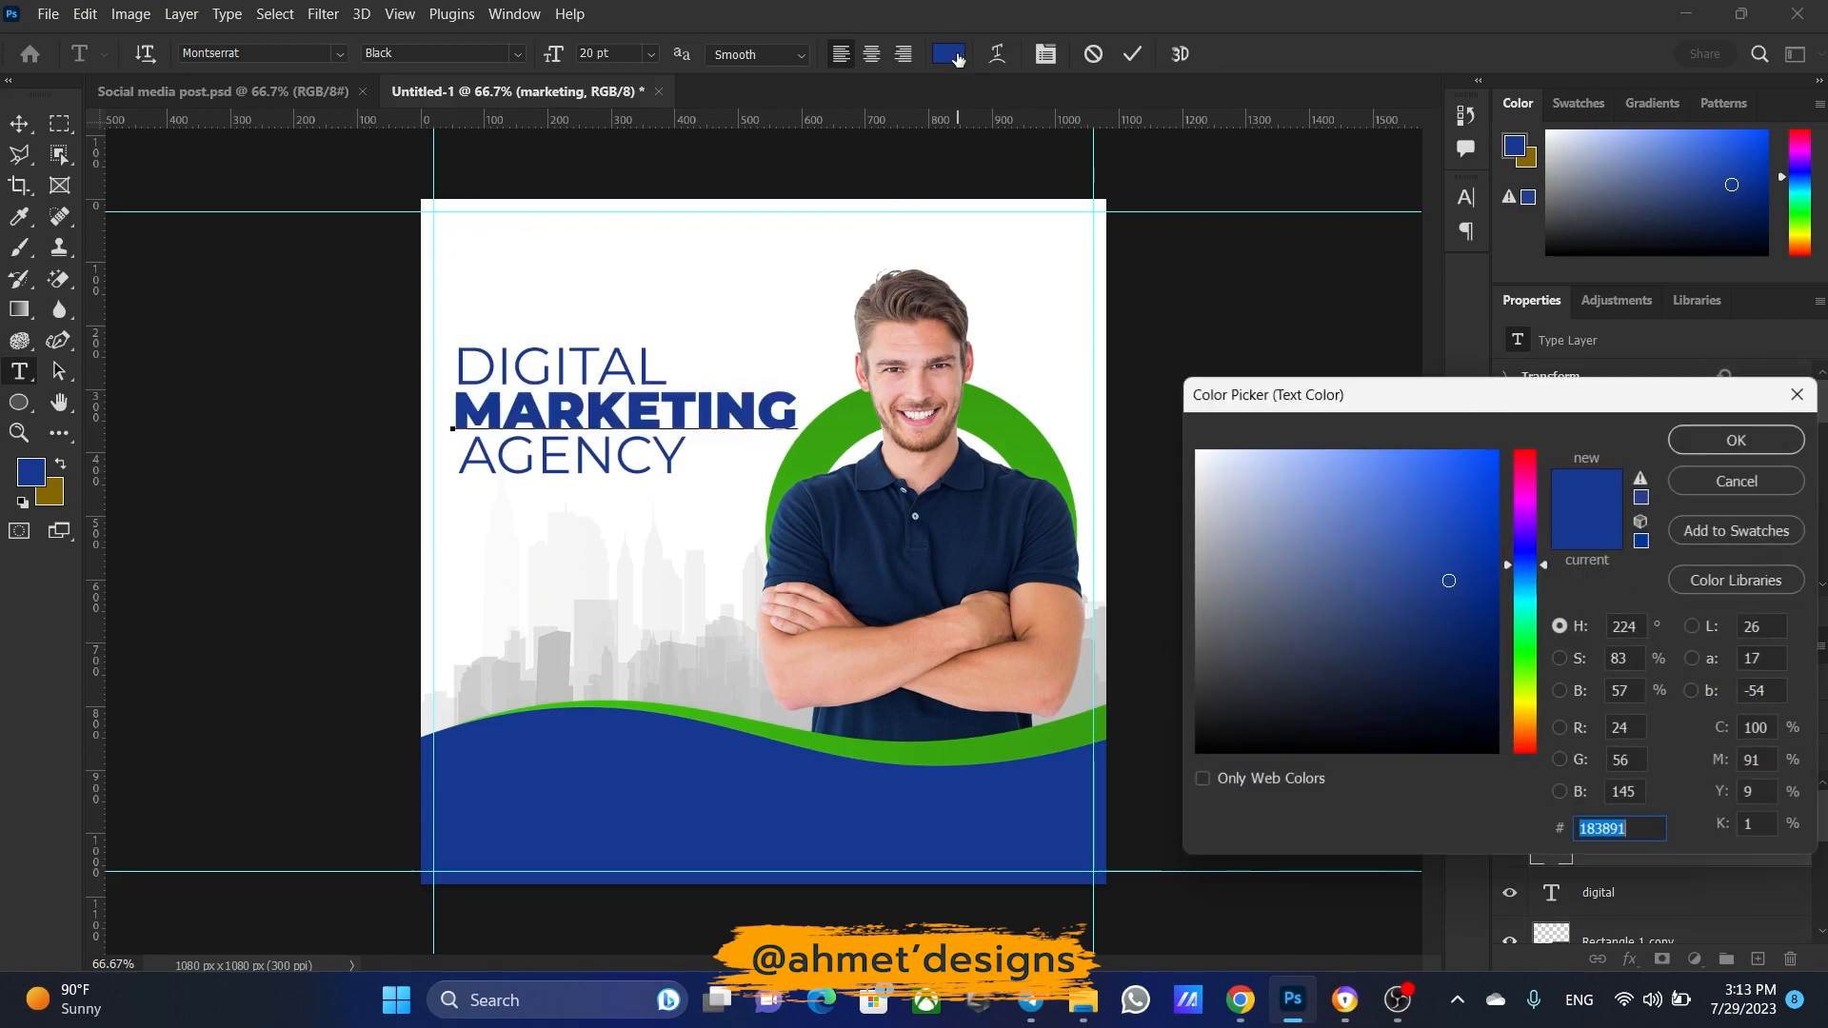
pyautogui.click(1734, 482)
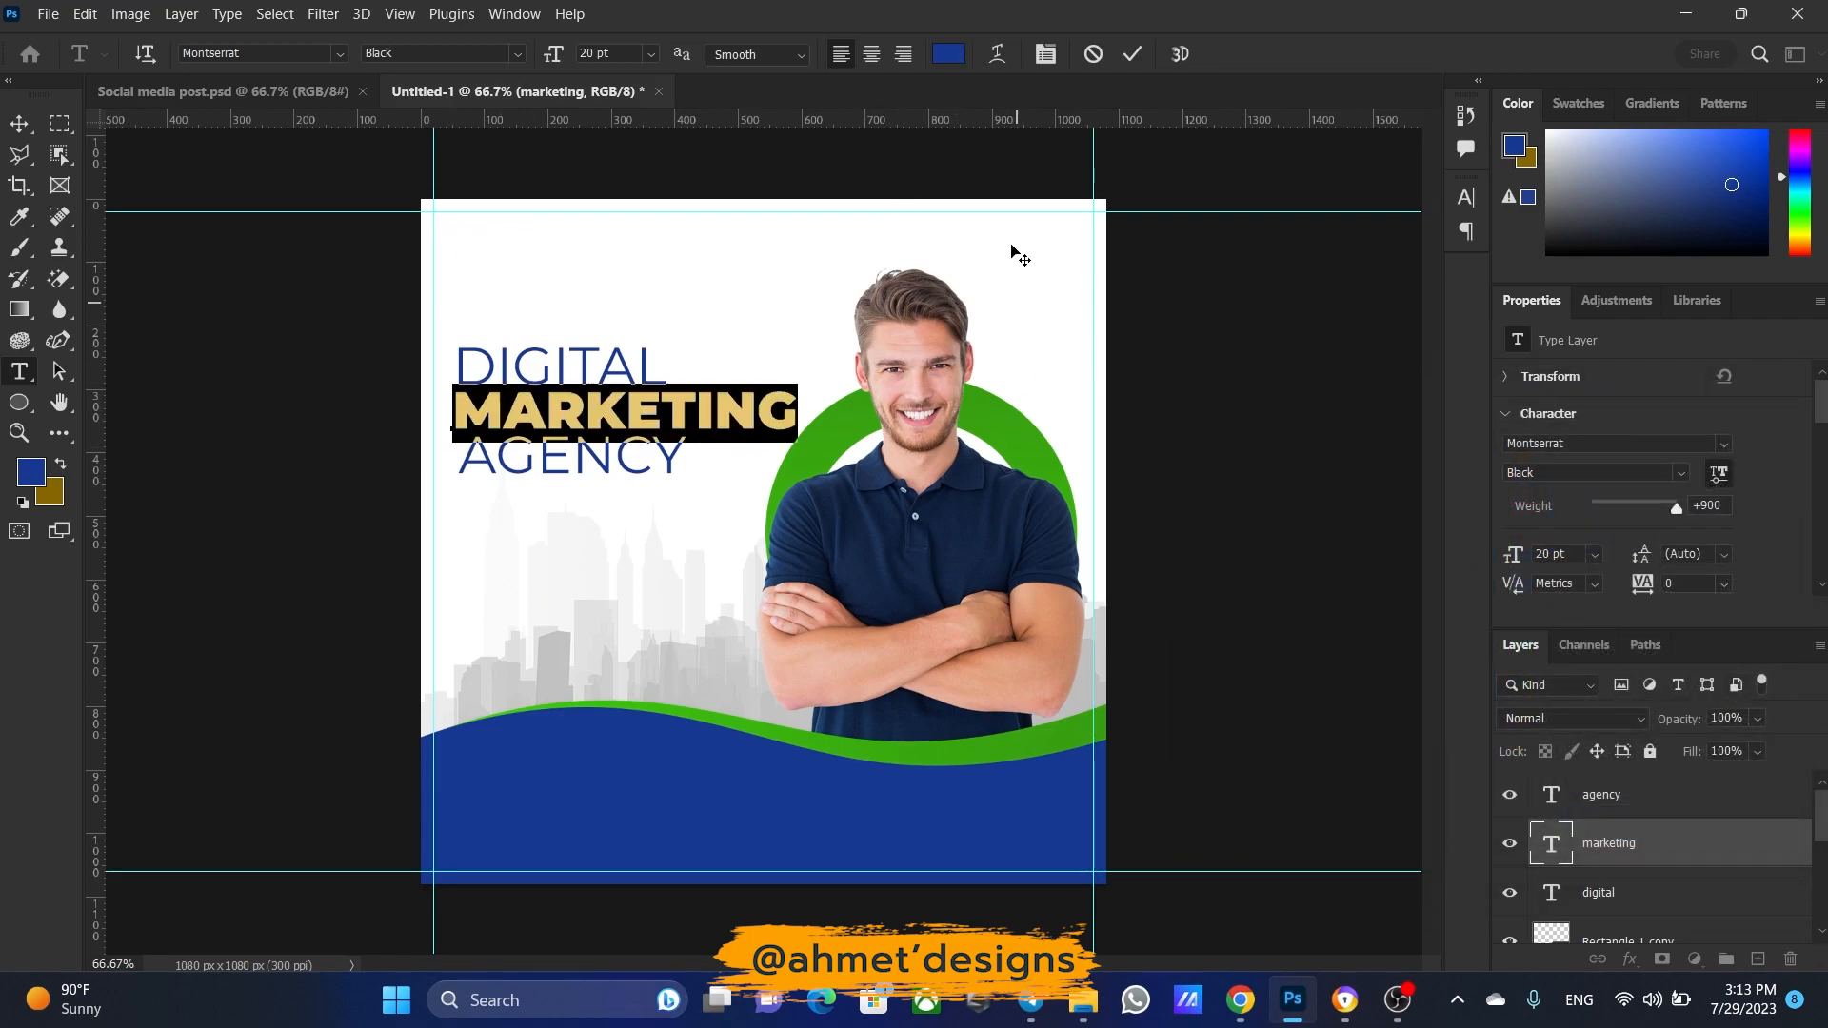
pyautogui.click(1133, 55)
pyautogui.press('v')
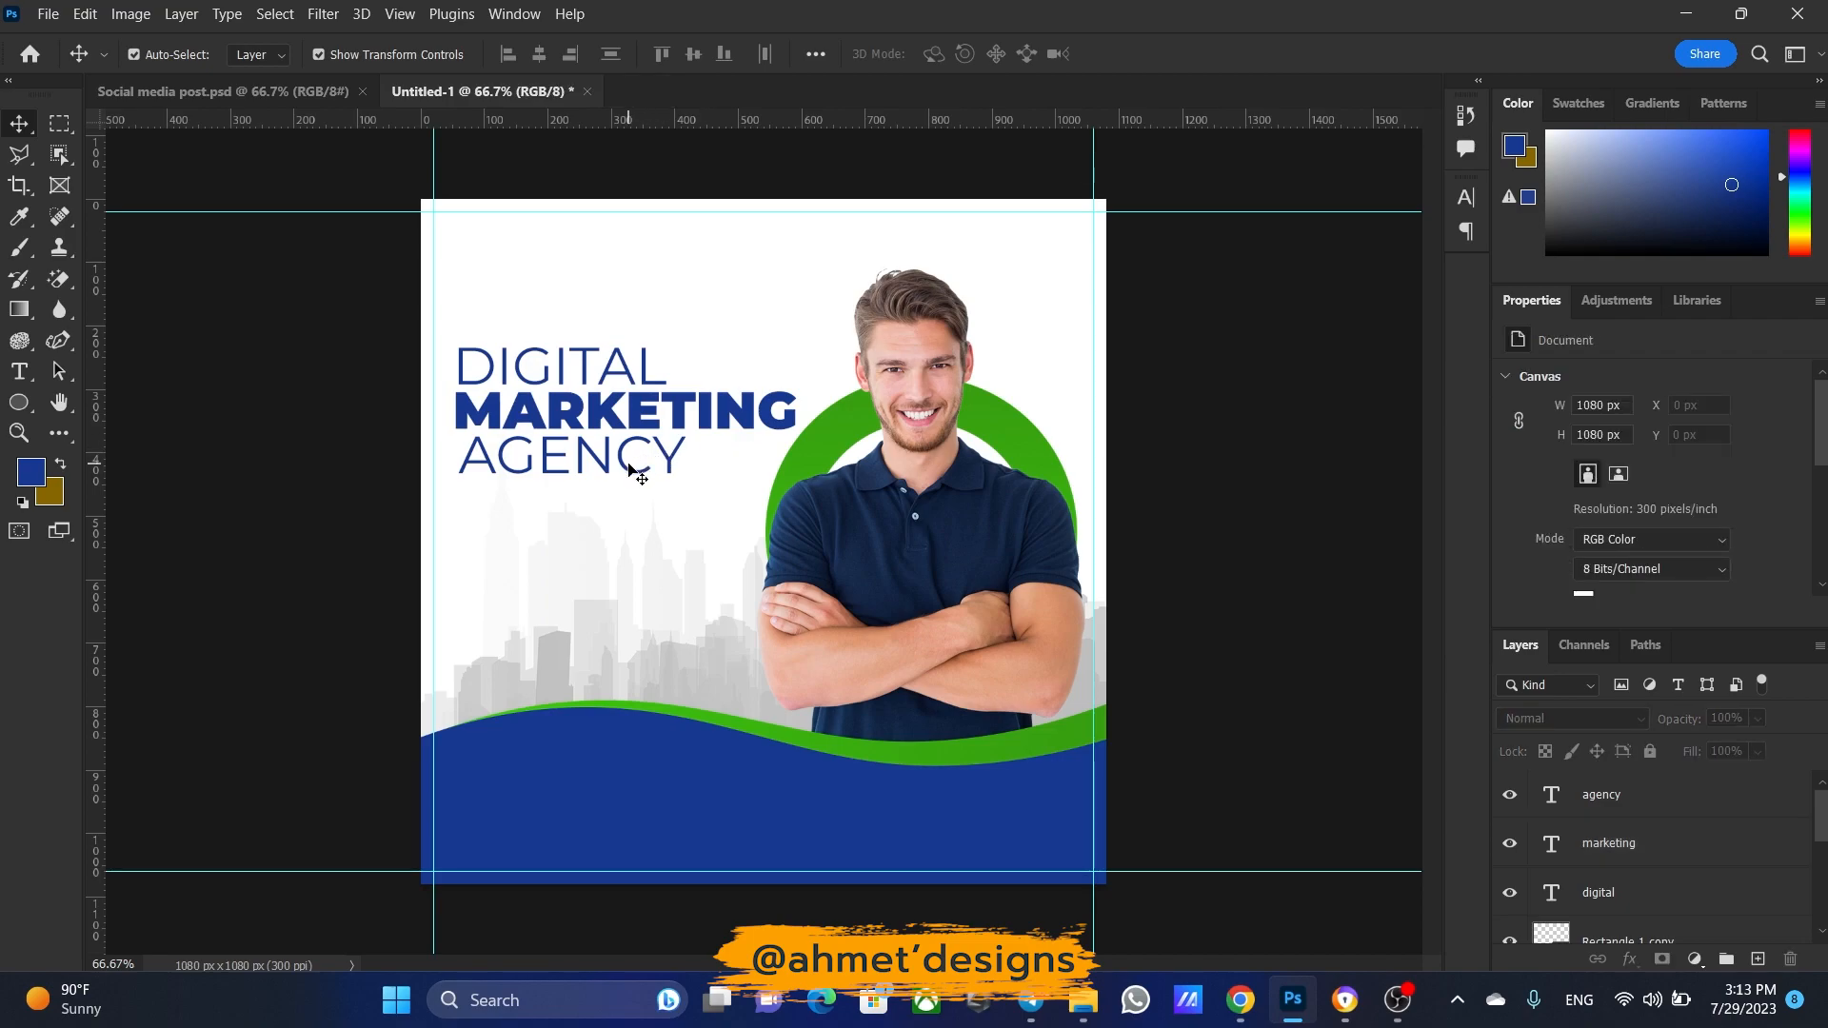
# Set the AGENCY headline word's font style to Black
pyautogui.click(631, 466)
pyautogui.doubleClick(634, 466)
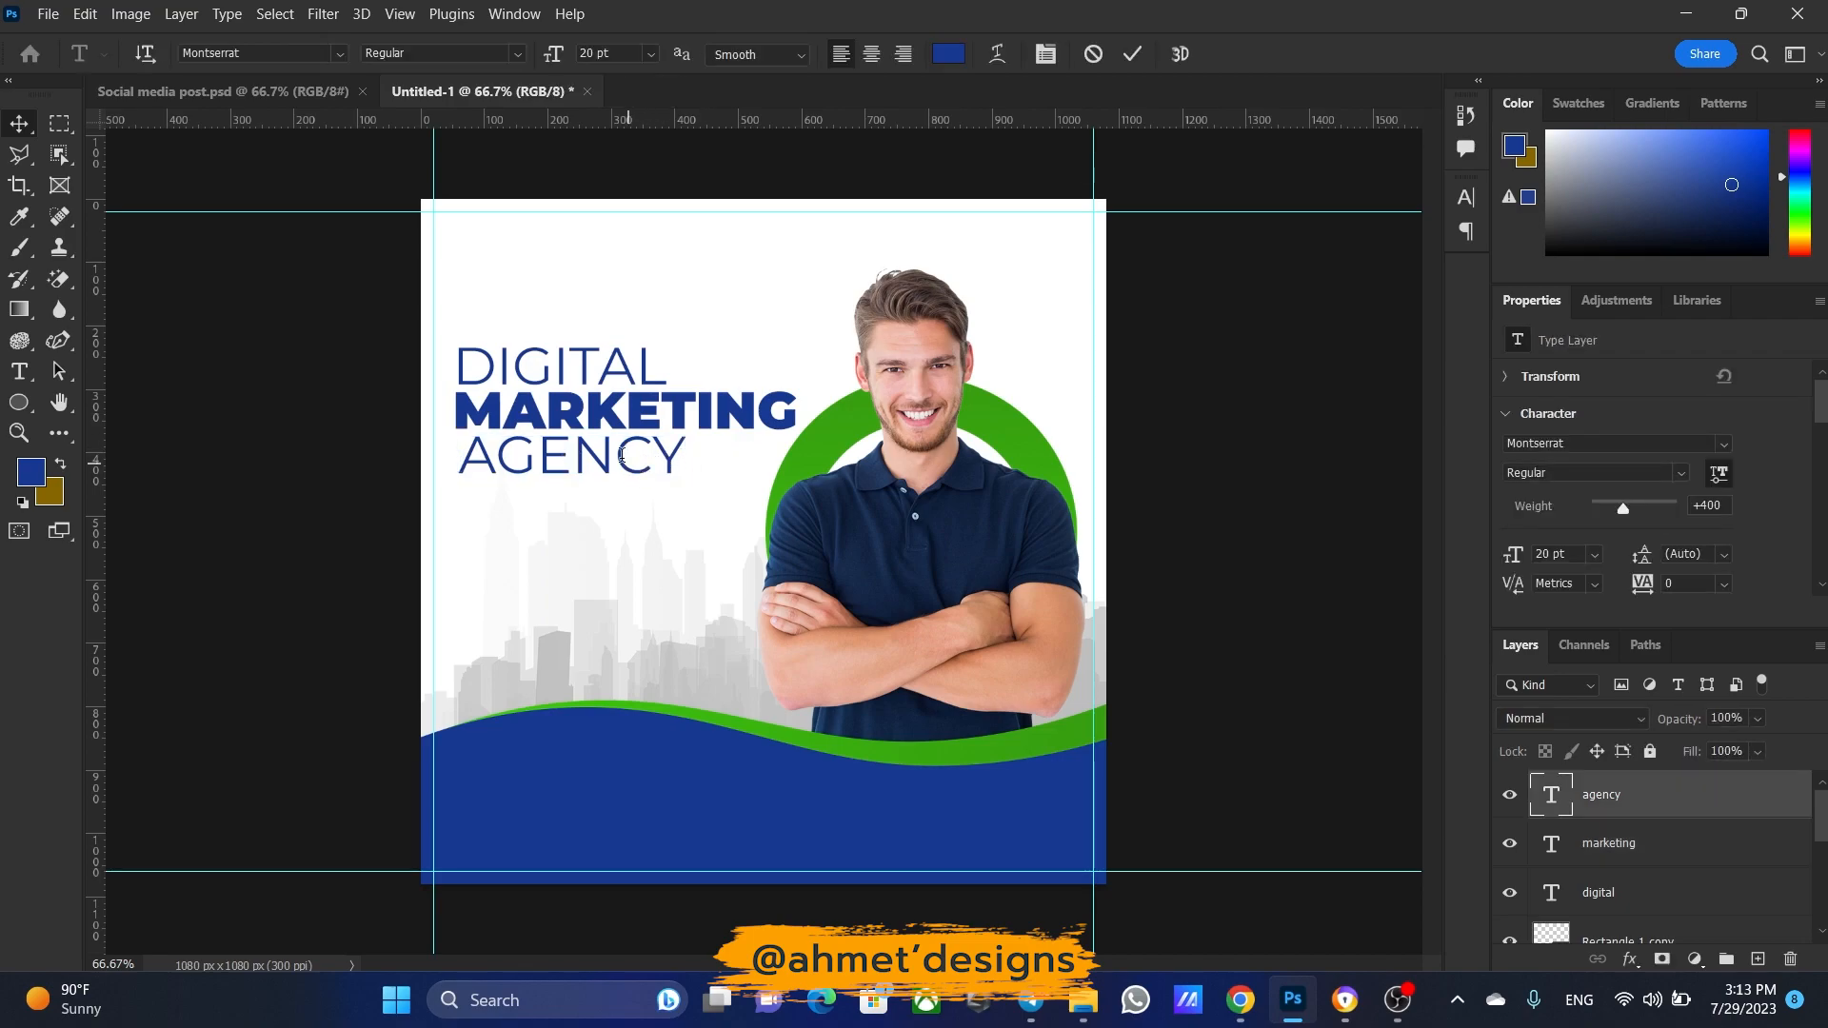
pyautogui.click(519, 54)
pyautogui.click(440, 232)
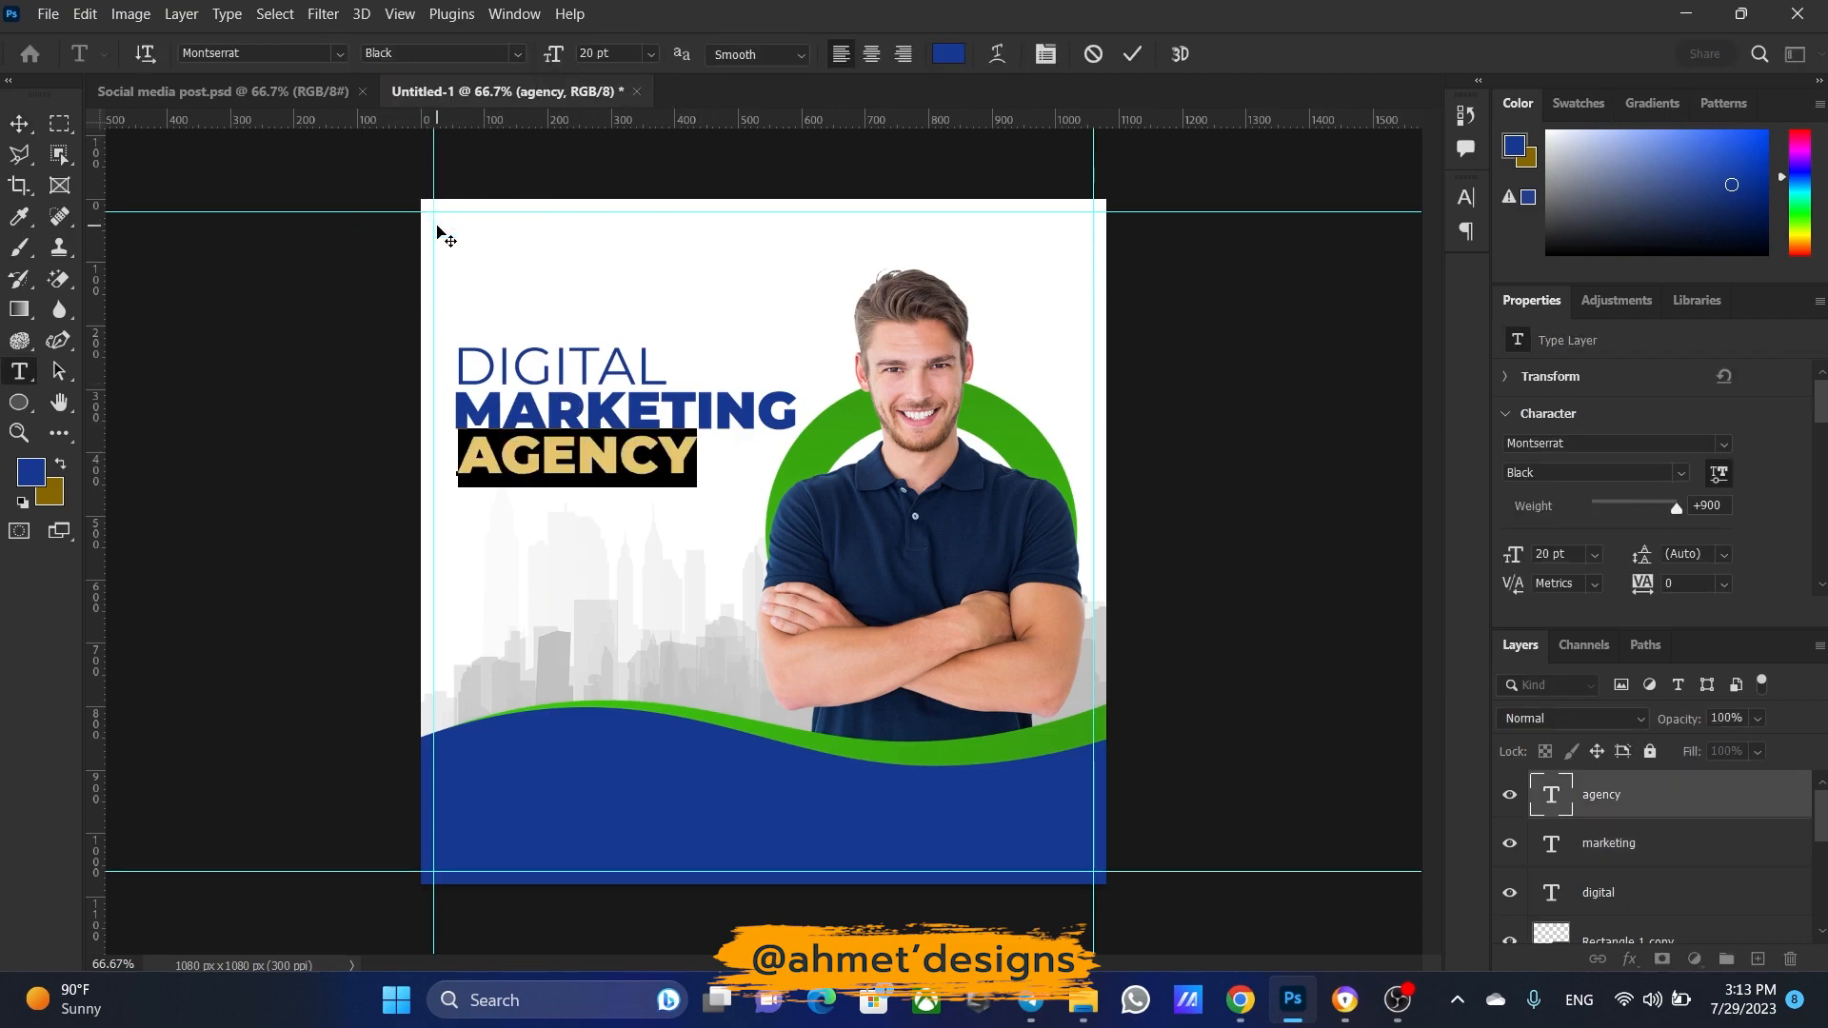
pyautogui.click(1133, 54)
pyautogui.press('v')
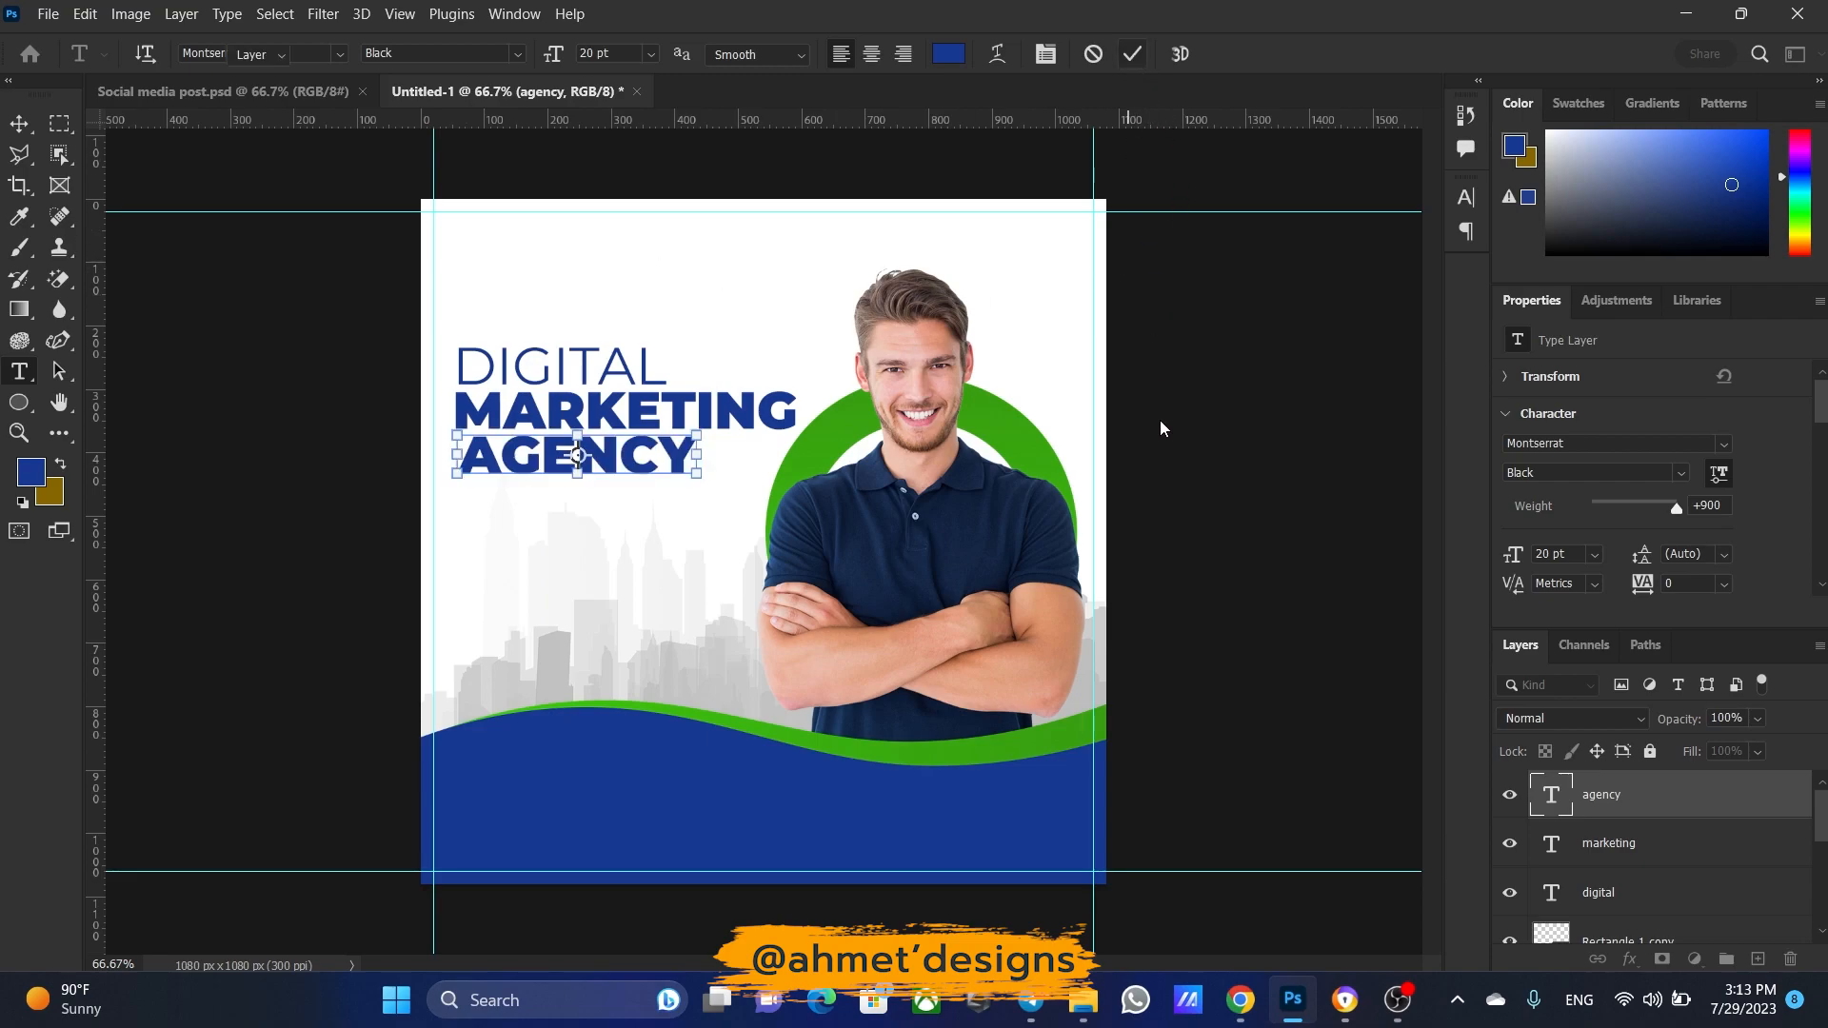
pyautogui.click(1155, 409)
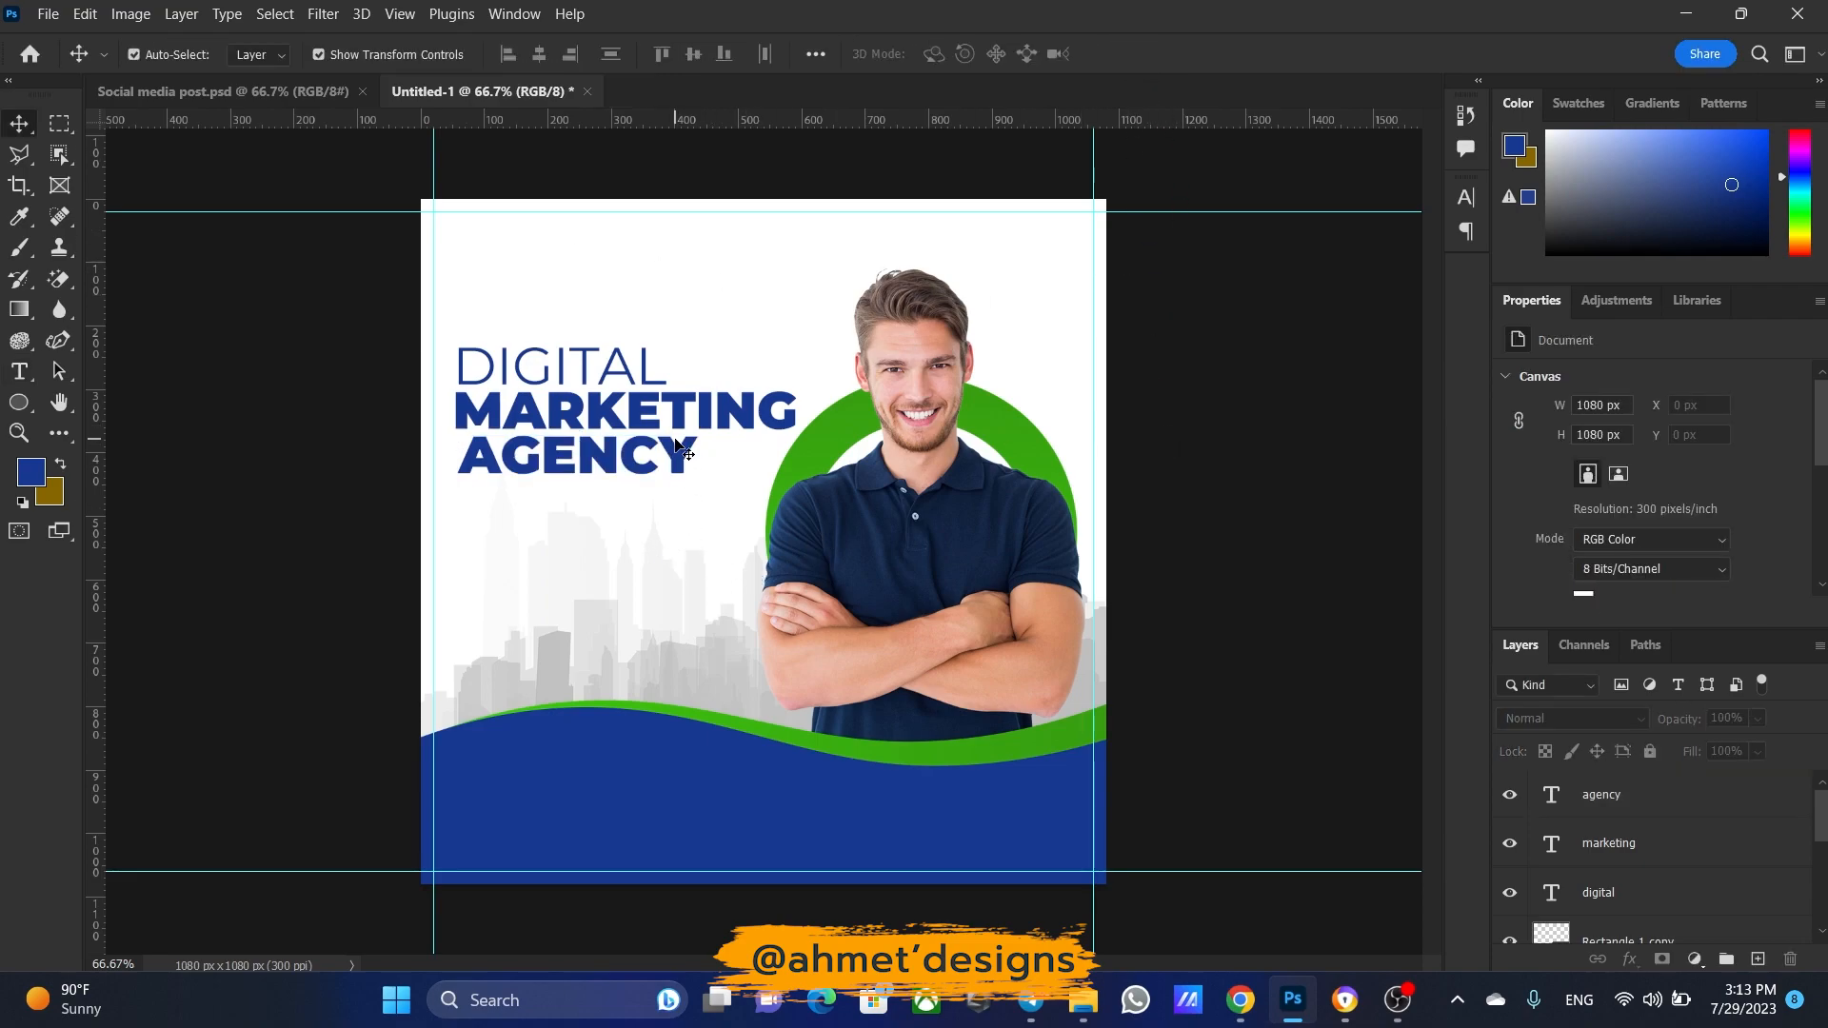
# Apply a Gradient Overlay to the MARKETING word using the saved bright green gradient preset
pyautogui.click(651, 412)
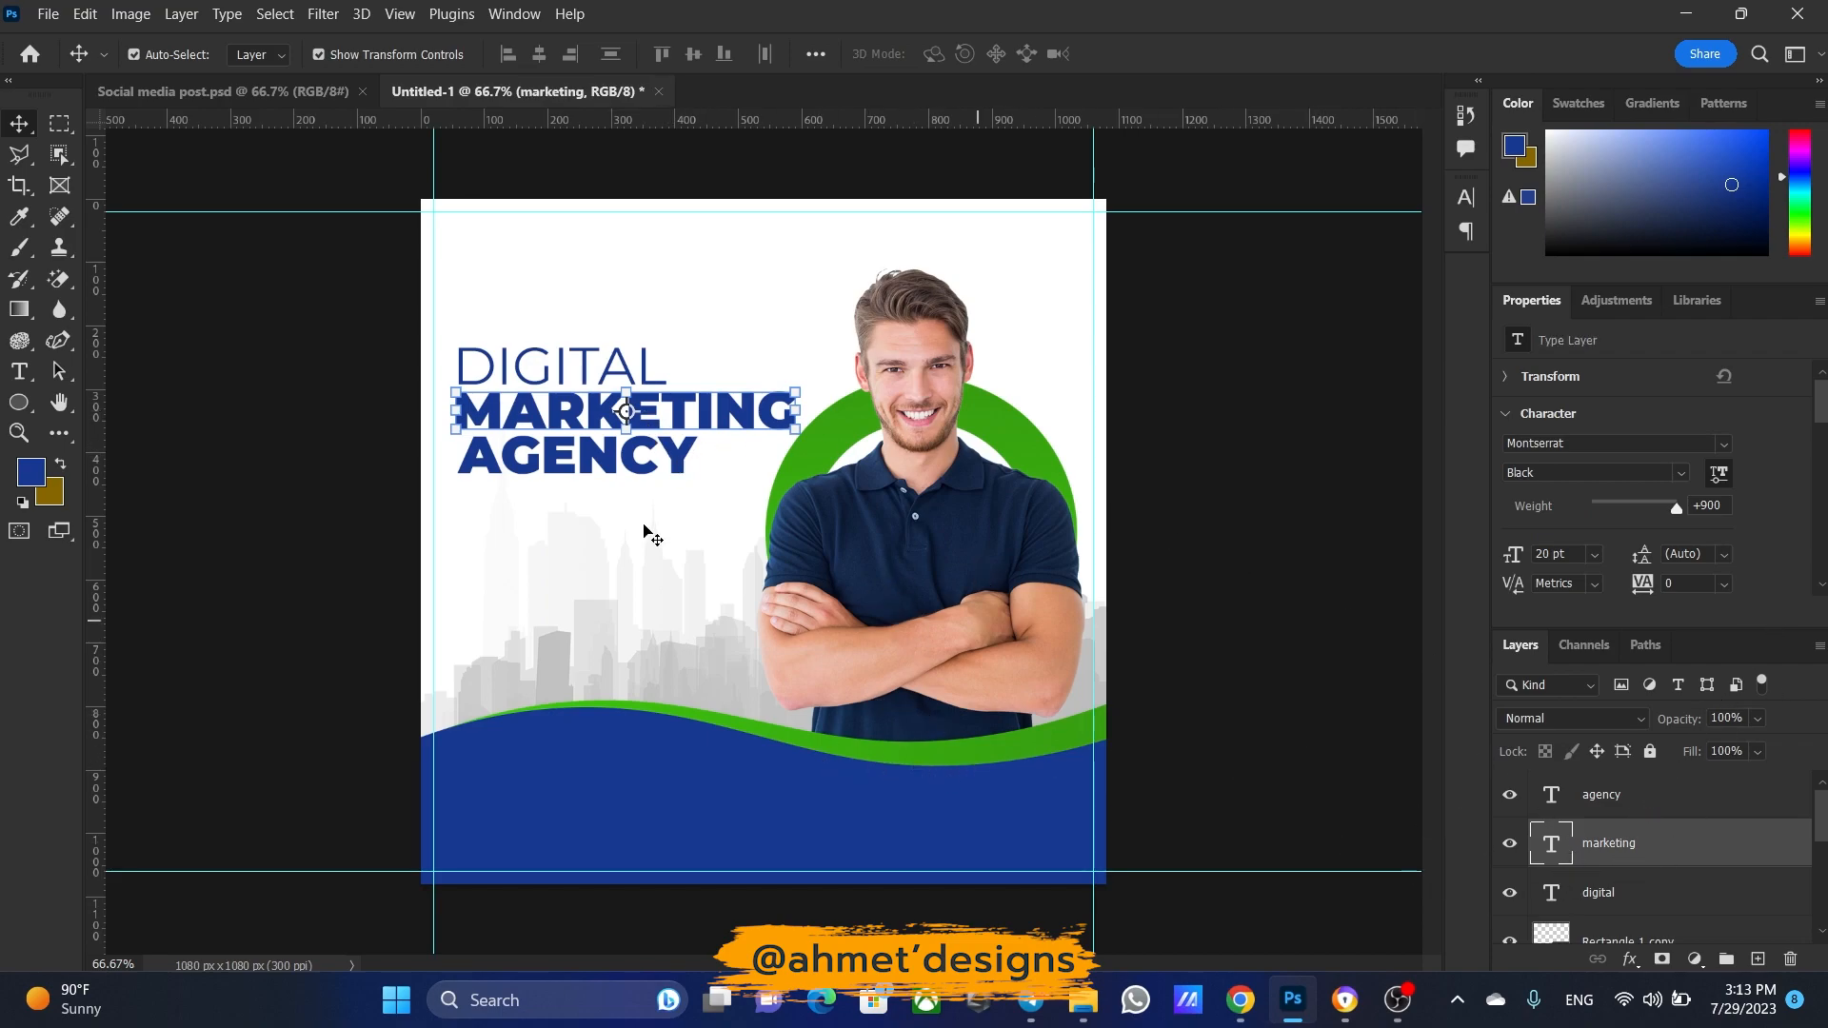
pyautogui.click(1629, 960)
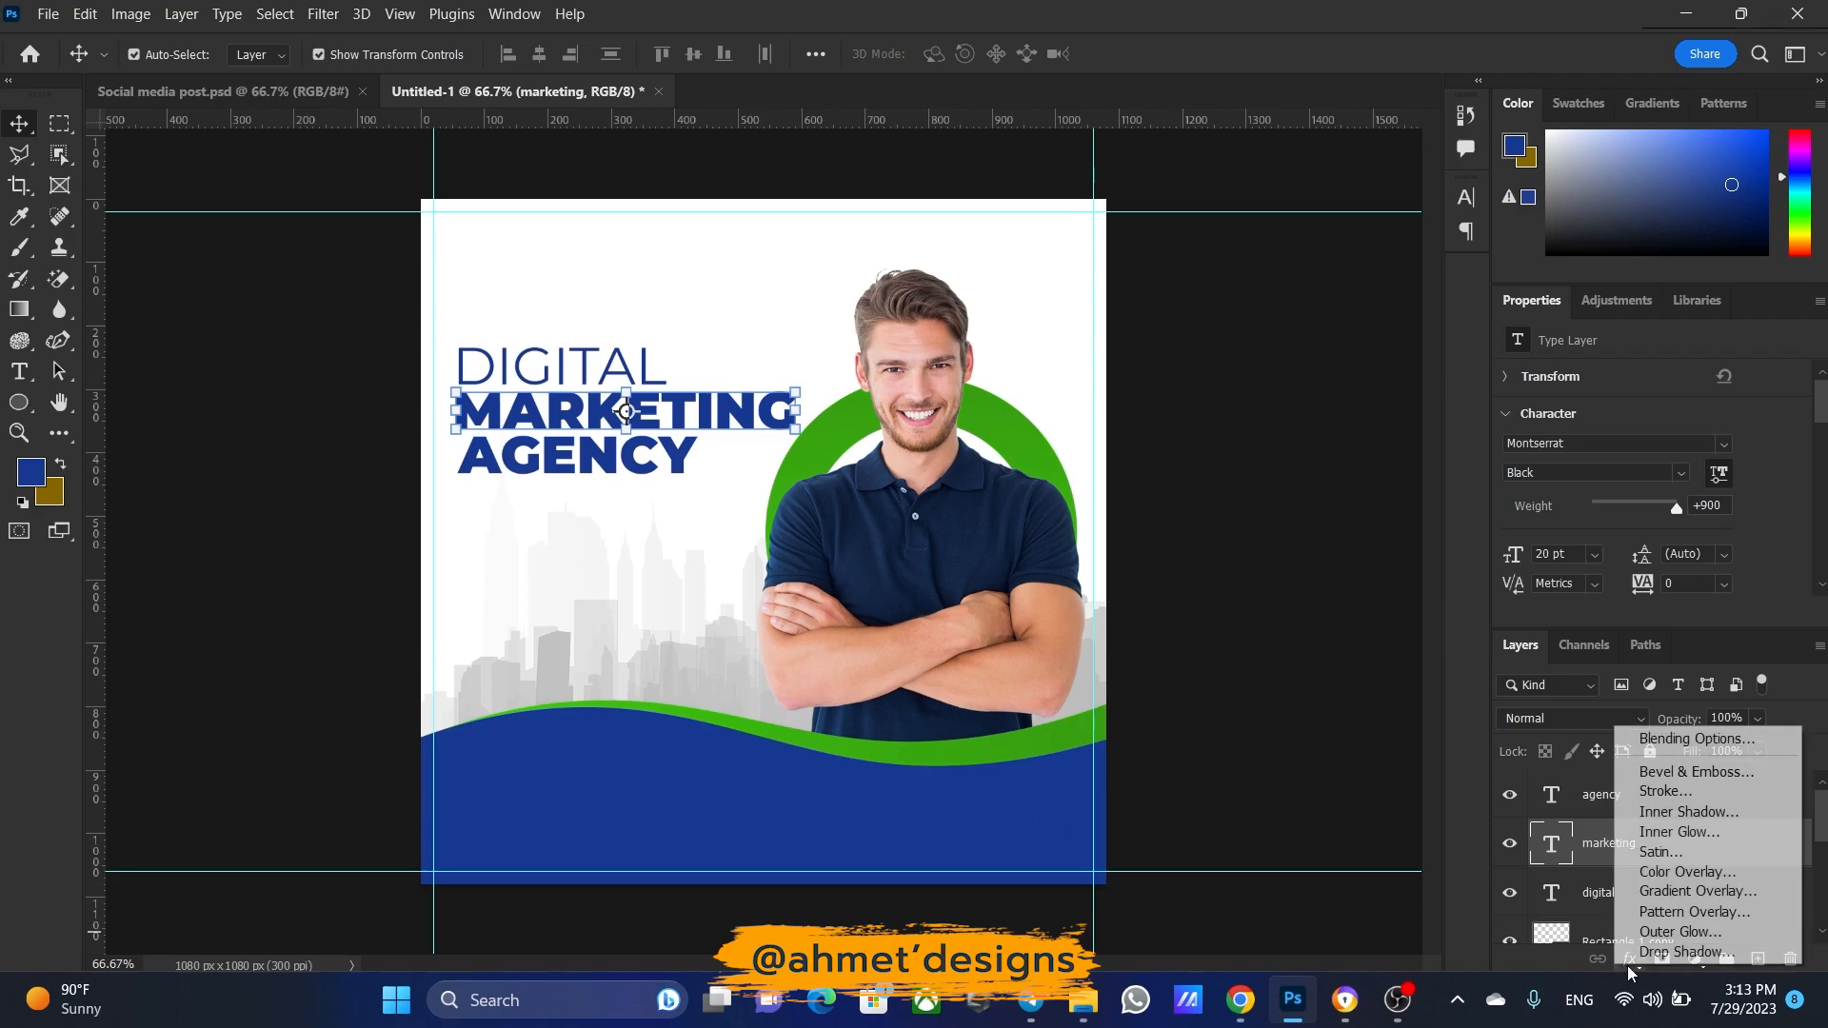
pyautogui.click(1652, 895)
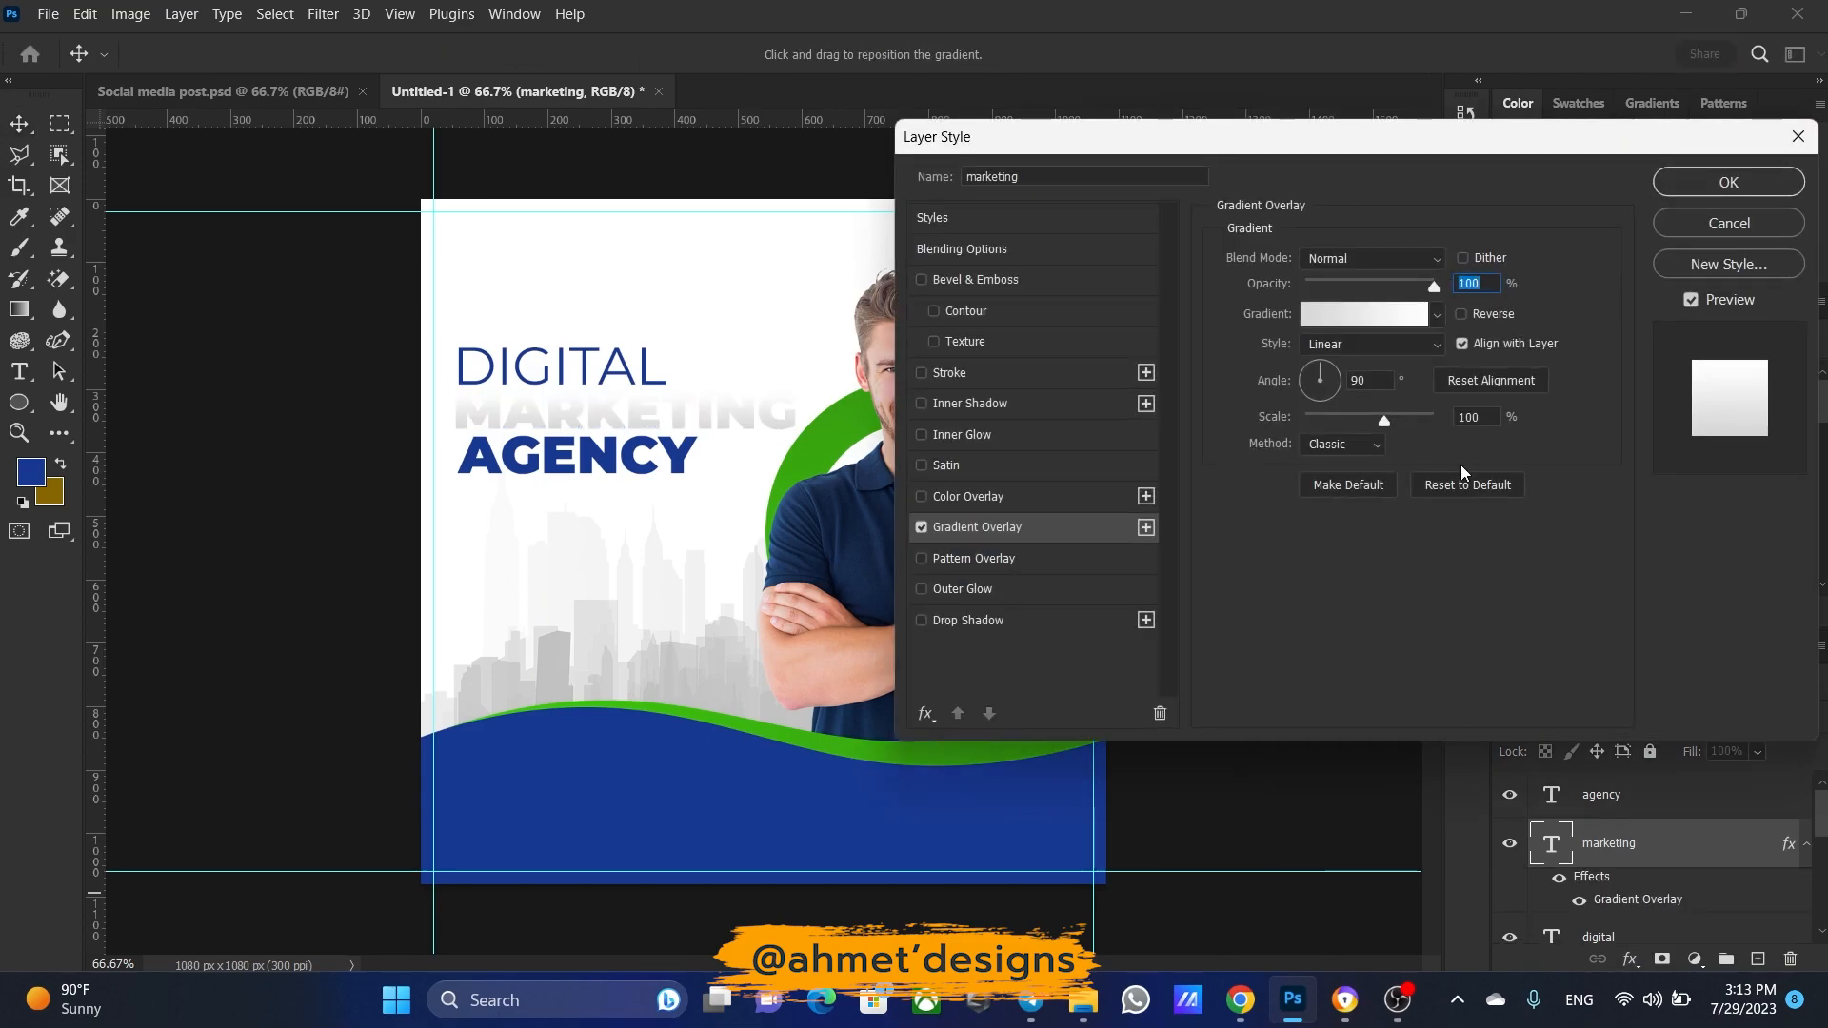
pyautogui.click(1390, 314)
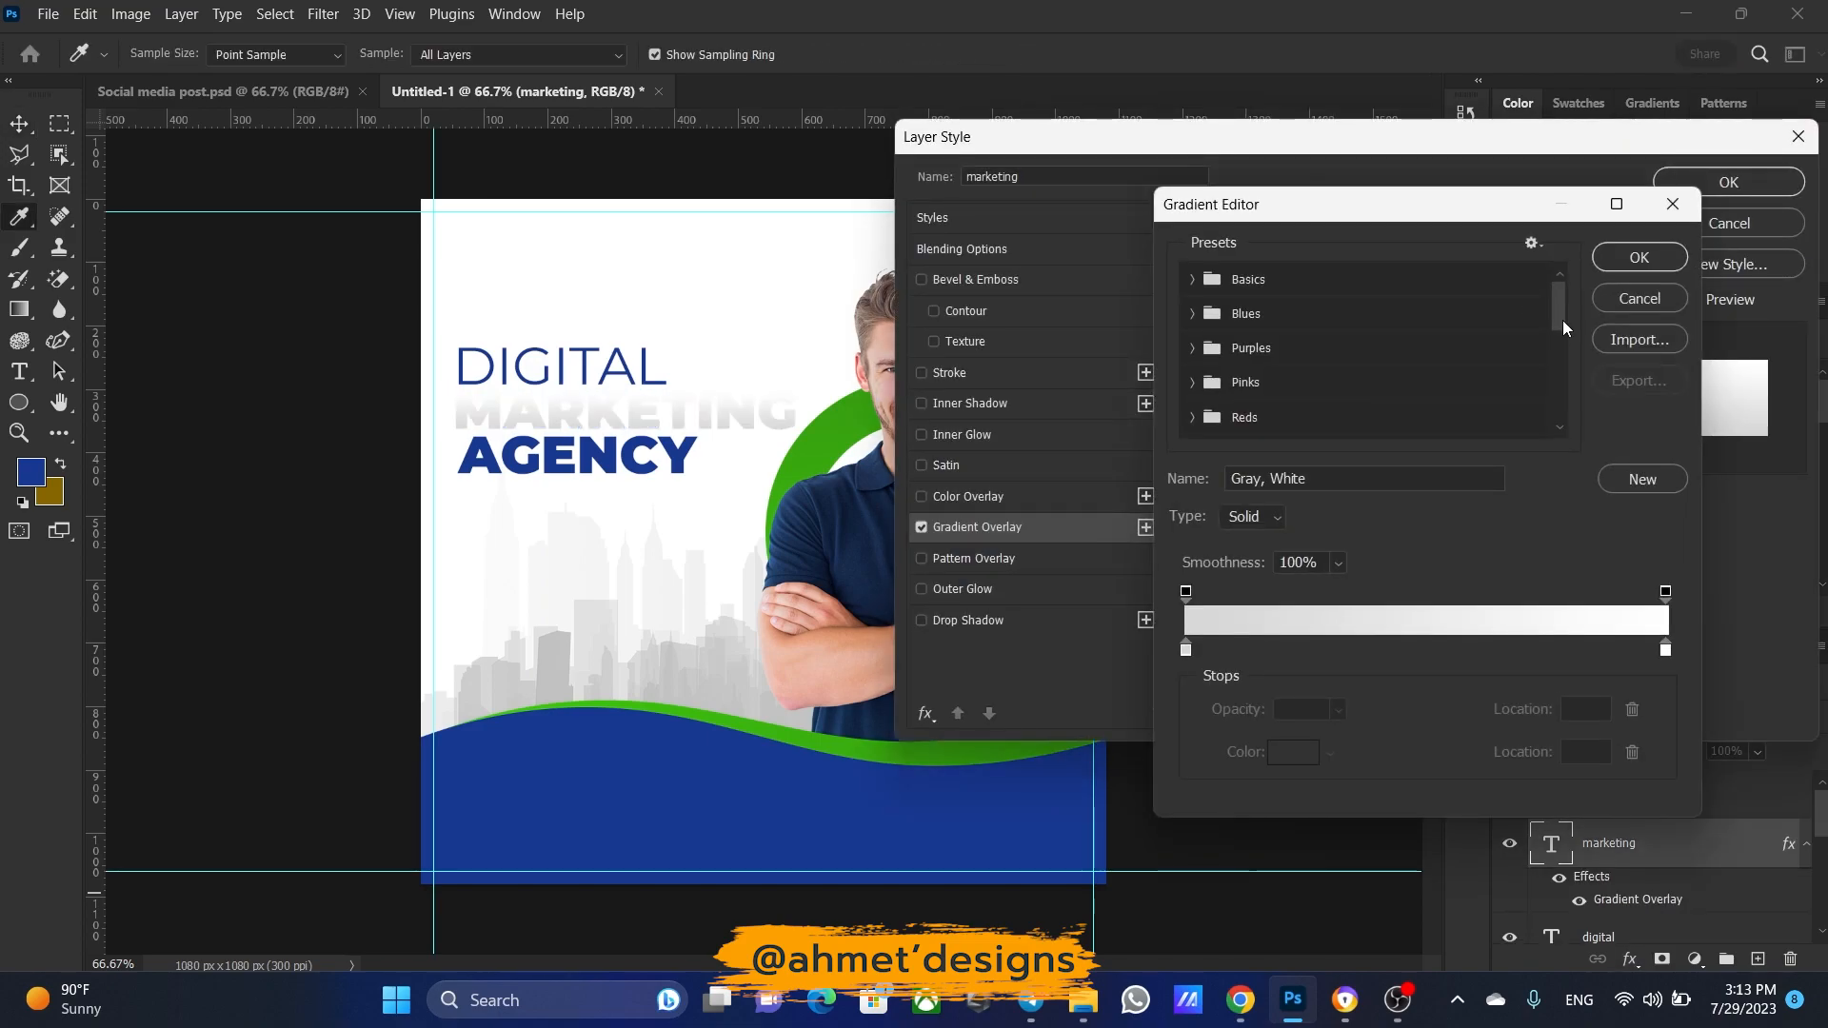
pyautogui.moveTo(1562, 310); pyautogui.dragTo(1545, 455)
pyautogui.click(1386, 425)
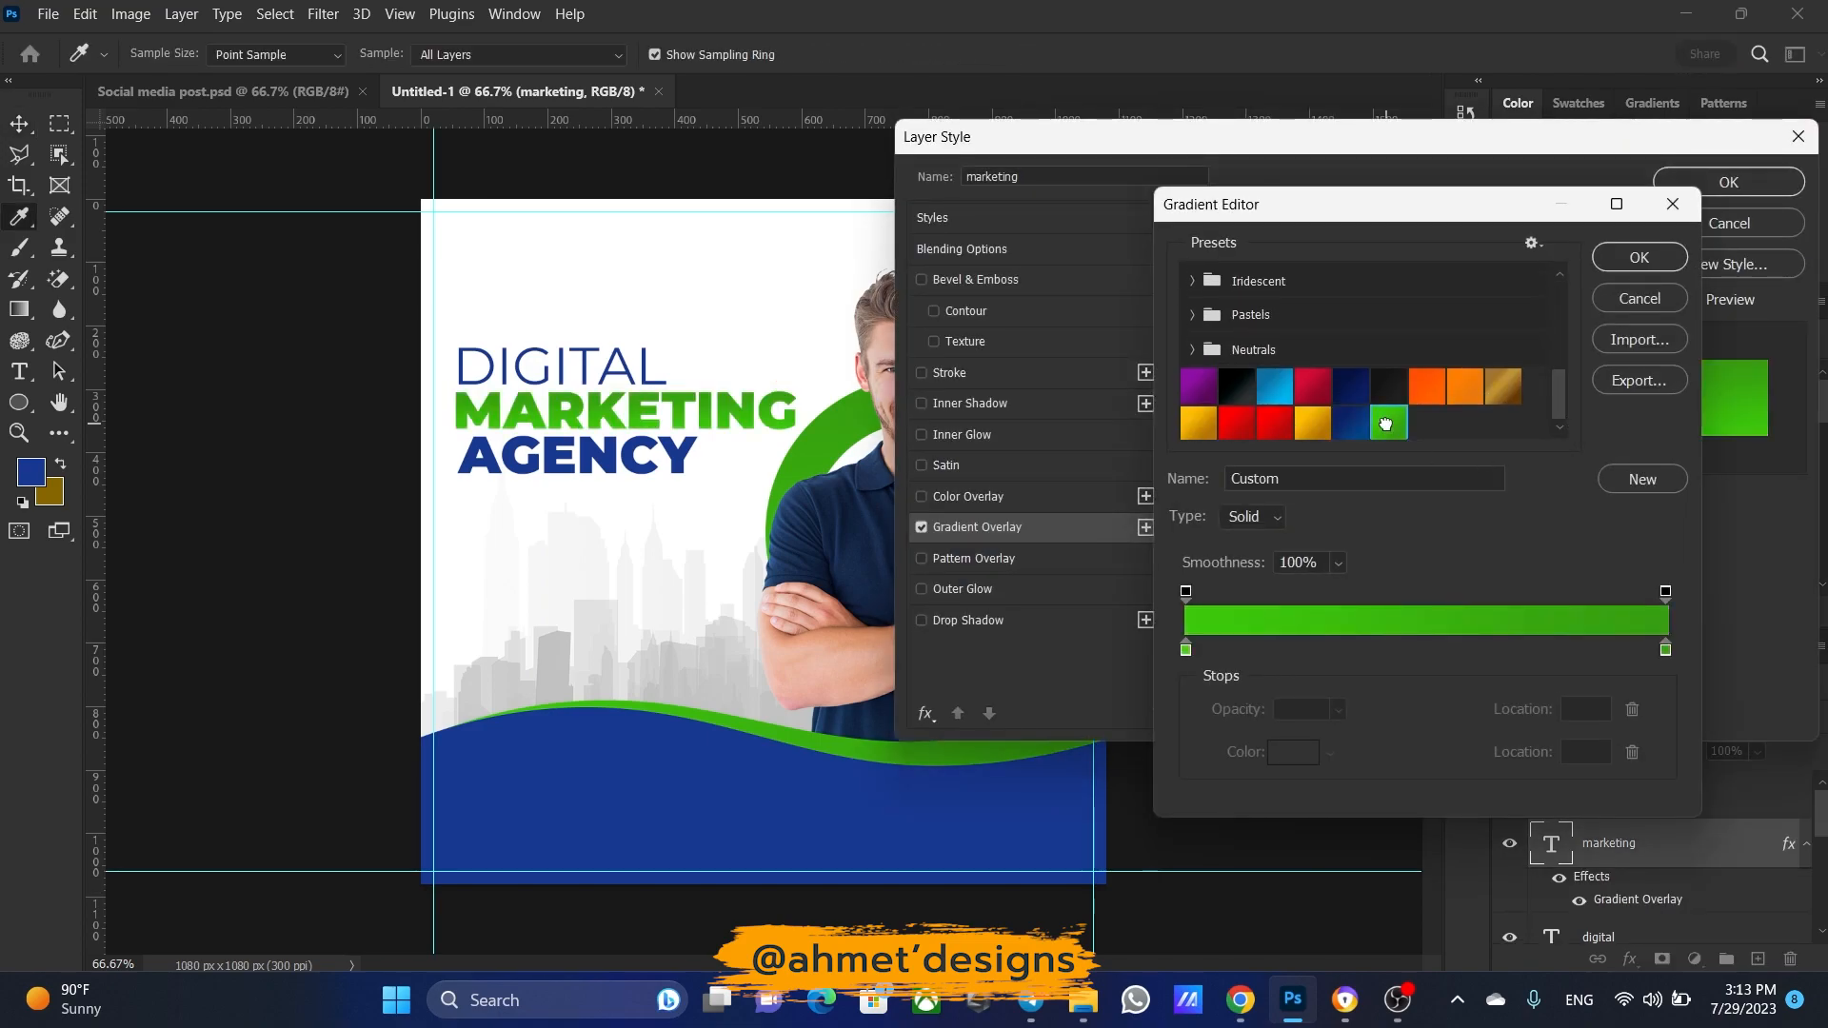
pyautogui.click(1666, 261)
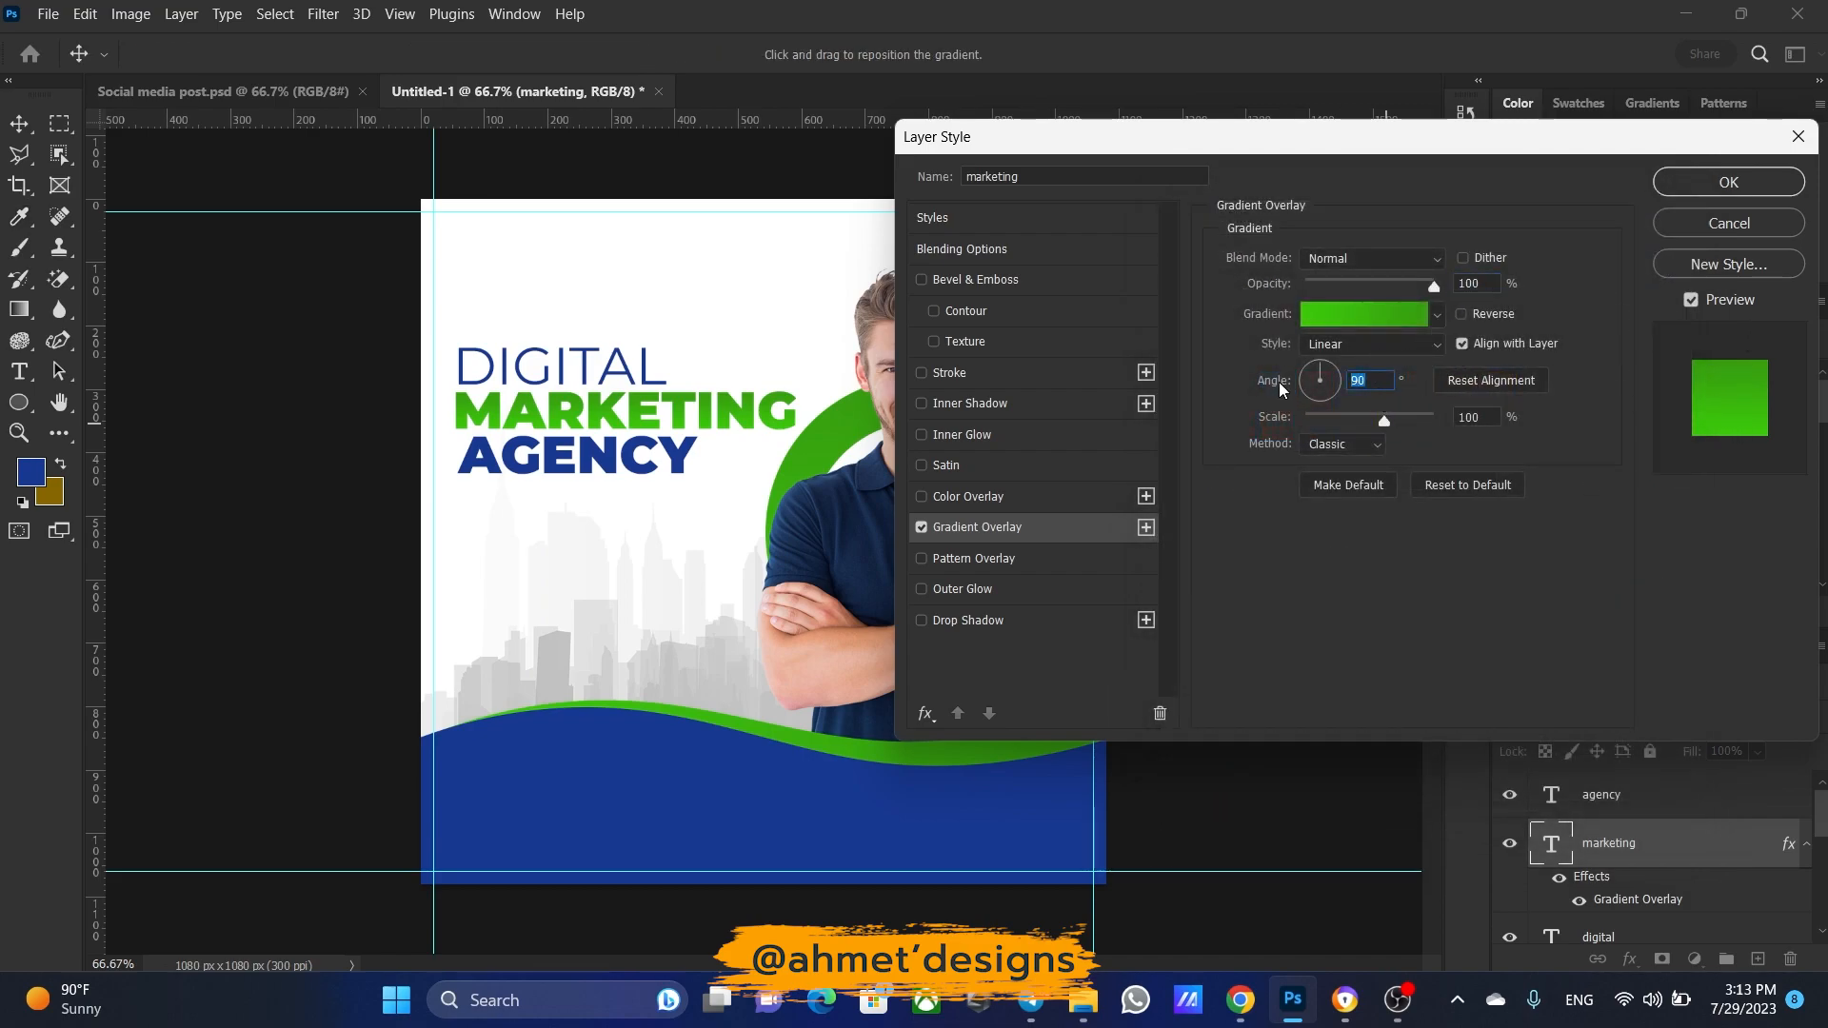
pyautogui.press('Return')
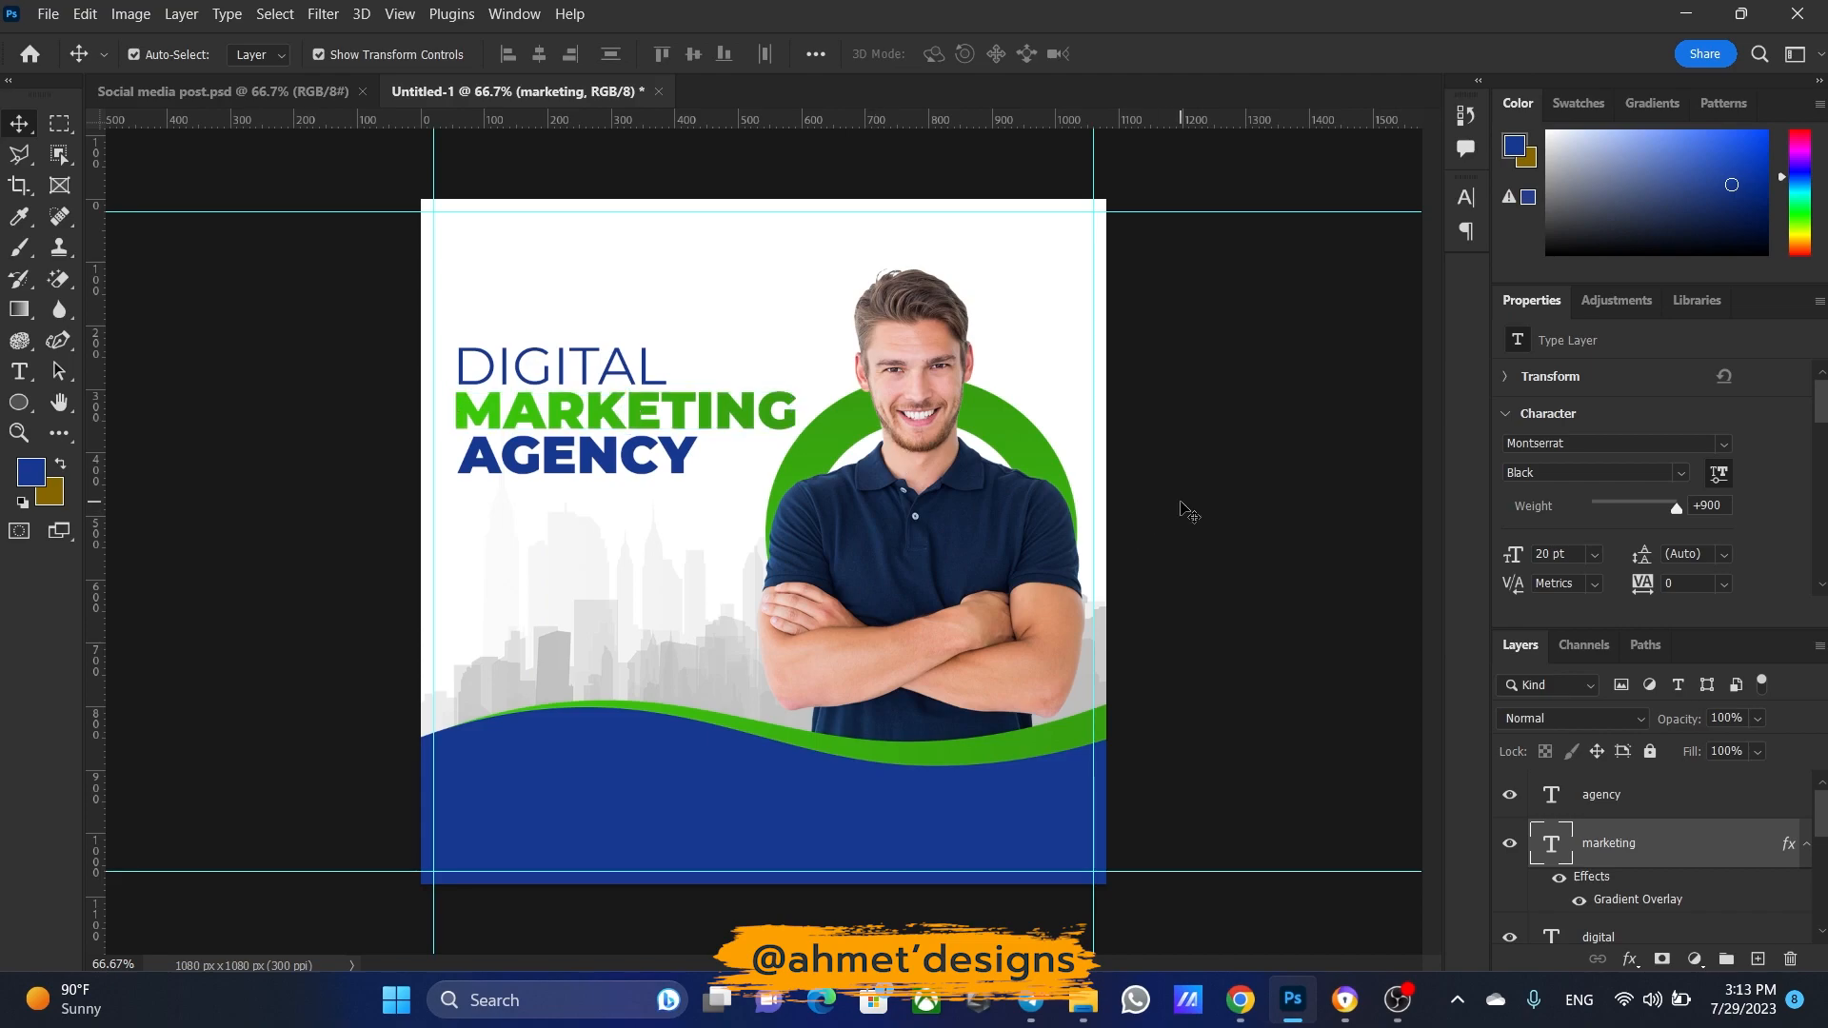
pyautogui.click(1187, 512)
# Compare with the finished post and draw a thin rectangle about 249 by 12 px below AGENCY in Untitled-1
pyautogui.click(271, 88)
pyautogui.click(432, 95)
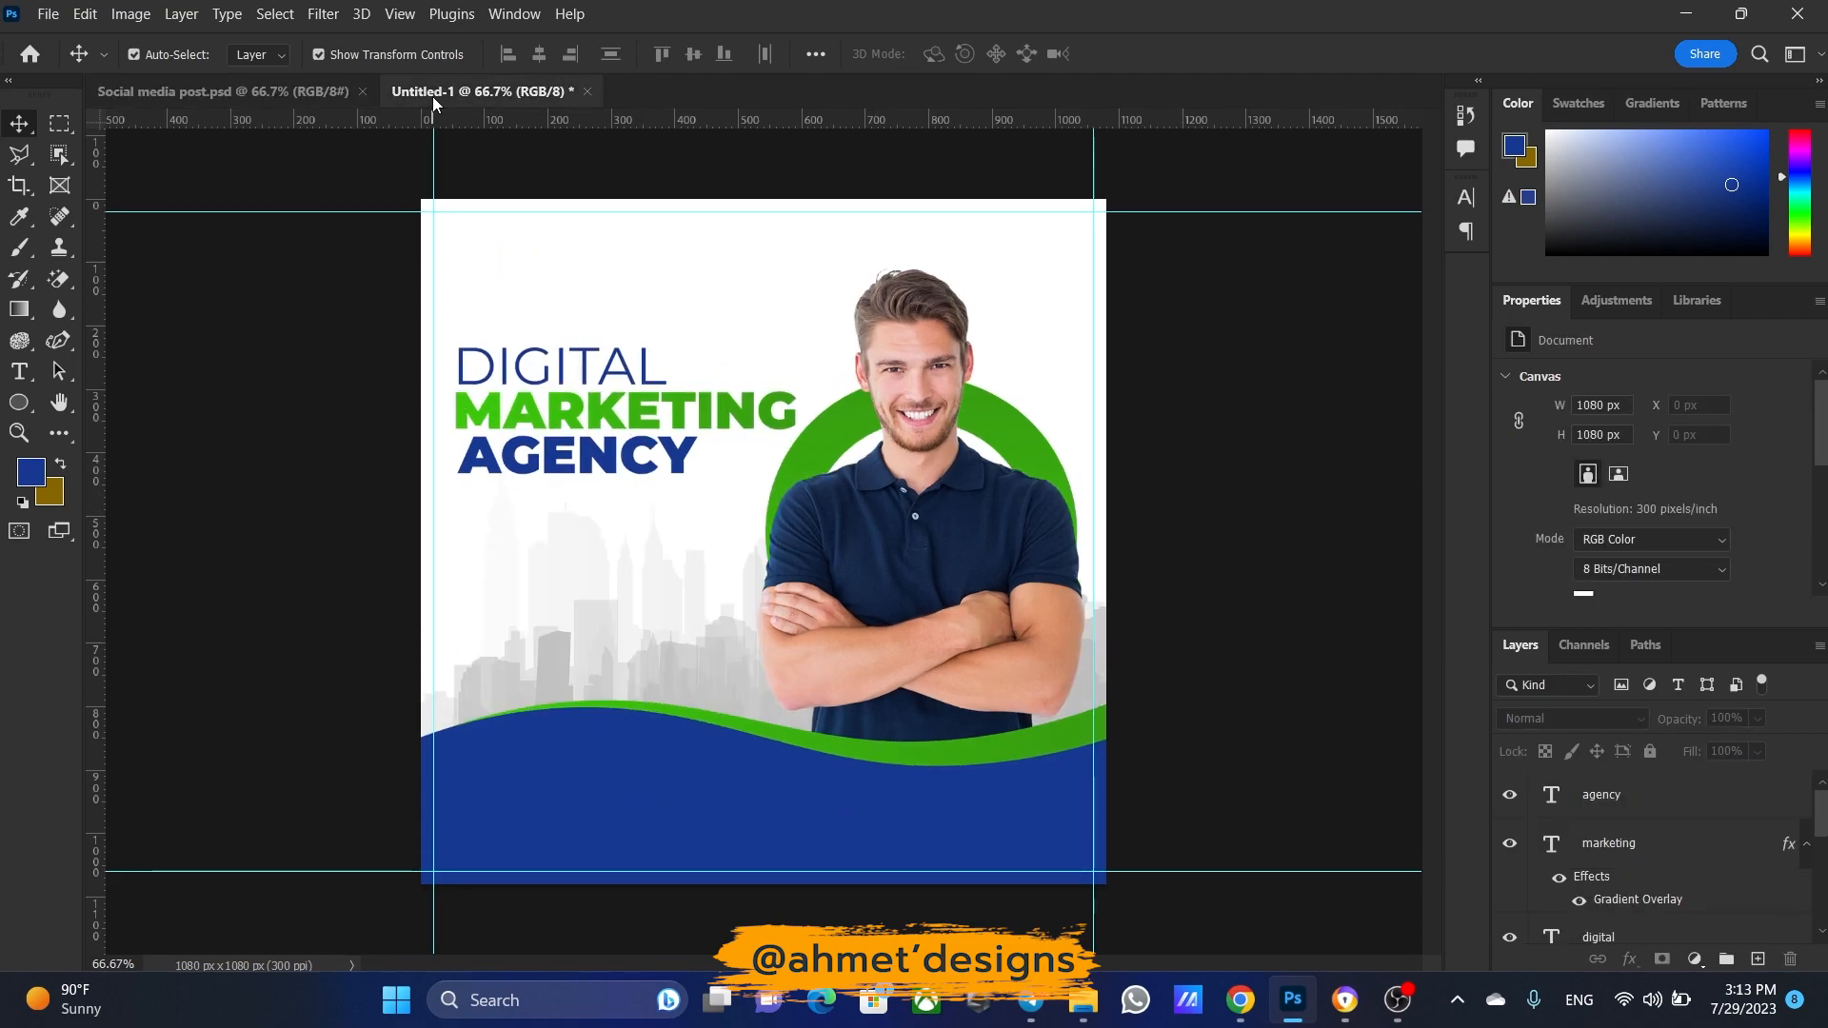
pyautogui.click(251, 89)
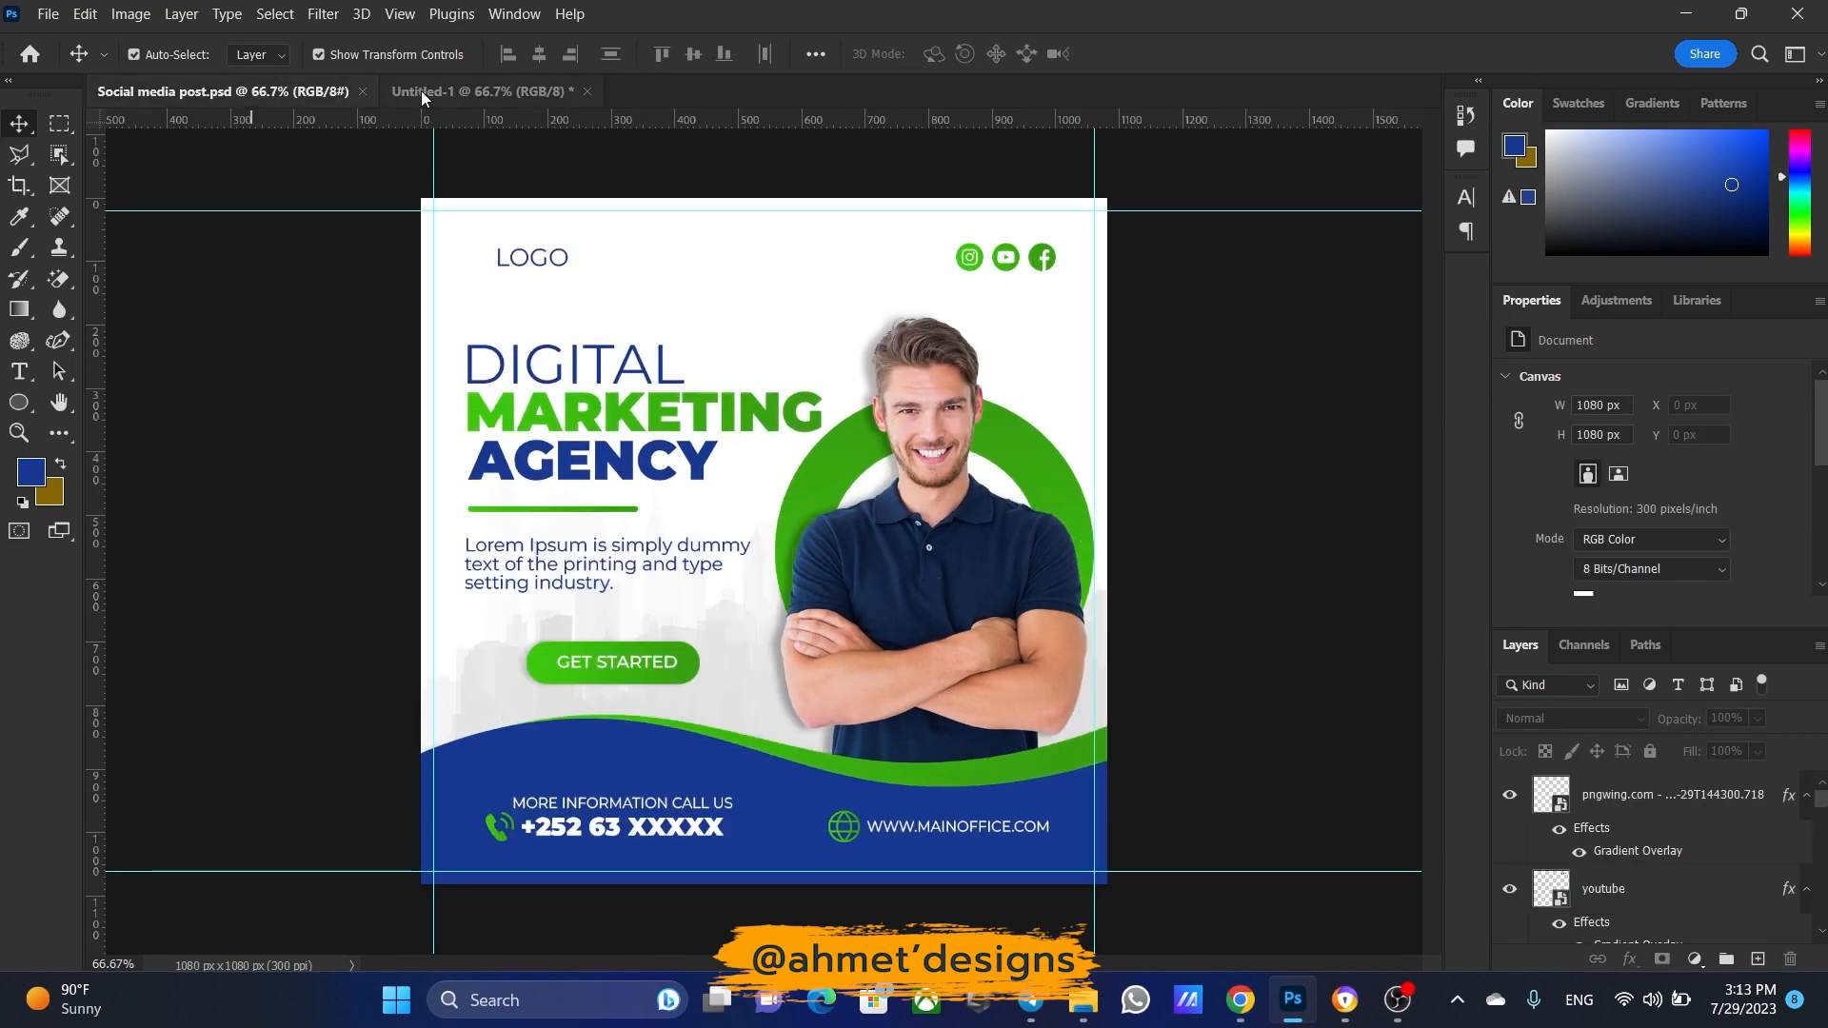
pyautogui.click(450, 88)
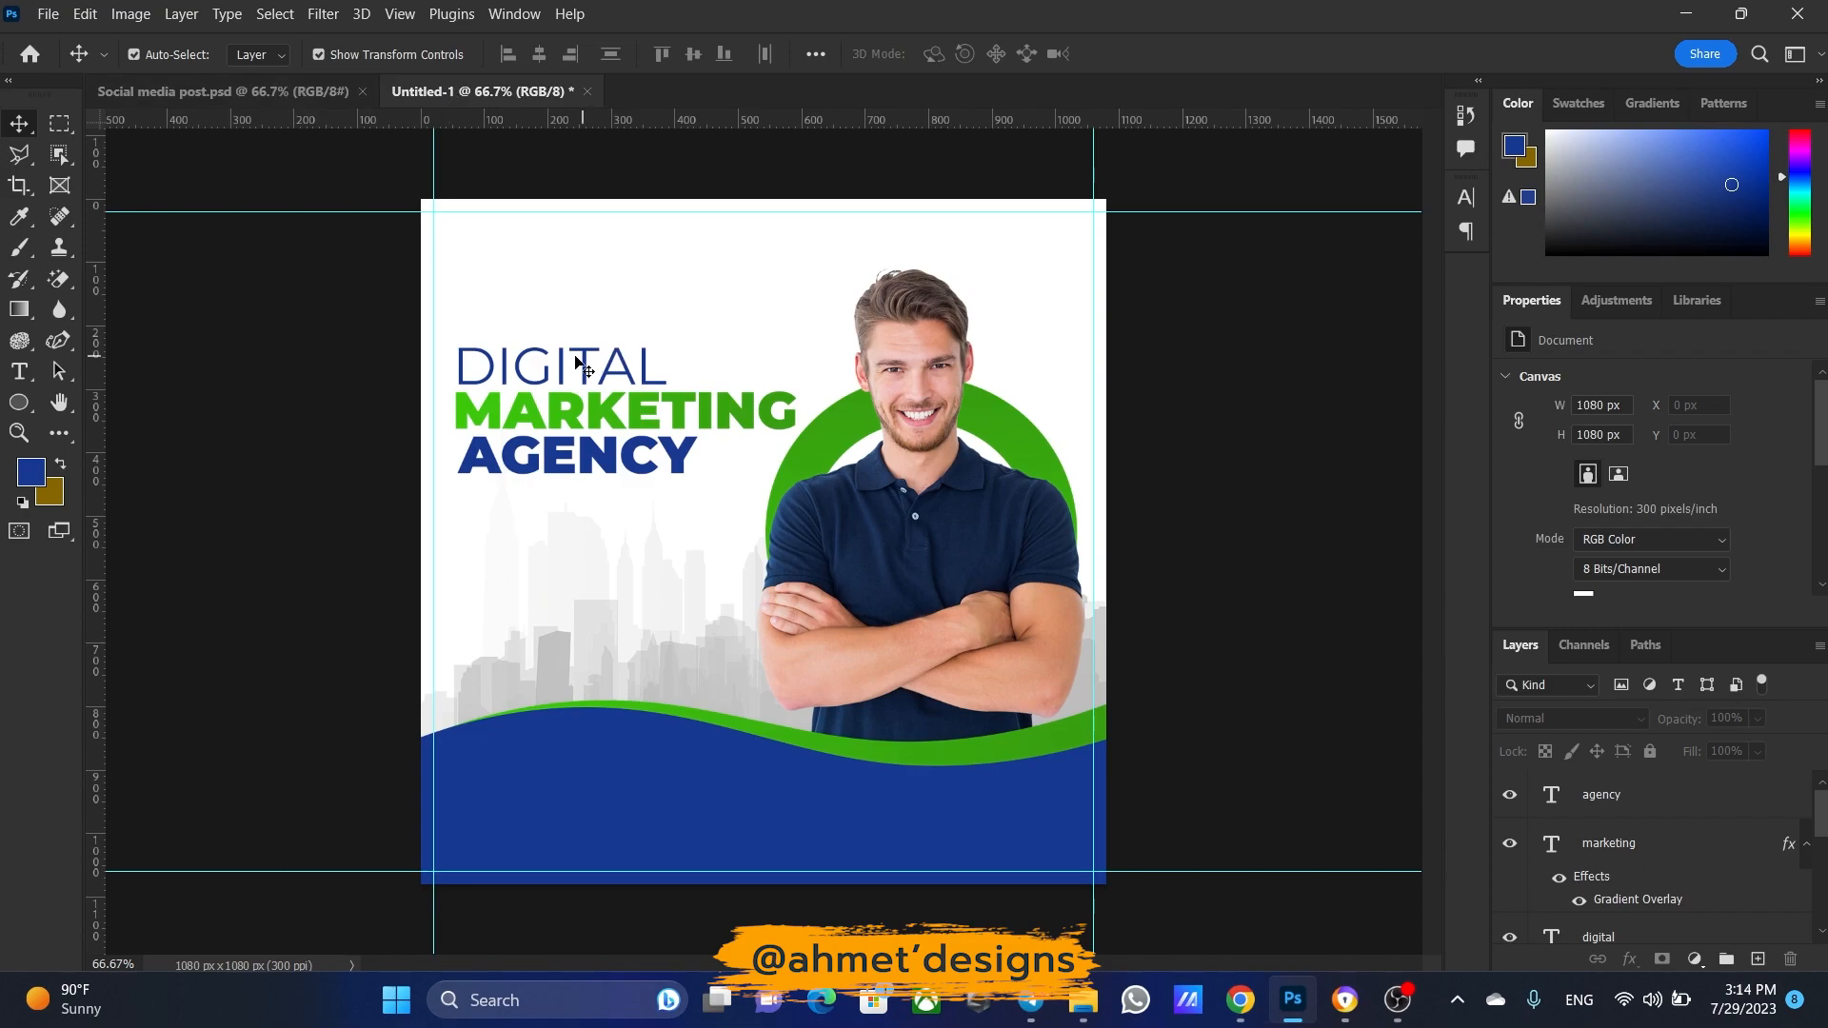
pyautogui.click(320, 99)
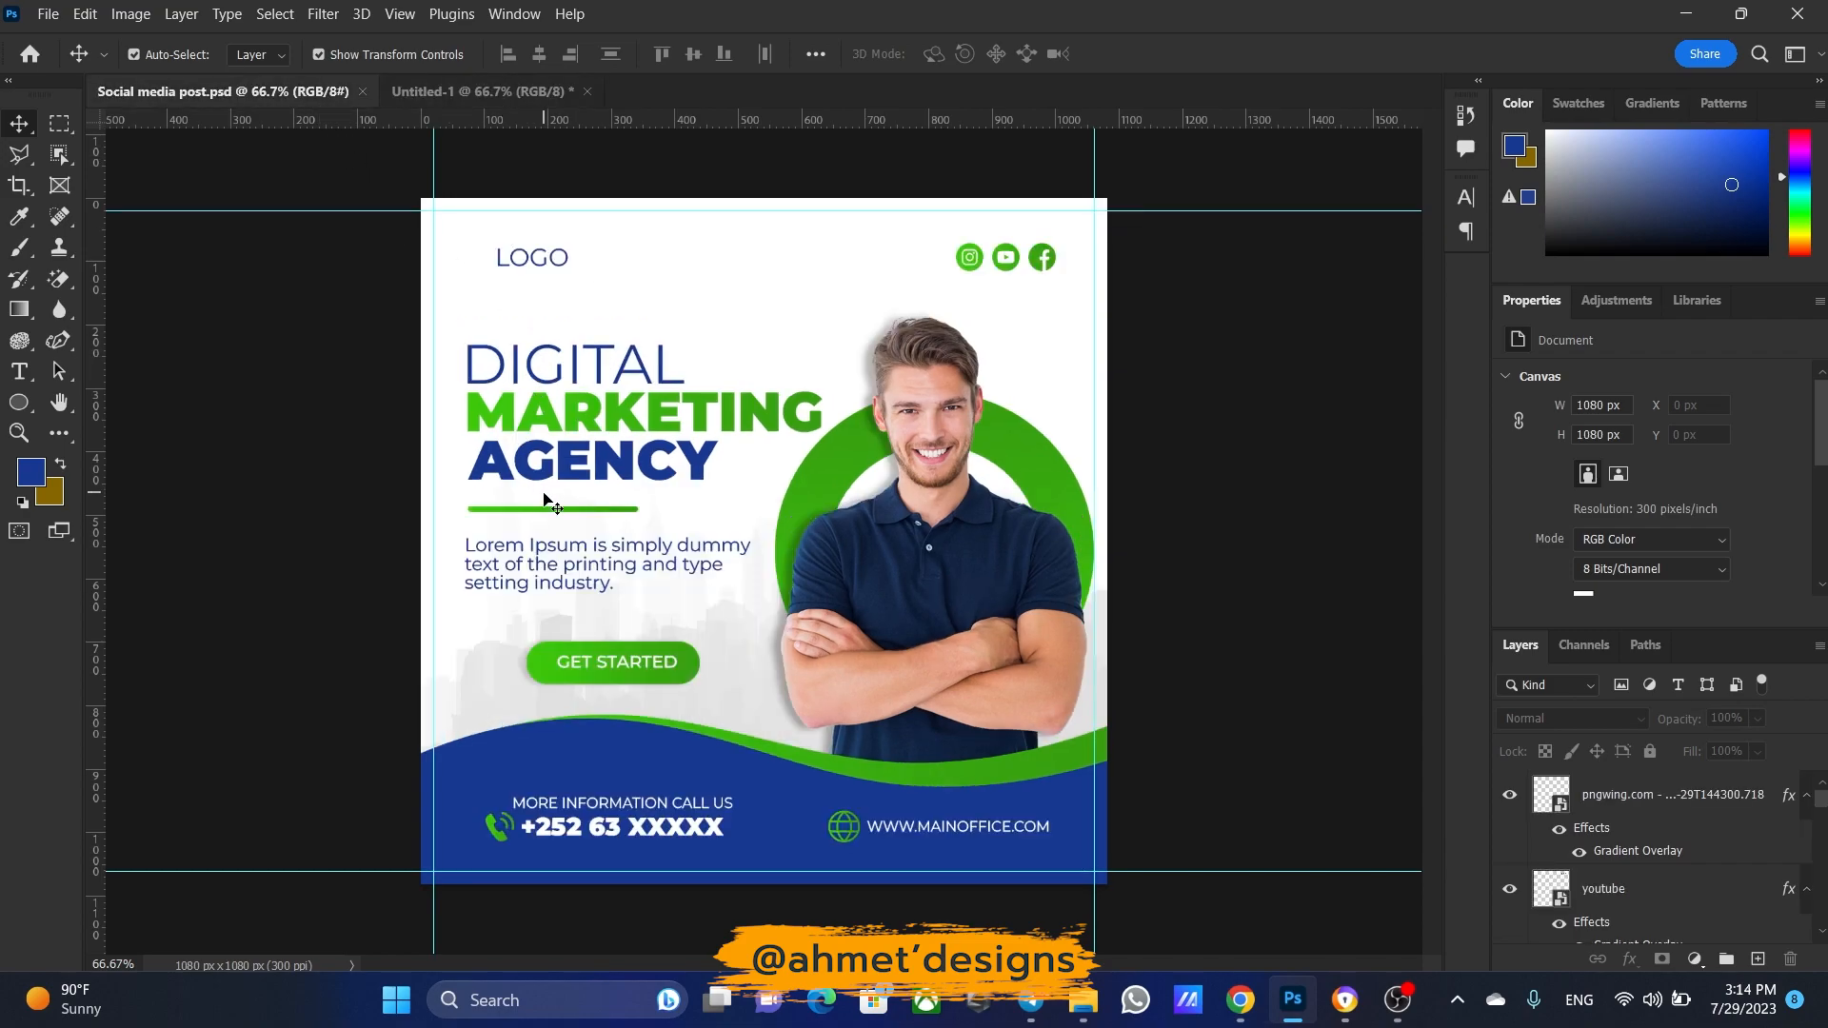
pyautogui.click(502, 92)
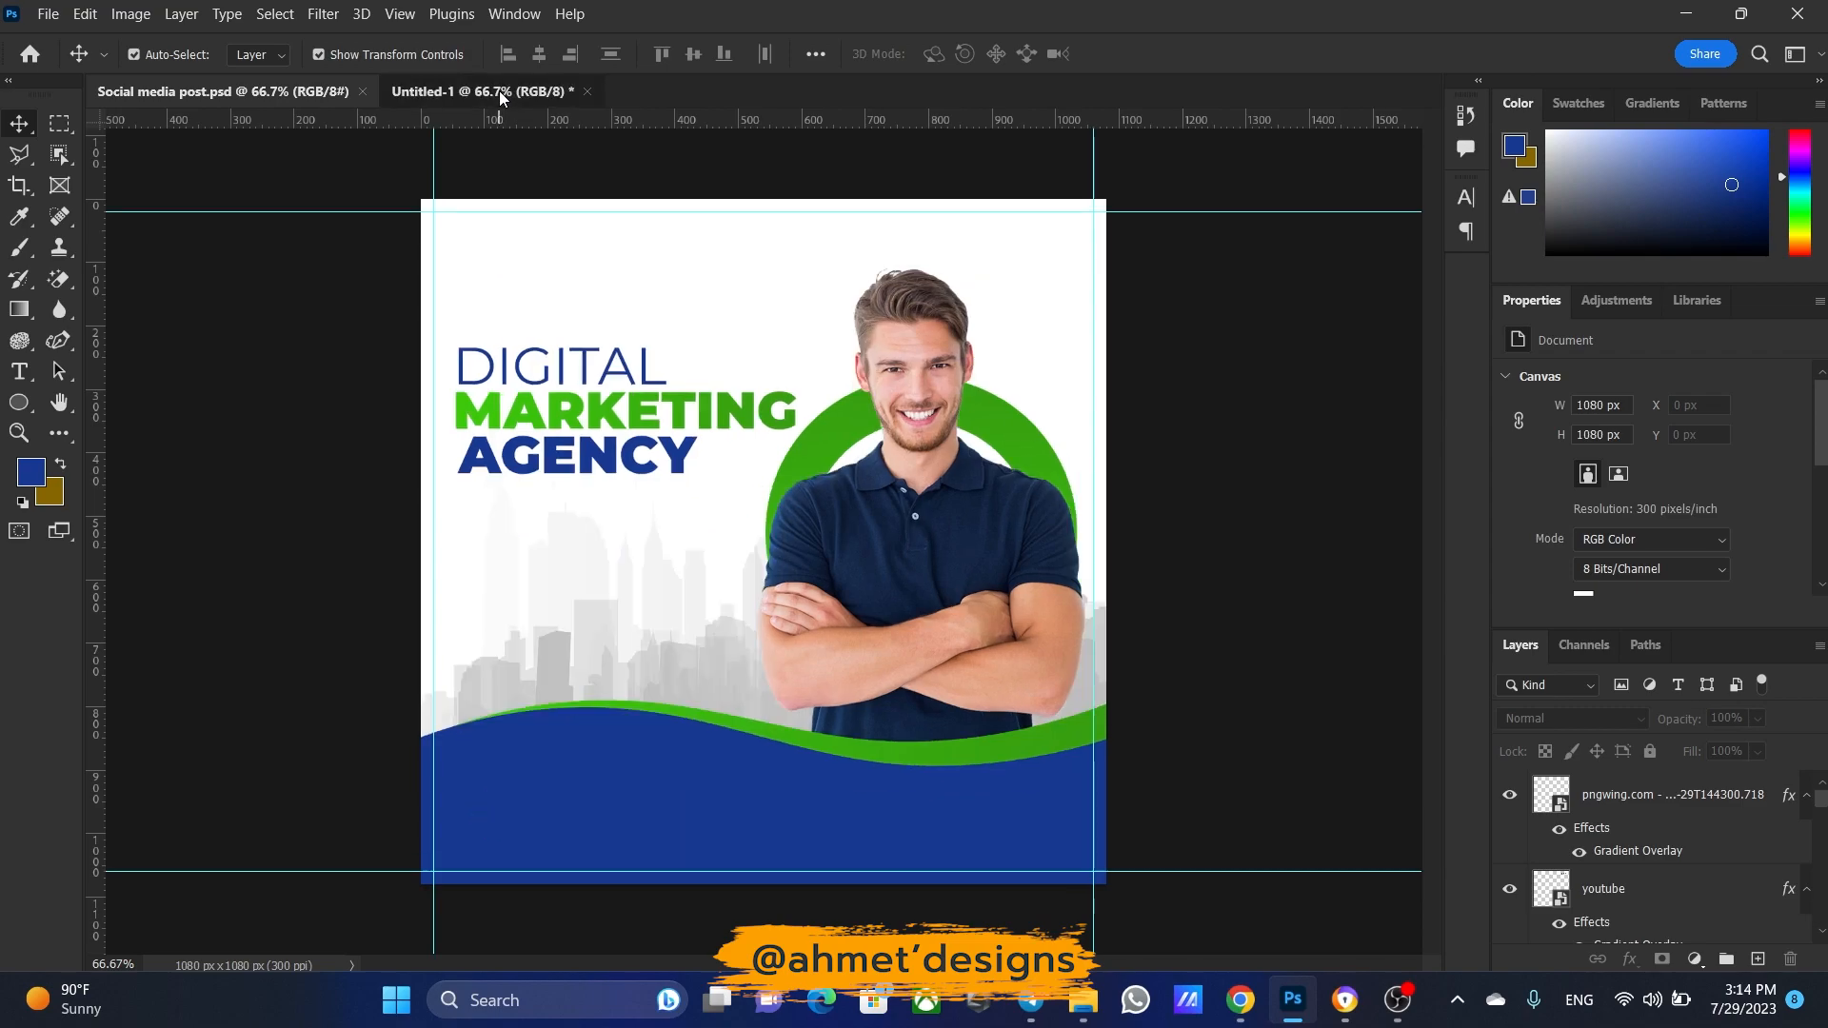
pyautogui.rightClick(16, 408)
pyautogui.click(104, 401)
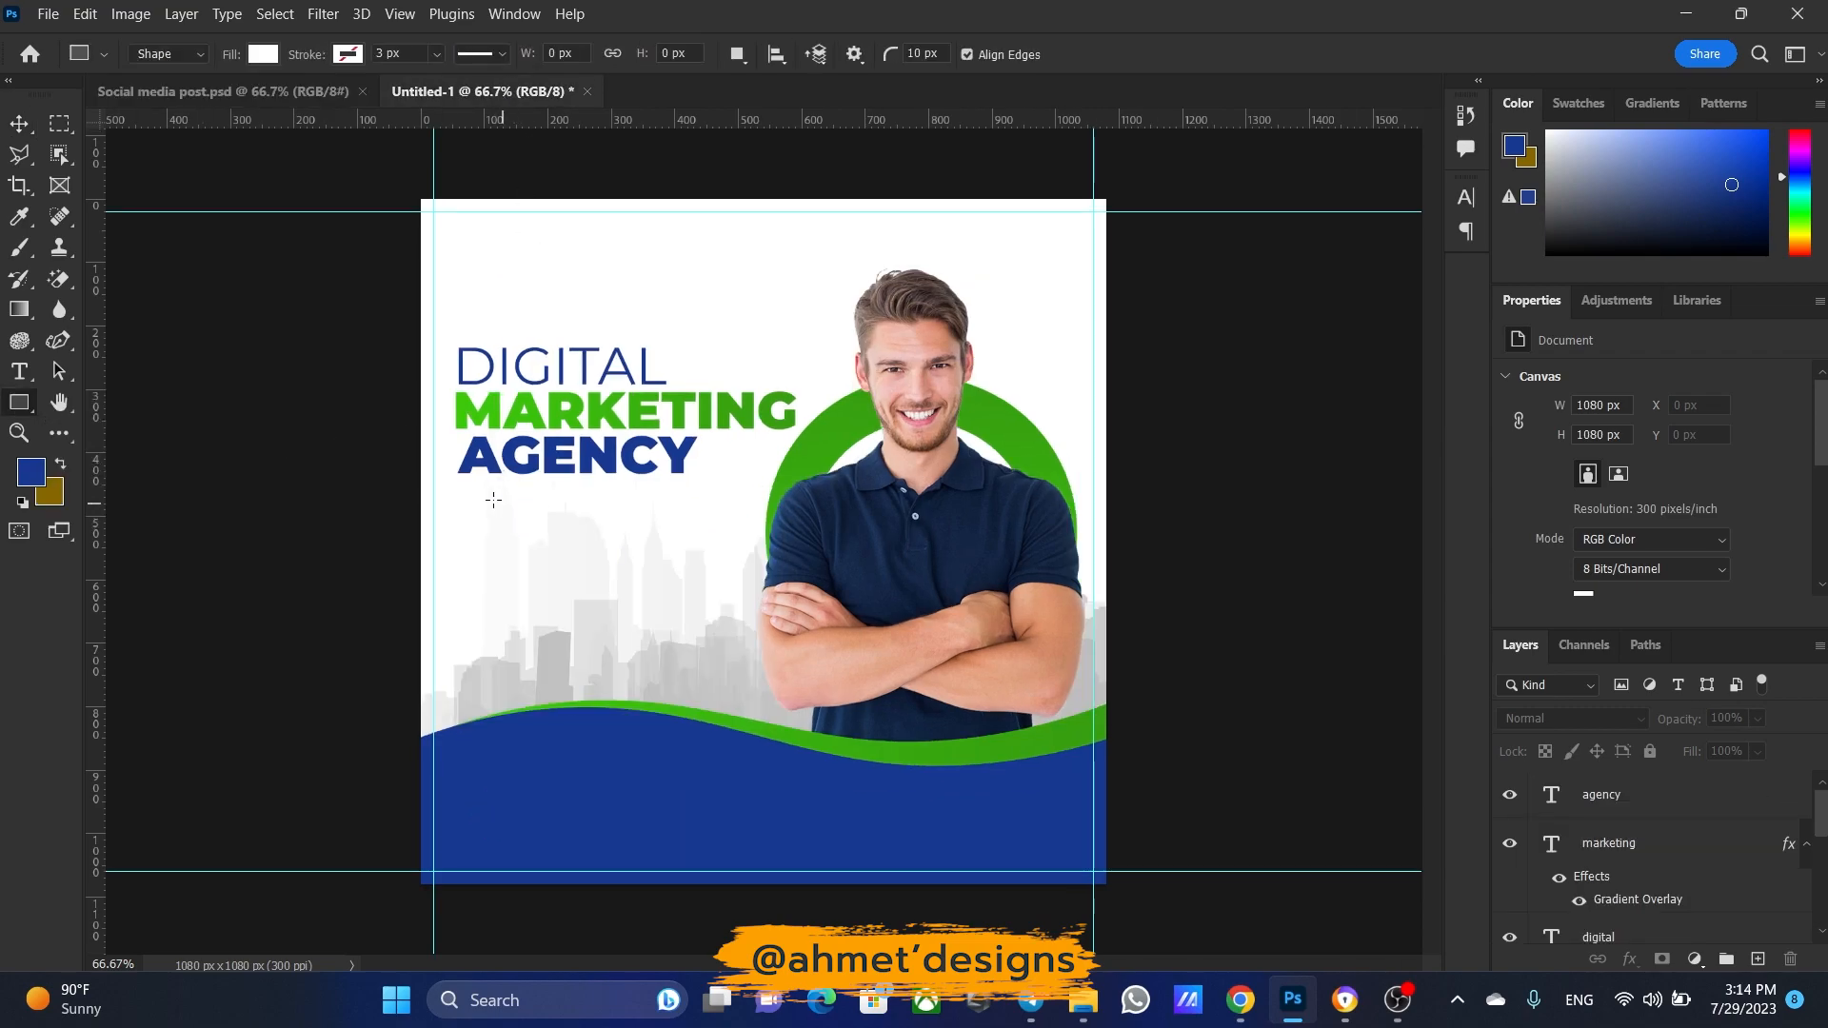
pyautogui.moveTo(460, 493); pyautogui.dragTo(616, 500)
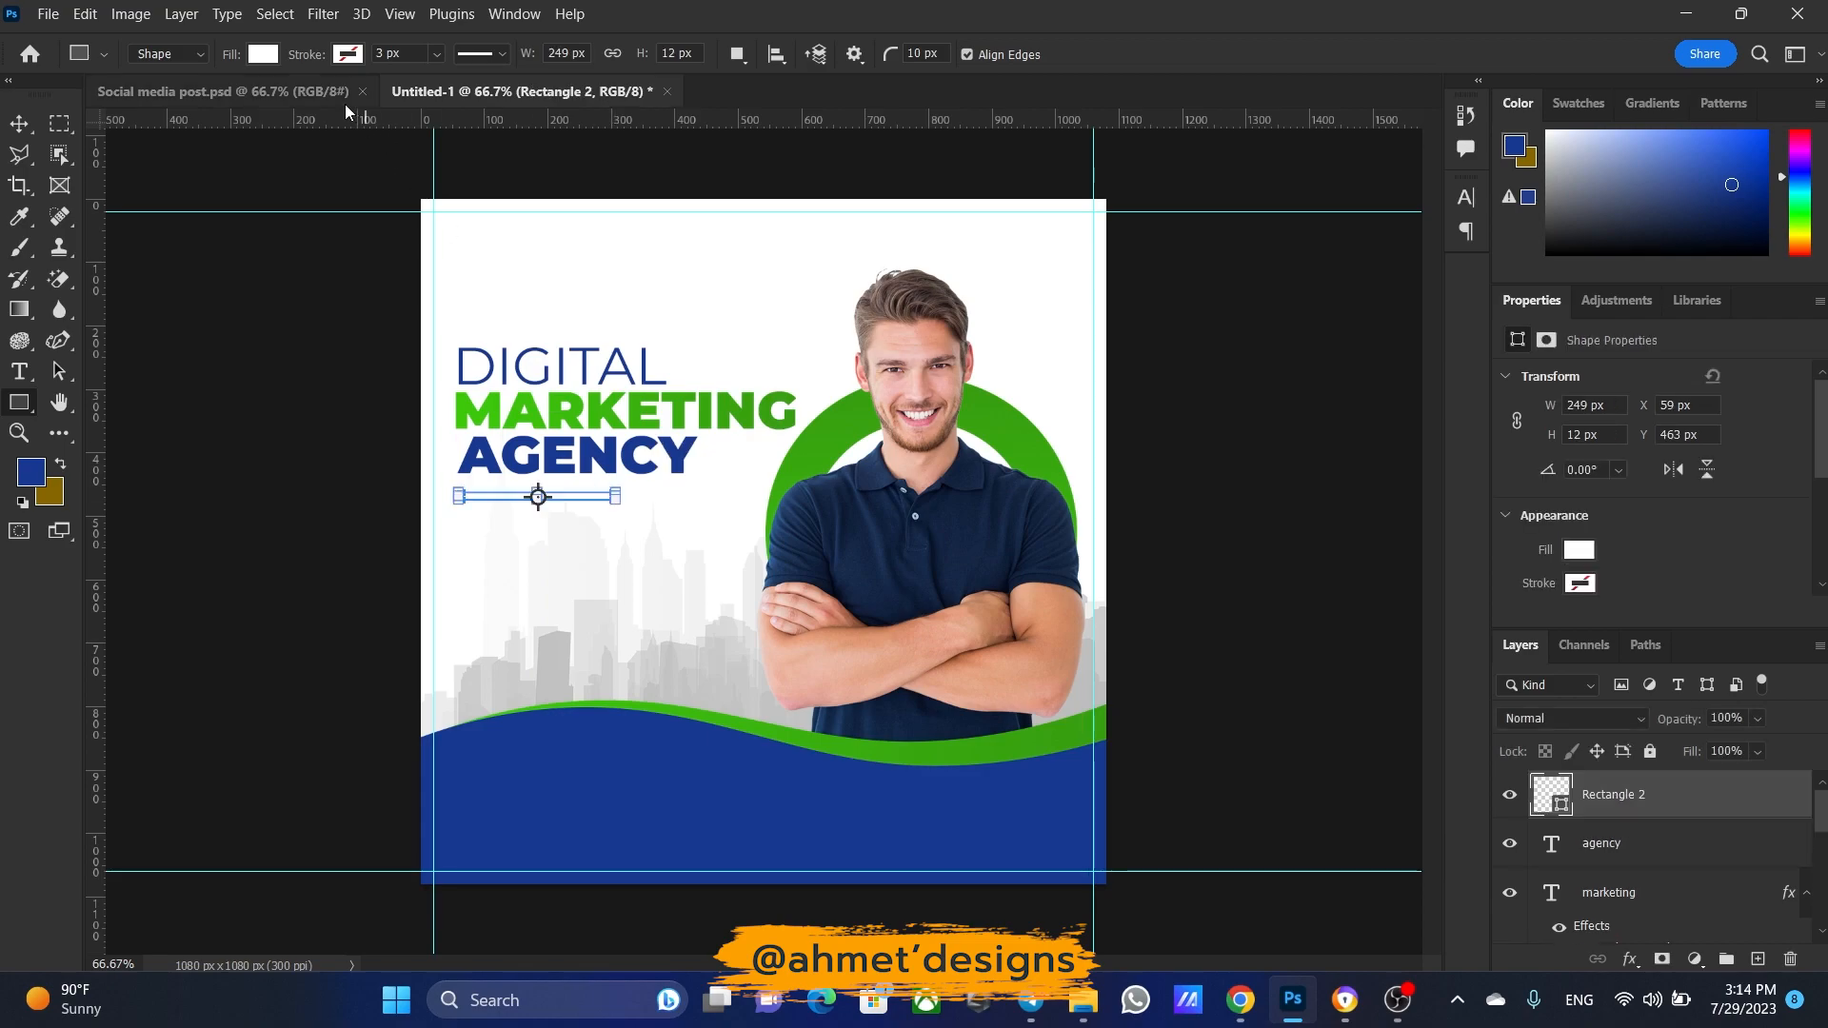
# Fill the thin bar below AGENCY with the saved bright green gradient preset at a 0-degree angle
pyautogui.click(263, 55)
pyautogui.click(207, 99)
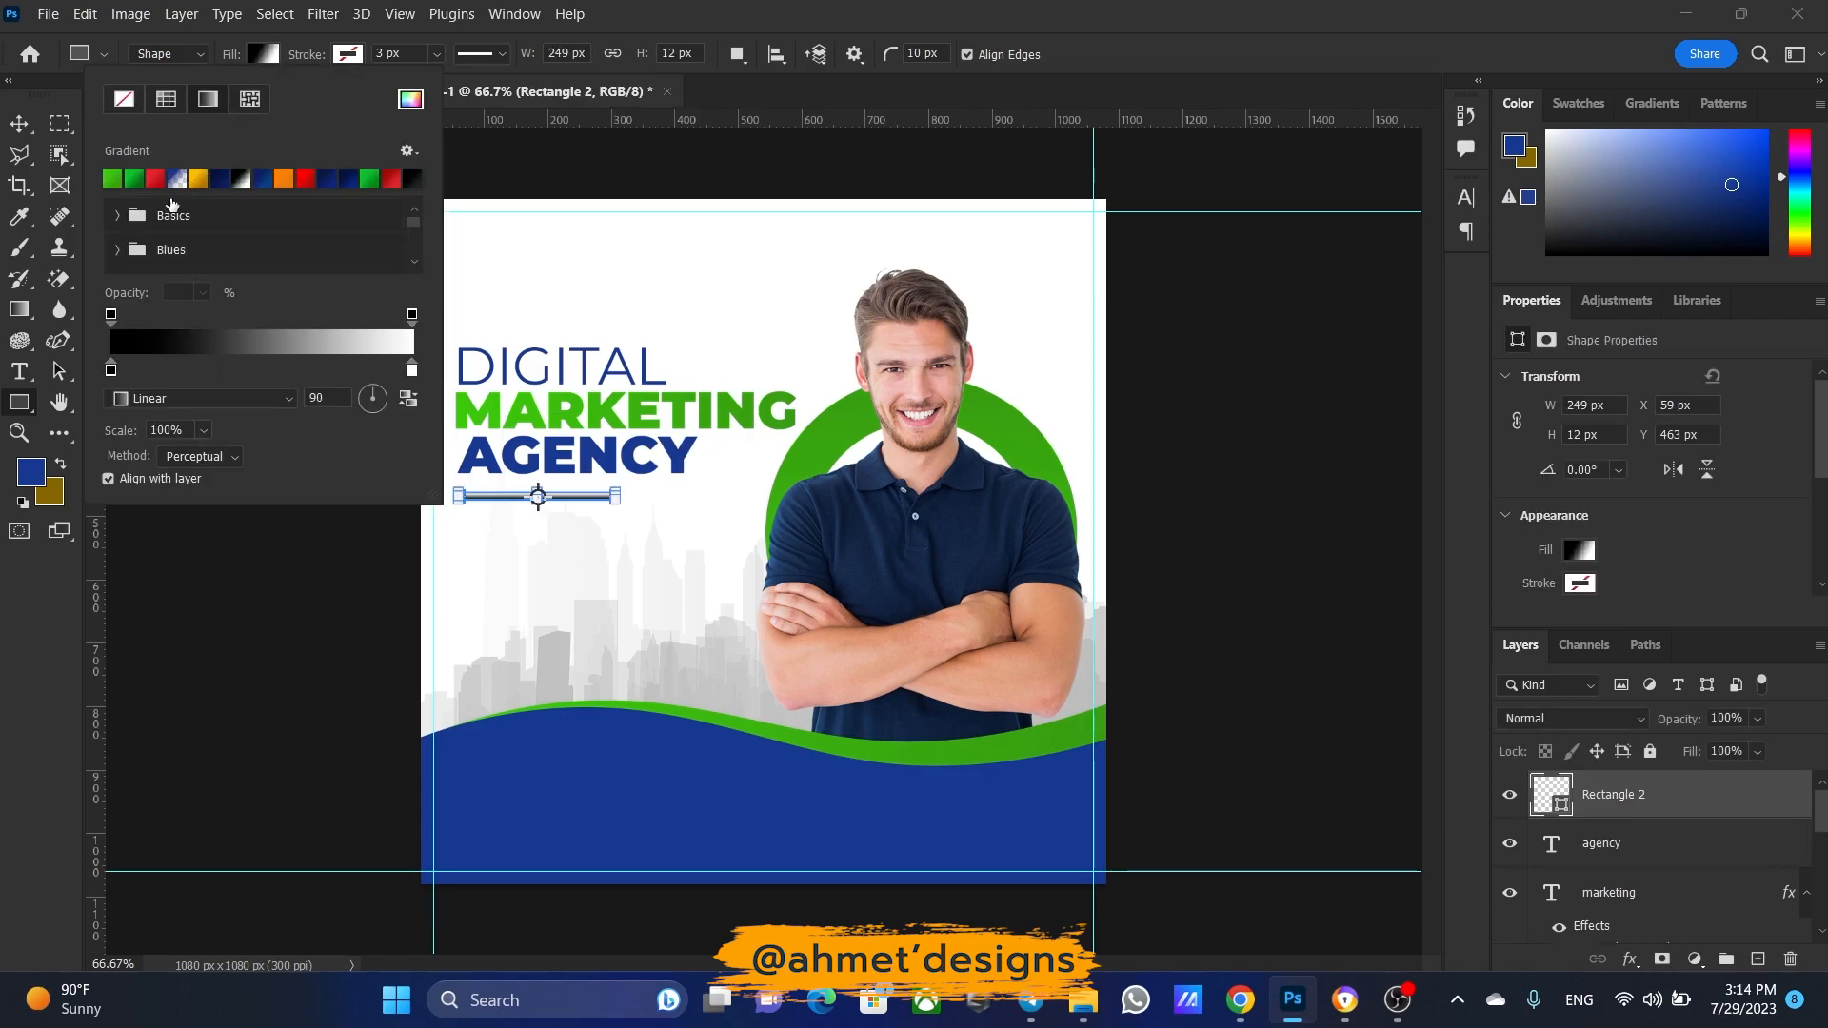
pyautogui.click(113, 180)
pyautogui.moveTo(347, 399); pyautogui.dragTo(259, 399)
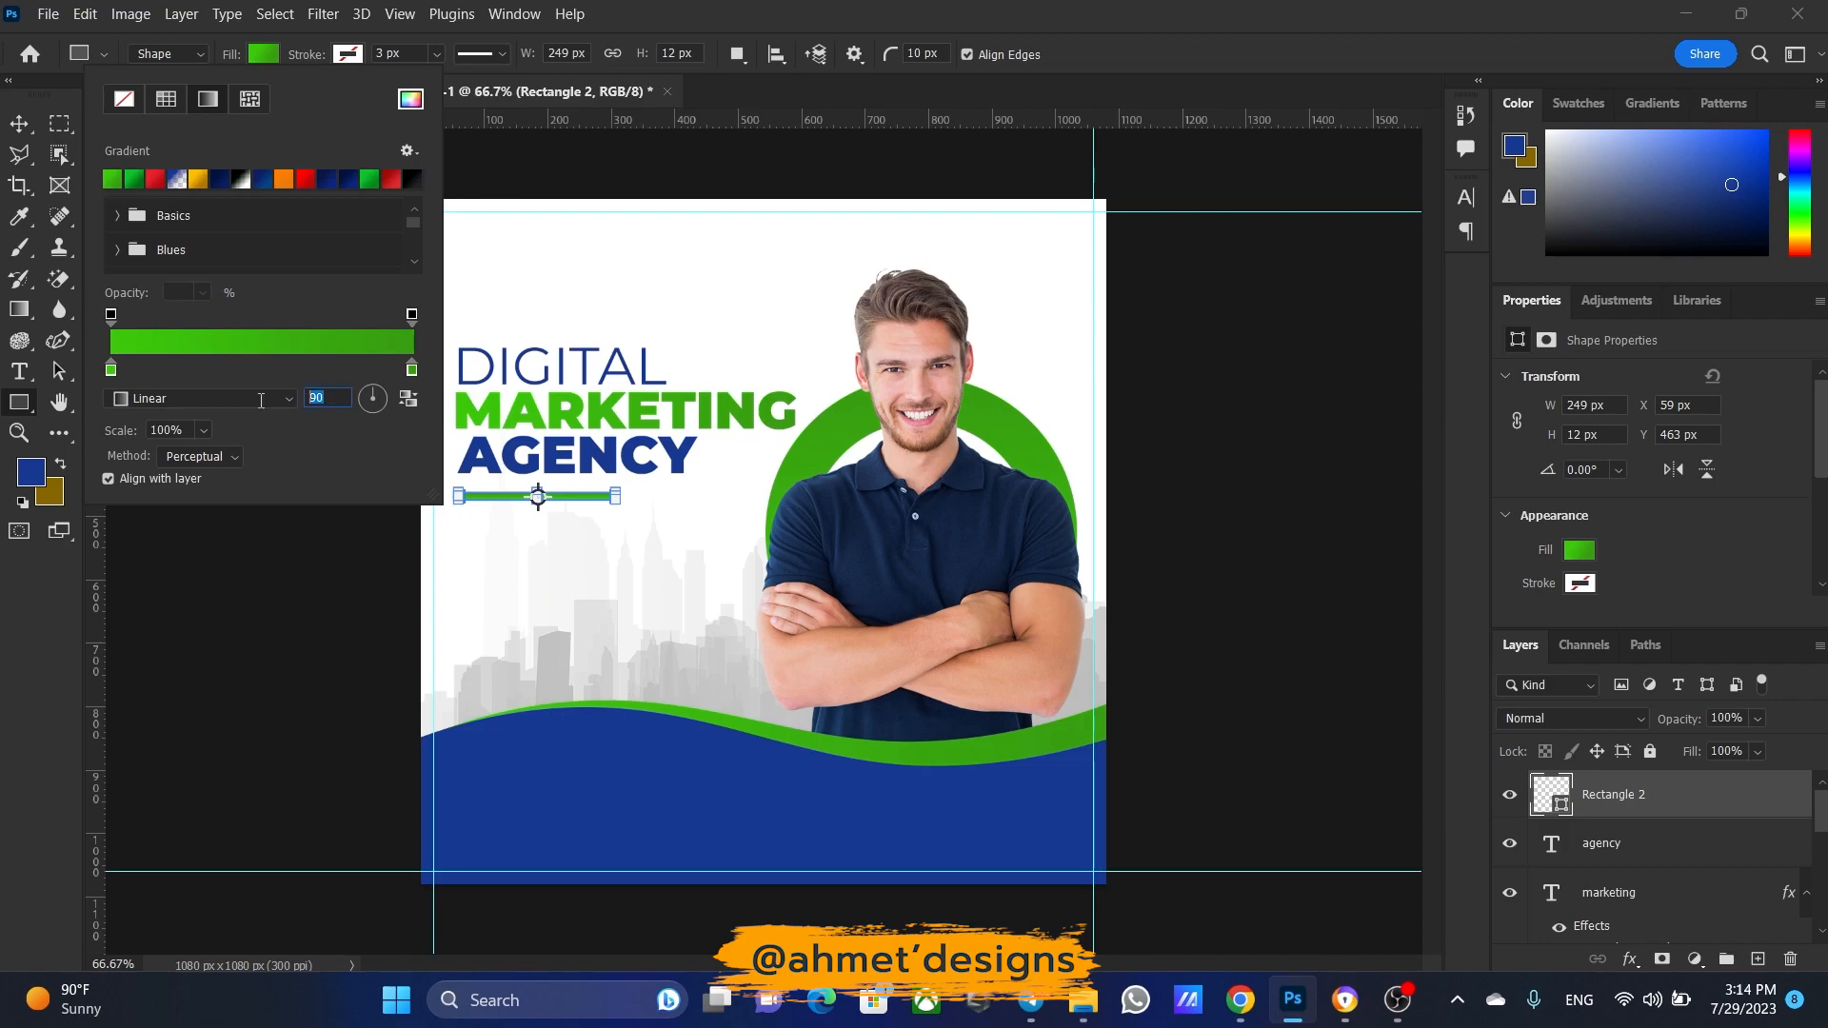
pyautogui.write('0')
pyautogui.press('Return')
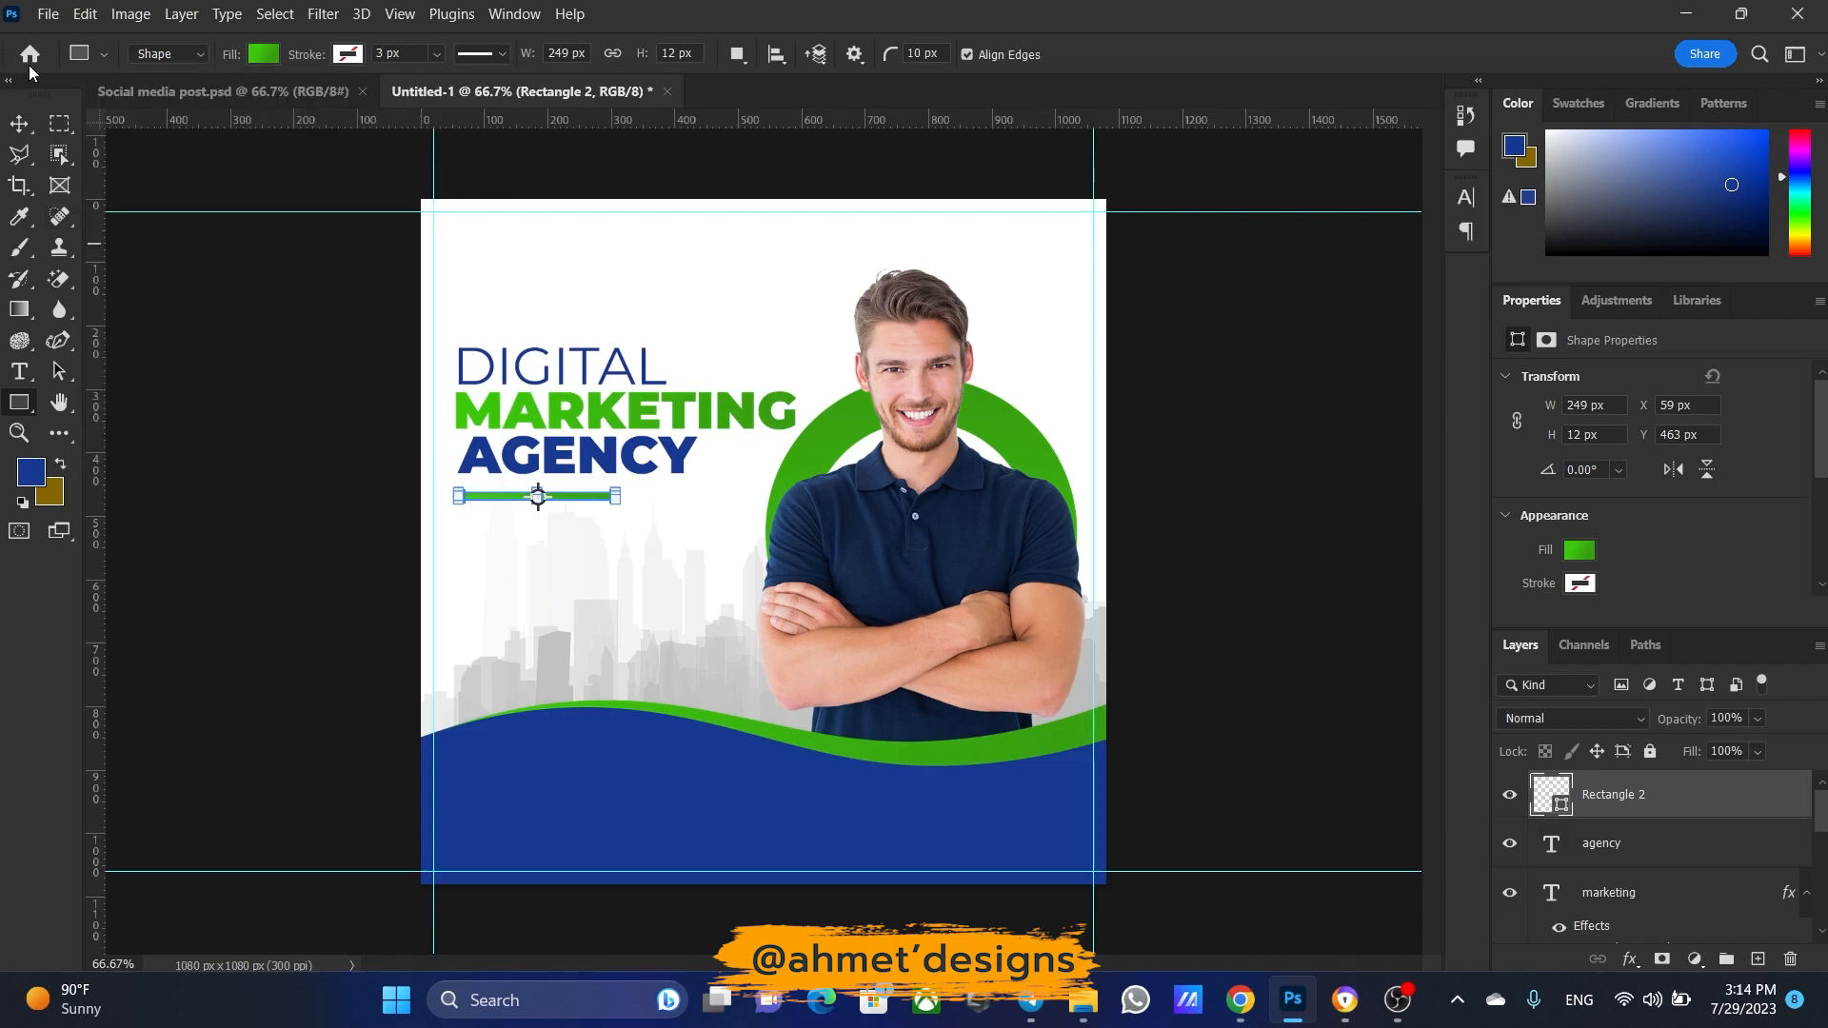
pyautogui.press('v')
pyautogui.click(278, 469)
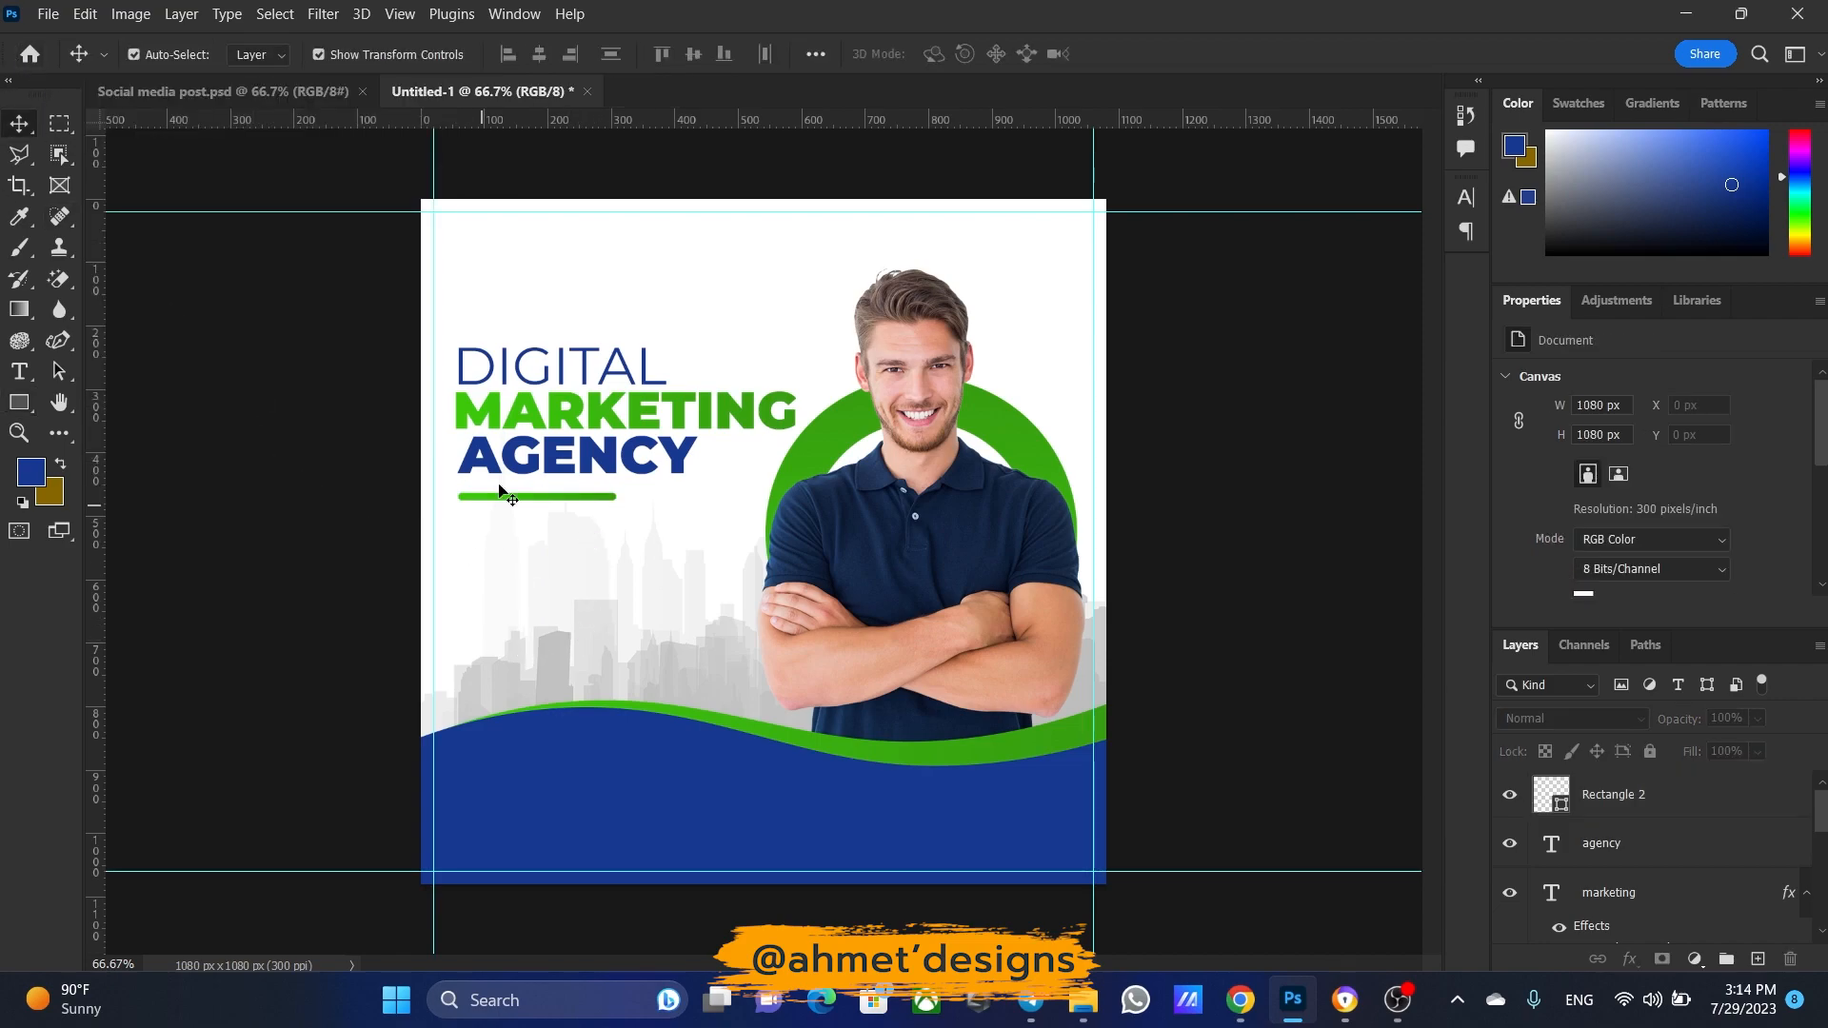
# Switch to Chrome, copy the first Lorem Ipsum sentence from lipsum.com, and return to Photoshop
pyautogui.click(1235, 1004)
pyautogui.click(992, 19)
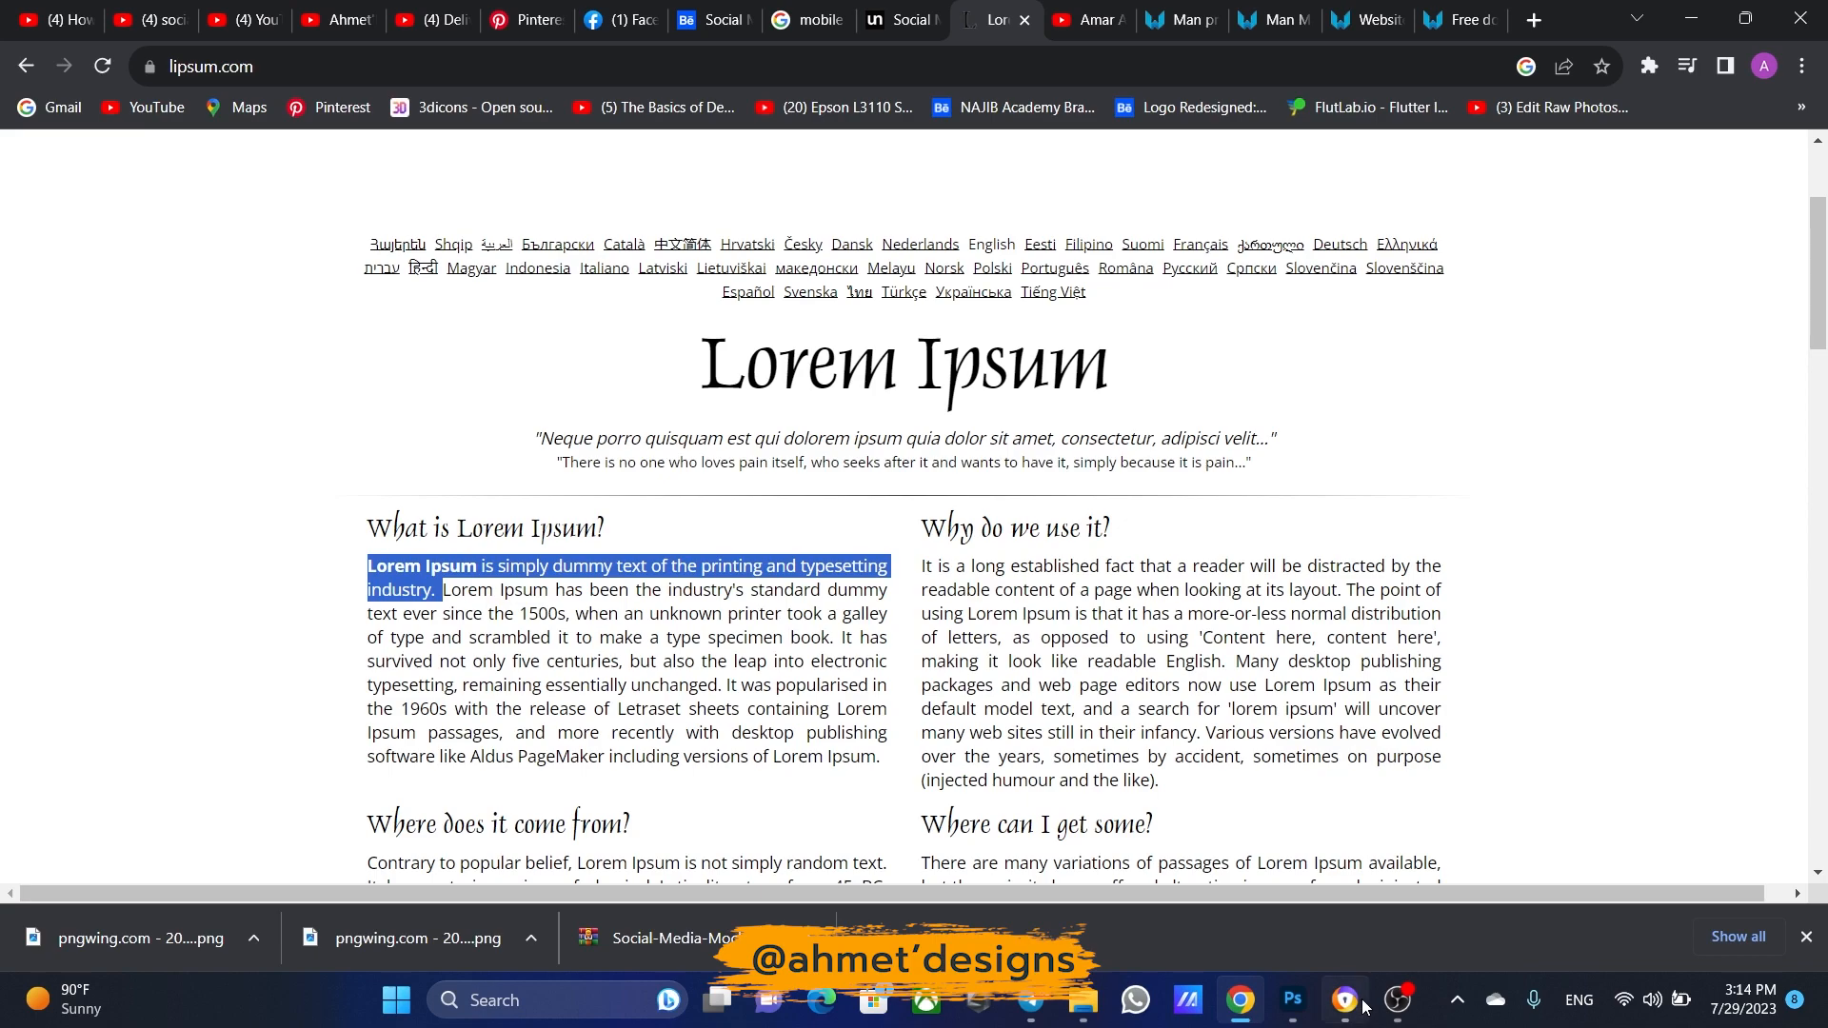
pyautogui.click(1292, 1000)
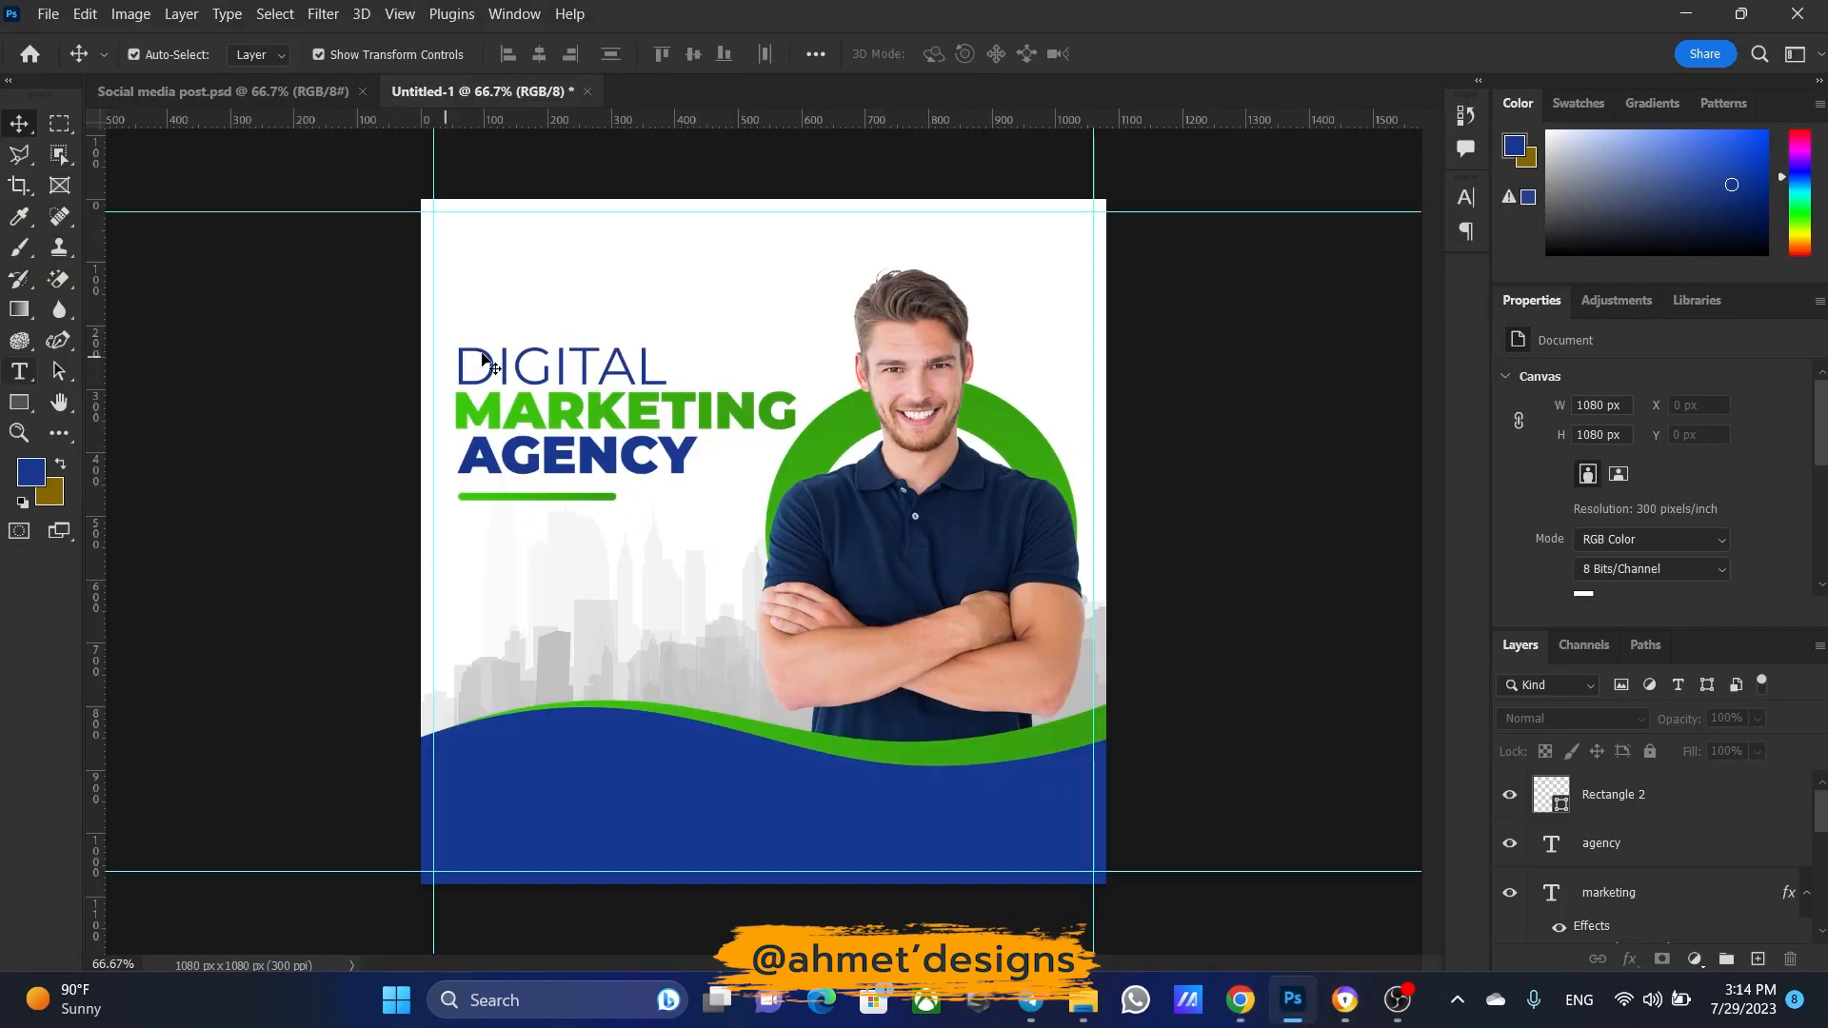
# Duplicate the DIGITAL text below the green bar and replace its wording with the copied Lorem Ipsum sentence
pyautogui.click(533, 372)
pyautogui.moveTo(523, 371); pyautogui.dragTo(523, 545)
pyautogui.doubleClick(522, 545)
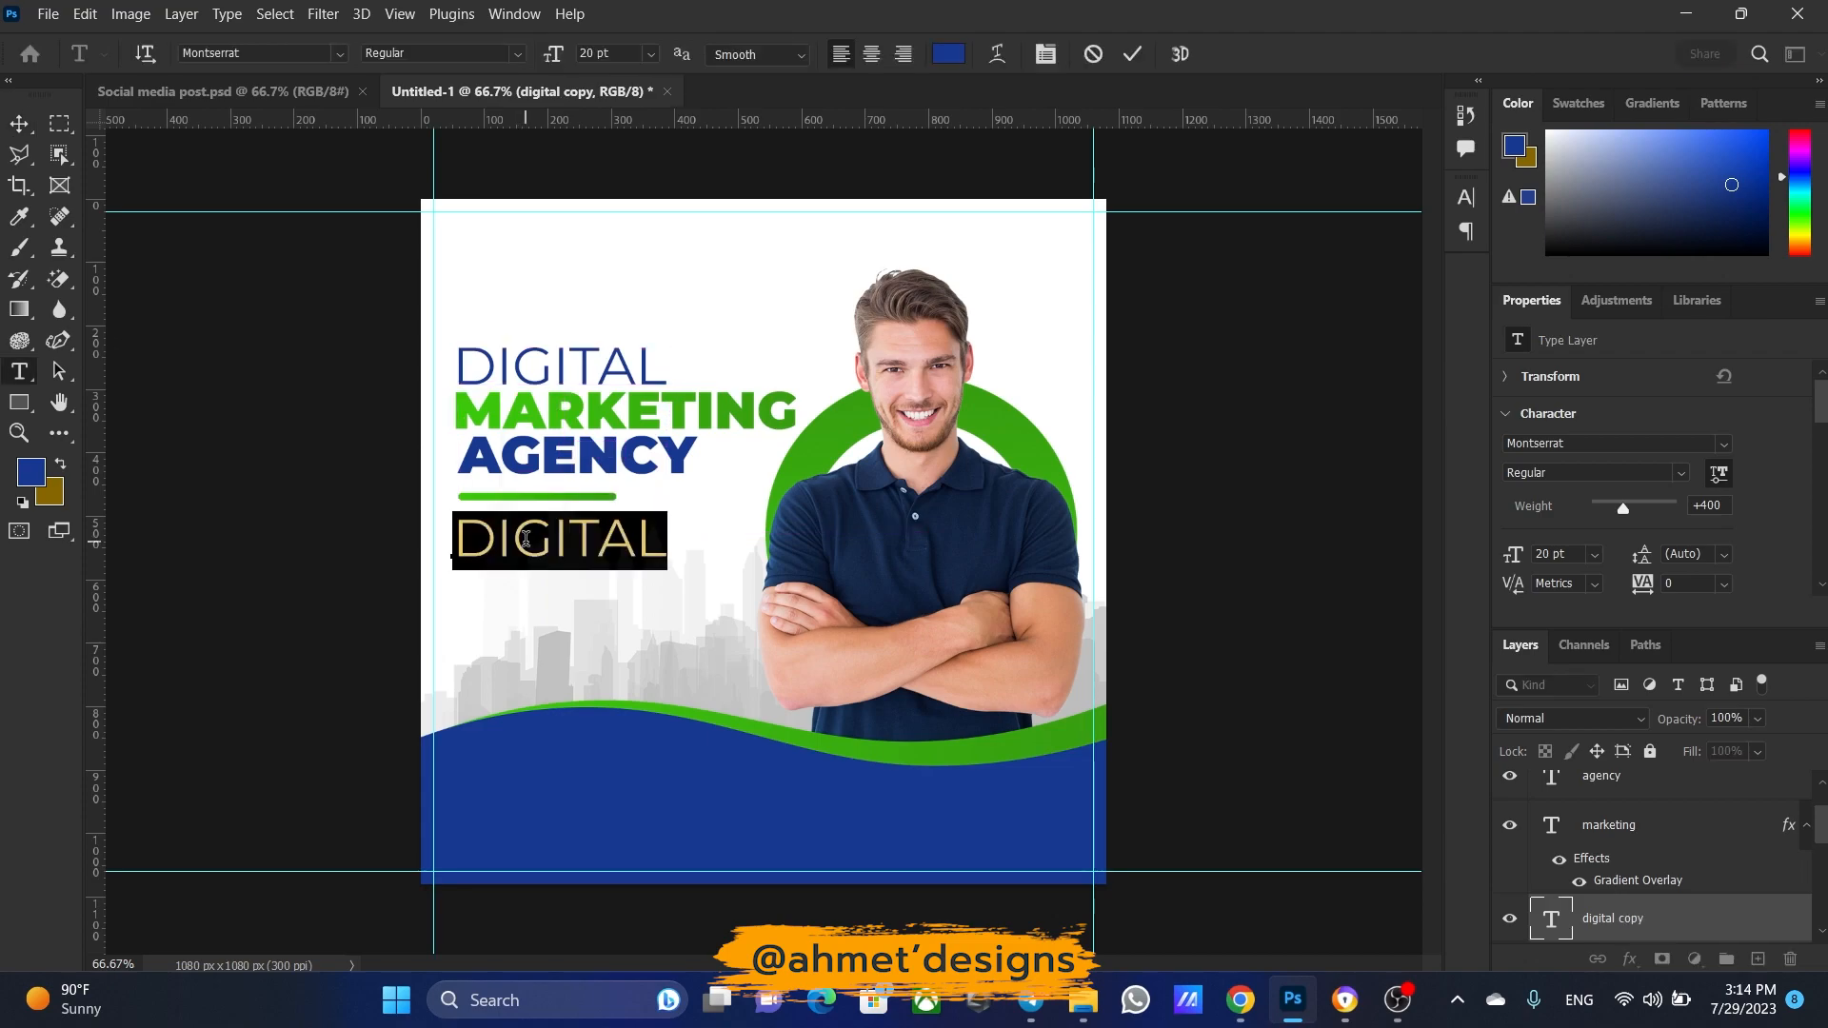
pyautogui.hotkey('ctrl', 'v')
# Set the Lorem Ipsum text to 8 pt and turn off its All Caps styling
pyautogui.hotkey('ctrl', 'a')
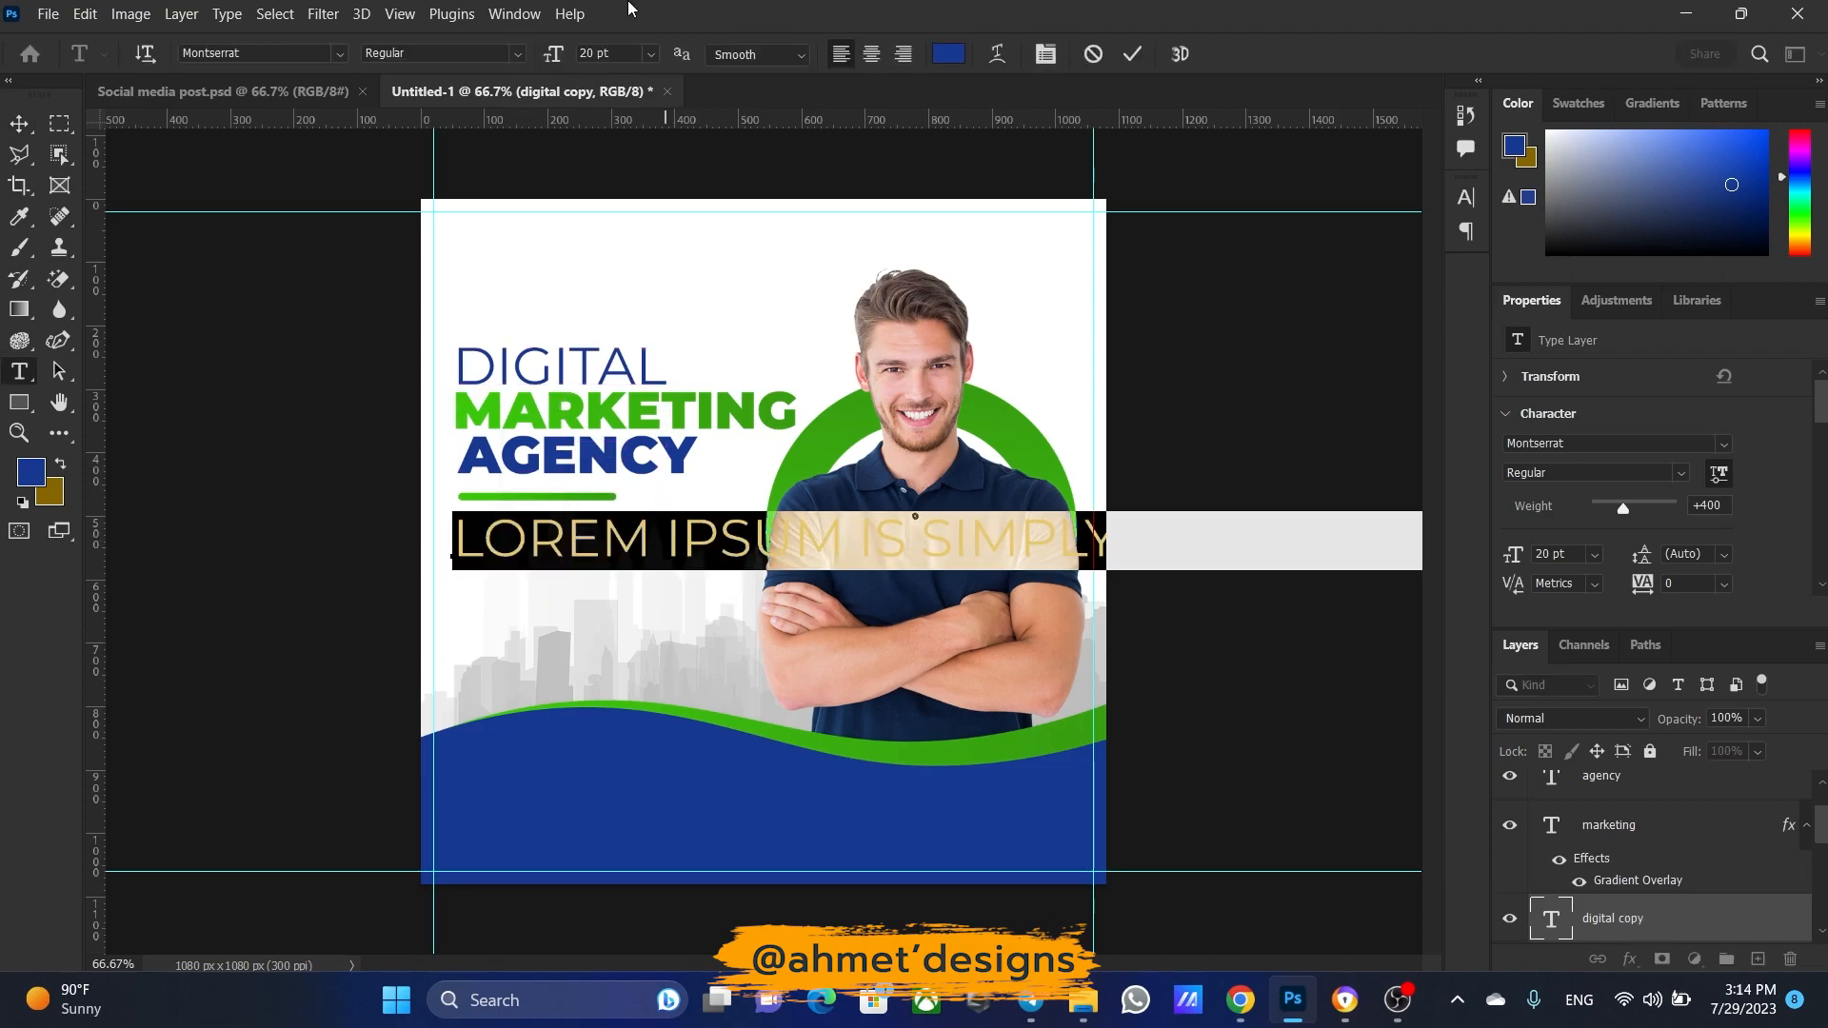
pyautogui.moveTo(553, 62); pyautogui.dragTo(538, 66)
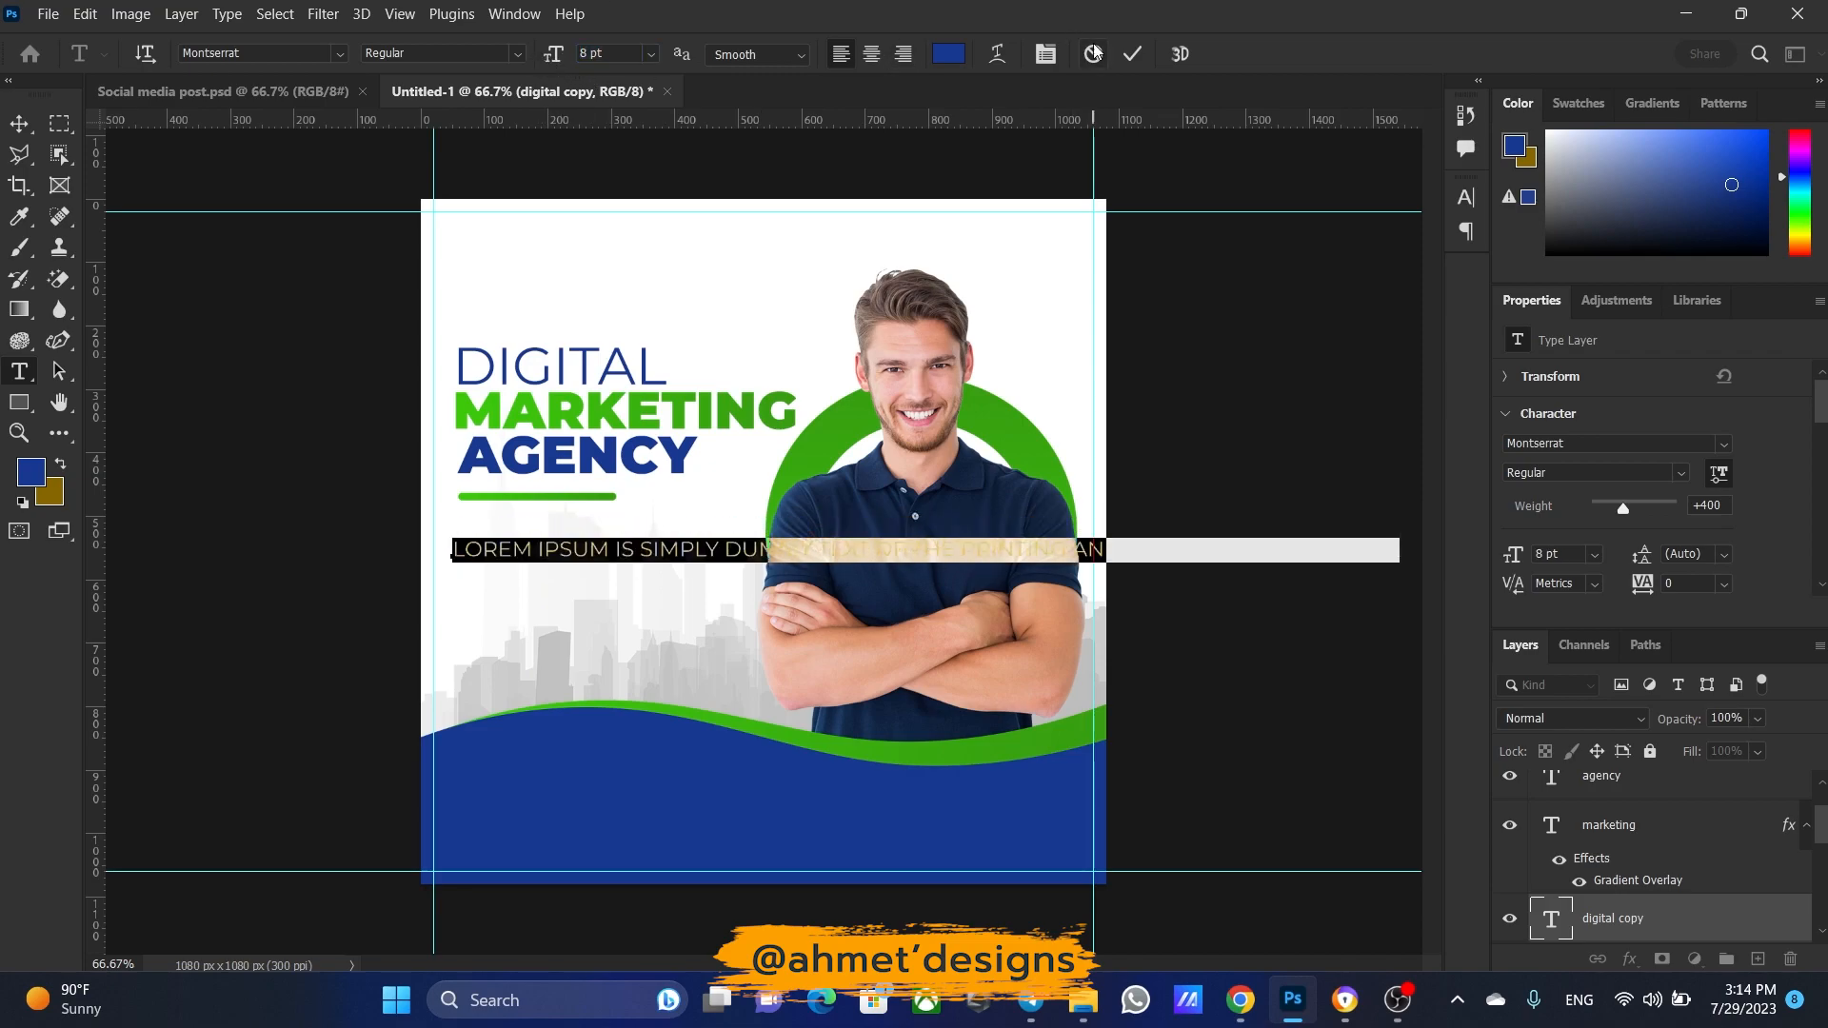
pyautogui.click(1046, 54)
pyautogui.click(1272, 360)
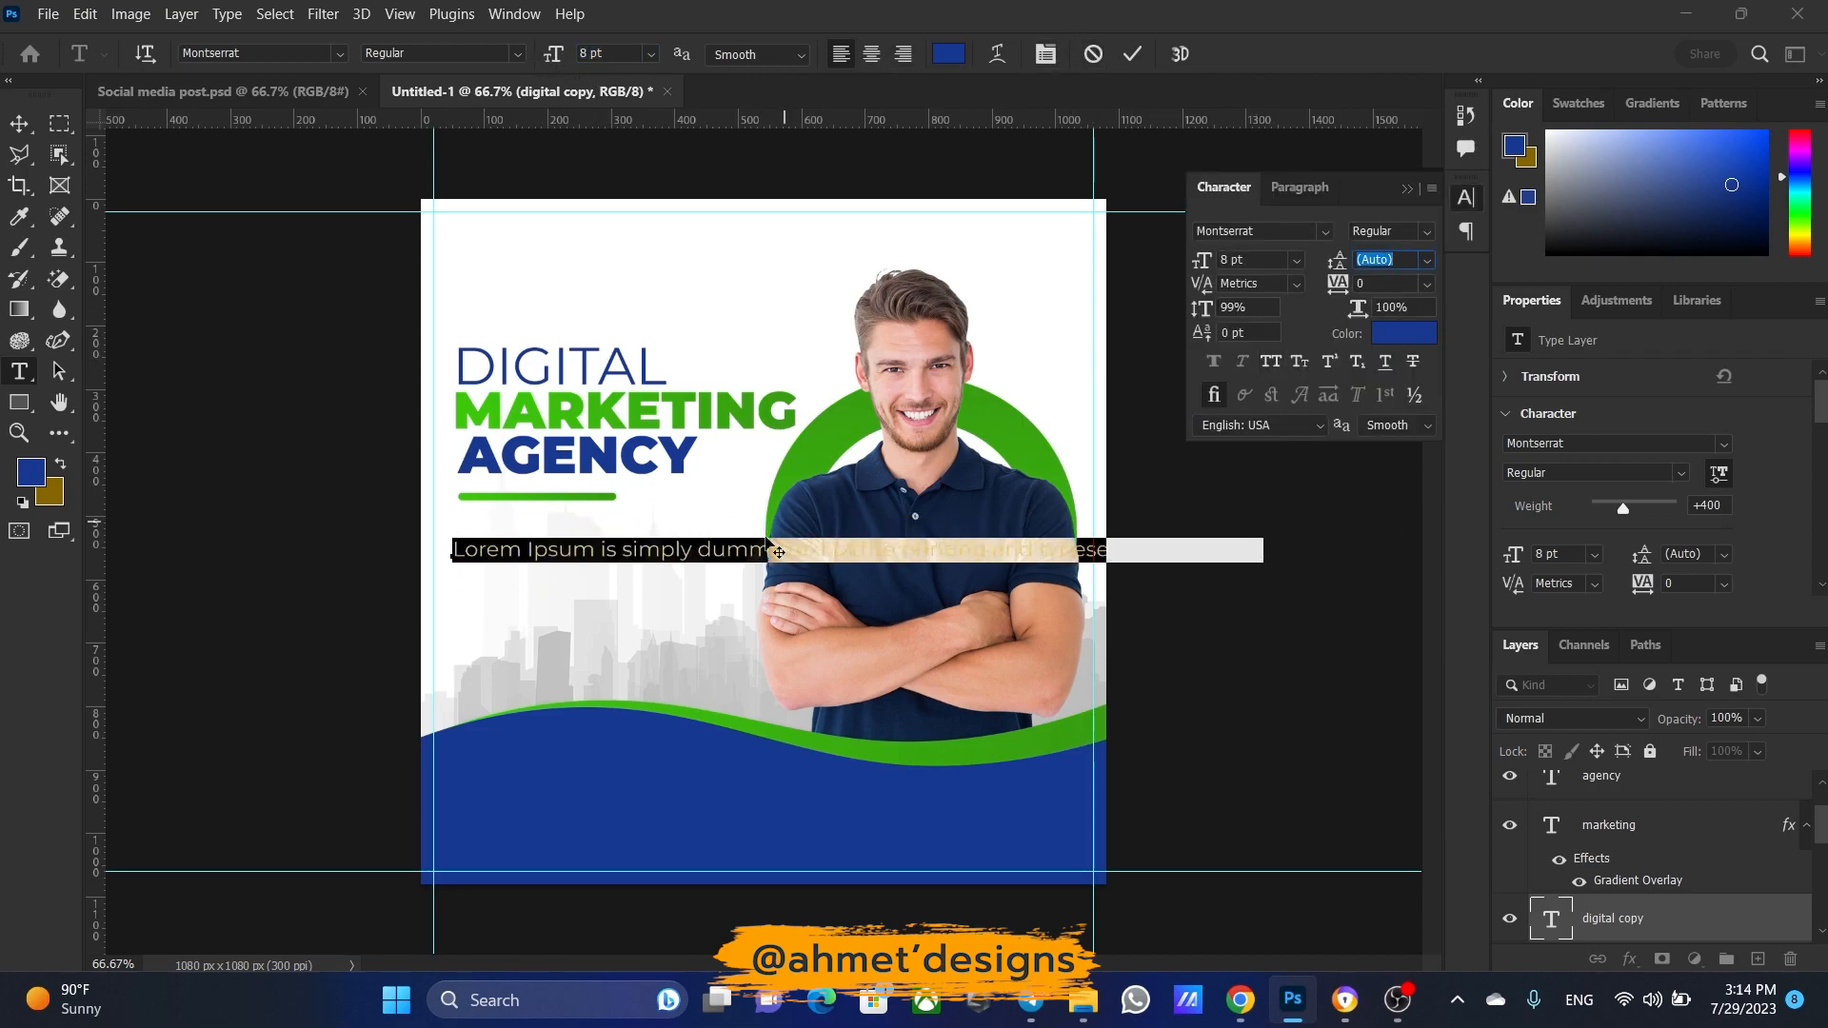
# Break the Lorem Ipsum sentence into three lines, after "simply" and after "printing"
pyautogui.click(706, 552)
pyautogui.press('Return')
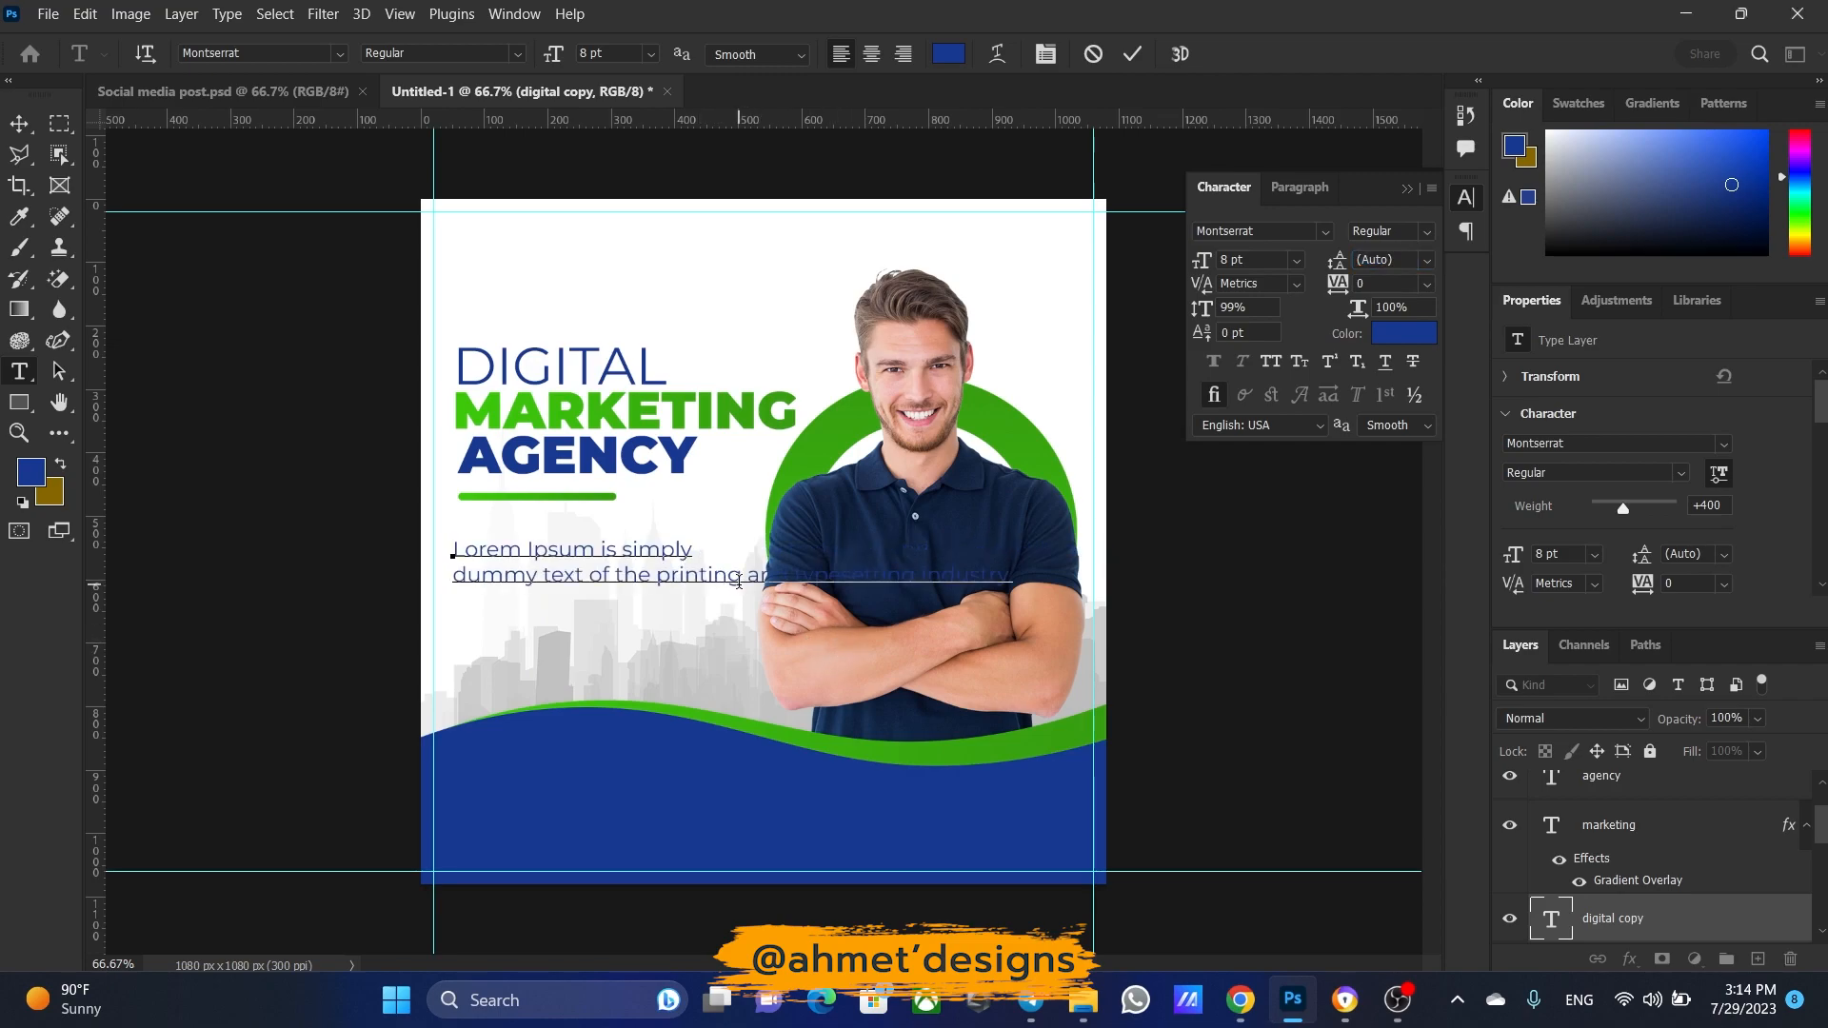
pyautogui.press('Return')
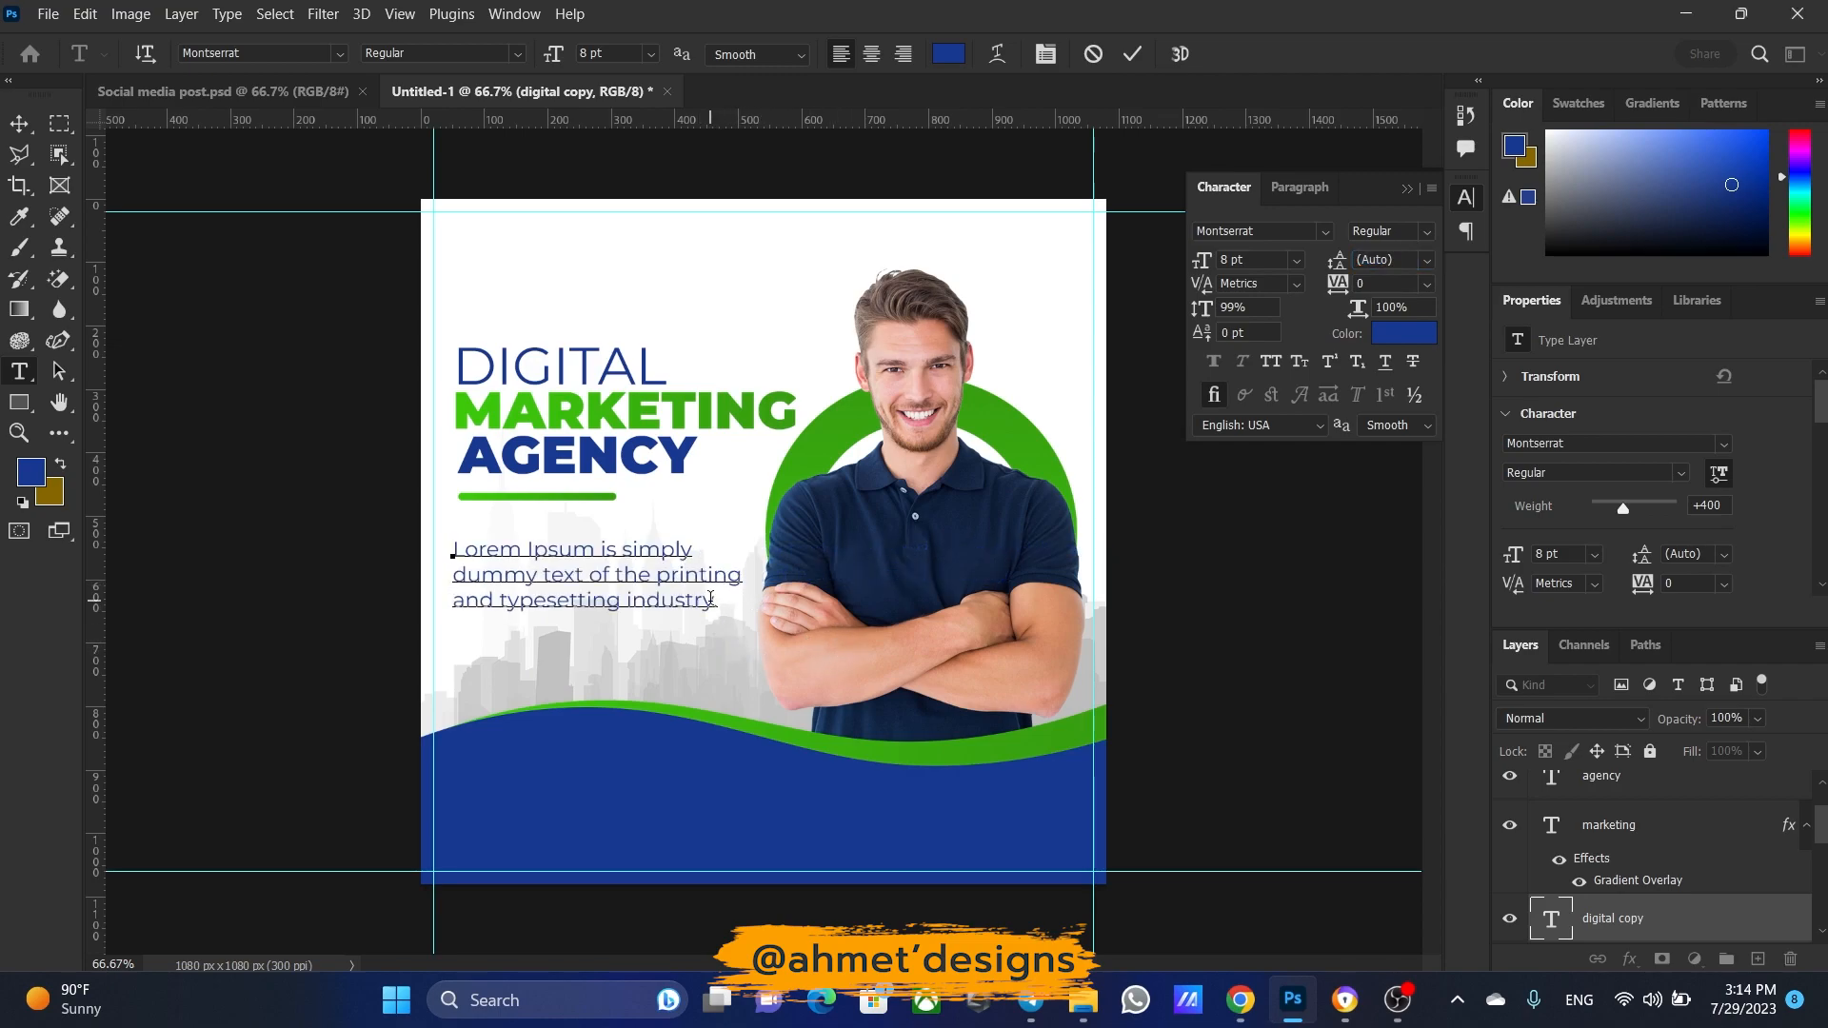
# Set the Lorem Ipsum paragraph's leading to 8 pt and its font style to Medium
pyautogui.hotkey('ctrl', 'a')
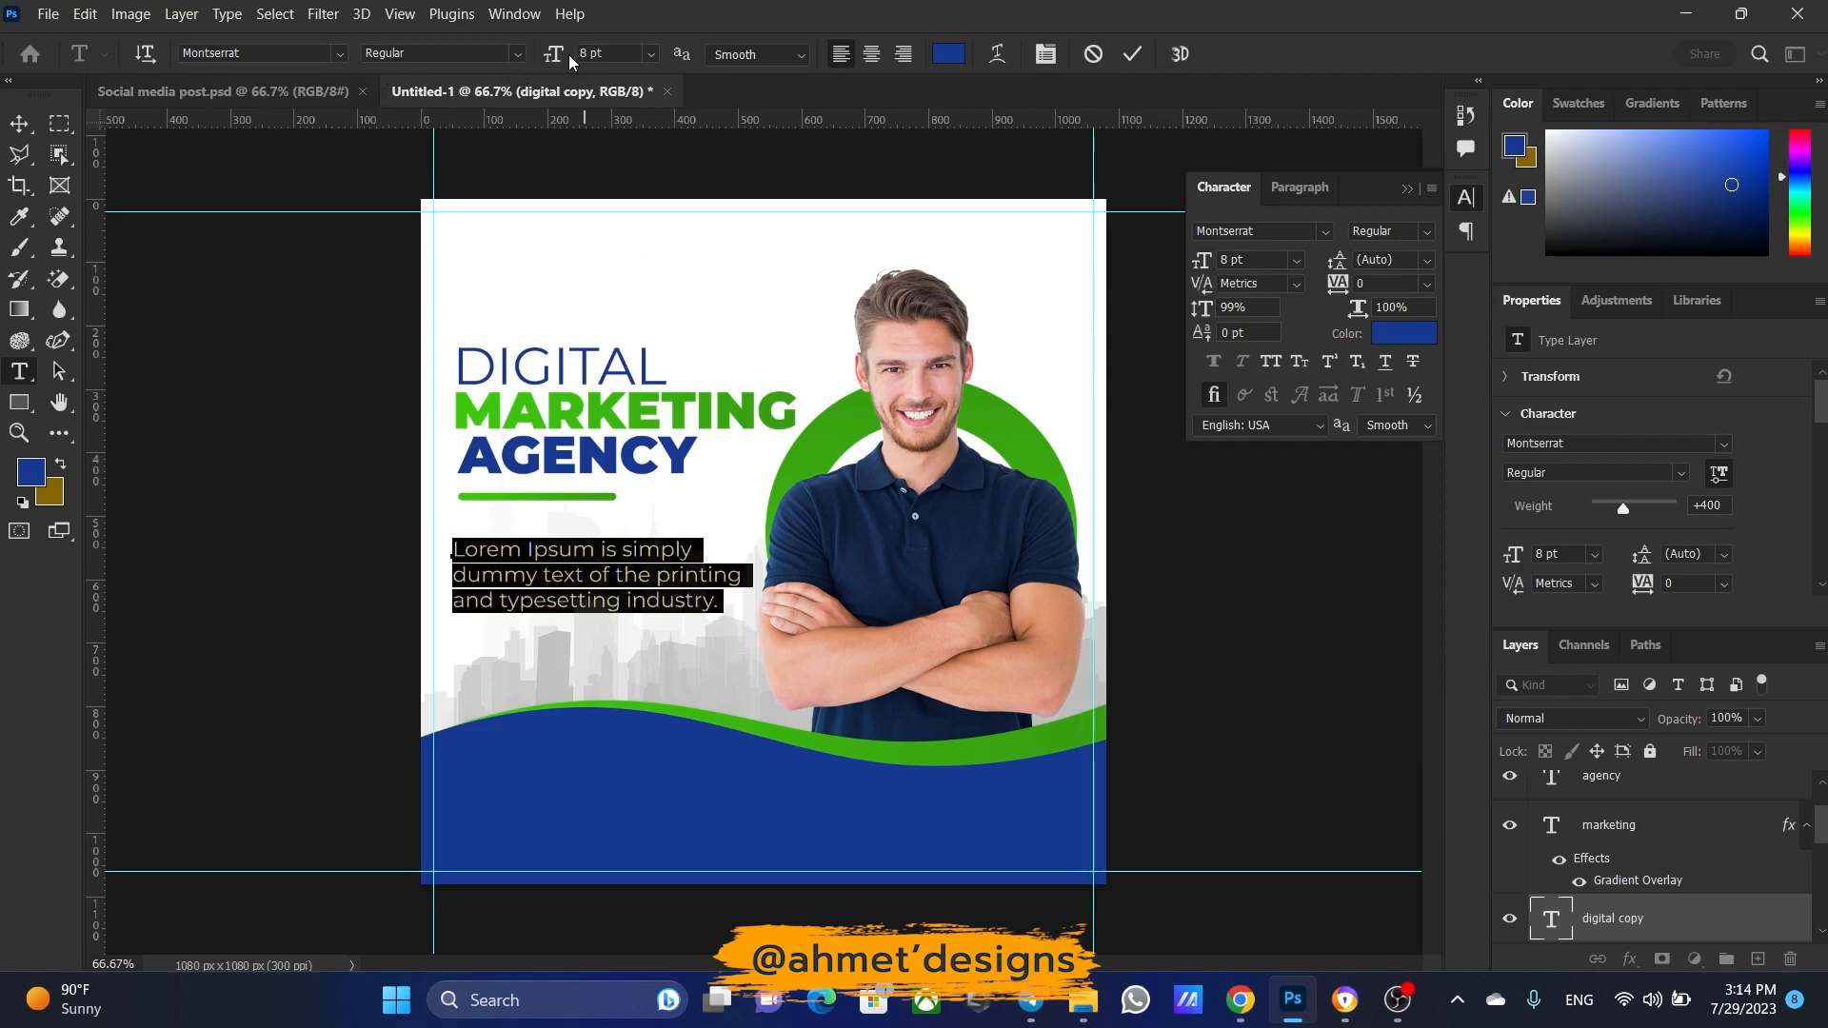
pyautogui.moveTo(1343, 263); pyautogui.dragTo(1344, 263)
pyautogui.click(520, 54)
pyautogui.click(430, 151)
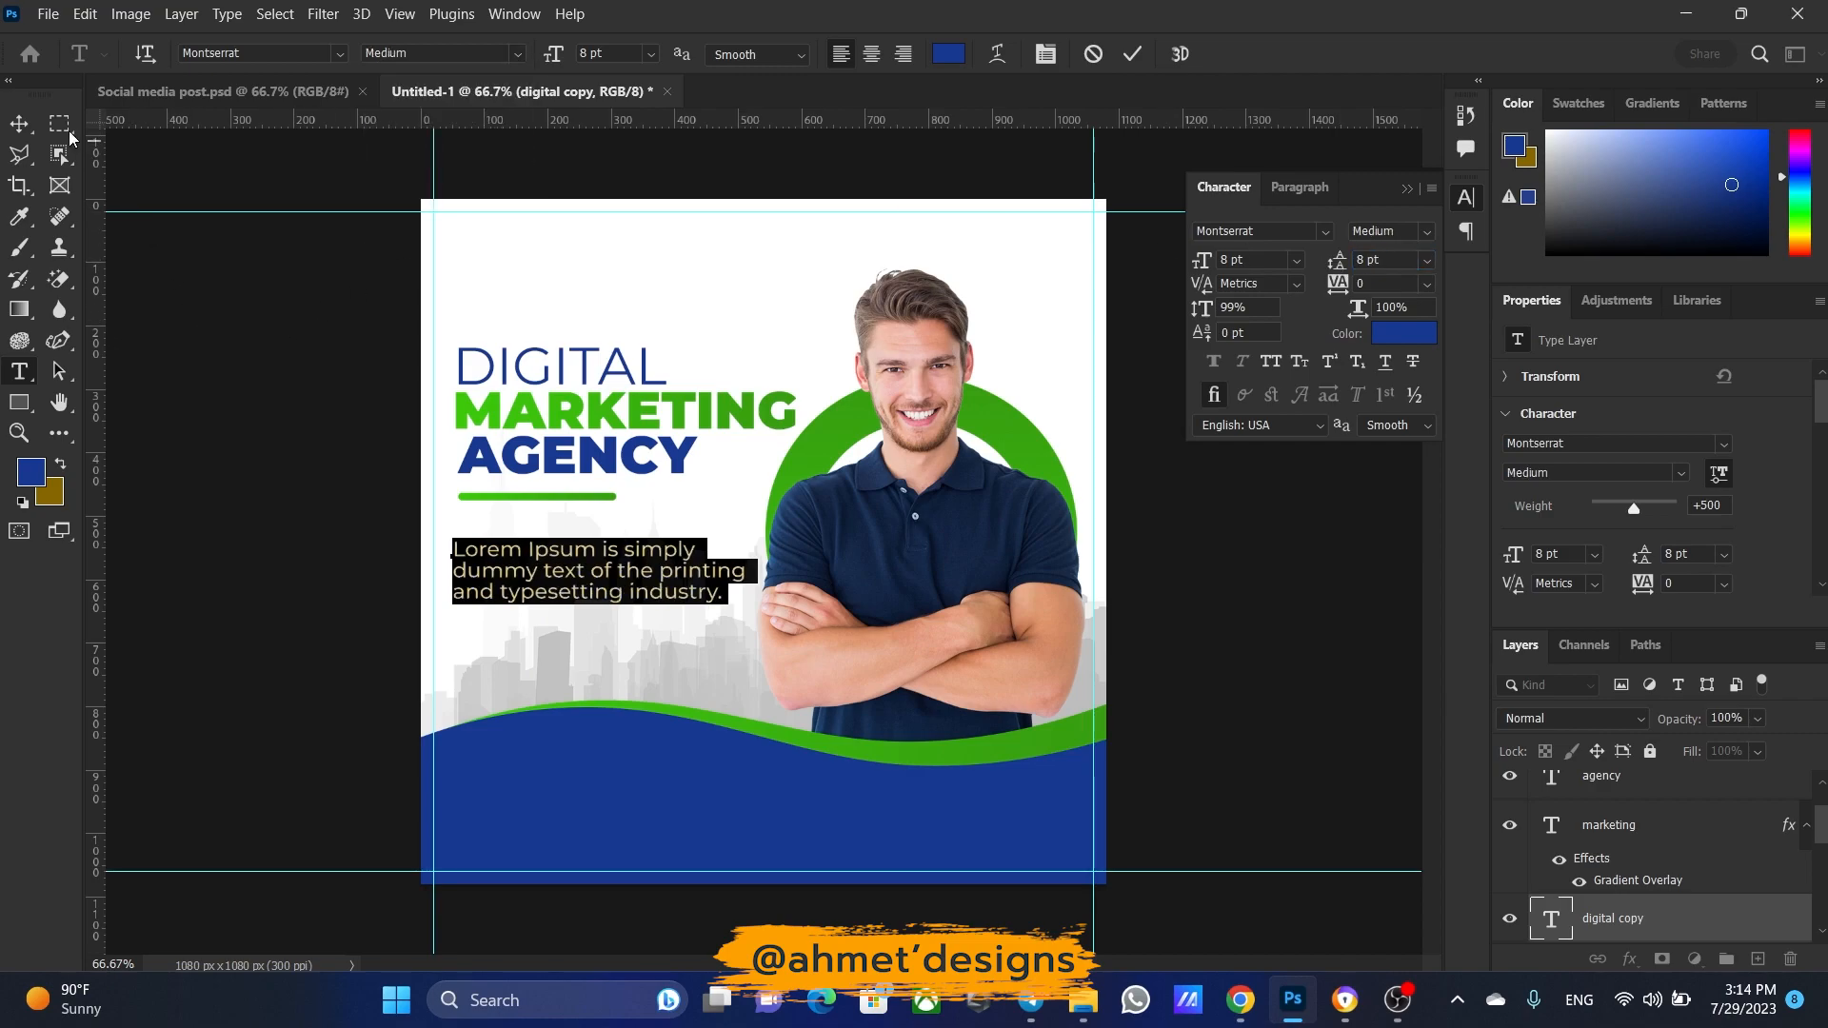
# Scale the Lorem Ipsum paragraph to about 89% and place it below the green bar, aligned with the headline's left edge
pyautogui.click(28, 122)
pyautogui.moveTo(745, 603); pyautogui.dragTo(677, 576)
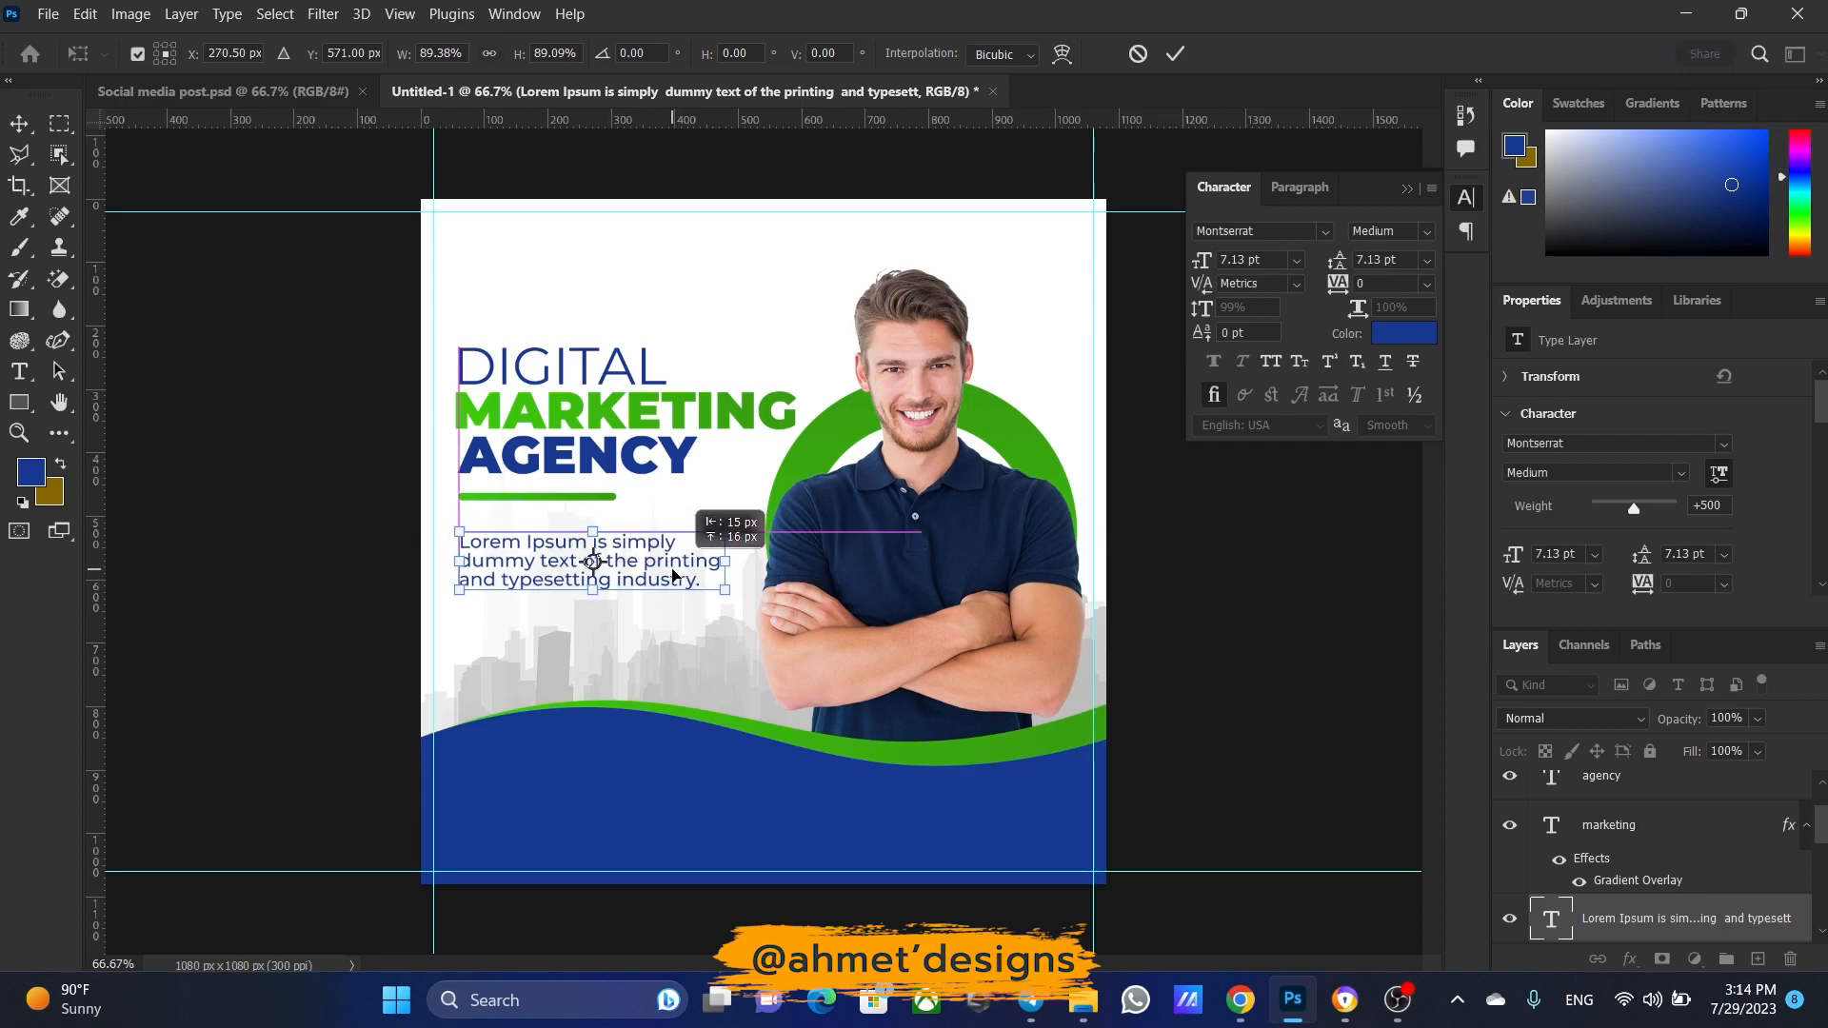
pyautogui.moveTo(673, 575); pyautogui.dragTo(673, 575)
pyautogui.press('Return')
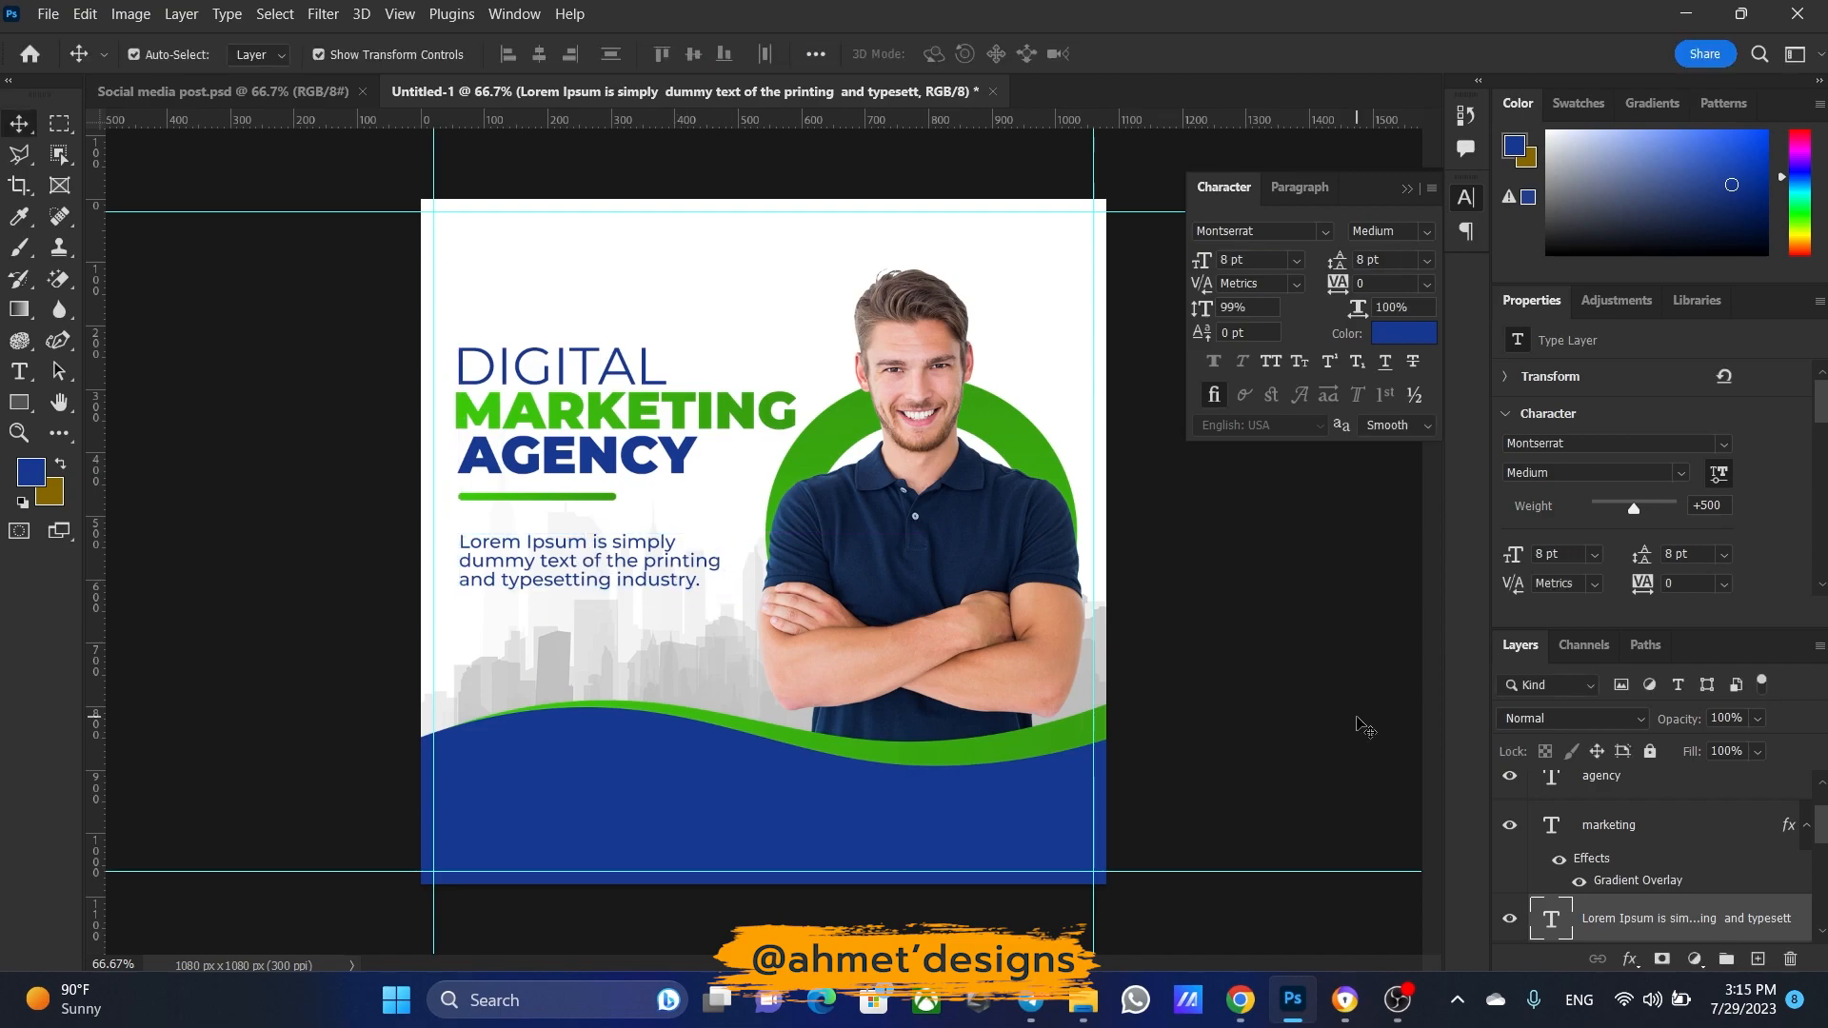
# Compare with the finished post and lower the layer opacity of the skyline image in Untitled-1
pyautogui.click(277, 95)
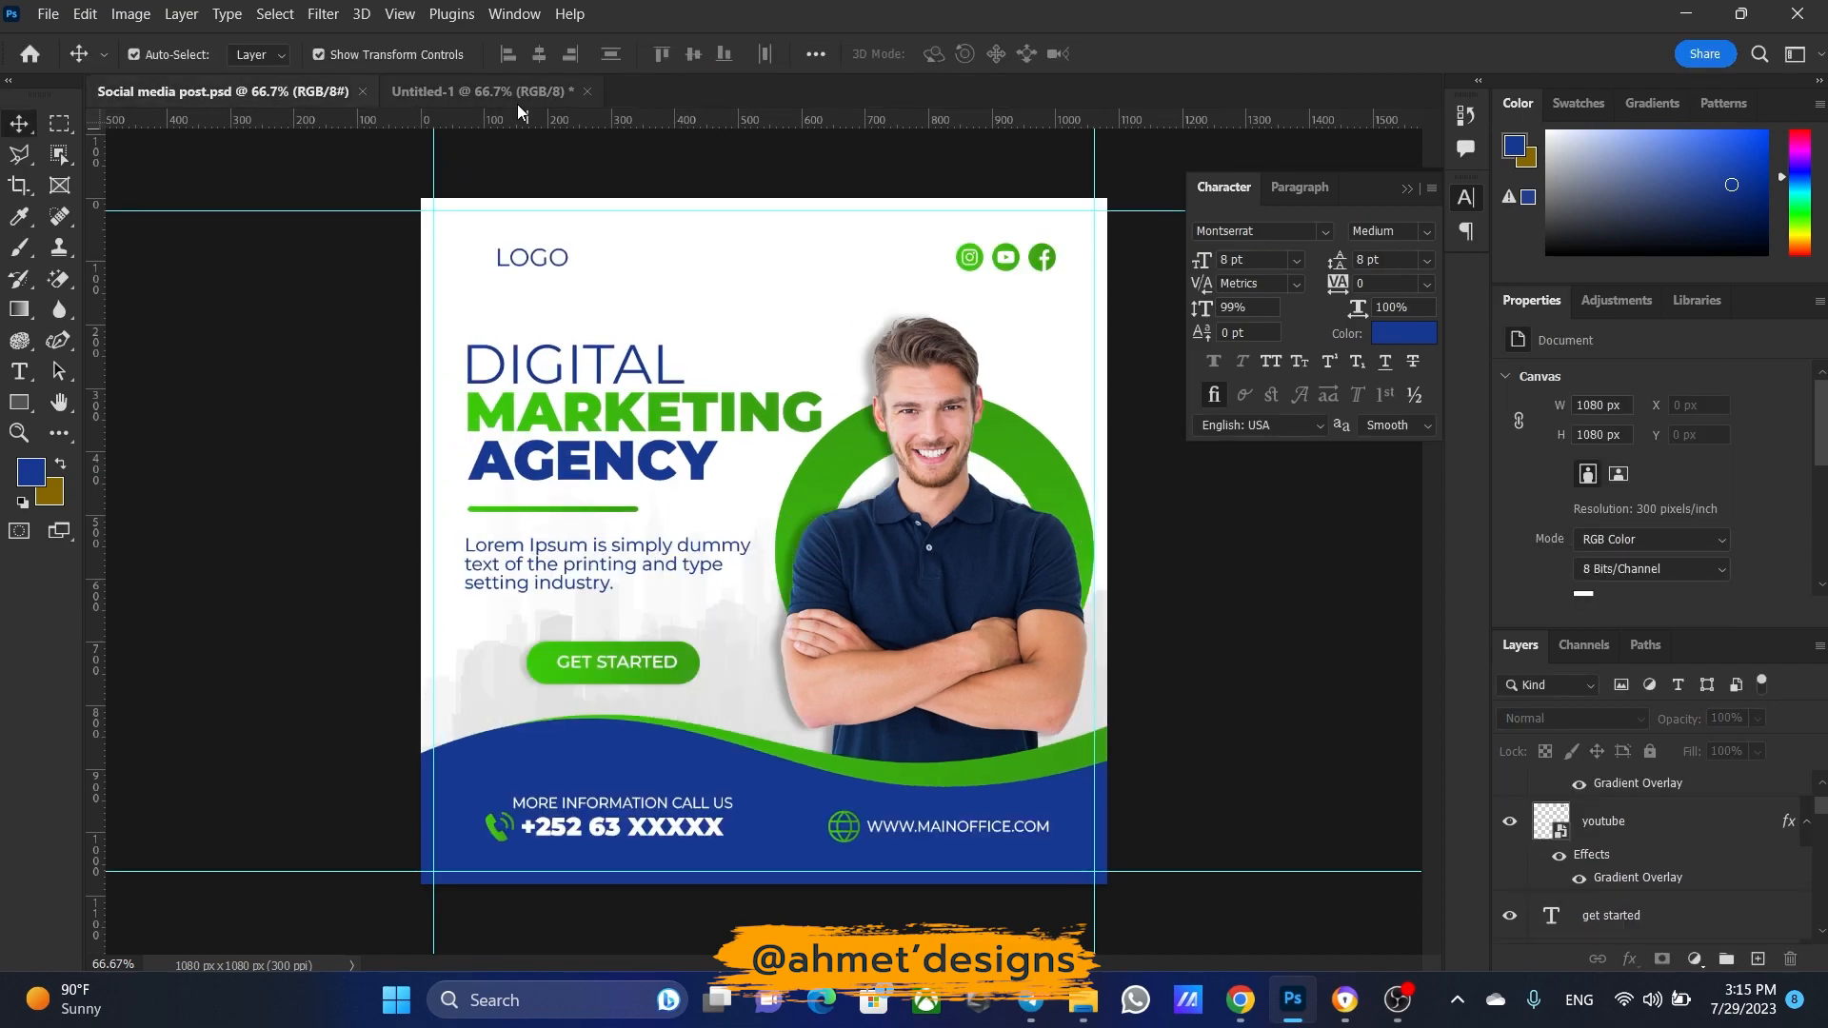
pyautogui.click(512, 93)
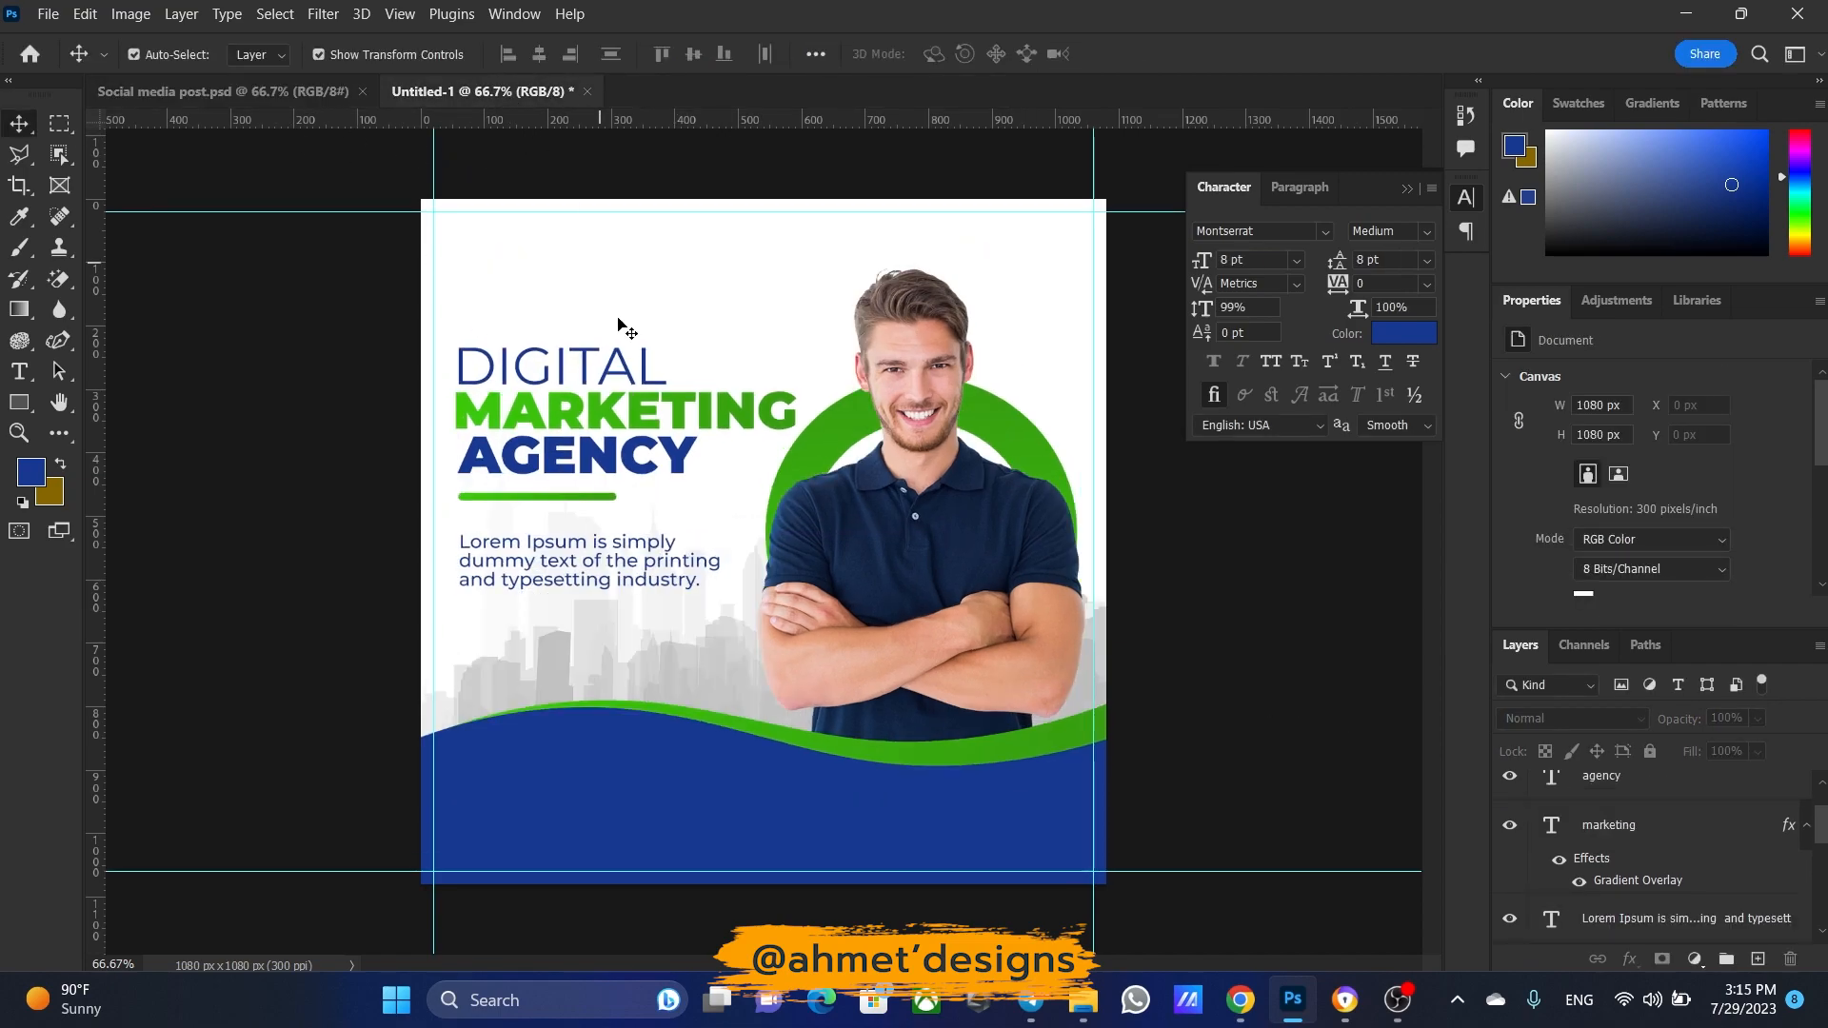
pyautogui.click(299, 95)
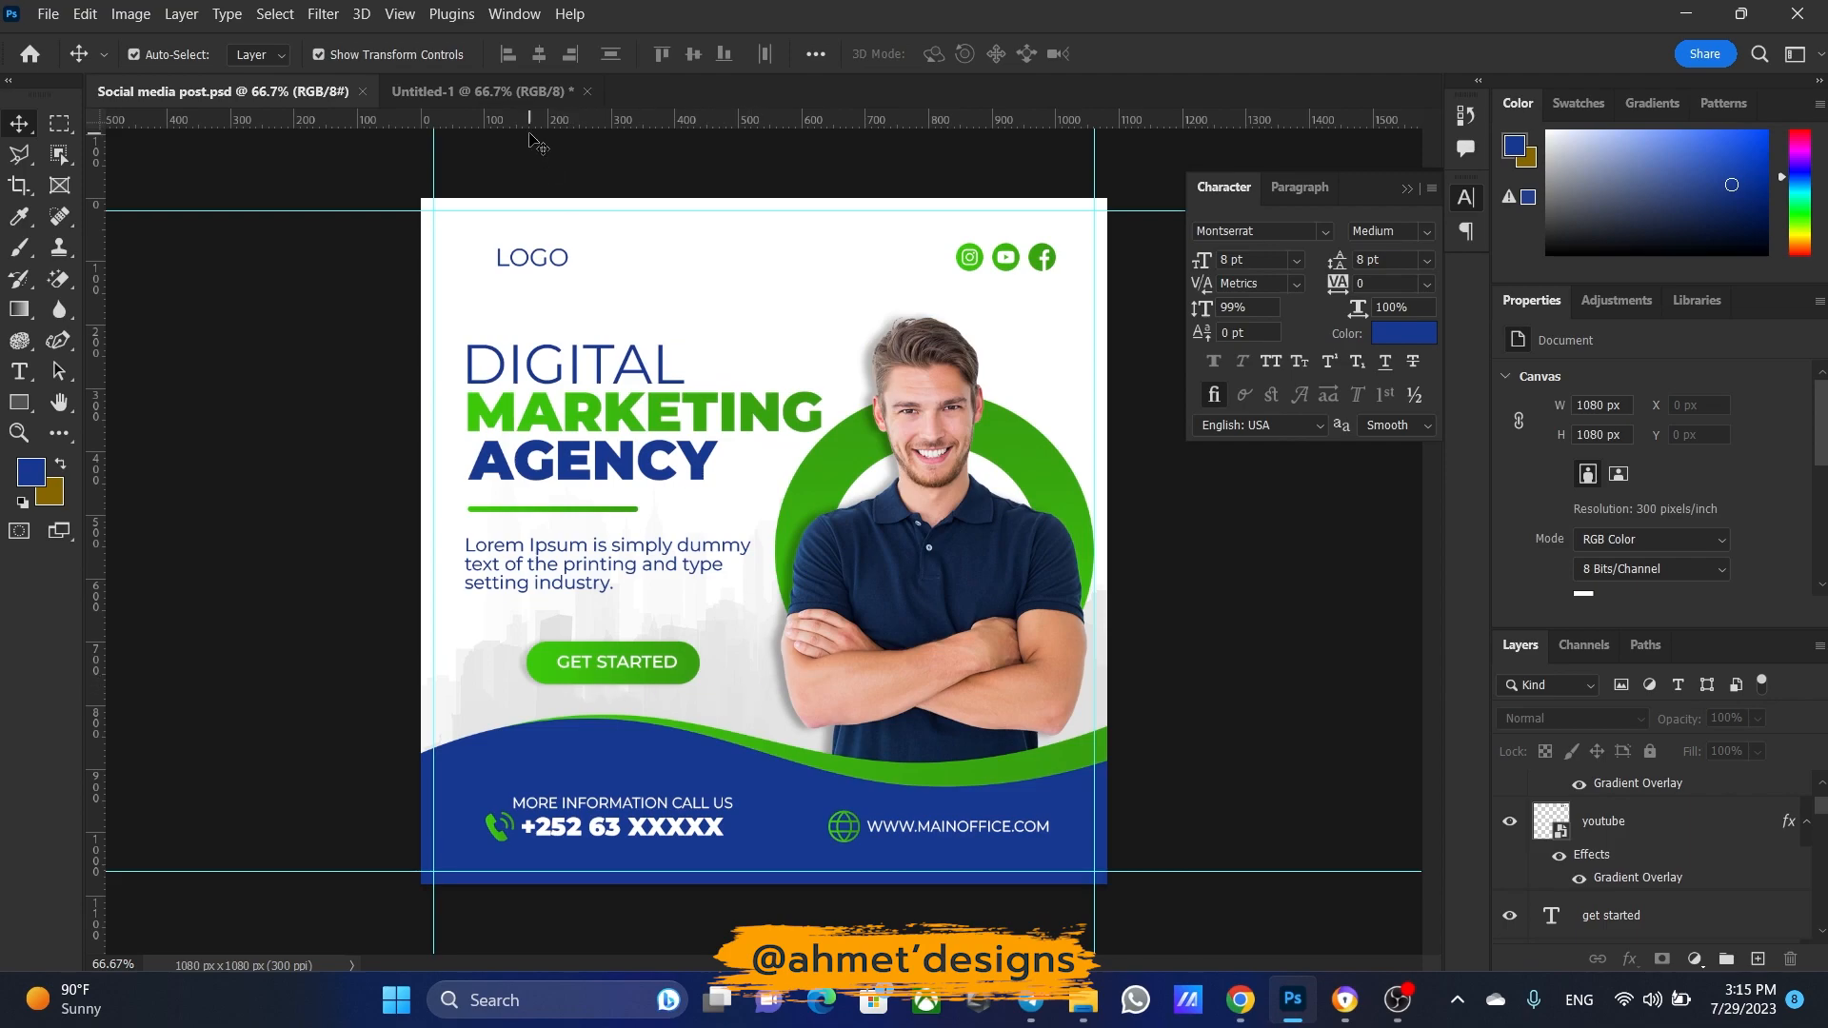
pyautogui.click(514, 92)
pyautogui.click(702, 620)
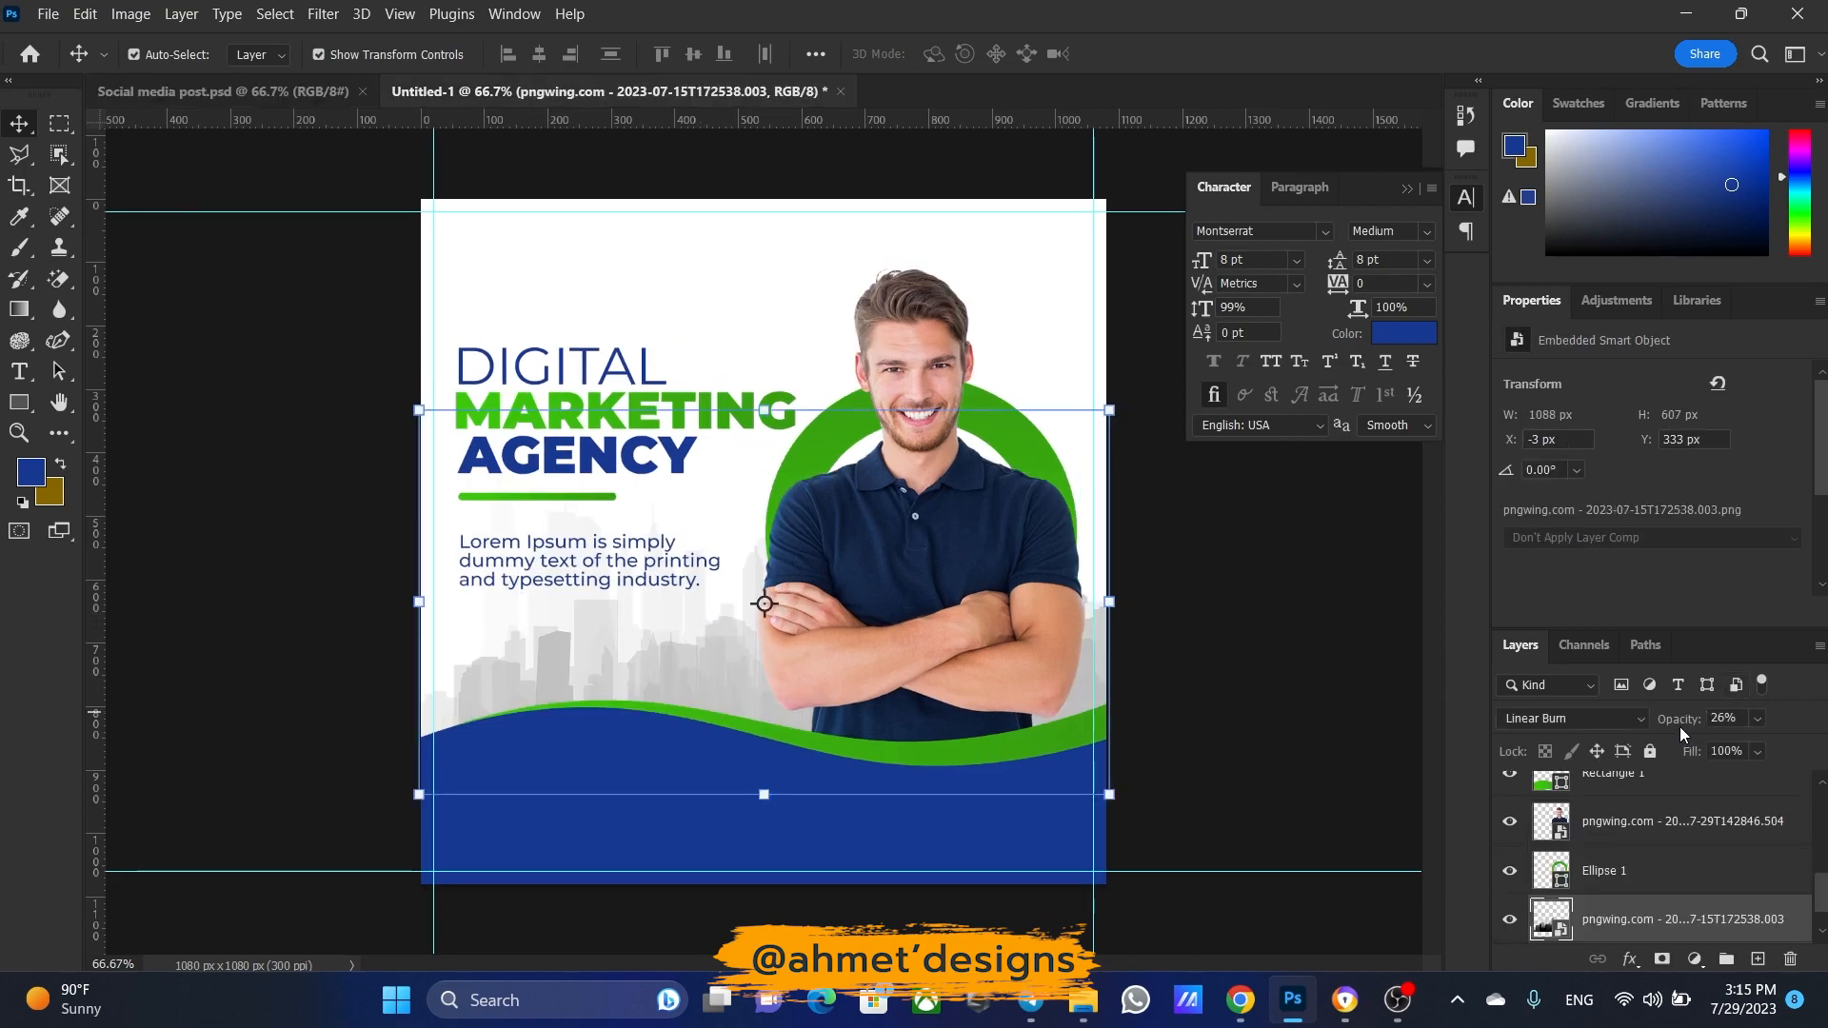
pyautogui.click(384, 573)
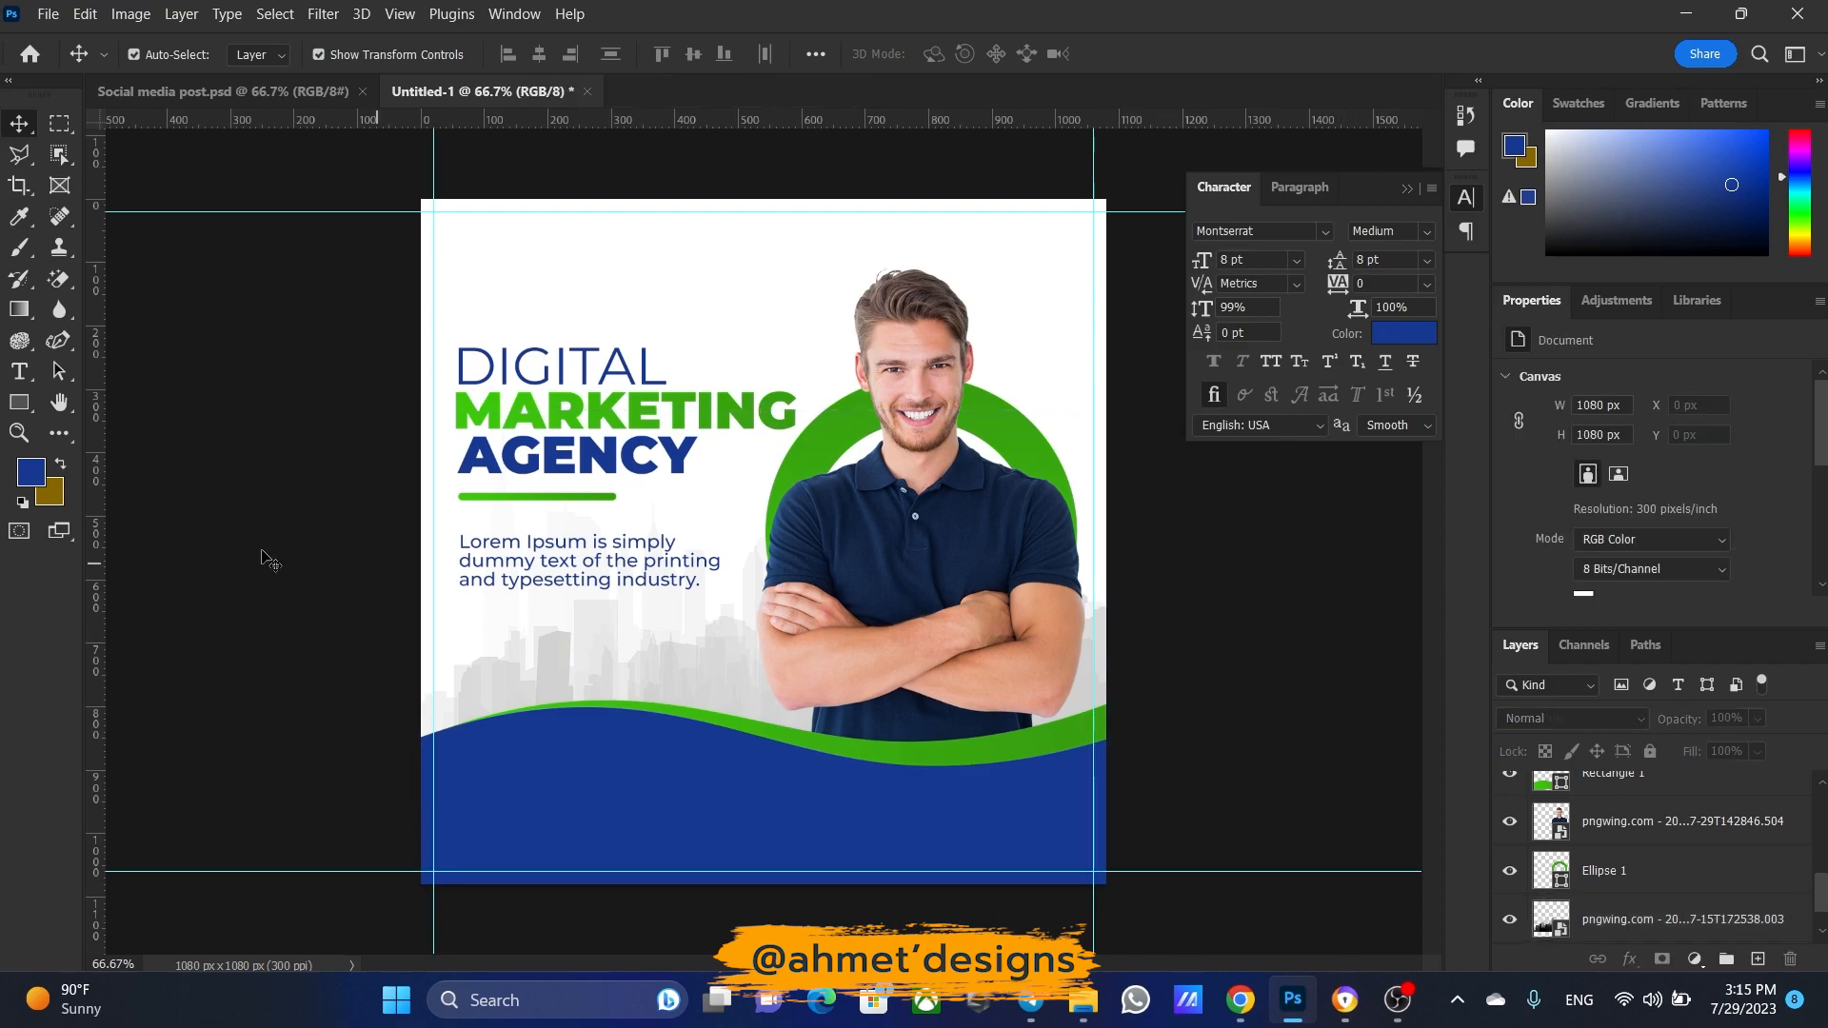
# Draw a button rectangle about 272 by 62 px below the Lorem Ipsum paragraph
pyautogui.click(21, 404)
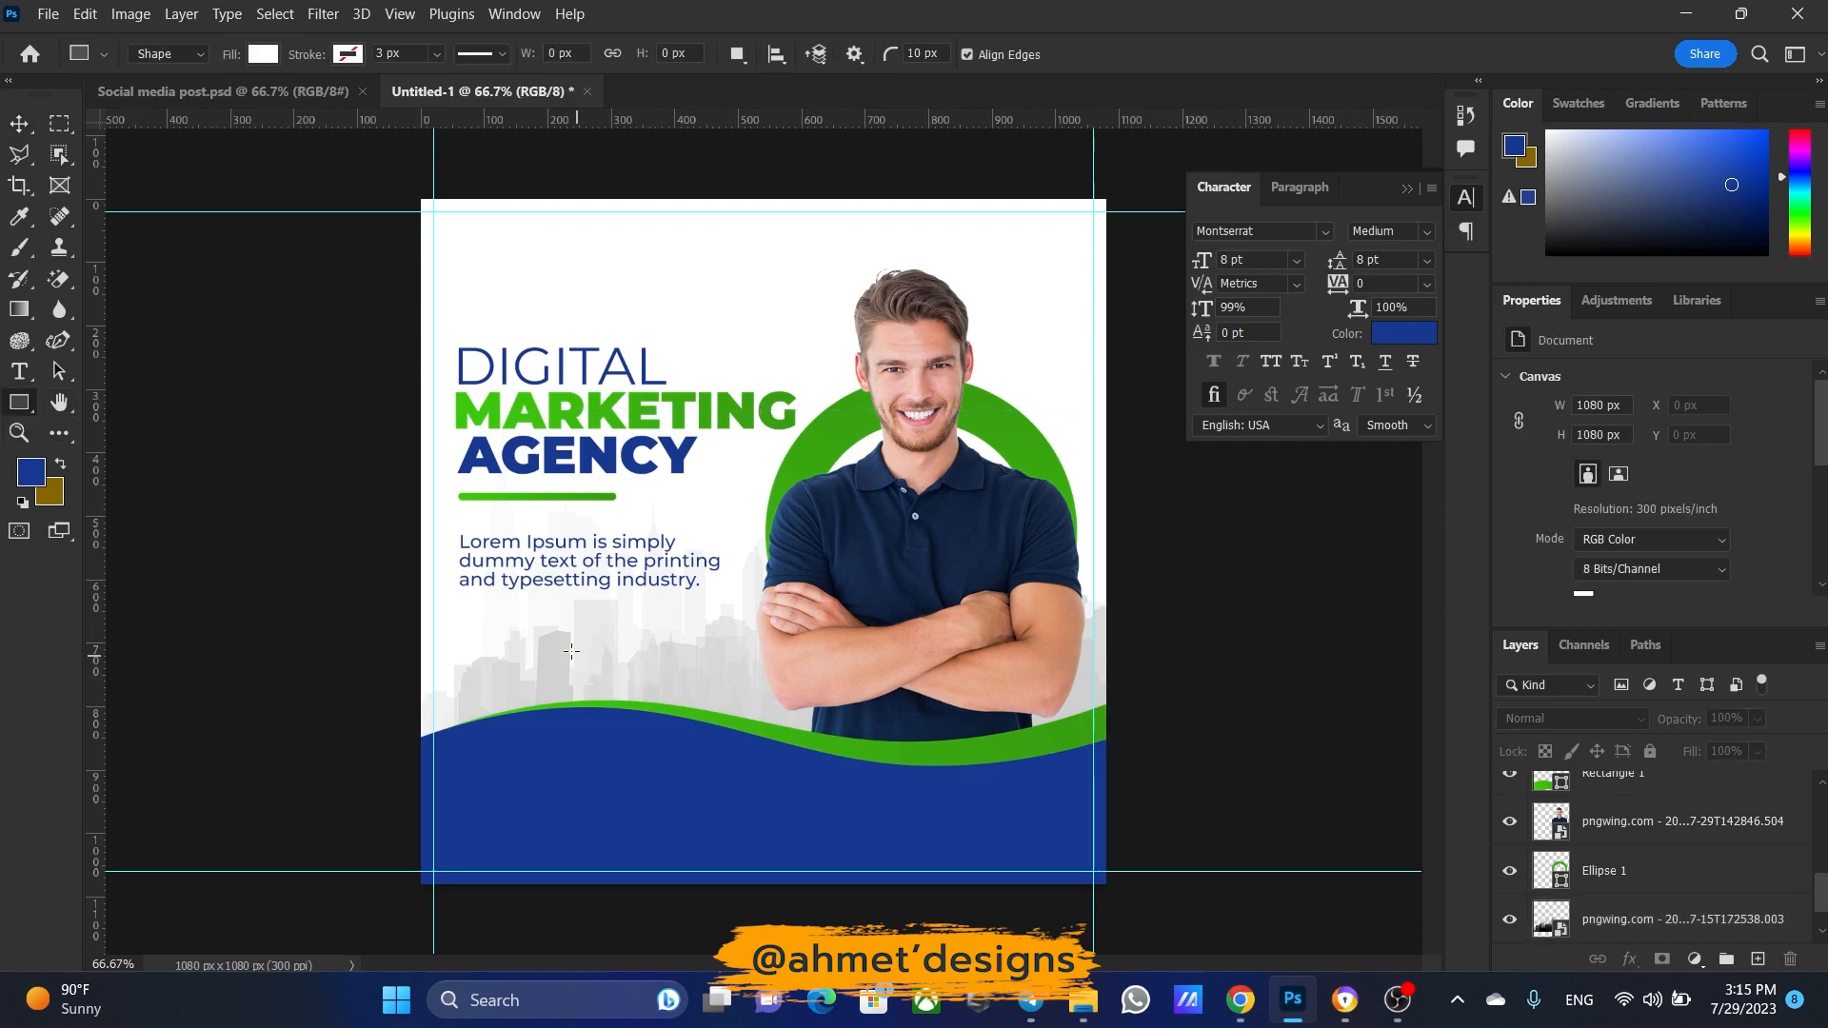
pyautogui.moveTo(498, 642); pyautogui.dragTo(675, 678)
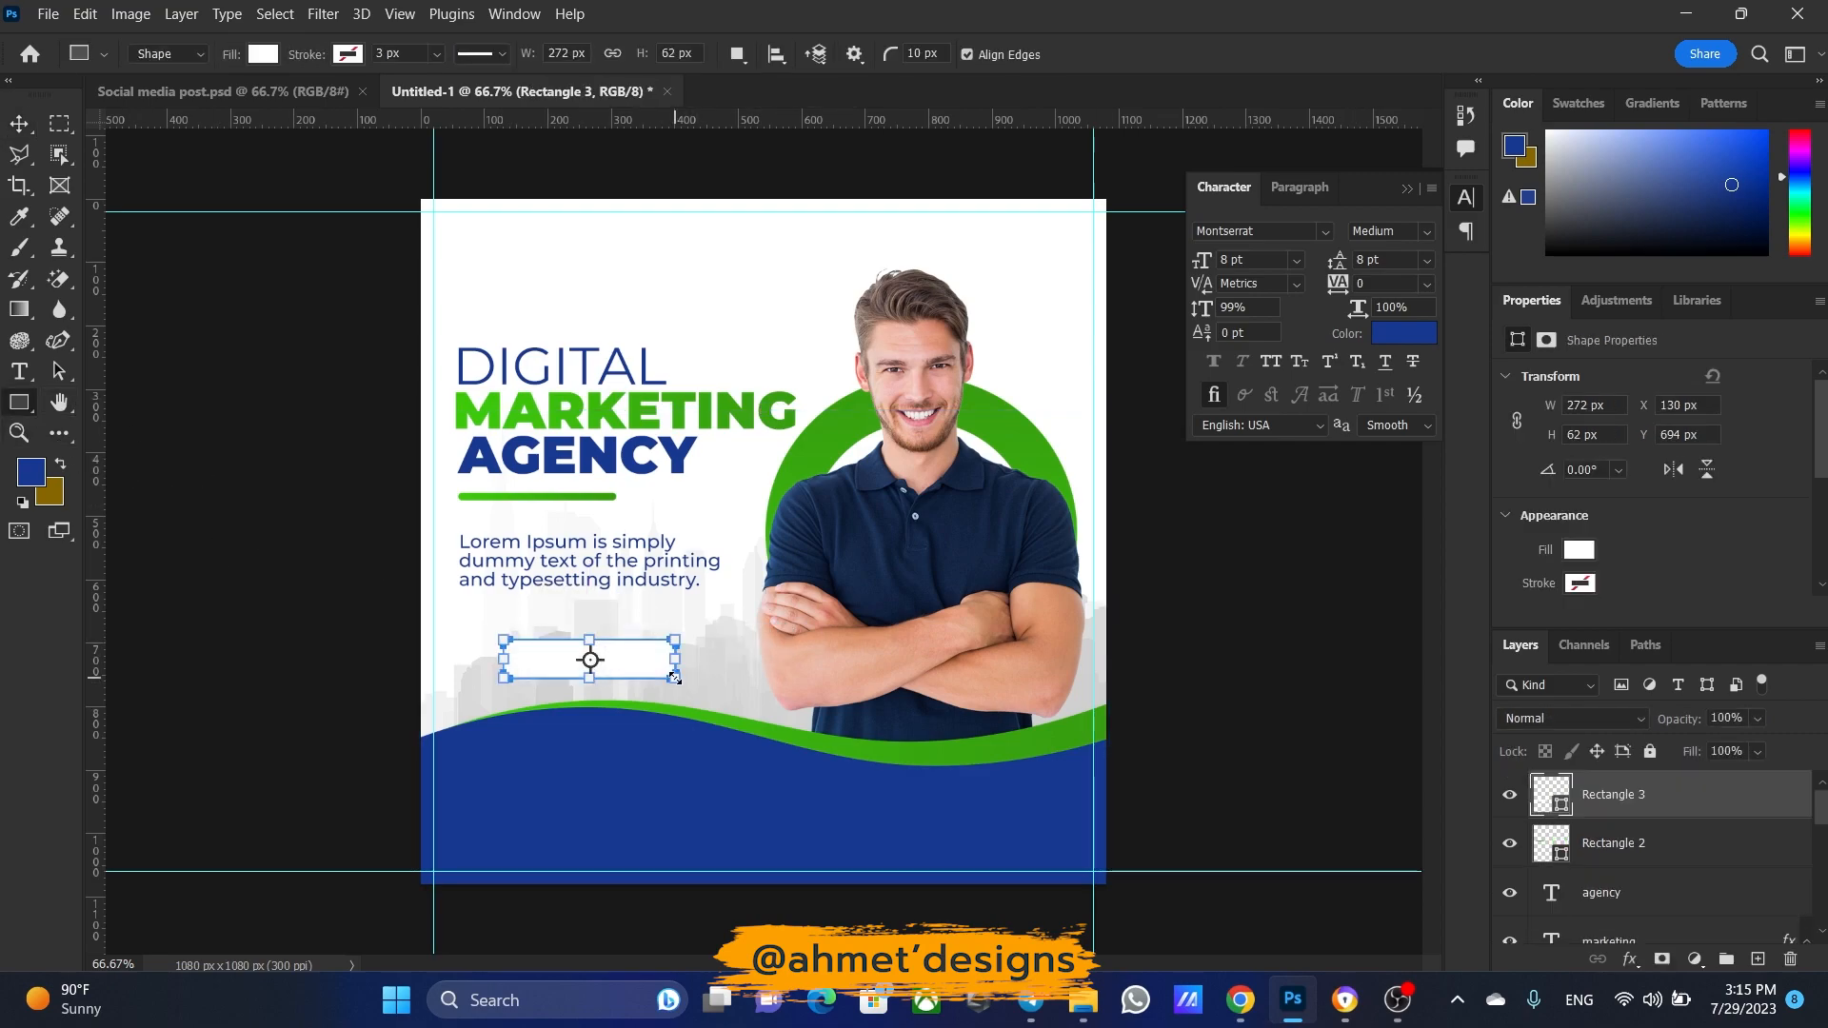
pyautogui.click(265, 54)
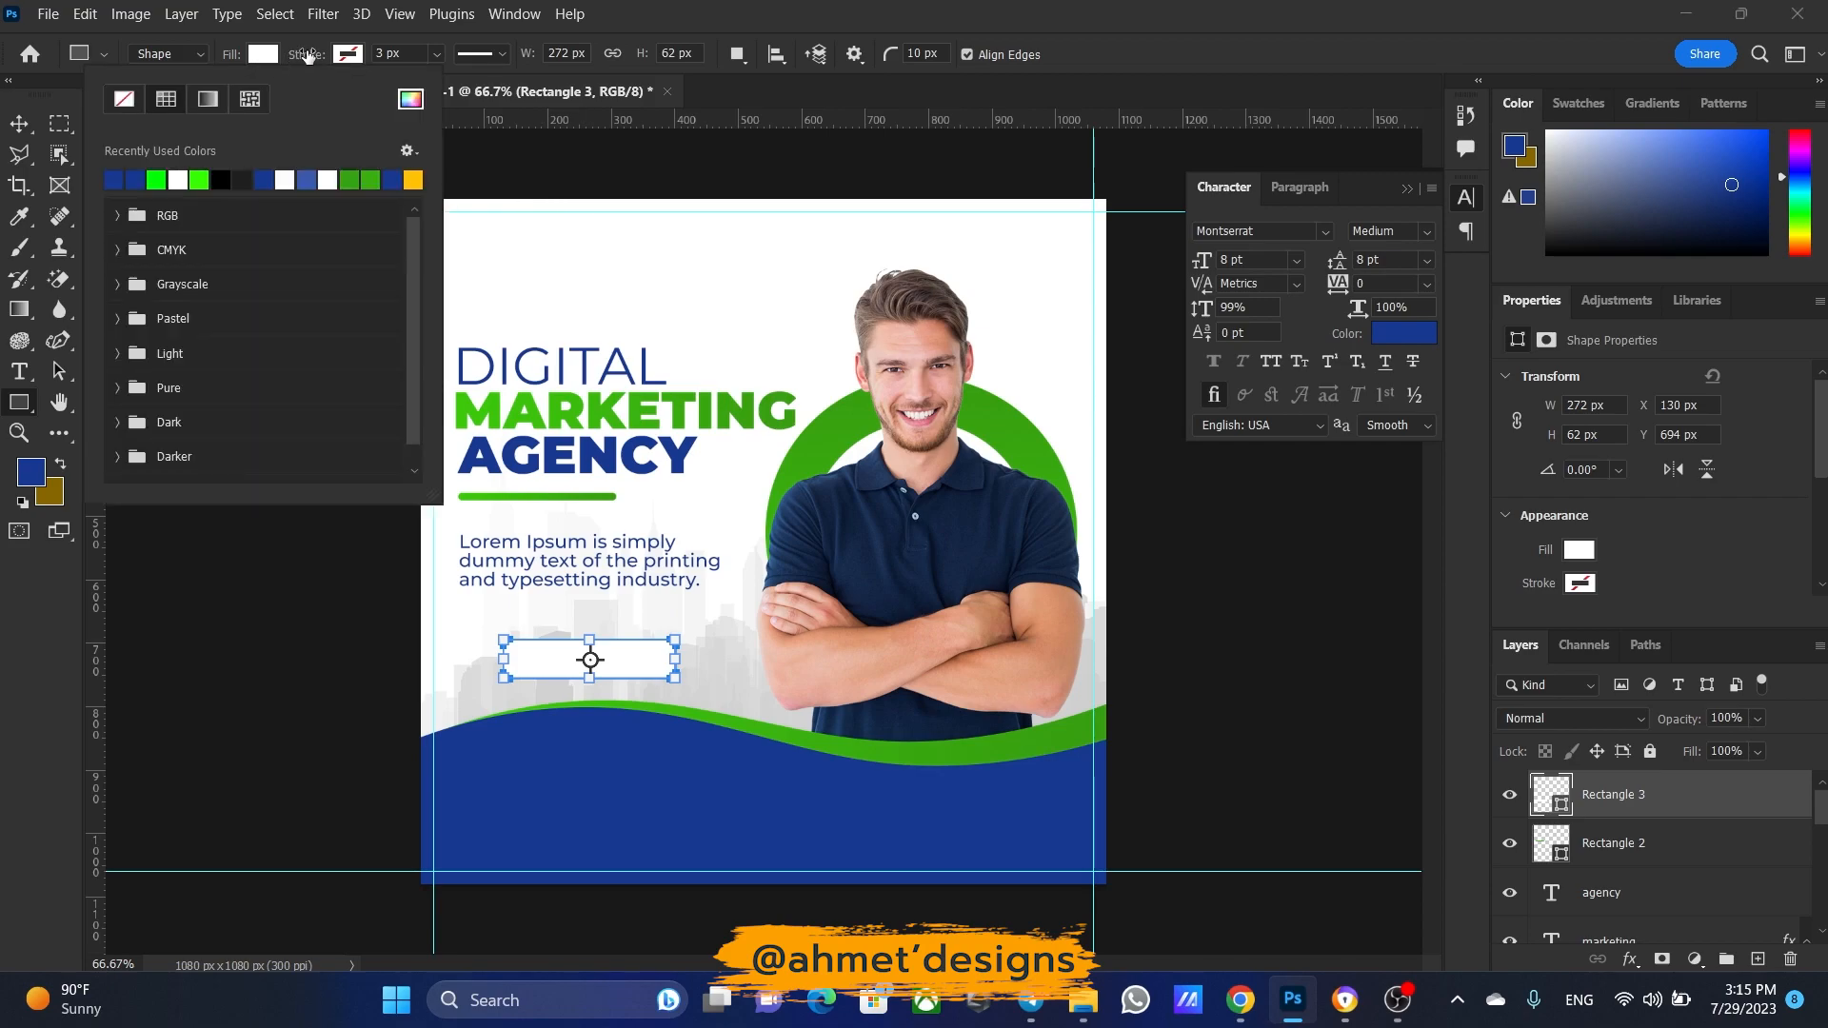
pyautogui.press('v')
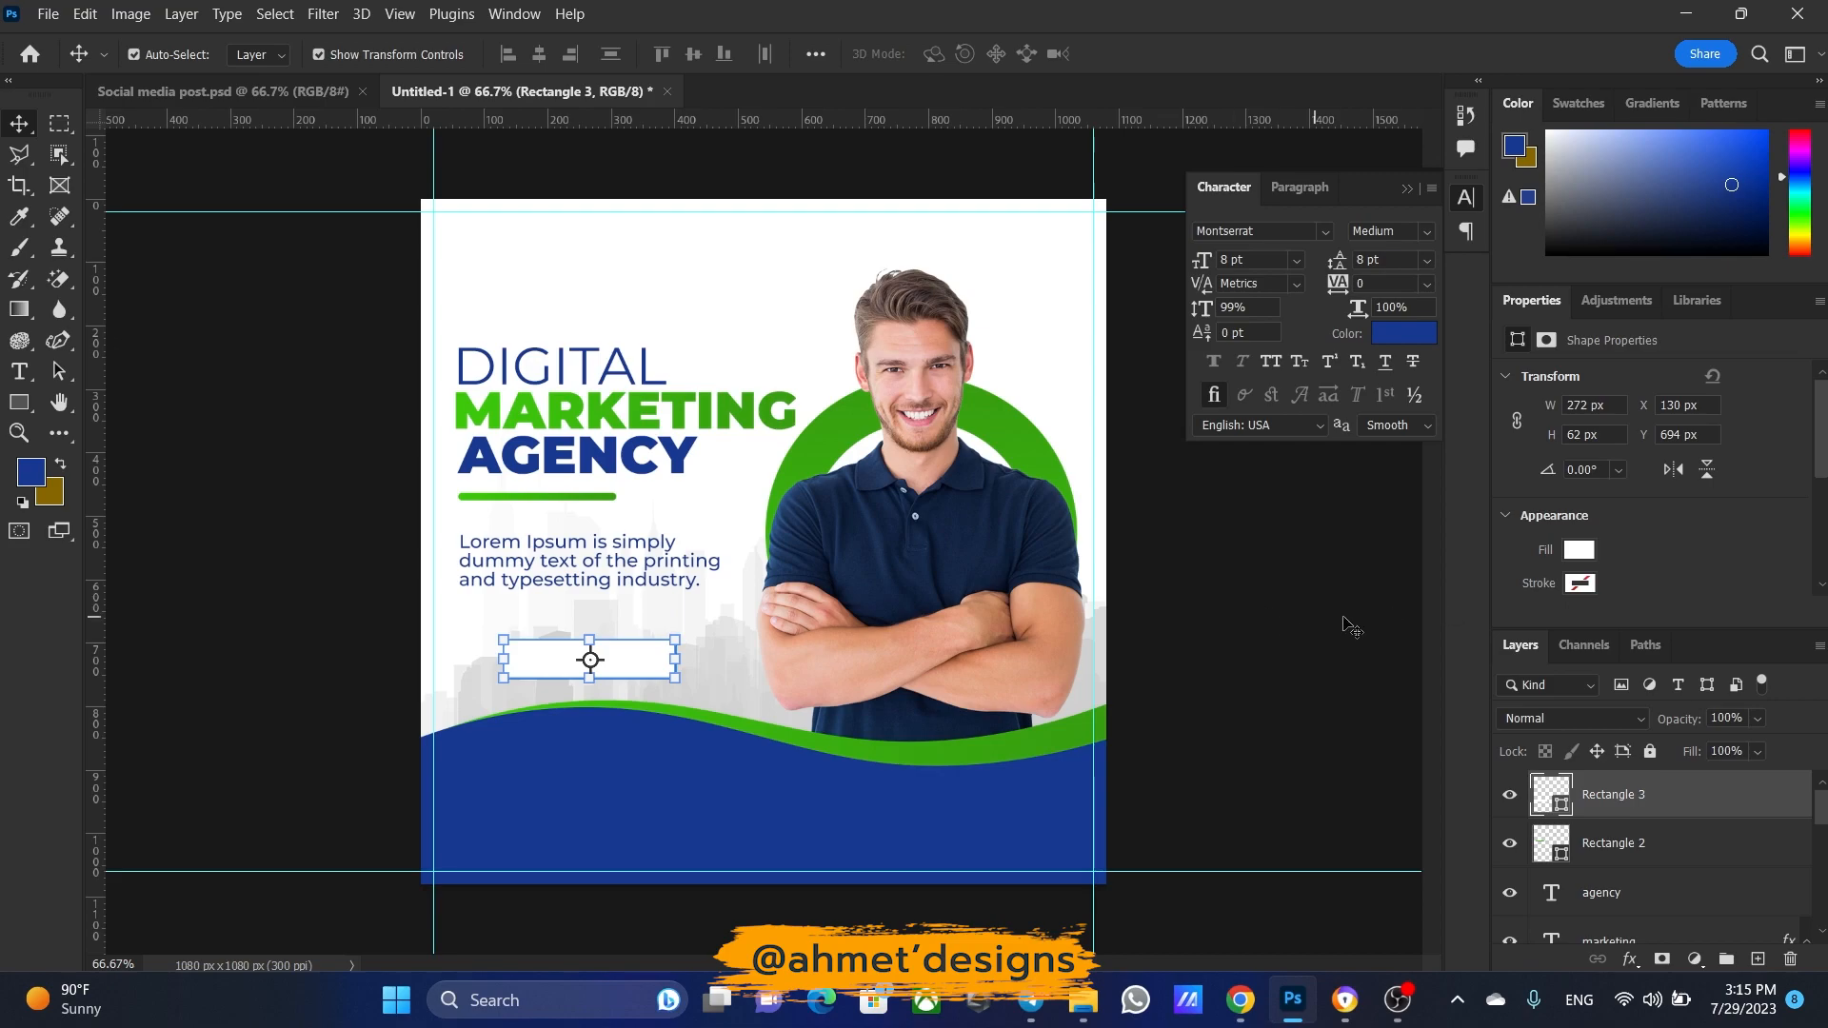
# Round all four corners of the button rectangle to a 31 px radius
pyautogui.scroll(-3, 1662, 572)
pyautogui.scroll(-2, 1746, 514)
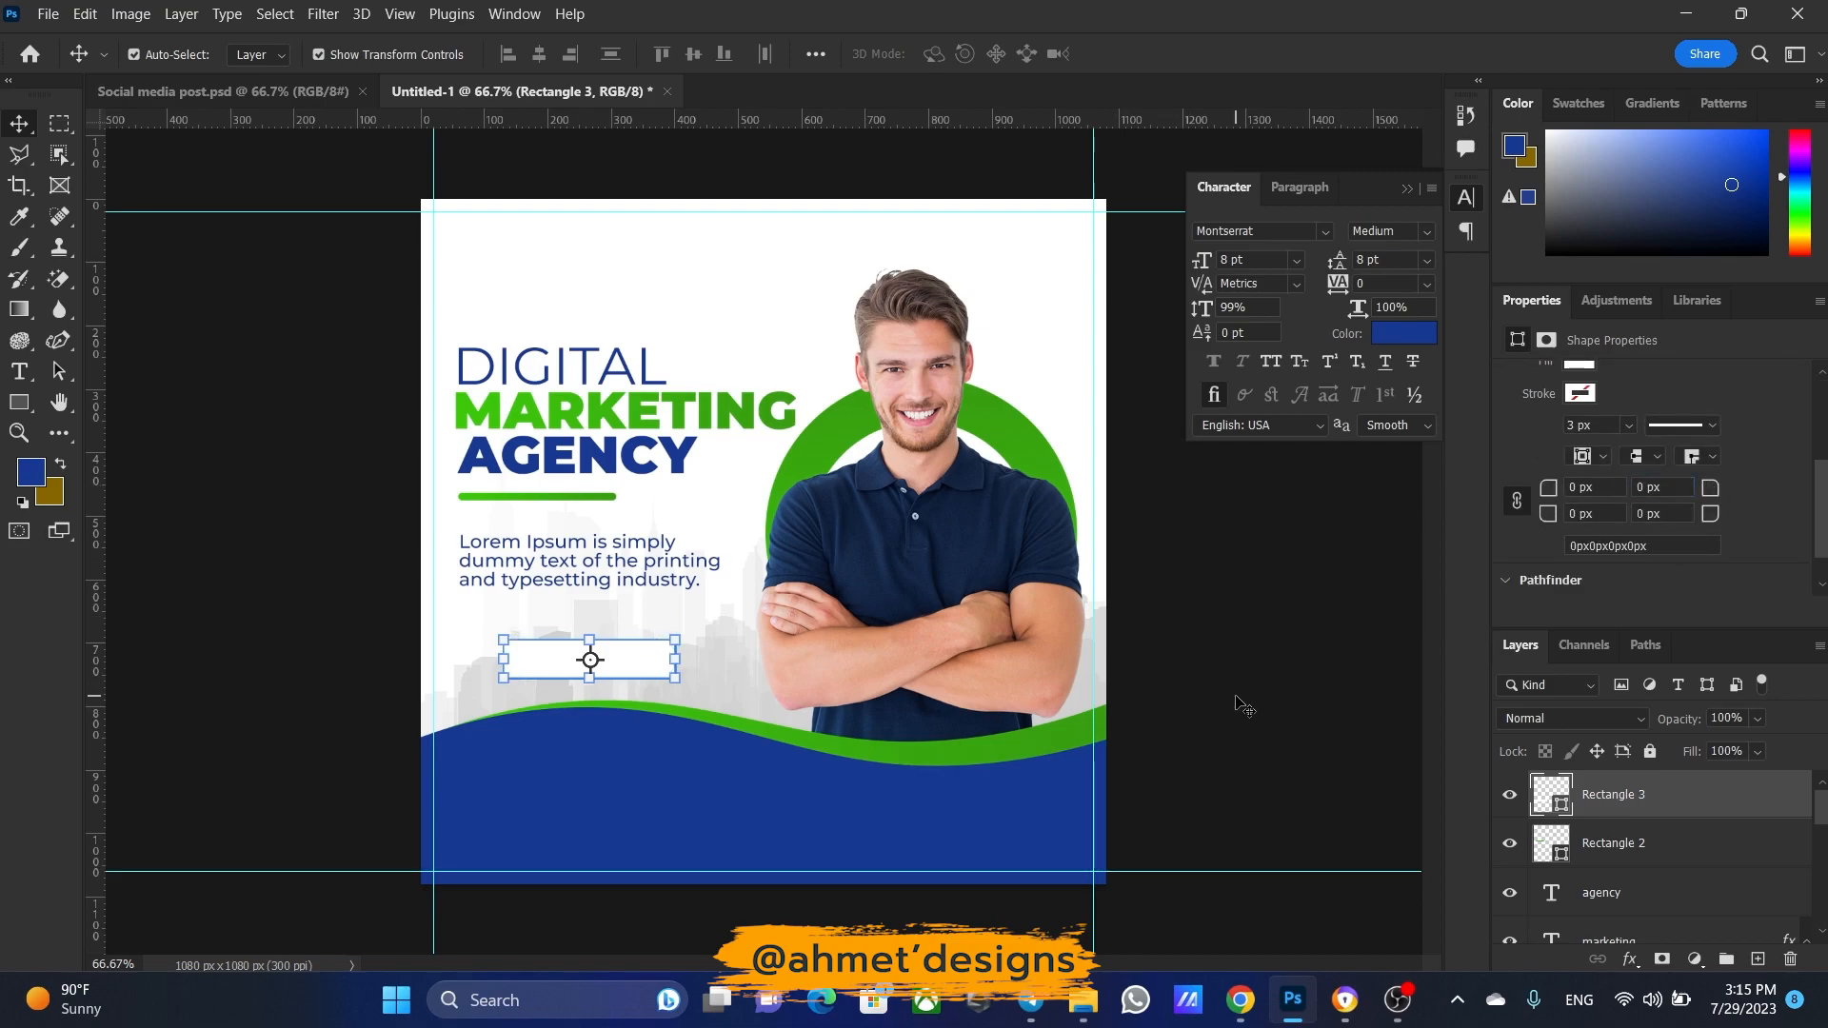
pyautogui.click(1192, 702)
pyautogui.click(640, 673)
pyautogui.scroll(-2, 1689, 494)
pyautogui.moveTo(1715, 545); pyautogui.dragTo(1805, 546)
# Fill the rounded button with the saved bright green gradient preset, running horizontally
pyautogui.click(19, 401)
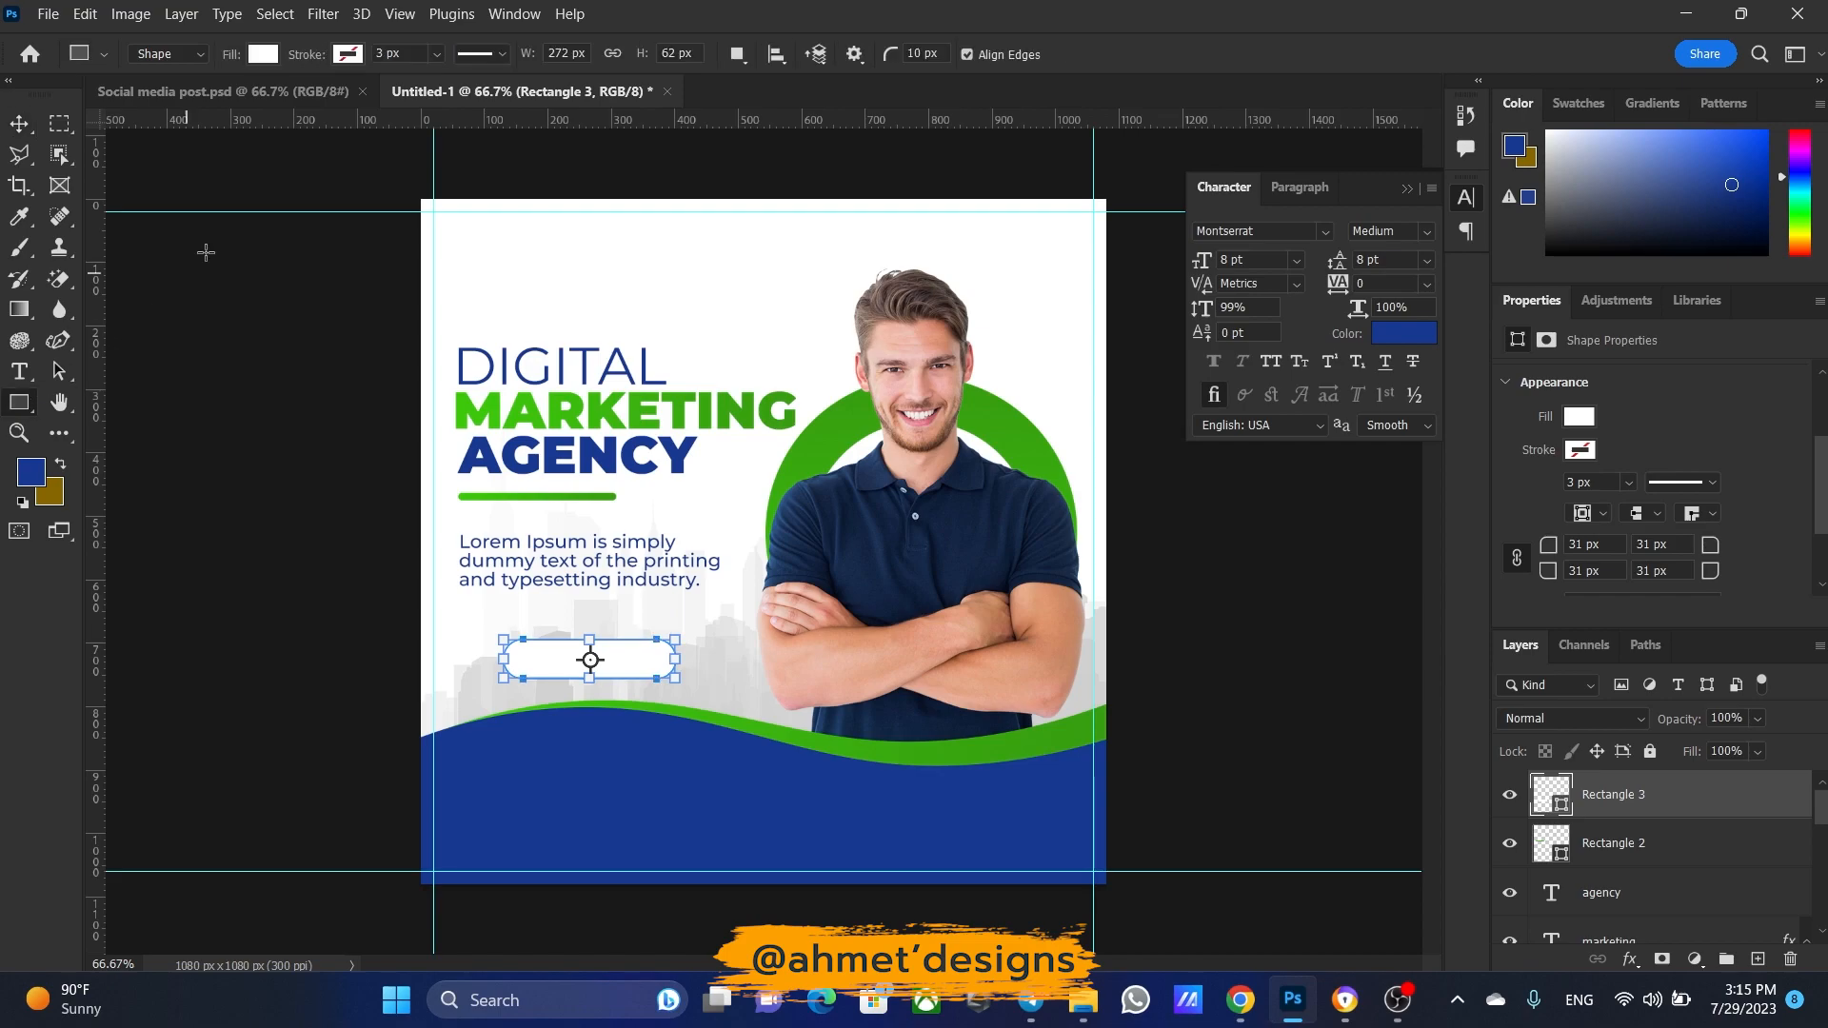
pyautogui.click(263, 54)
pyautogui.click(207, 101)
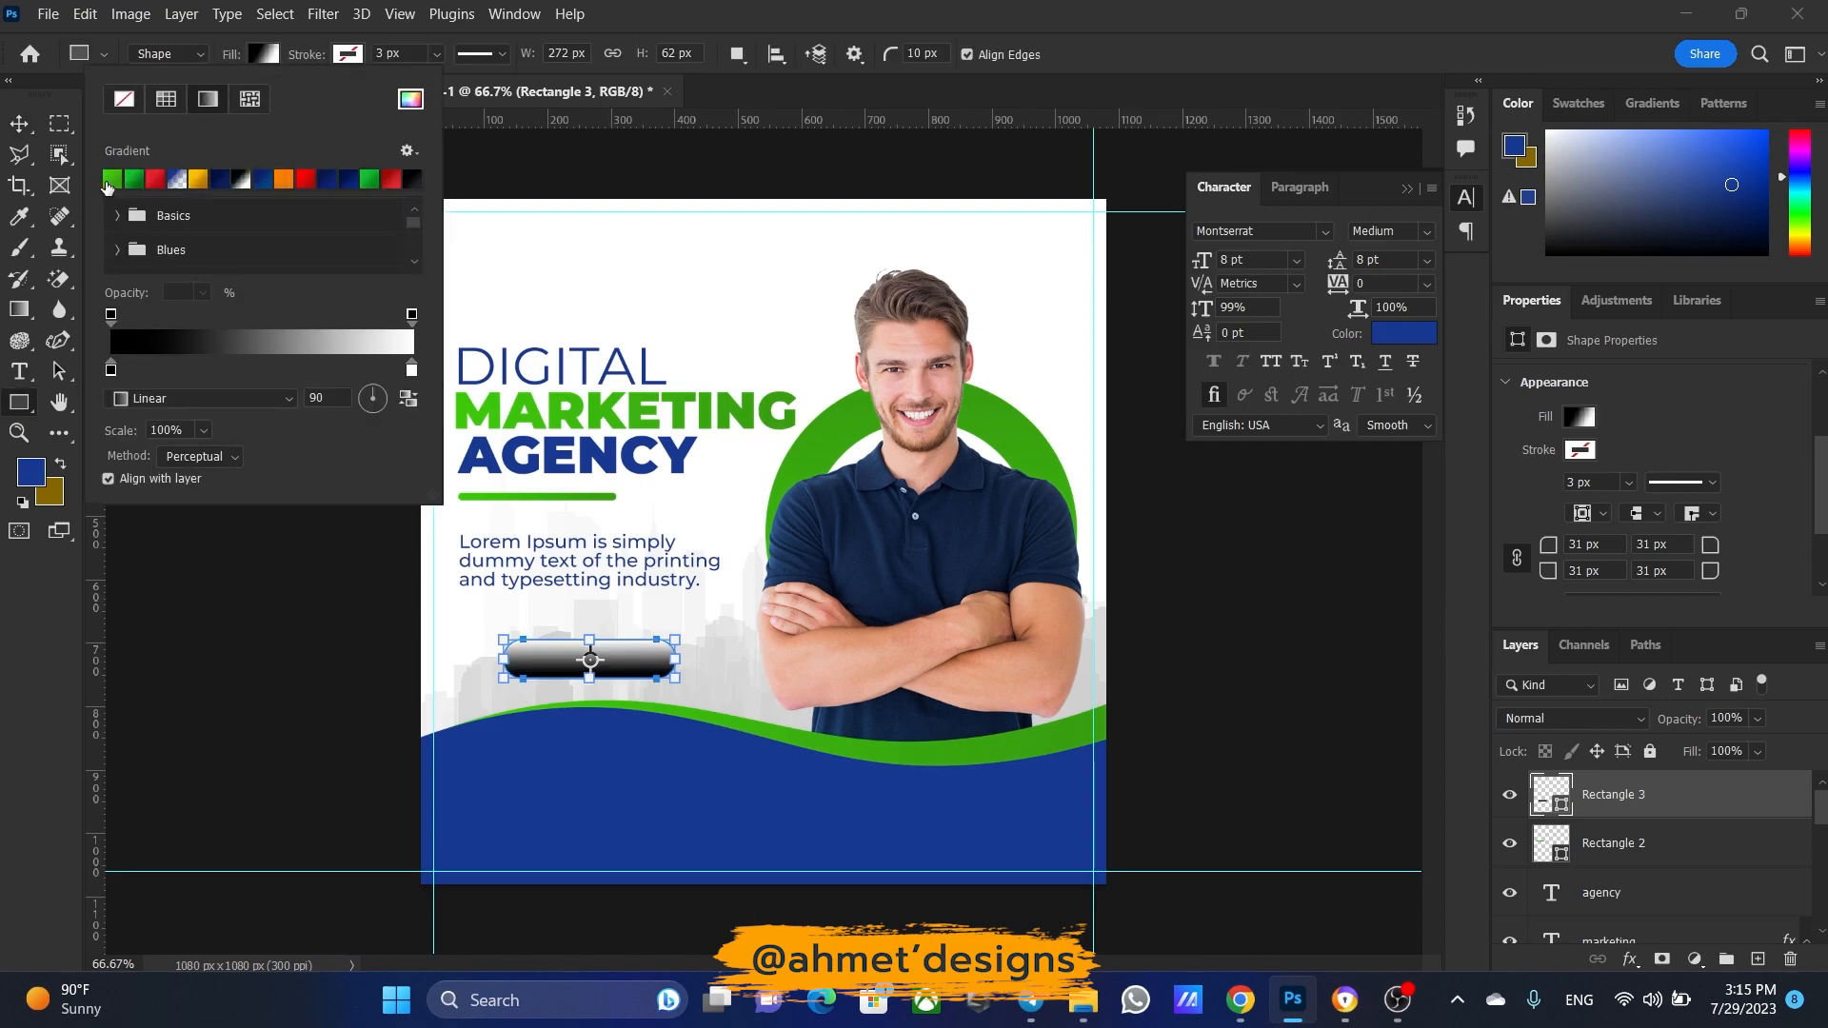
pyautogui.click(112, 180)
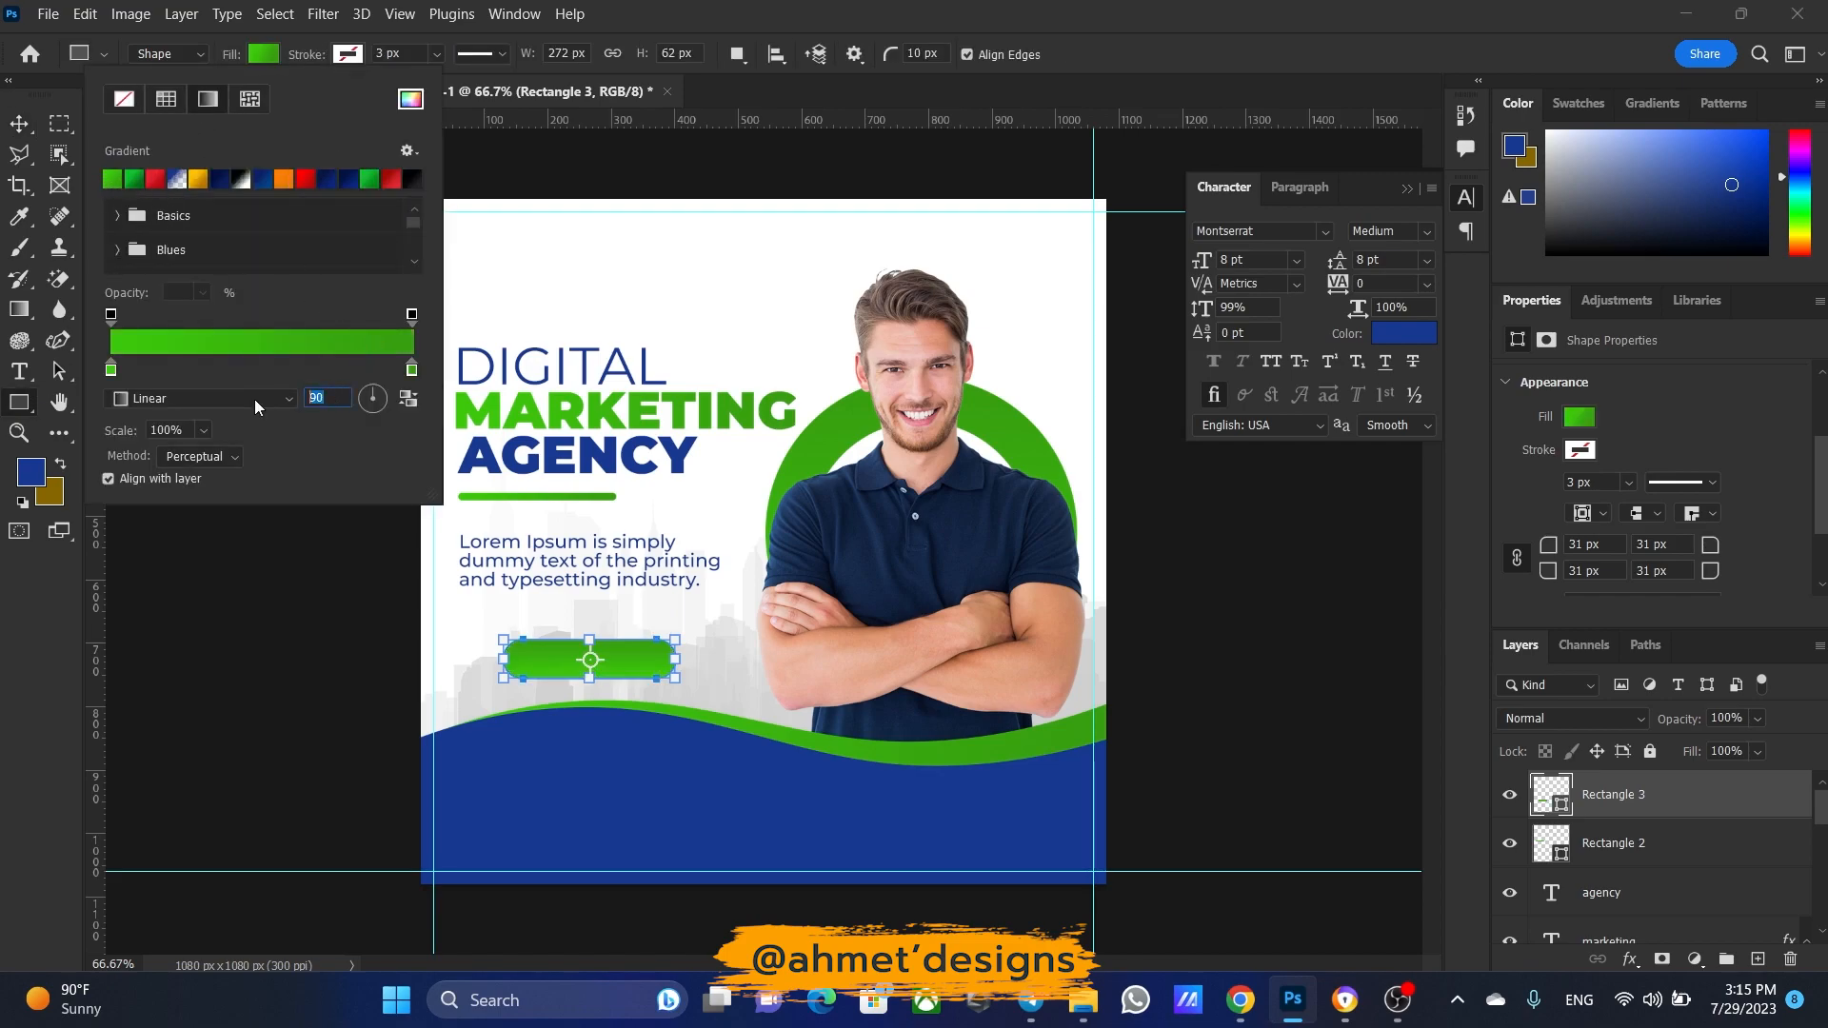
pyautogui.press('Return')
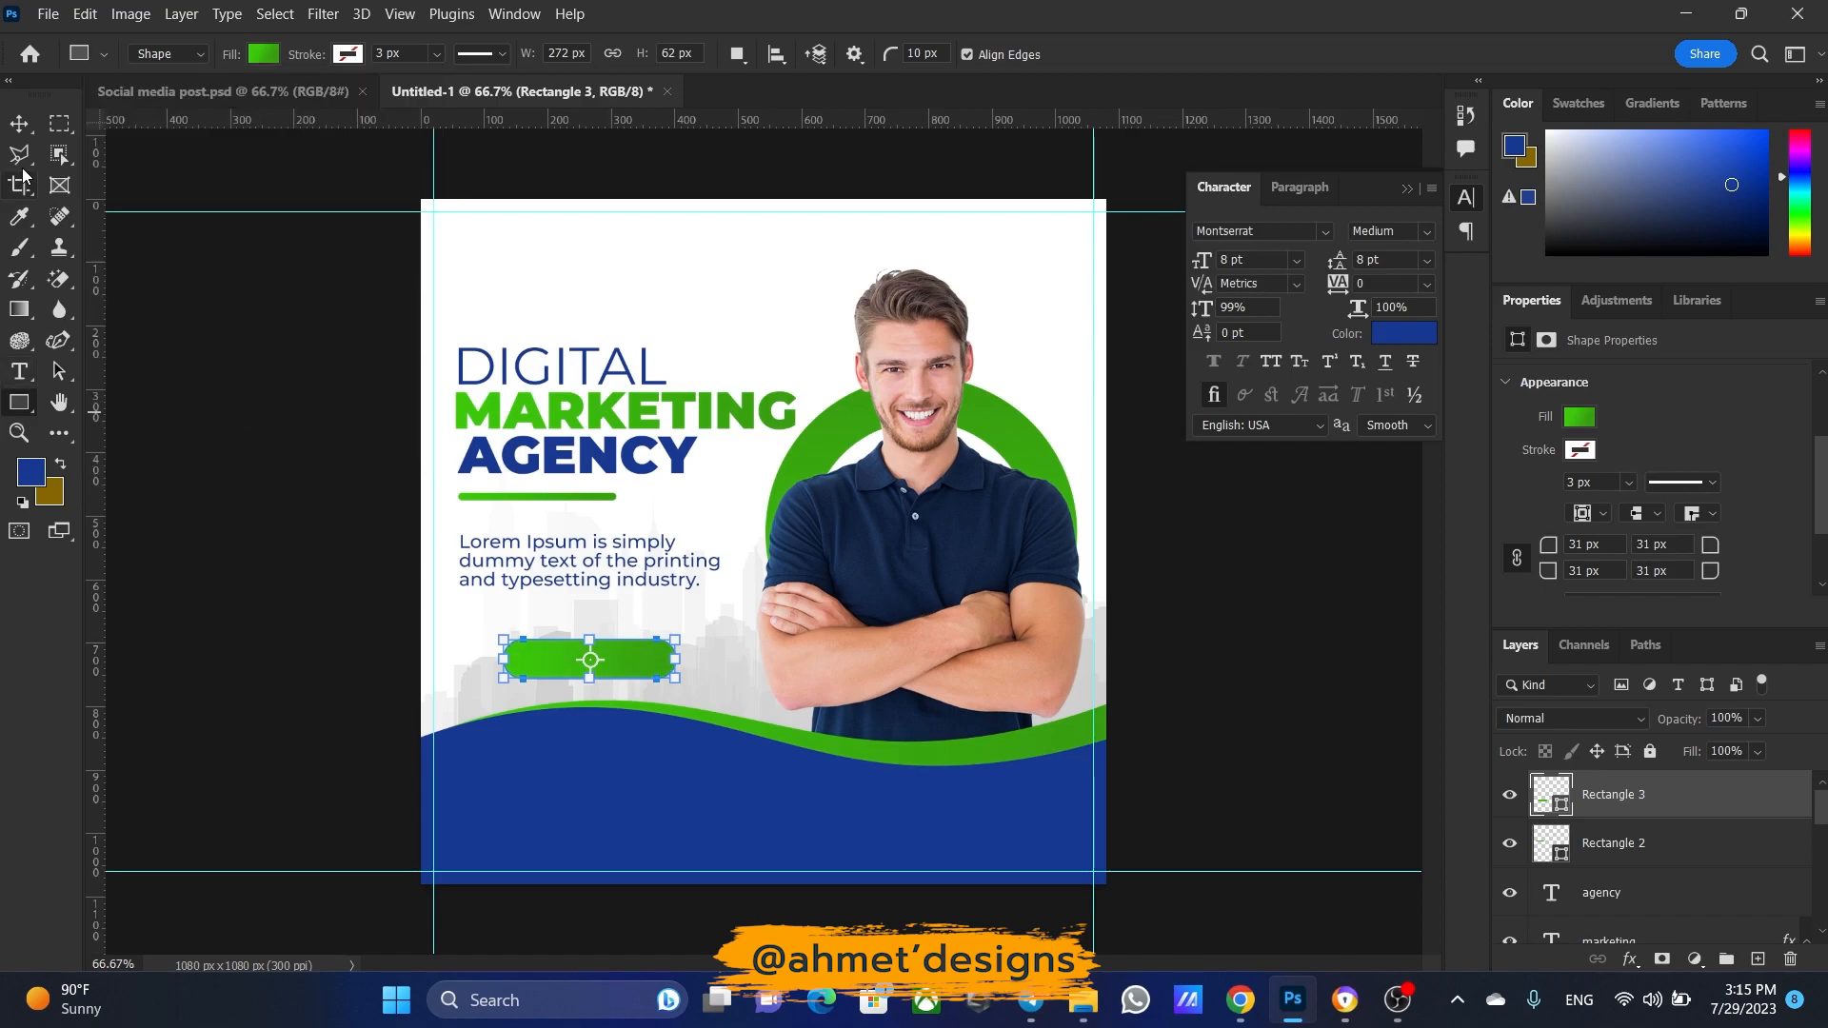
pyautogui.click(19, 128)
pyautogui.click(587, 771)
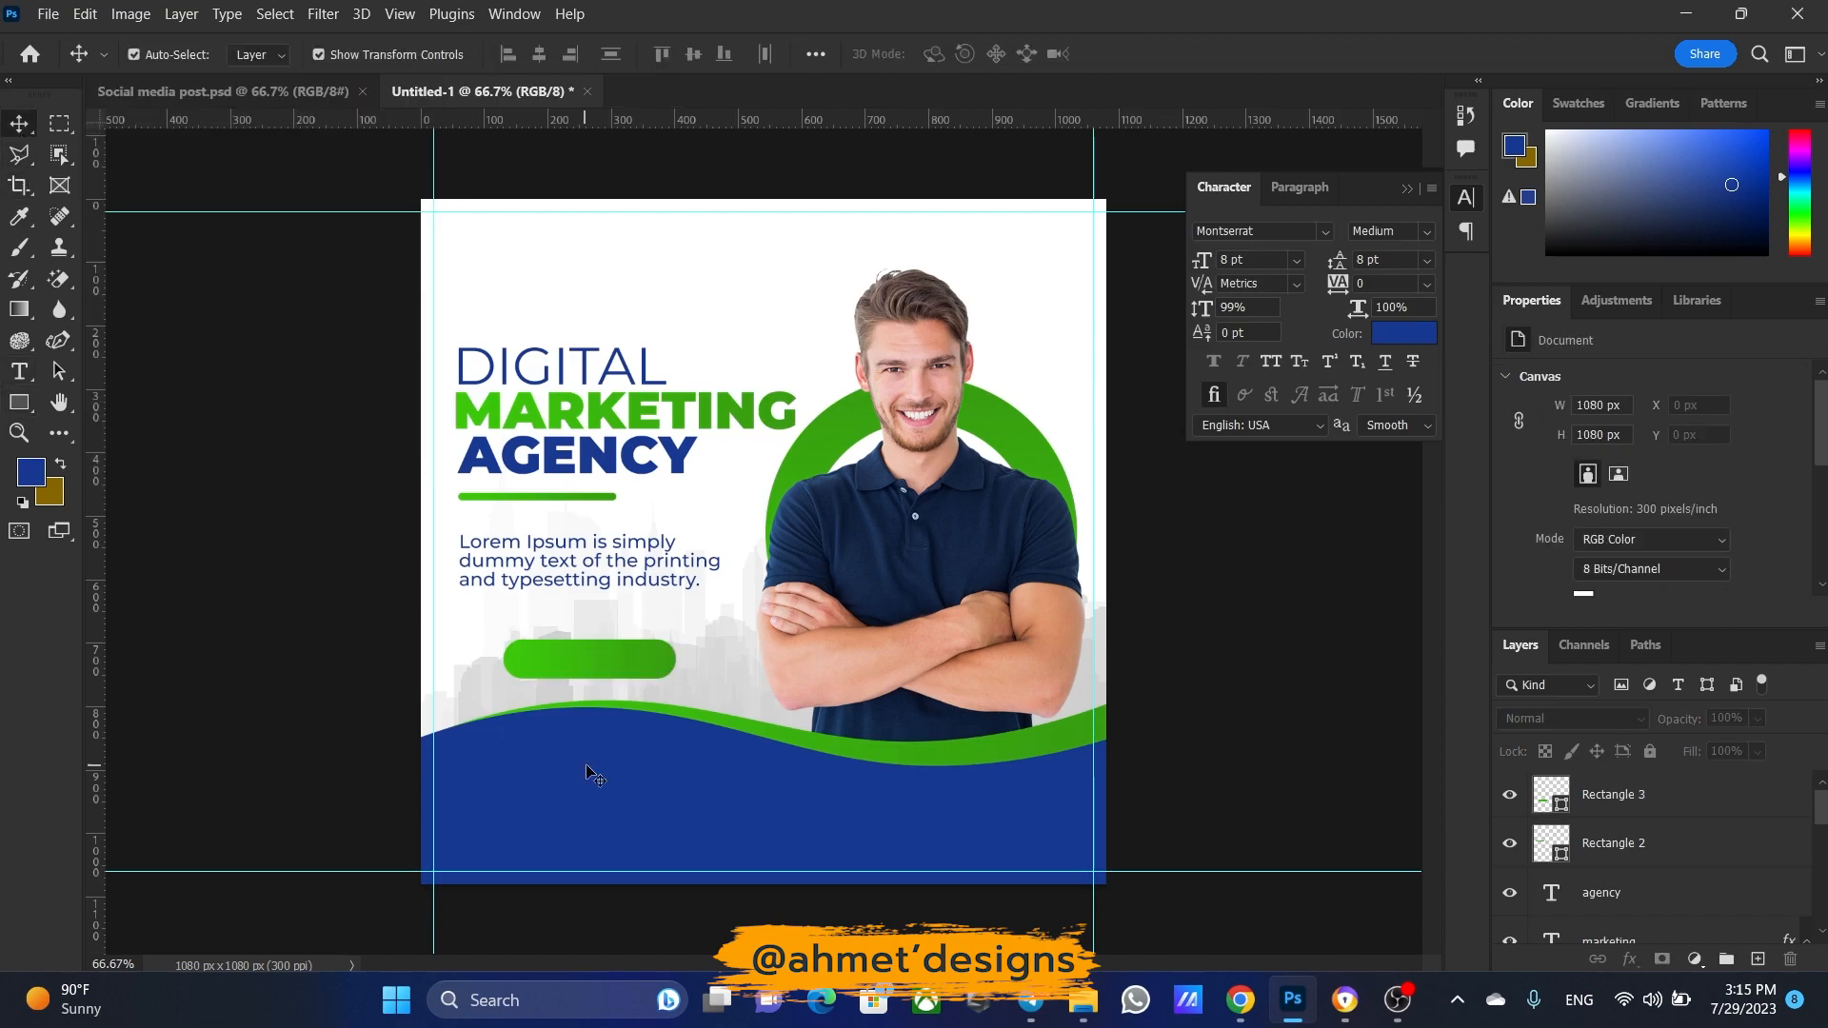
# Add the text "Get Started" on the green button
pyautogui.click(21, 376)
pyautogui.click(556, 663)
pyautogui.write('get')
pyautogui.hotkey('ctrl', 'a')
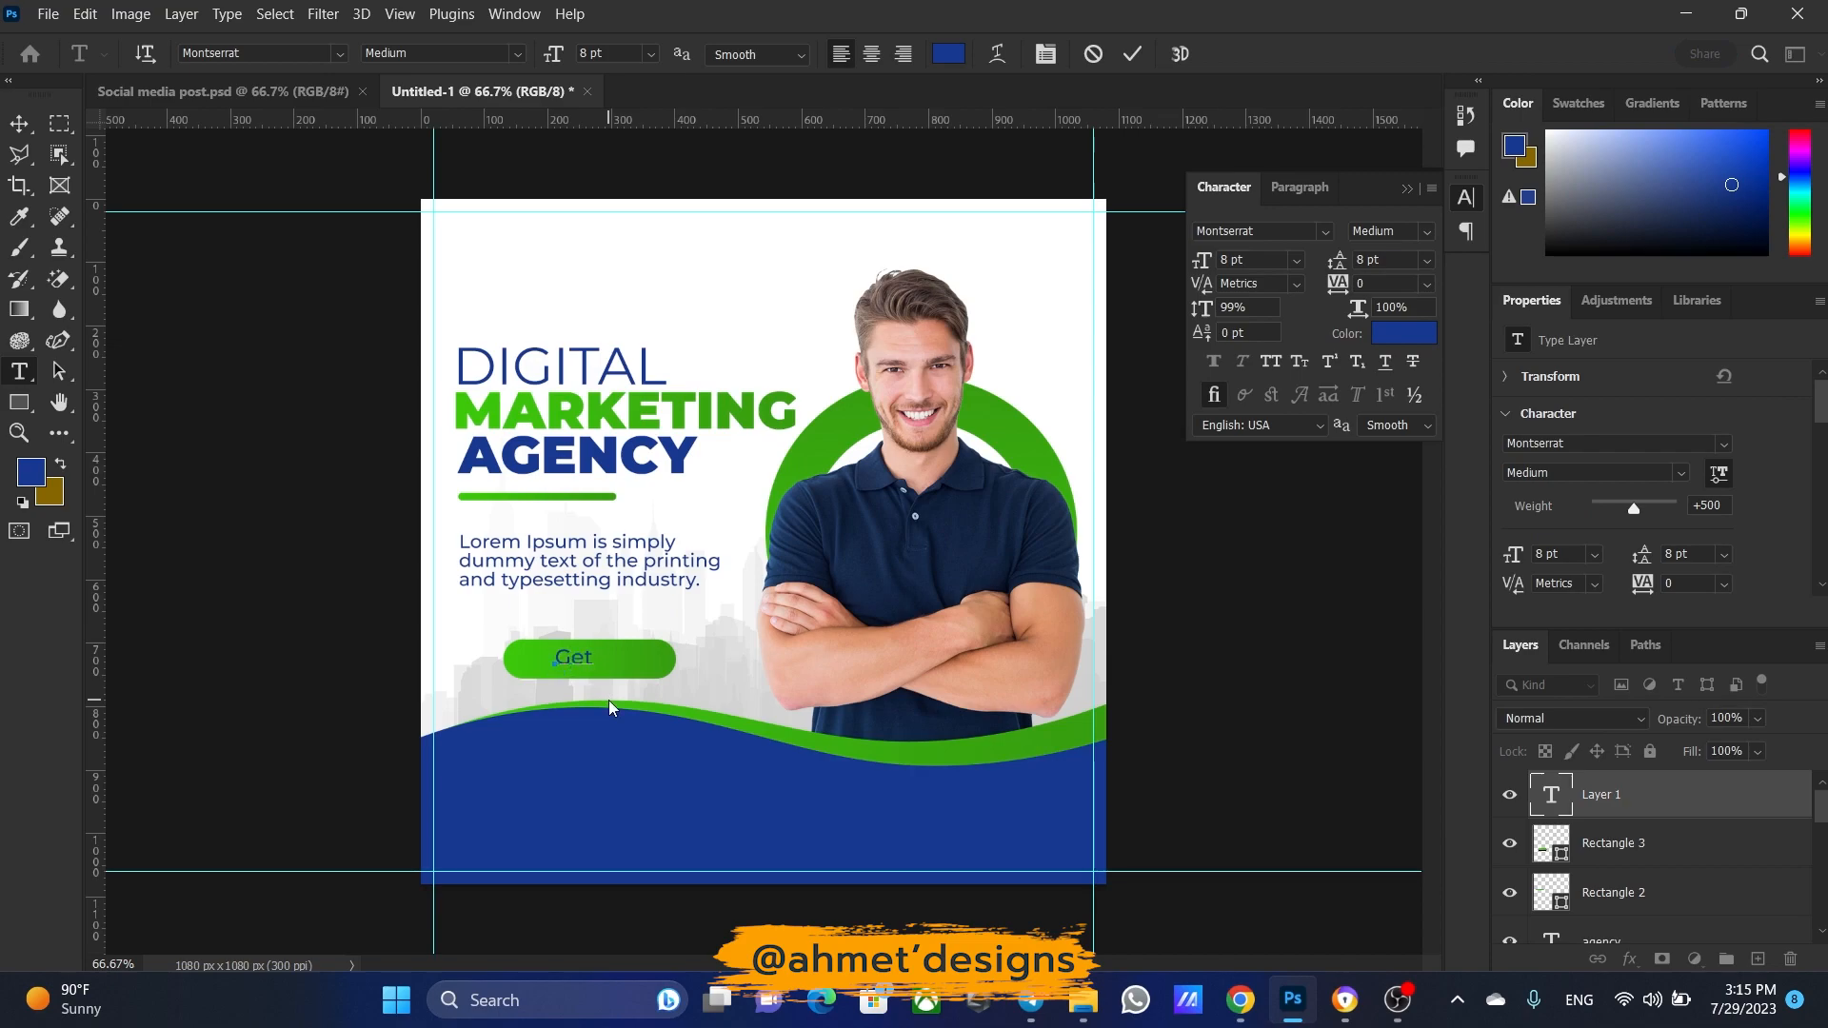
pyautogui.write('Get Stra')
pyautogui.write('d')
# Change the Get Started text's color to white (ffffff)
pyautogui.hotkey('ctrl', 'a')
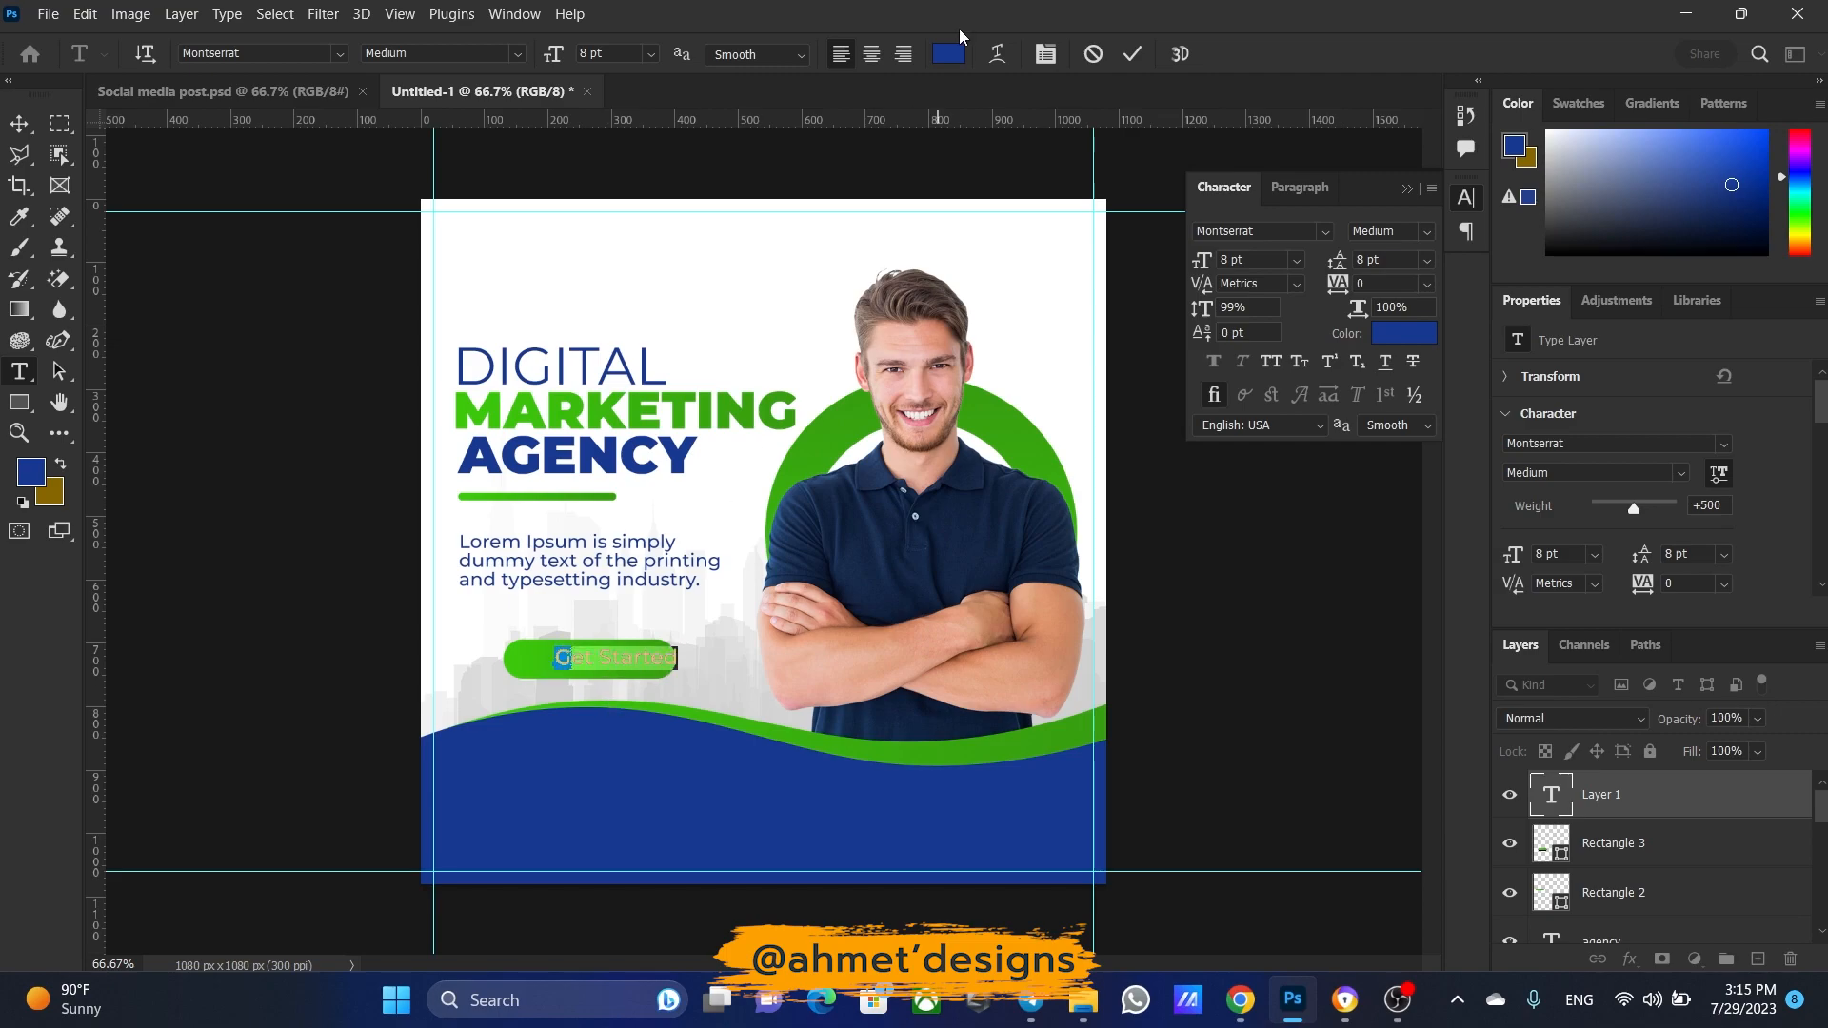
pyautogui.click(960, 56)
pyautogui.click(746, 245)
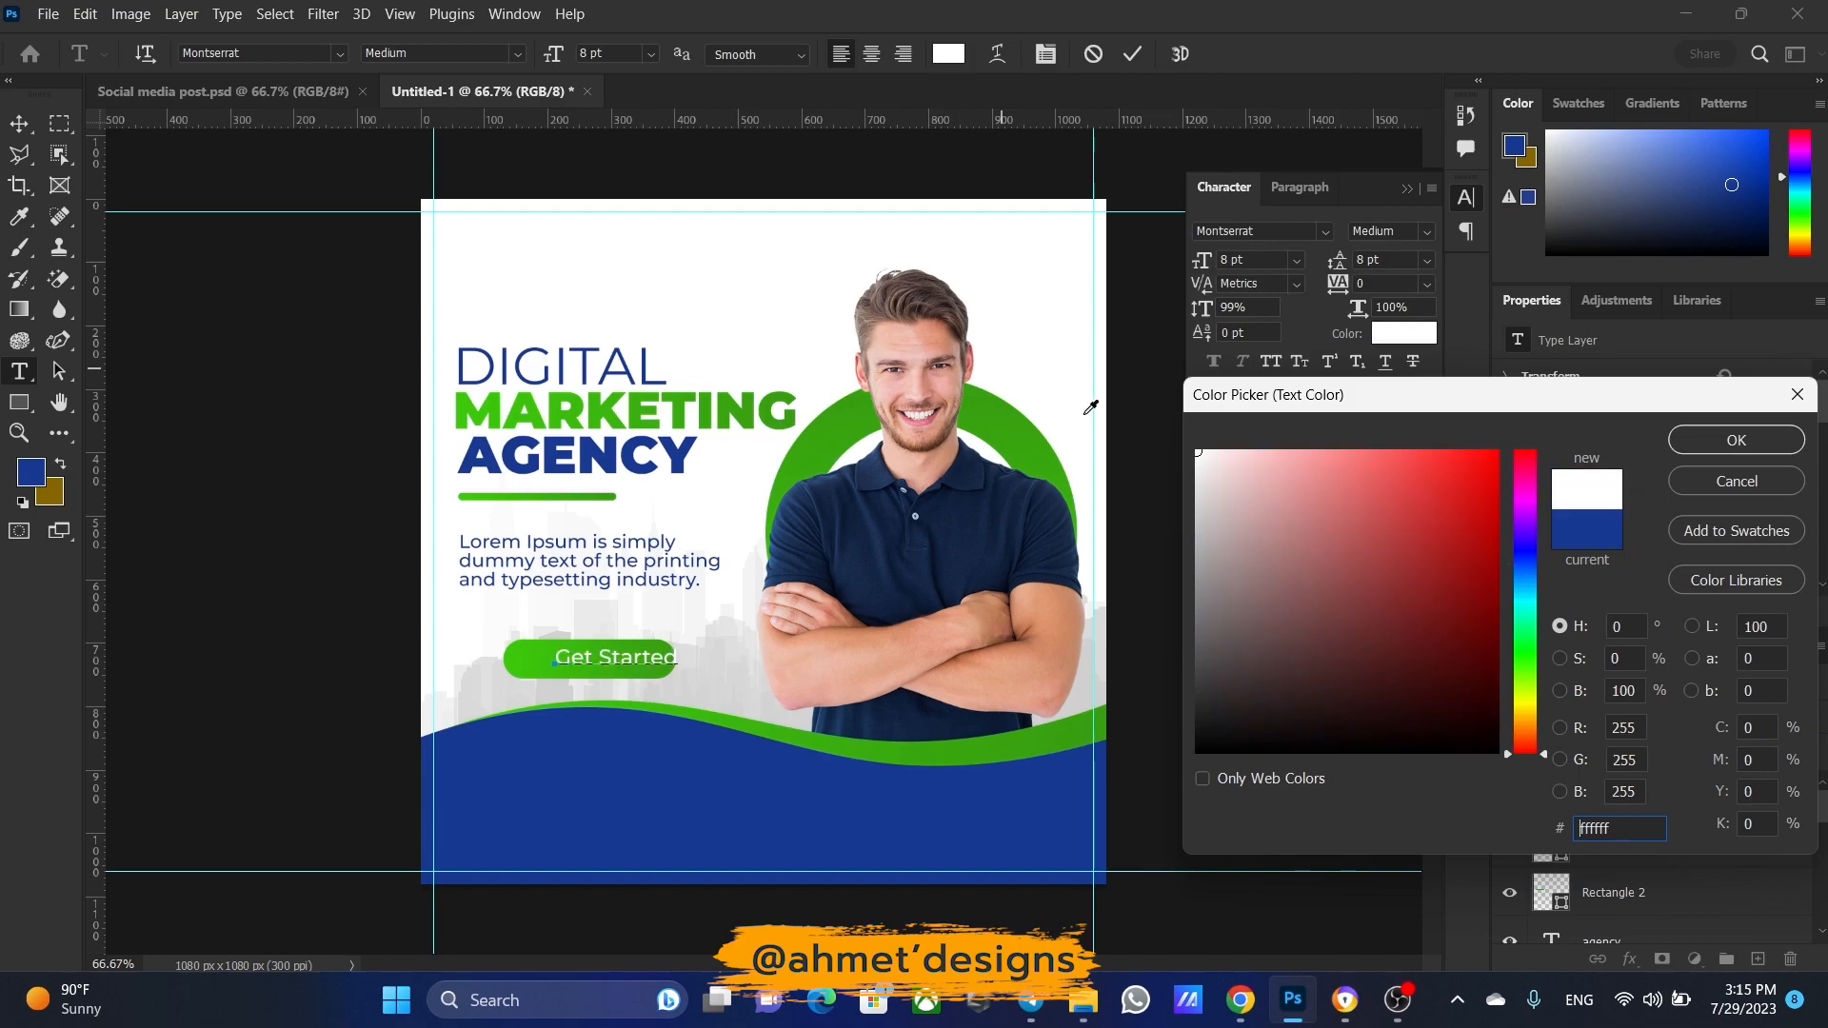
pyautogui.click(1733, 440)
pyautogui.hotkey('ctrl', 'Return')
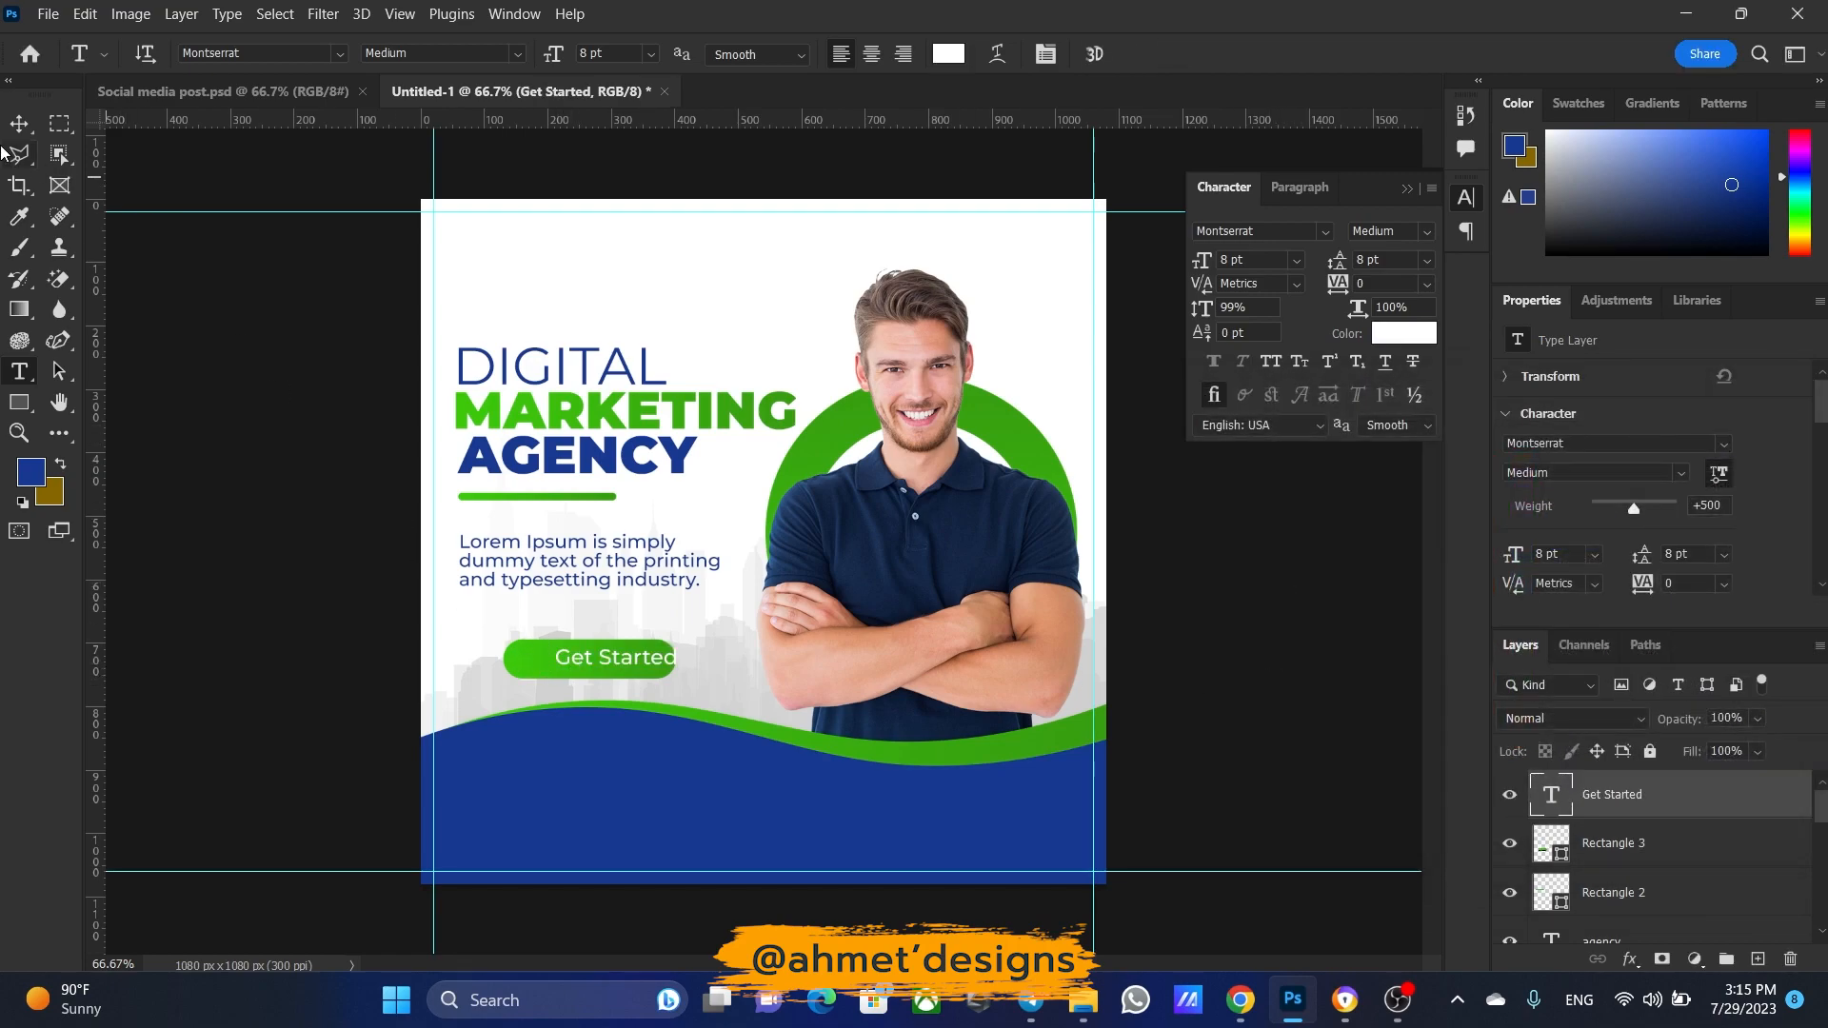
# Center the white Get Started text within the rounded green button
pyautogui.click(18, 124)
pyautogui.moveTo(621, 659); pyautogui.dragTo(595, 660)
pyautogui.click(1325, 778)
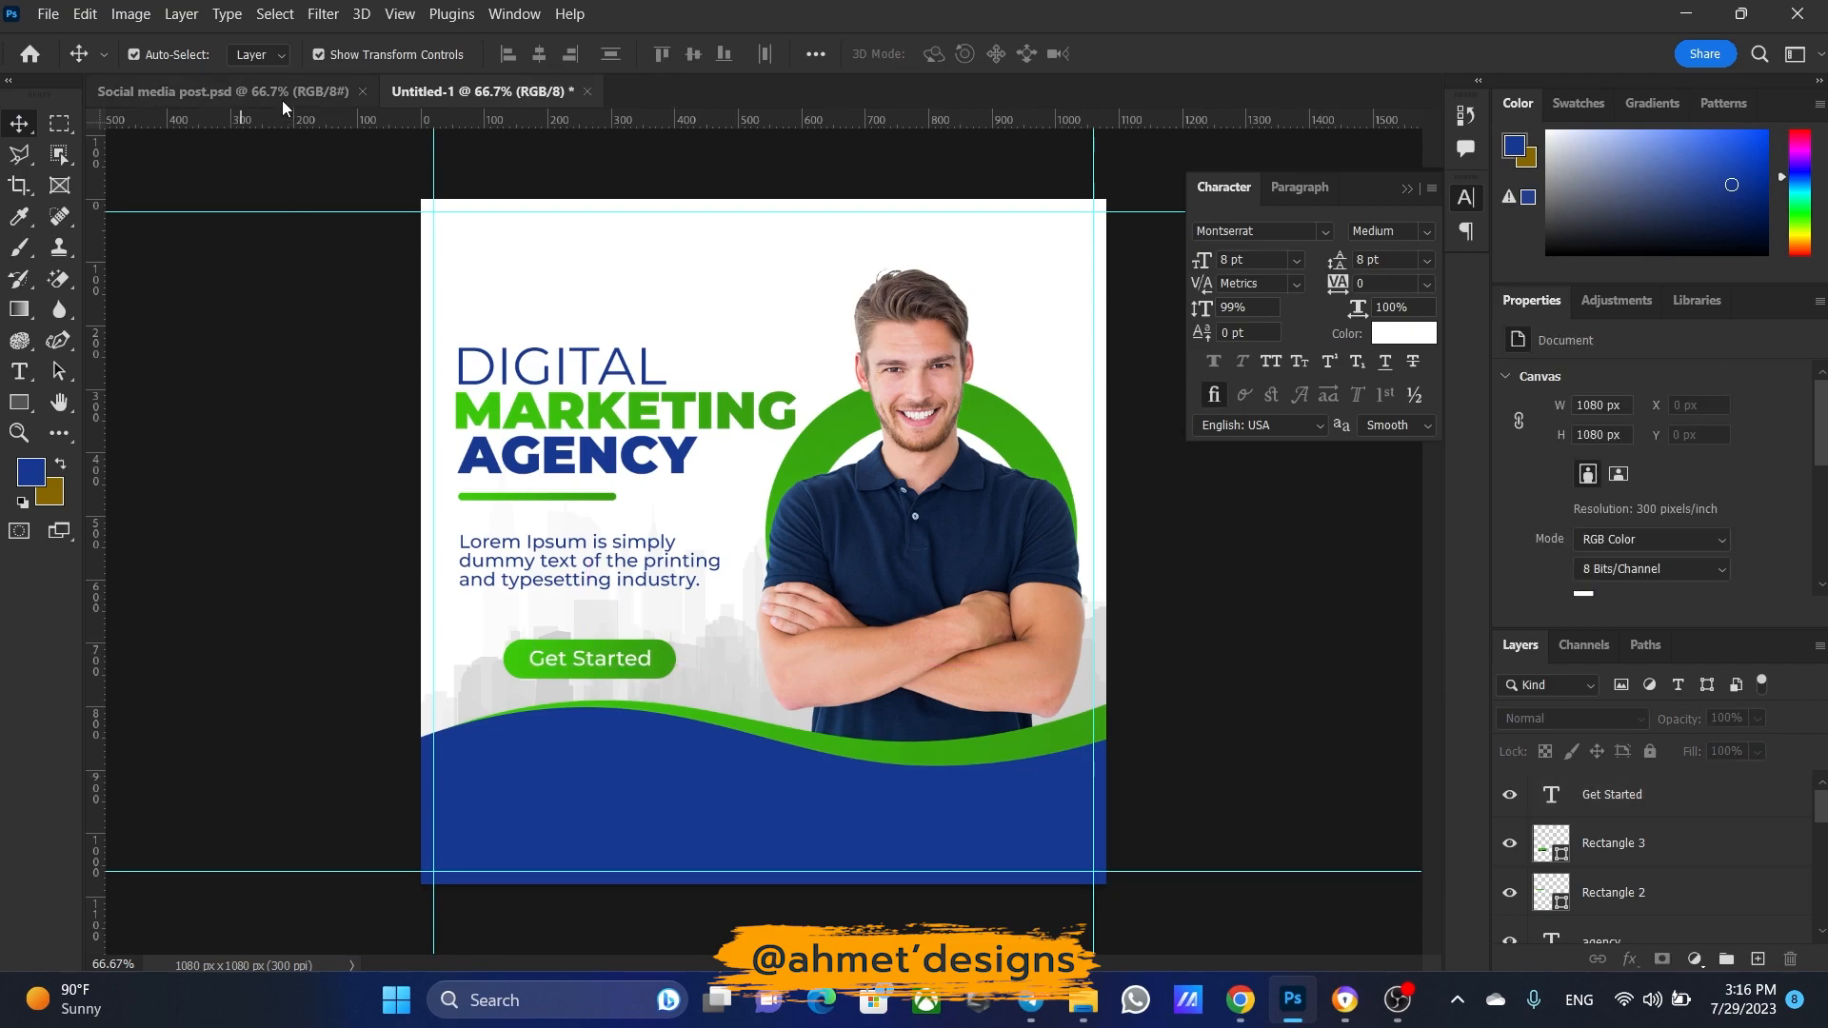
# Set the Get Started text in All Caps and scale it to about 7.2 pt, centered on the green button
pyautogui.click(282, 91)
pyautogui.click(442, 91)
pyautogui.doubleClick(602, 661)
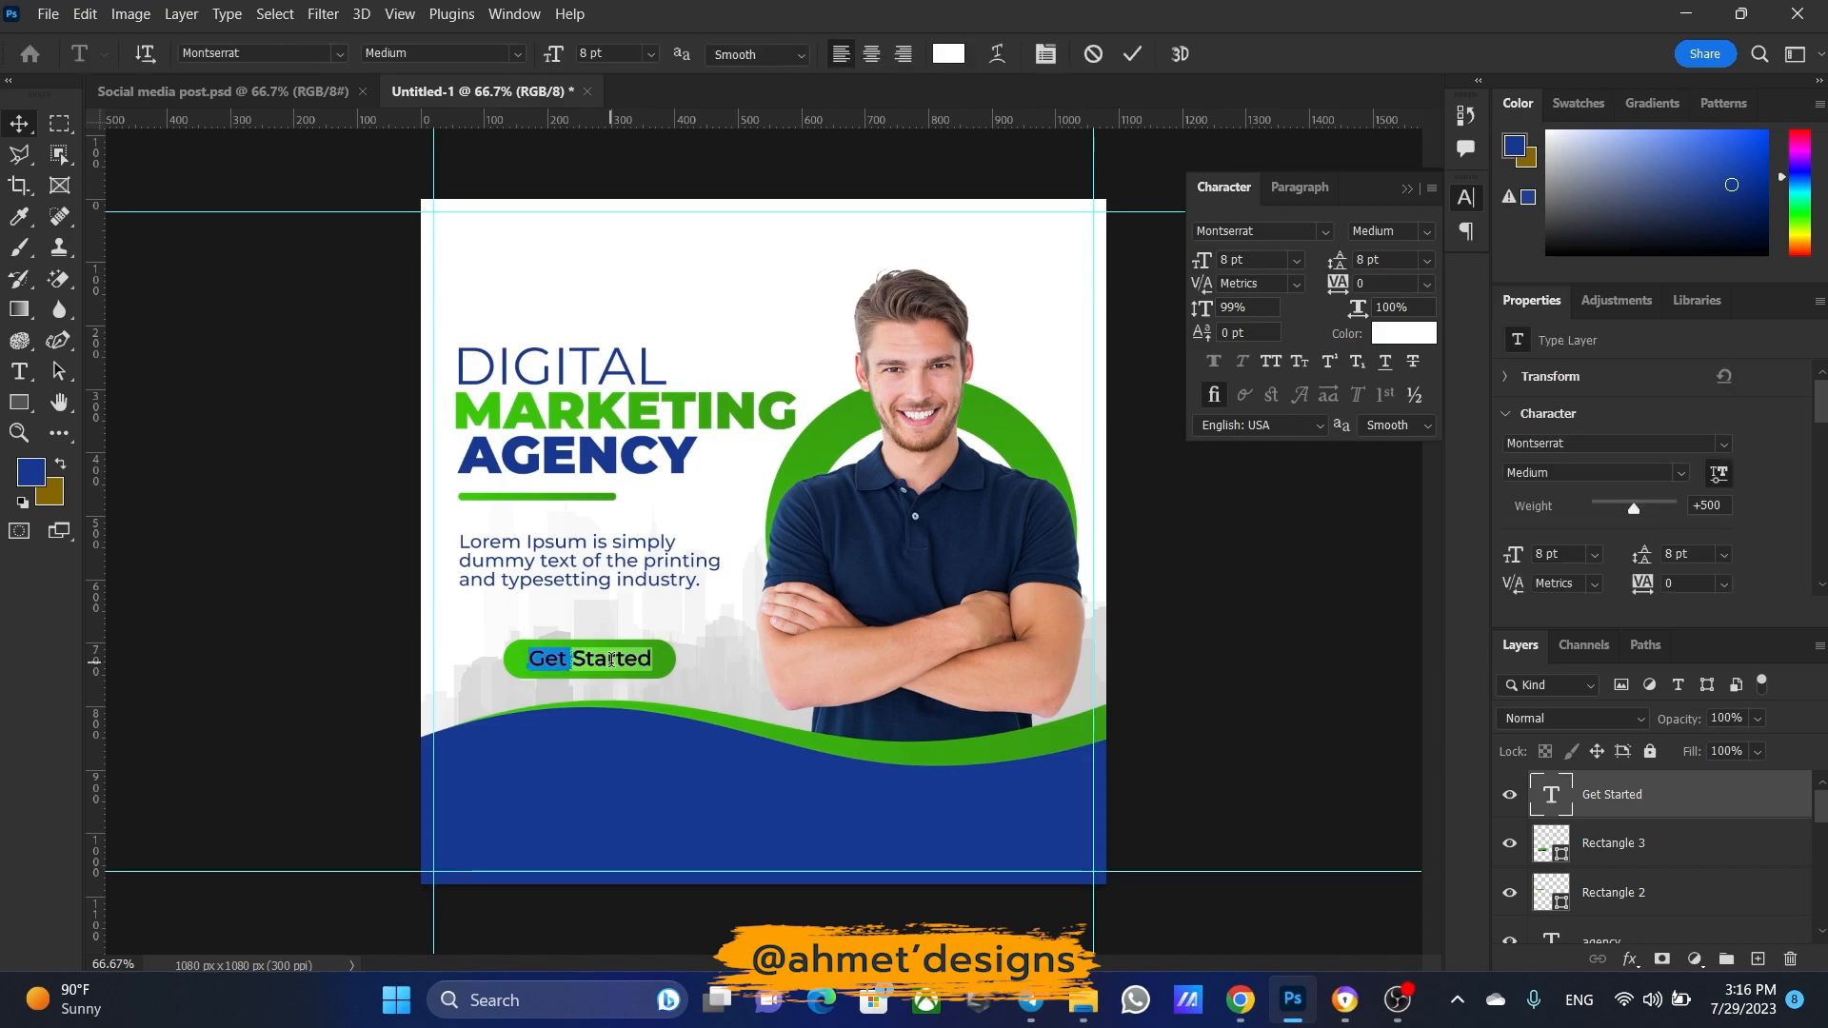
pyautogui.click(1042, 61)
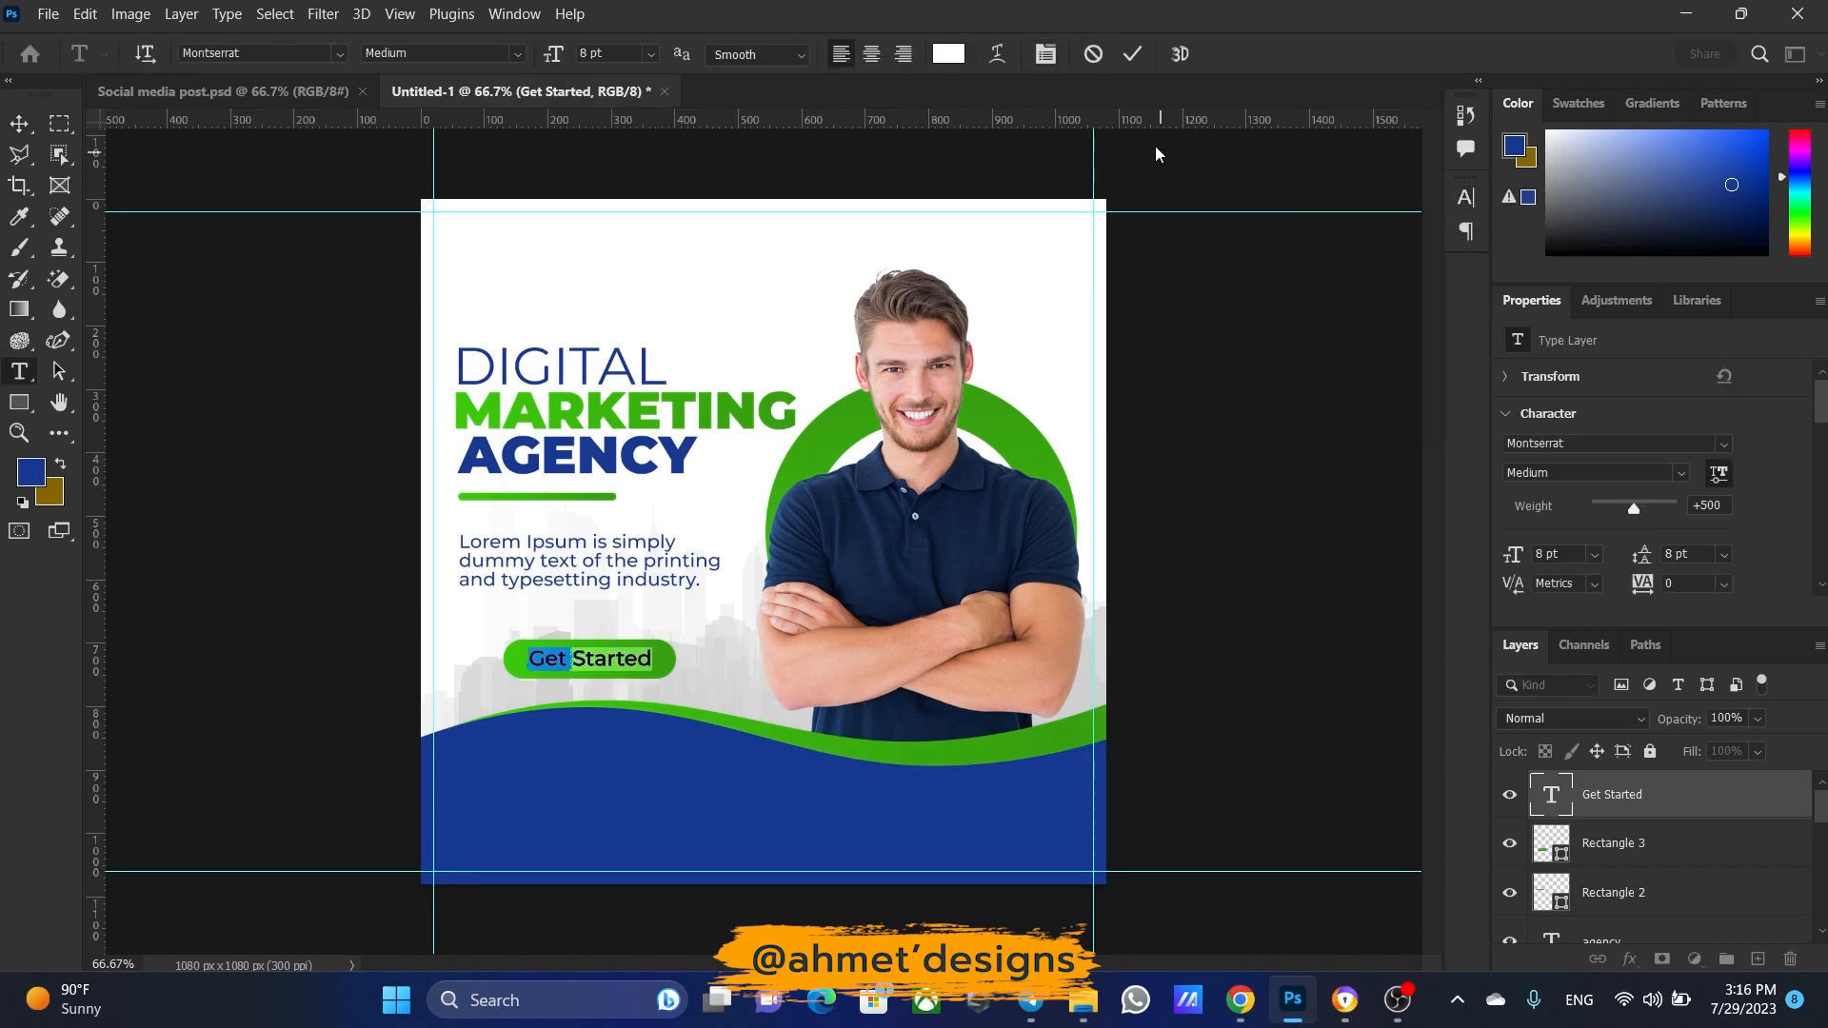
pyautogui.click(1043, 55)
pyautogui.click(1270, 362)
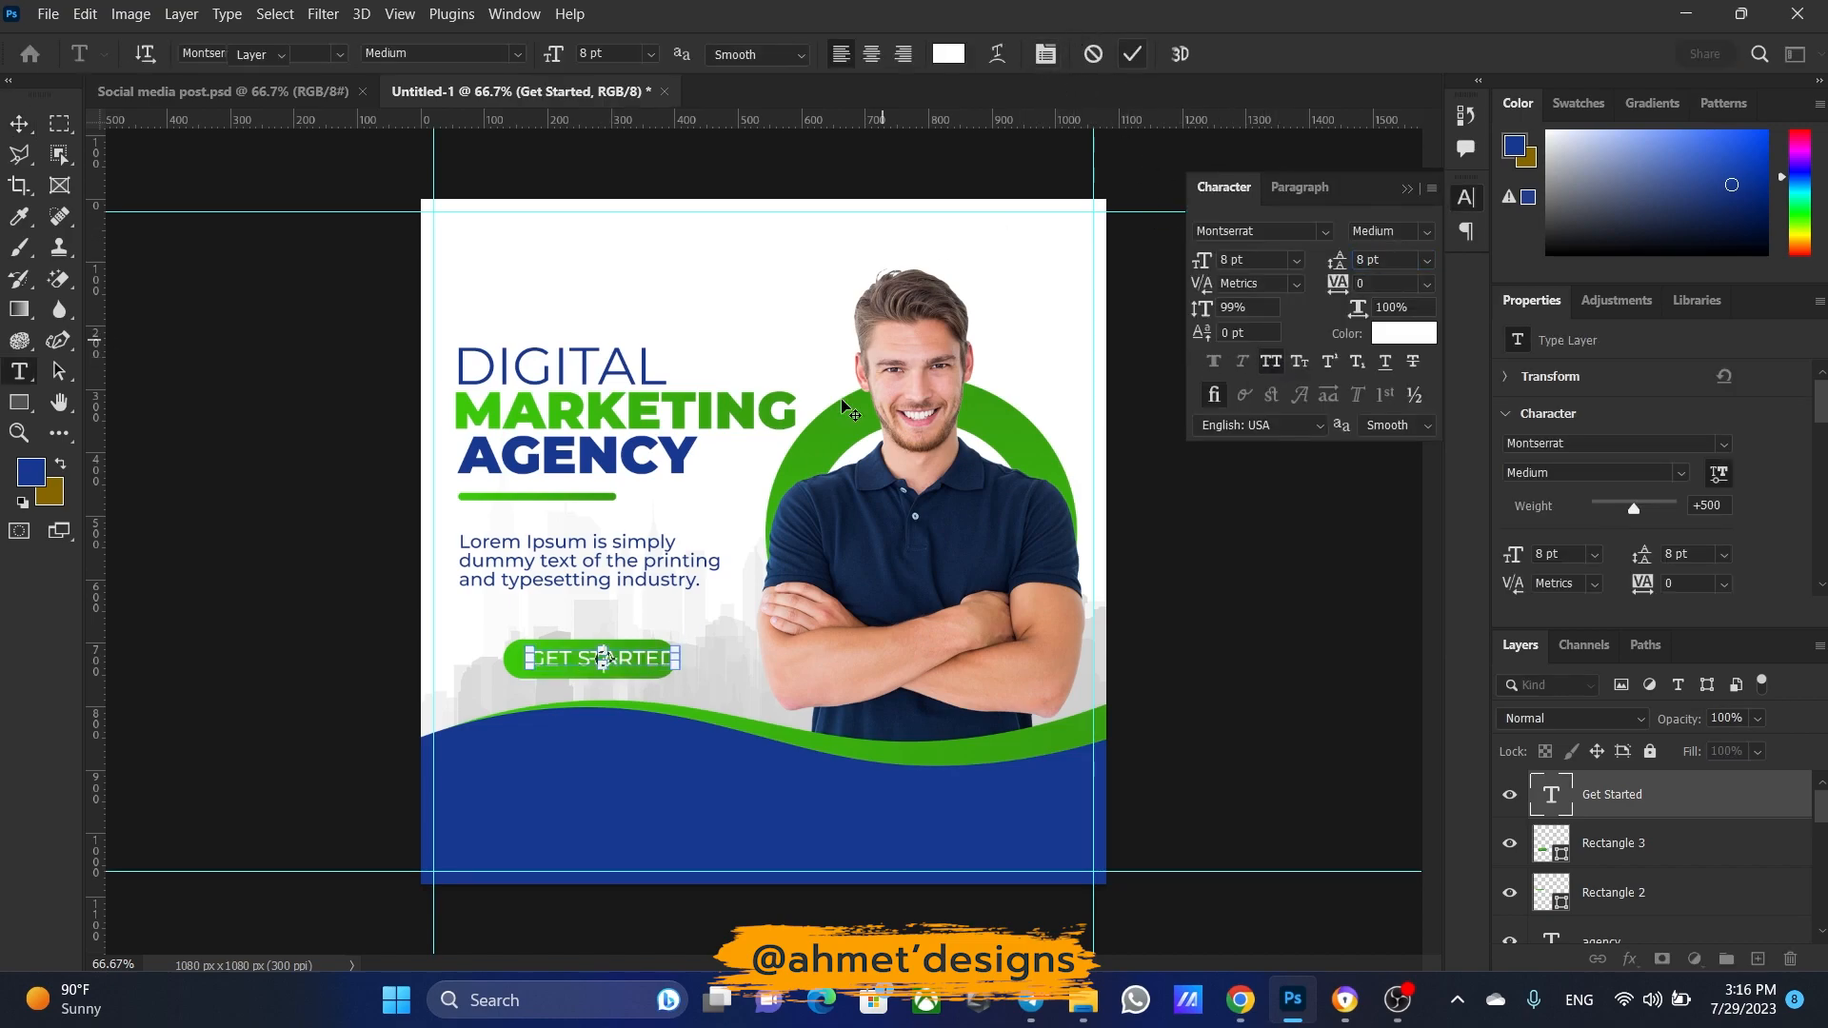
pyautogui.press('Escape')
pyautogui.press('v')
pyautogui.moveTo(678, 669); pyautogui.dragTo(629, 667)
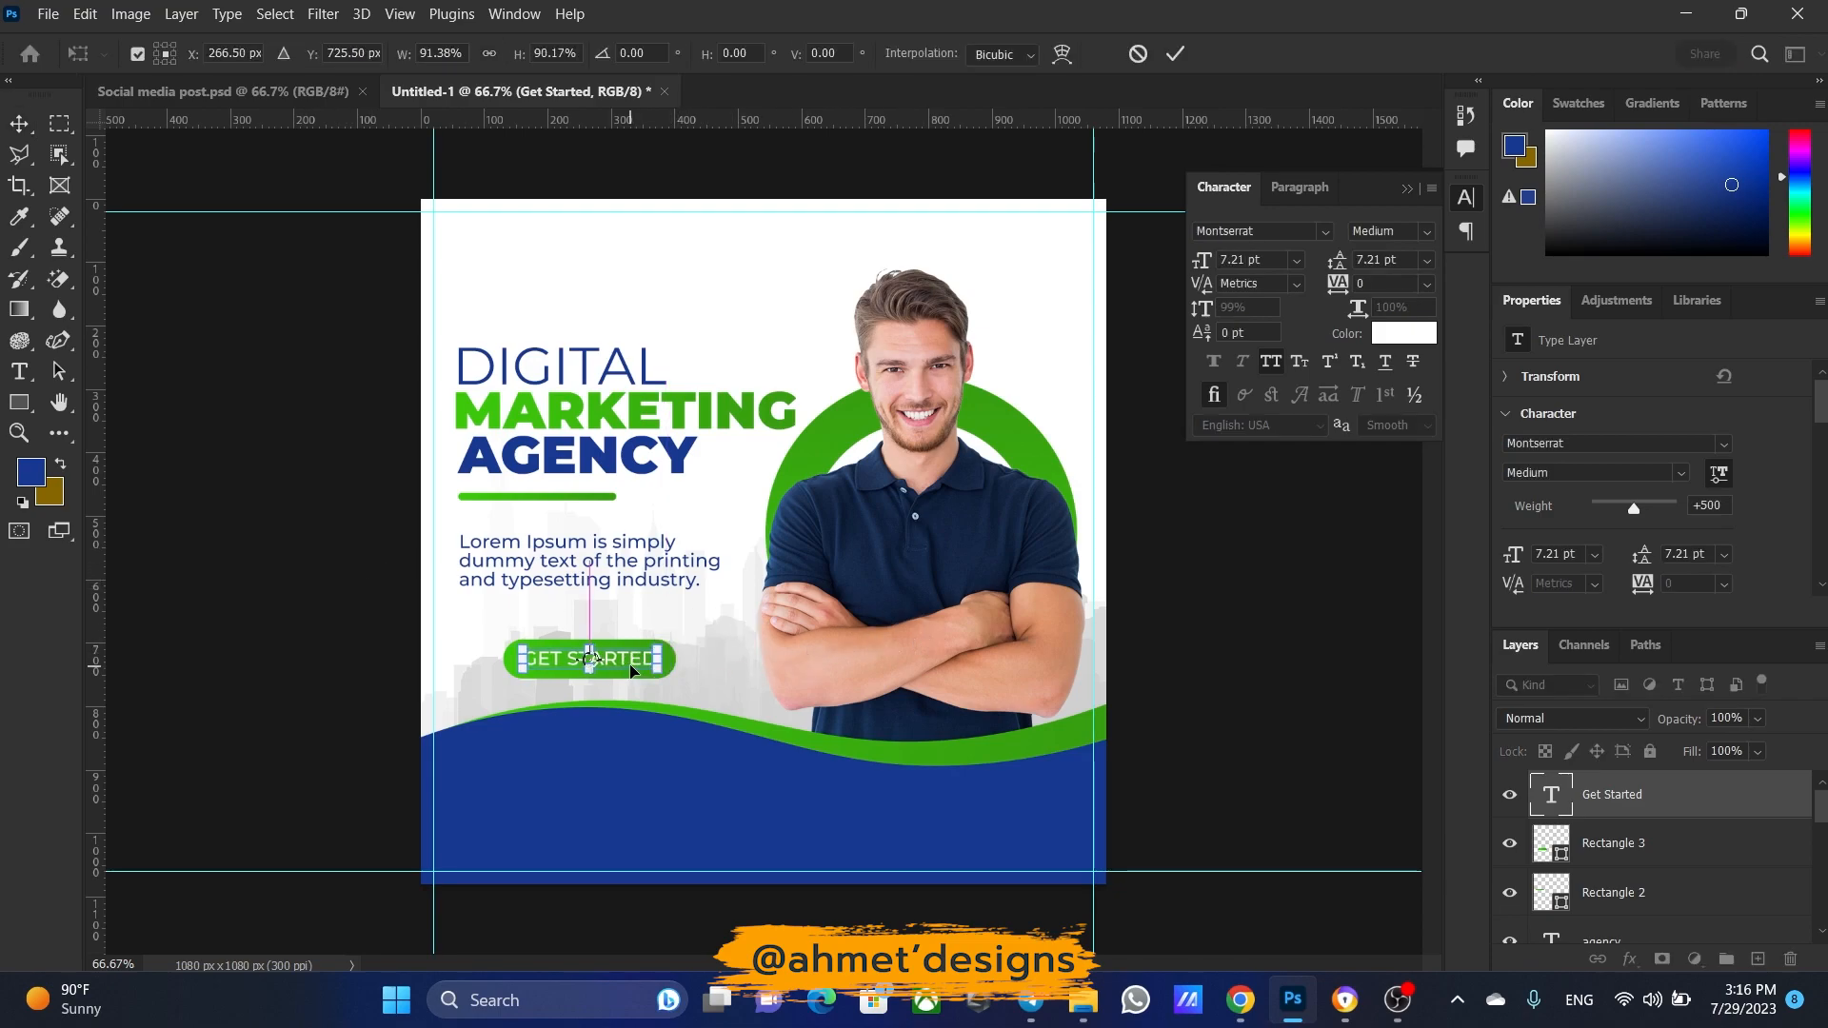
pyautogui.click(1228, 708)
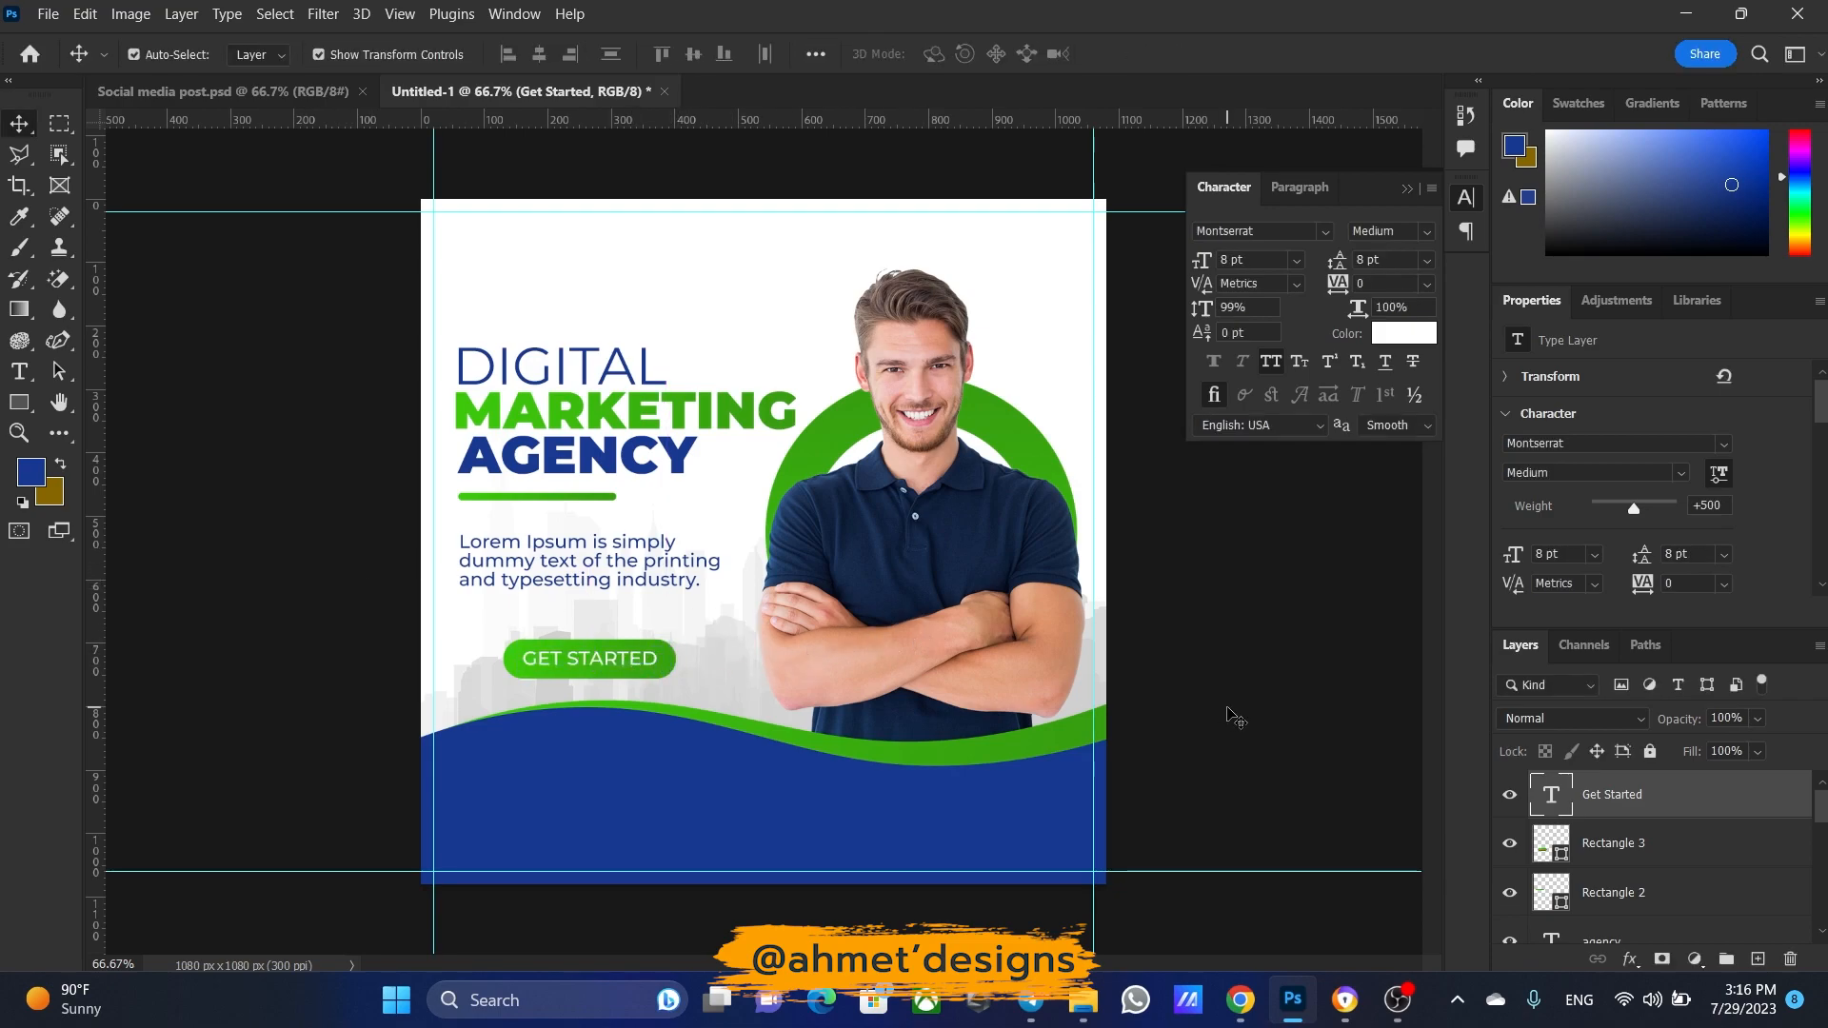
pyautogui.click(307, 84)
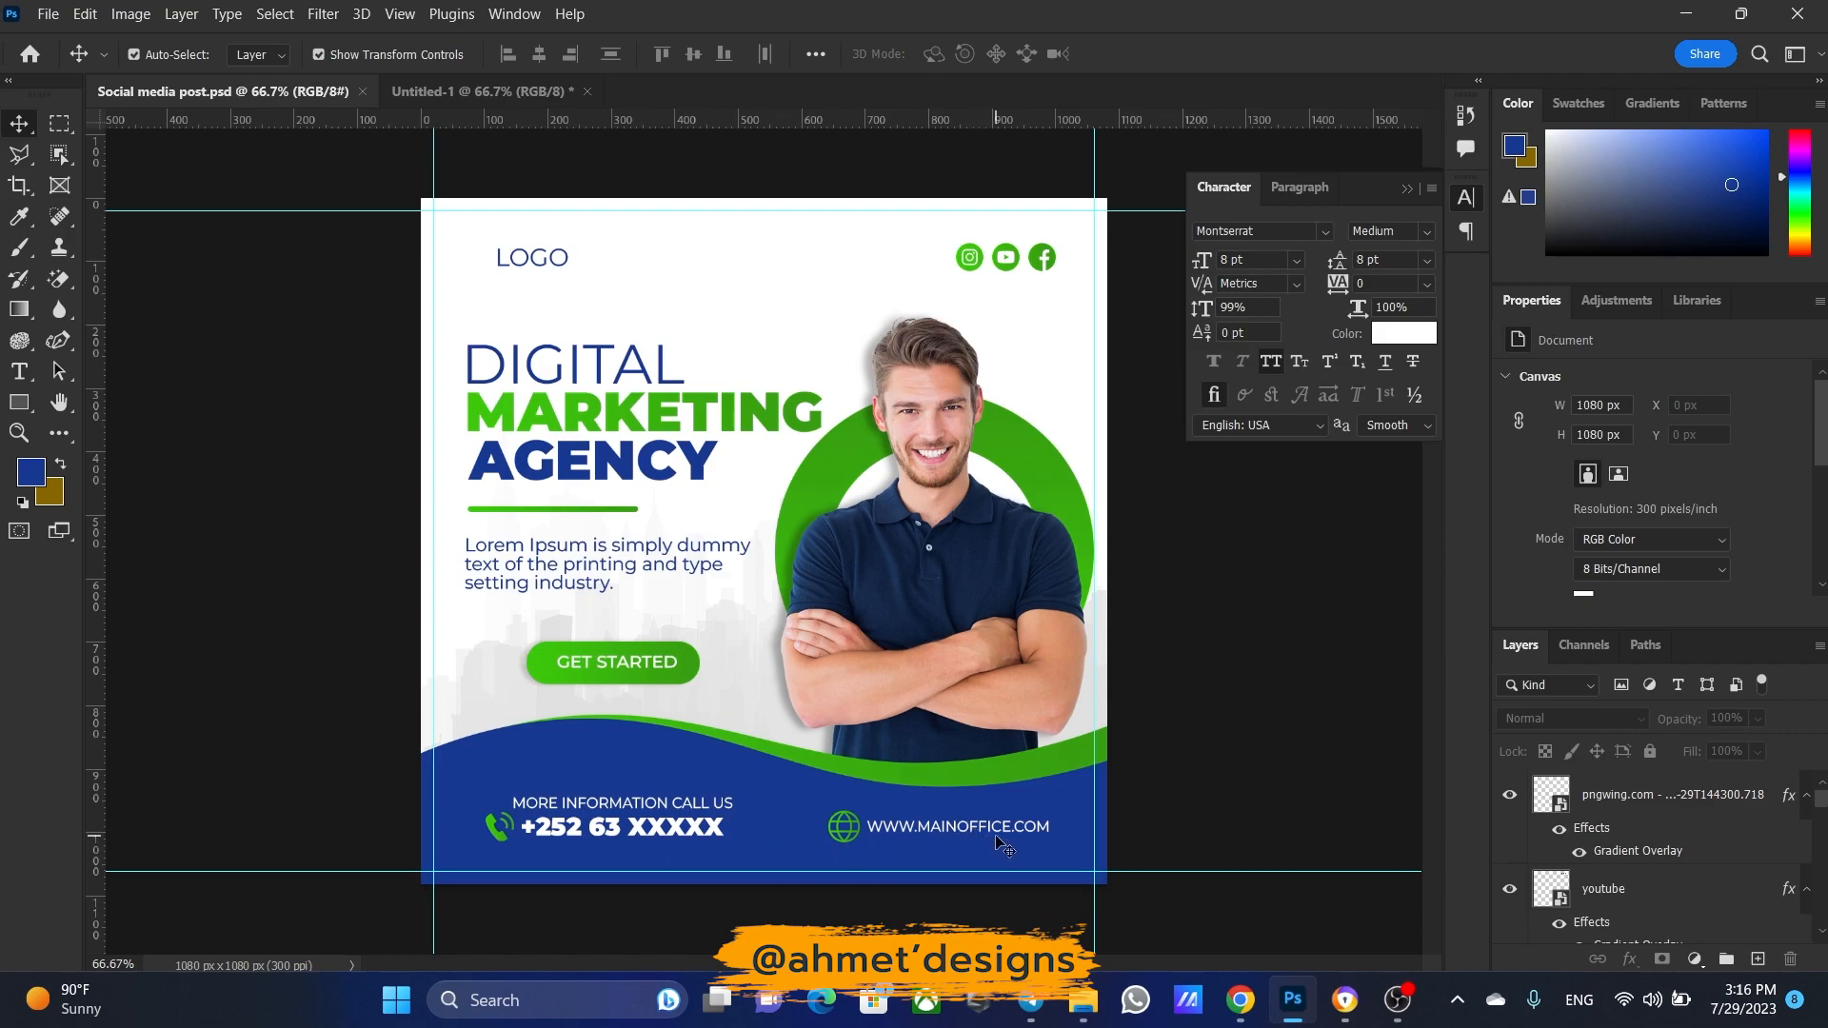
pyautogui.click(504, 94)
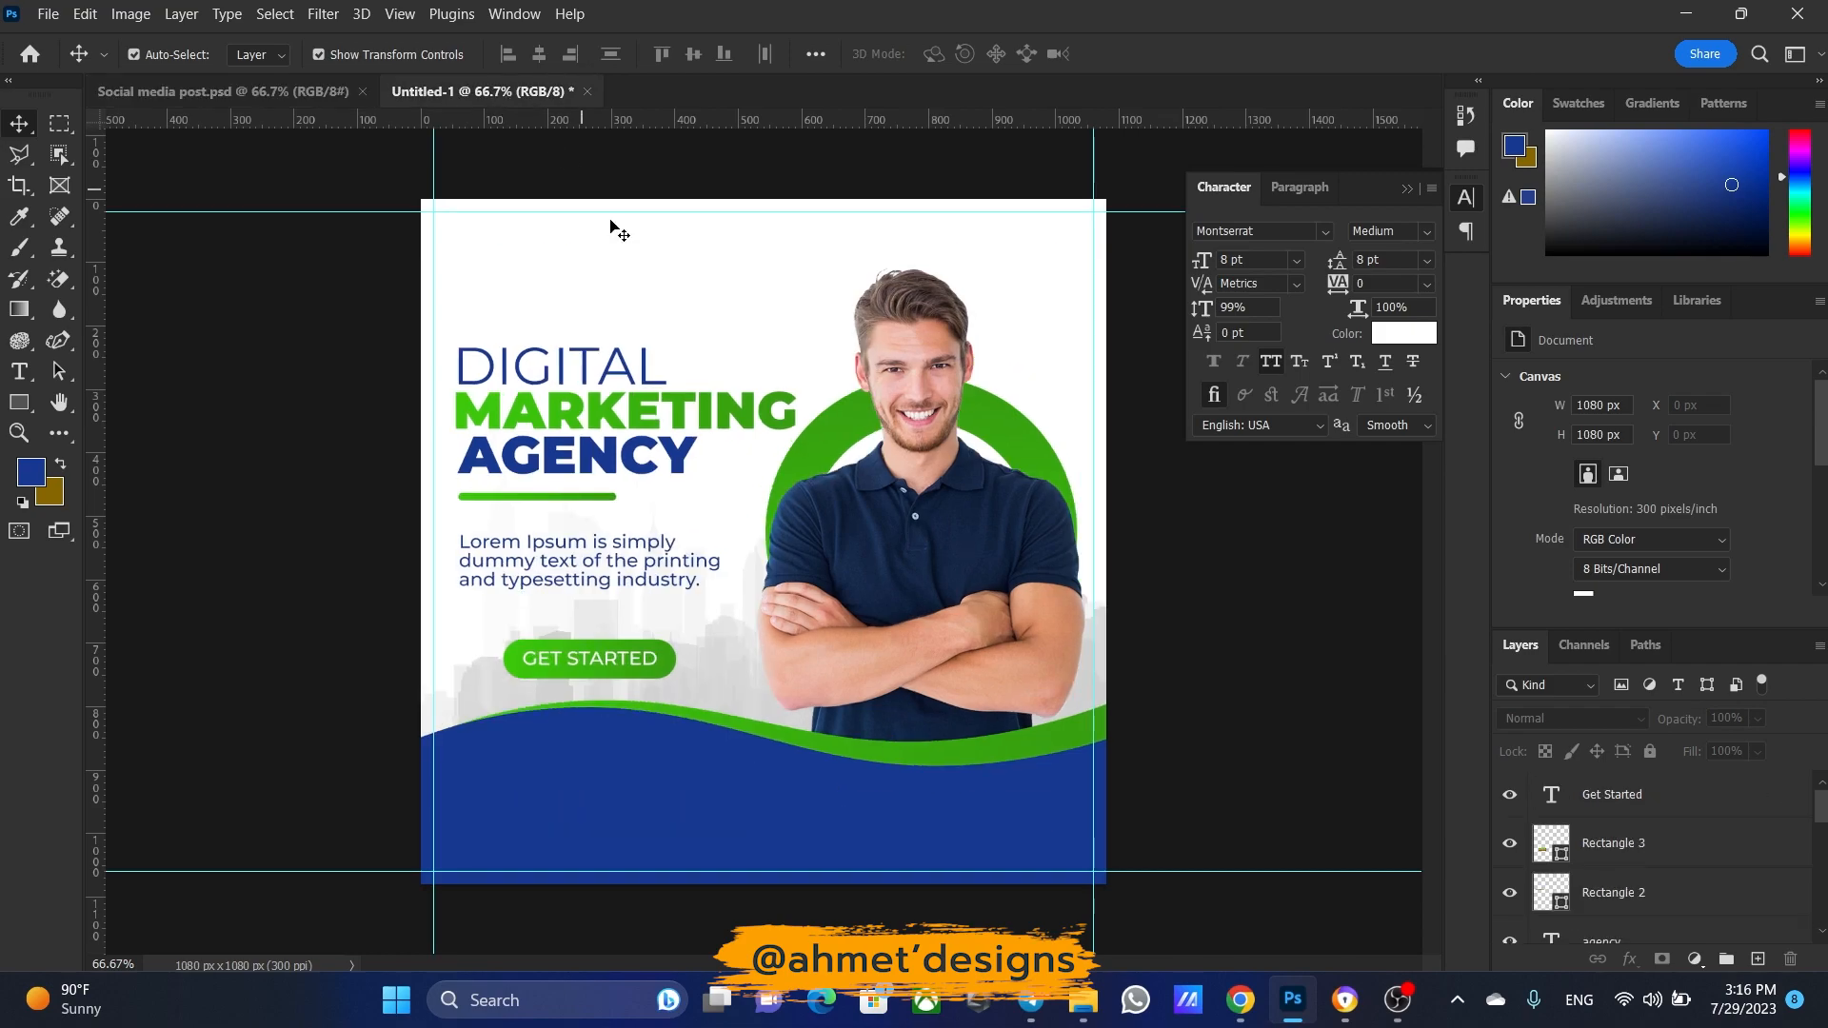
pyautogui.click(653, 377)
pyautogui.hotkey('ctrl', 't')
pyautogui.moveTo(559, 367); pyautogui.dragTo(628, 274)
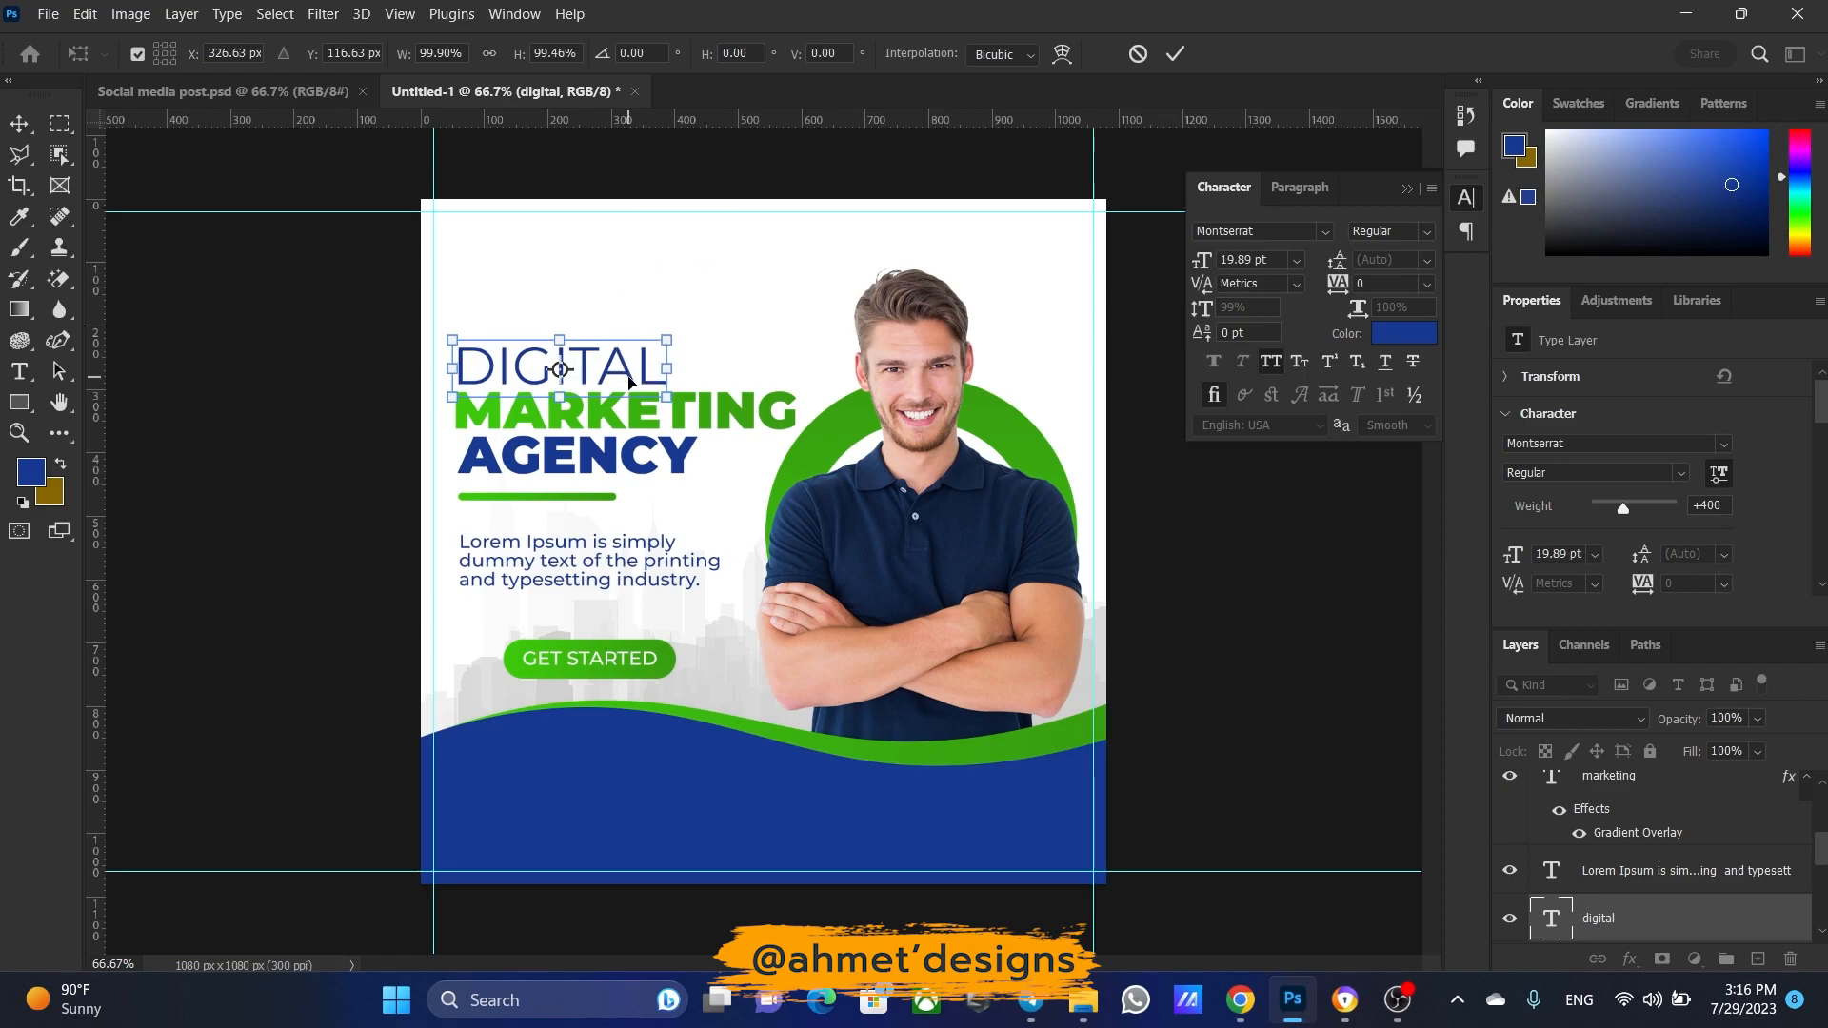
pyautogui.click(1138, 53)
# Create a LOGO text above the headline from a copy of the DIGITAL text, scaled to about 10.3 pt
pyautogui.moveTo(628, 377); pyautogui.dragTo(567, 273)
pyautogui.press('Return')
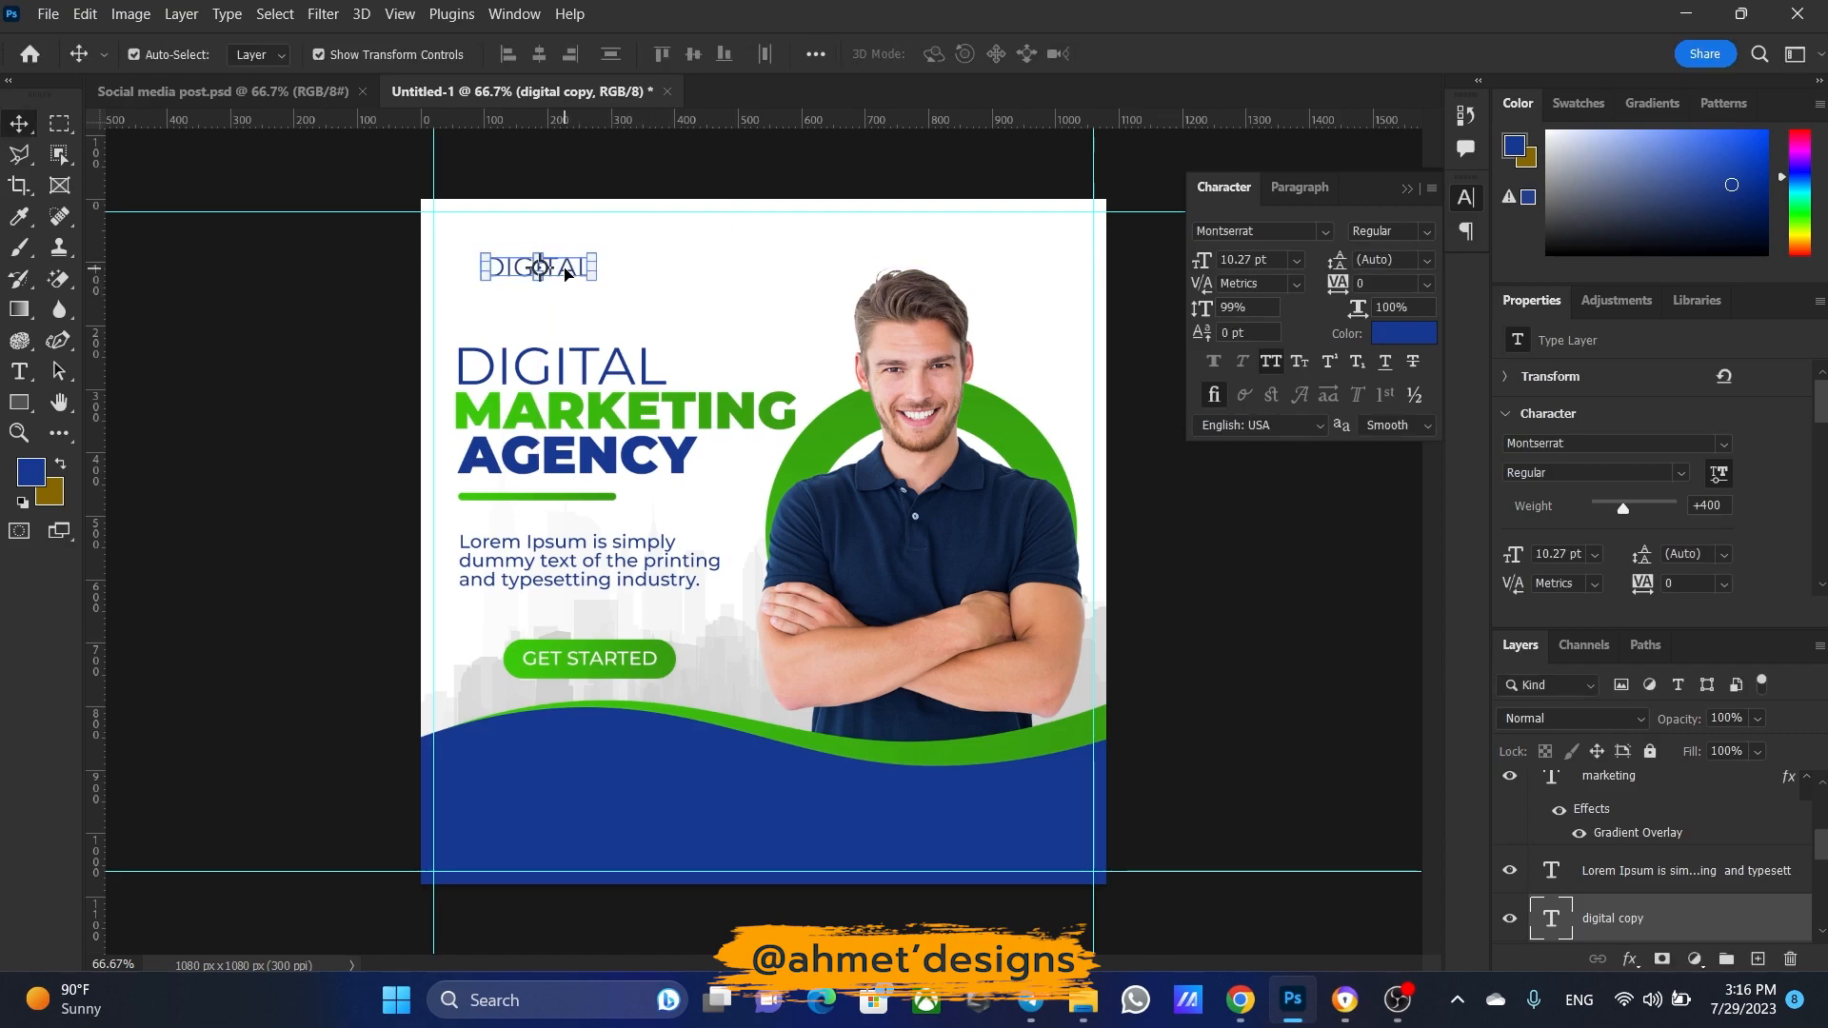
pyautogui.doubleClick(566, 270)
pyautogui.write('LOGO')
pyautogui.click(1132, 54)
pyautogui.press('v')
pyautogui.moveTo(534, 271); pyautogui.dragTo(532, 263)
pyautogui.click(1285, 512)
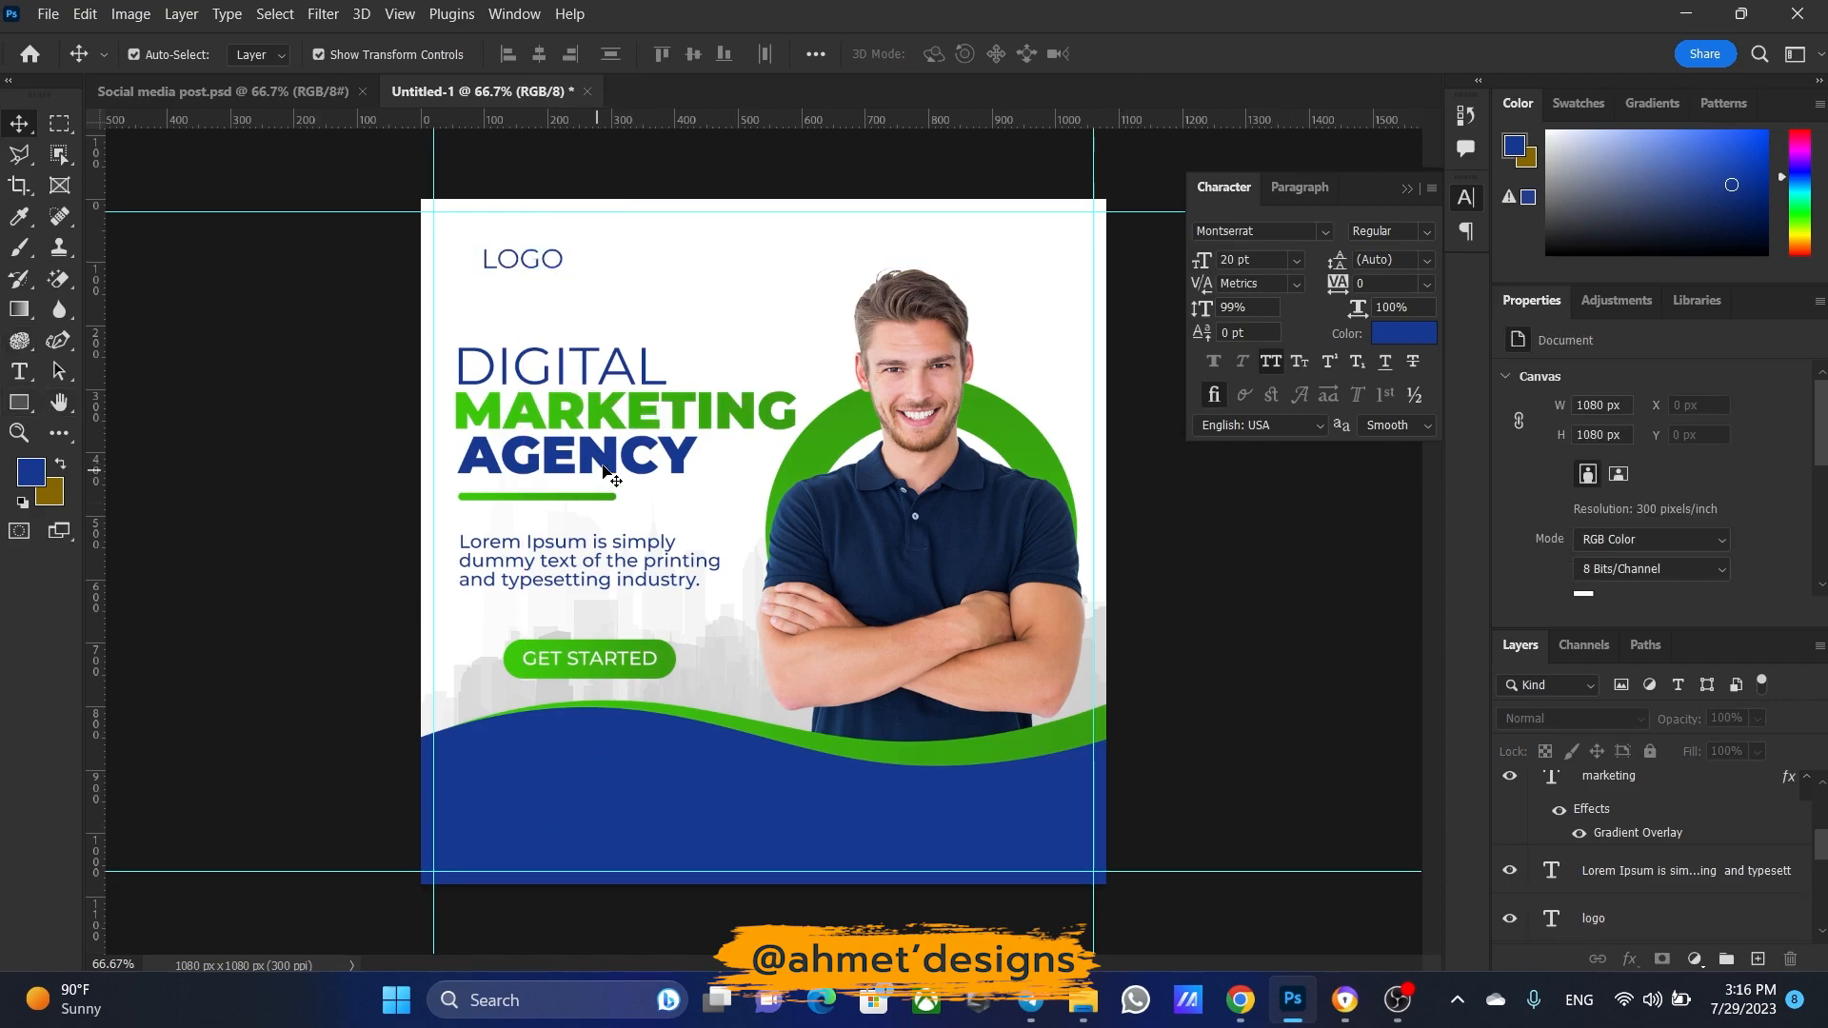
# Duplicate the DIGITAL headline text into the blue footer and move its layer to the top of the stack
pyautogui.click(606, 569)
pyautogui.keyDown('alt'); pyautogui.moveTo(621, 368); pyautogui.dragTo(657, 776); pyautogui.keyUp('alt')
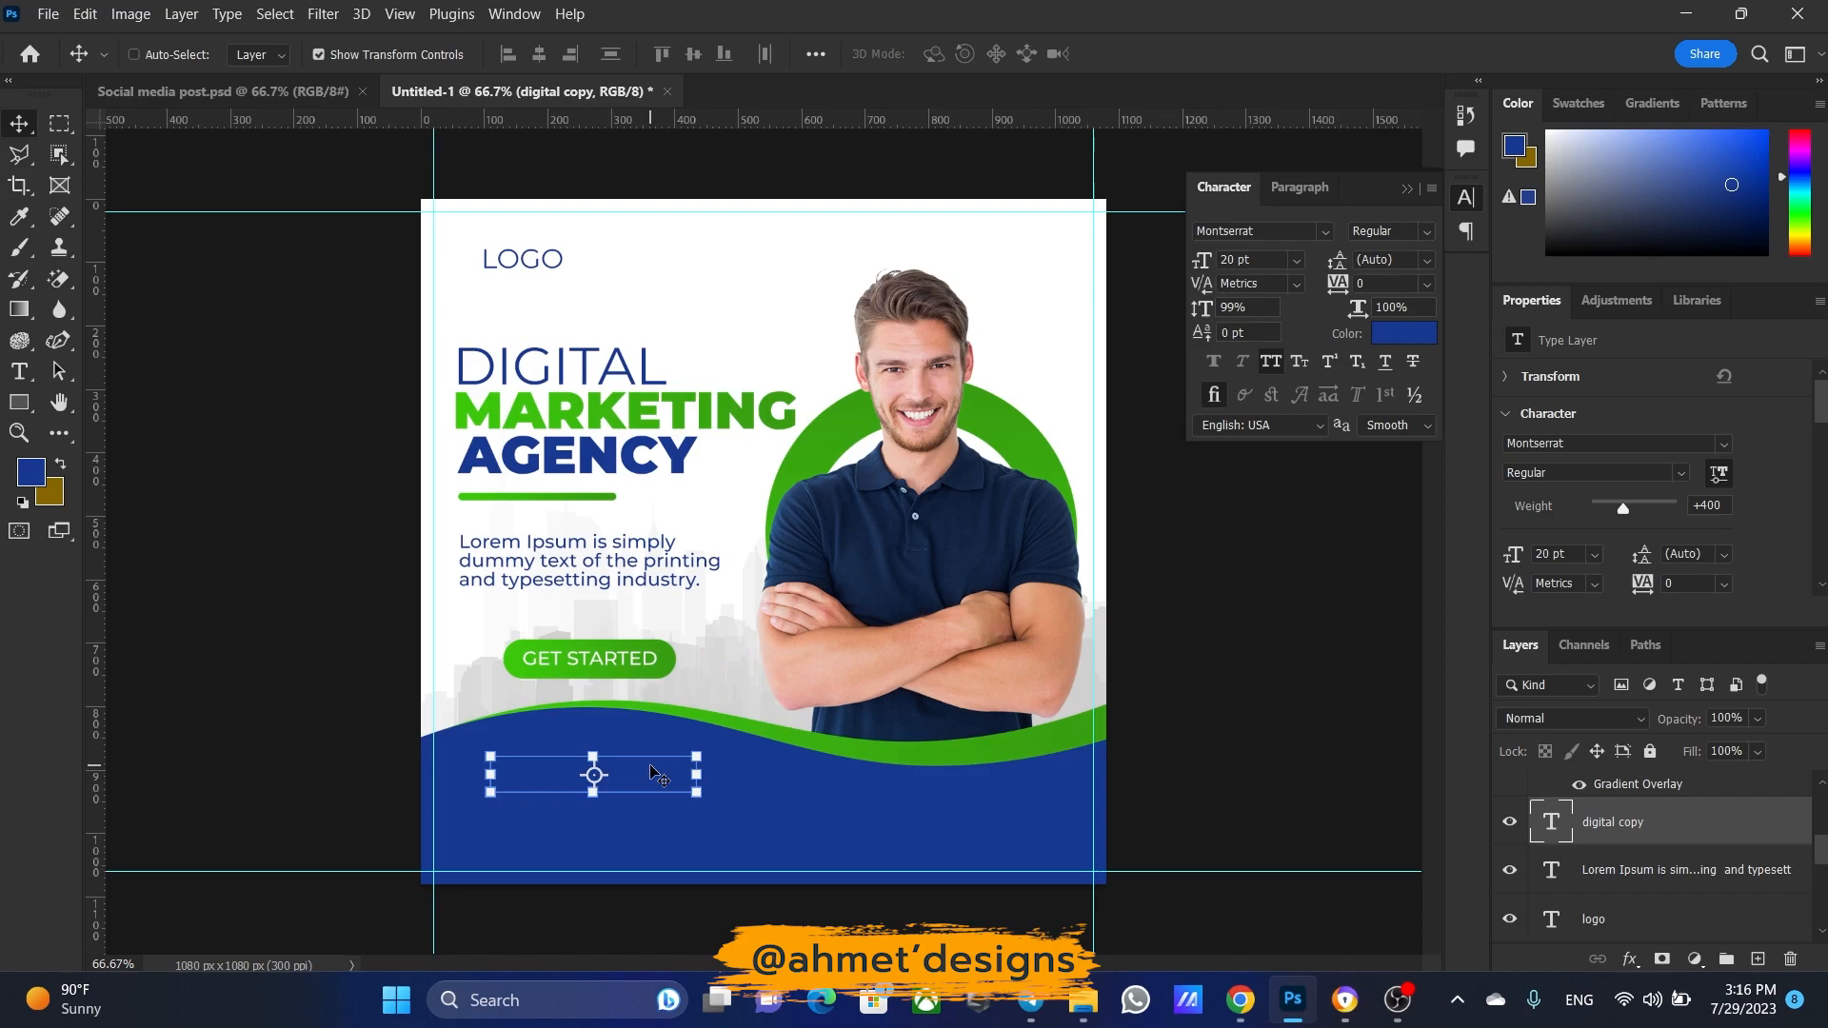
pyautogui.hotkey('ctrl', '[')
pyautogui.hotkey('ctrl', '[')
pyautogui.hotkey('ctrl', '[')
pyautogui.hotkey('ctrl', '[')
pyautogui.hotkey('ctrl', '[')
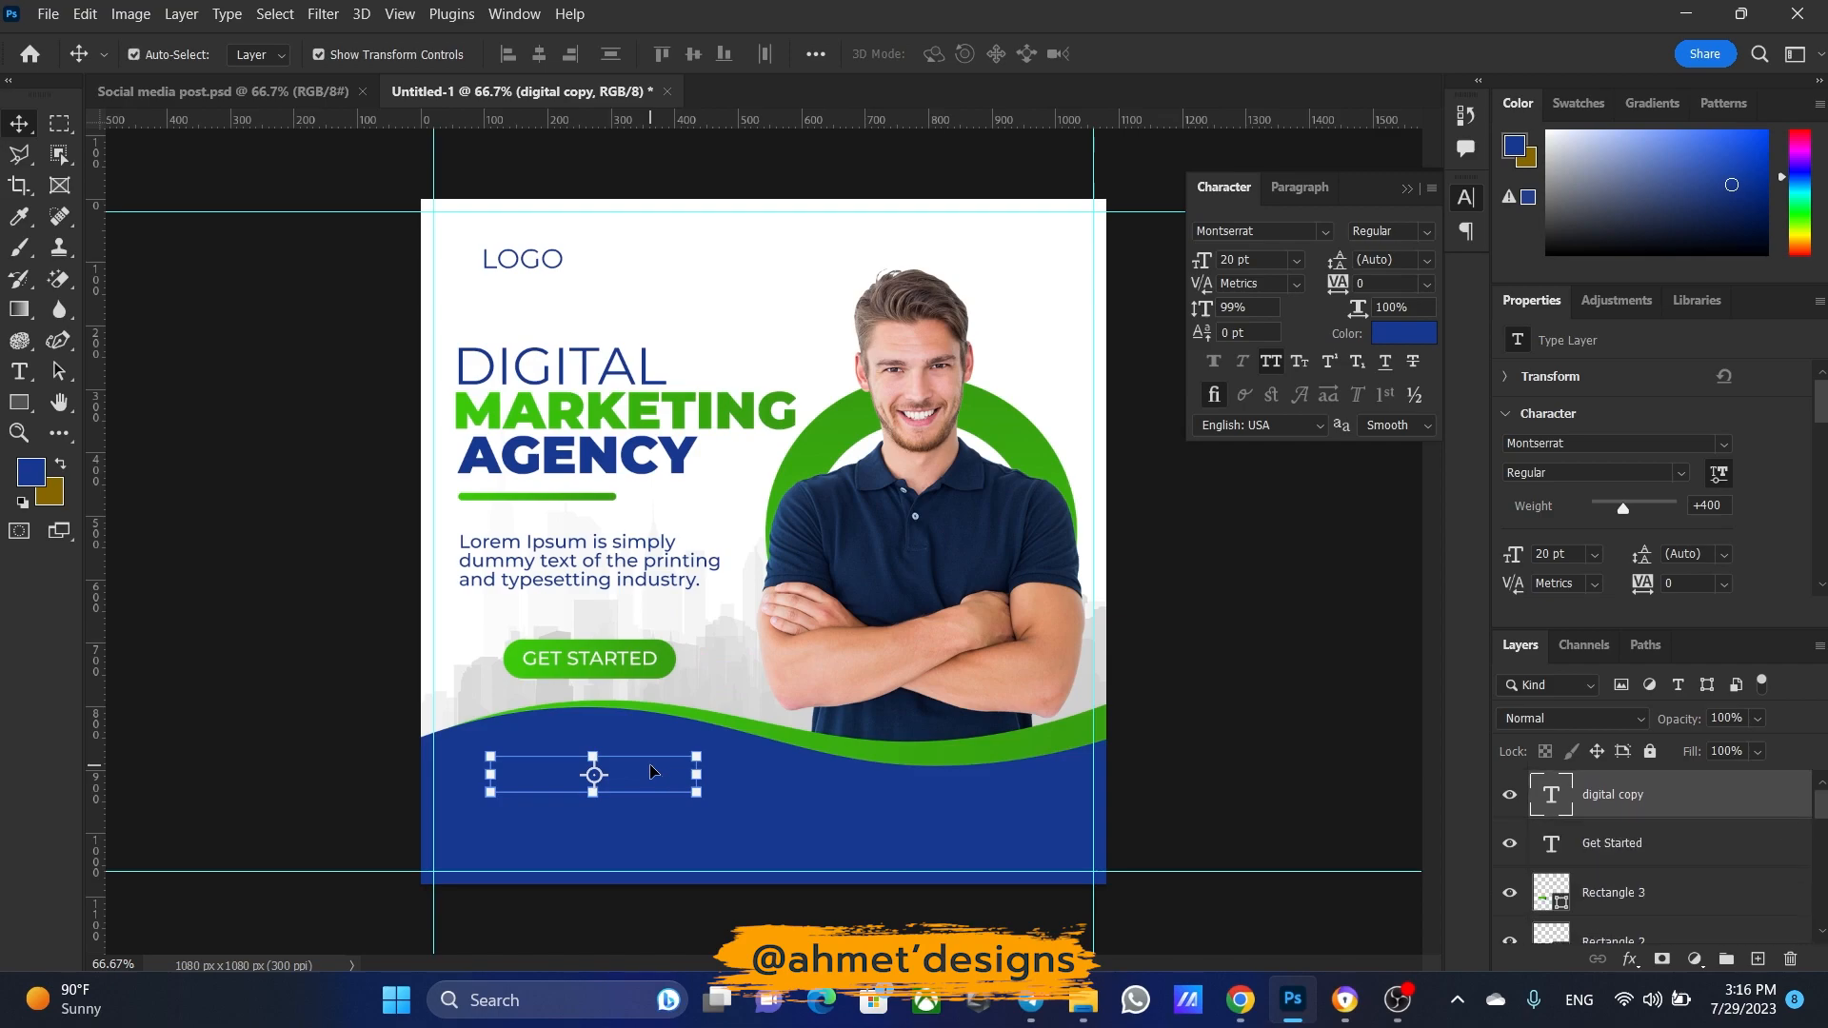
# Change the color of the DIGITAL copy in the footer to white (ffffff)
pyautogui.doubleClick(649, 764)
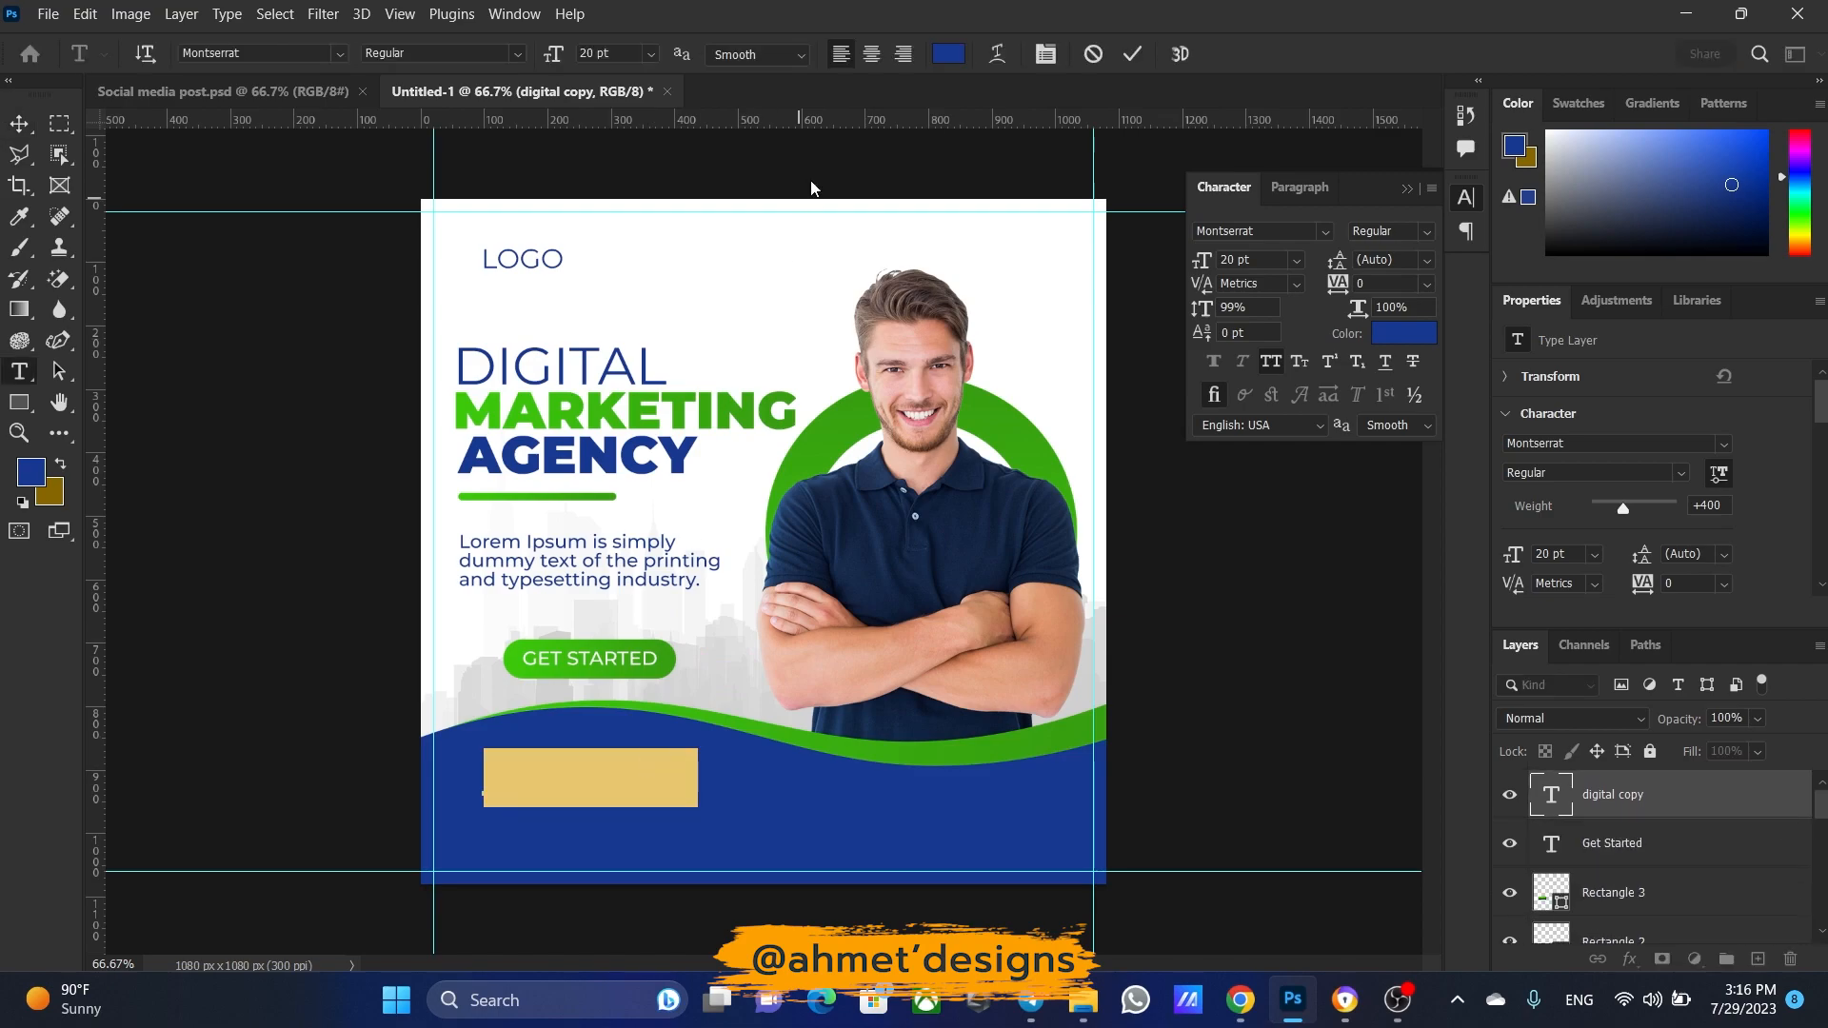
pyautogui.click(947, 55)
pyautogui.write('ffffff')
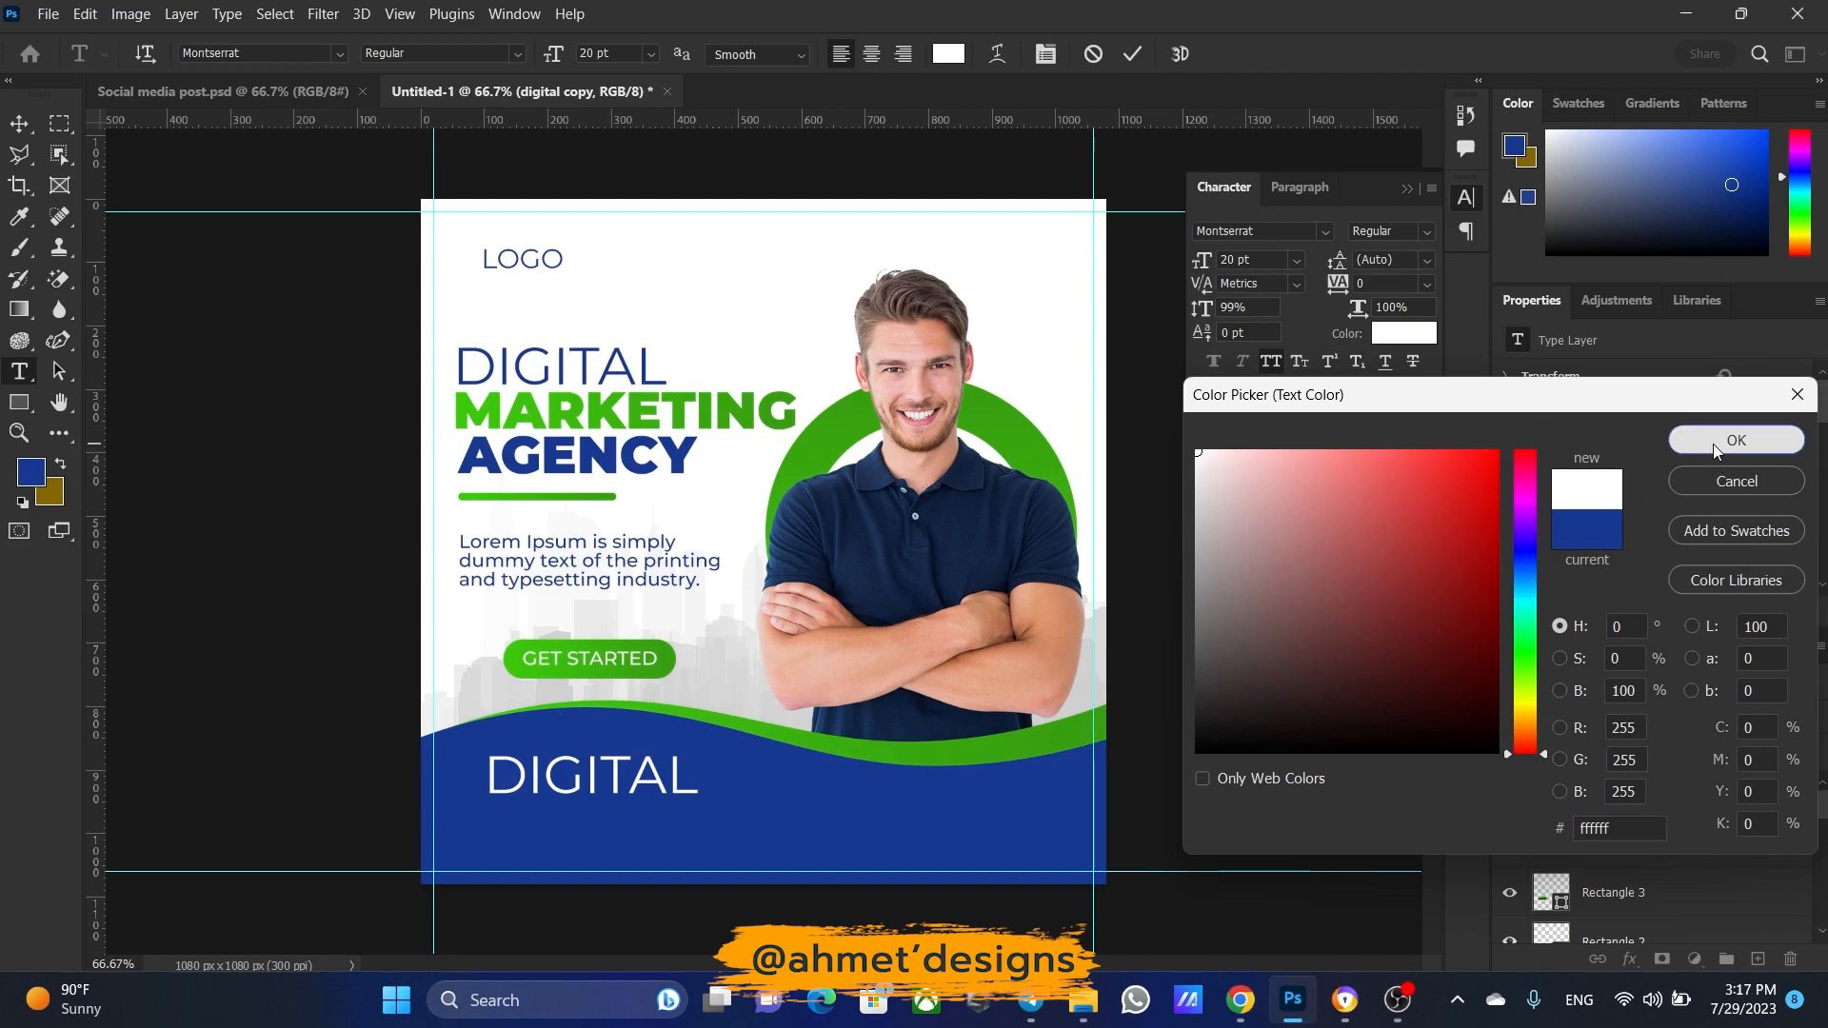
pyautogui.click(1715, 447)
pyautogui.click(19, 124)
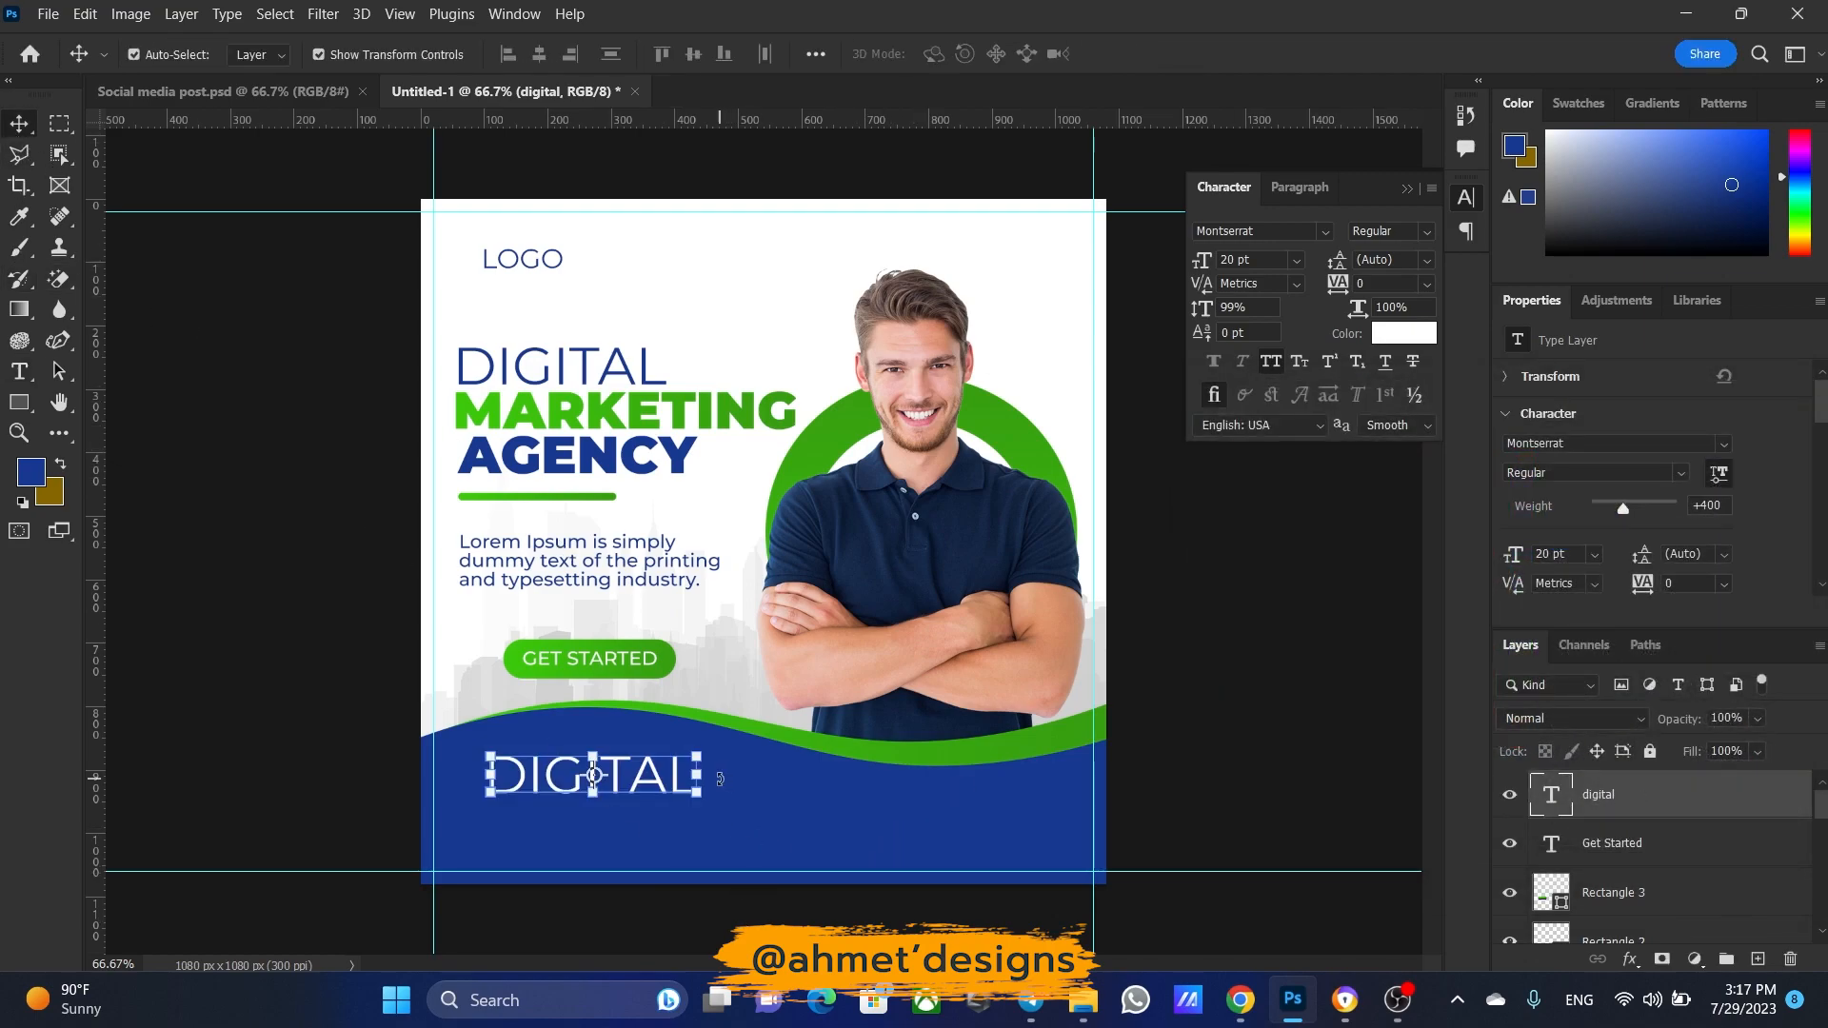
# Scale the white footer text to about 10 pt and change its wording to MORE INFORMATION CALL US
pyautogui.moveTo(694, 800); pyautogui.dragTo(626, 777)
pyautogui.hotkey('ctrl', 'z')
pyautogui.press('Return')
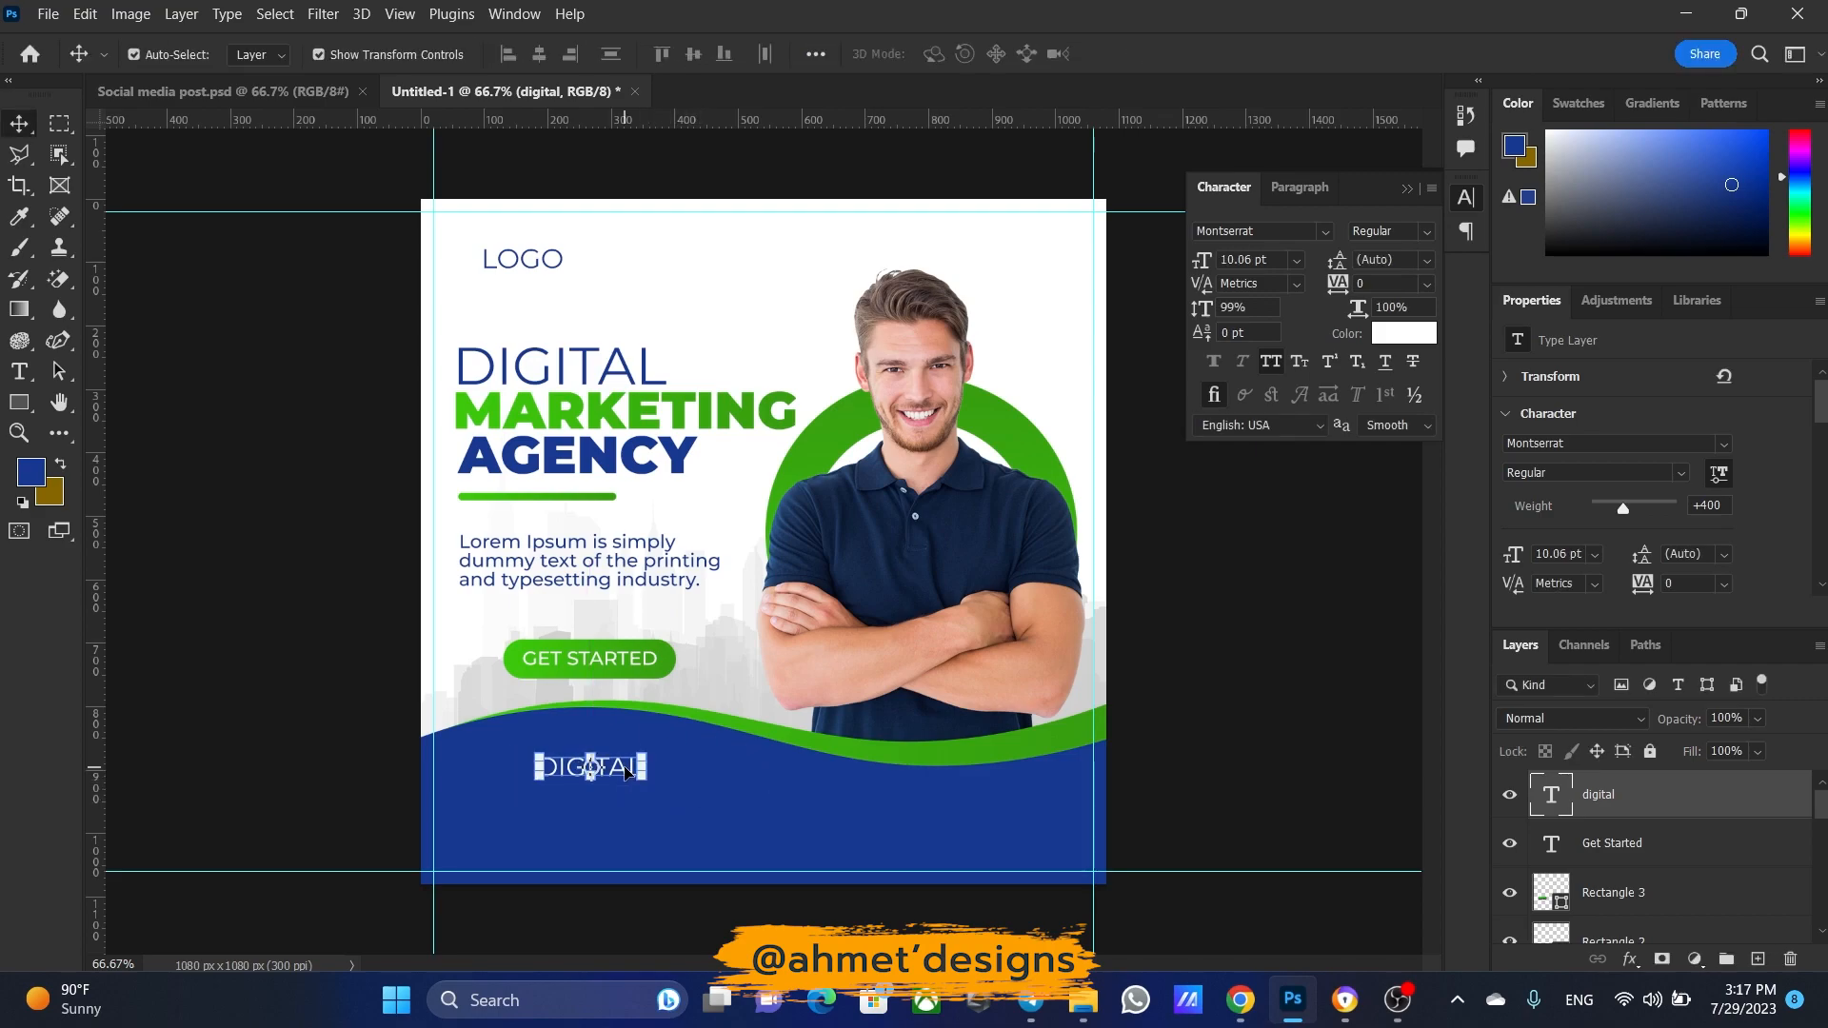
pyautogui.doubleClick(616, 773)
pyautogui.write('MORE INFORMATION C')
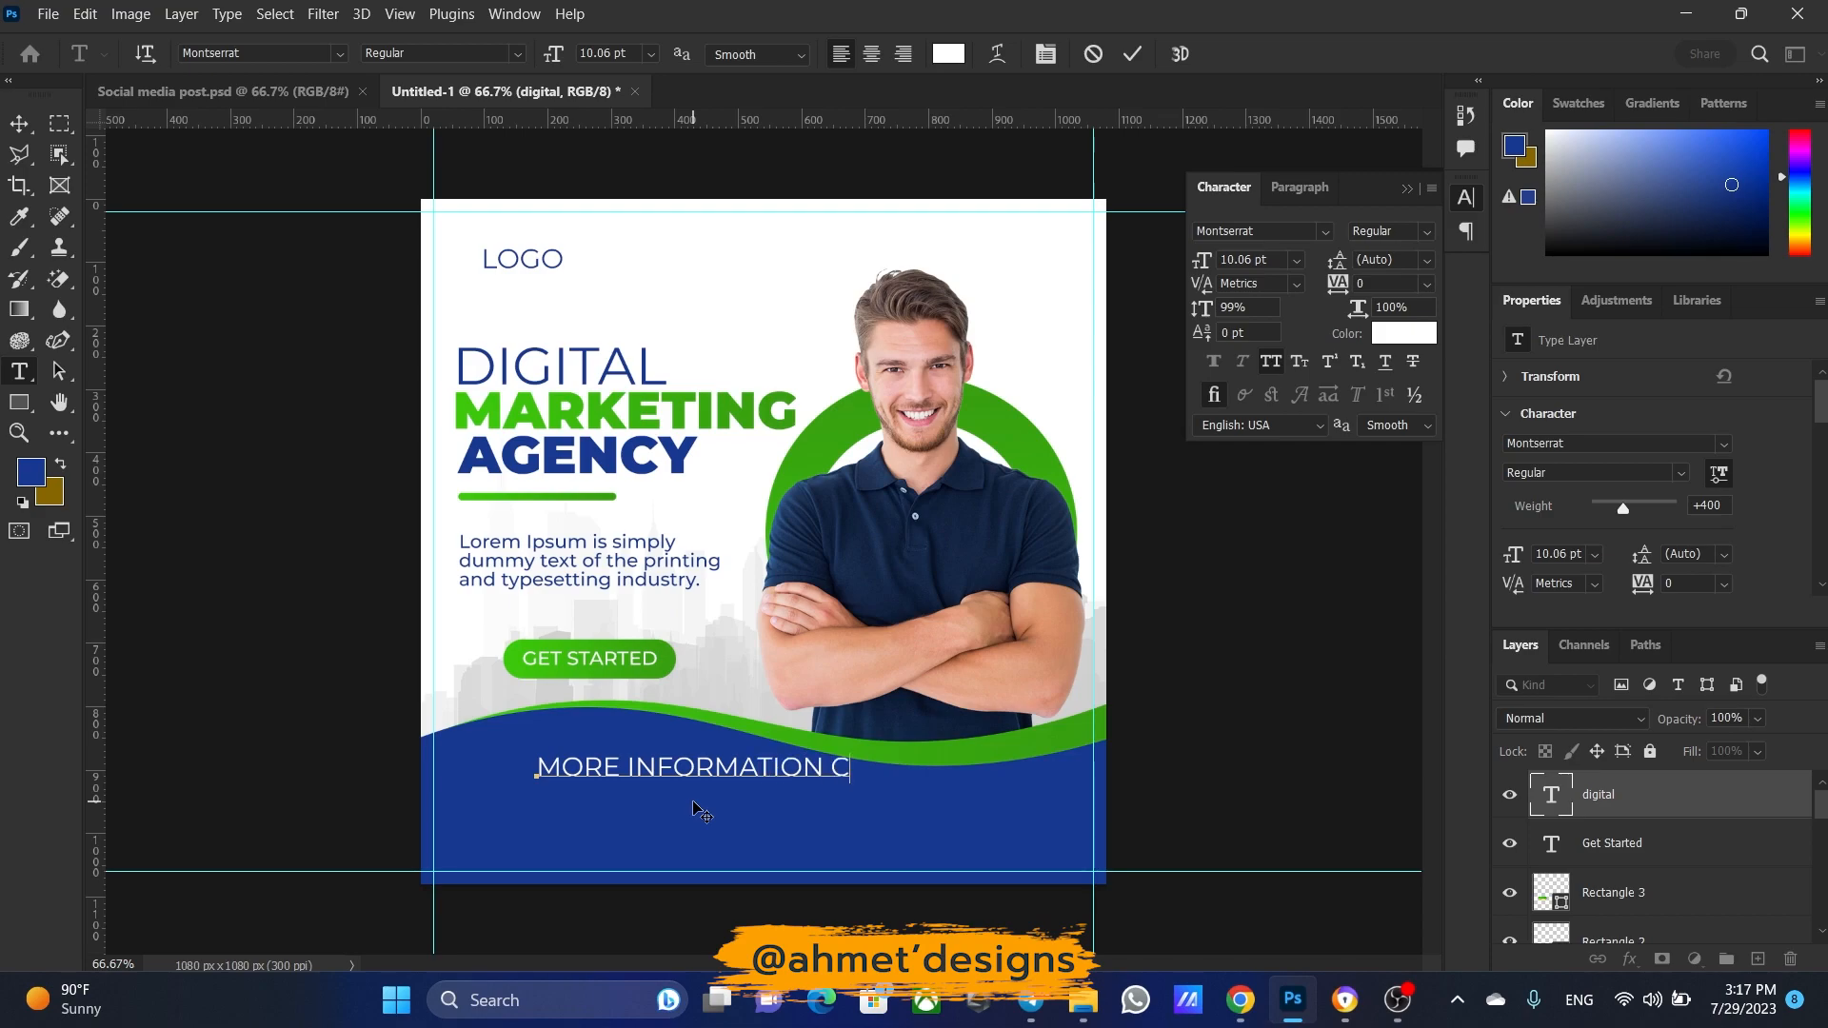
pyautogui.write('ALL US')
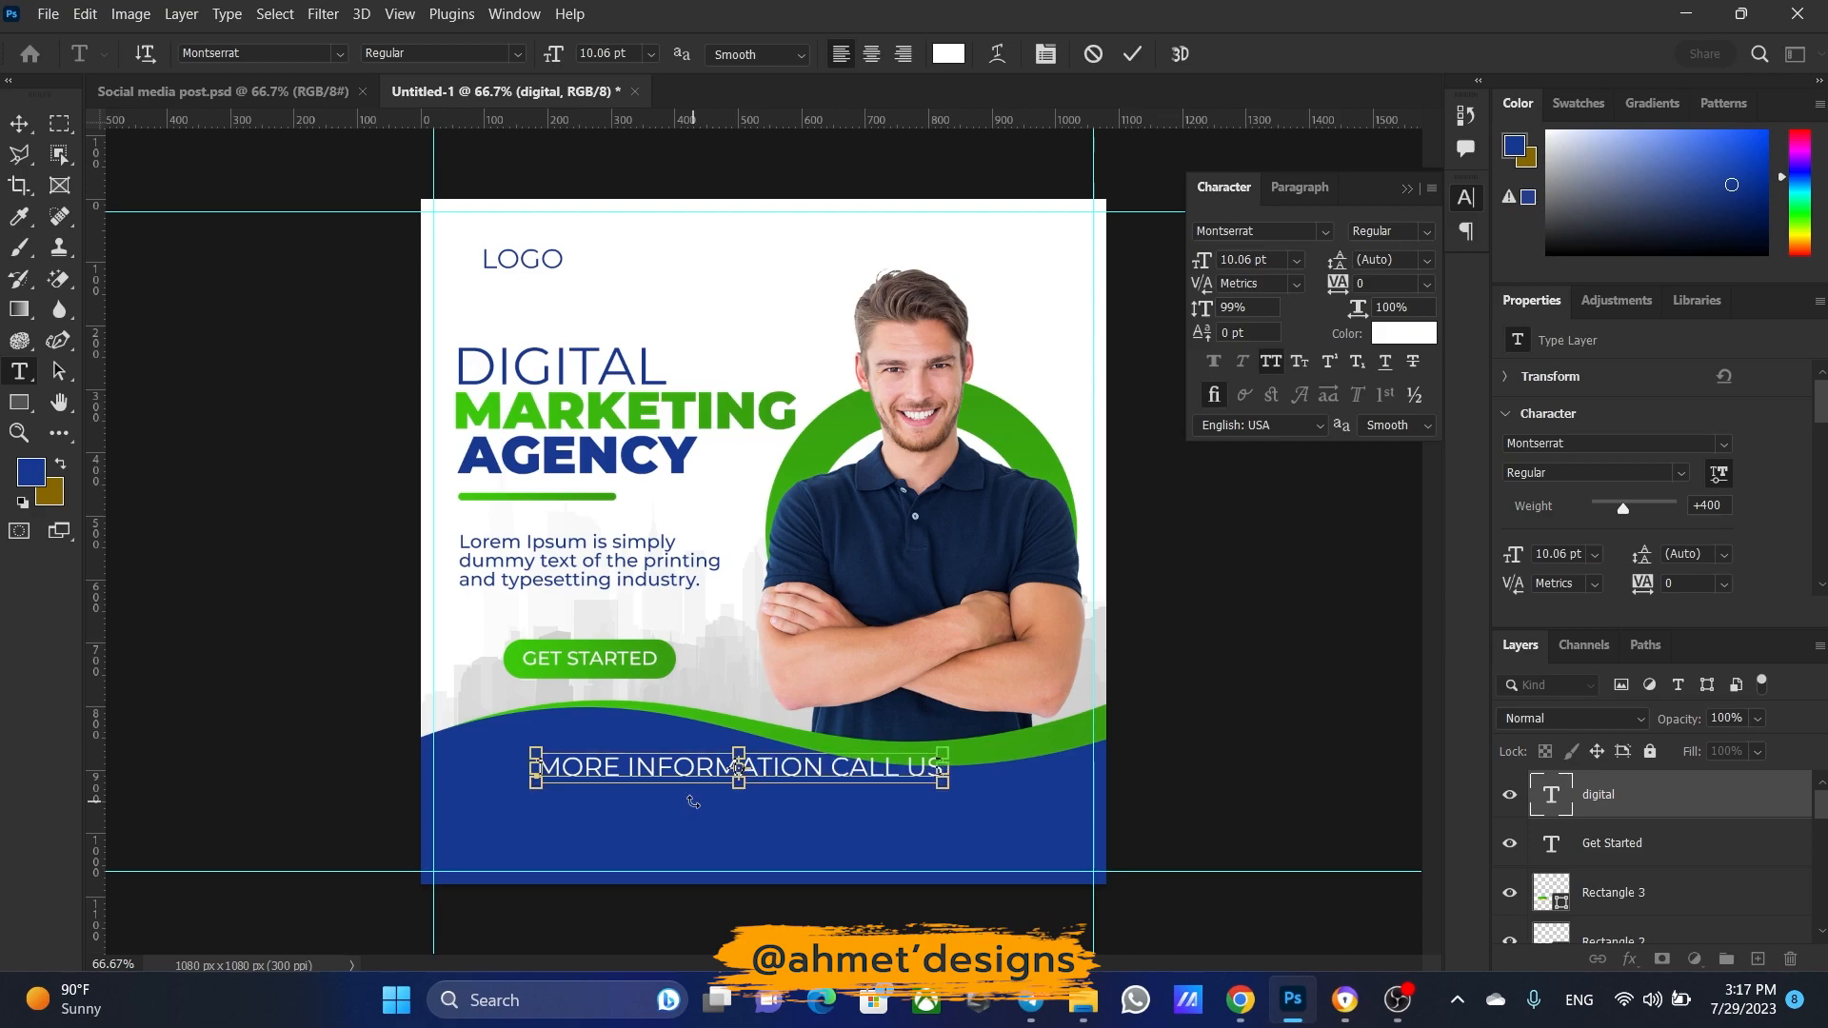
pyautogui.hotkey('ctrl', 'a')
pyautogui.click(27, 125)
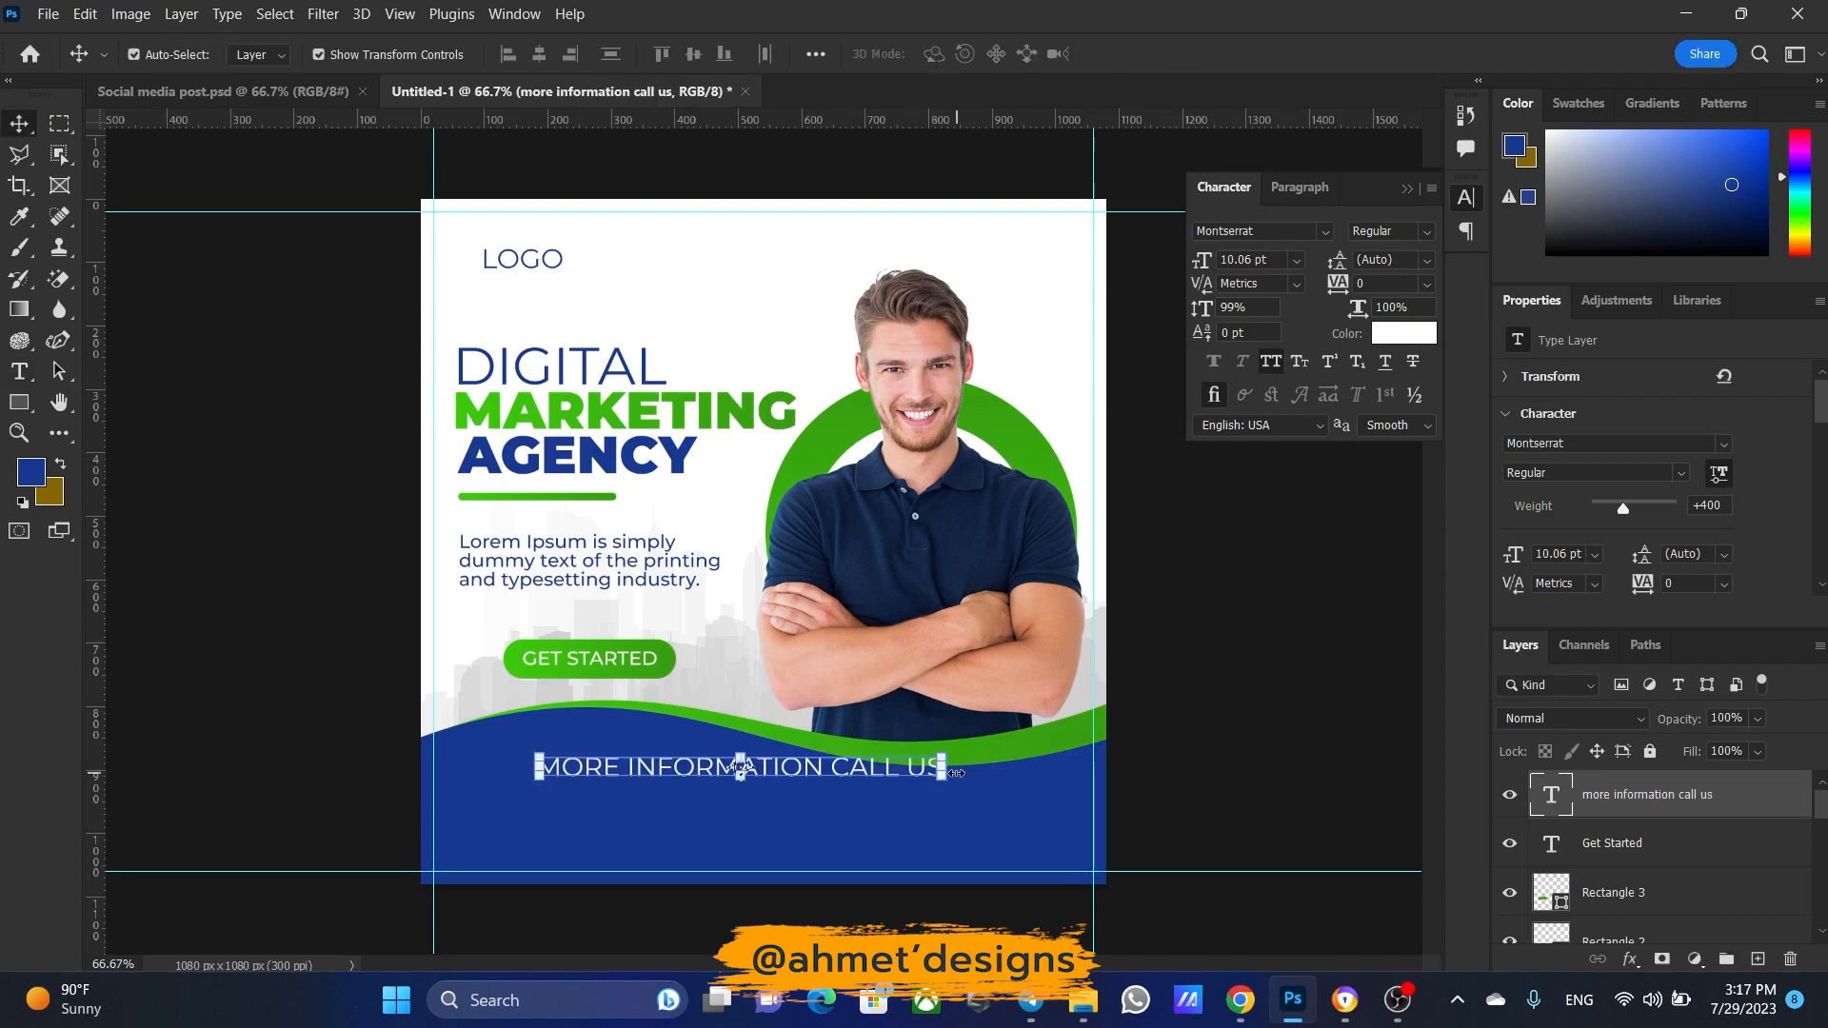
# Scale the MORE INFORMATION CALL US line to about 6.1 pt and duplicate it directly below itself in the footer
pyautogui.moveTo(953, 780); pyautogui.dragTo(721, 812)
pyautogui.hotkey('ctrl', 'z')
pyautogui.press('Return')
pyautogui.click(1293, 853)
# Set the duplicated footer line to the Black font style and replace its wording with the placeholder phone number
pyautogui.doubleClick(721, 812)
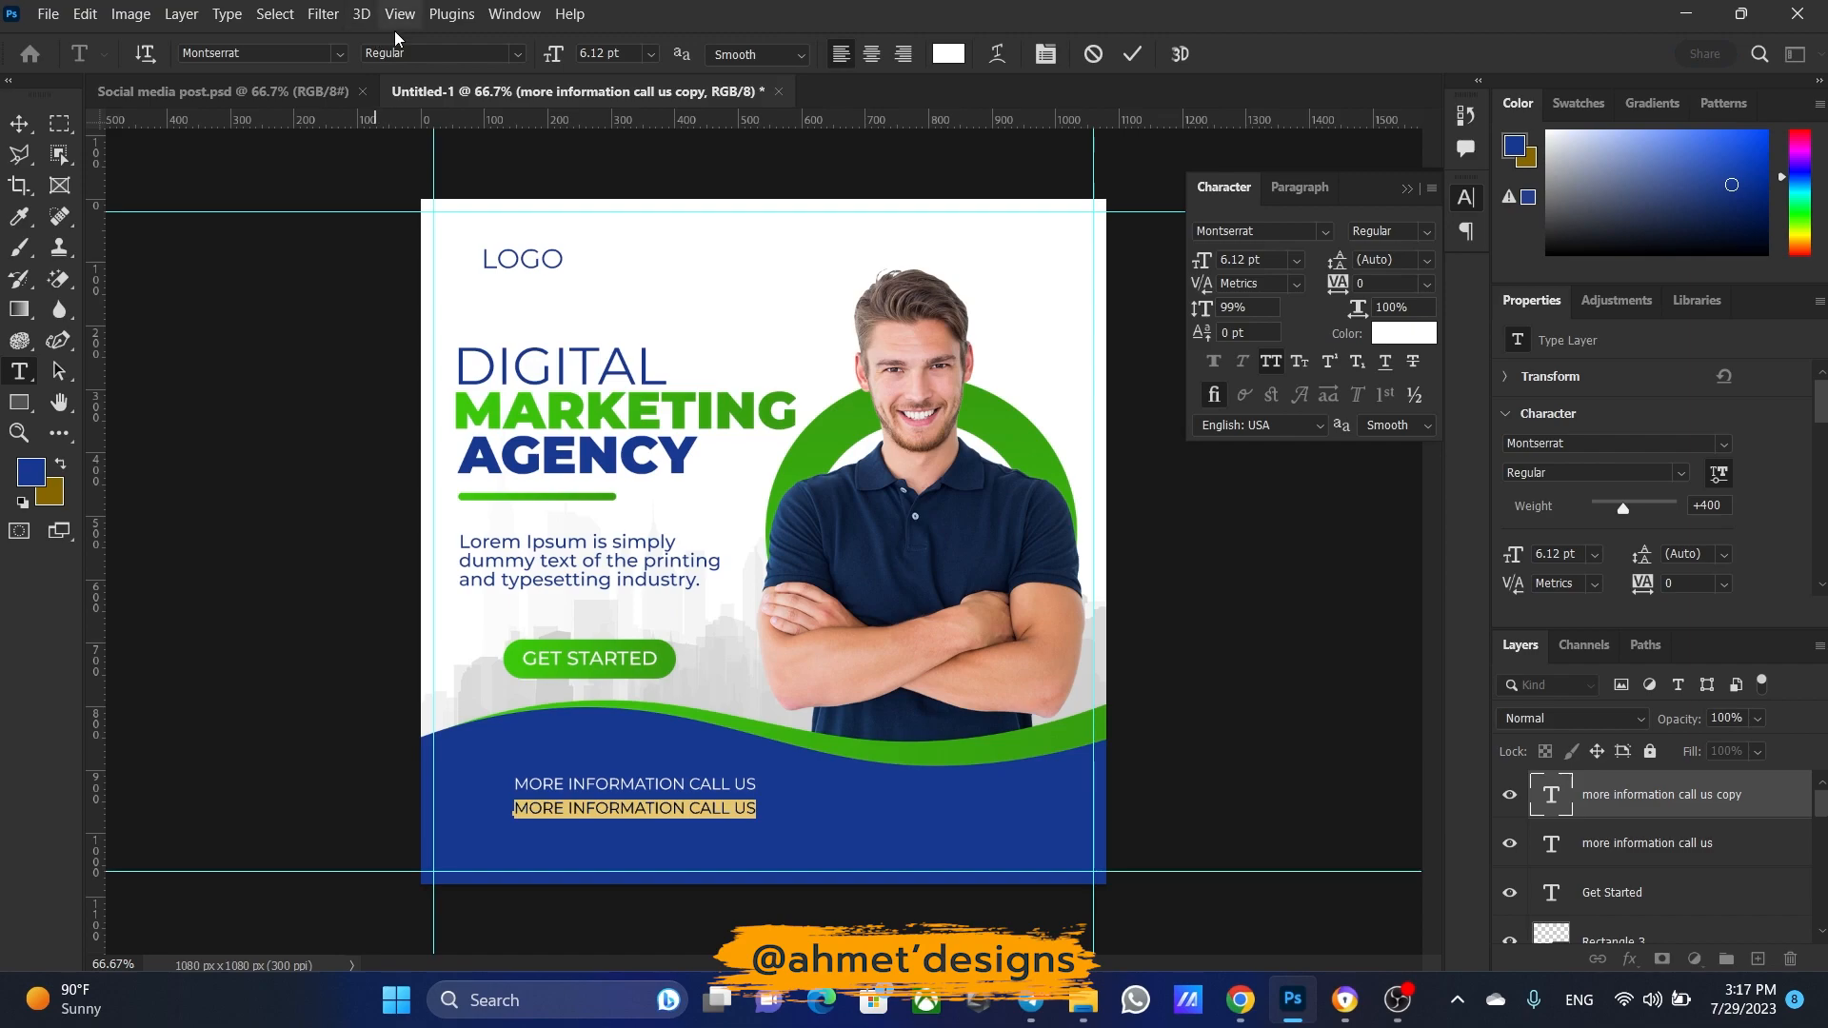
pyautogui.click(515, 54)
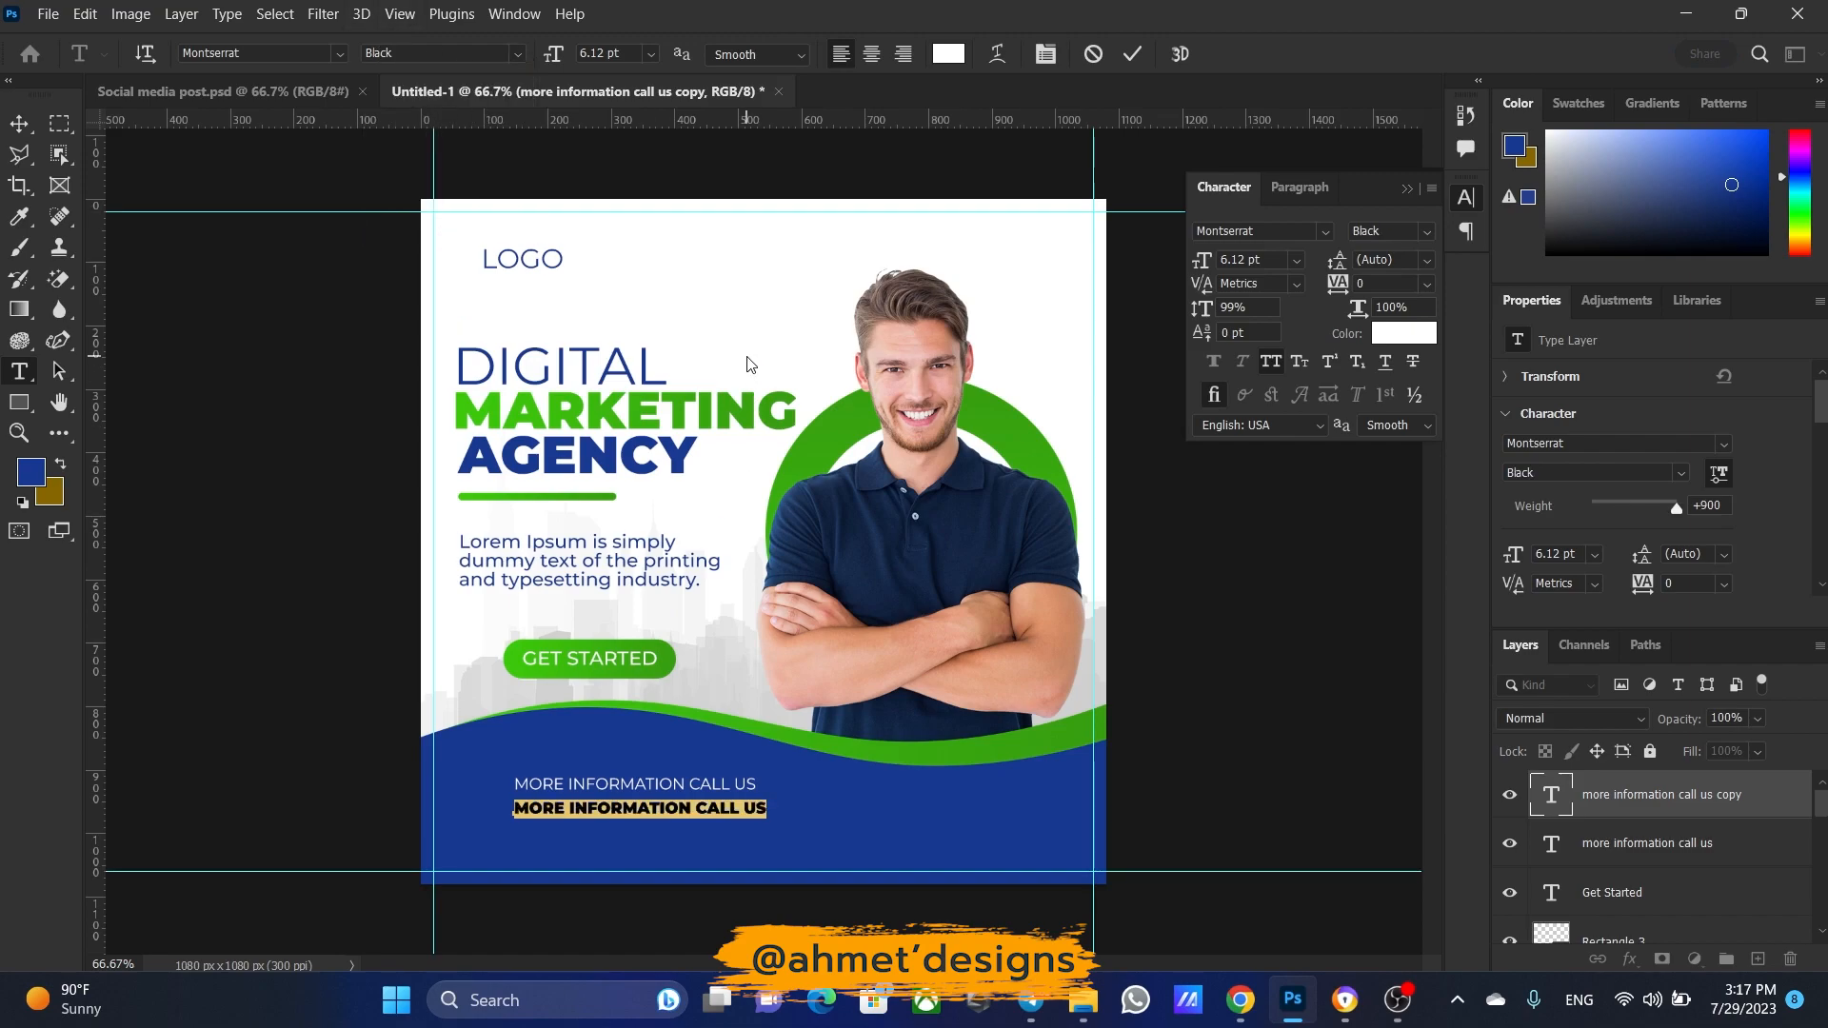
pyautogui.write('+252 63 XXXXXX')
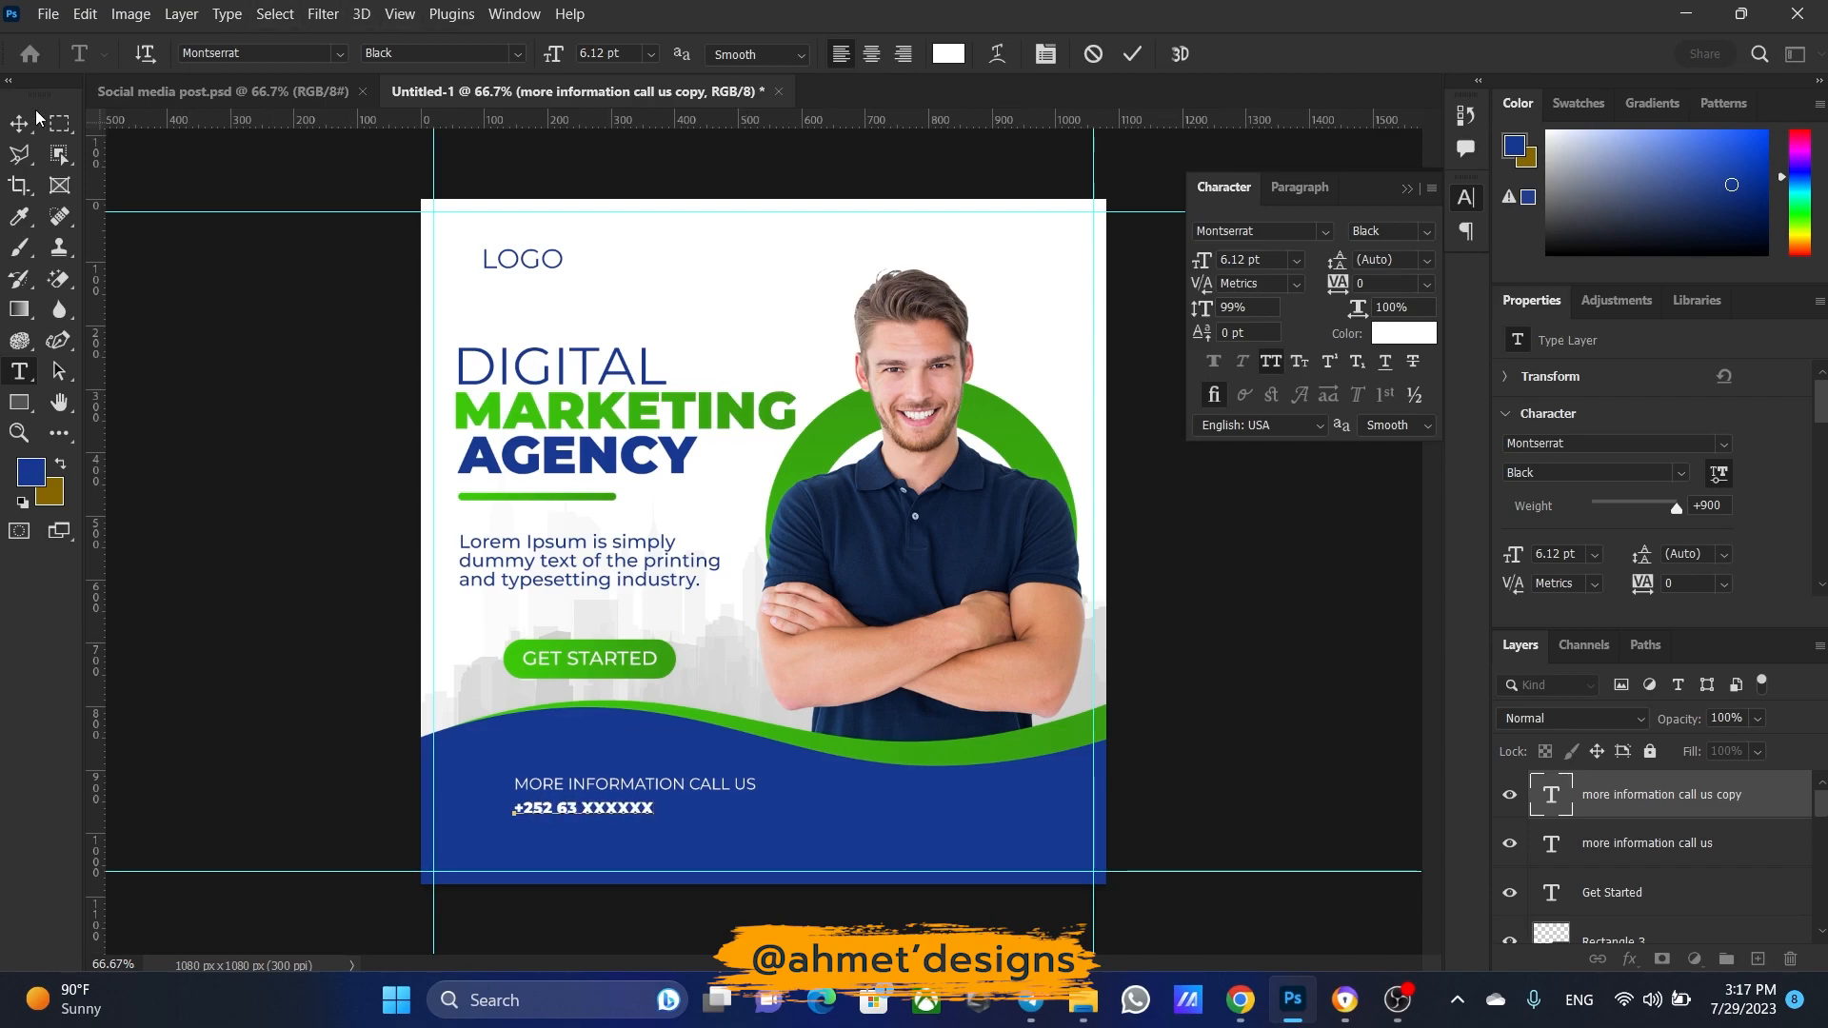
pyautogui.click(34, 118)
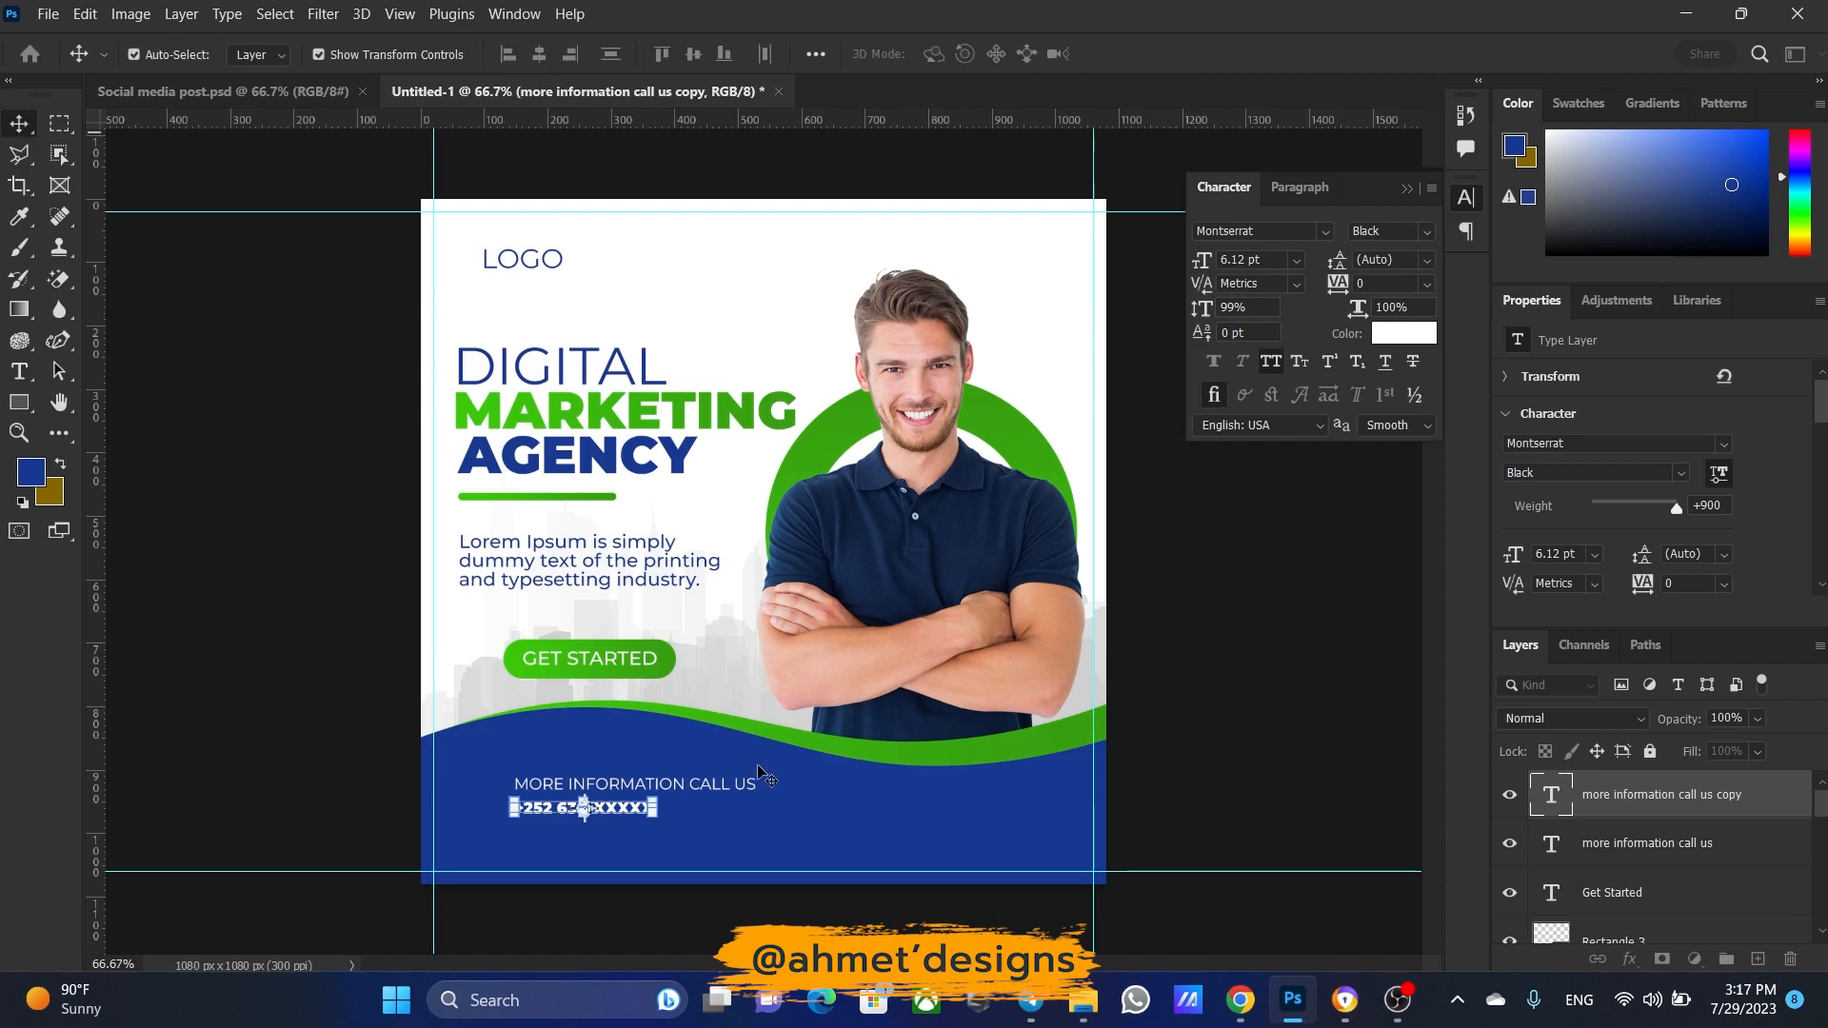
# Enlarge the phone number line to about the width of the MORE INFORMATION CALL US line above it
pyautogui.moveTo(657, 811); pyautogui.dragTo(714, 831)
pyautogui.press('Return')
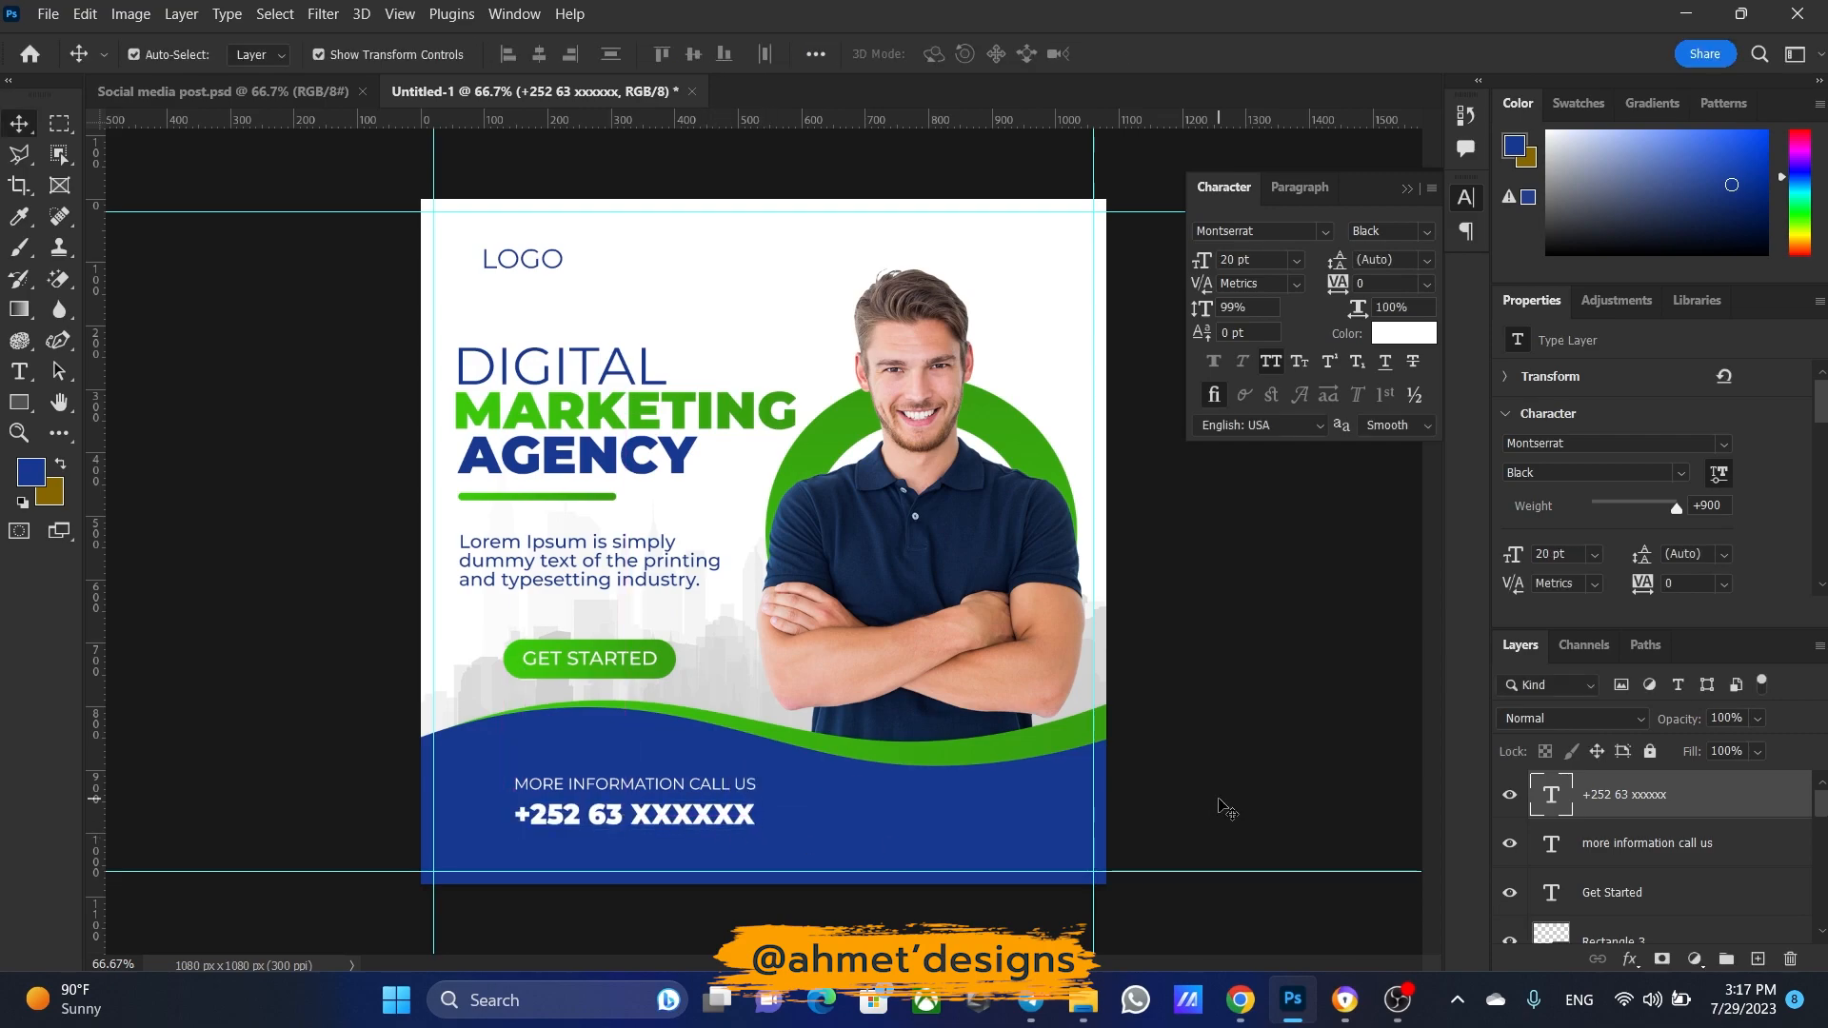
pyautogui.click(1220, 803)
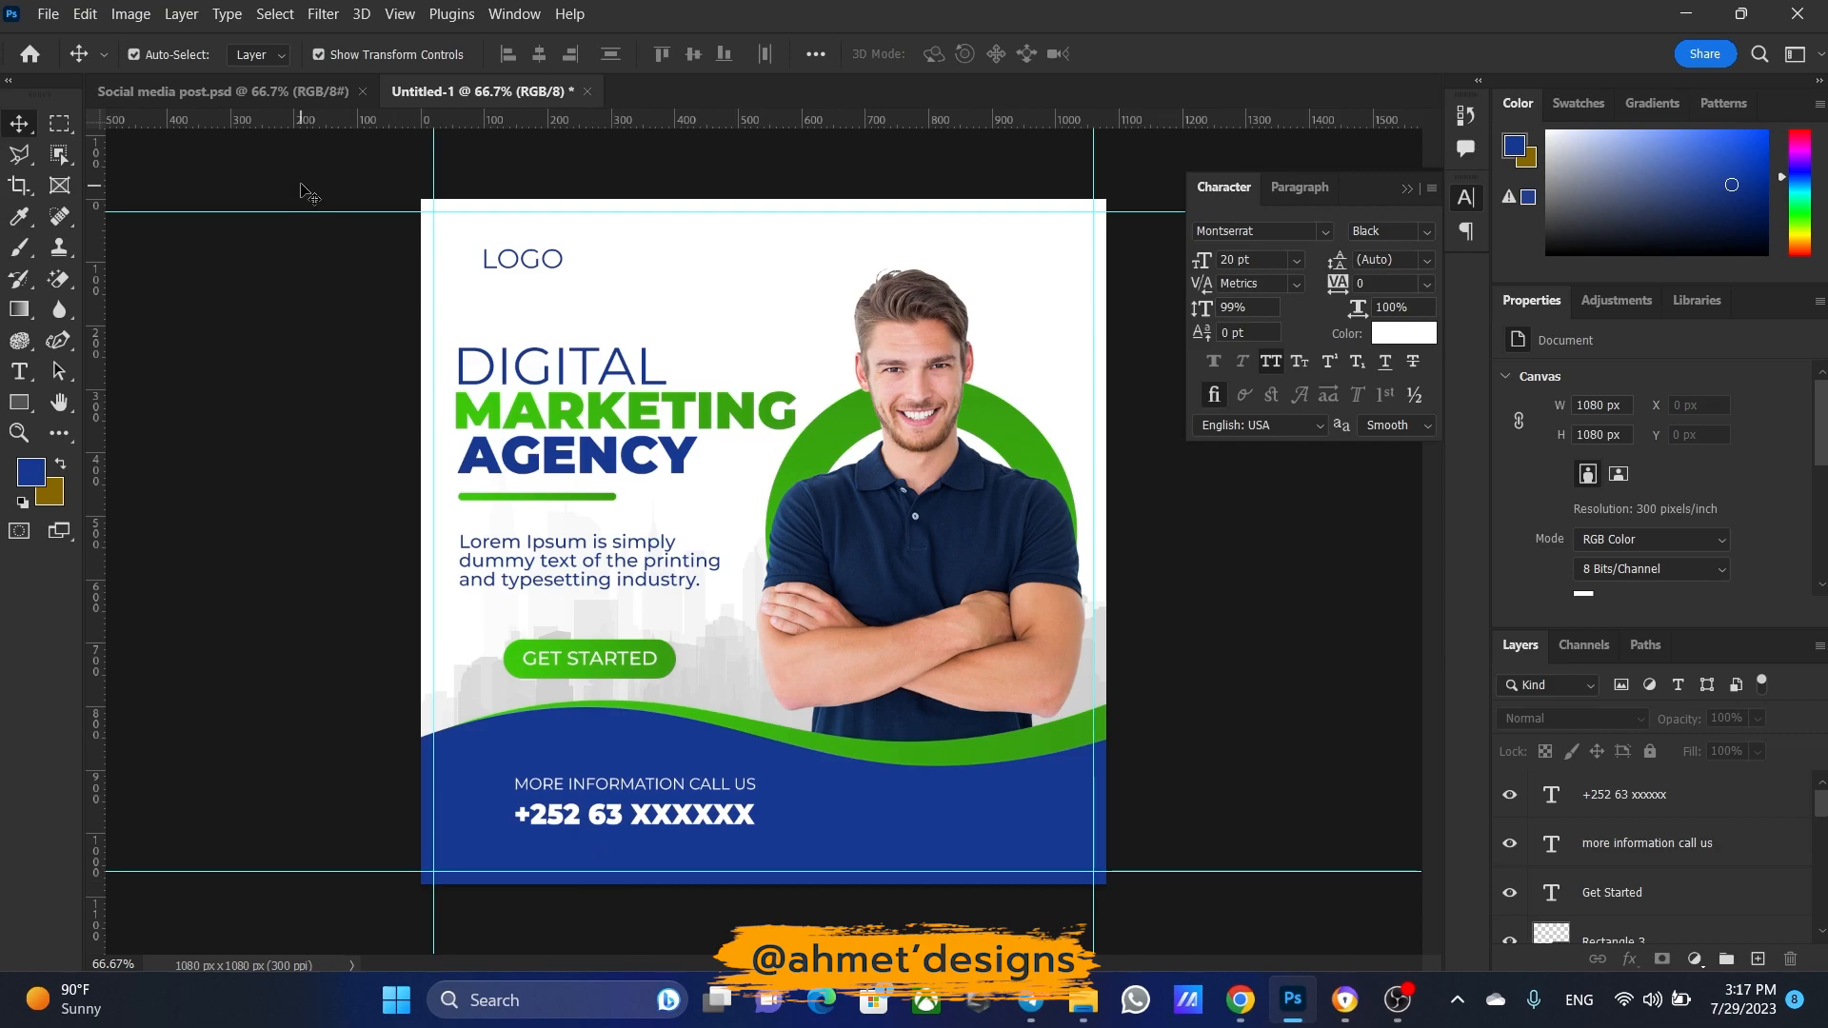
pyautogui.click(306, 92)
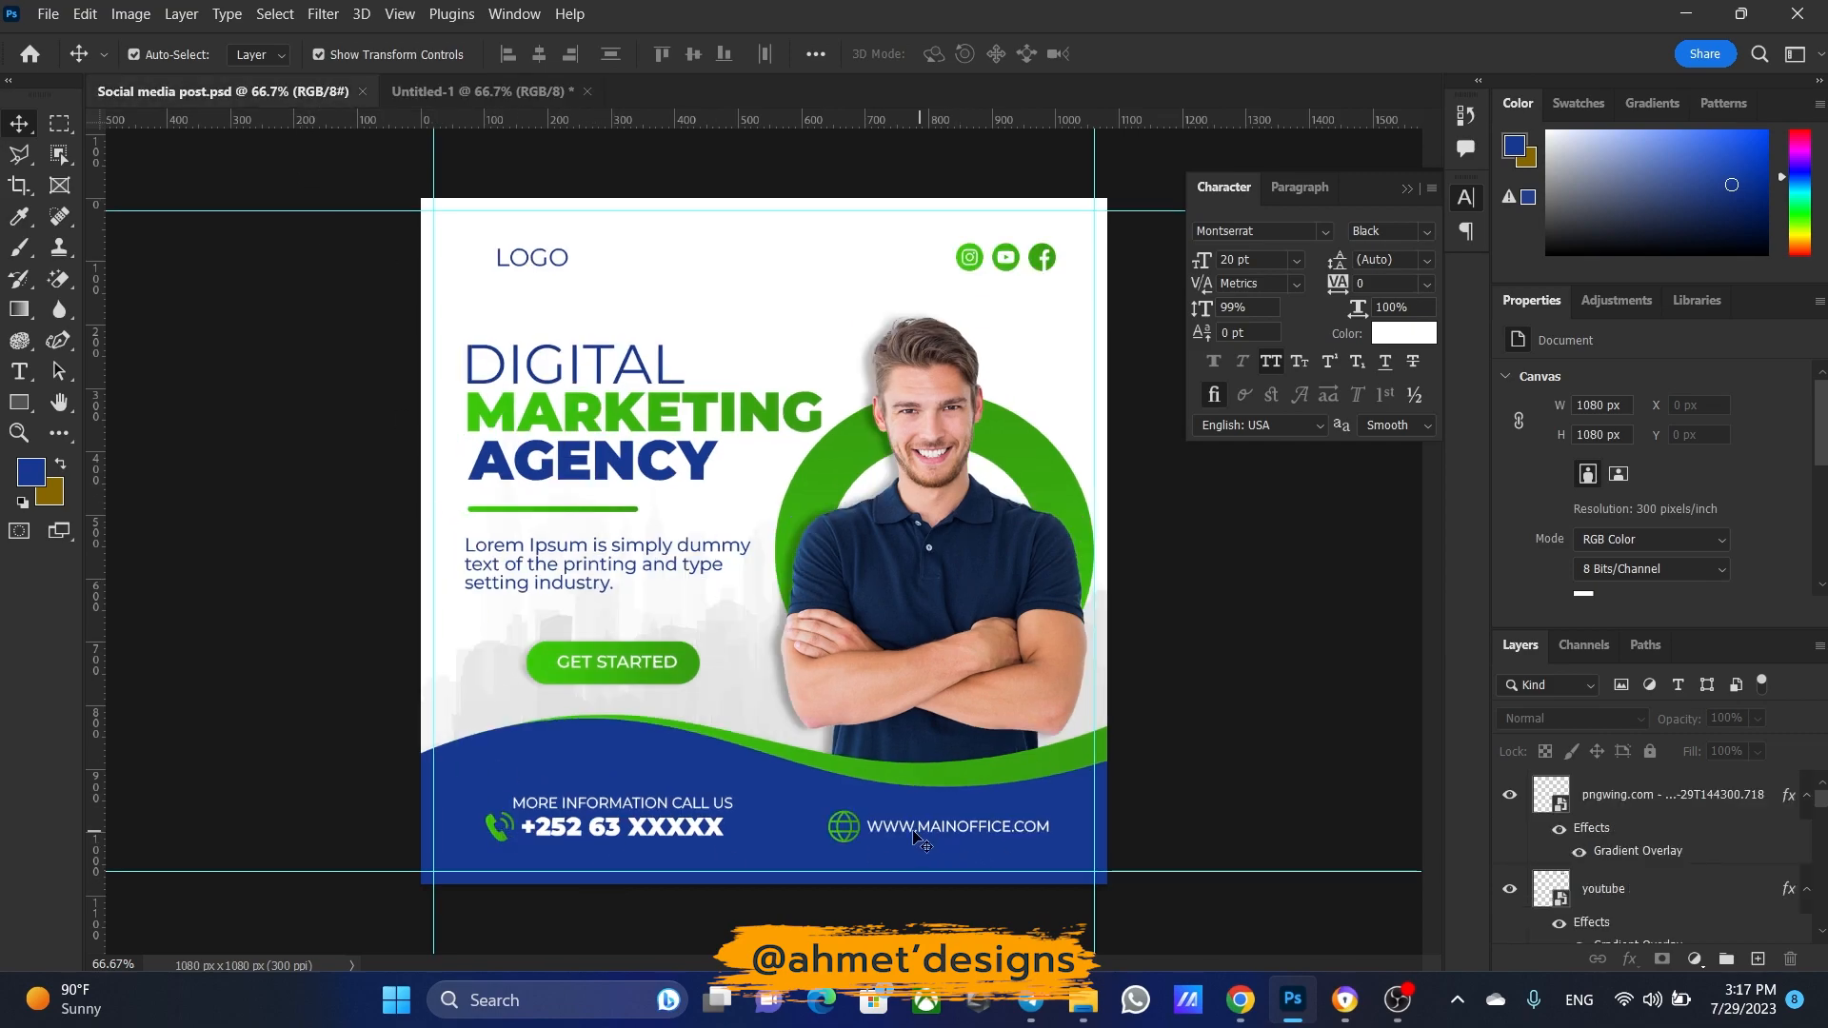
pyautogui.click(491, 91)
pyautogui.click(664, 798)
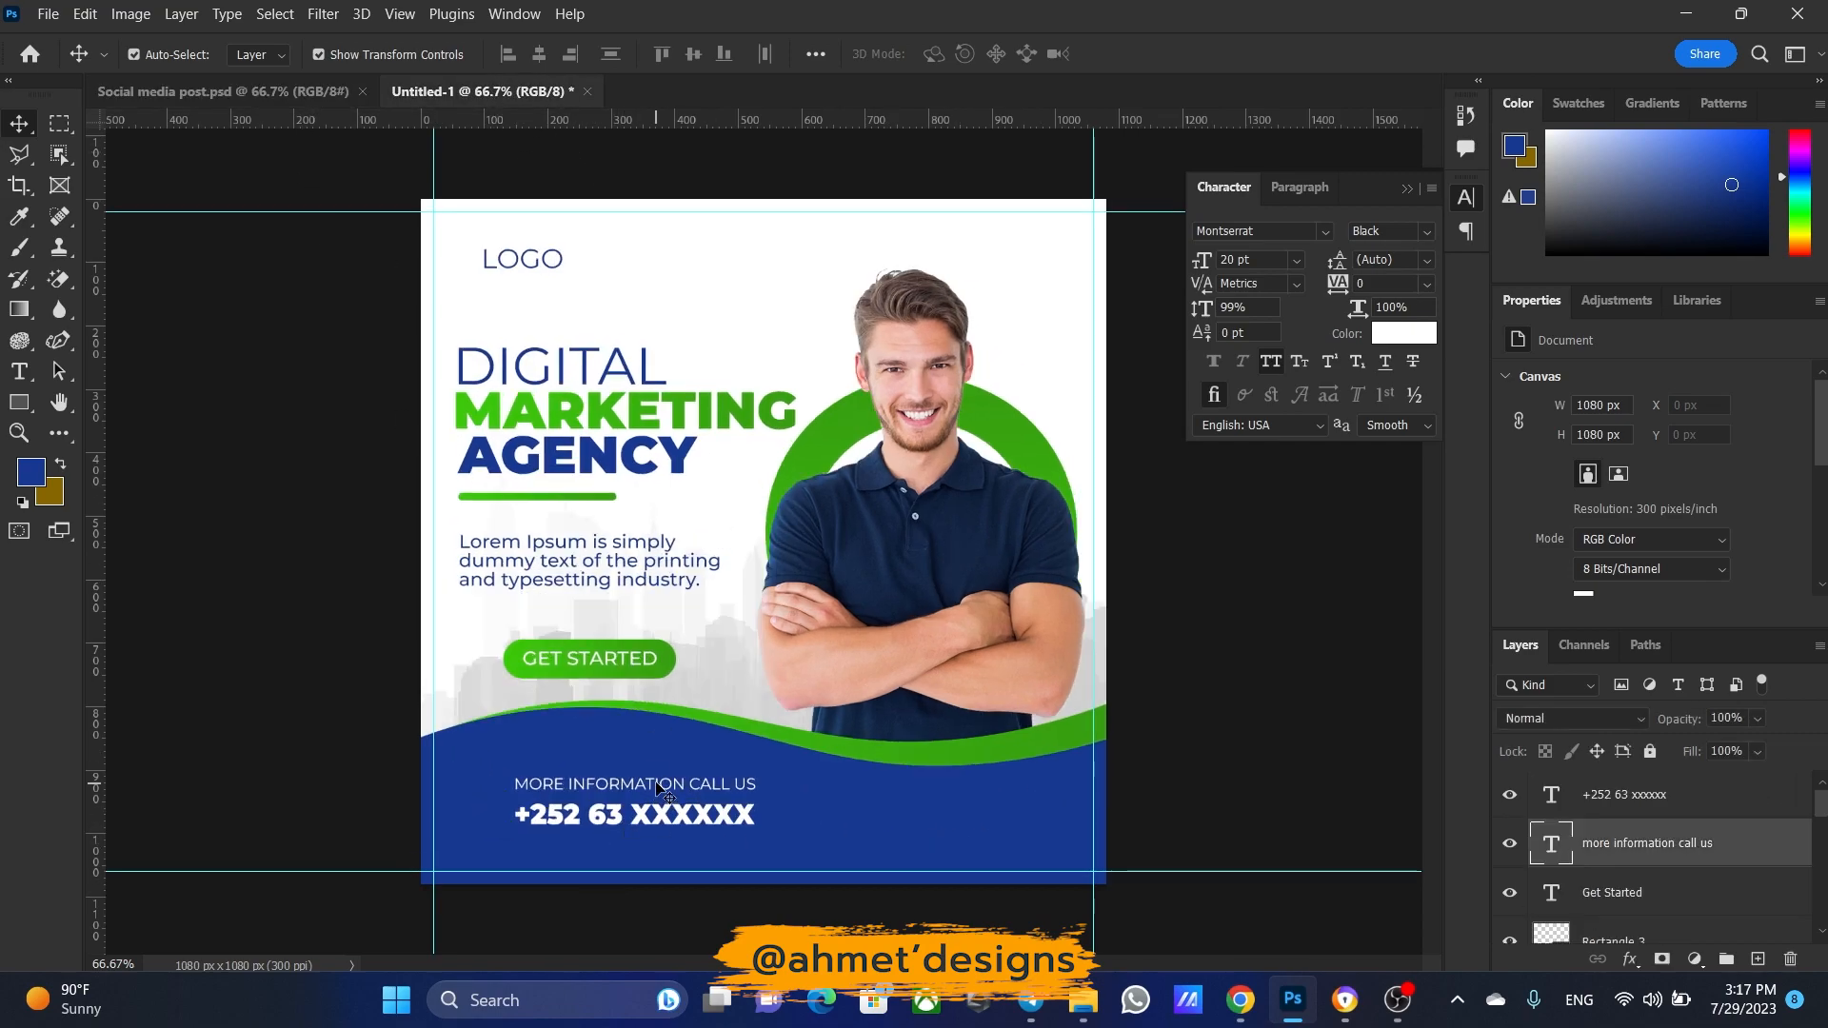
pyautogui.moveTo(698, 787); pyautogui.dragTo(1018, 817)
pyautogui.doubleClick(1018, 816)
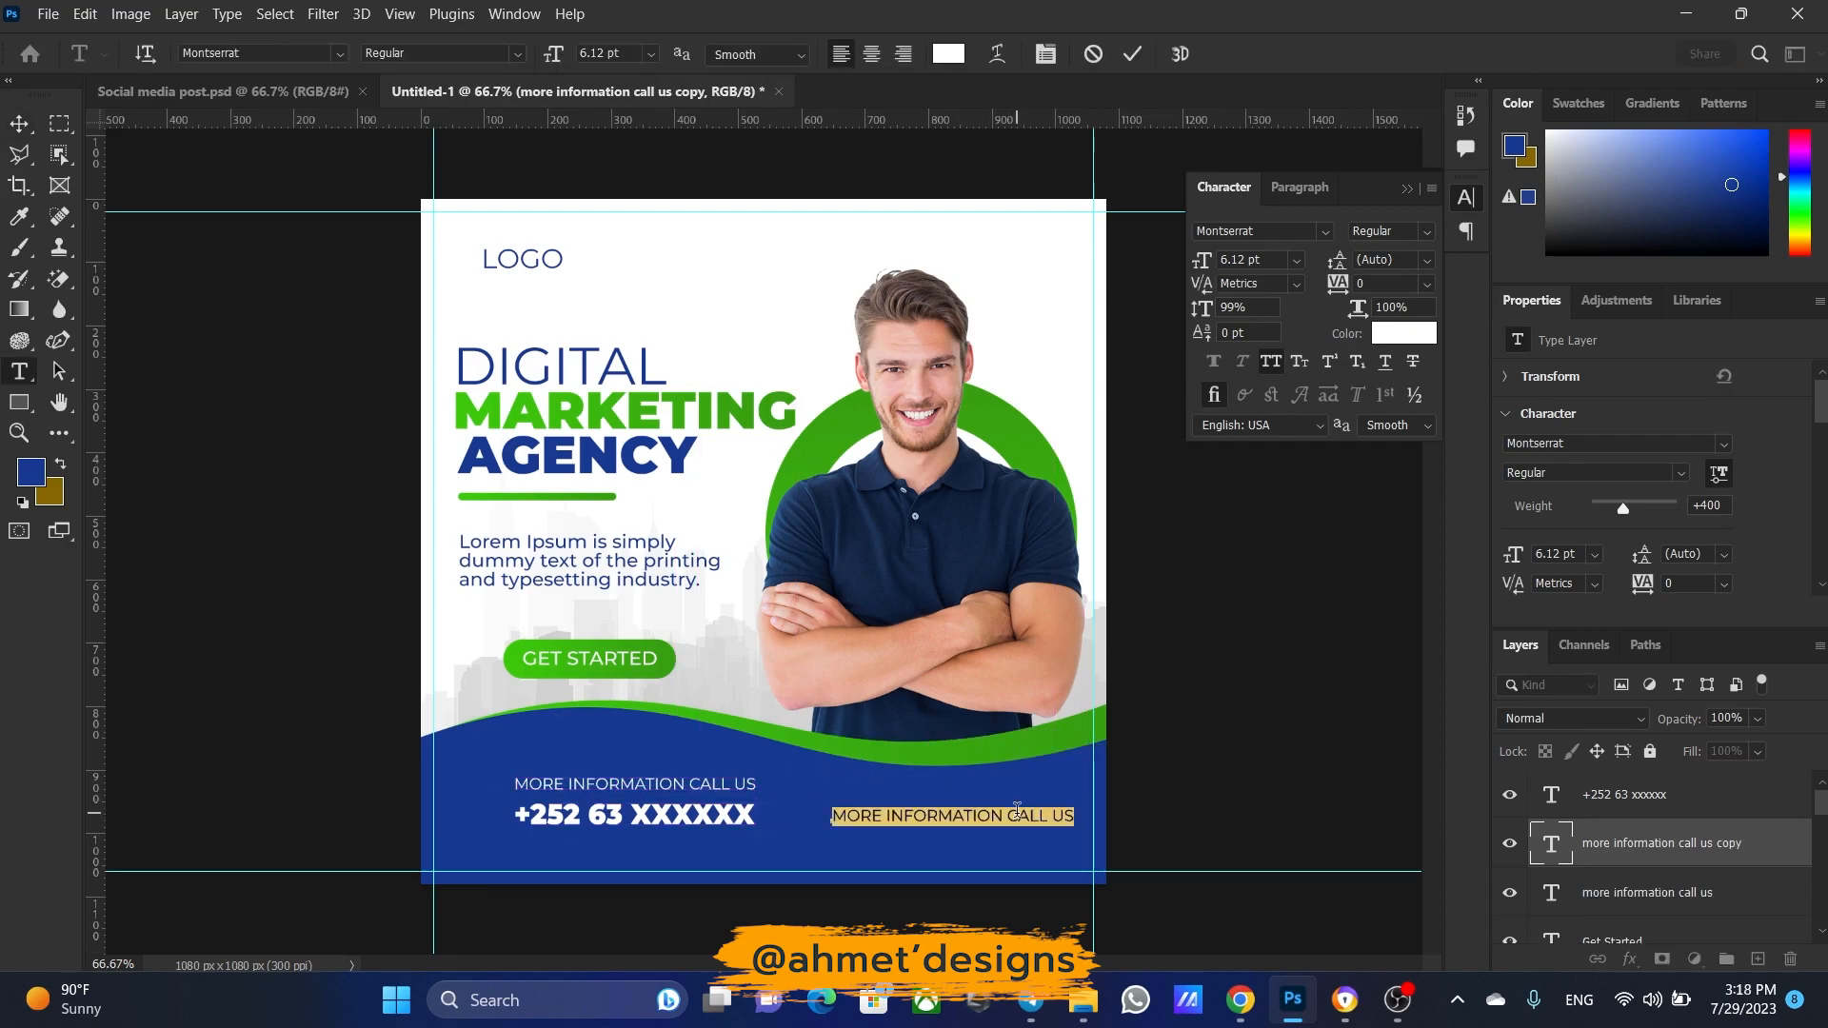
pyautogui.write('www')
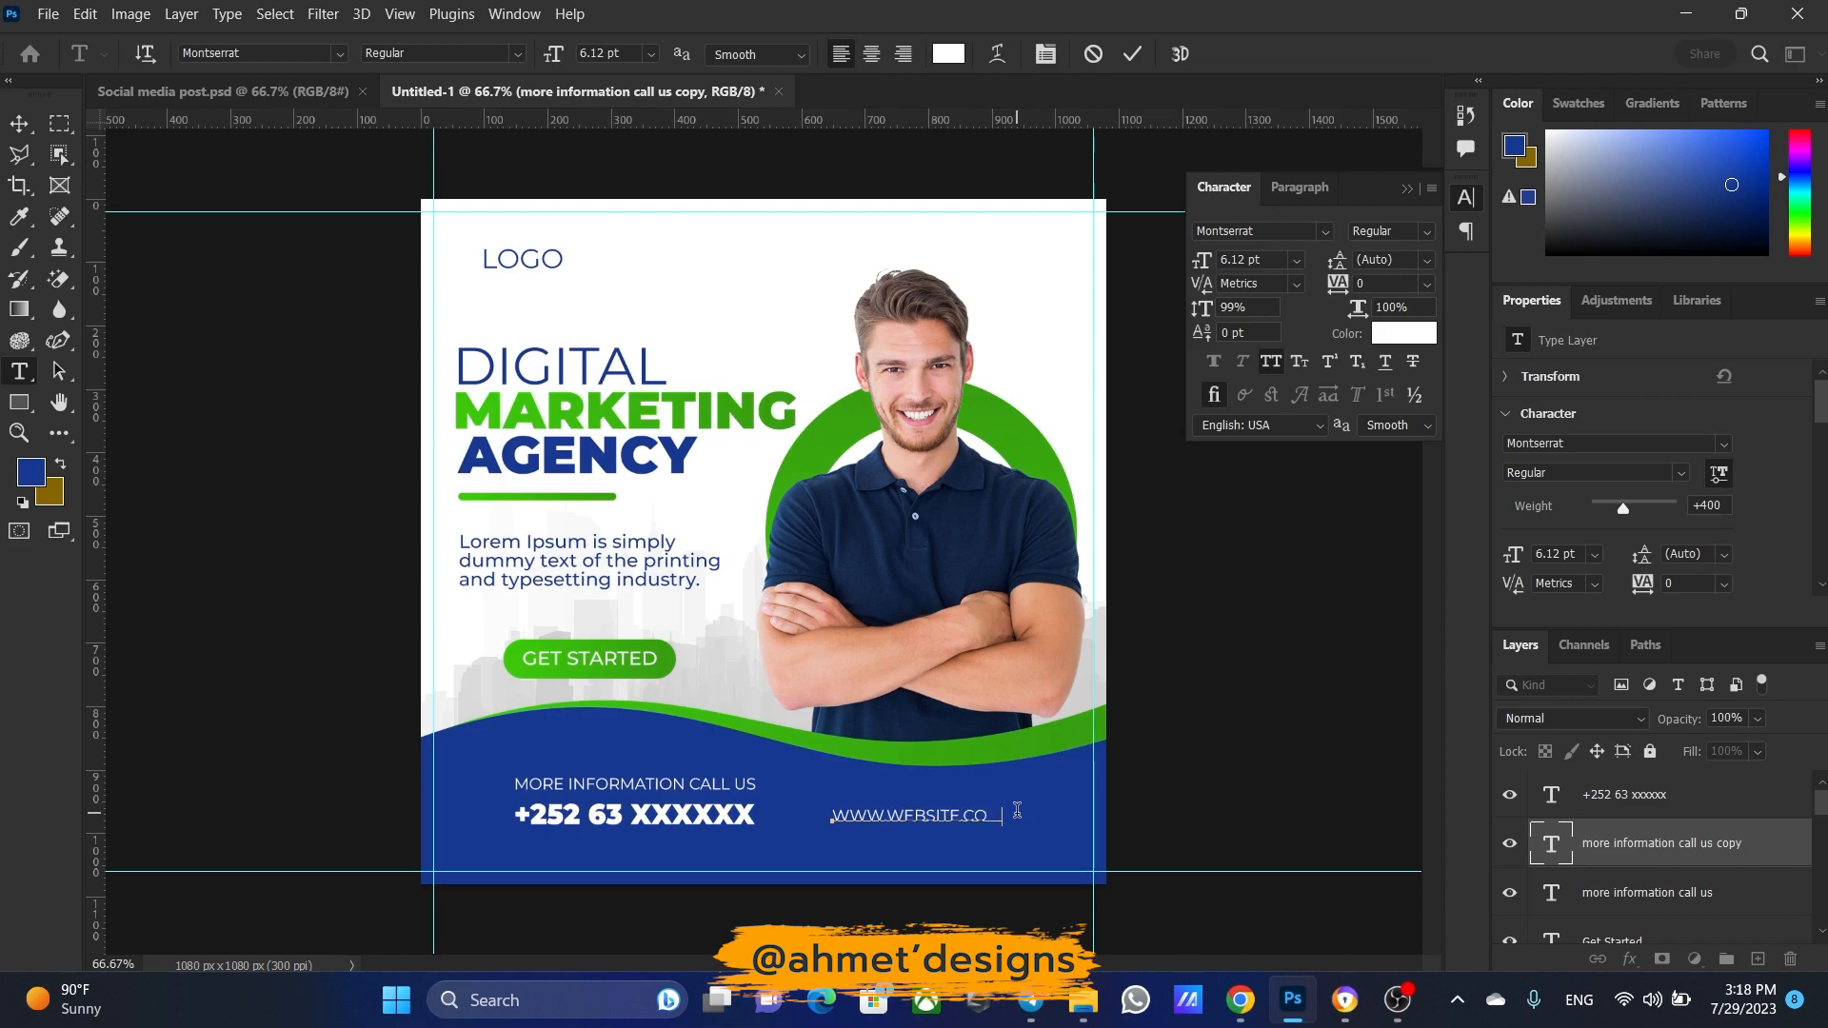
pyautogui.click(17, 131)
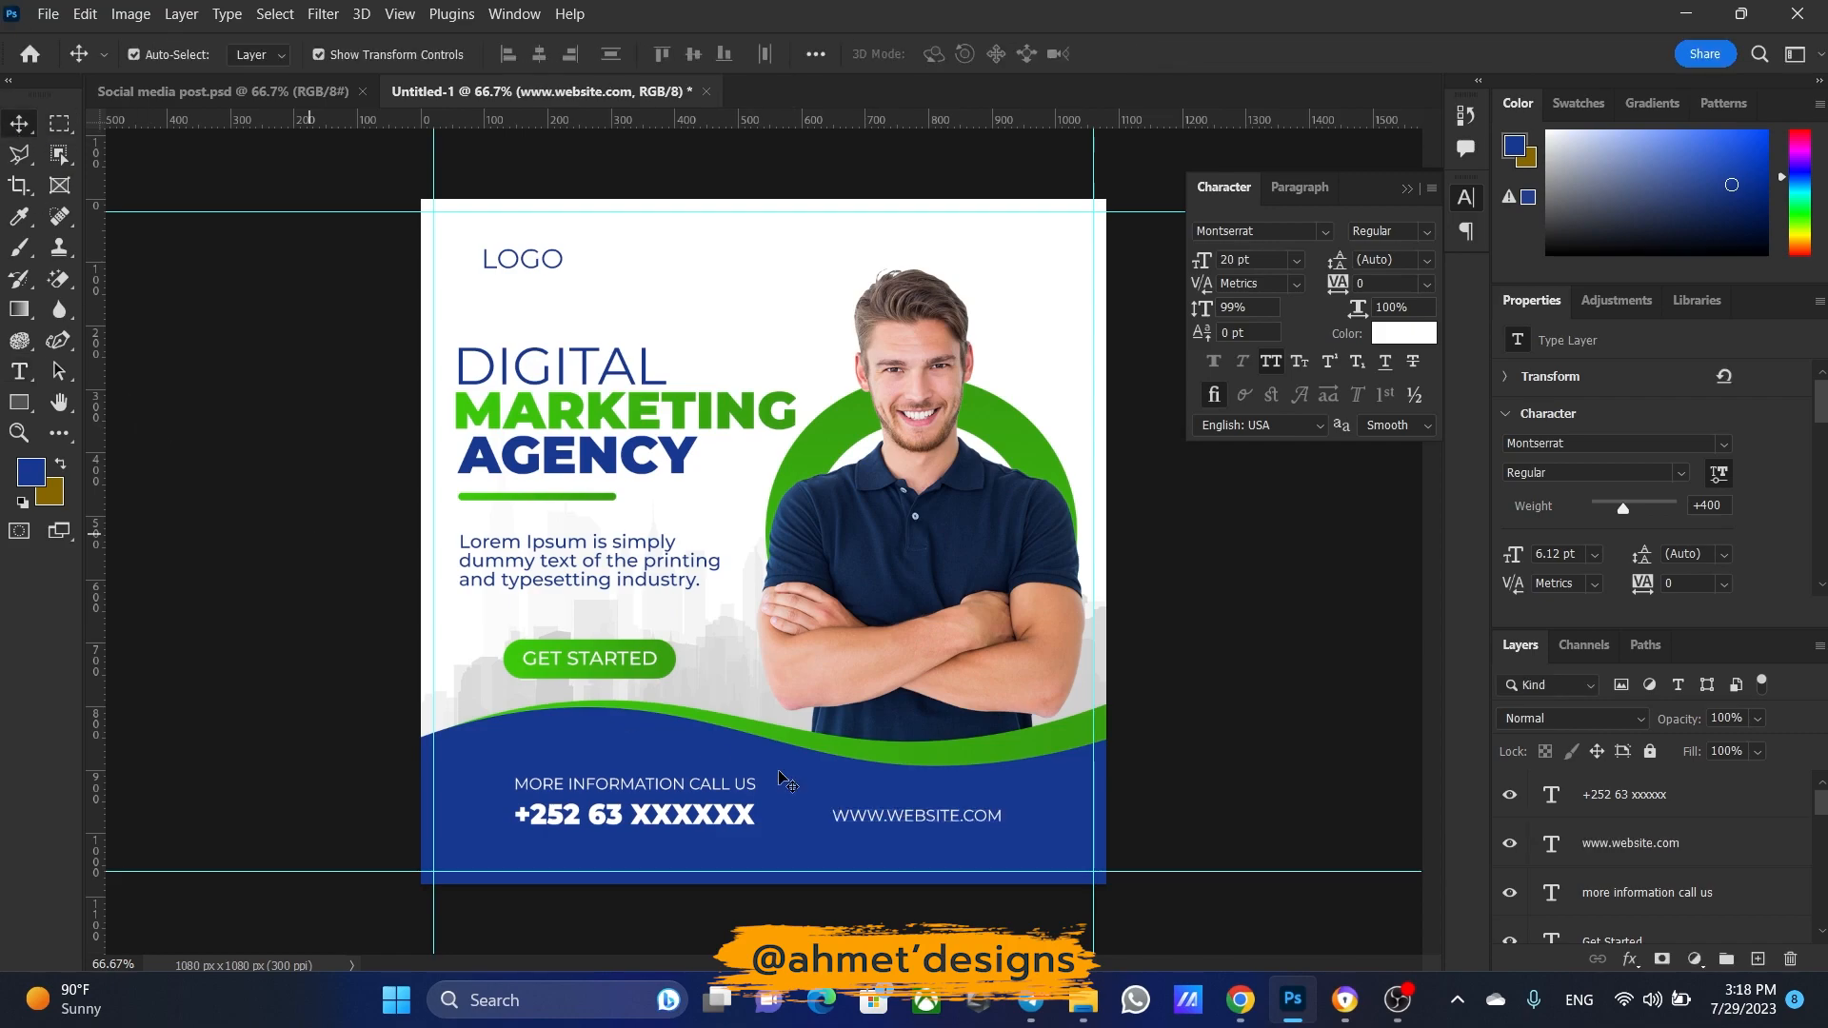
# Move the two call-us lines lower in the blue footer and place the website address farther right, level with the phone number
pyautogui.moveTo(948, 822); pyautogui.dragTo(1006, 838)
pyautogui.click(1215, 844)
pyautogui.click(673, 787)
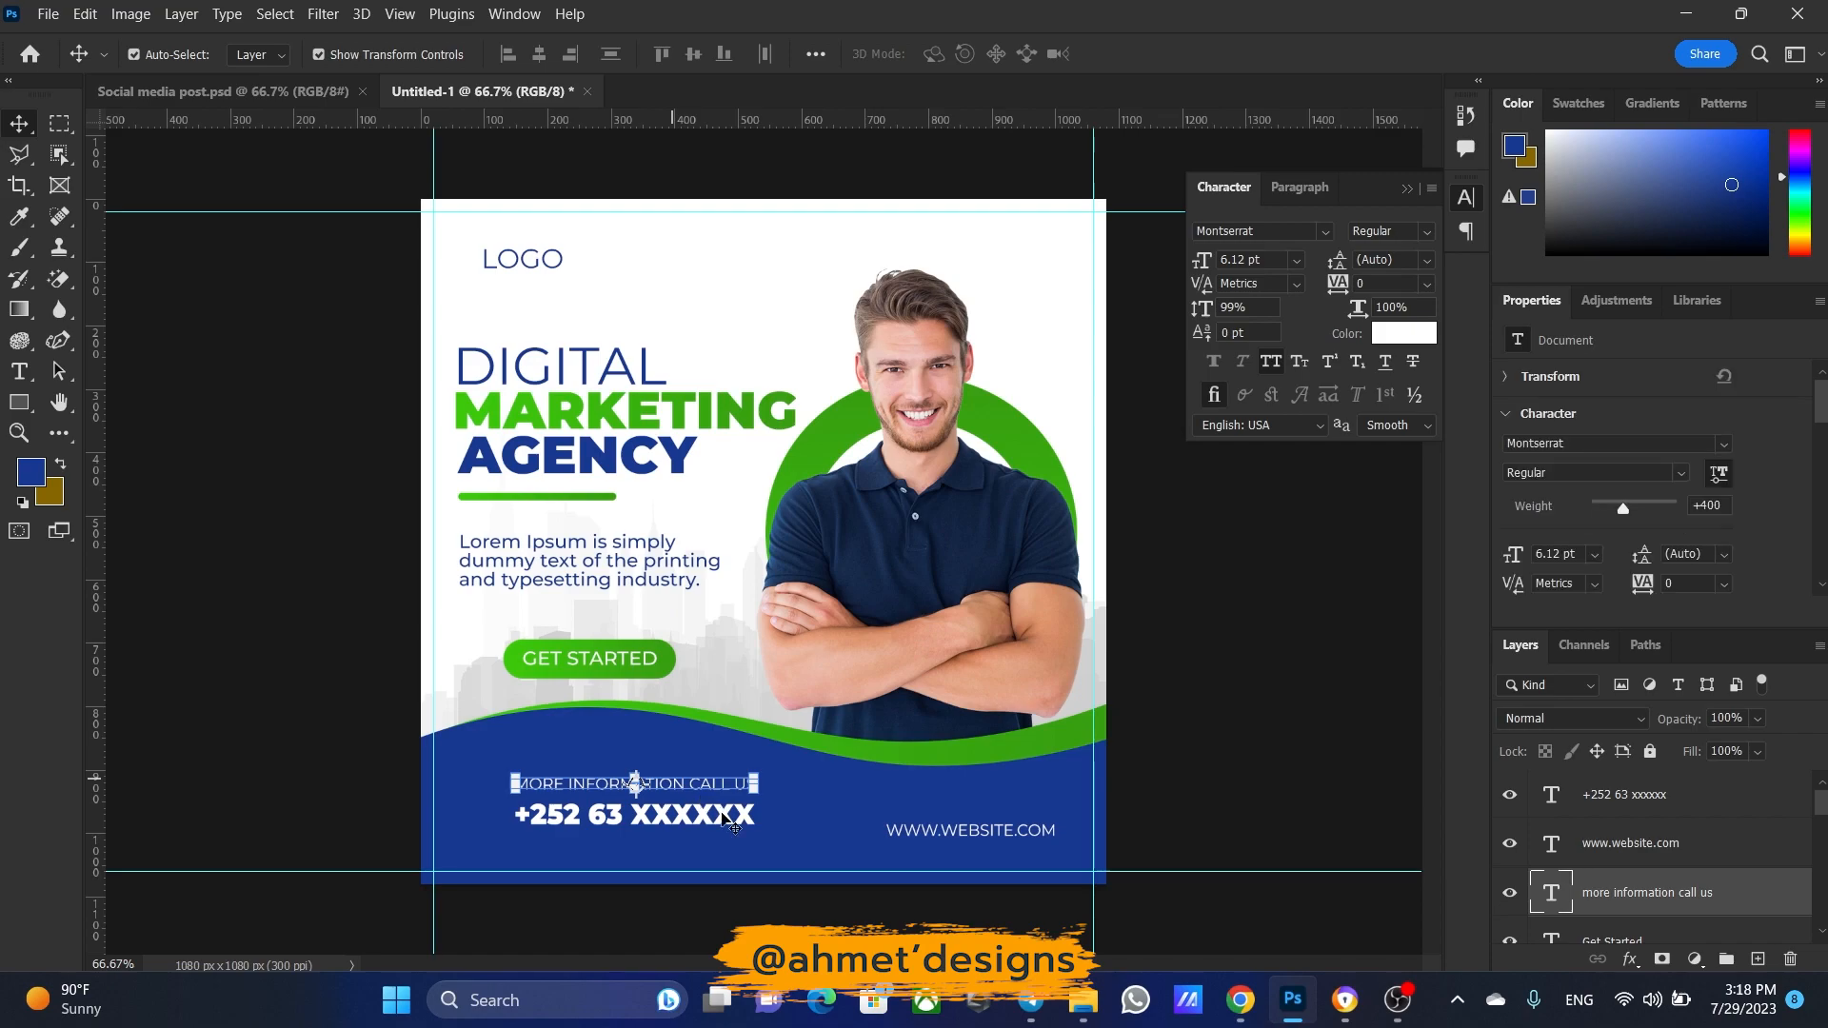
pyautogui.keyDown('shift'); pyautogui.click(709, 817); pyautogui.keyUp('shift')
pyautogui.moveTo(710, 817); pyautogui.dragTo(710, 837)
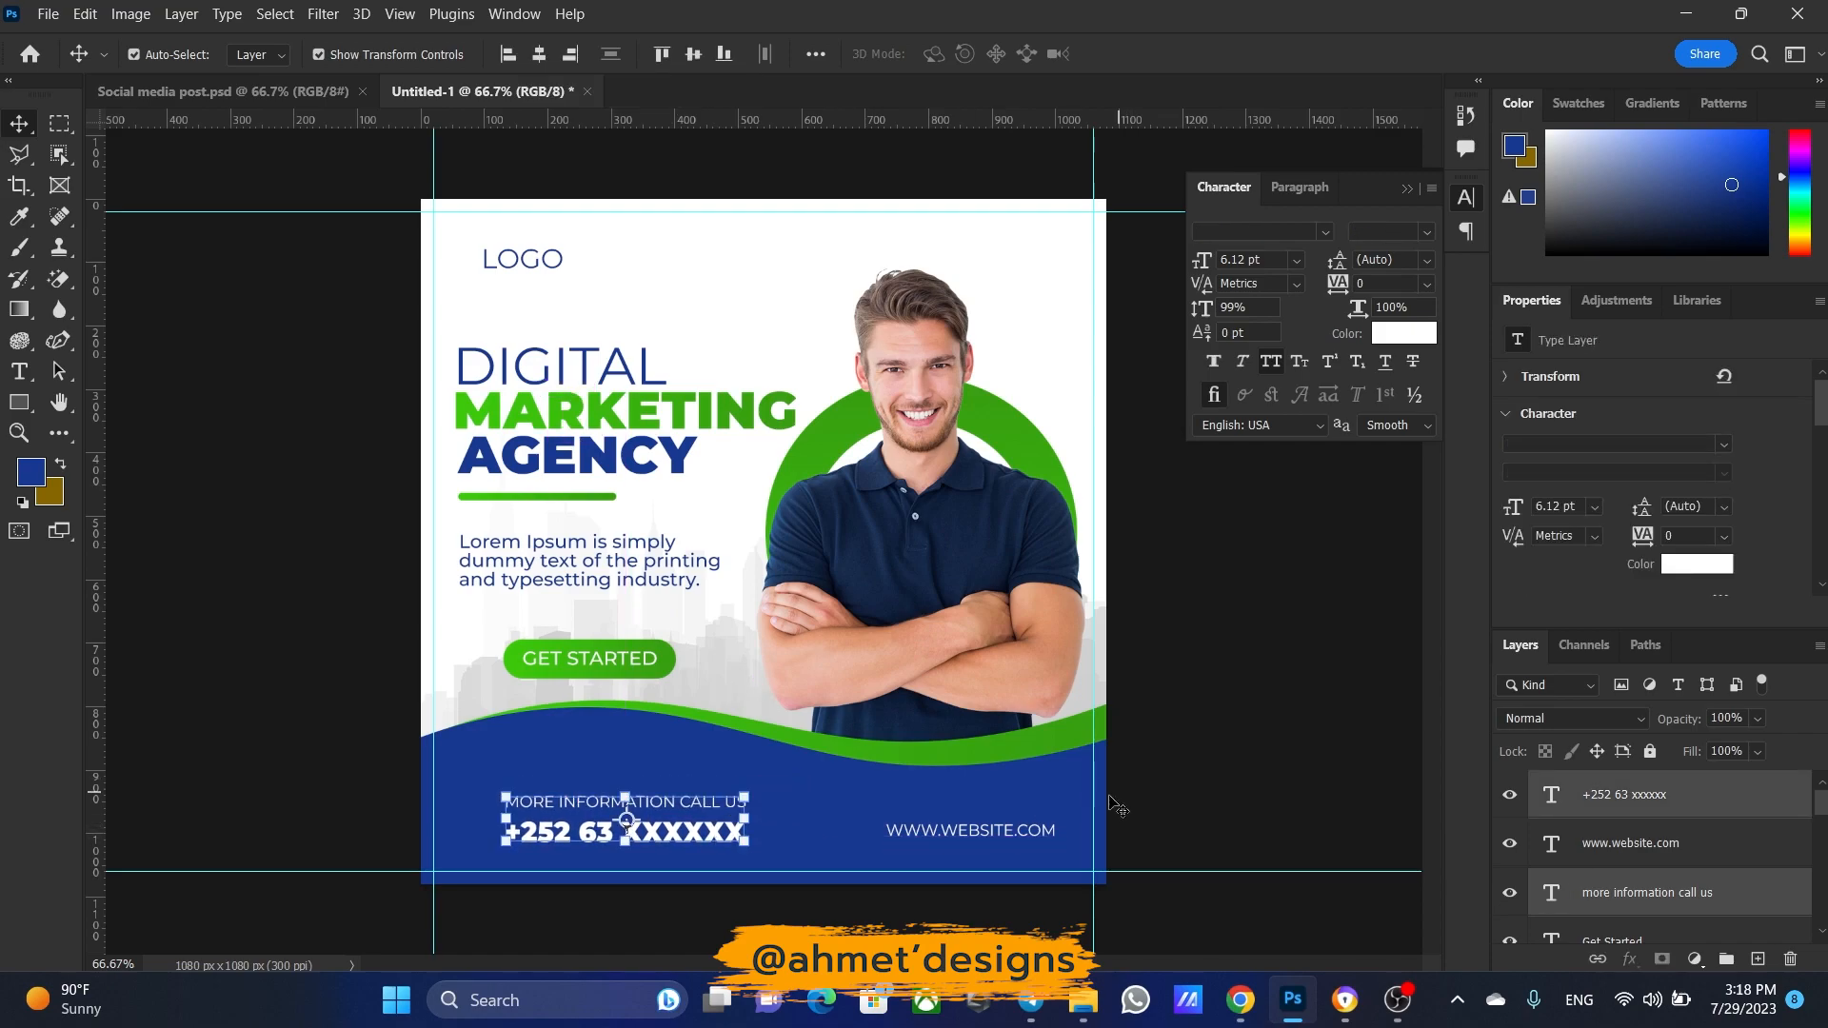
pyautogui.click(995, 835)
pyautogui.moveTo(993, 832); pyautogui.dragTo(986, 836)
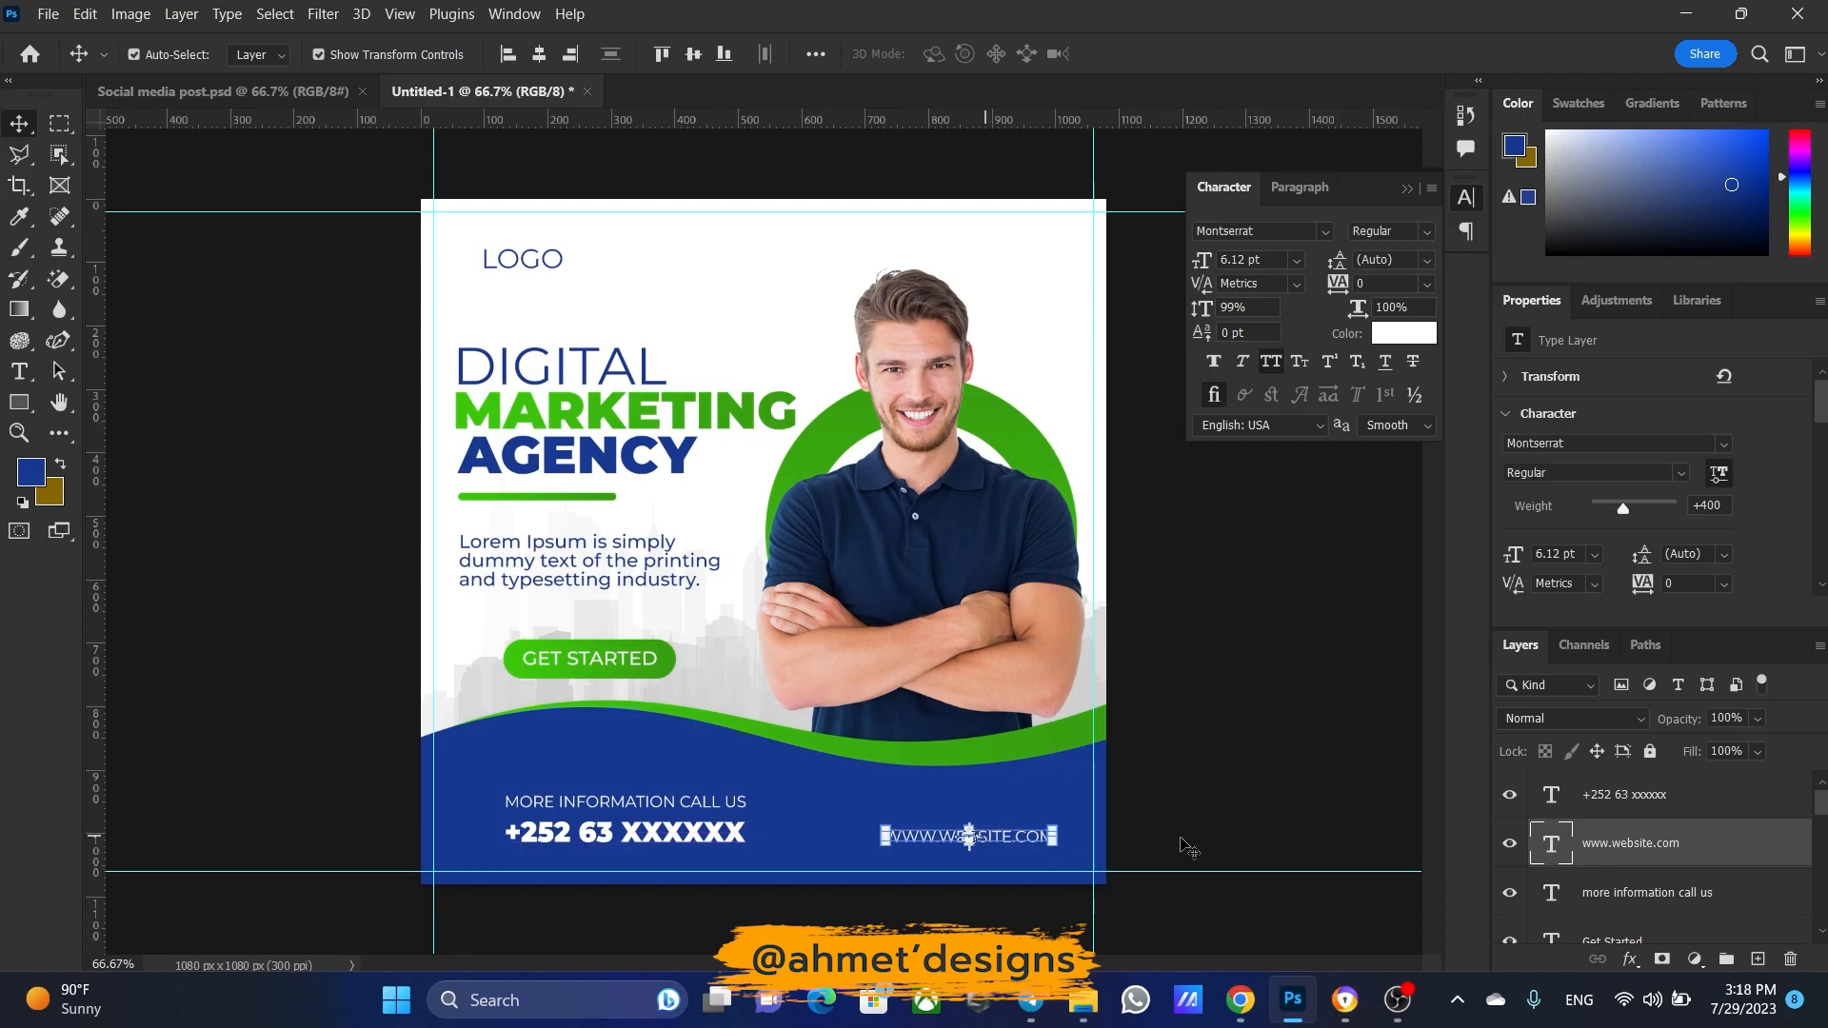
pyautogui.click(1184, 844)
# Browse the Downloads folder for a phone icon image to use beside the footer phone number
pyautogui.click(1083, 1004)
pyautogui.scroll(-15, 680, 676)
pyautogui.scroll(-20, 534, 648)
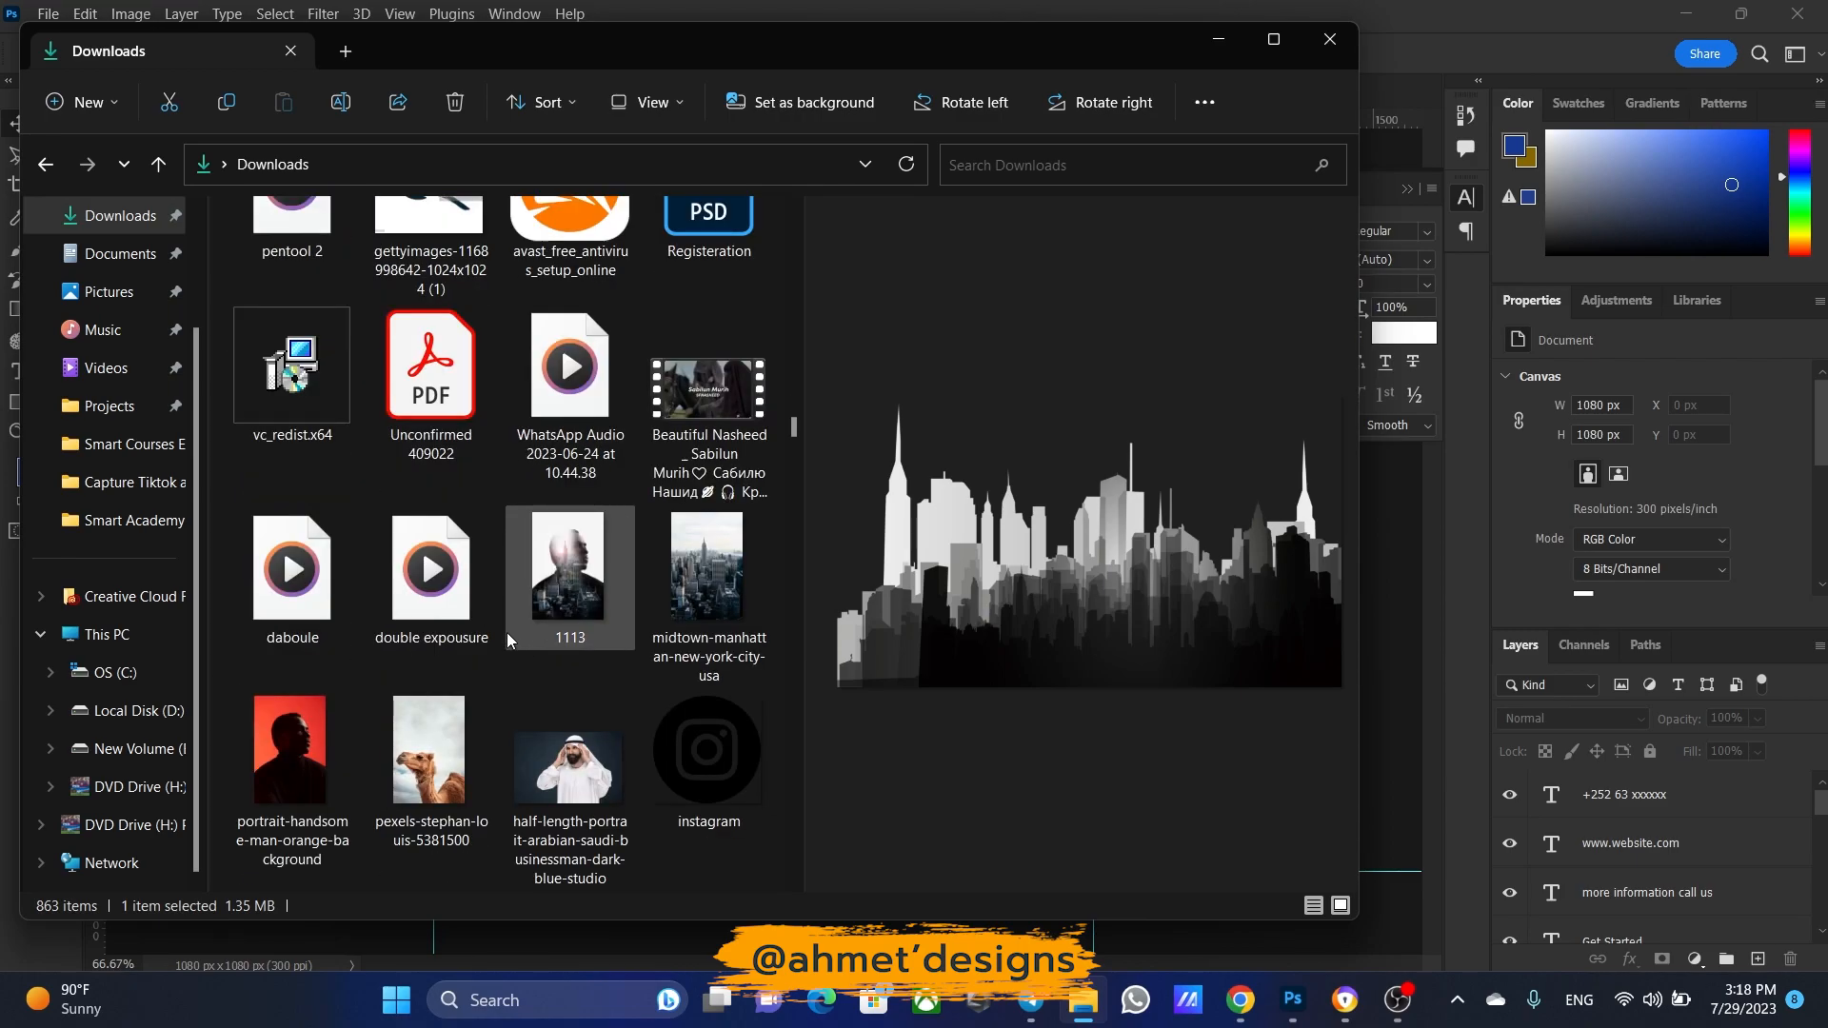
pyautogui.scroll(-10, 503, 619)
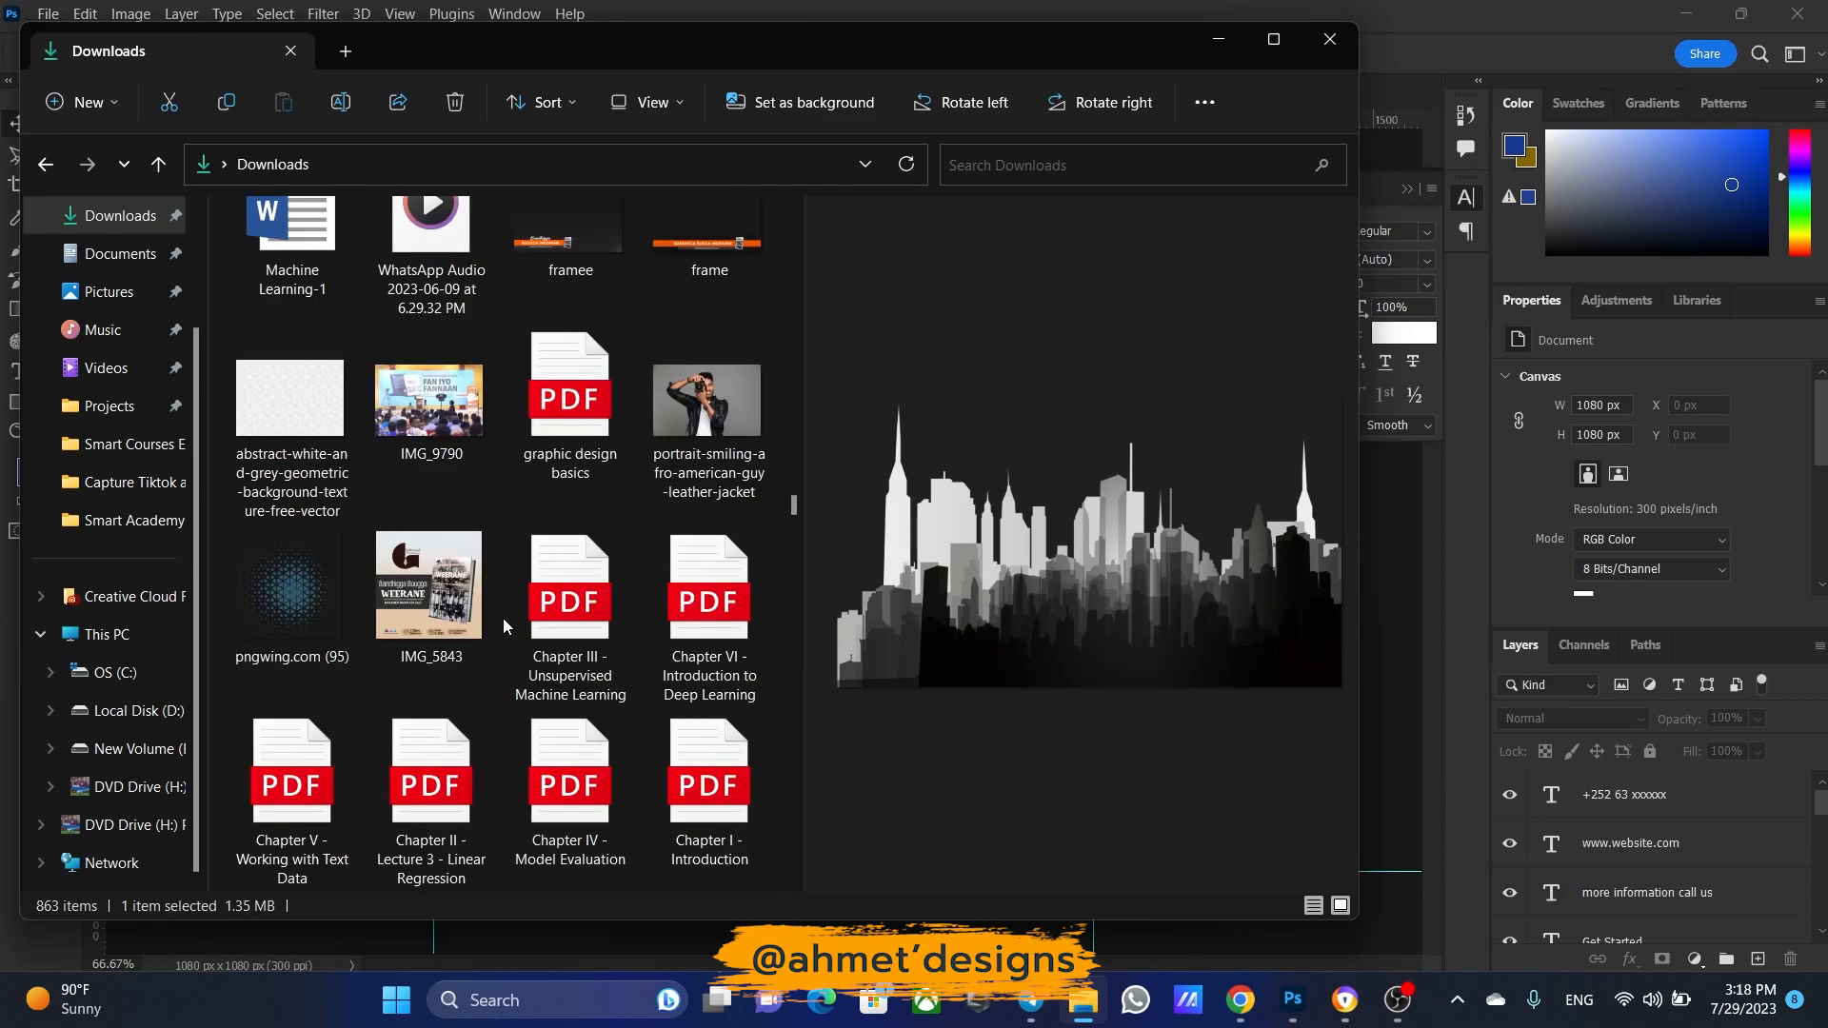
pyautogui.scroll(-20, 505, 615)
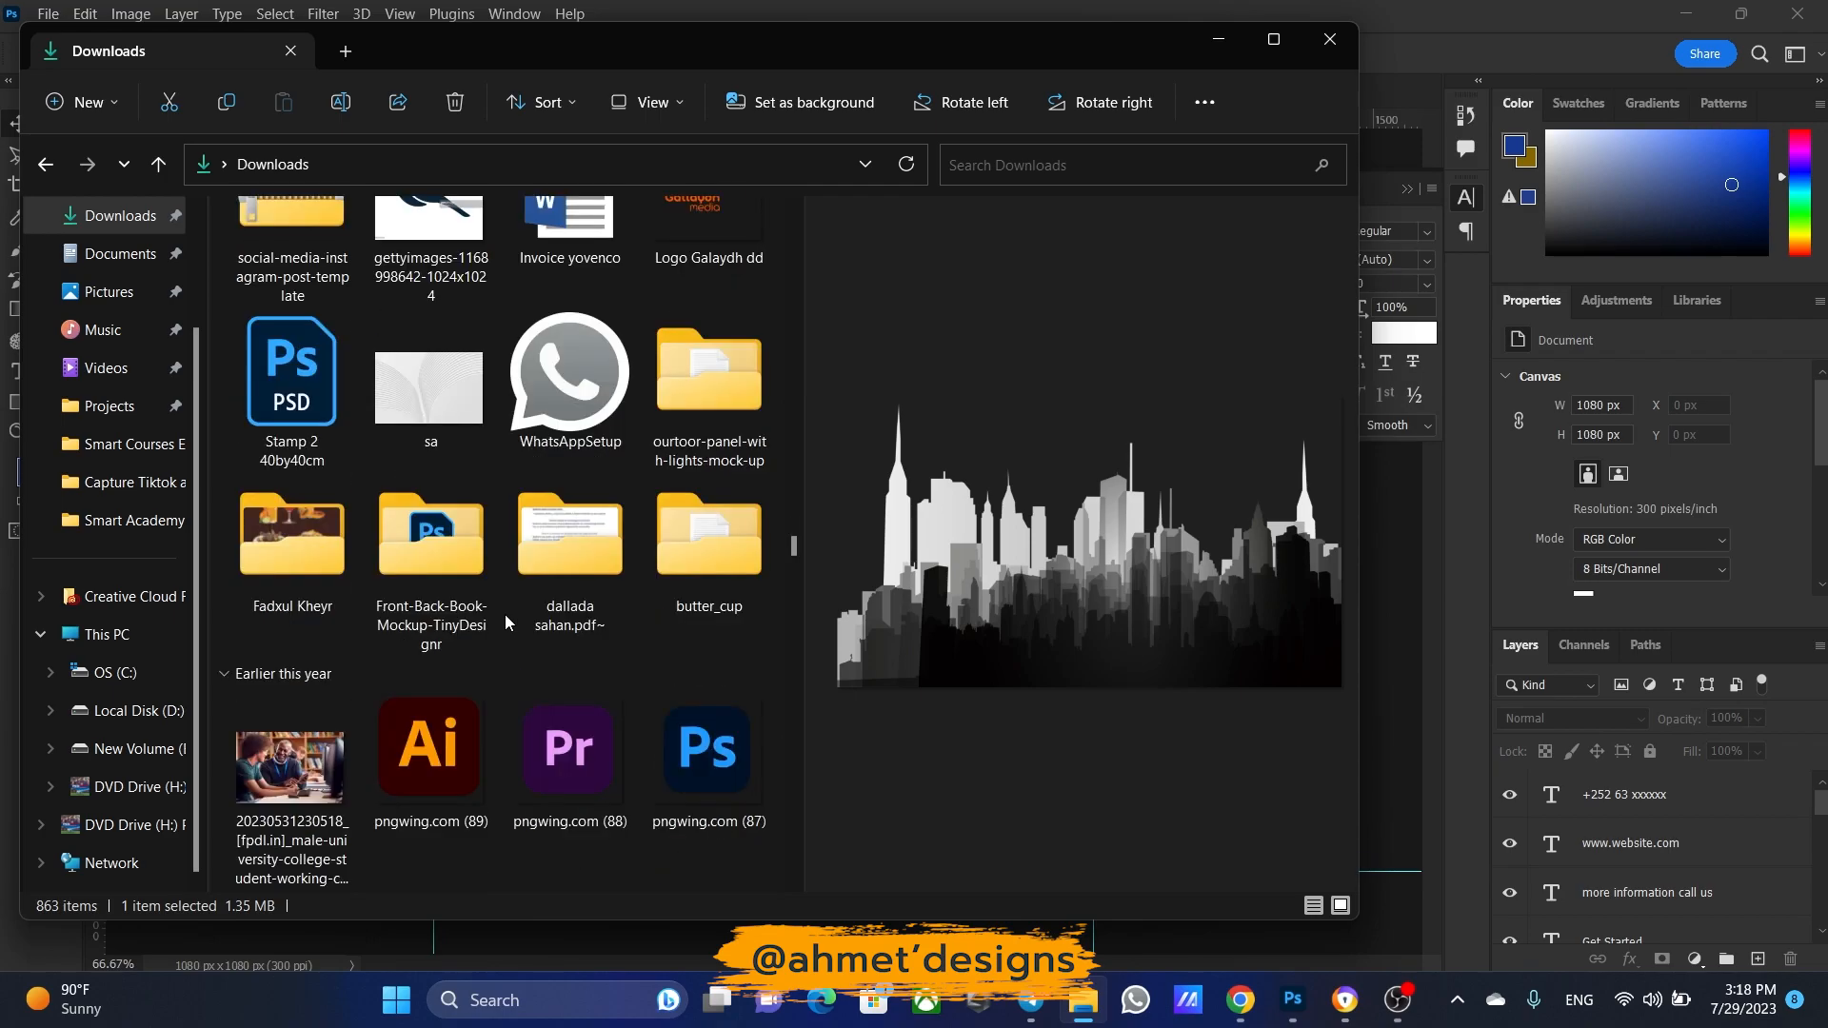
pyautogui.scroll(-15, 505, 620)
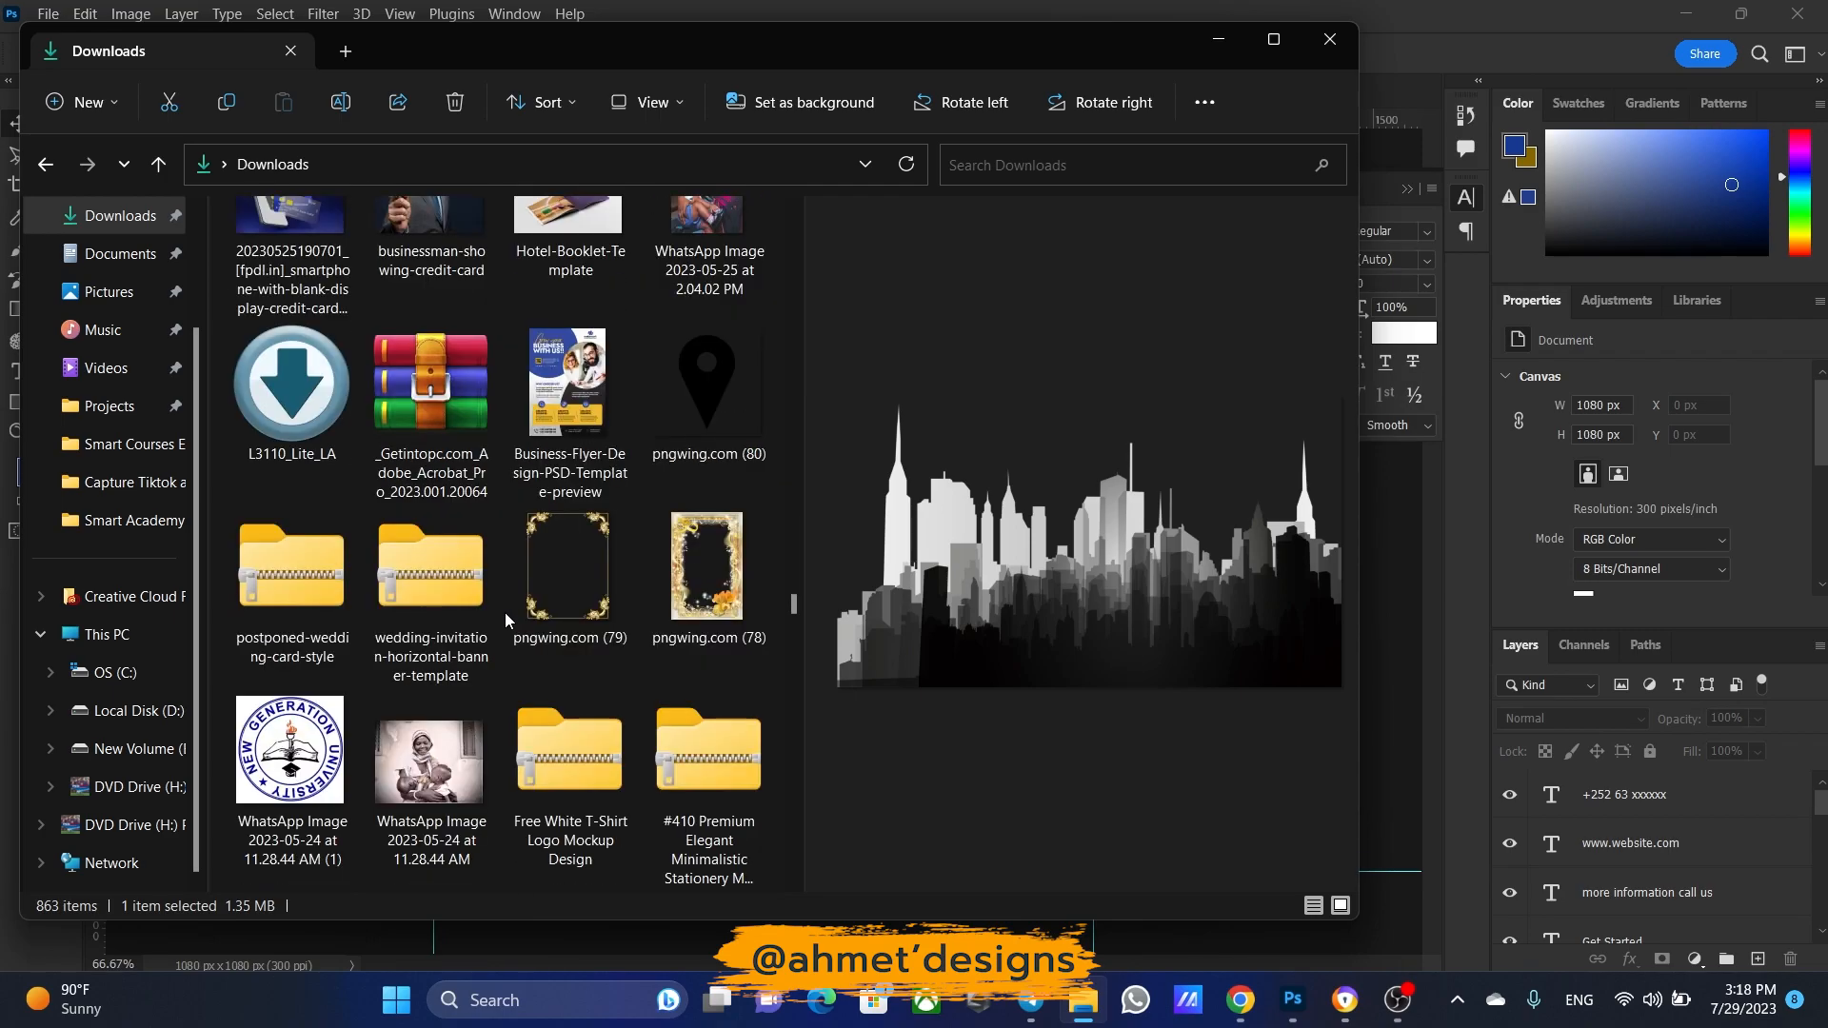
pyautogui.scroll(-20, 505, 617)
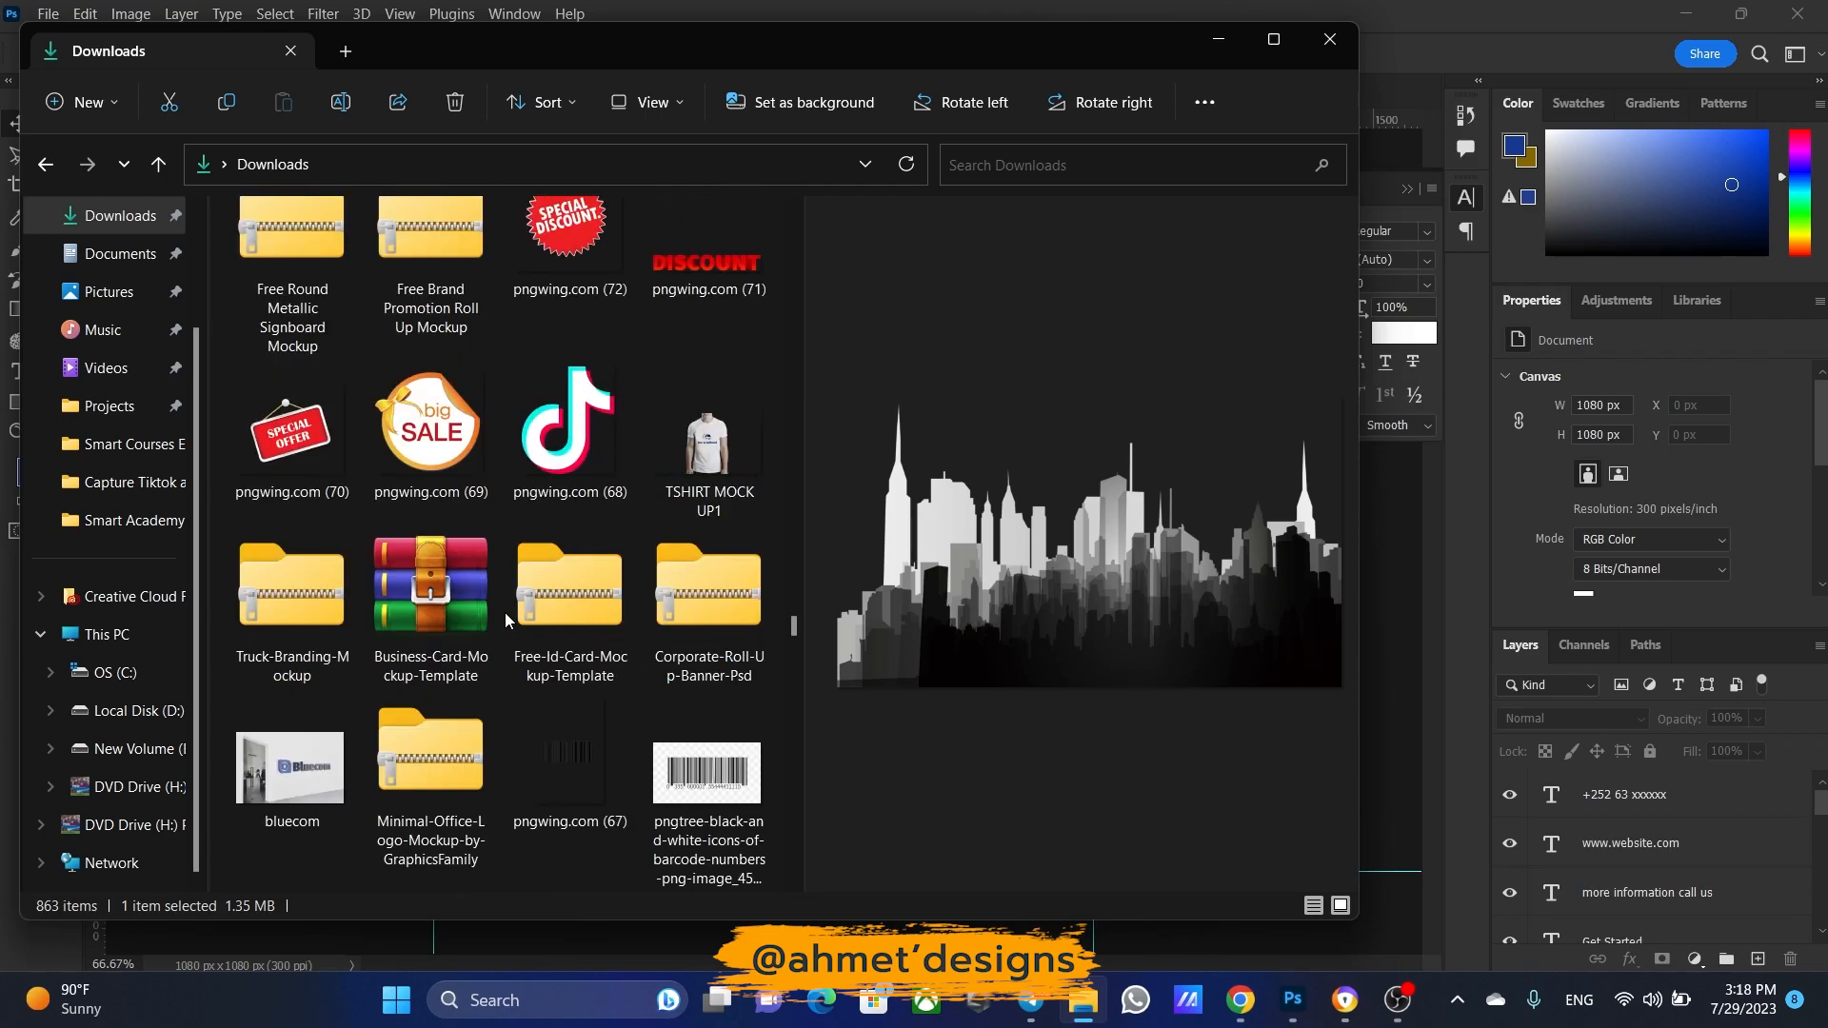
pyautogui.scroll(-20, 505, 617)
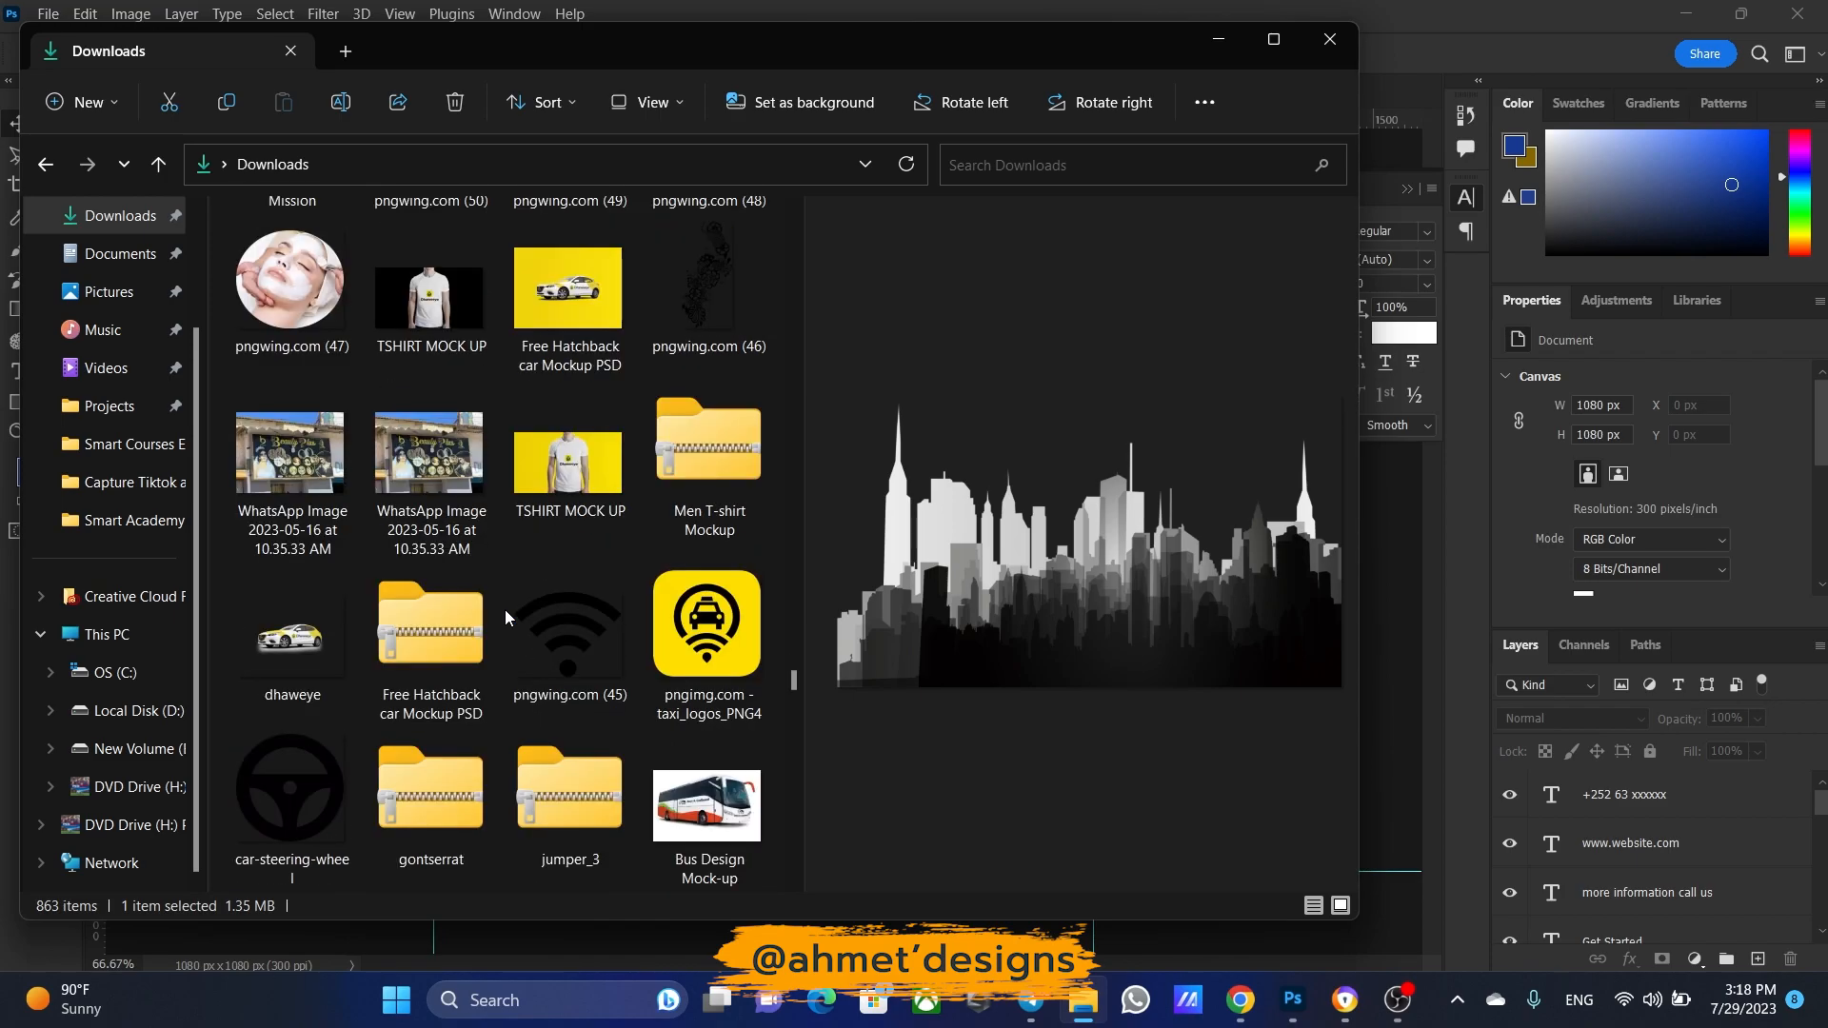
pyautogui.scroll(-20, 505, 617)
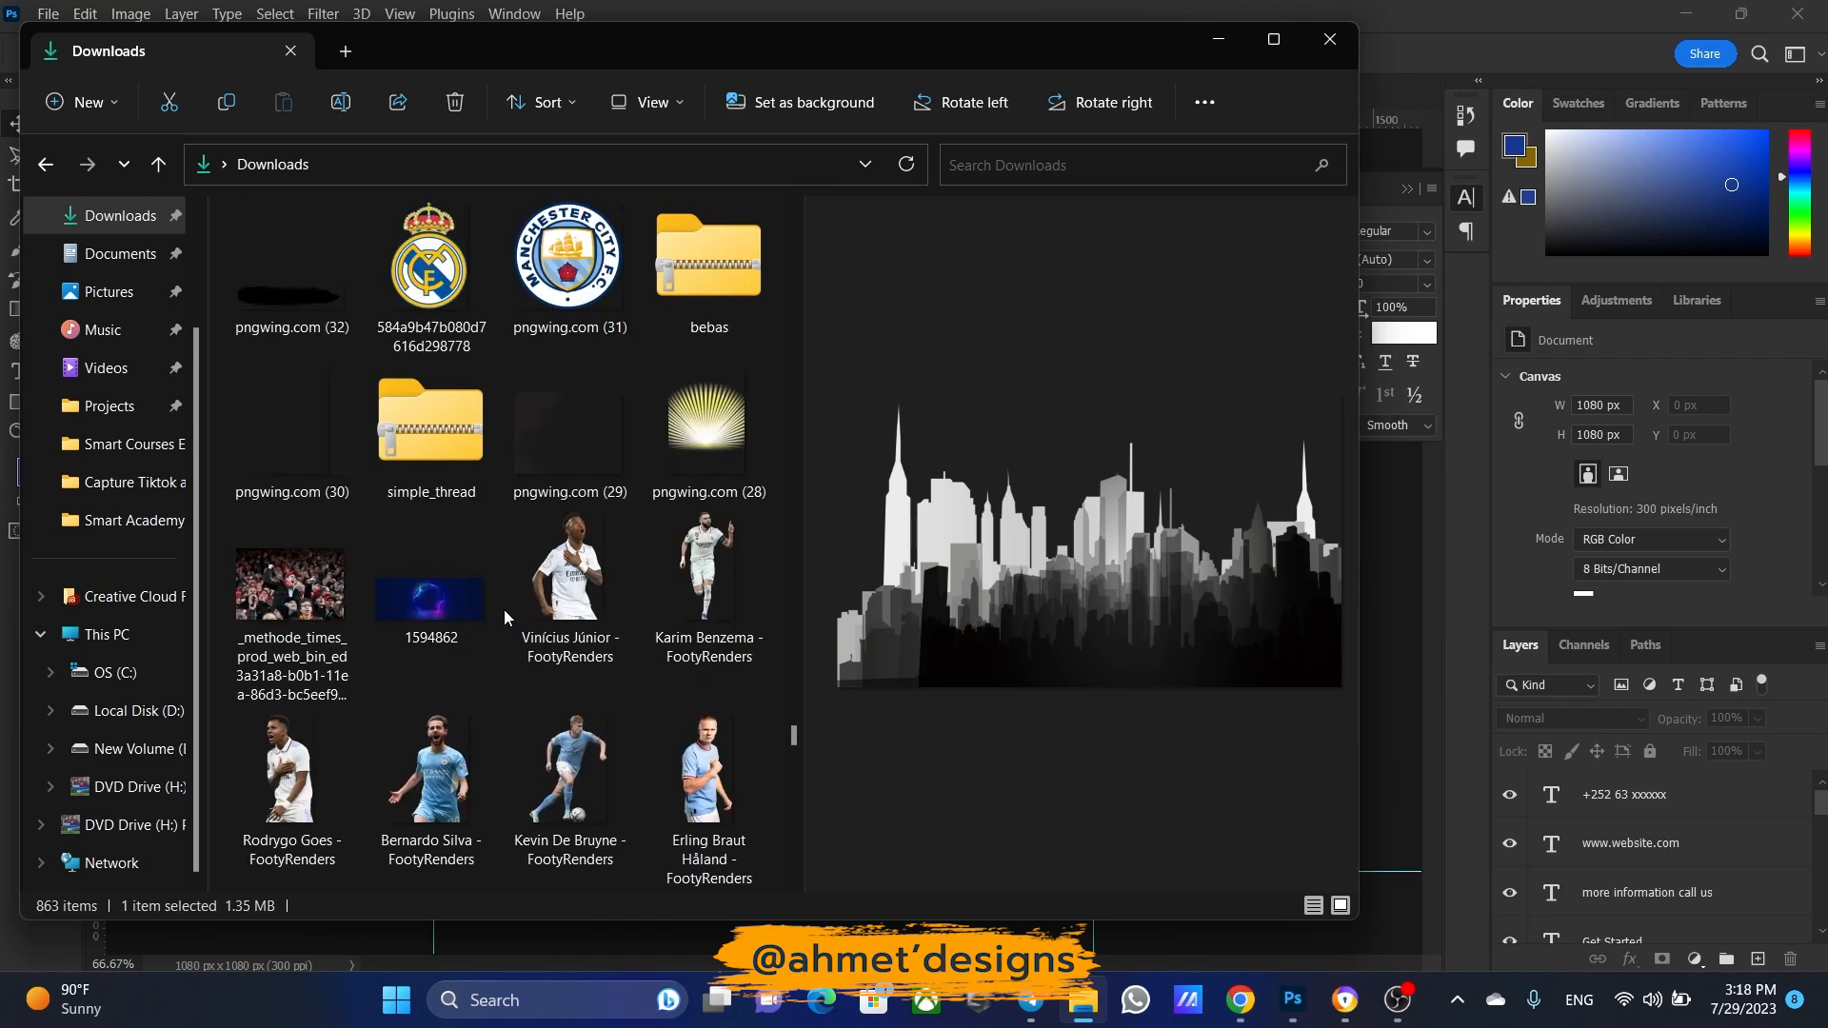
pyautogui.scroll(-20, 505, 617)
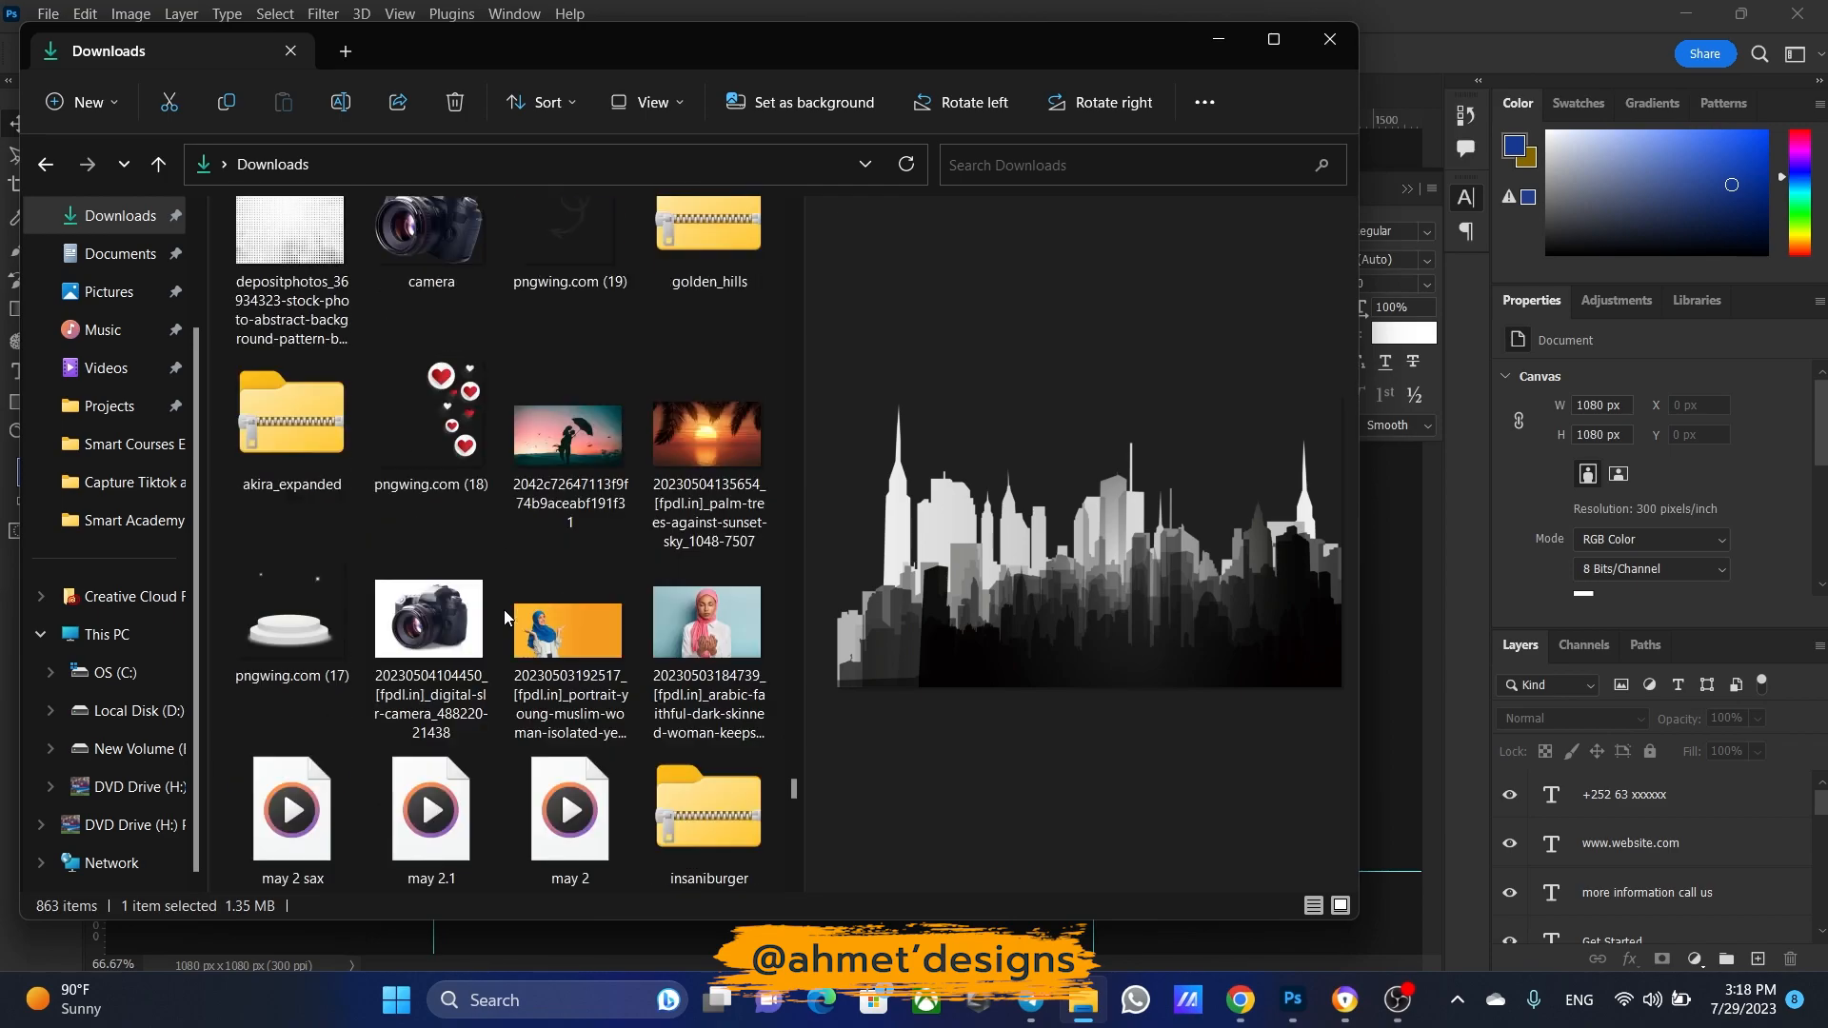
pyautogui.scroll(-20, 505, 617)
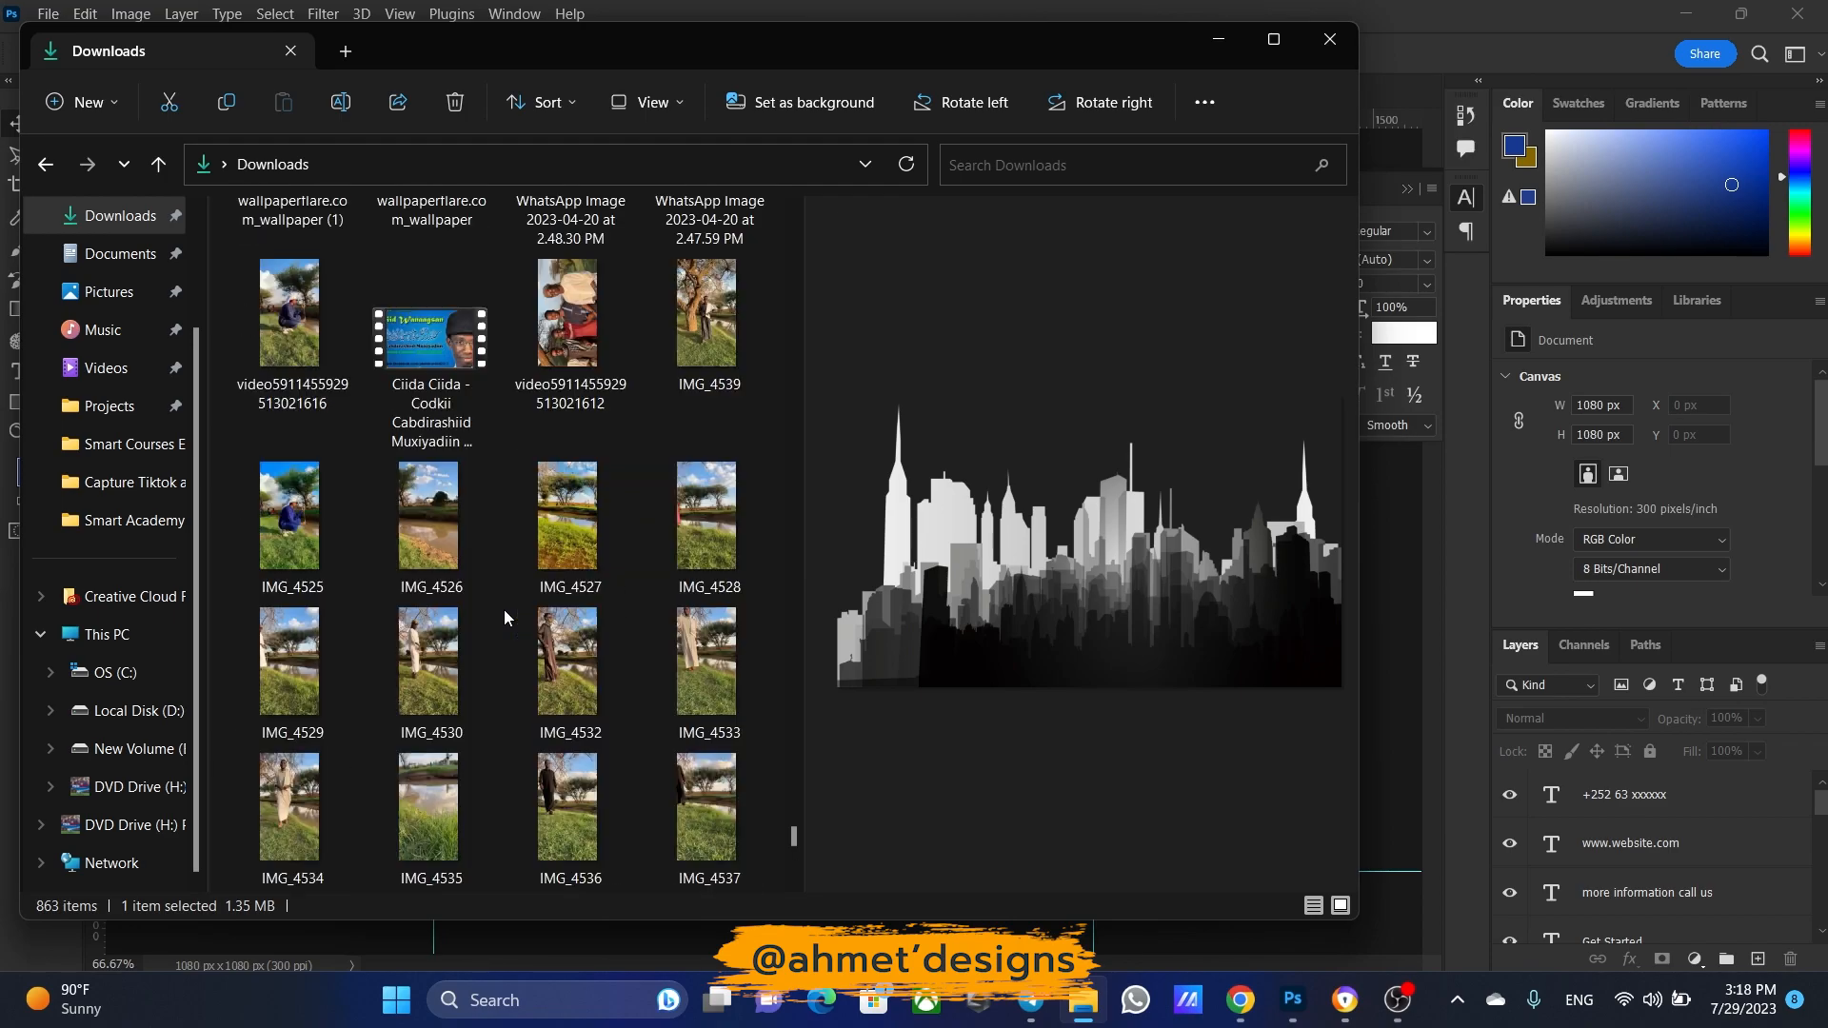
pyautogui.scroll(20, 505, 609)
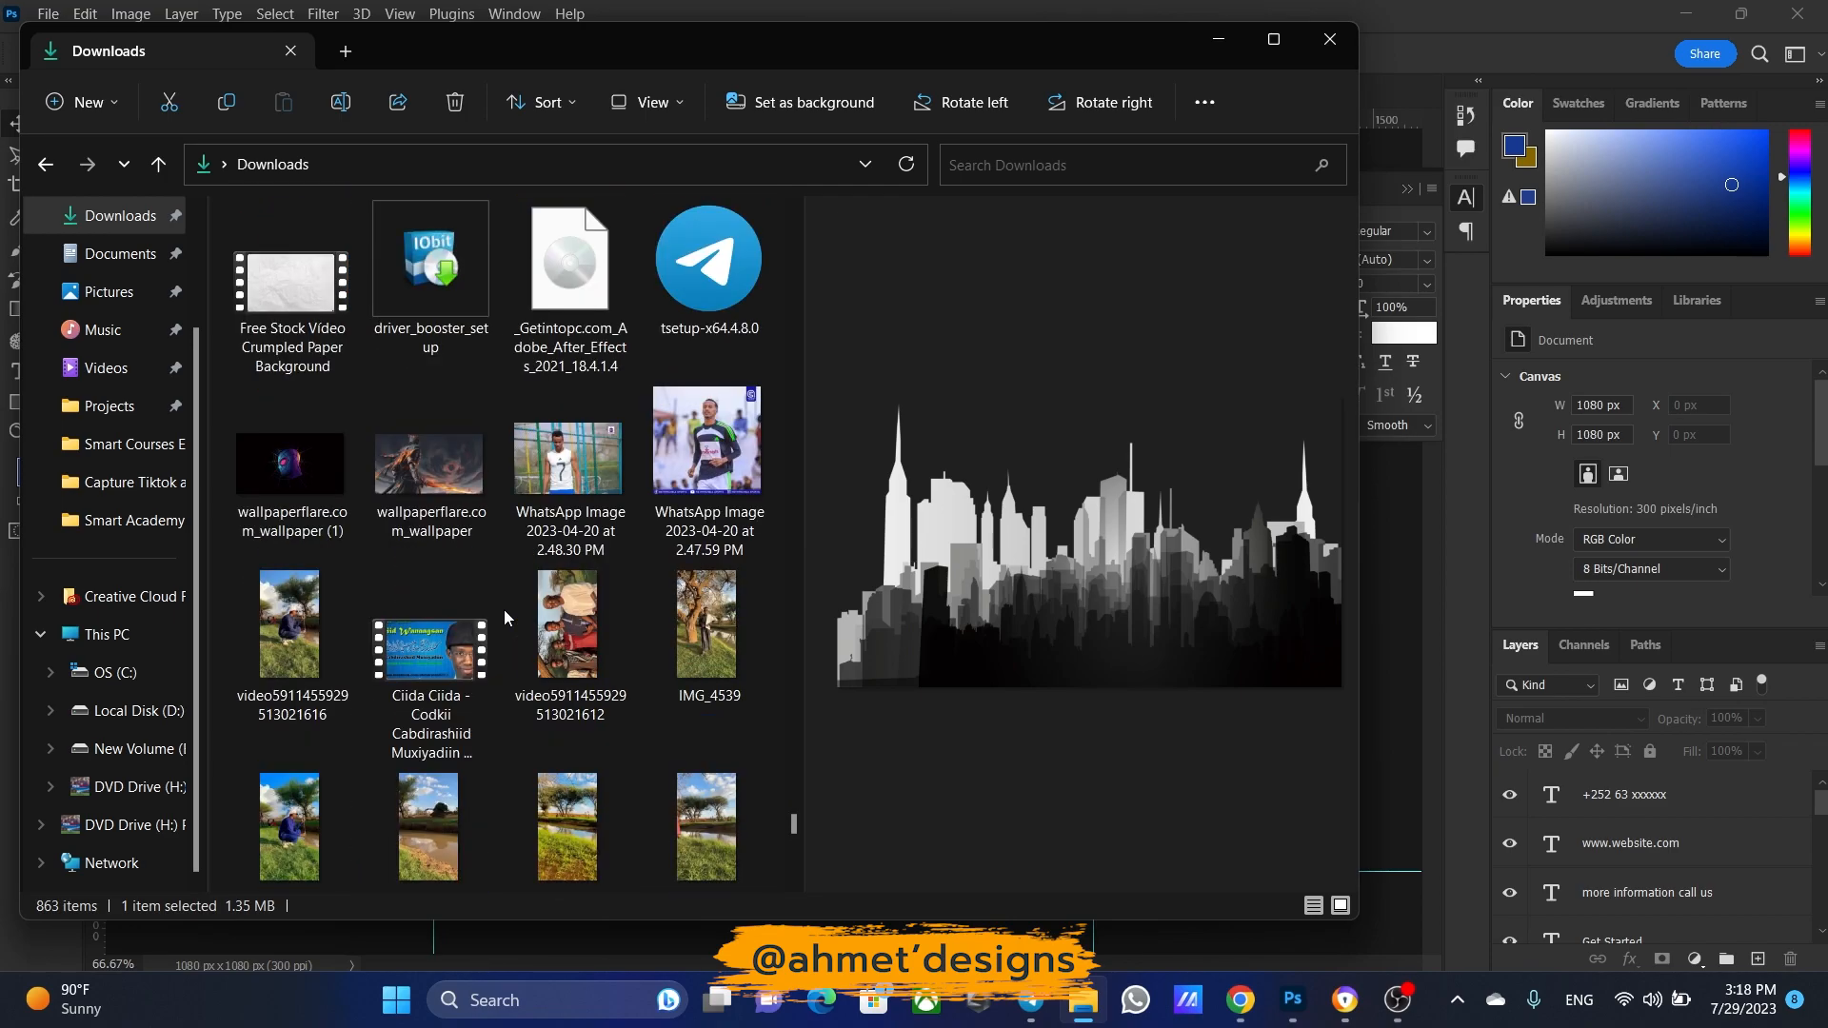
# Place the pngwing.com (9) phone icon, scaled to about 53 px, directly left of the footer phone number
pyautogui.moveTo(324, 858); pyautogui.dragTo(1377, 694)
pyautogui.moveTo(1130, 540); pyautogui.dragTo(515, 836)
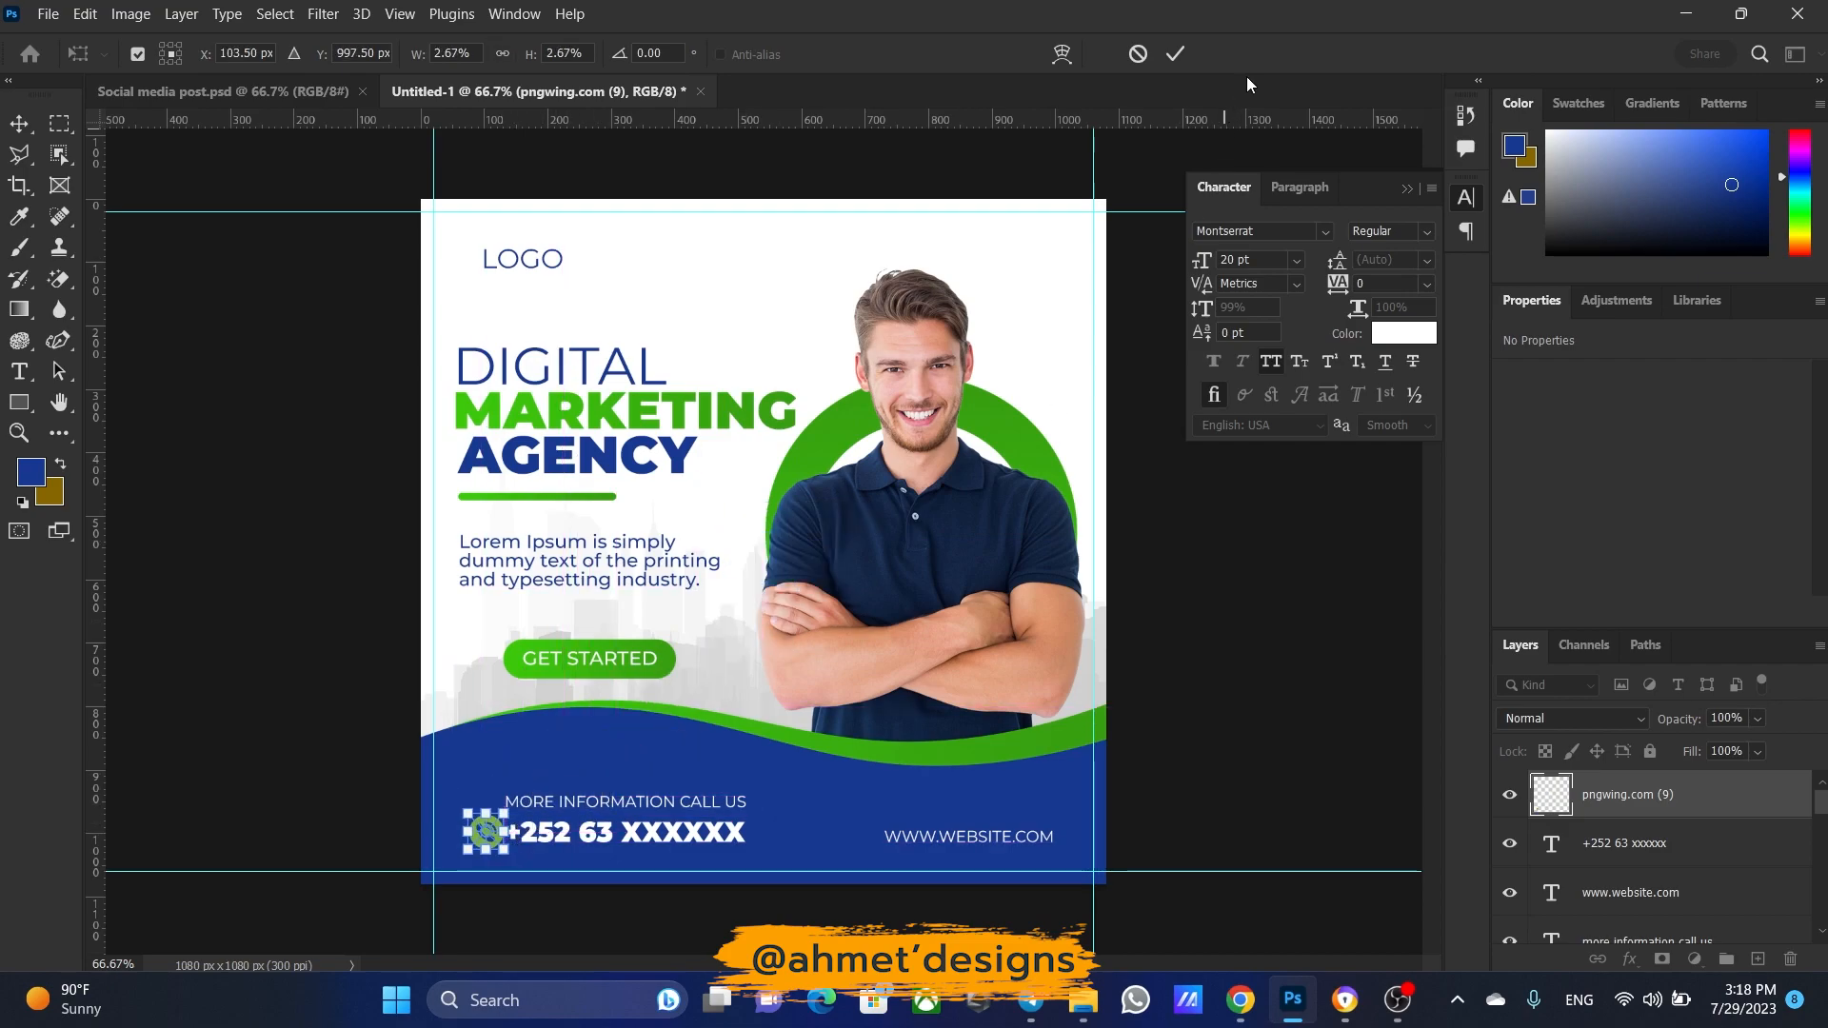
pyautogui.click(1177, 54)
pyautogui.moveTo(485, 834); pyautogui.dragTo(481, 835)
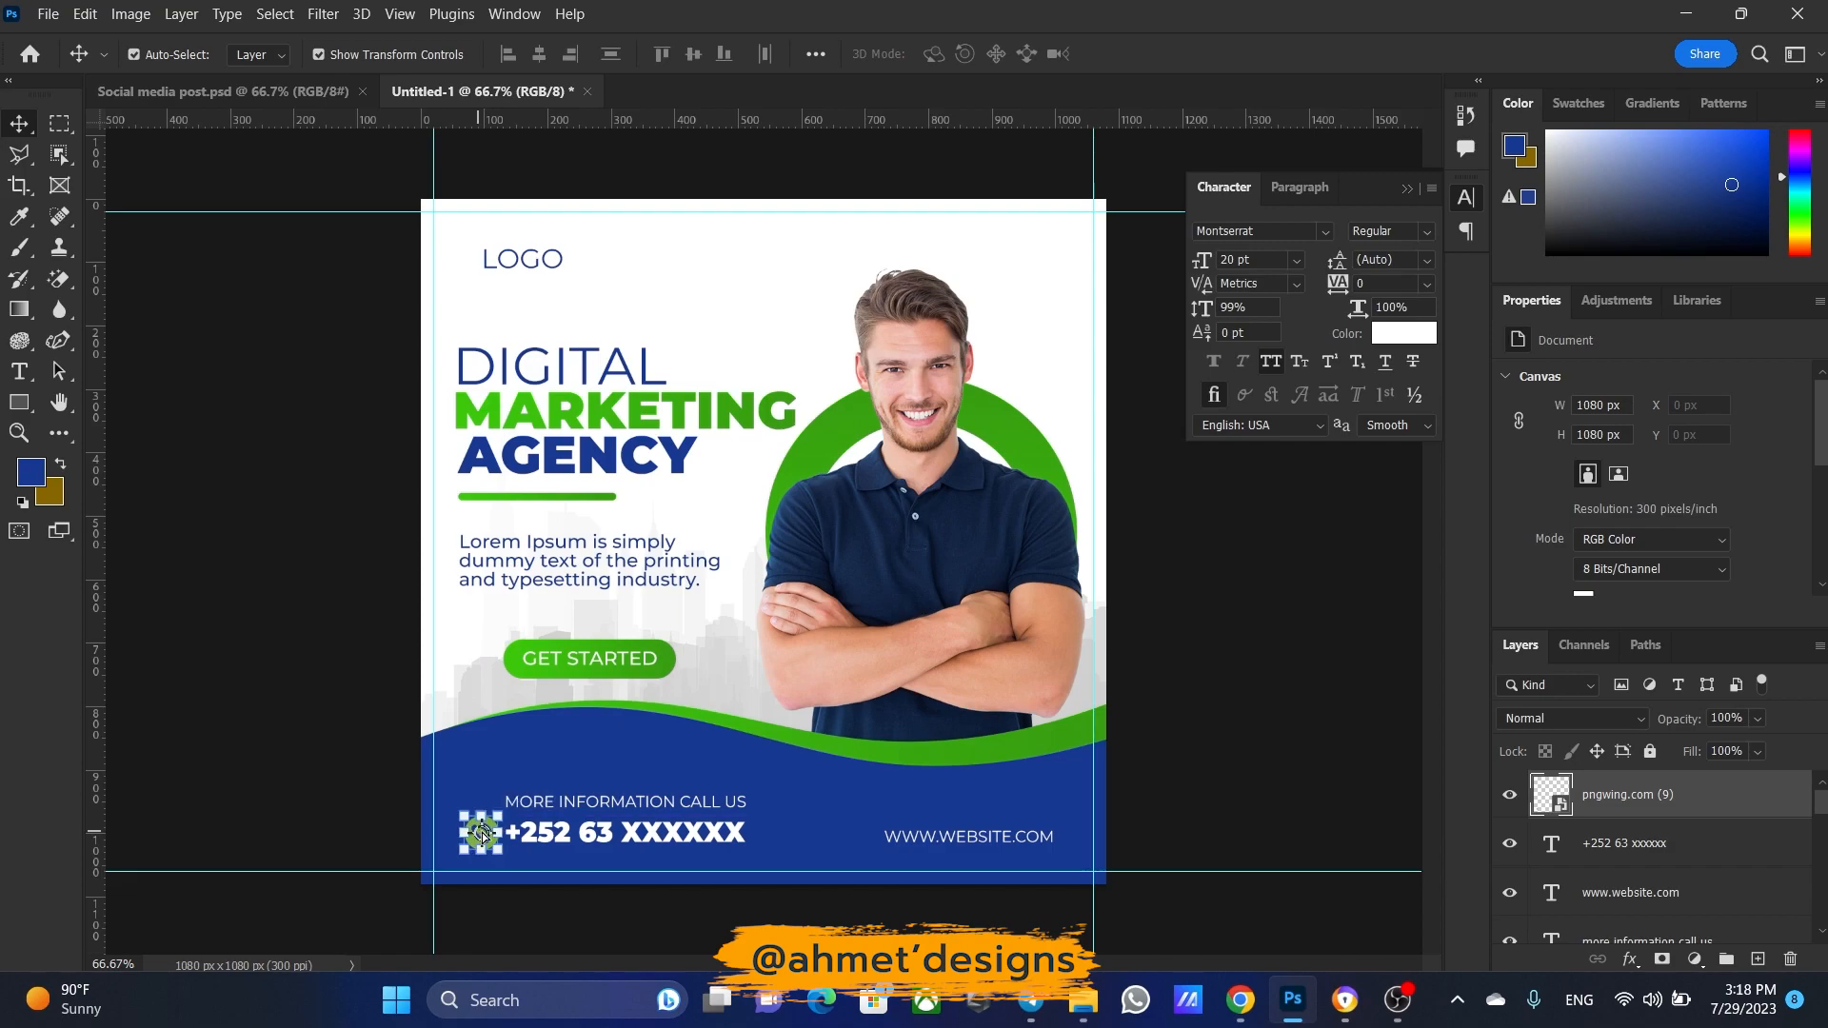
# Apply a linear green Gradient Overlay at 100% opacity and 0° angle to the phone icon
pyautogui.click(1630, 961)
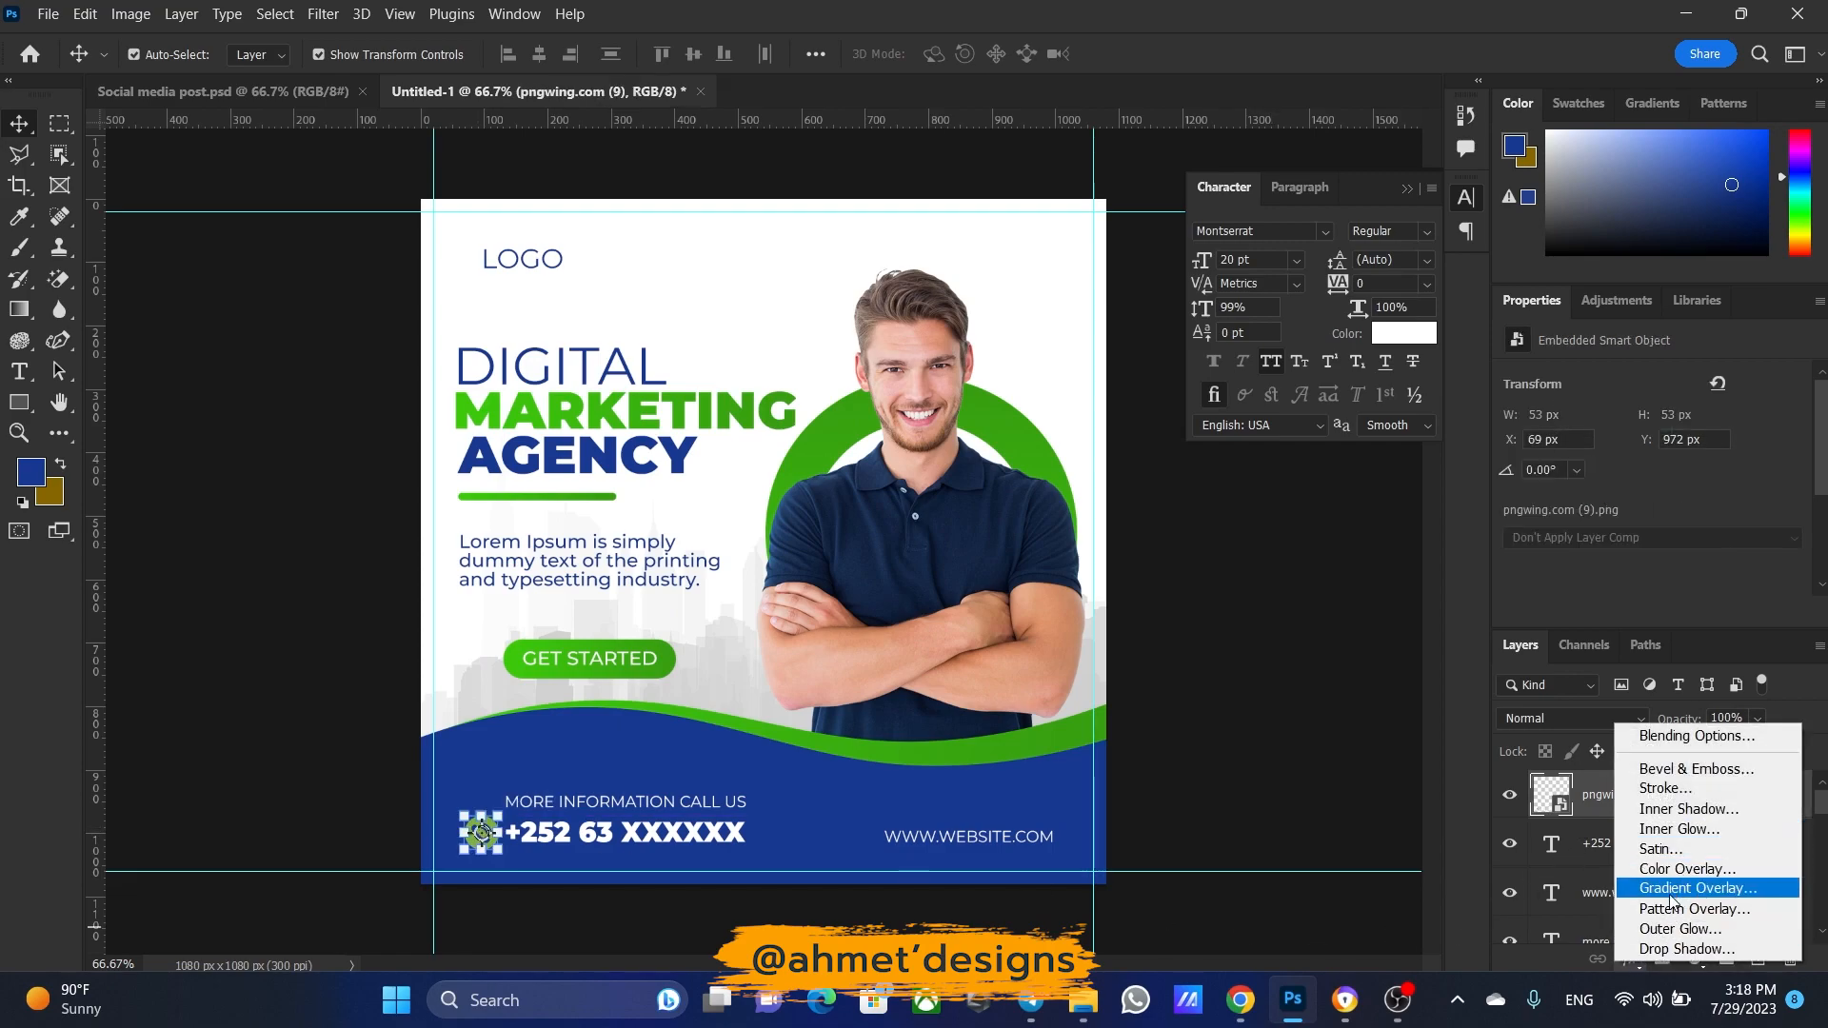
pyautogui.click(1670, 893)
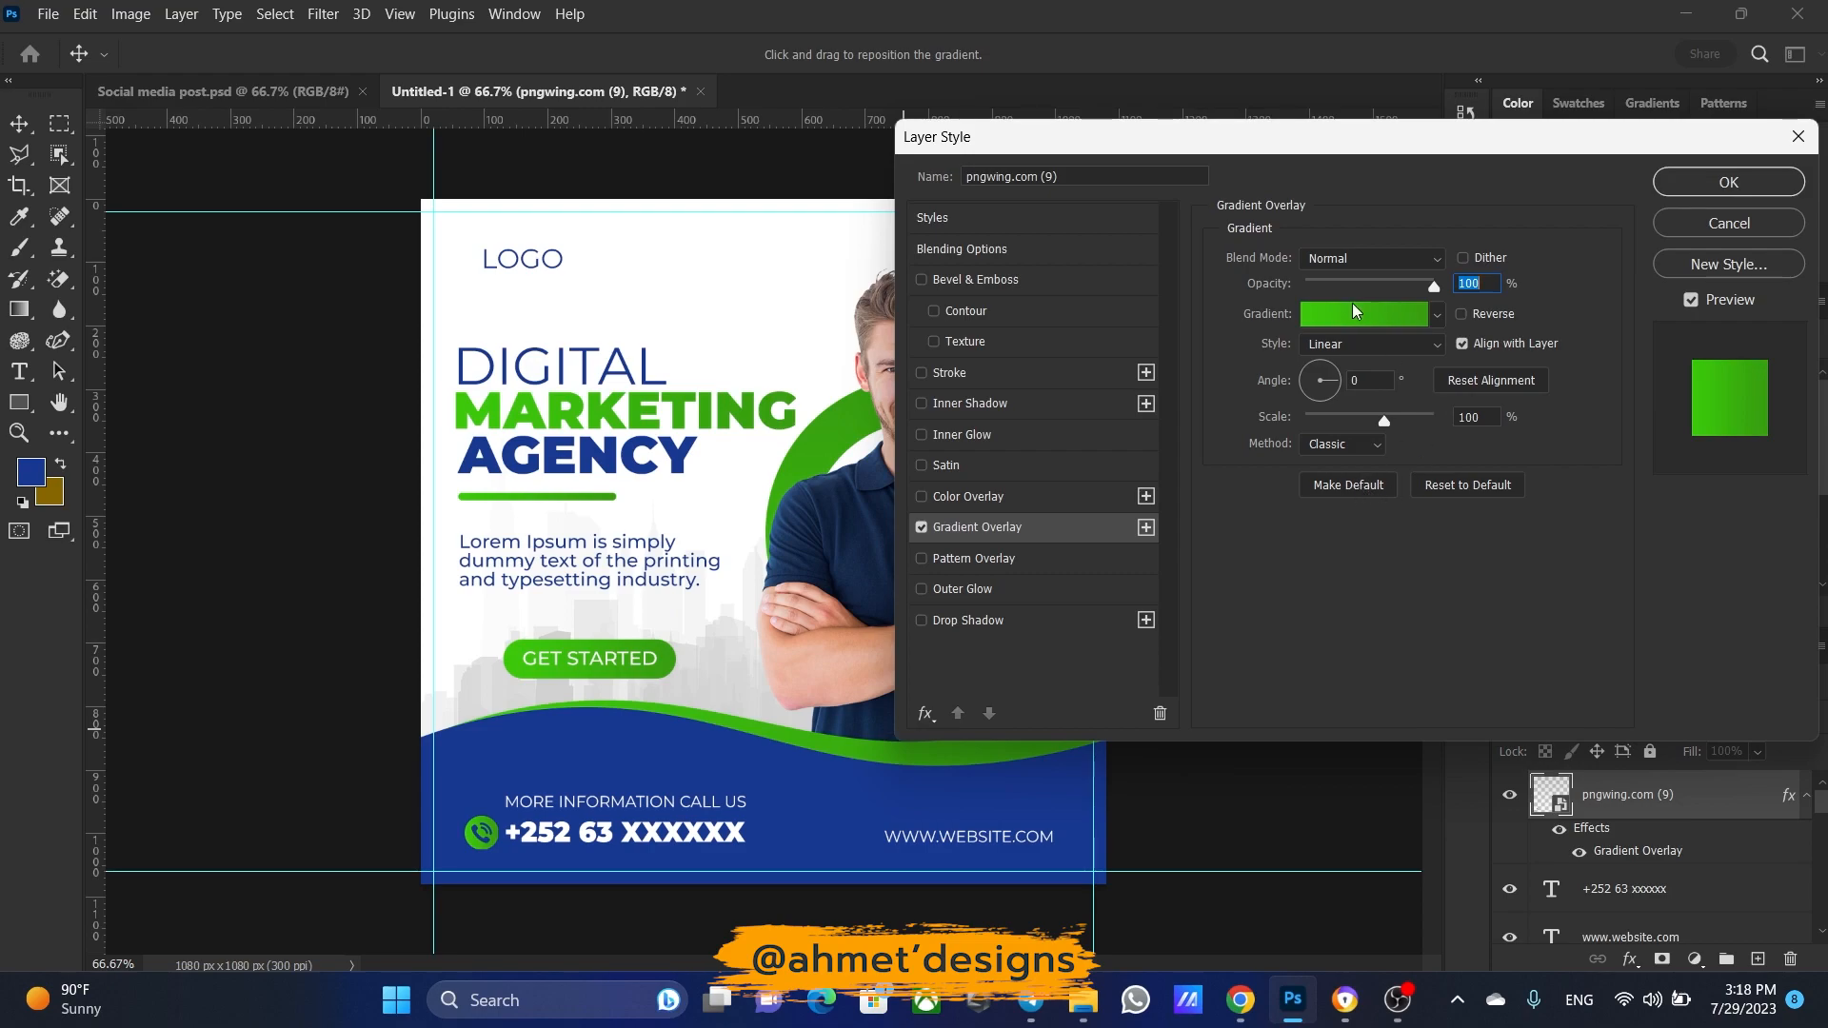
pyautogui.click(1728, 182)
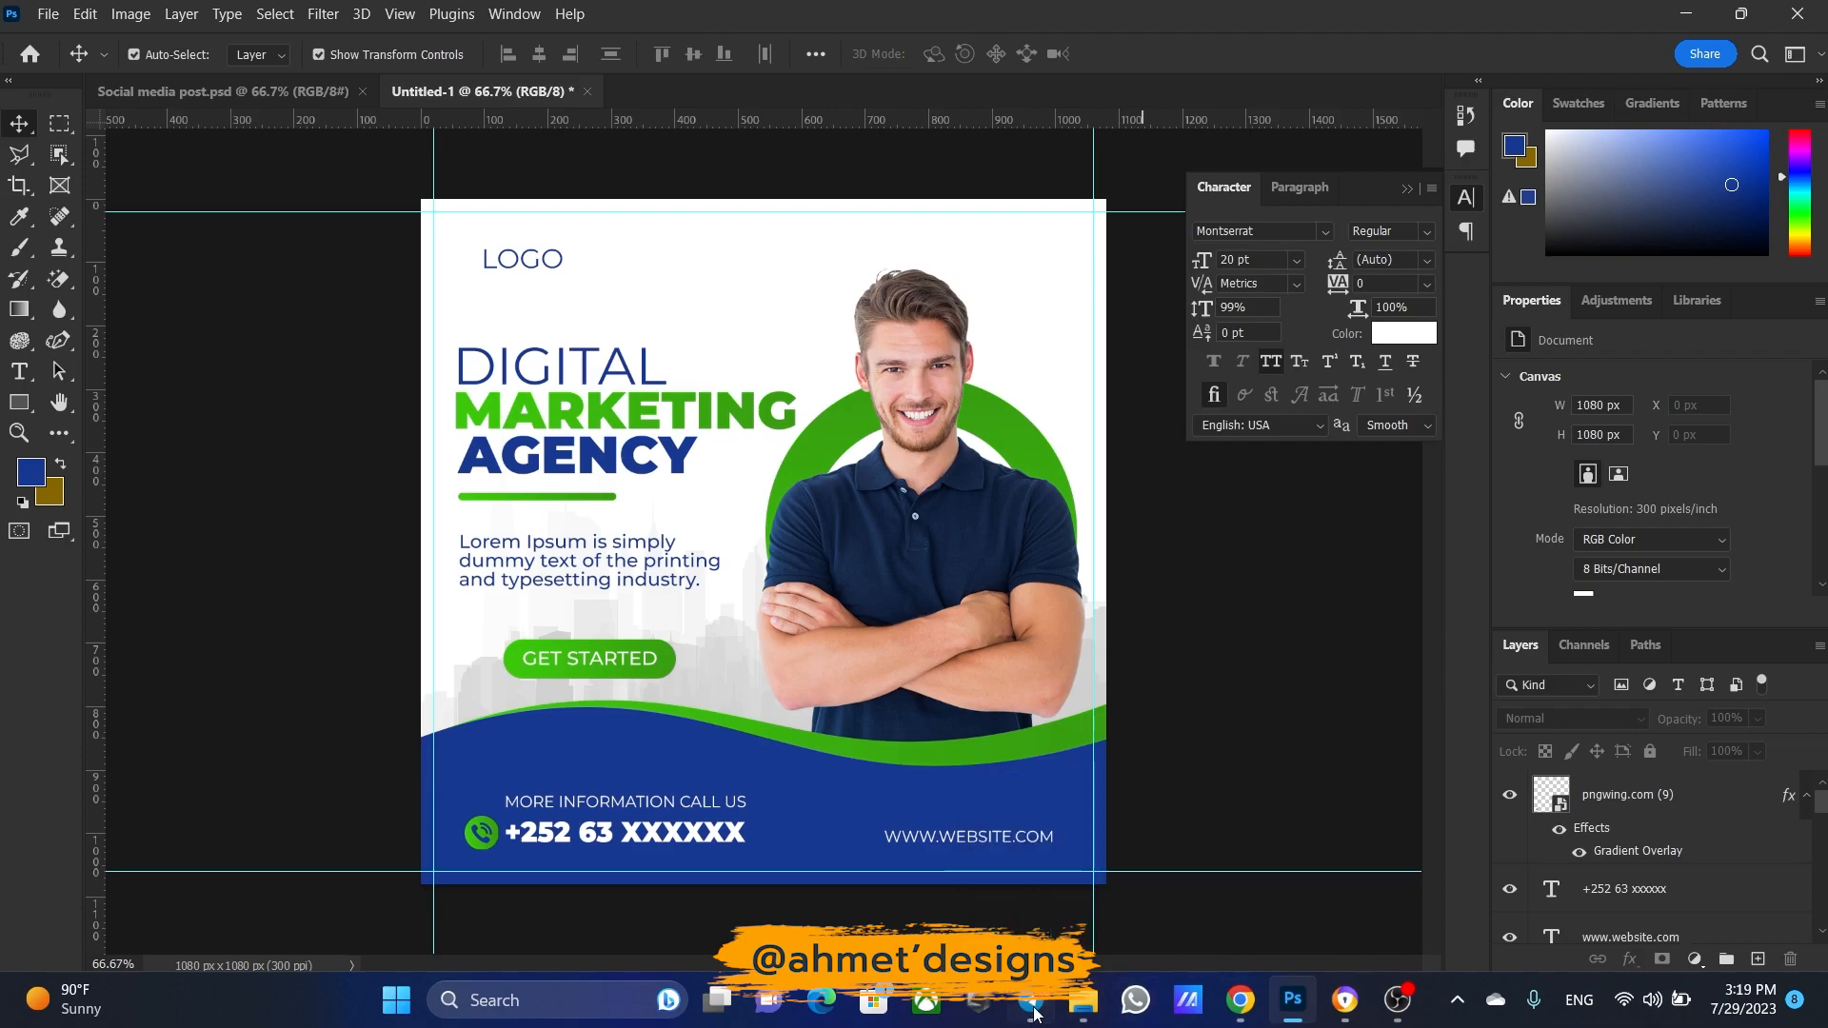
# Place the pngwing.com globe icon from Downloads, scaled to about 47 px, directly left of the website address
pyautogui.click(1078, 1011)
pyautogui.scroll(-10, 460, 562)
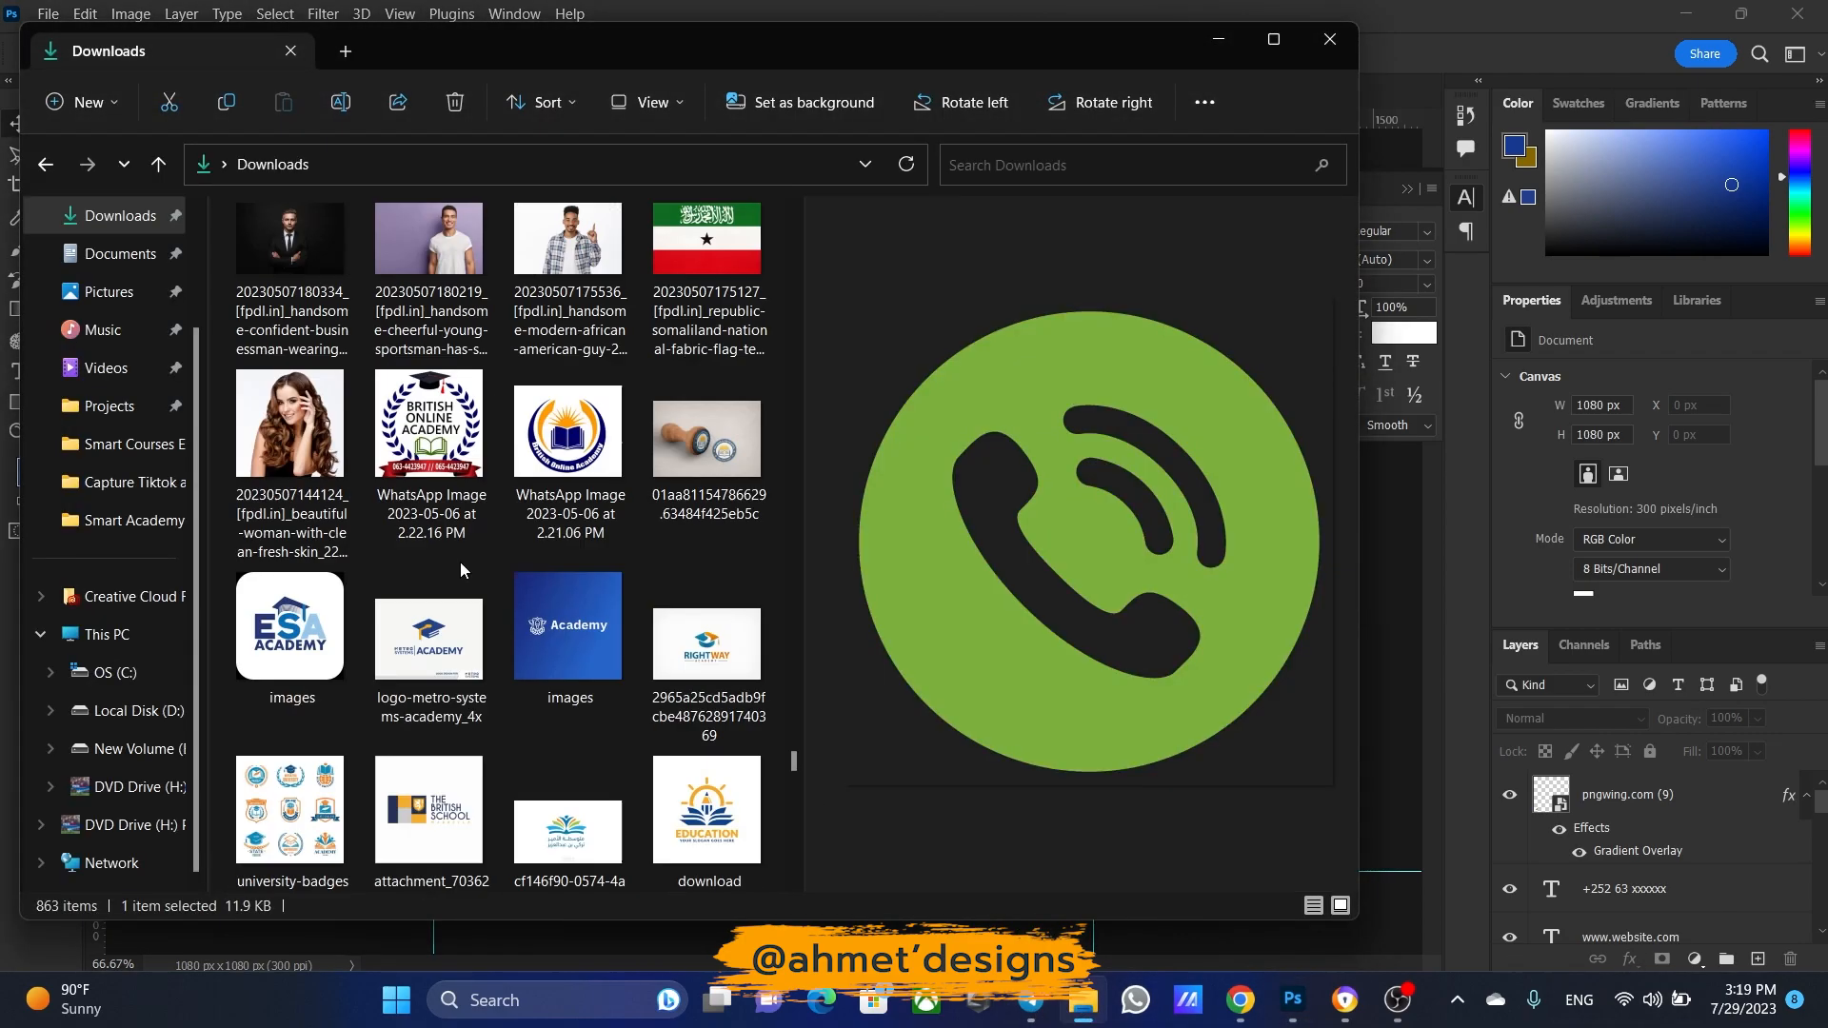
pyautogui.moveTo(793, 742); pyautogui.dragTo(849, 219)
pyautogui.moveTo(339, 335); pyautogui.dragTo(1375, 684)
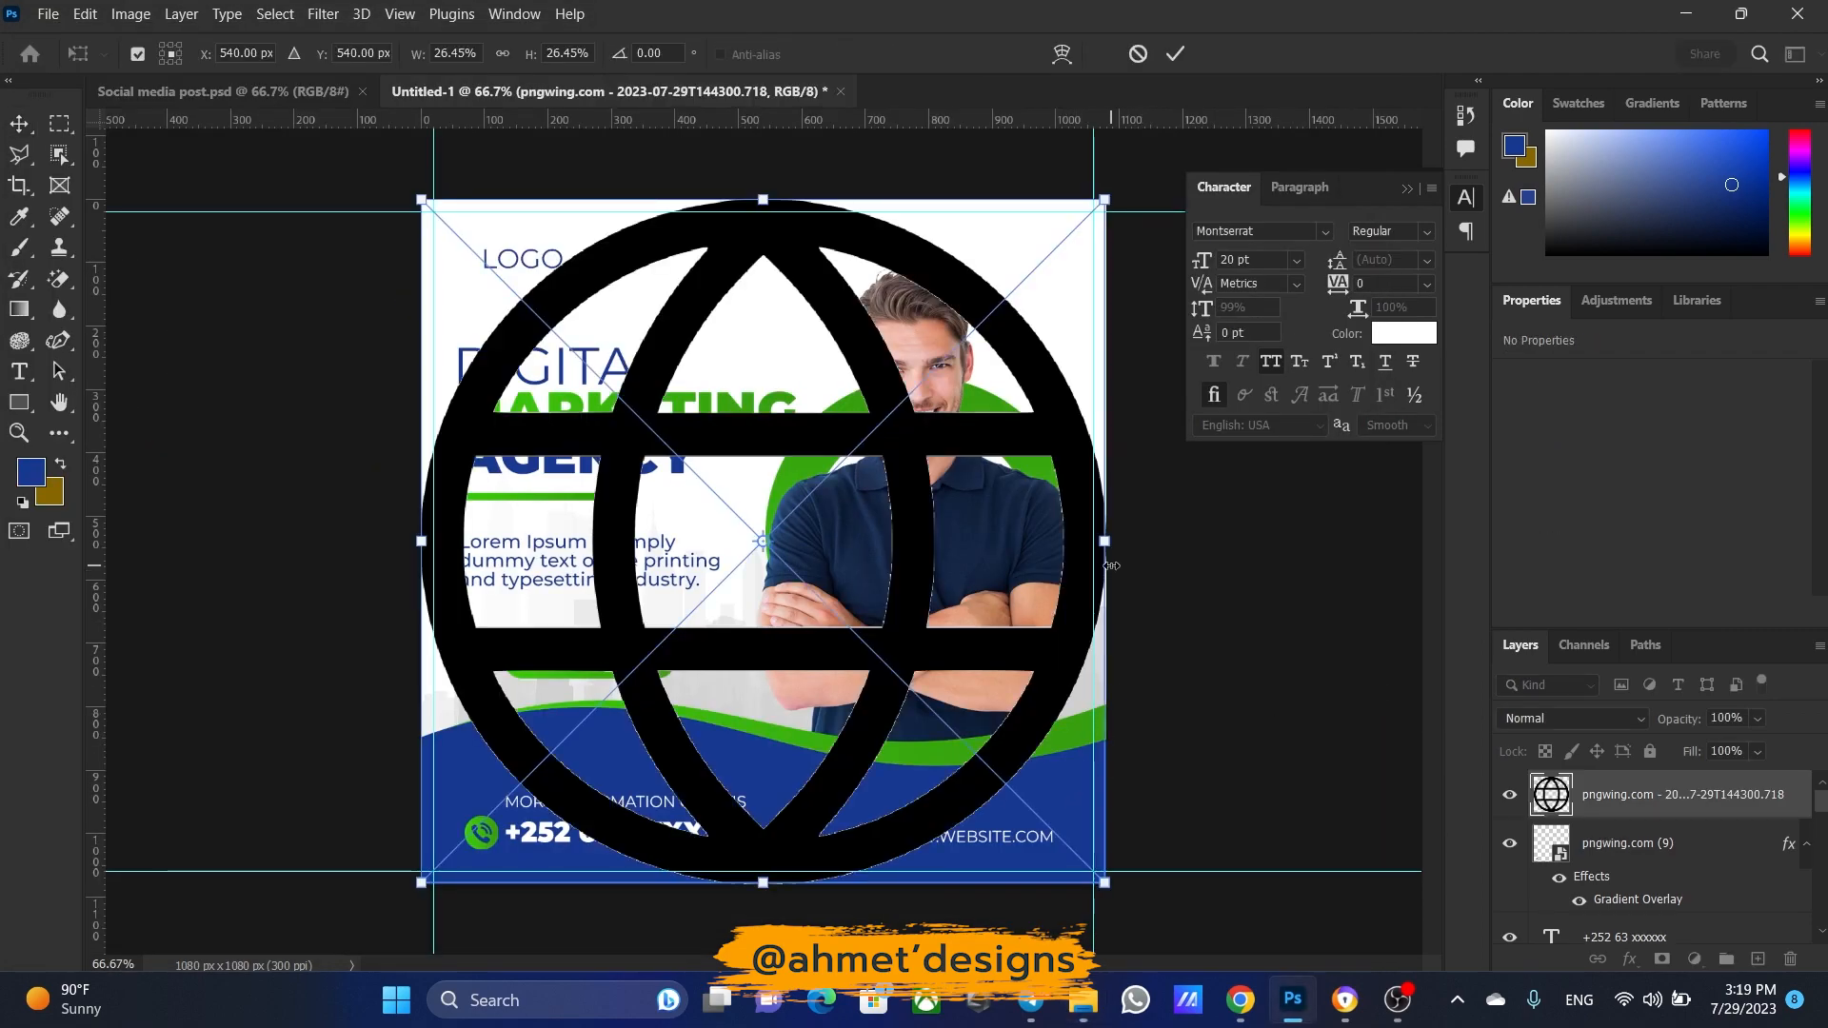
pyautogui.moveTo(973, 541); pyautogui.dragTo(874, 832)
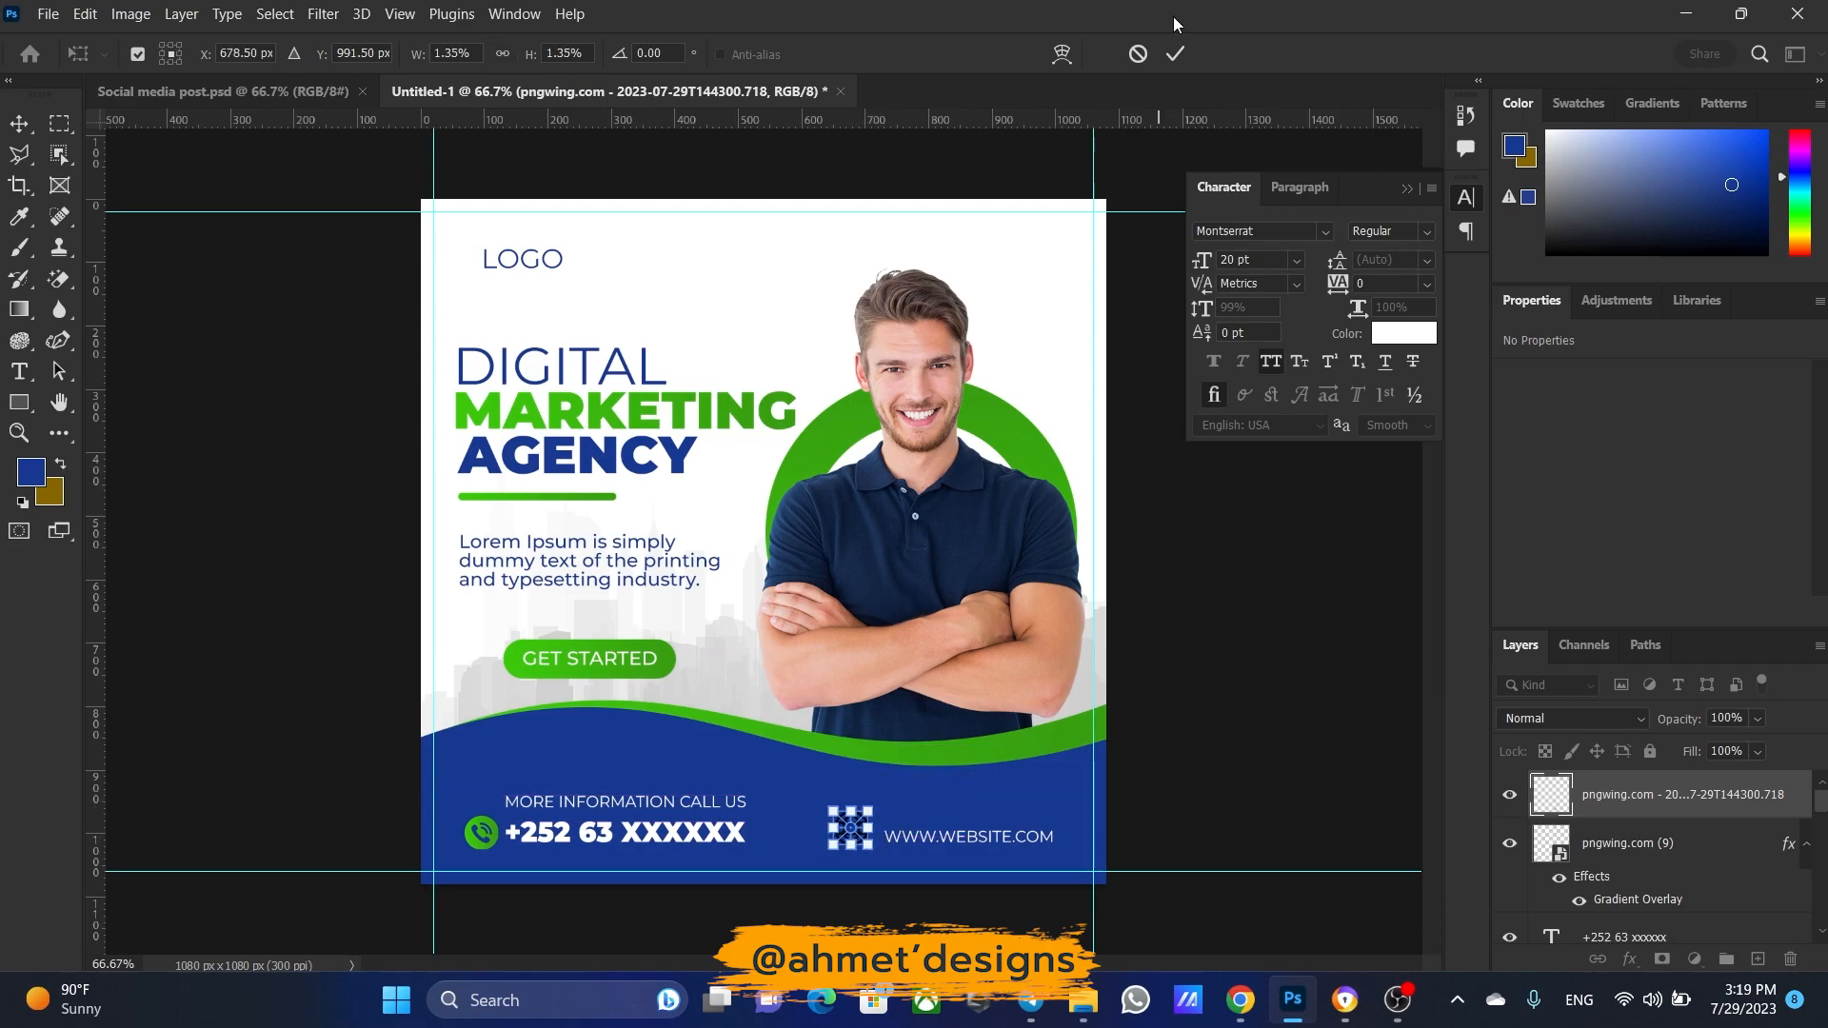
pyautogui.click(1173, 54)
pyautogui.click(1233, 511)
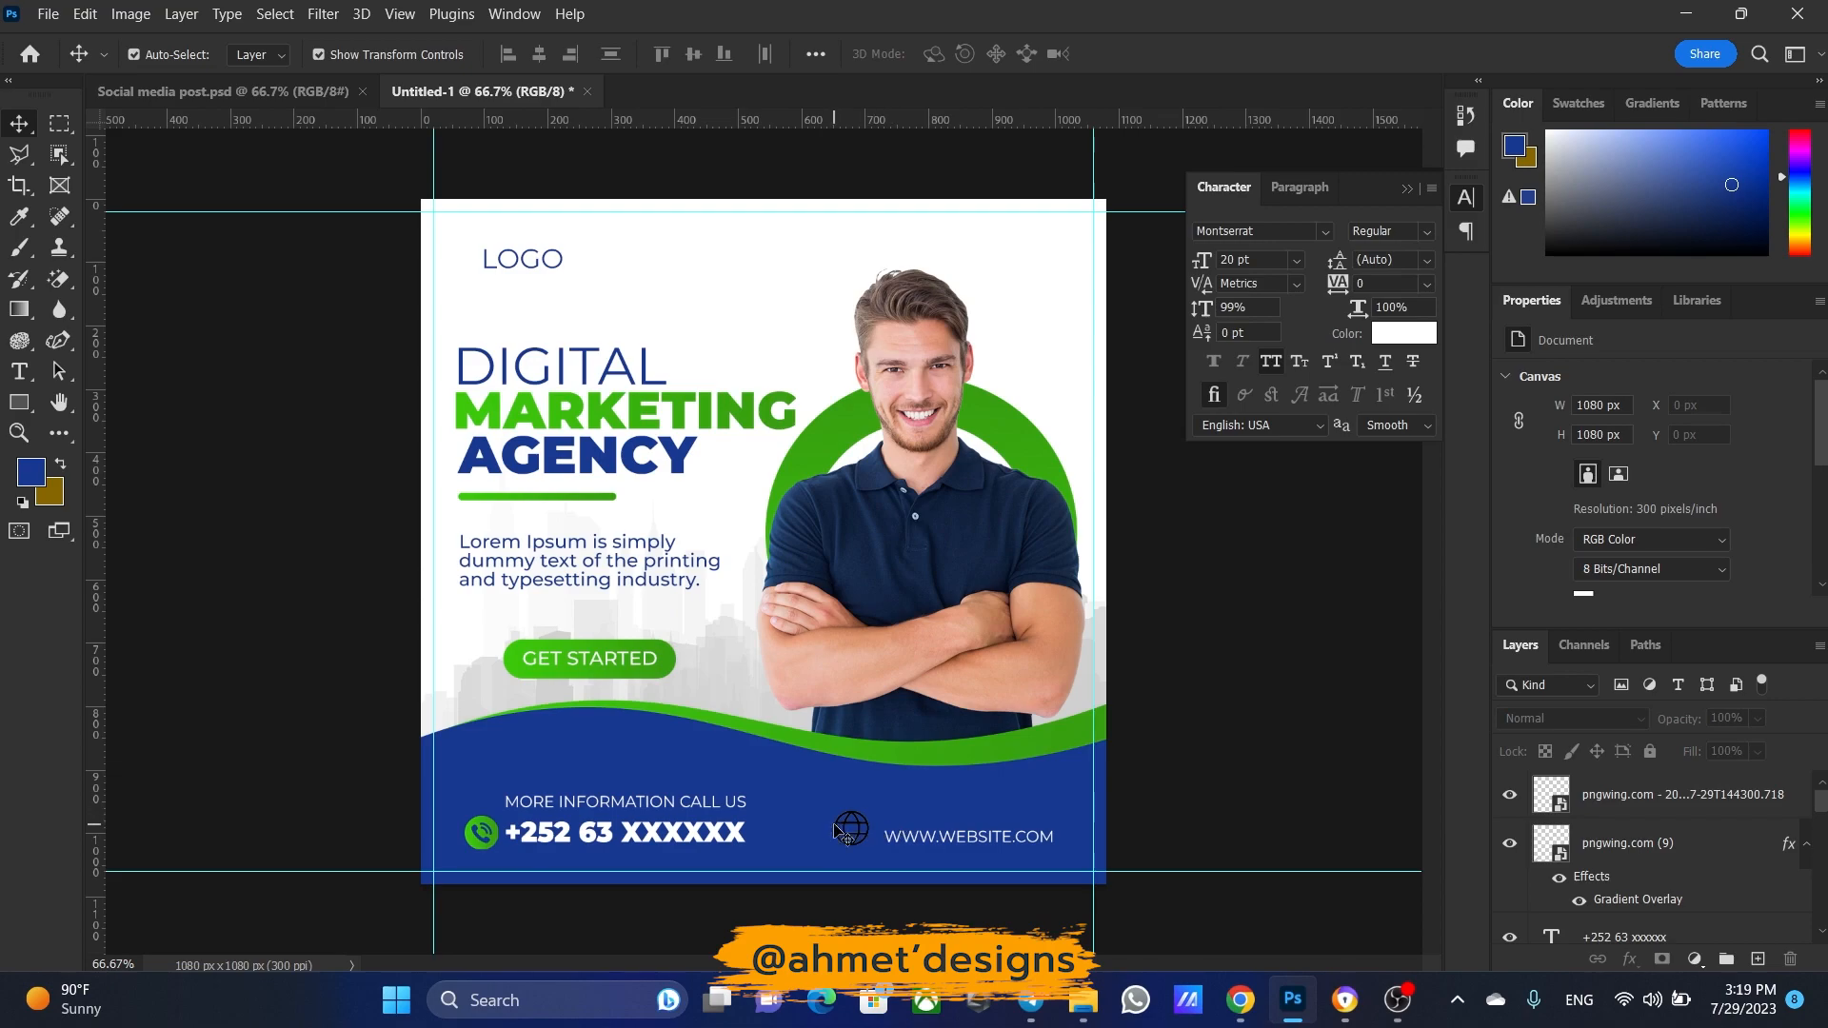
pyautogui.moveTo(862, 836); pyautogui.dragTo(879, 852)
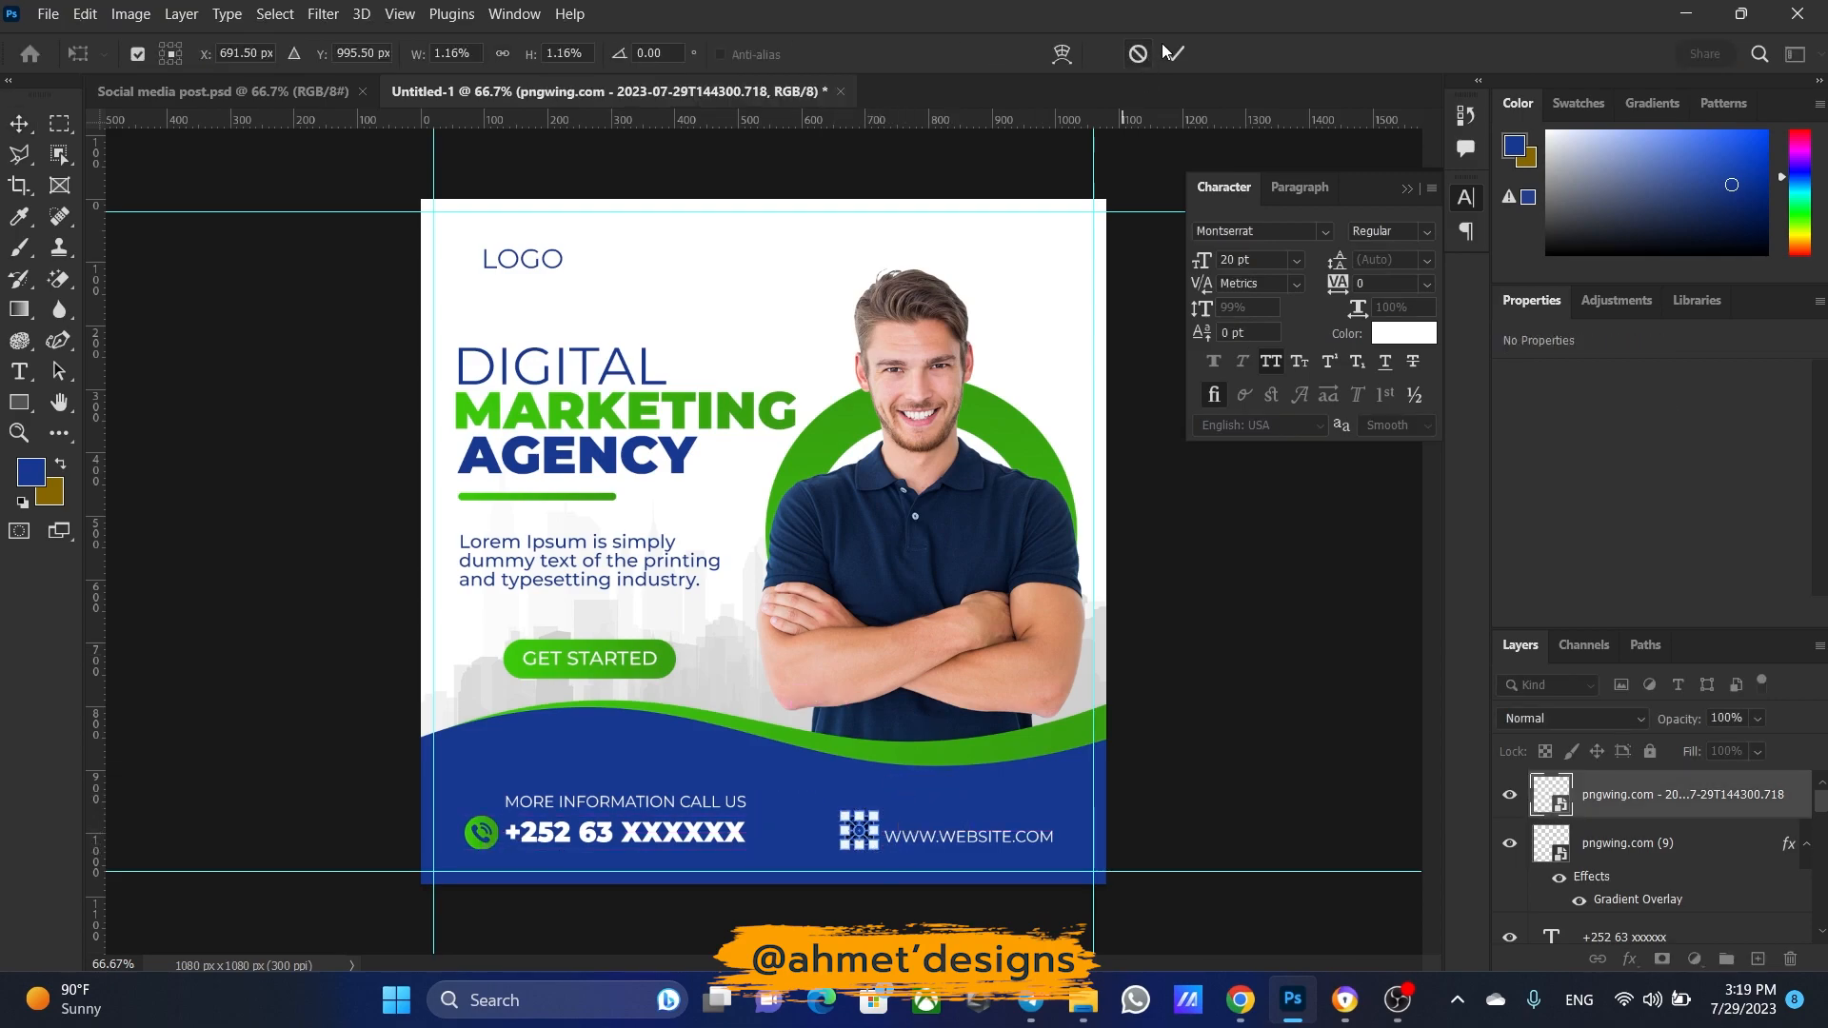
pyautogui.press('Return')
# Give the globe icon a linear green Gradient Overlay at 100% opacity and 0° angle
pyautogui.click(1628, 960)
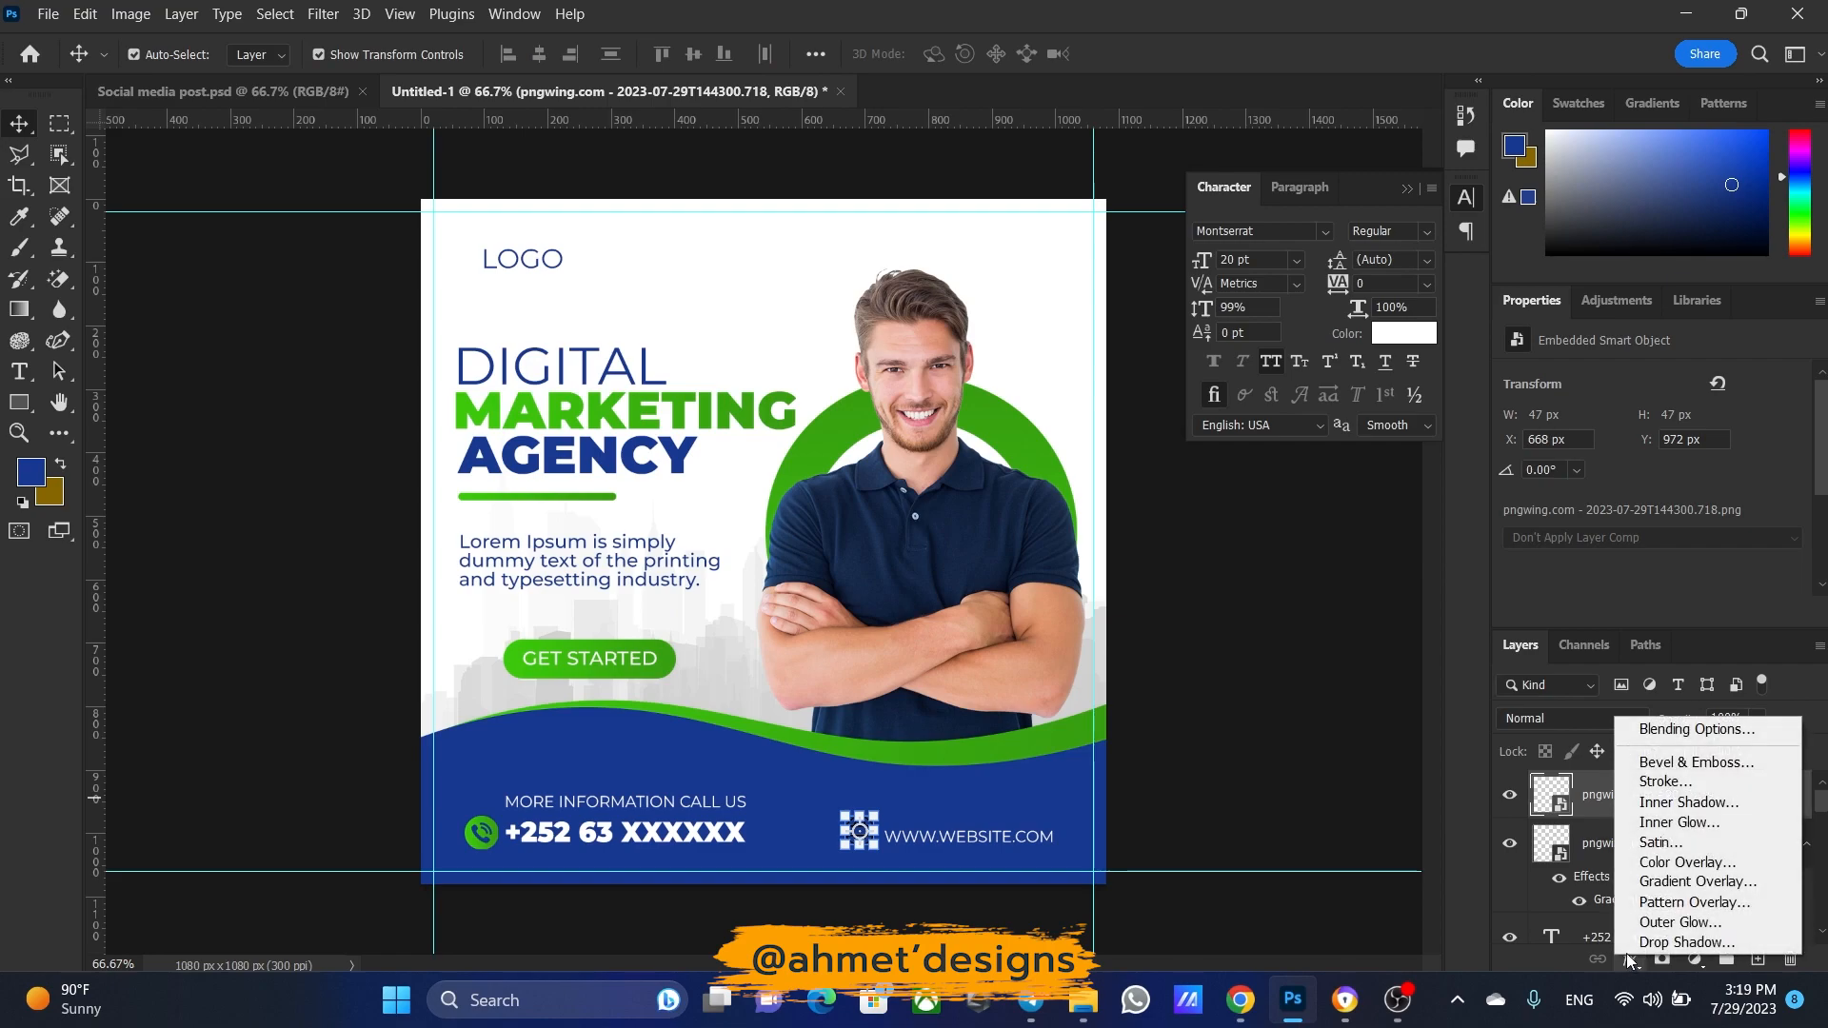
pyautogui.click(1653, 882)
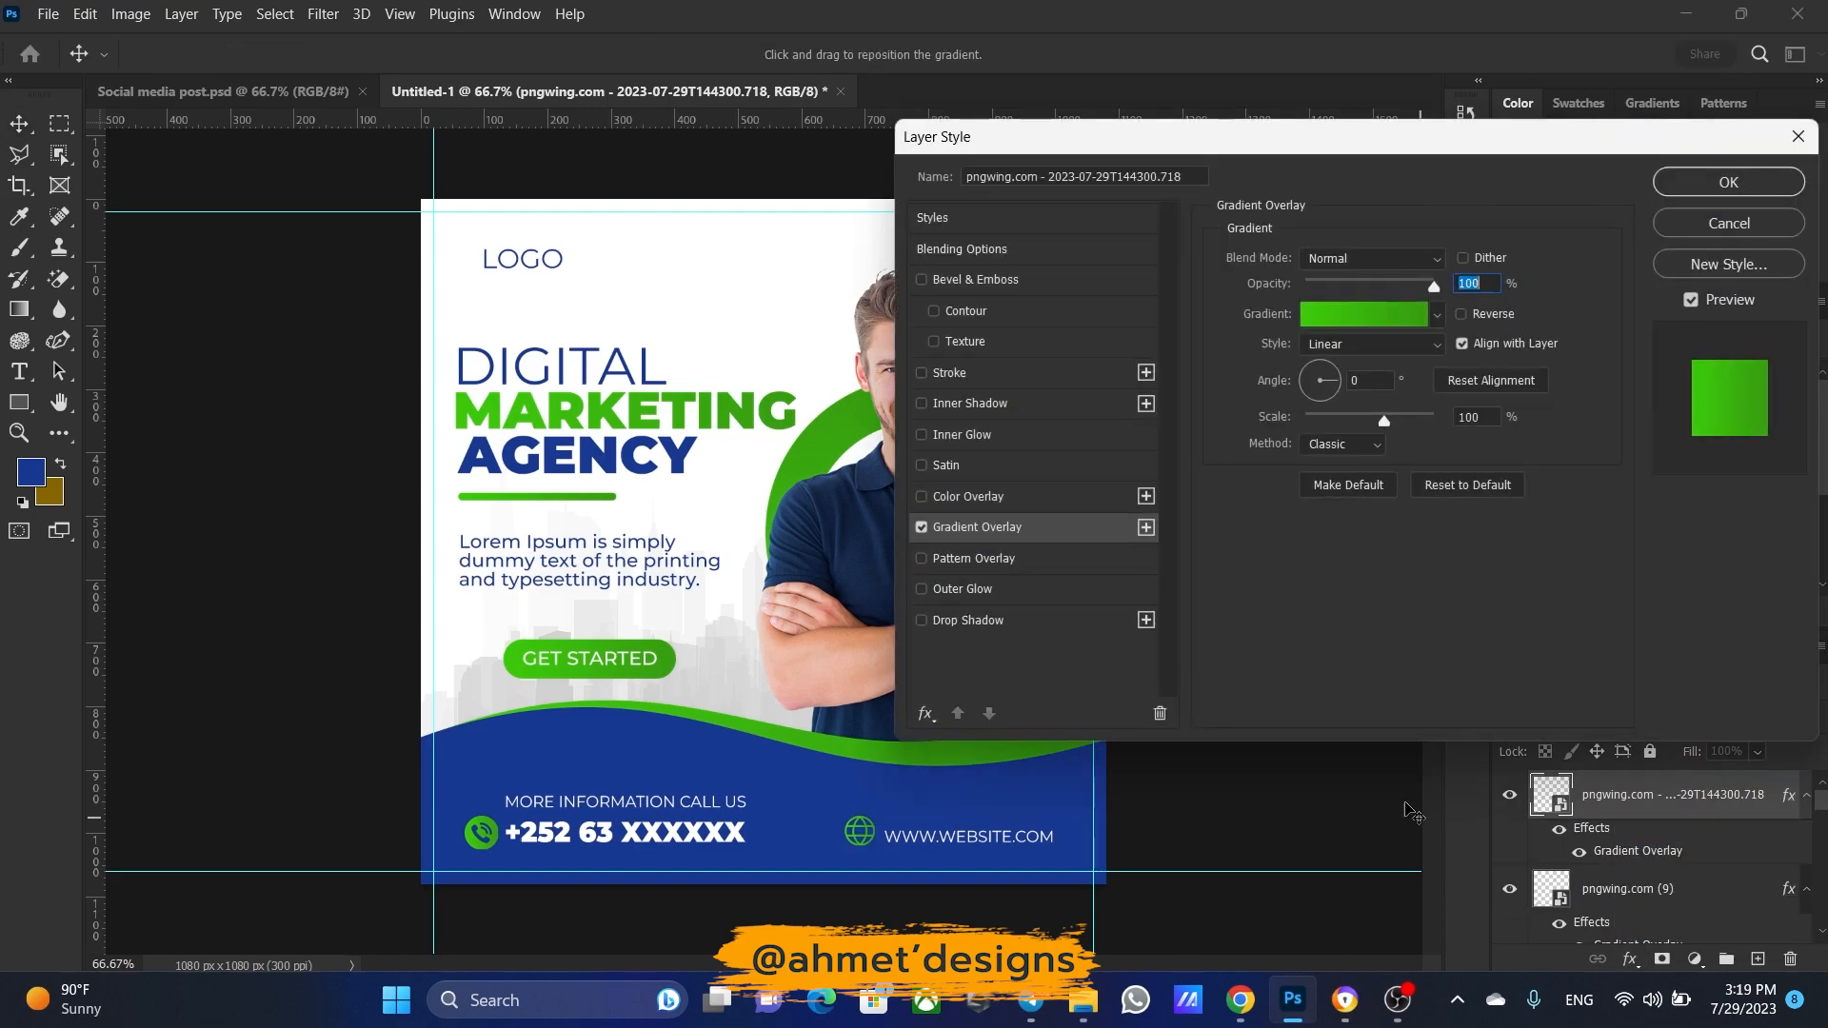
pyautogui.click(1684, 186)
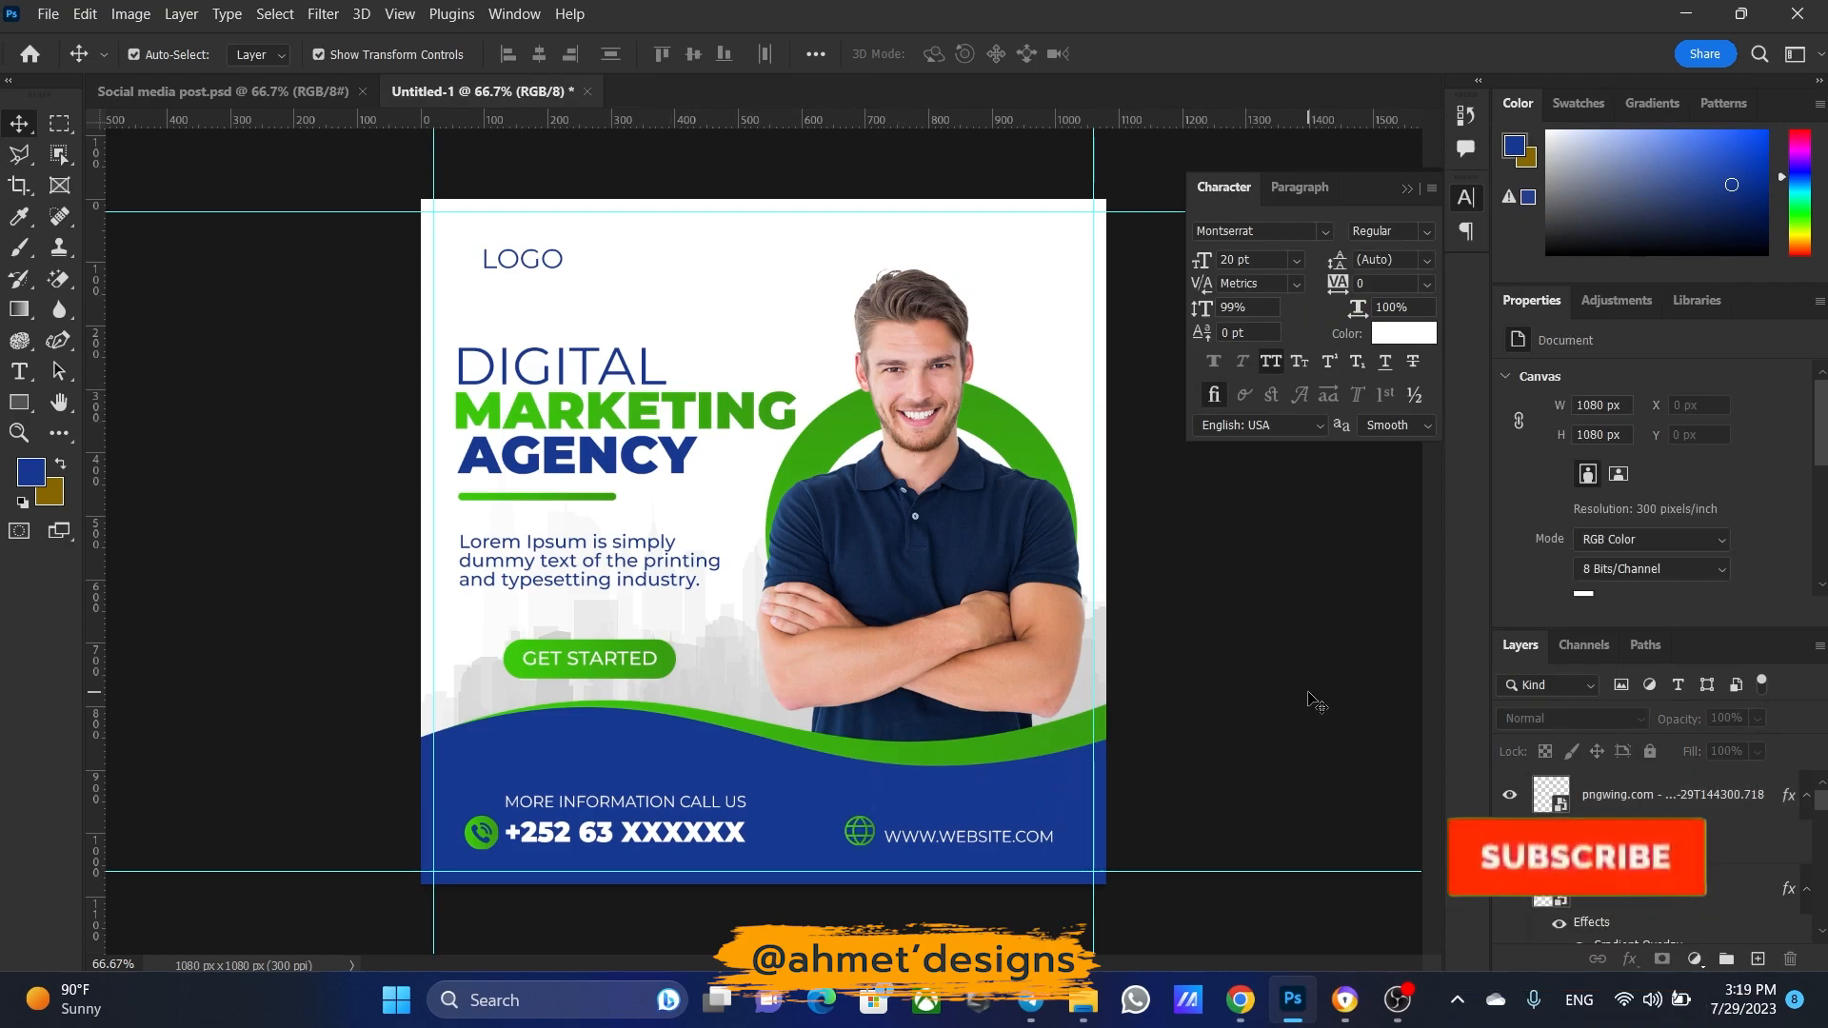
# Check the reference post's social icons and bring the youtube, facebook and instagram images from Downloads into the new design
pyautogui.click(319, 92)
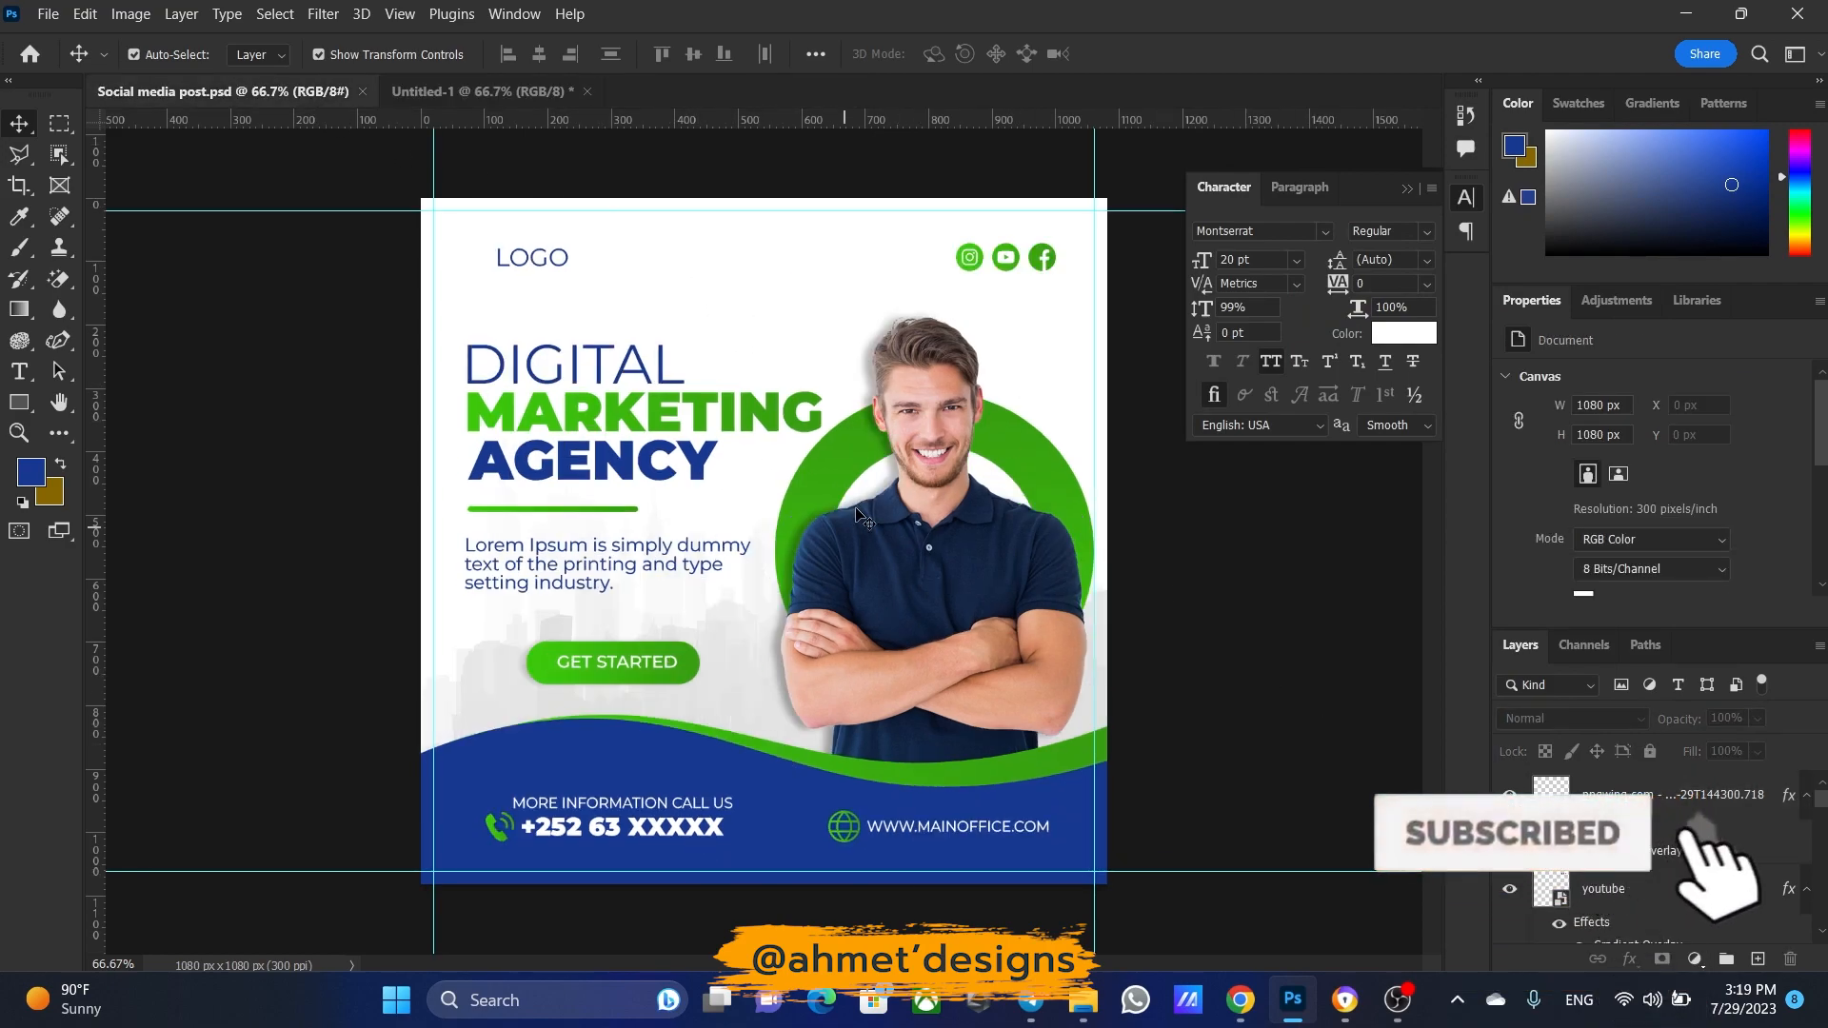
pyautogui.click(469, 92)
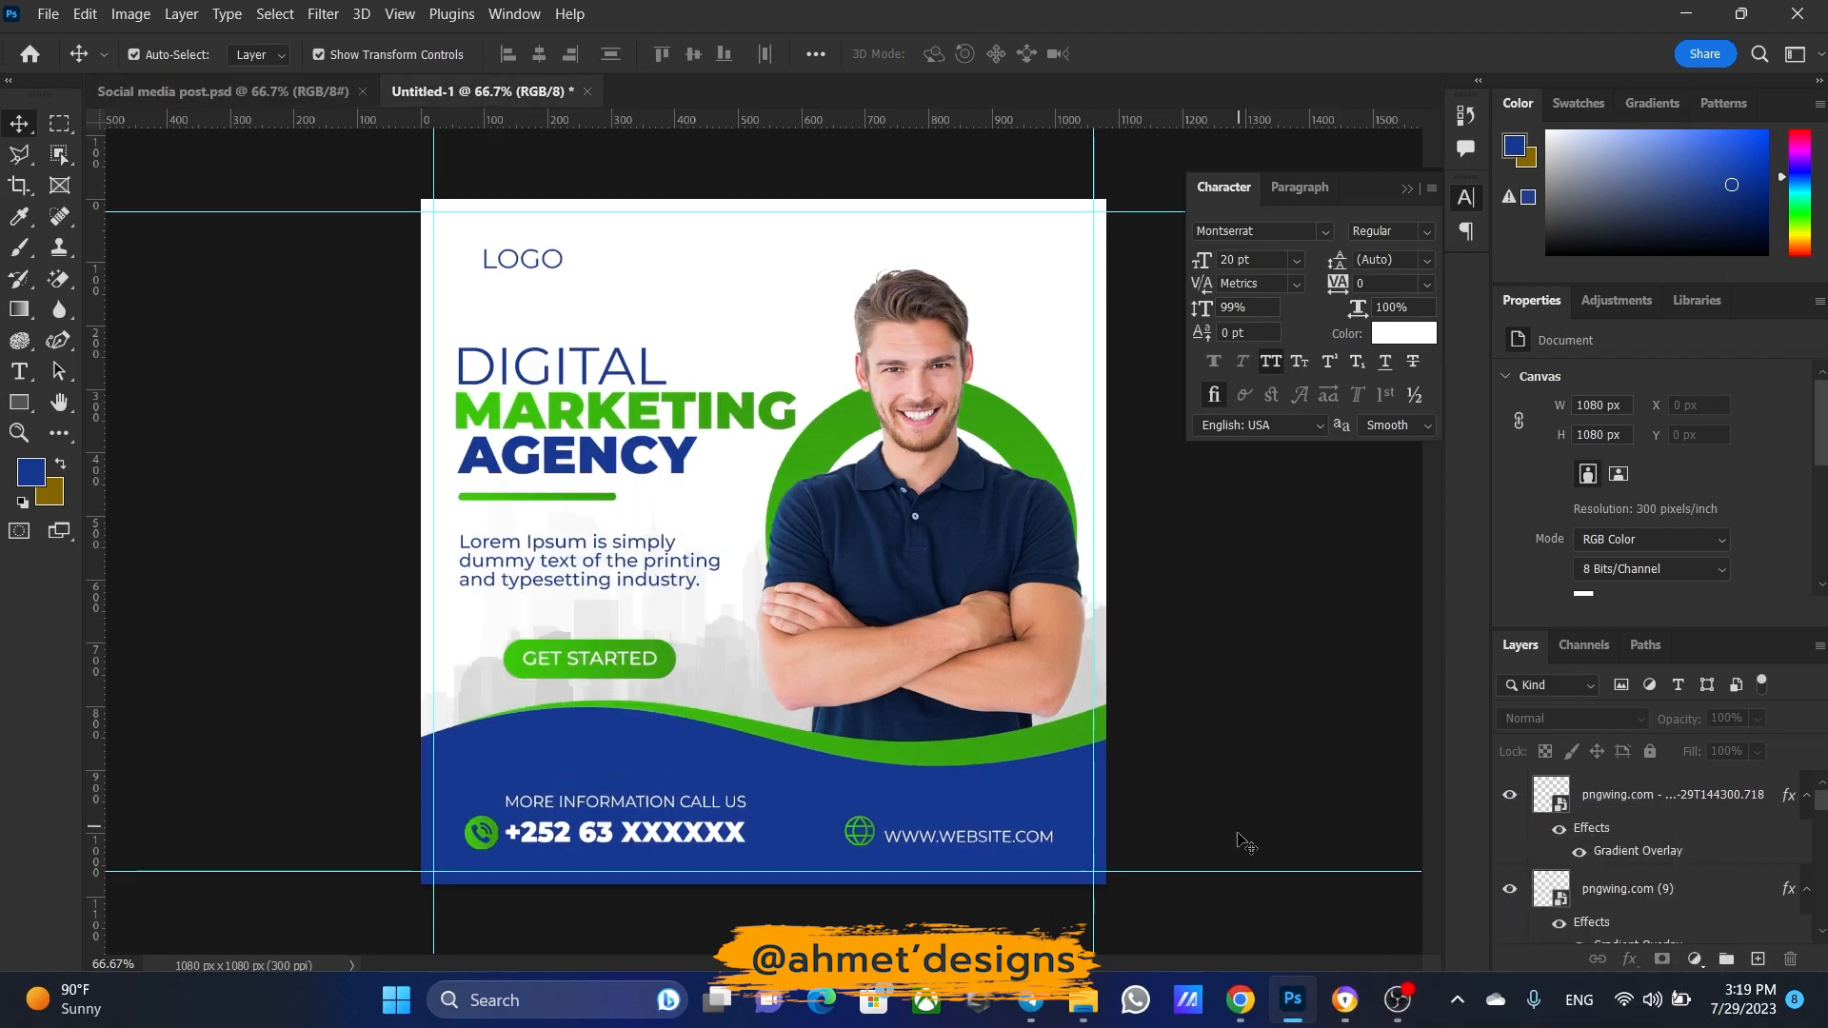
pyautogui.click(1082, 1000)
pyautogui.scroll(-15, 703, 696)
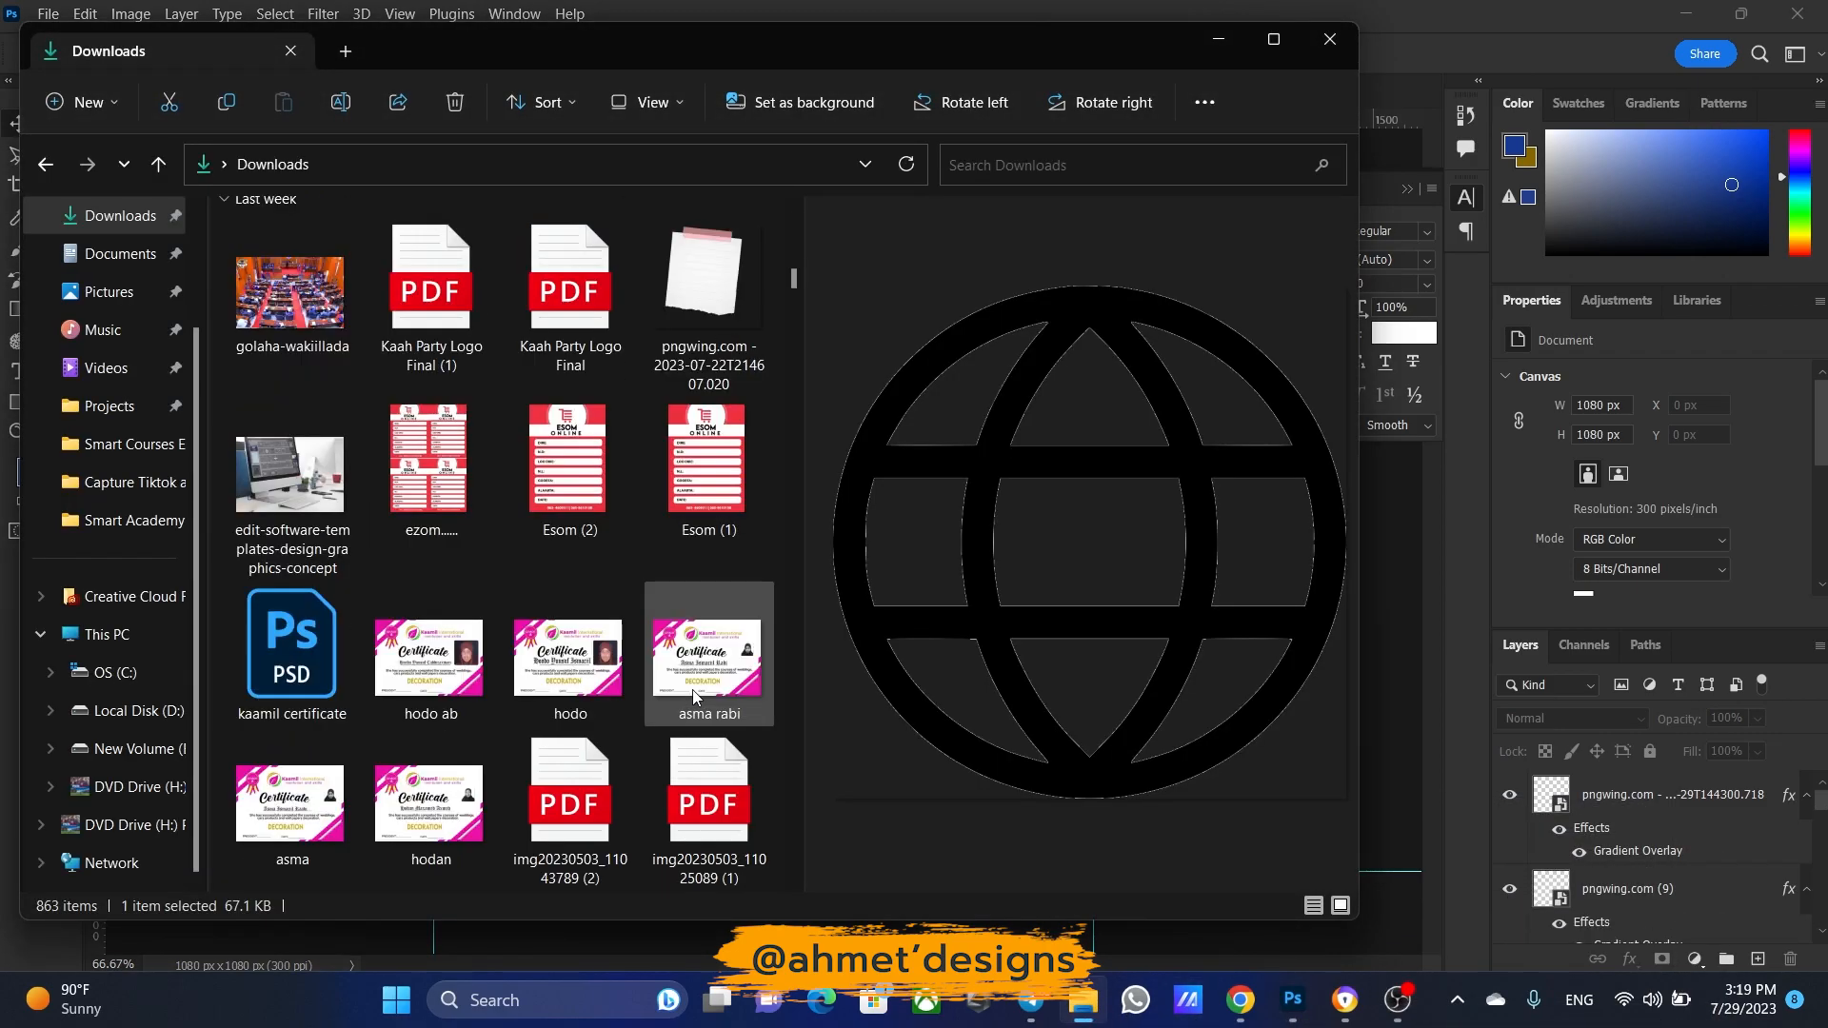
pyautogui.scroll(-10, 615, 714)
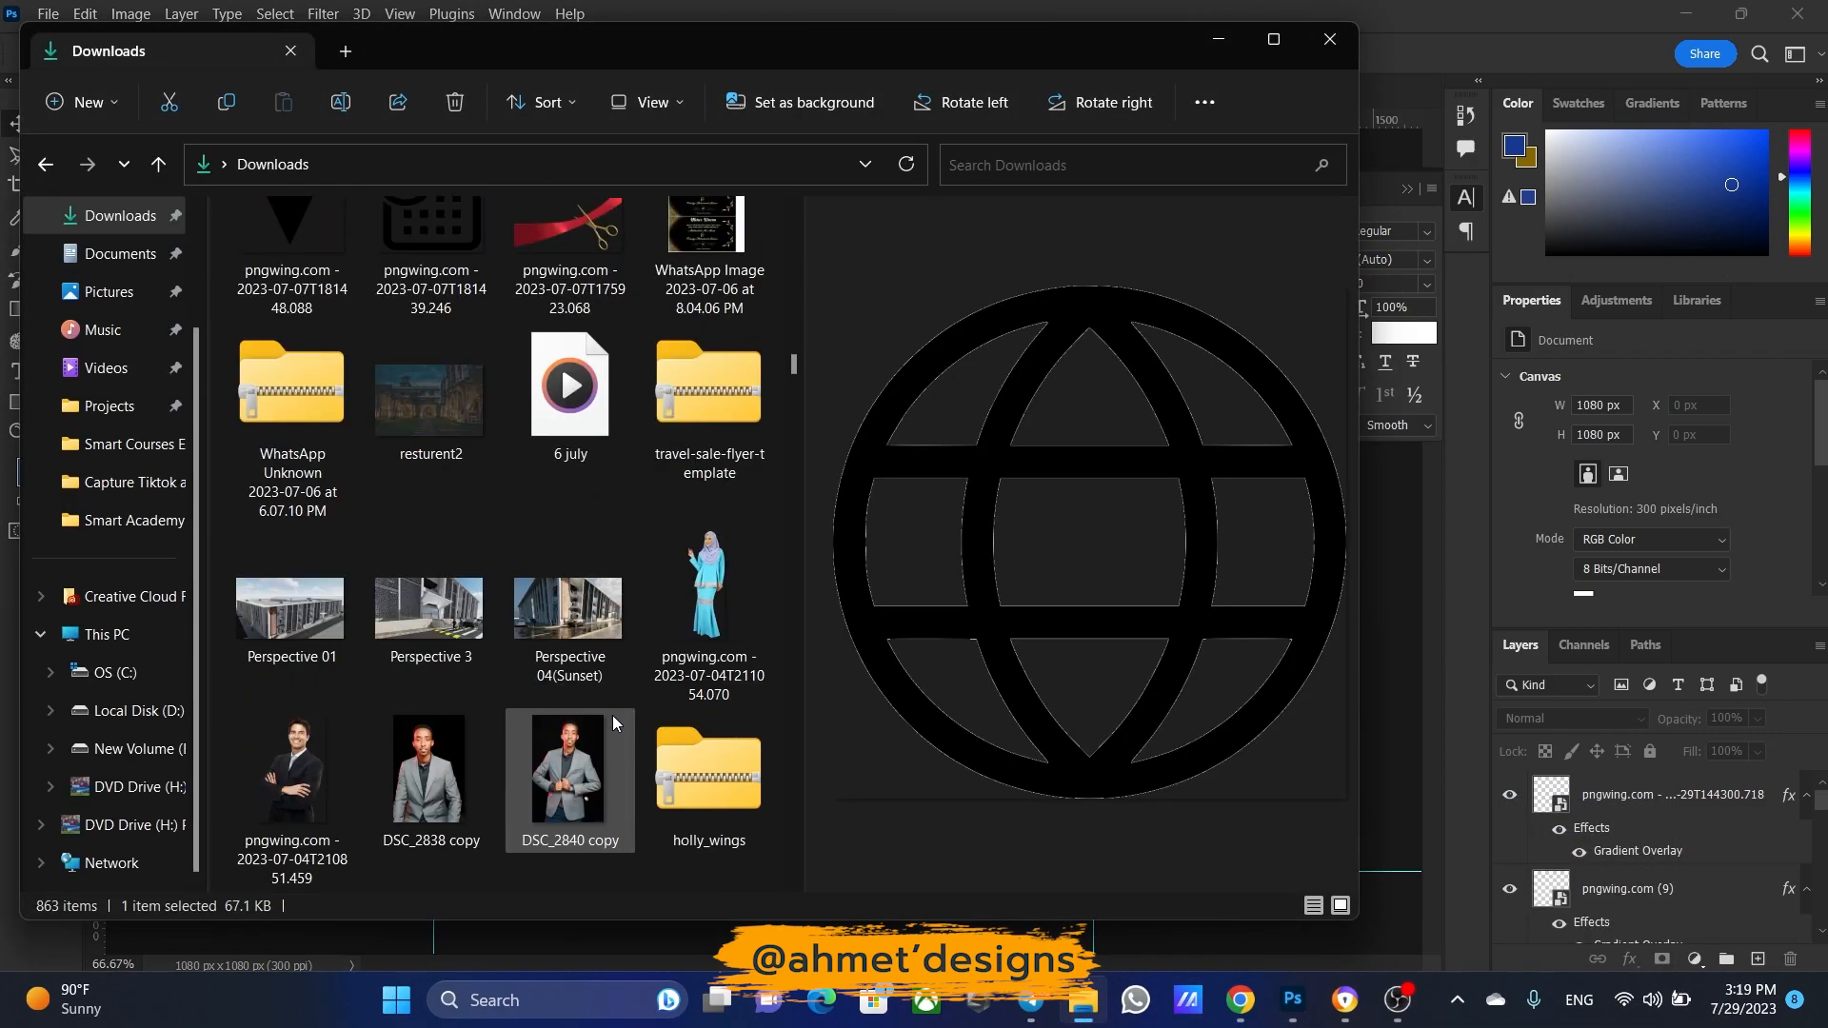
pyautogui.scroll(-5, 540, 612)
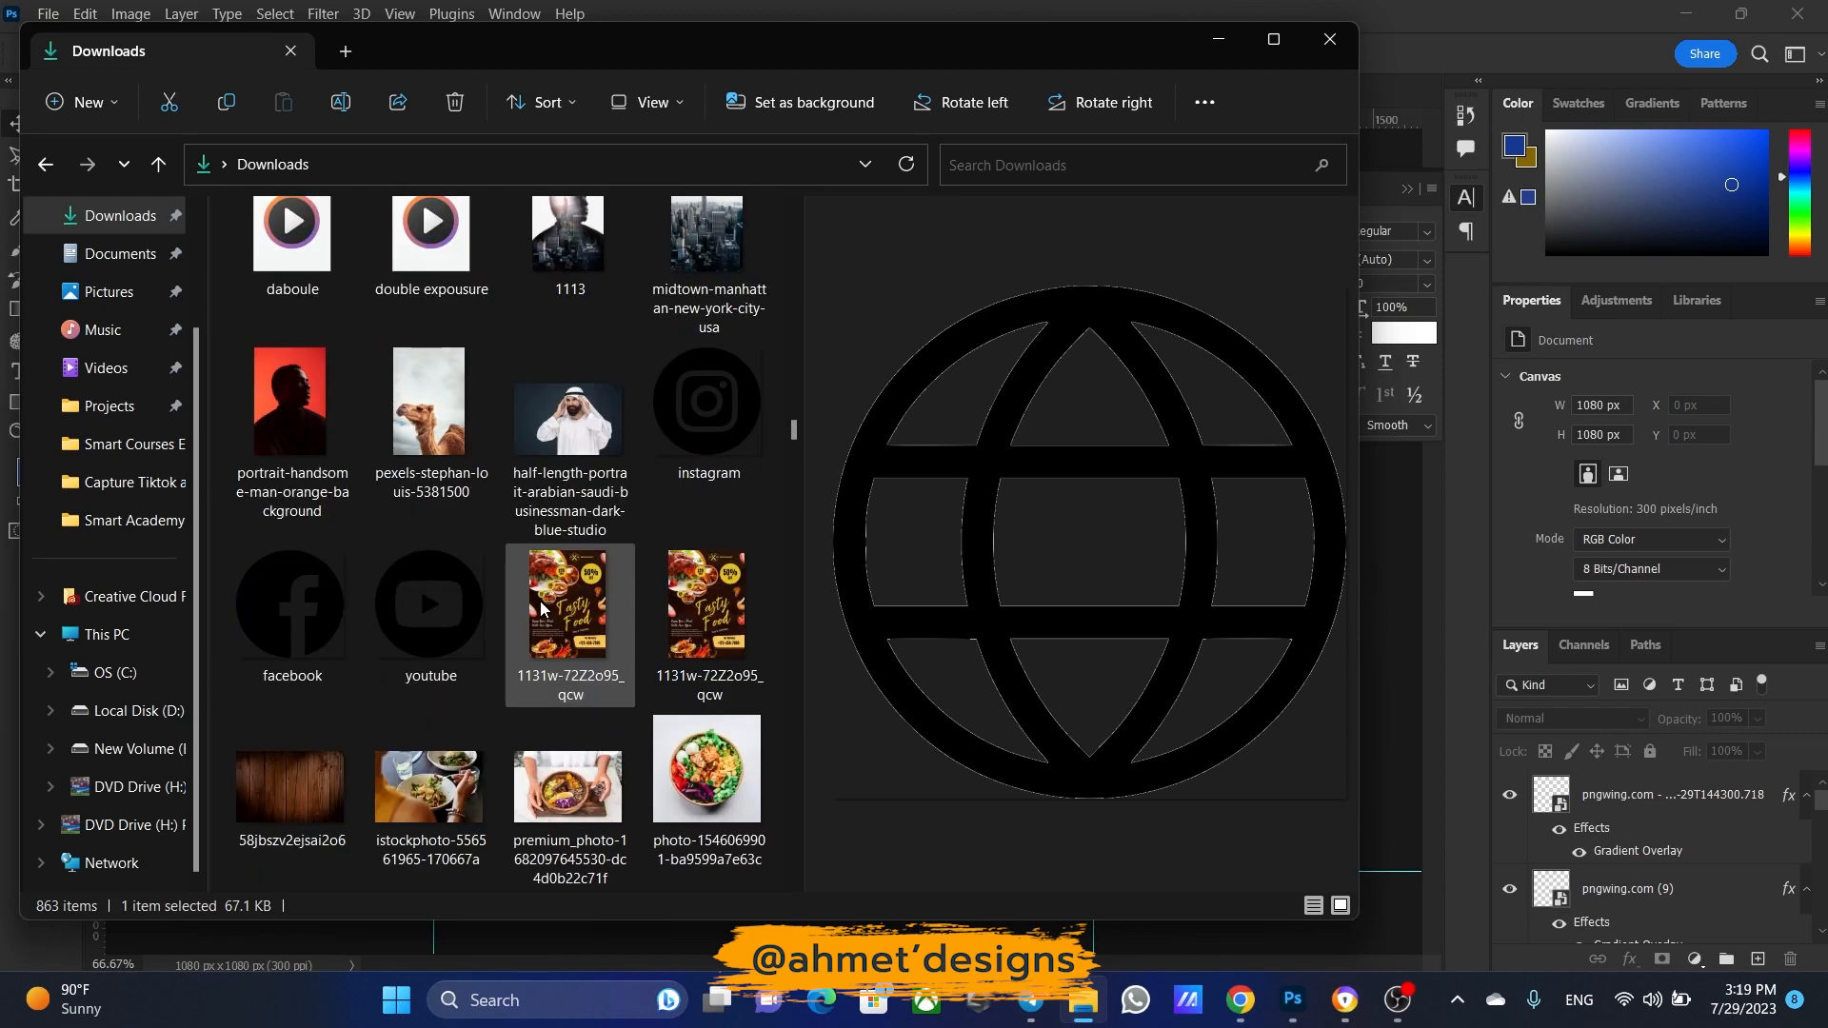
pyautogui.click(426, 619)
pyautogui.keyDown('ctrl'); pyautogui.click(289, 602); pyautogui.keyUp('ctrl')
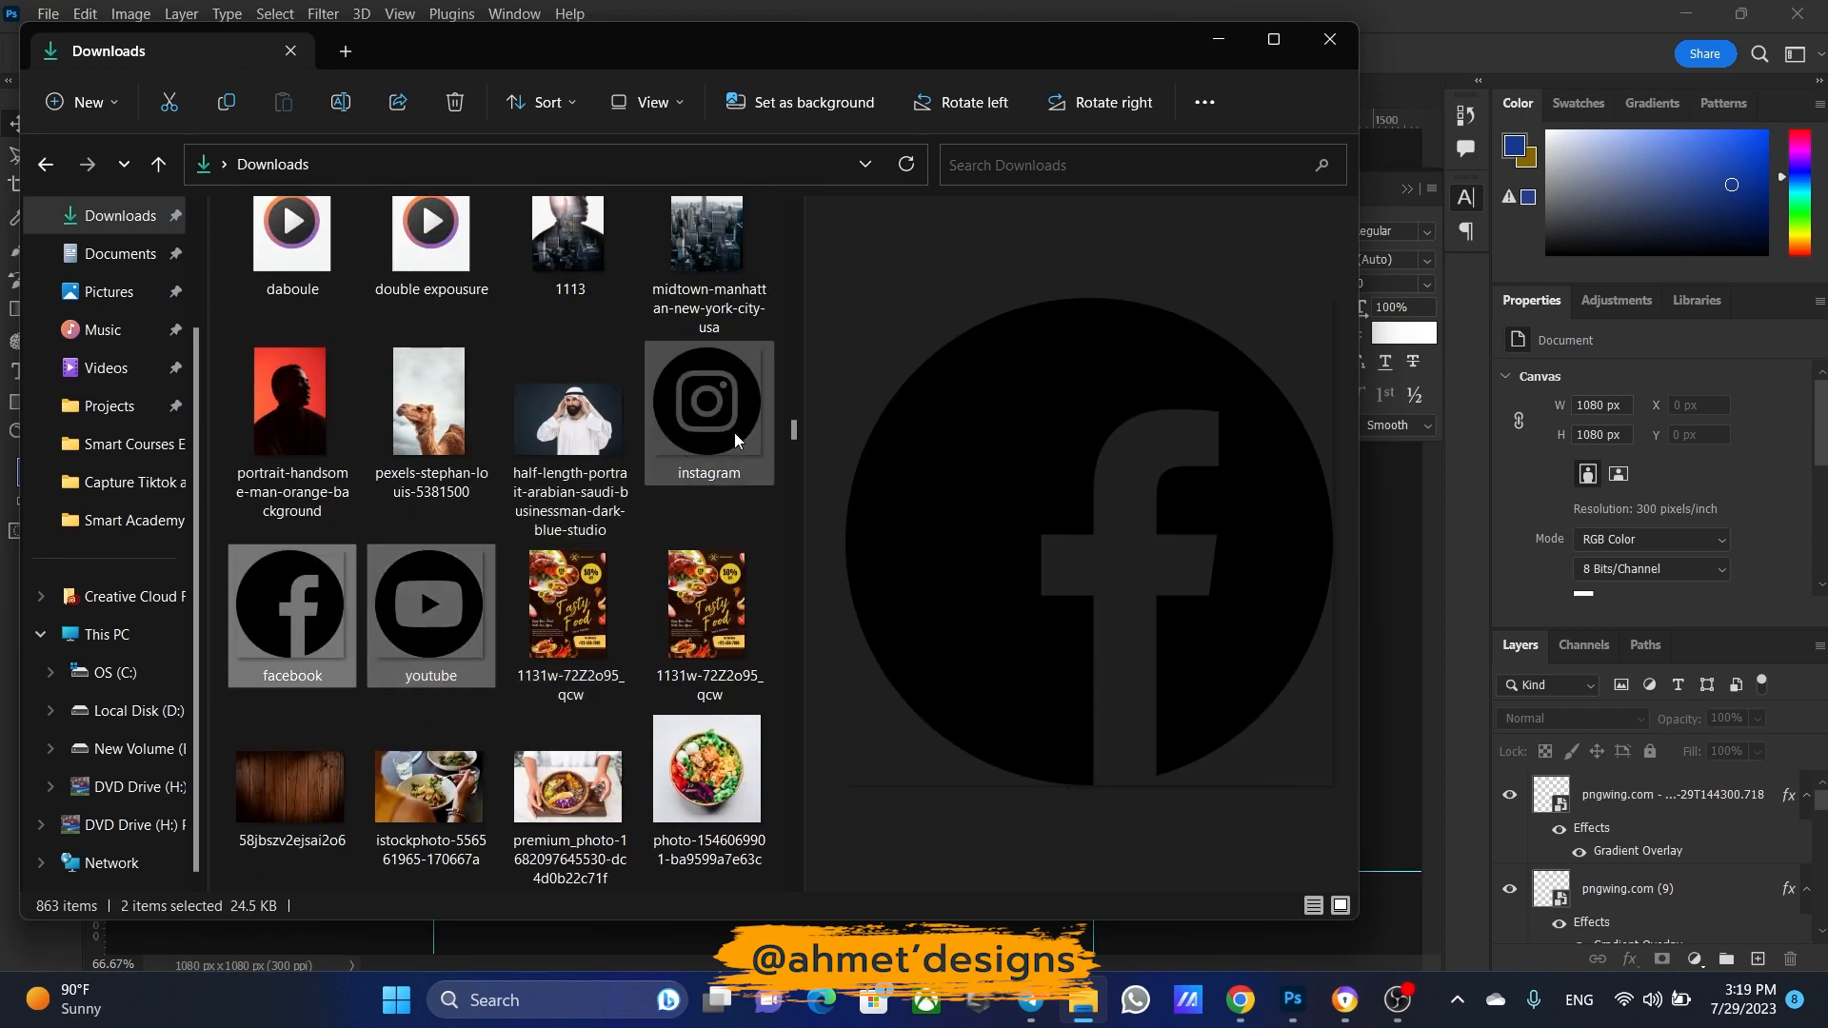
pyautogui.keyDown('ctrl'); pyautogui.click(734, 432); pyautogui.keyUp('ctrl')
pyautogui.moveTo(693, 425); pyautogui.dragTo(1400, 514)
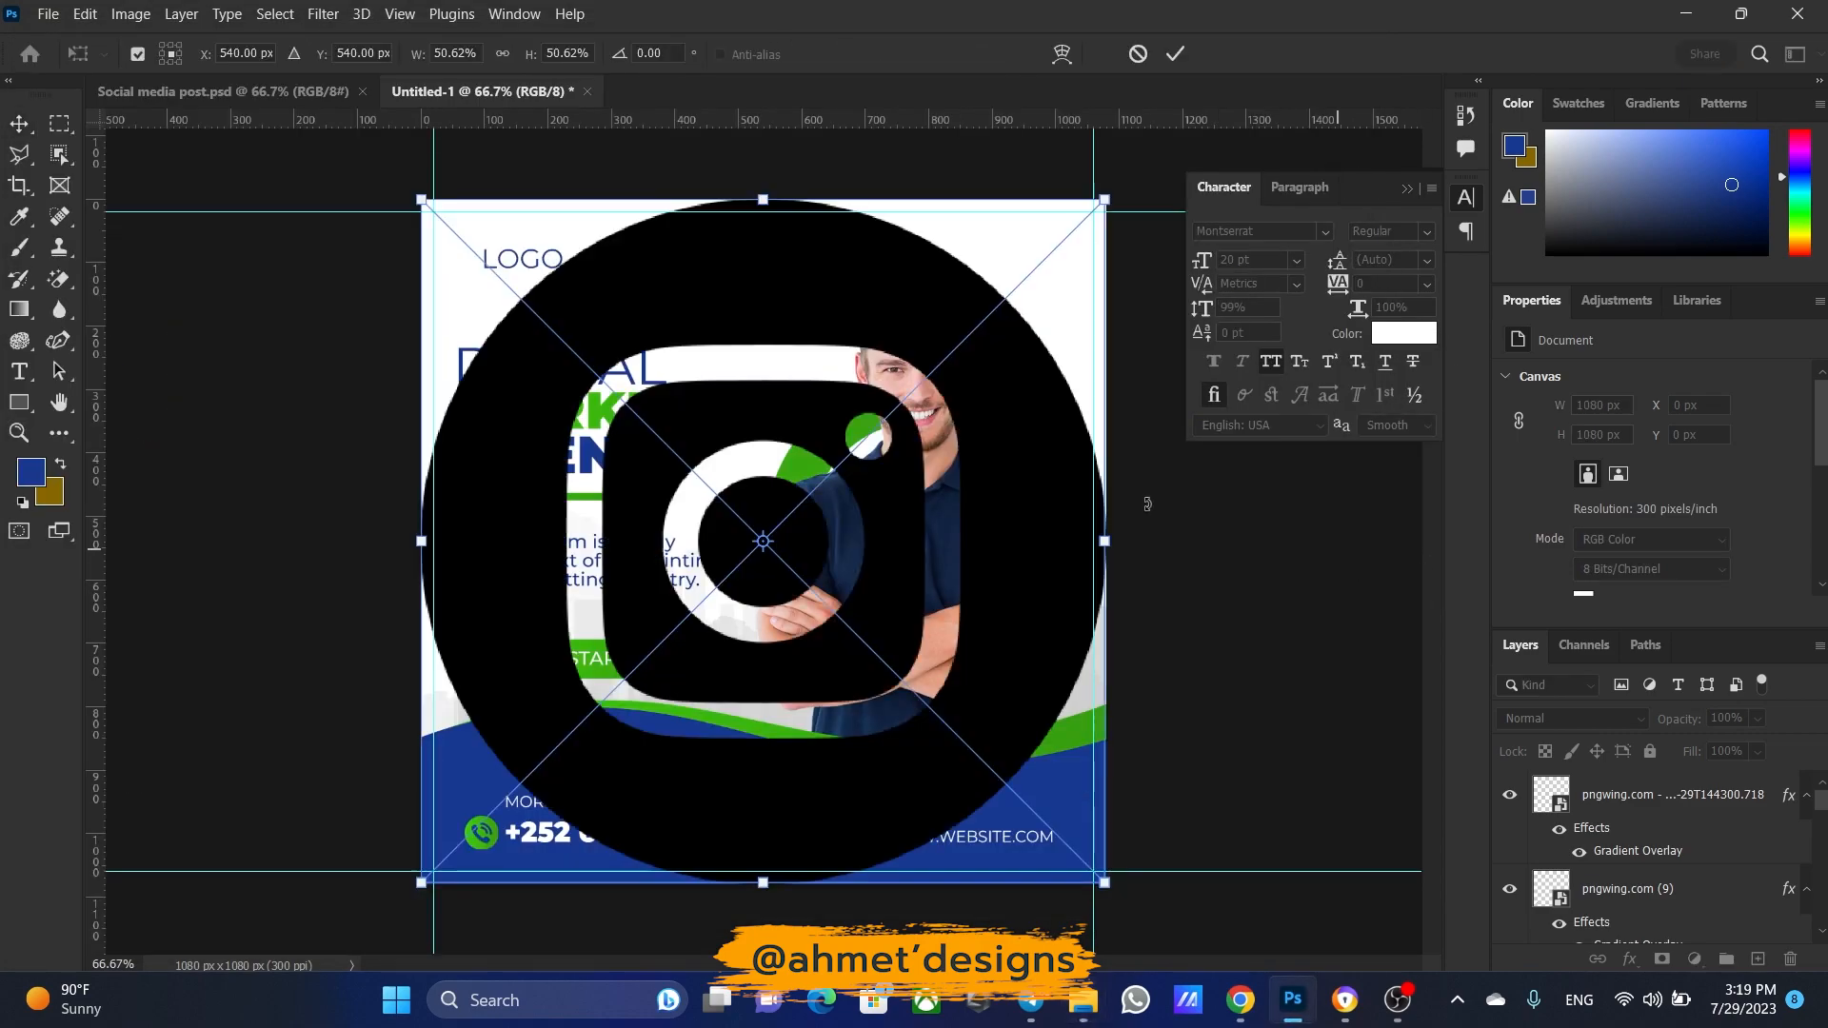
# Scale the instagram icon to about 145 px and place it above the headline, beside the man's head
pyautogui.moveTo(1092, 541); pyautogui.dragTo(829, 356)
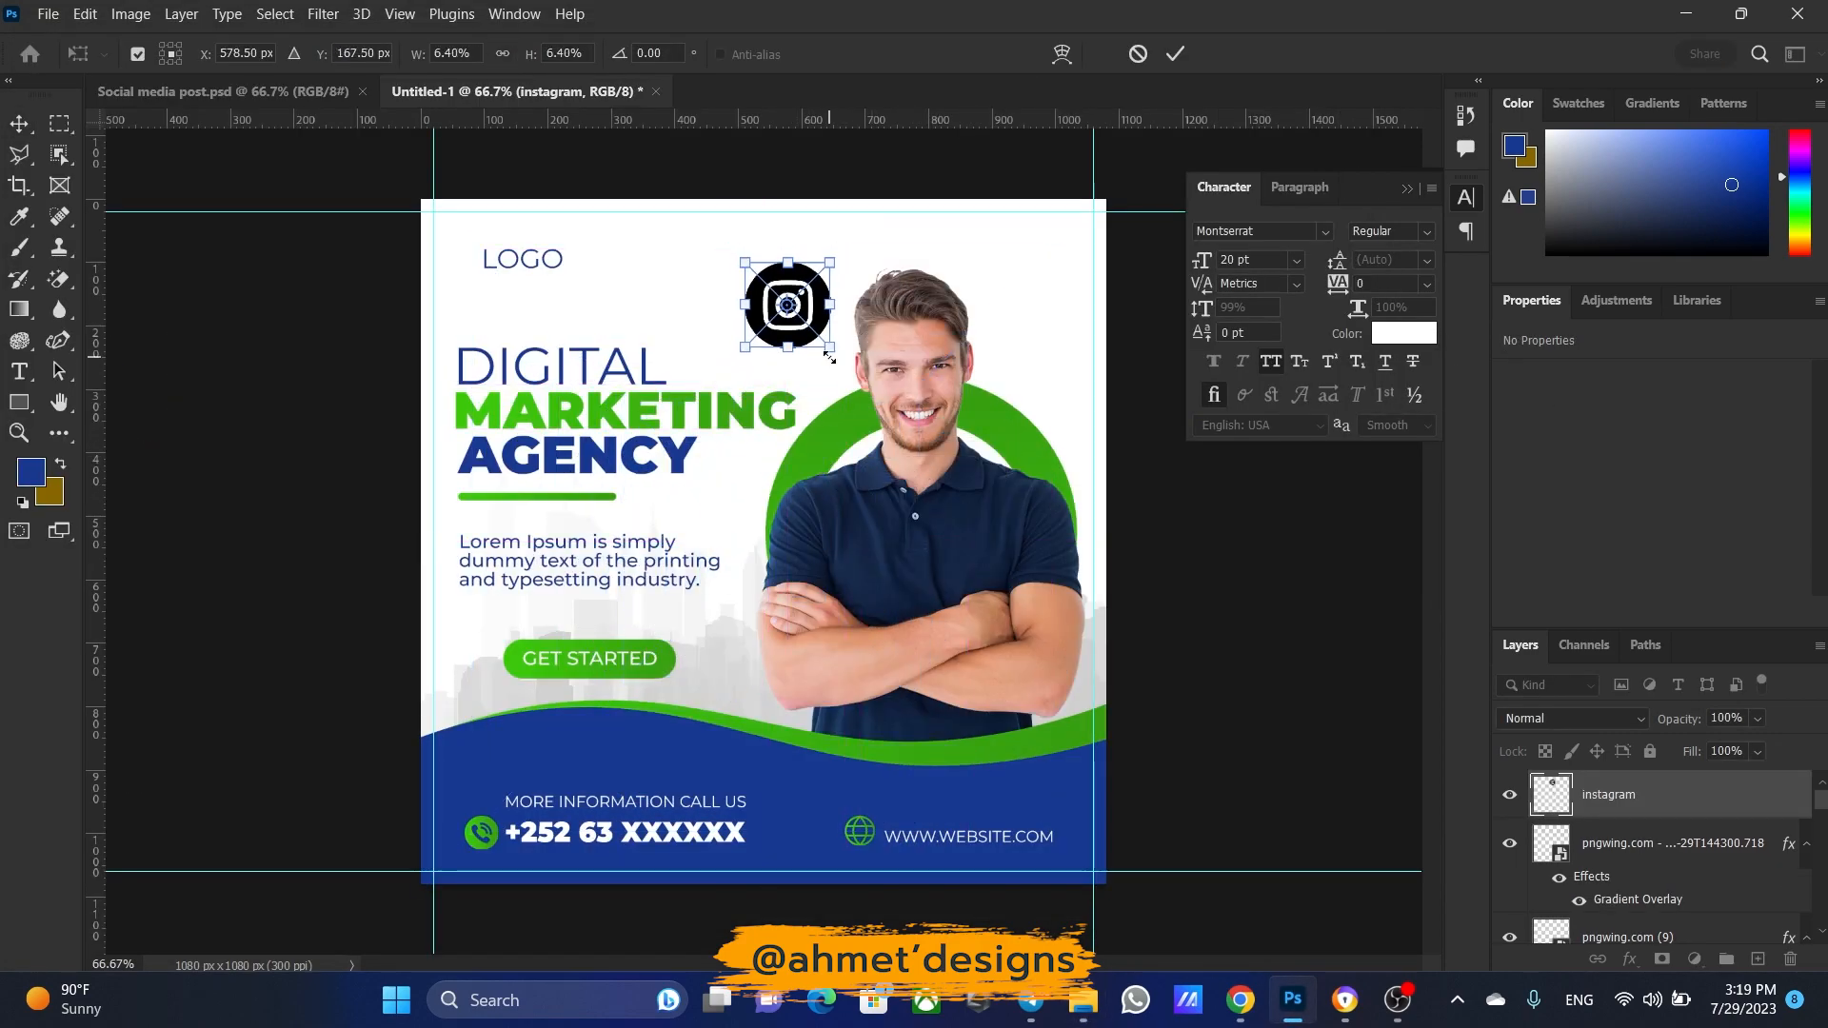
pyautogui.hotkey('ctrl', '+')
pyautogui.scroll(3, 884, 355)
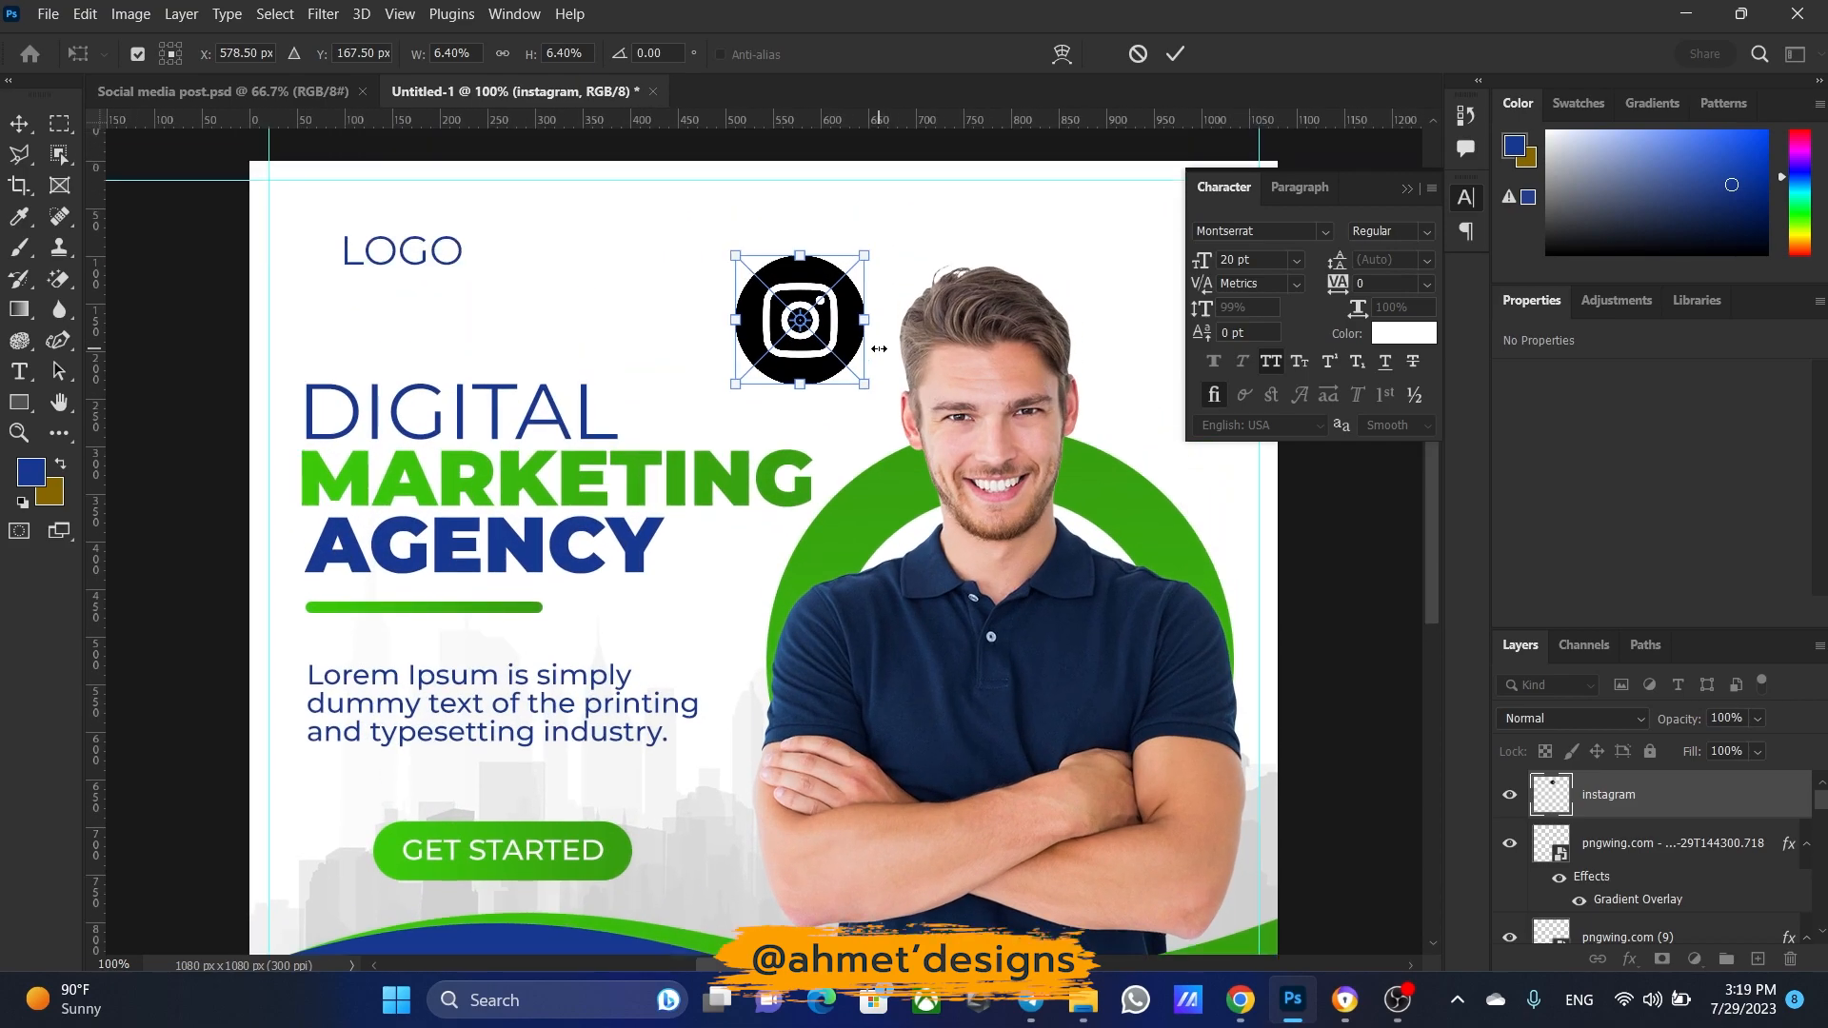
pyautogui.moveTo(863, 404); pyautogui.dragTo(869, 411)
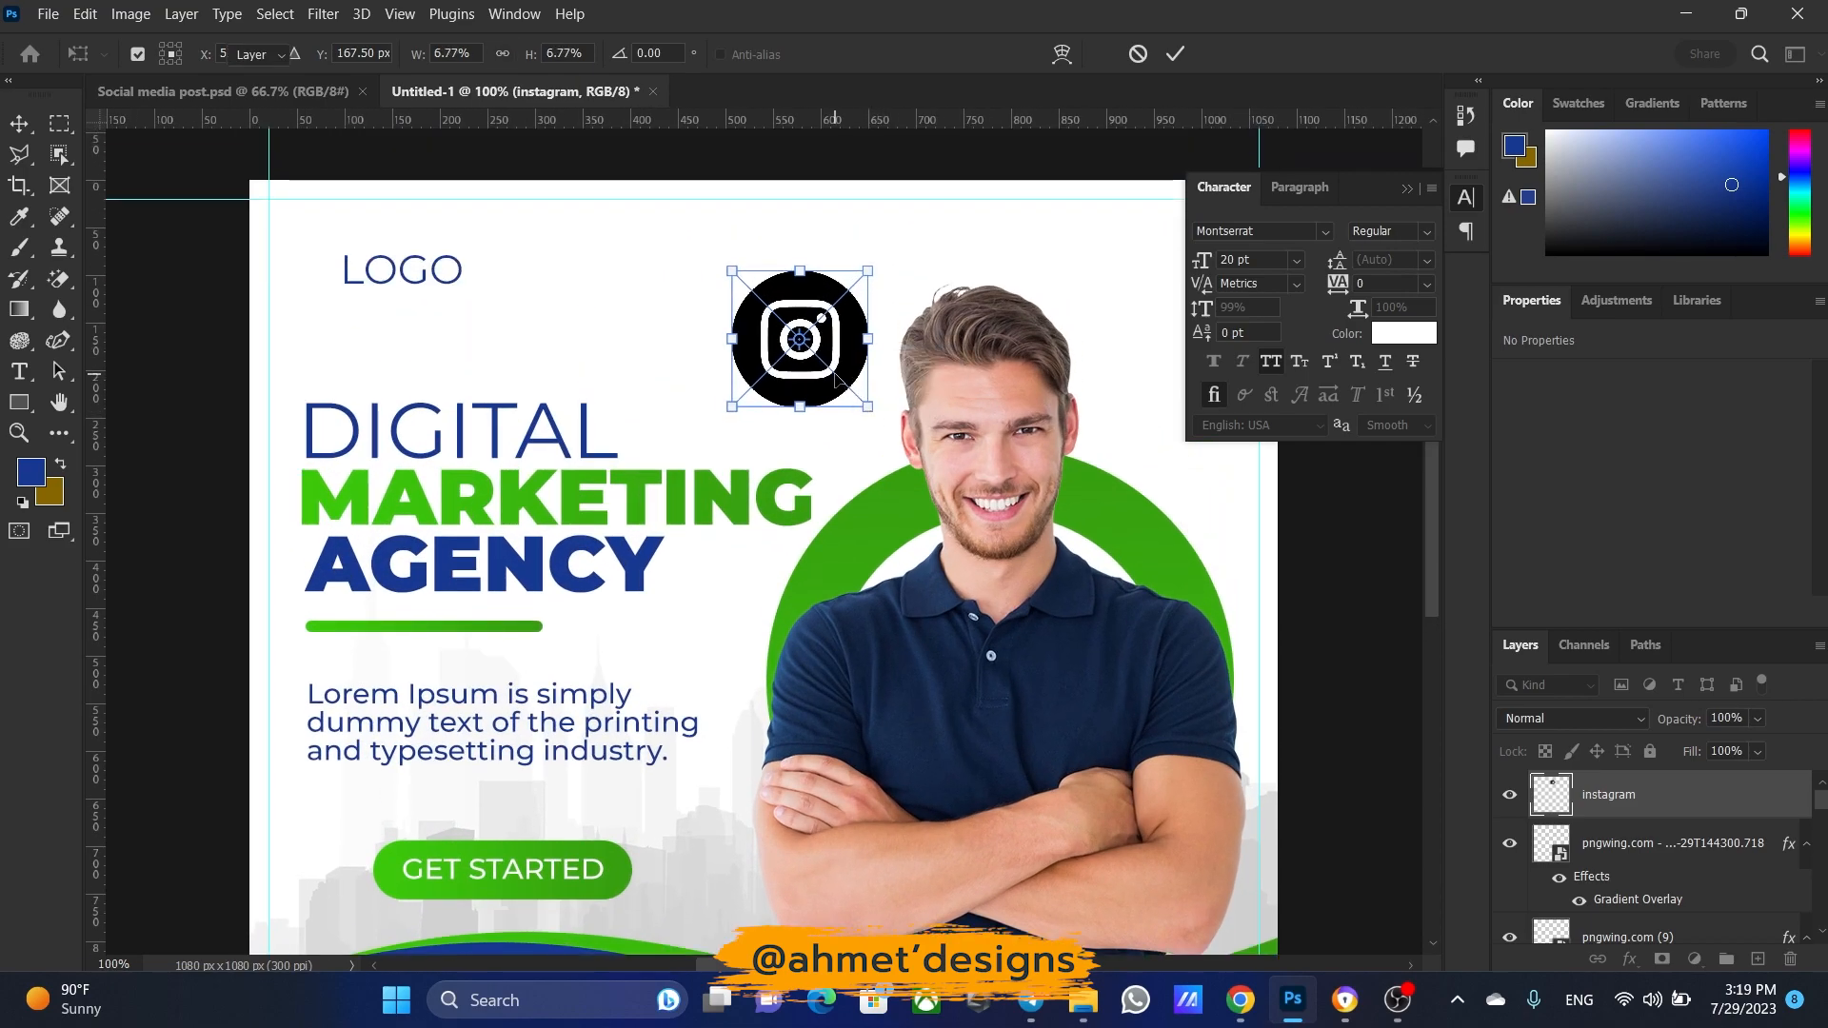
pyautogui.press('Return')
# Scale the facebook and youtube icons to about the instagram icon's size and line them up in a row to its left
pyautogui.moveTo(1277, 566); pyautogui.dragTo(874, 413)
pyautogui.press('Return')
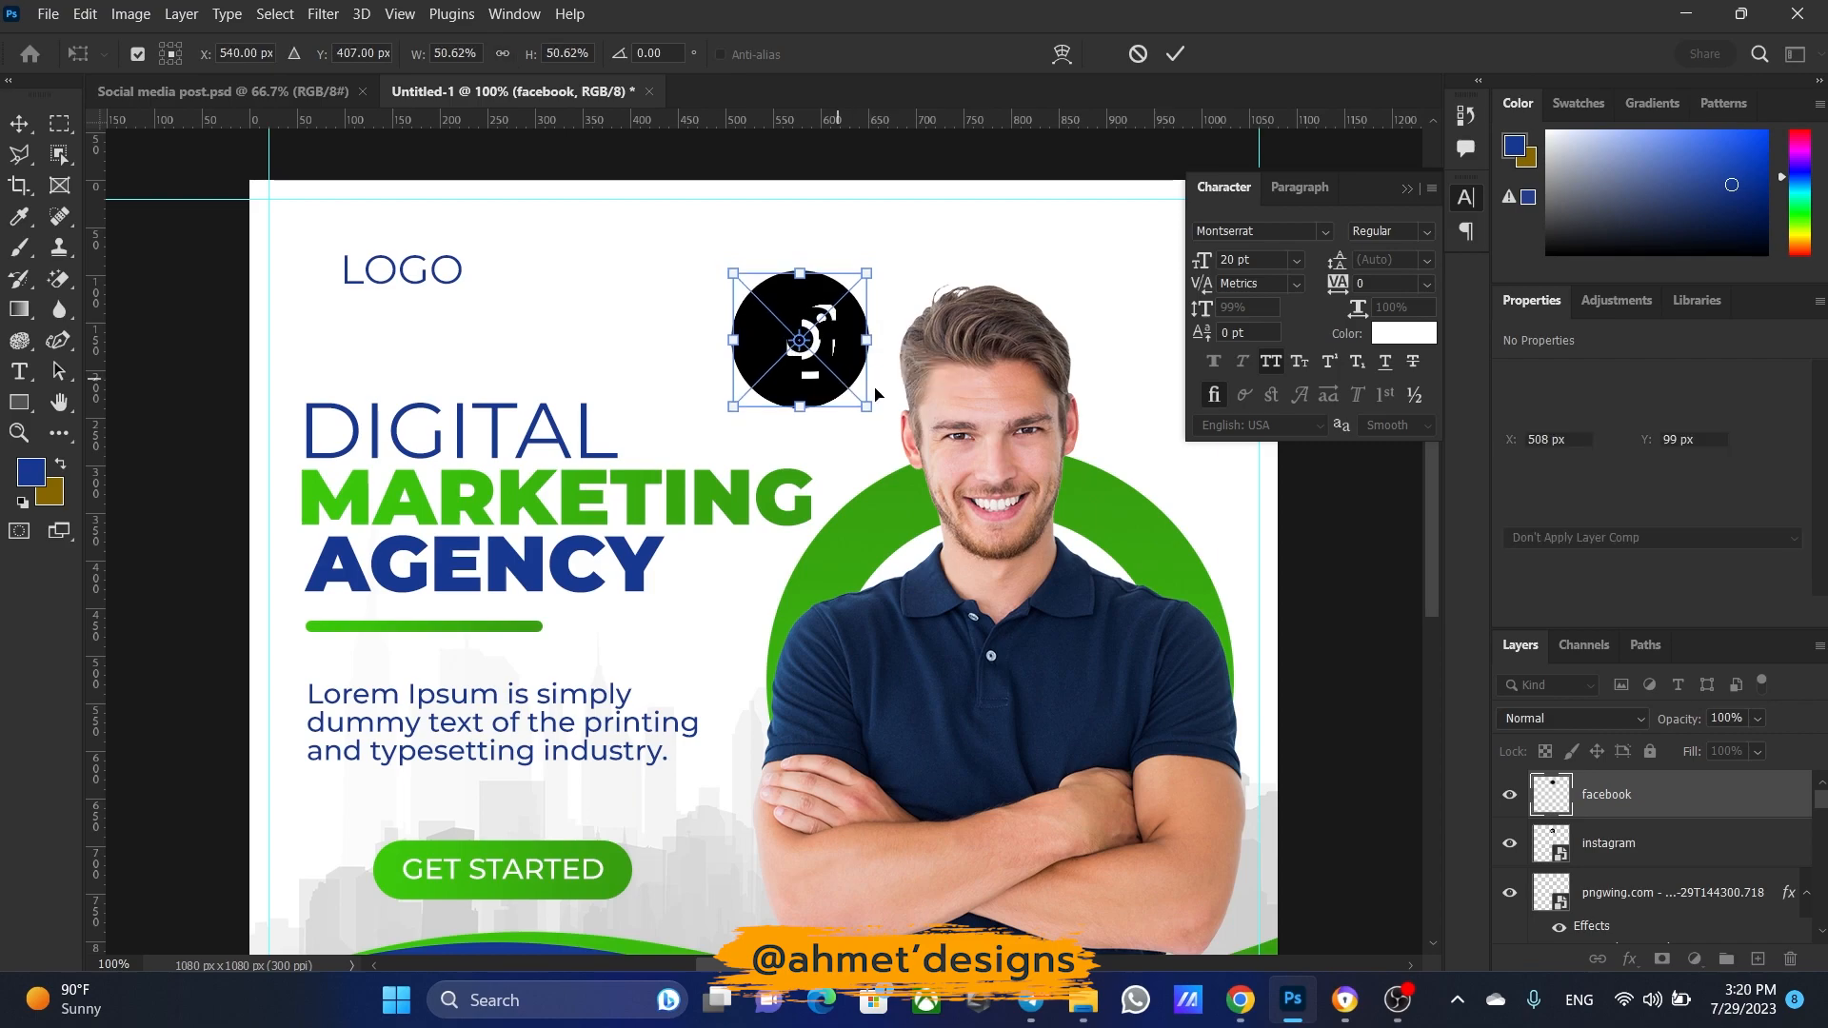
pyautogui.moveTo(1277, 566); pyautogui.dragTo(684, 381)
pyautogui.press('Return')
pyautogui.moveTo(799, 371); pyautogui.dragTo(488, 372)
pyautogui.click(752, 388)
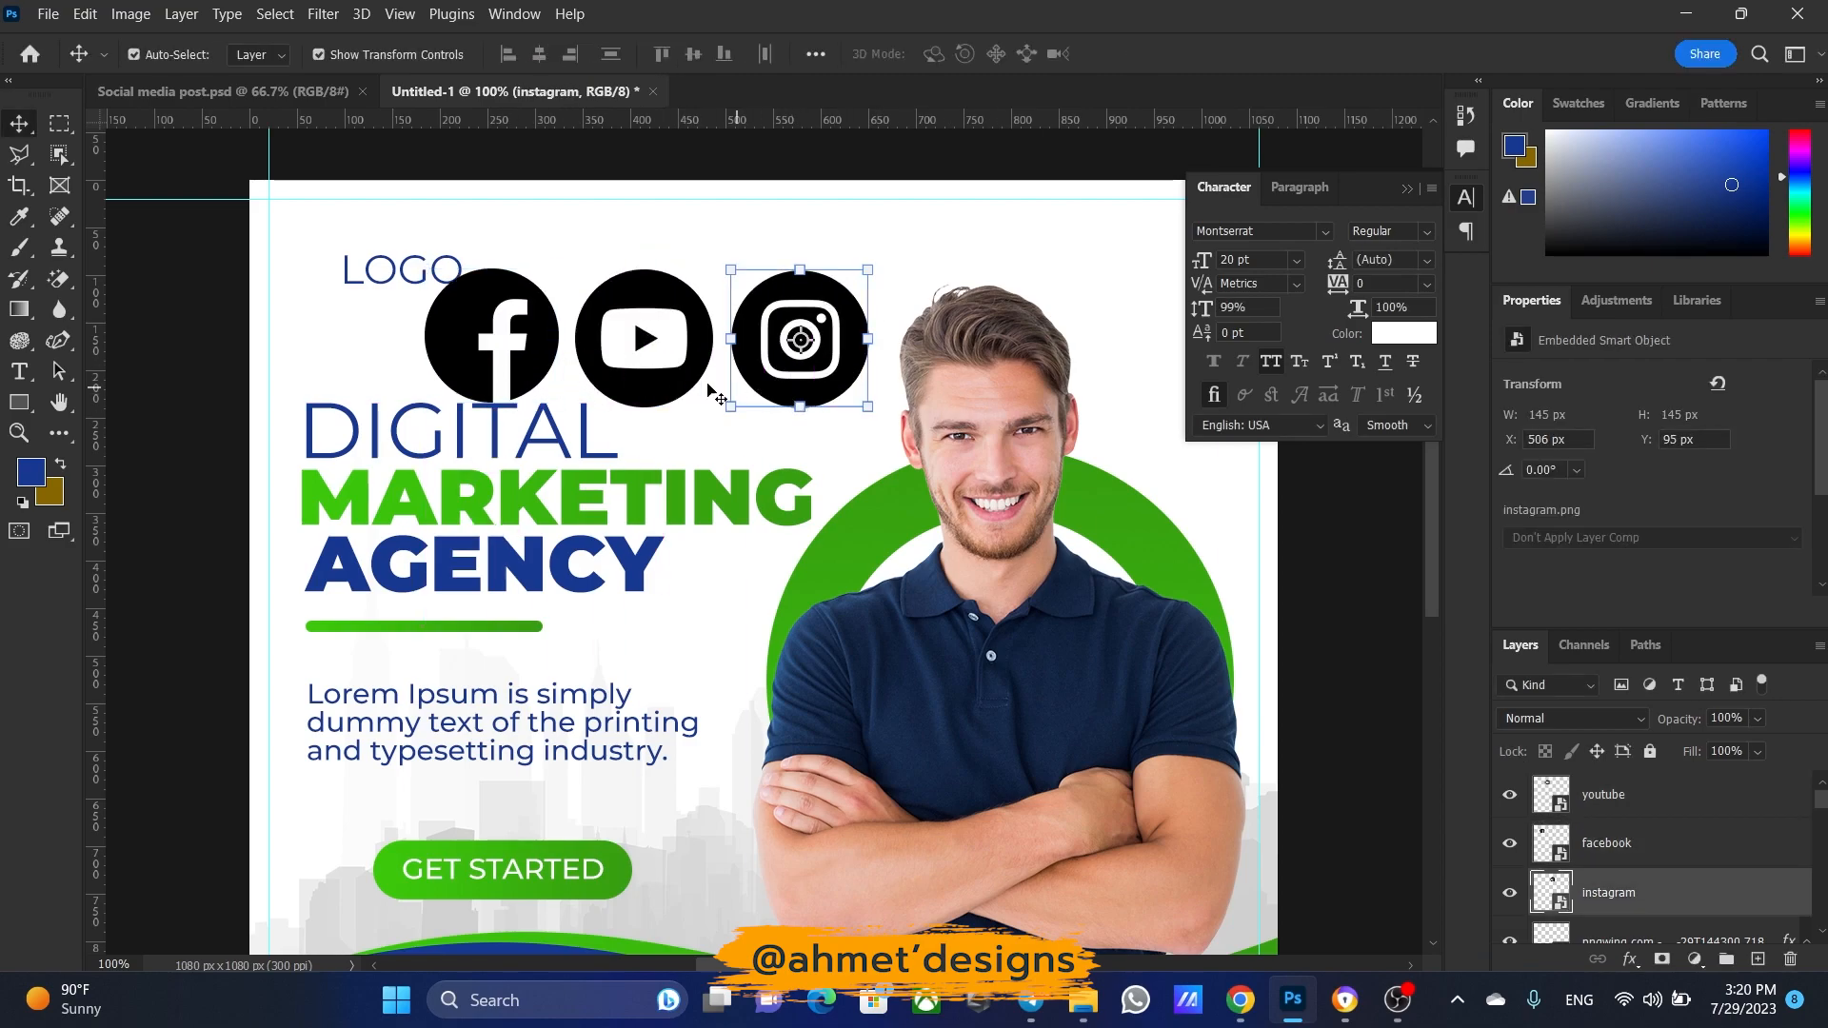
# Scale the facebook, youtube and instagram icons together to about 153 × 47 px and place the row in the post's upper-right corner
pyautogui.keyDown('shift'); pyautogui.click(533, 386); pyautogui.keyUp('shift')
pyautogui.keyDown('shift'); pyautogui.click(620, 385); pyautogui.keyUp('shift')
pyautogui.hotkey('ctrl', 't')
pyautogui.moveTo(867, 407); pyautogui.dragTo(1208, 278)
pyautogui.click(1405, 191)
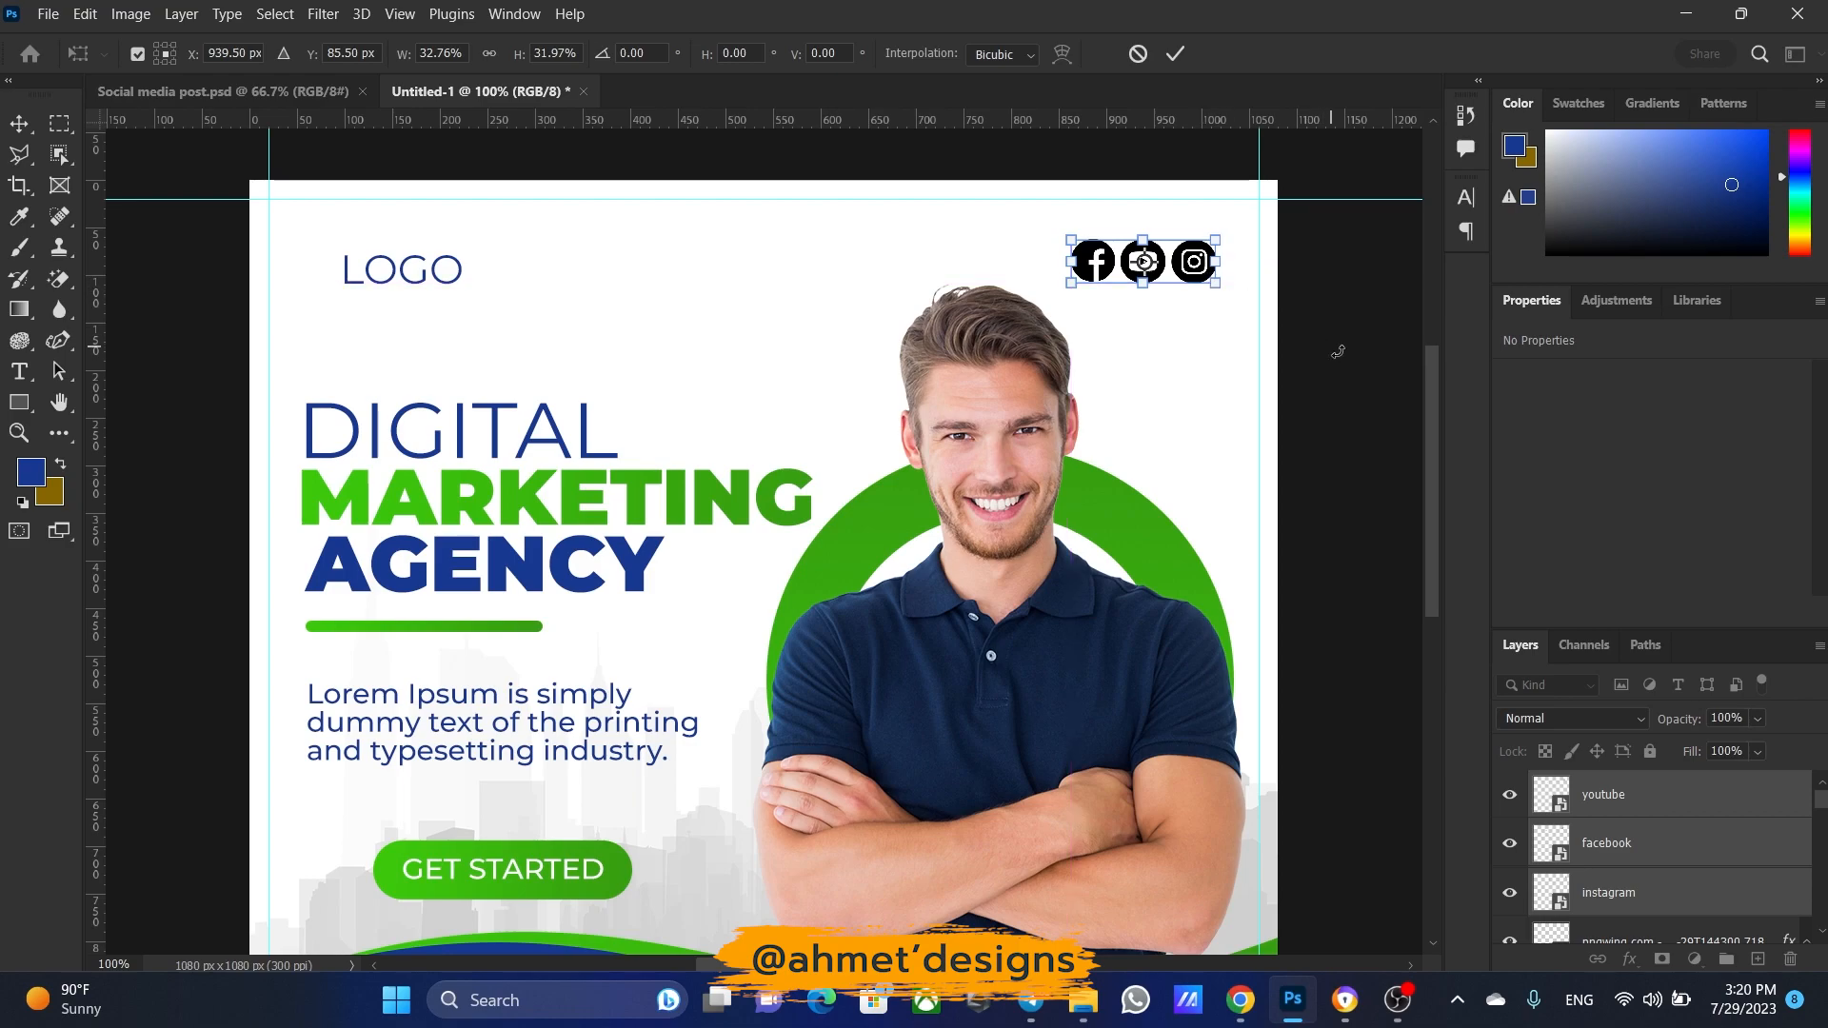
pyautogui.click(1176, 53)
# Convert the three social icons into one smart object and give it the green Gradient Overlay
pyautogui.rightClick(1639, 797)
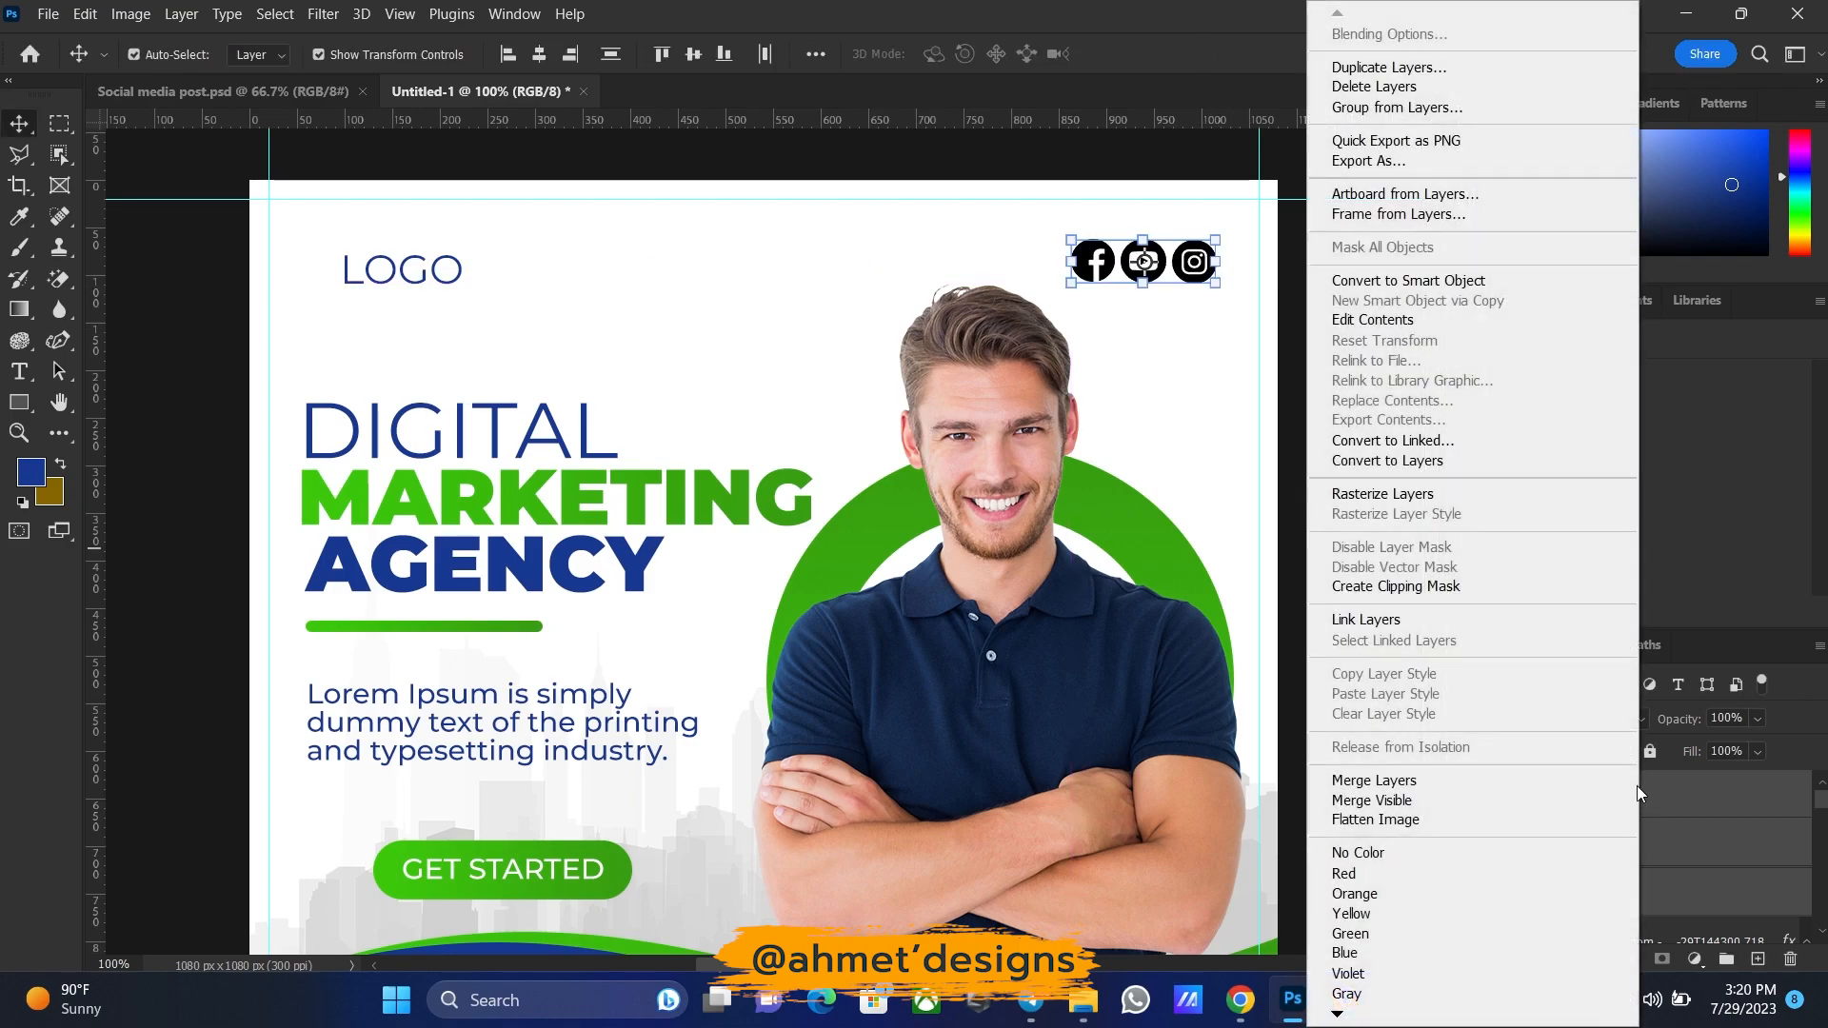
pyautogui.click(1409, 280)
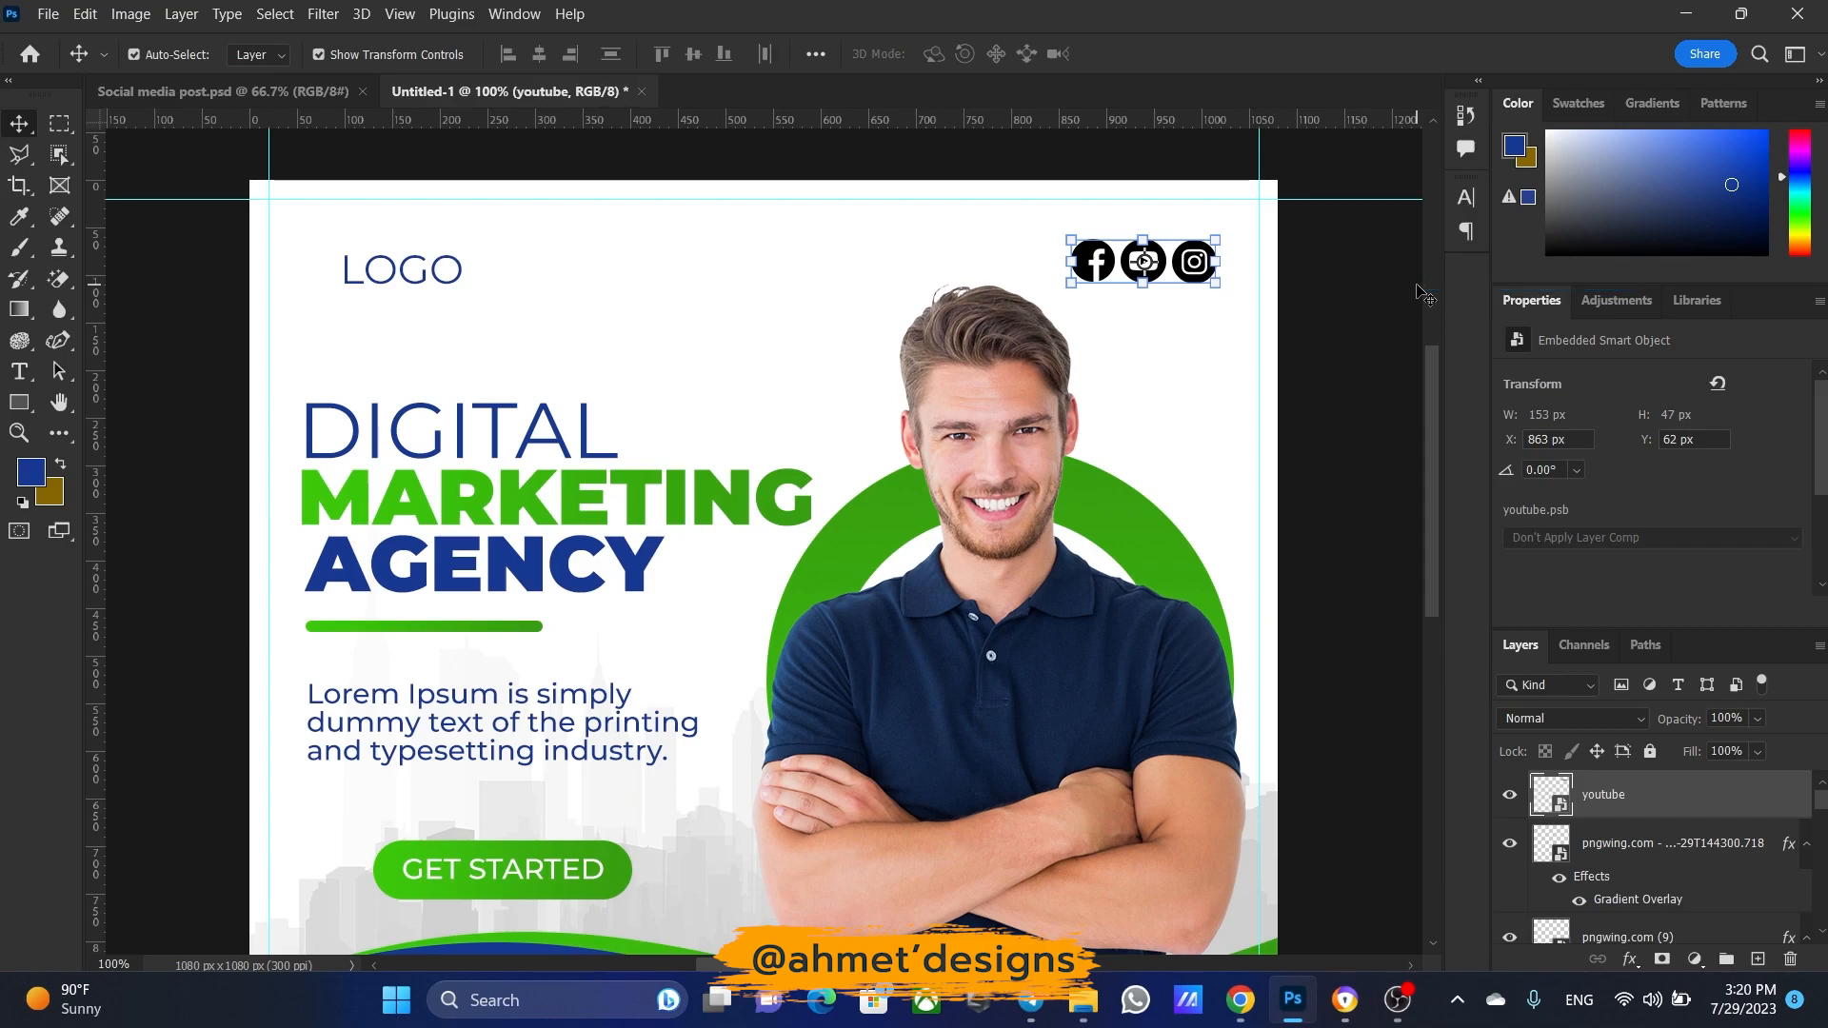
pyautogui.click(1630, 960)
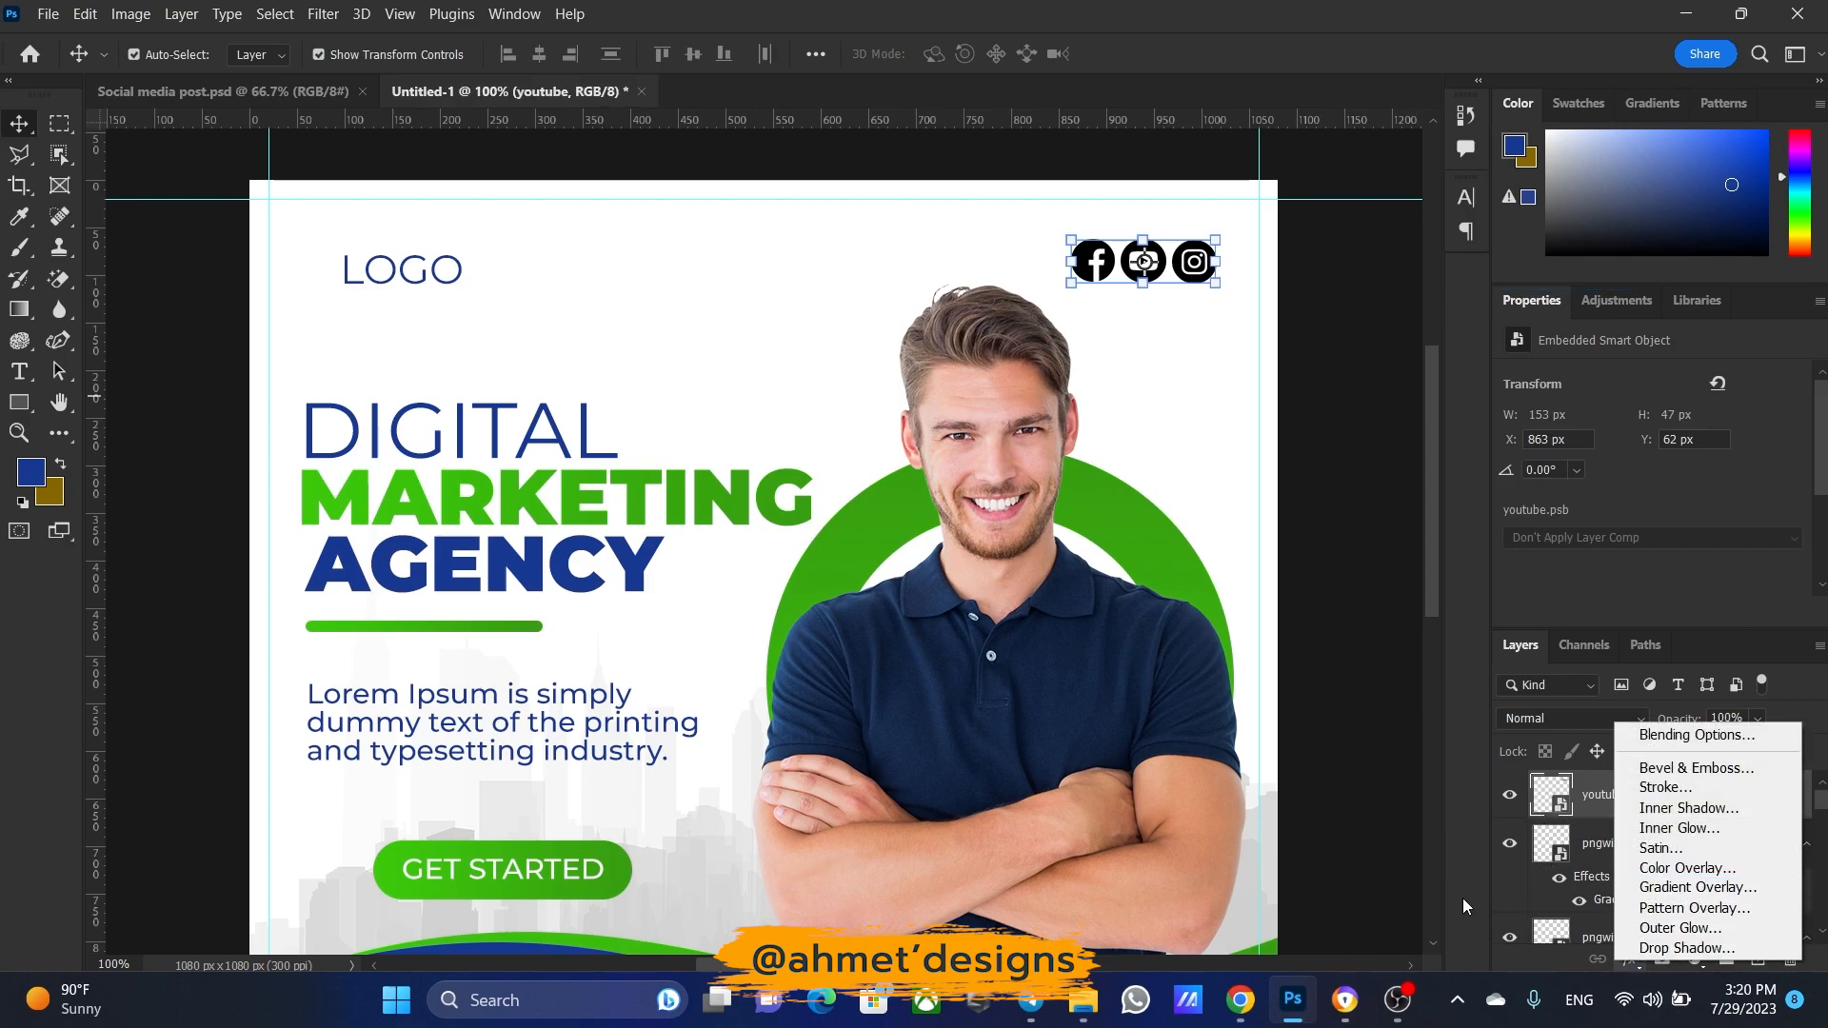
pyautogui.click(1662, 889)
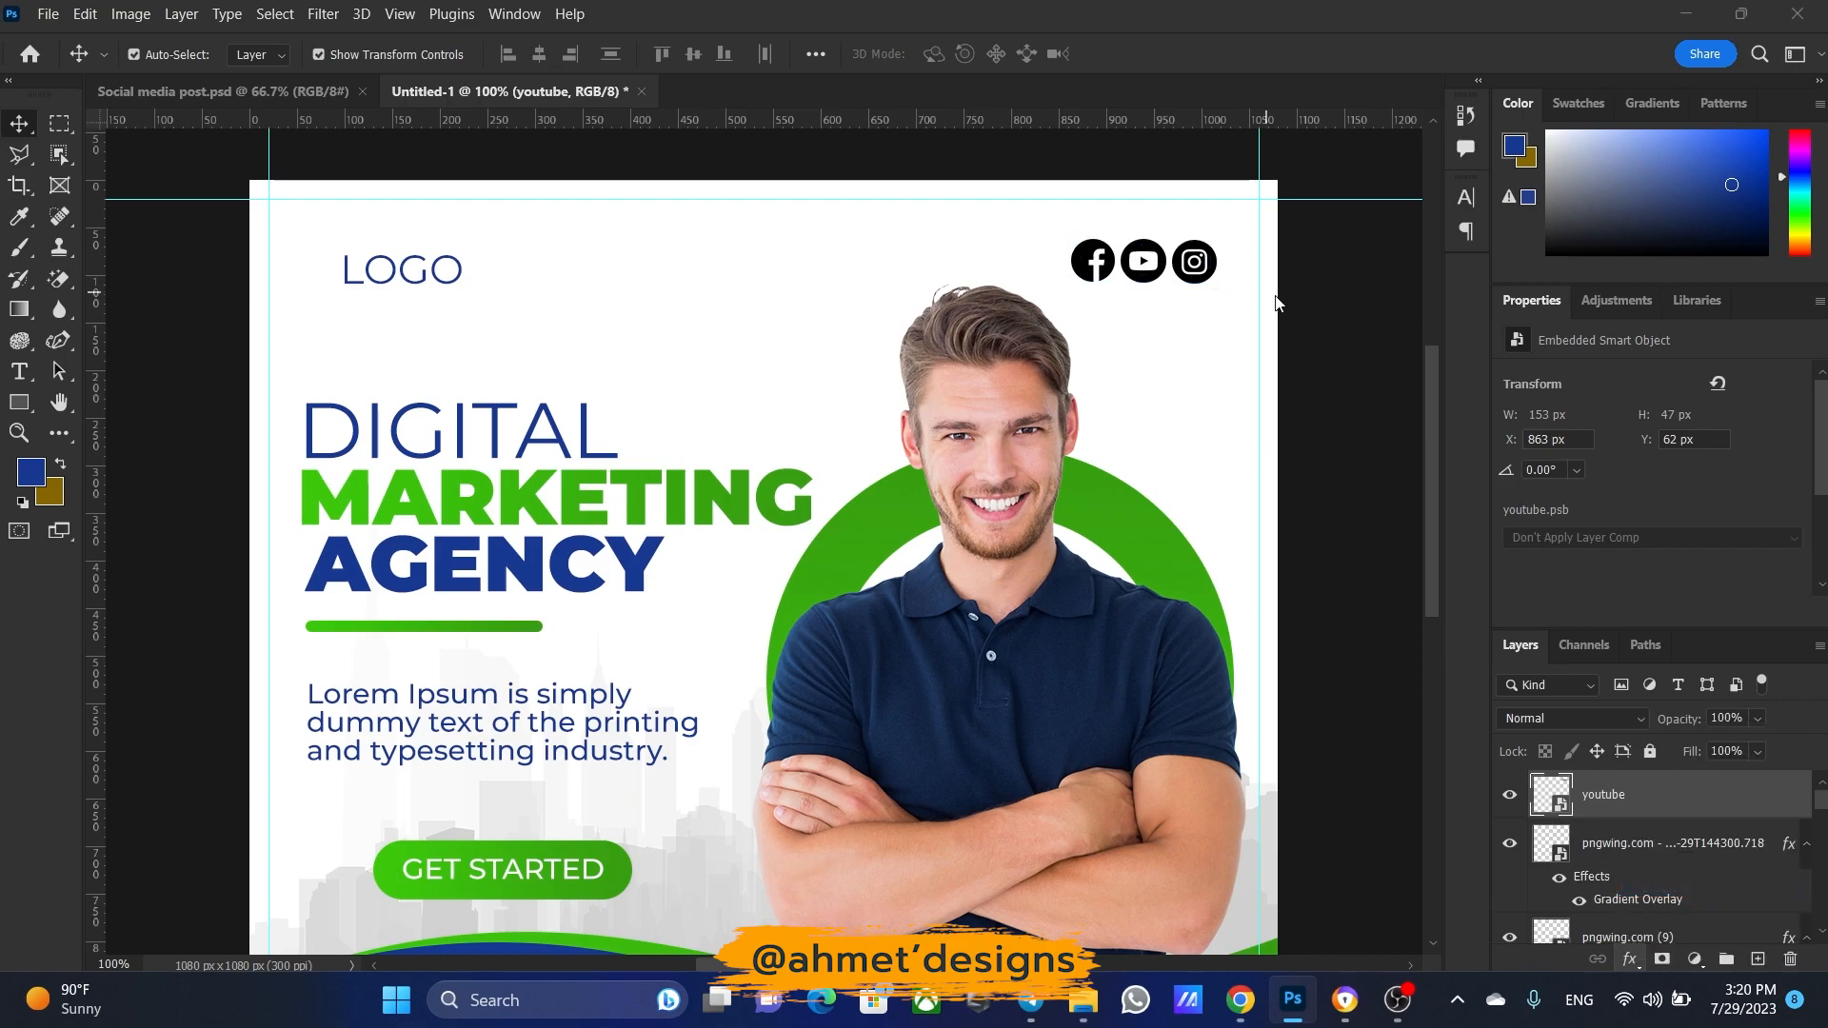
pyautogui.click(1752, 195)
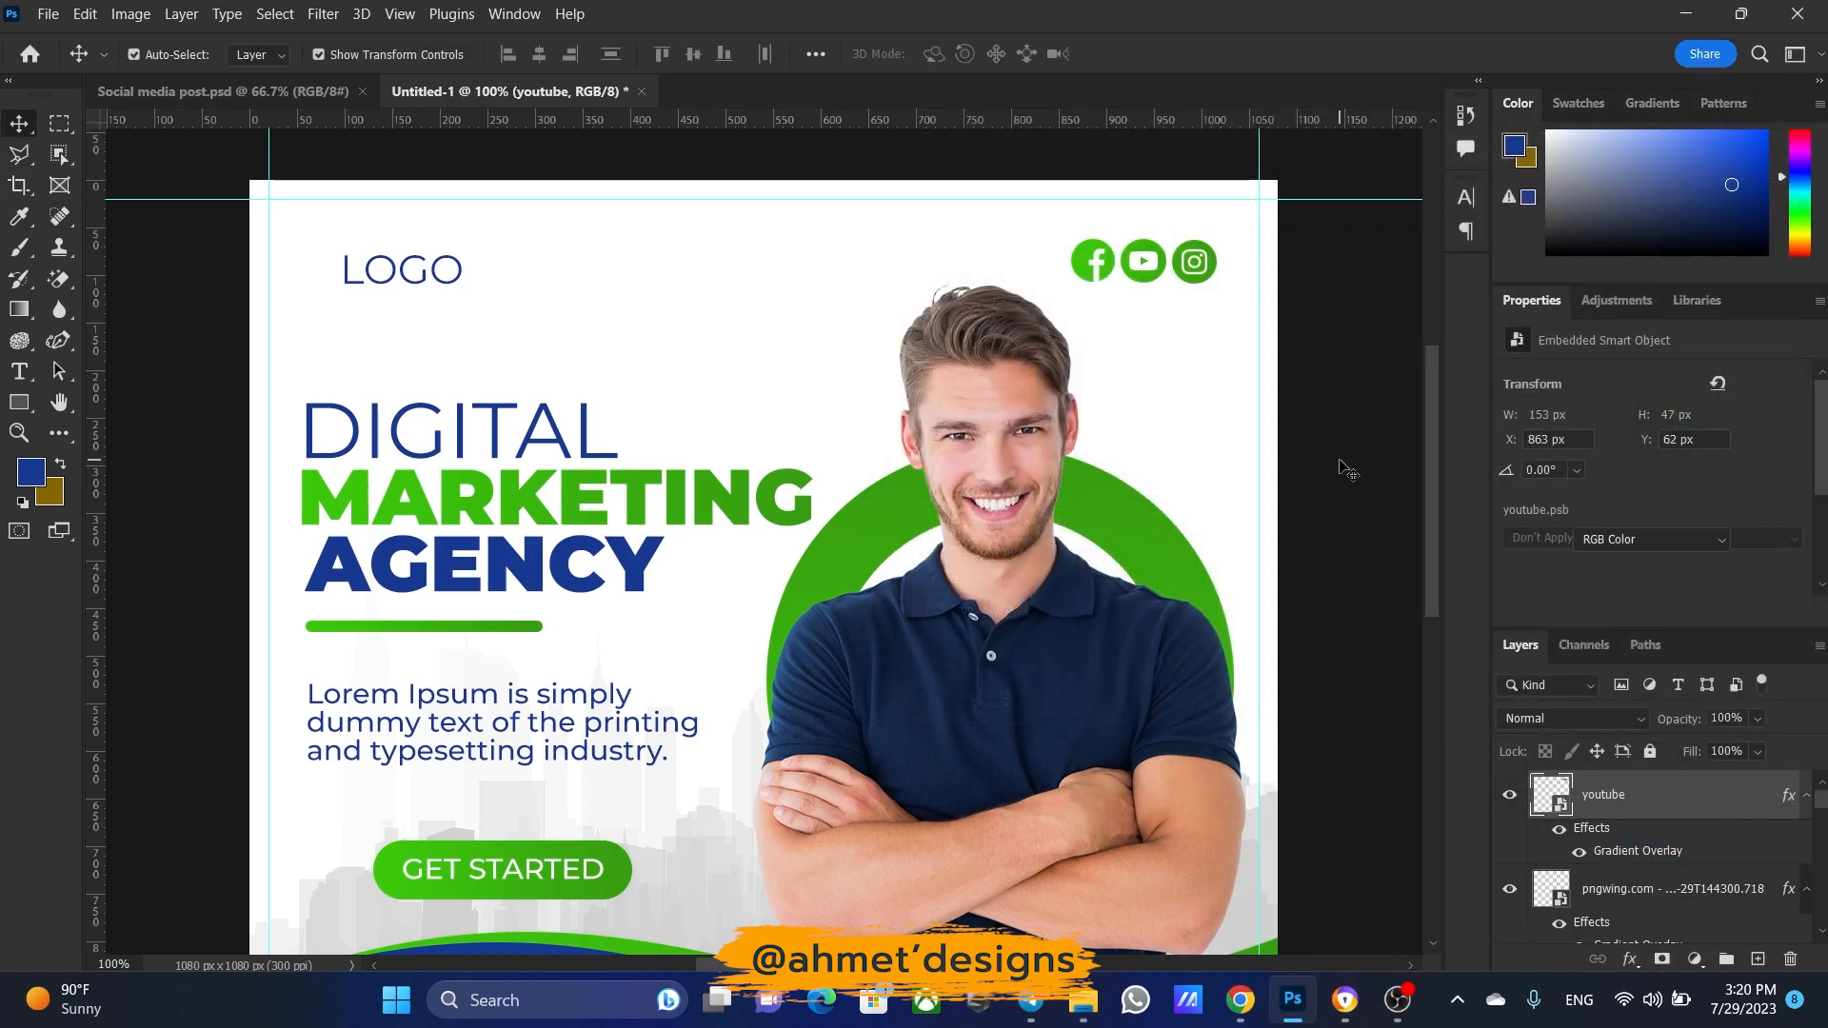
pyautogui.click(1347, 470)
# Compare the whole new design with the reference Social media post.psd
pyautogui.scroll(-2, 1294, 490)
pyautogui.hotkey('ctrl', '-')
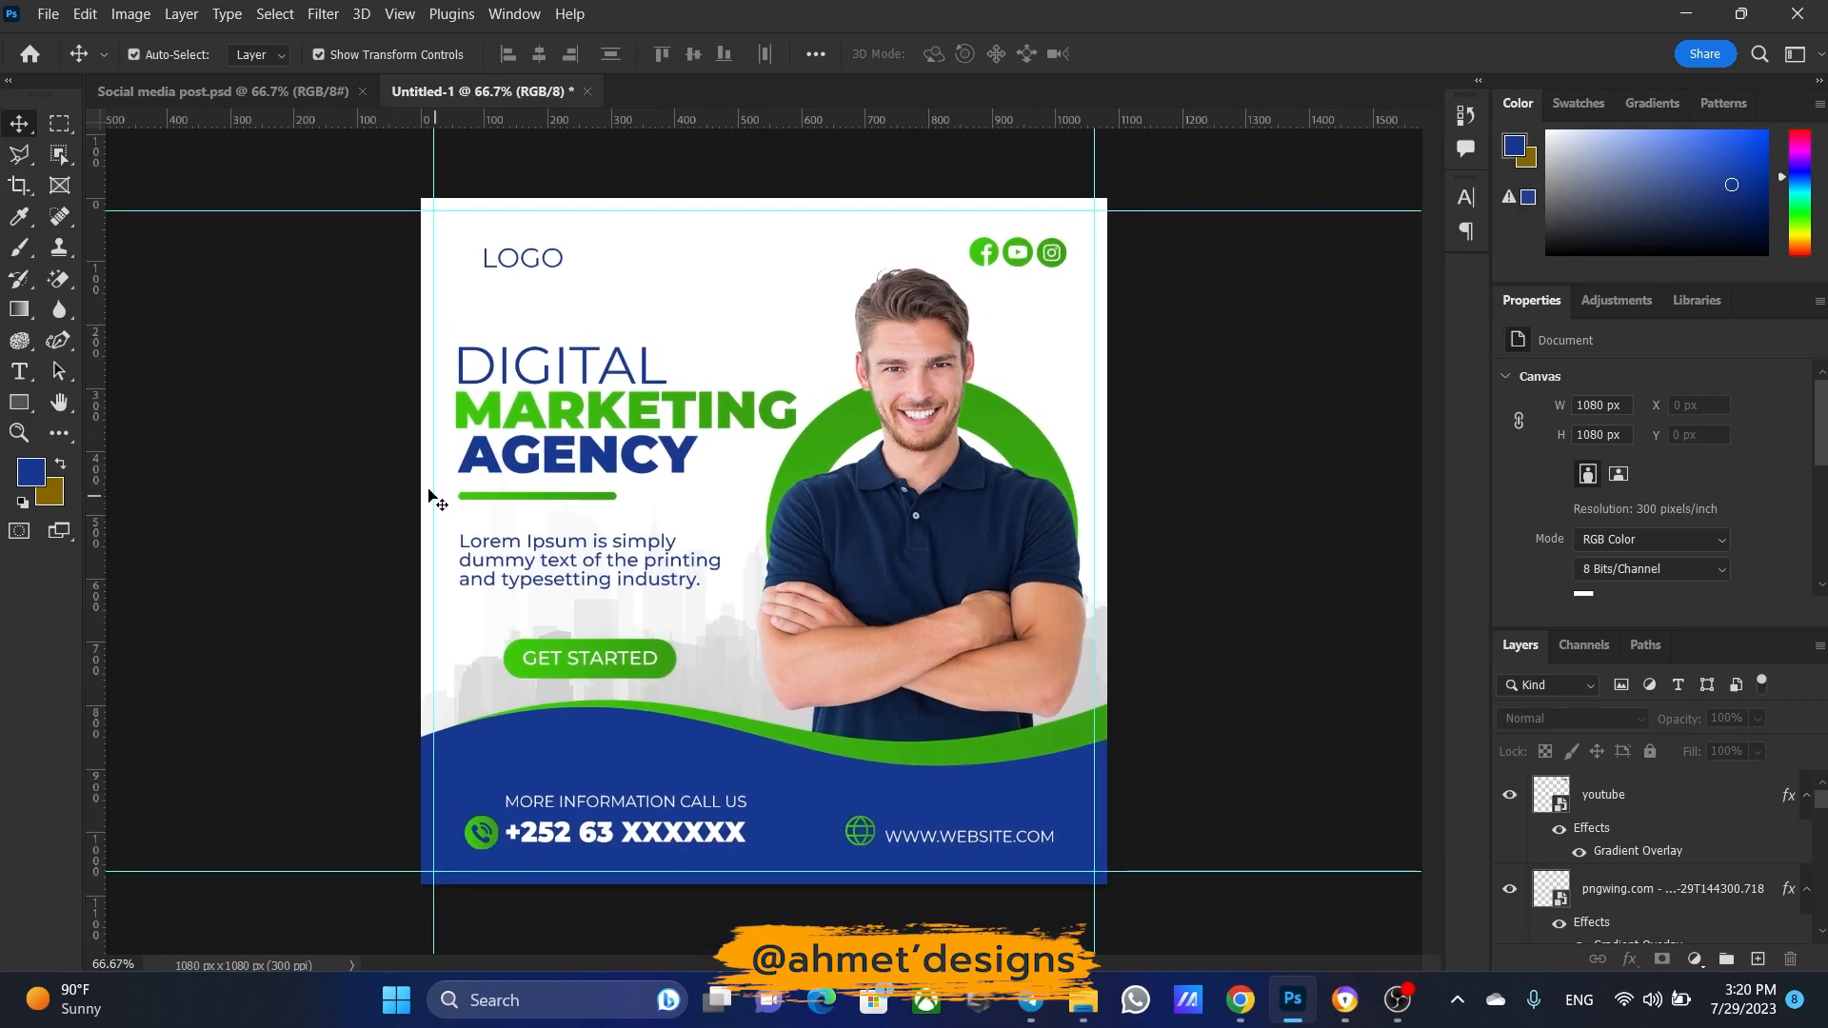
pyautogui.click(248, 91)
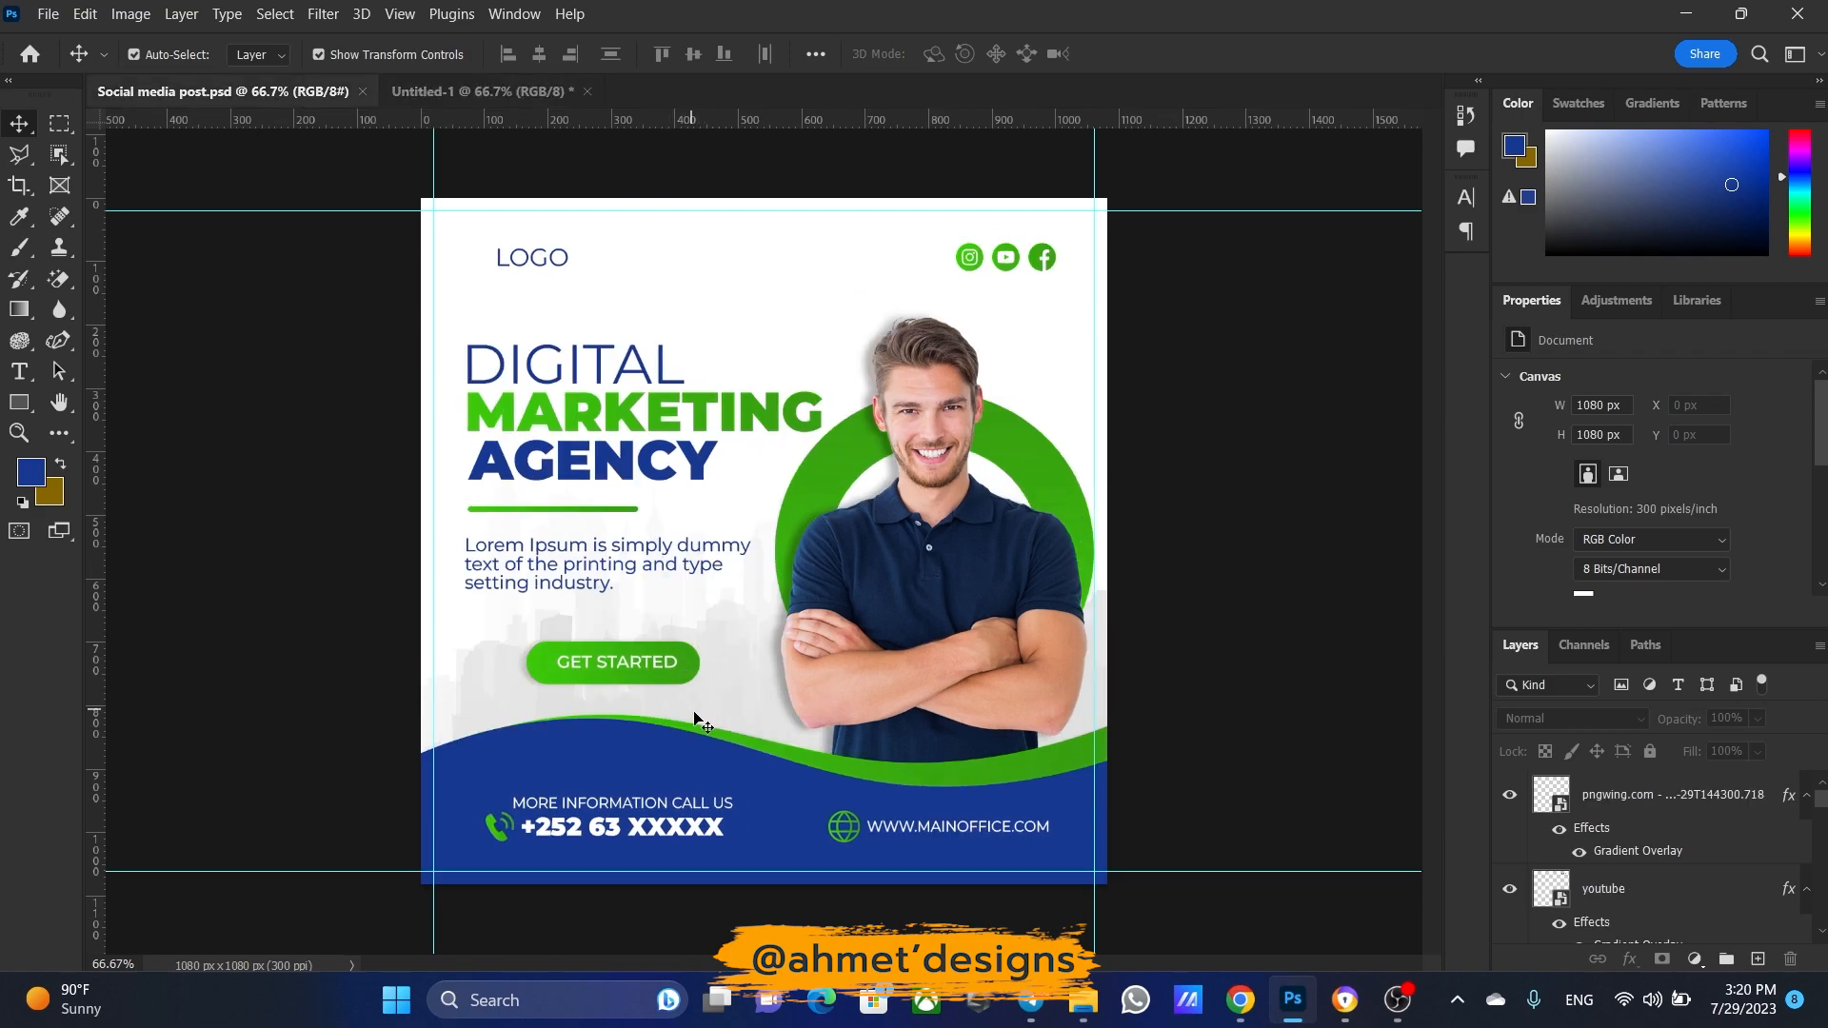
pyautogui.click(455, 99)
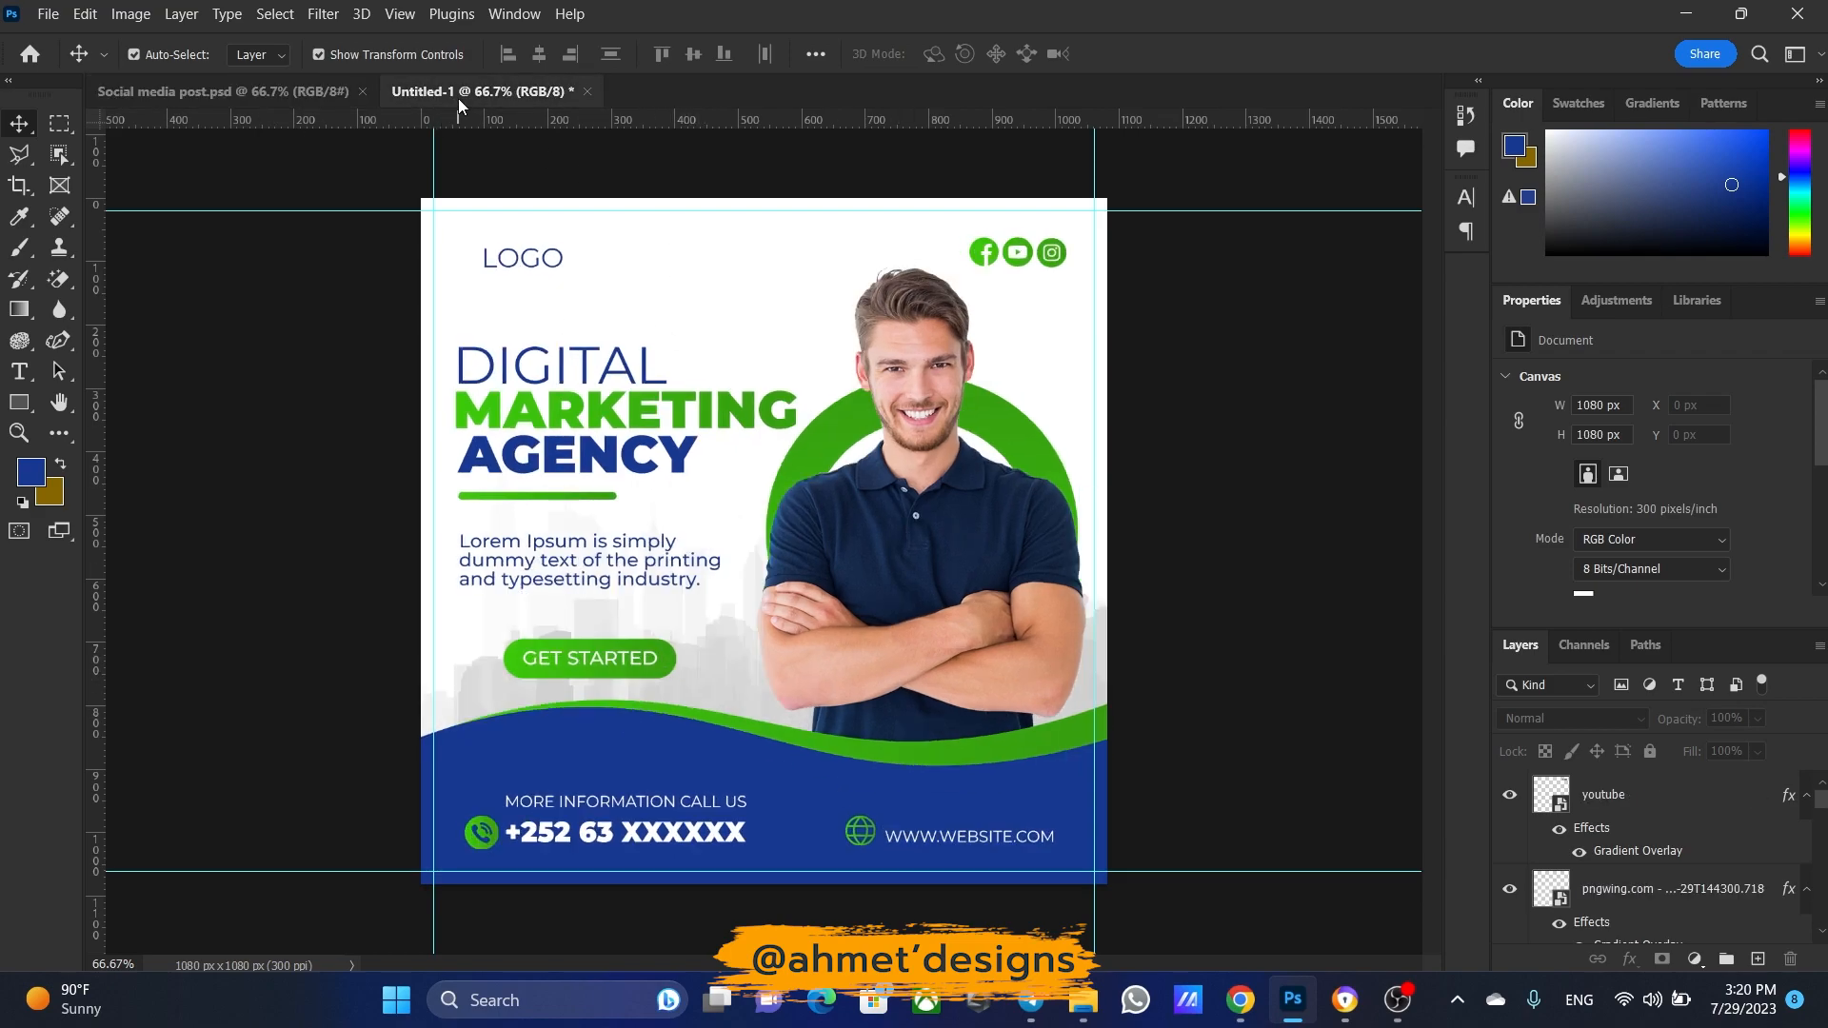
pyautogui.click(310, 87)
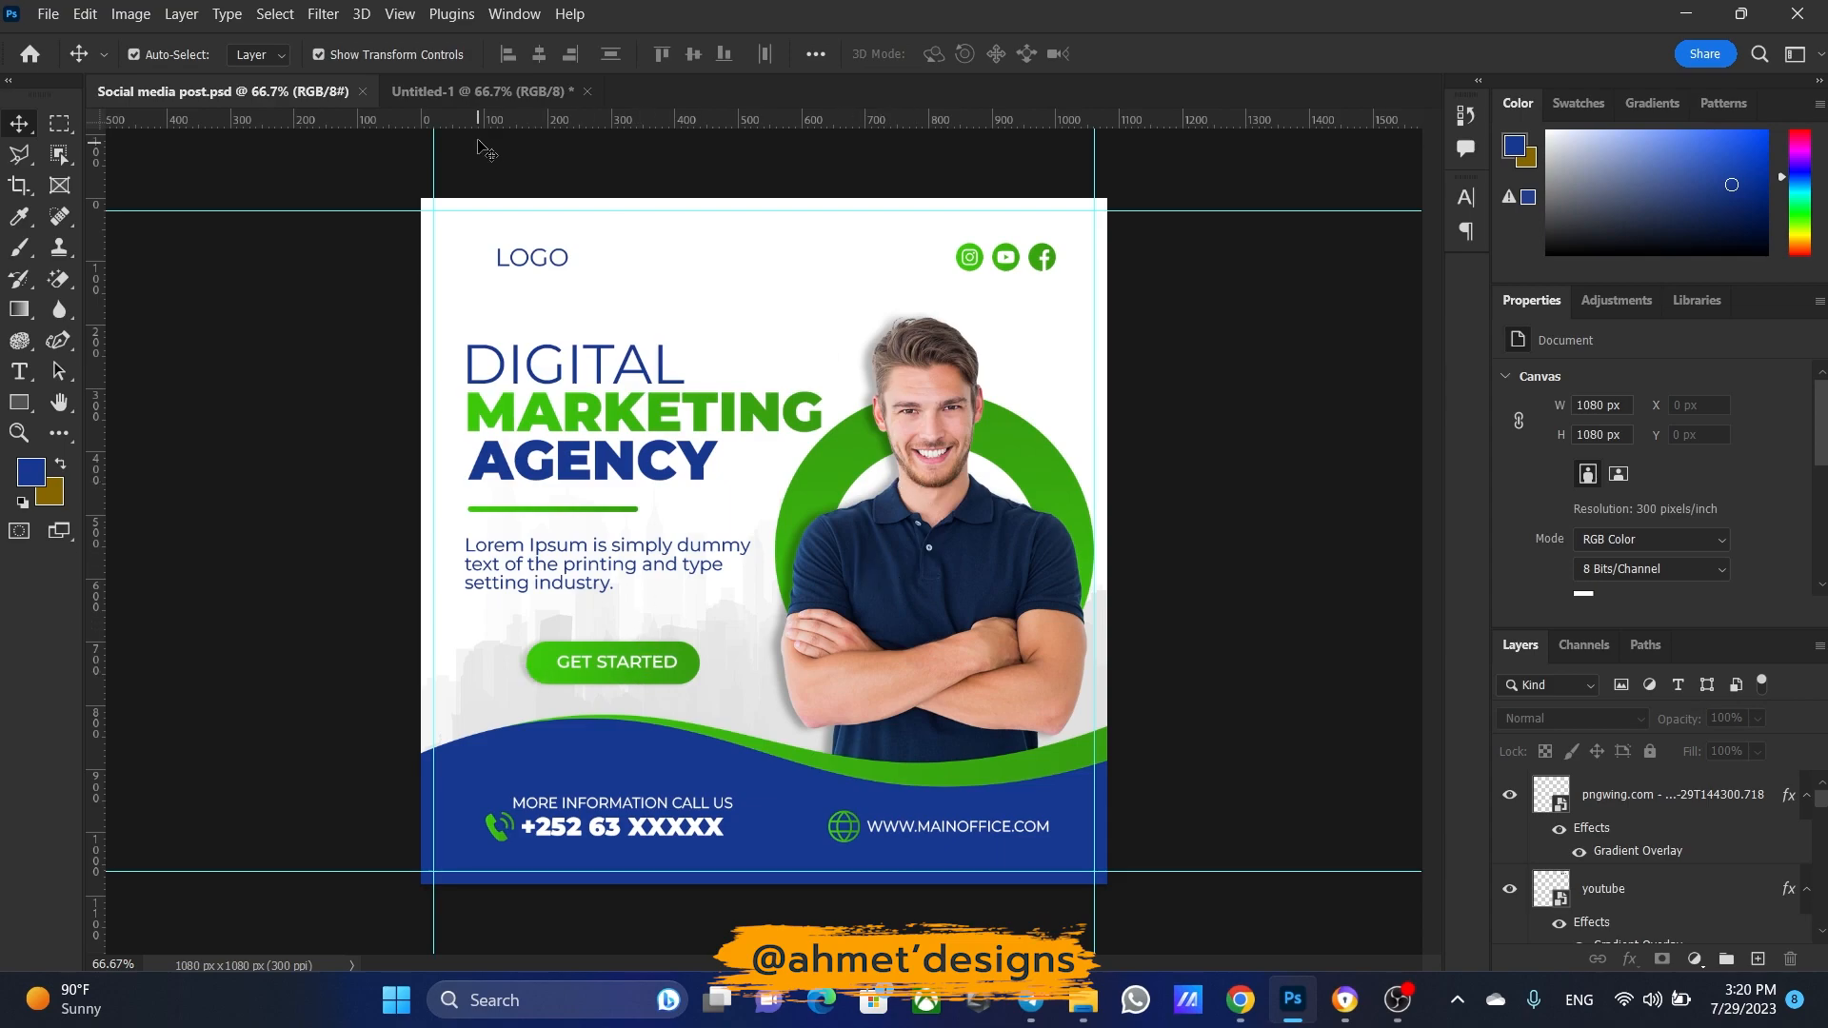
pyautogui.click(481, 92)
# Give the man's portrait a Multiply Drop Shadow with 49% opacity, 47° angle, 21 px distance and 13 px size
pyautogui.click(854, 590)
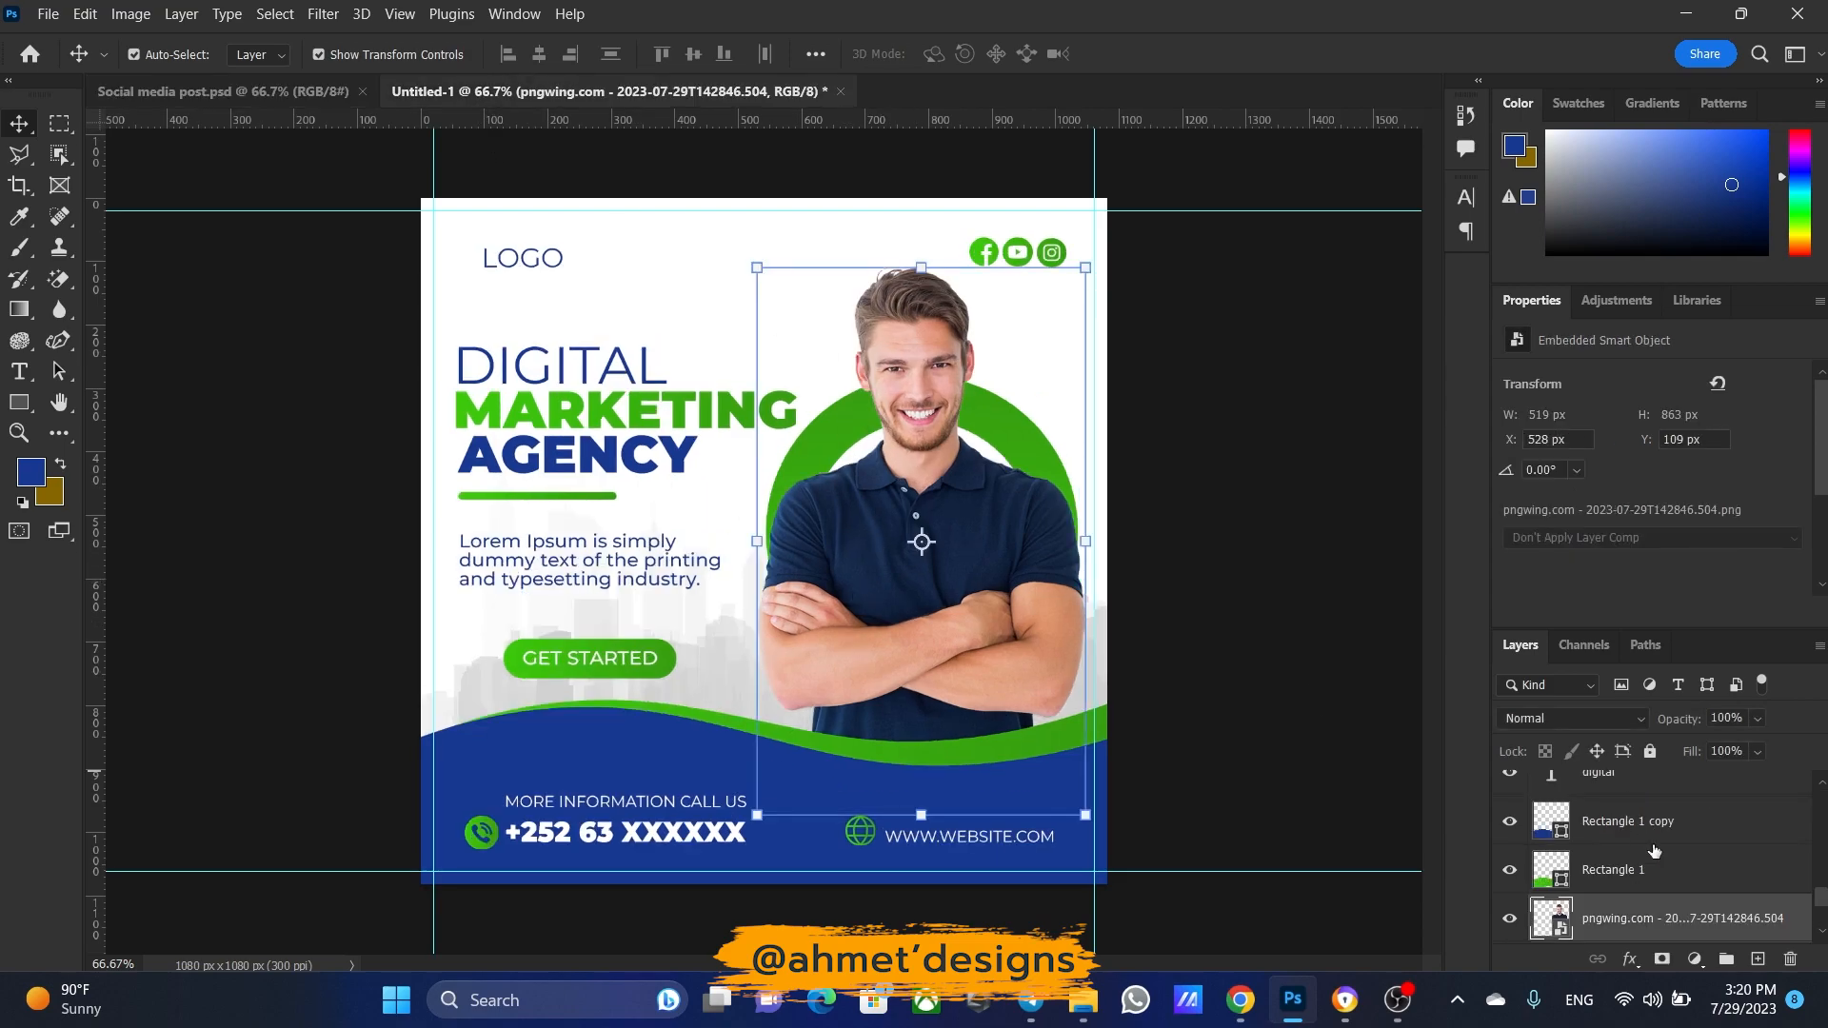
pyautogui.click(1630, 961)
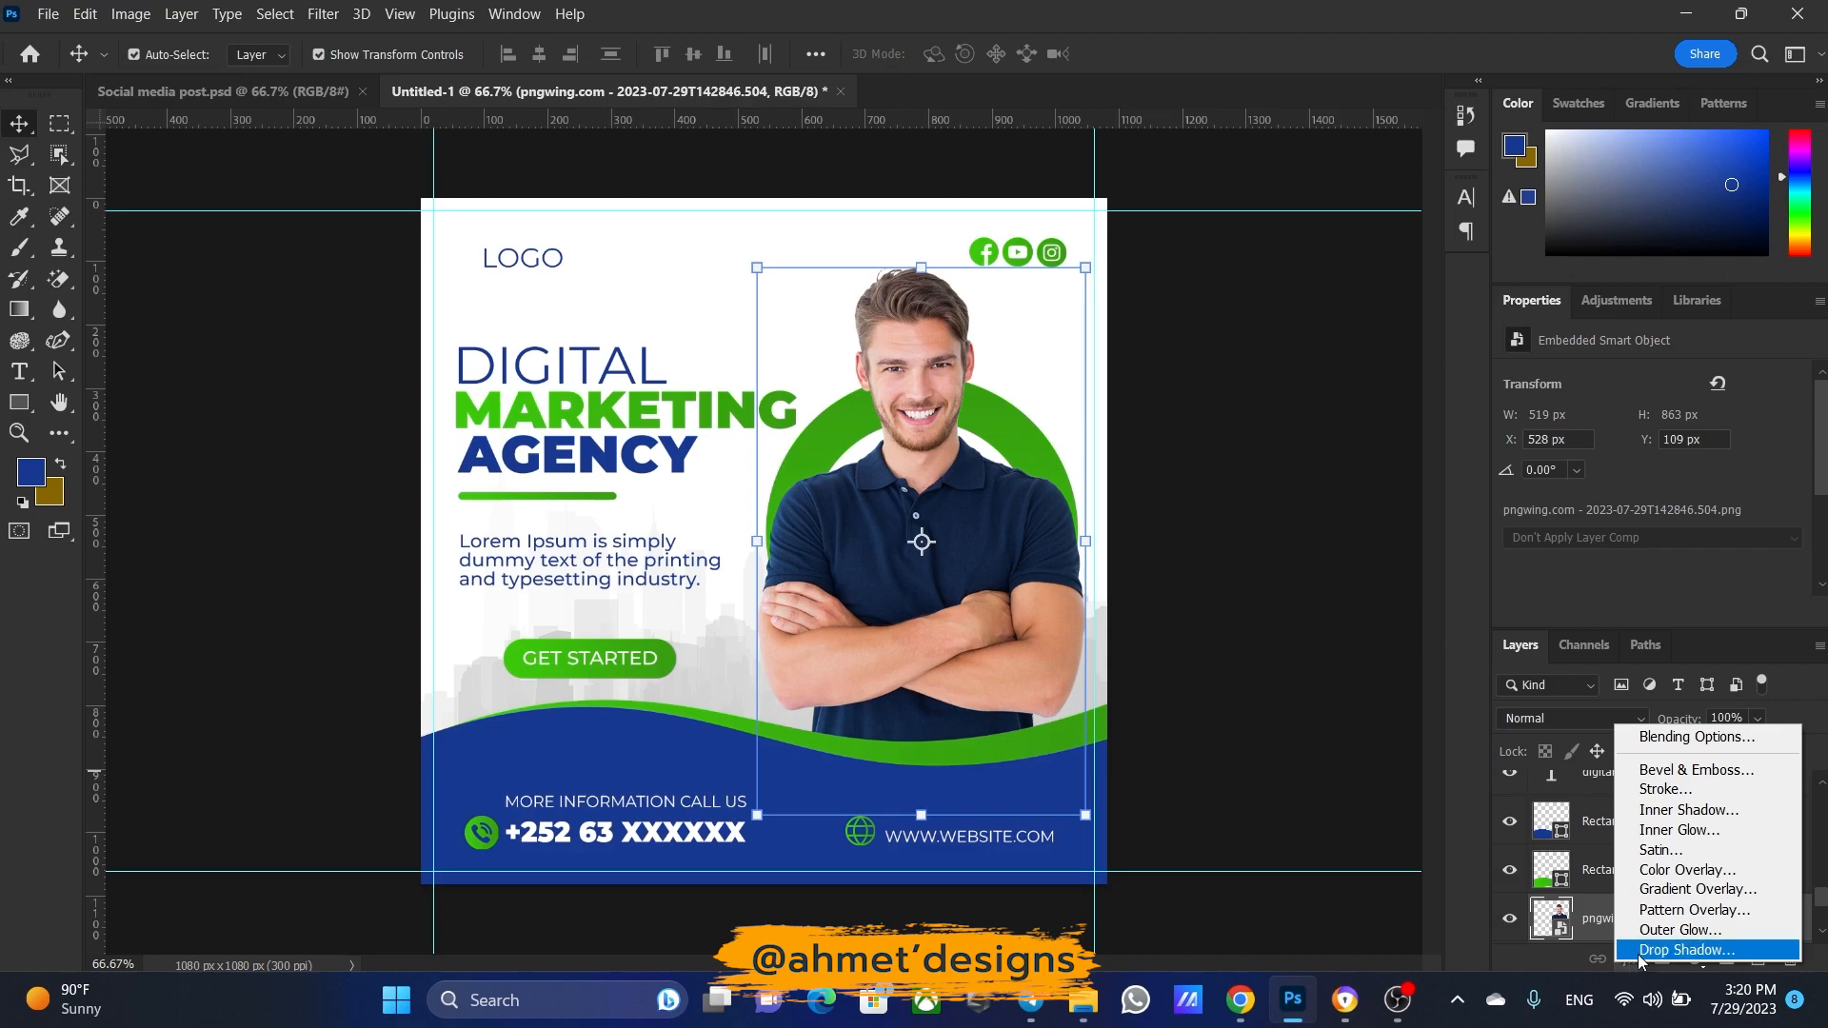
pyautogui.click(1685, 949)
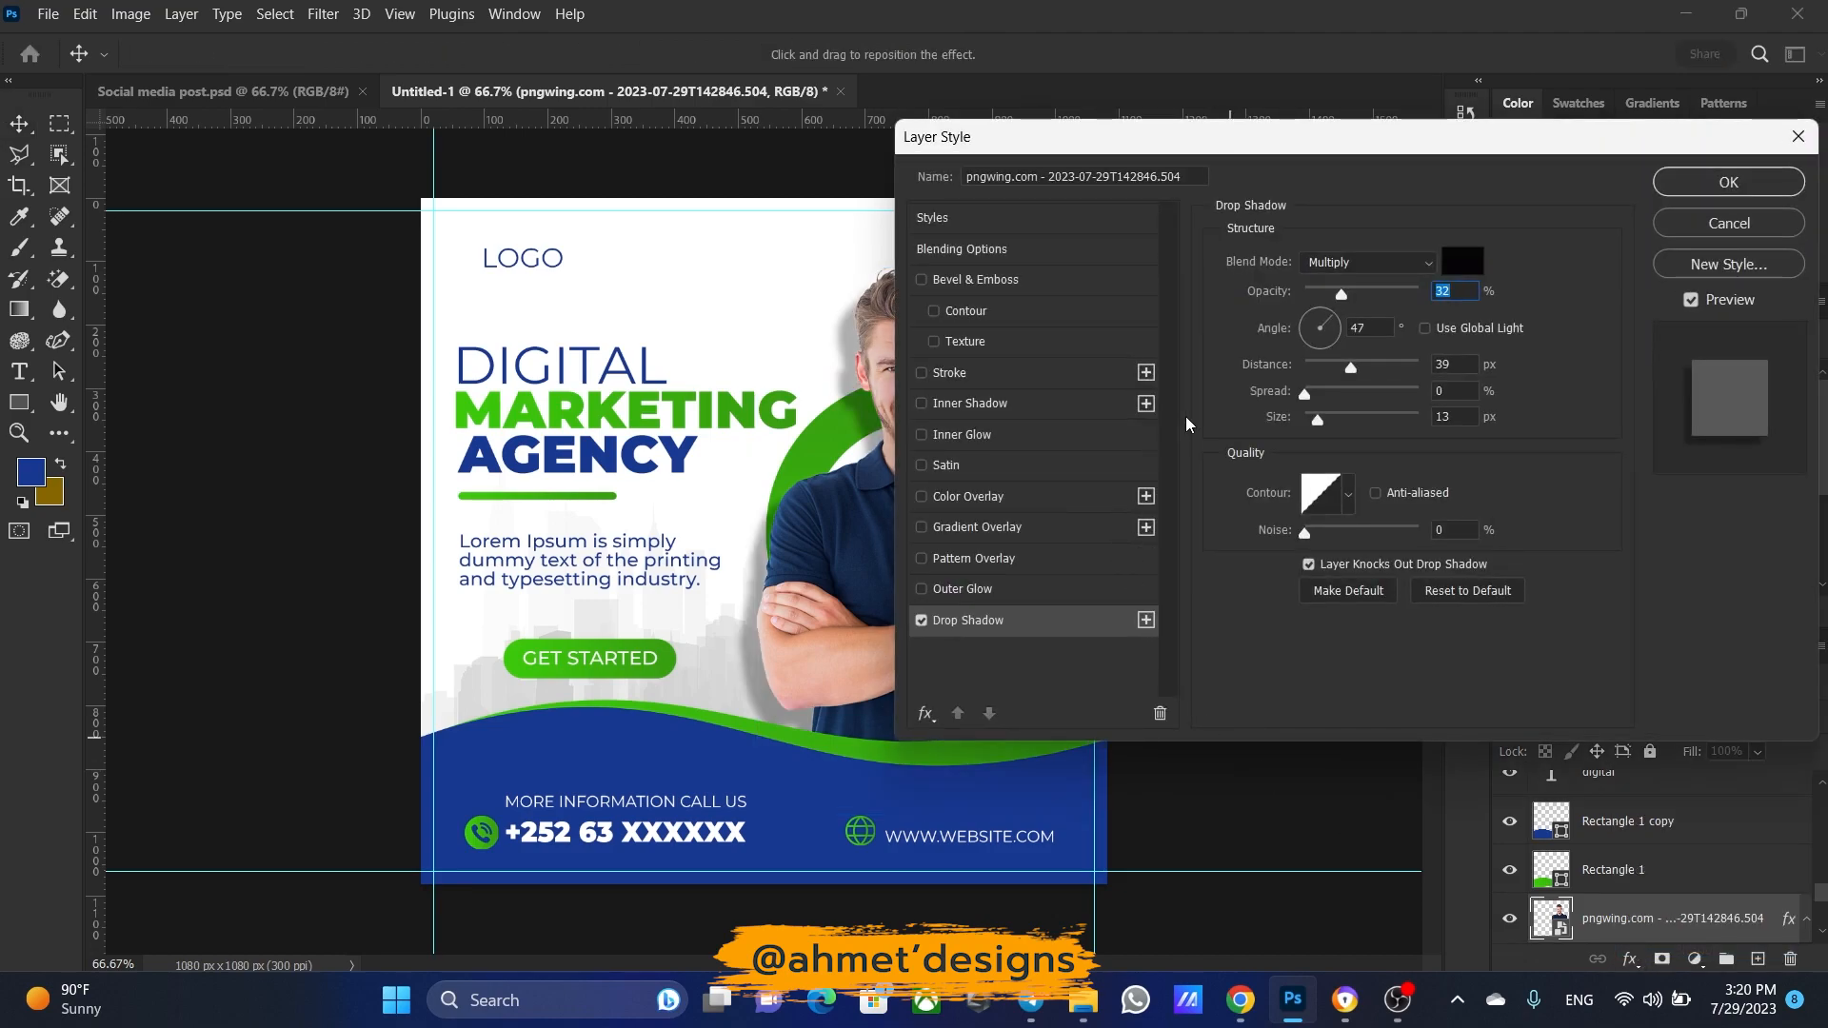
pyautogui.moveTo(1196, 148); pyautogui.dragTo(1357, 171)
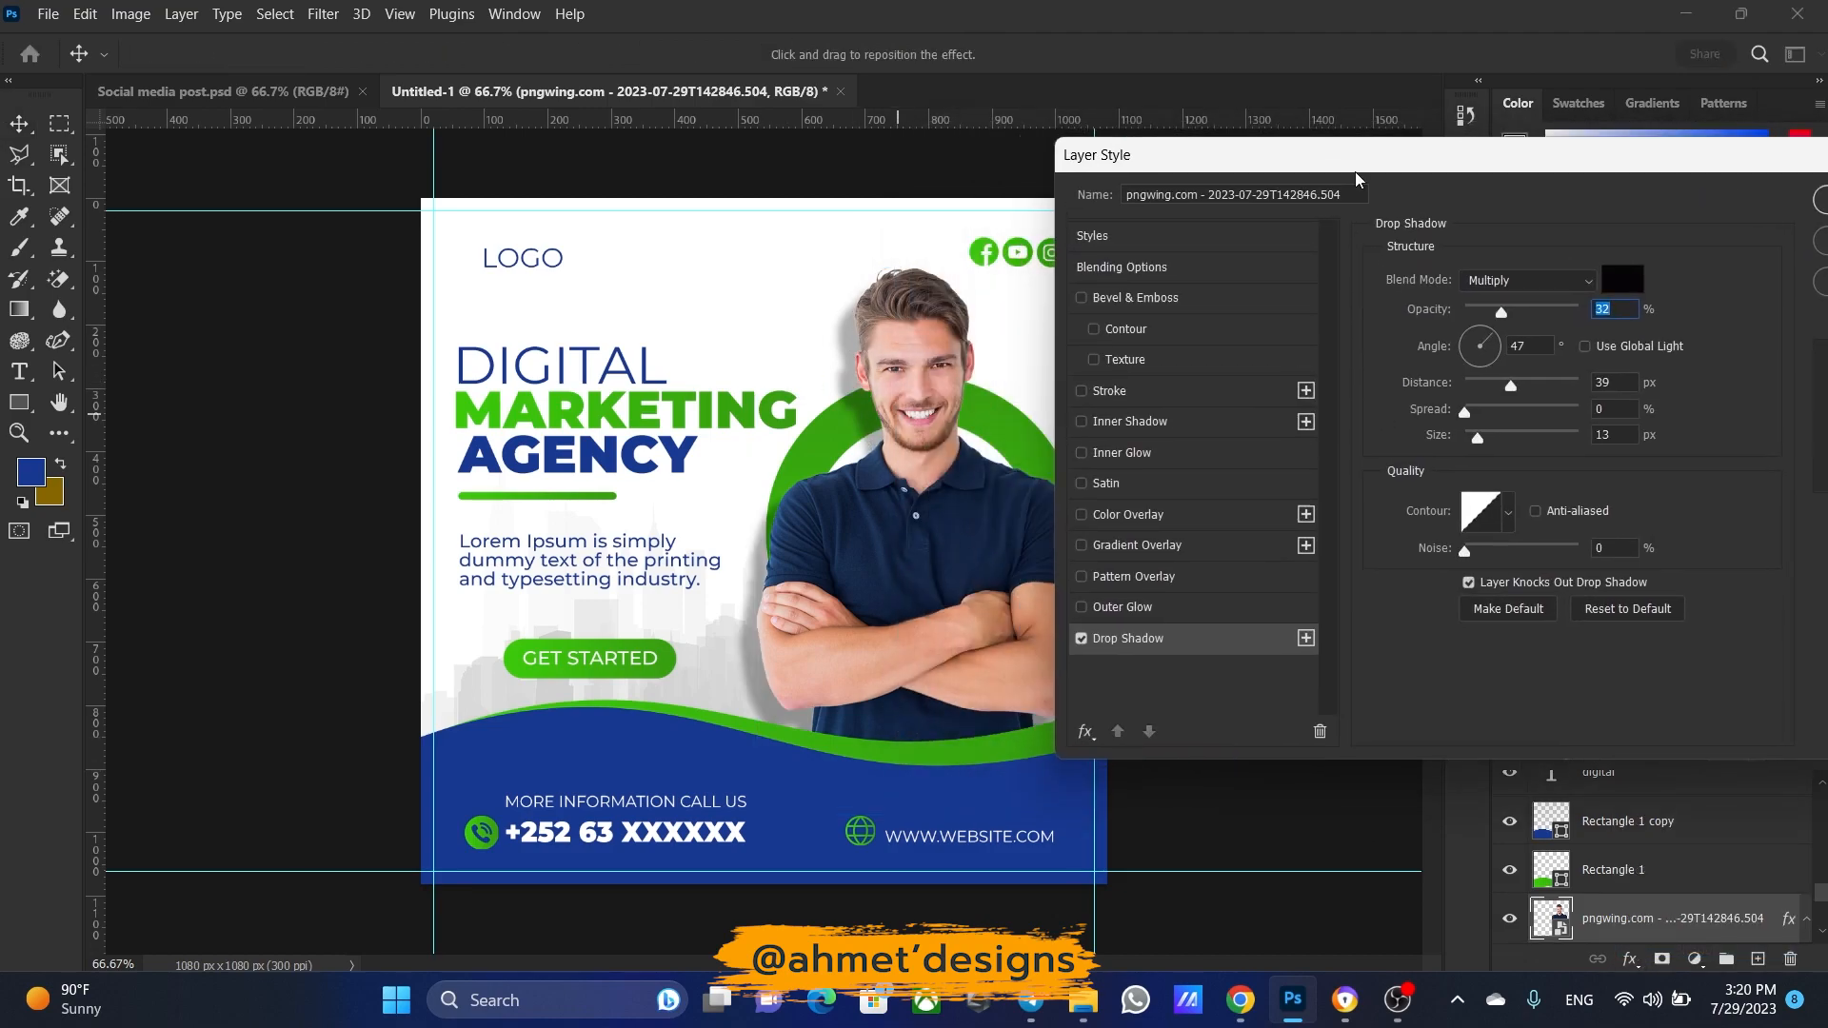
pyautogui.moveTo(1502, 317); pyautogui.dragTo(1494, 314)
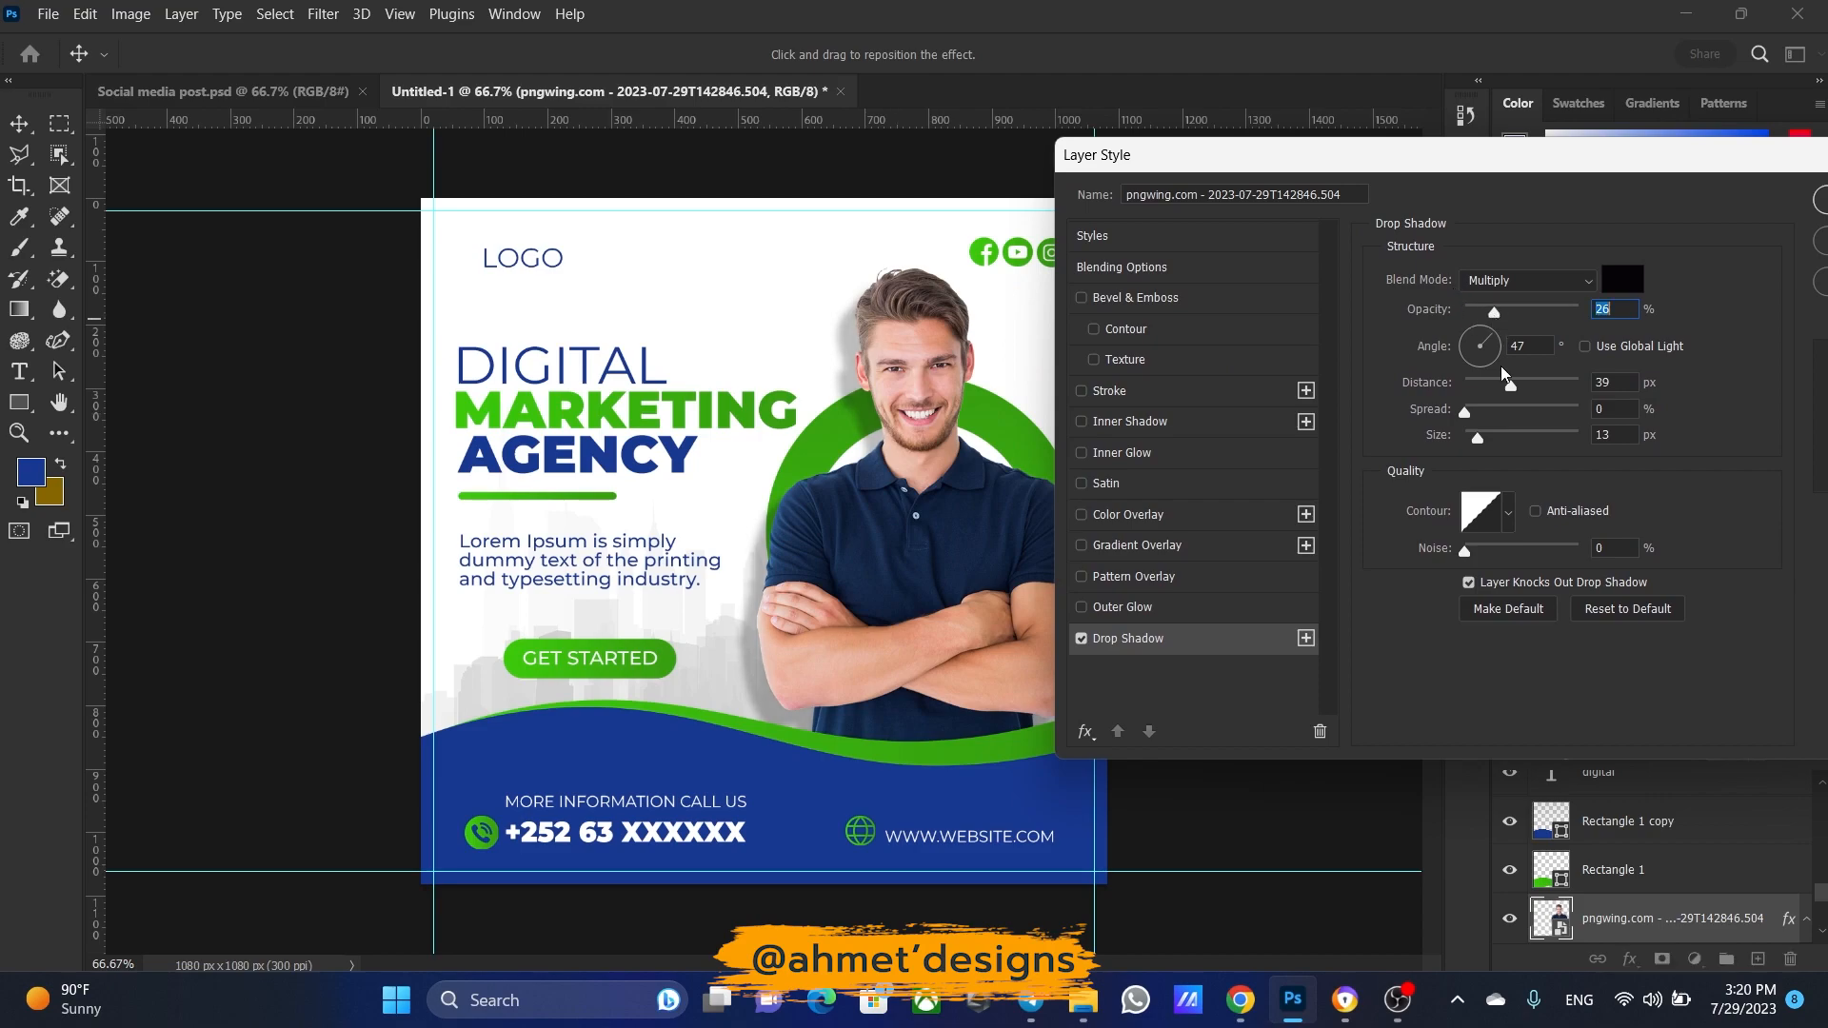
pyautogui.moveTo(1502, 386); pyautogui.dragTo(1489, 385)
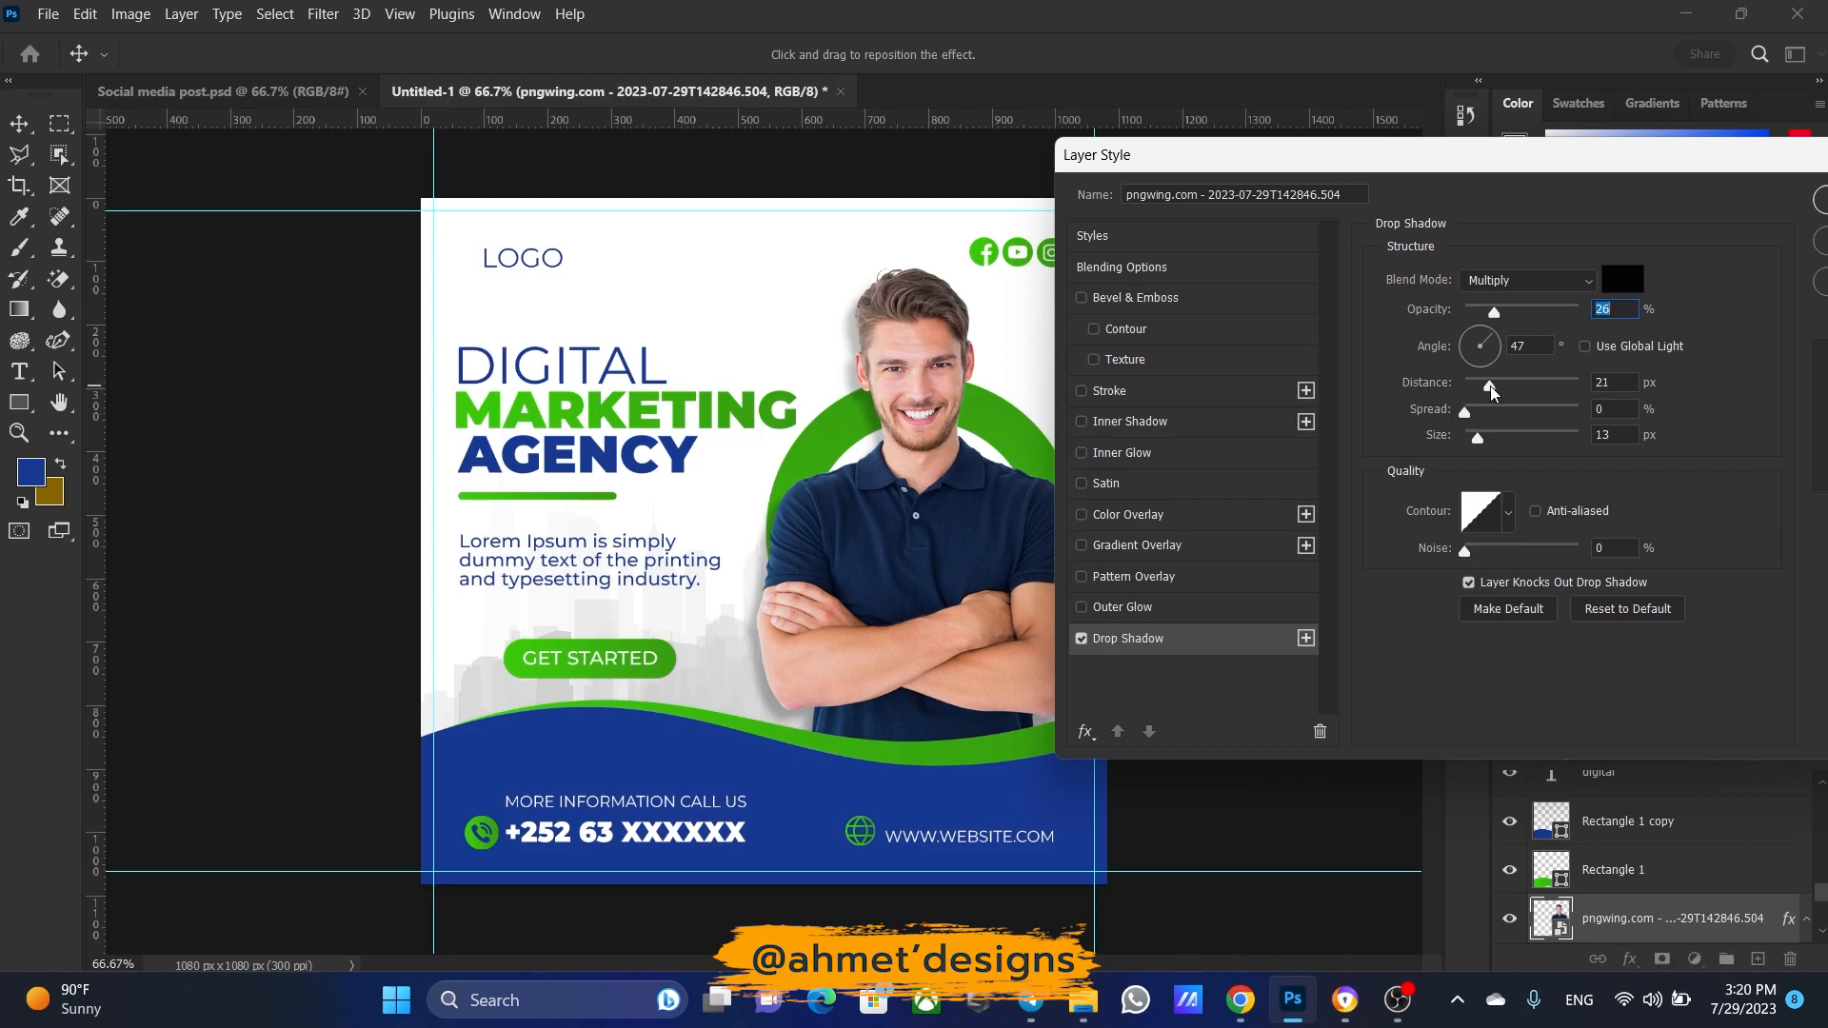
pyautogui.click(1521, 310)
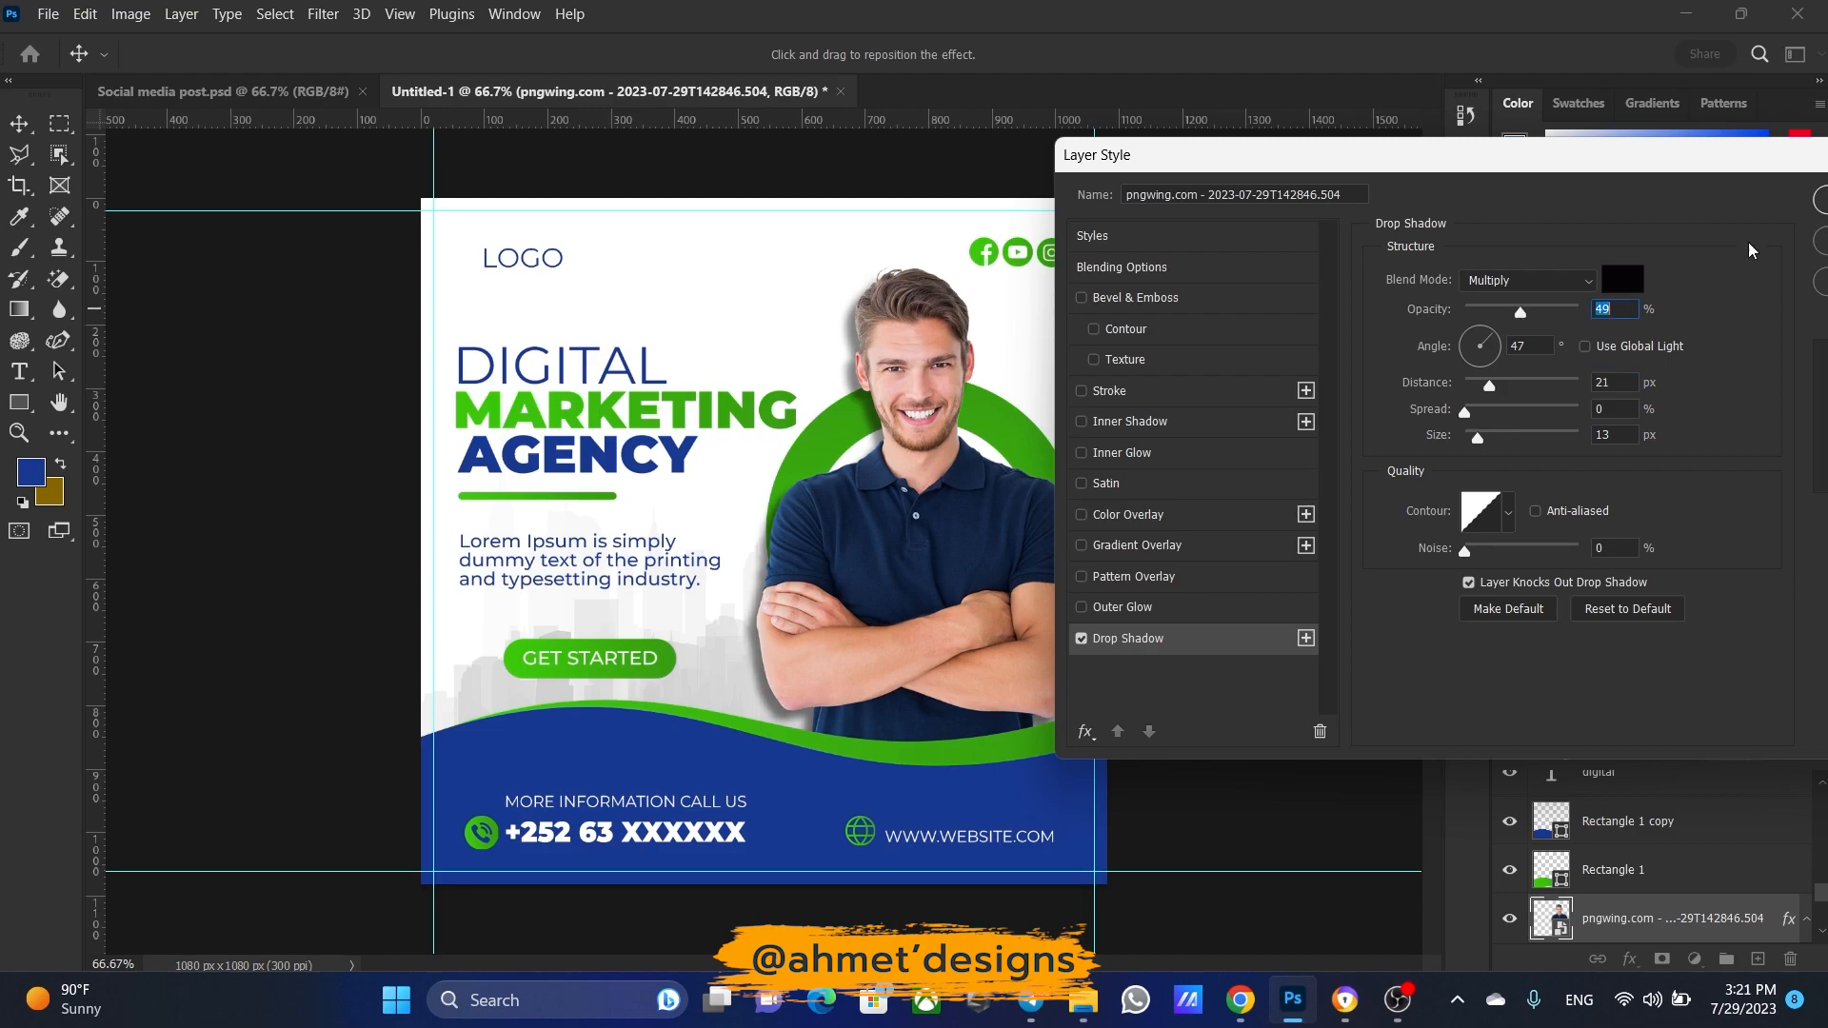
pyautogui.click(1819, 213)
pyautogui.click(1274, 539)
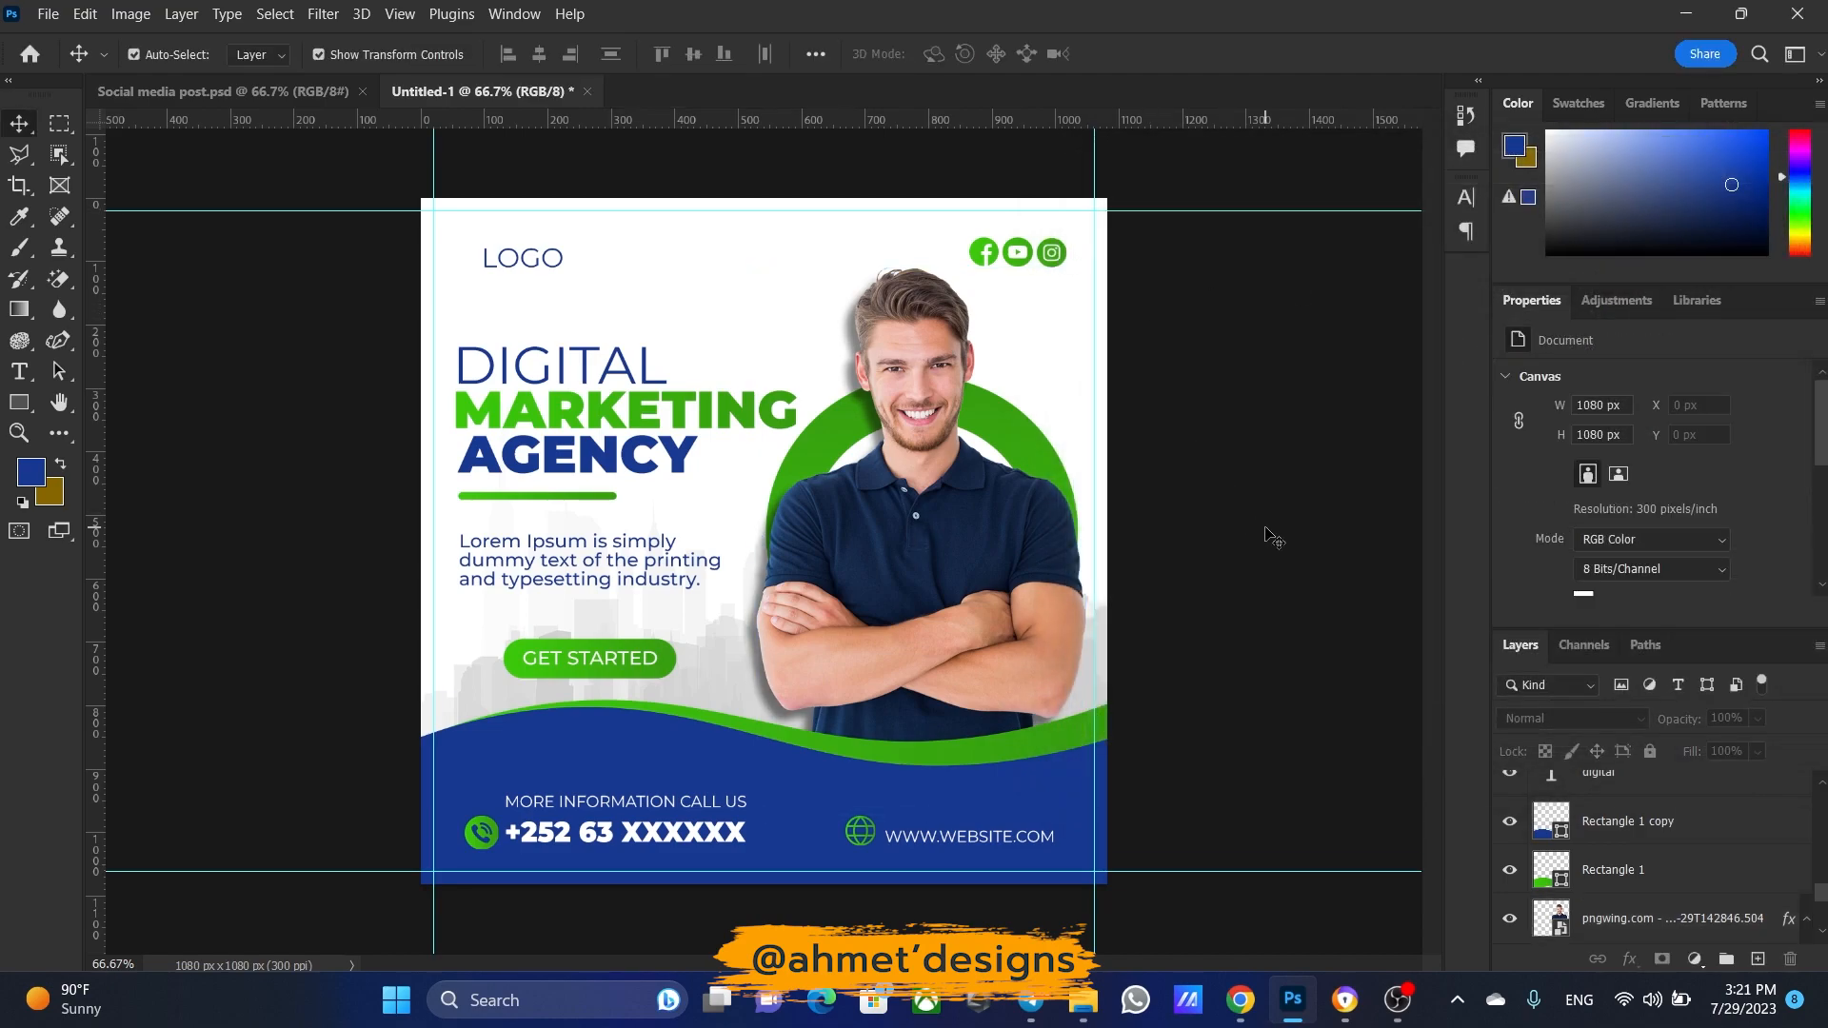